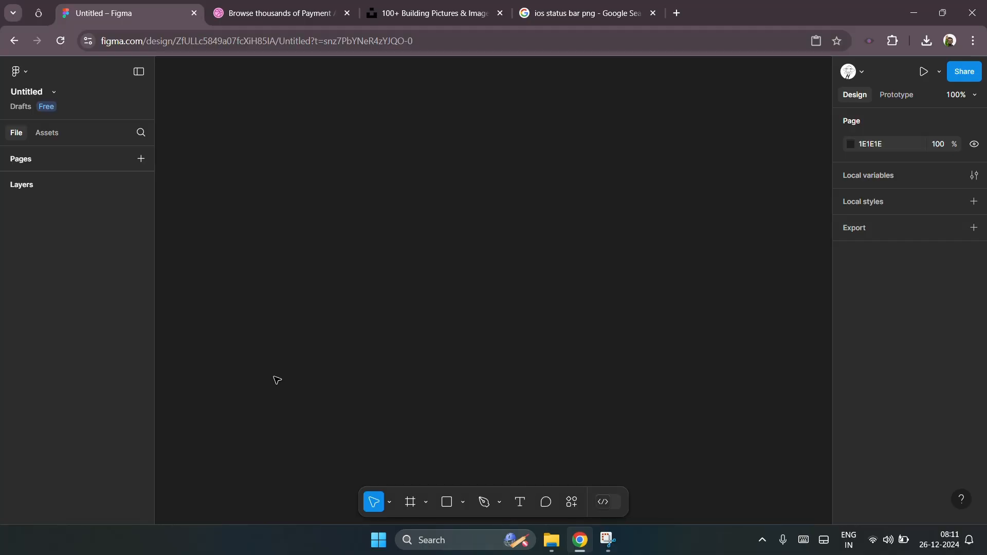
Step: Create a new frame using the iPhone 13 & 14 phone preset
{"action": "left_click", "coordinate": [410, 504]}
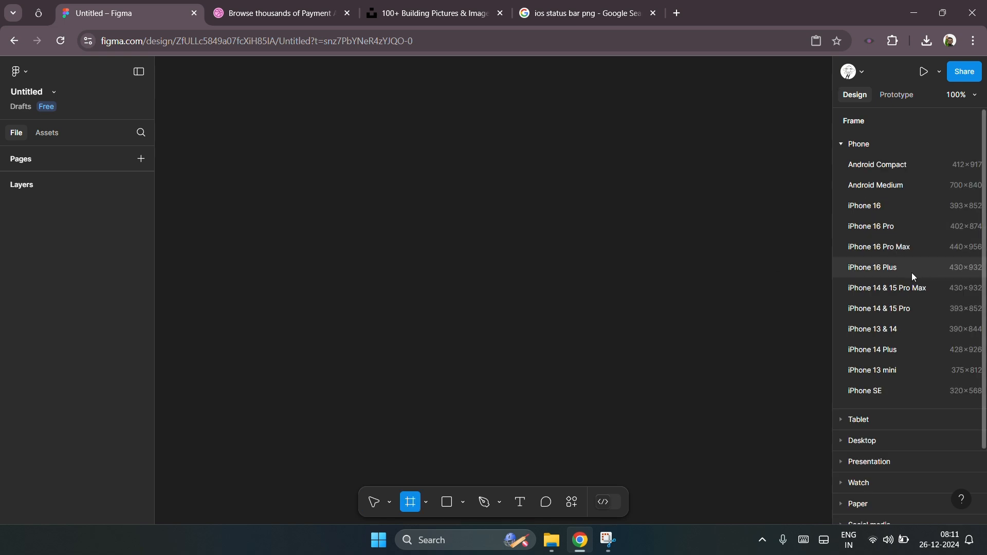
{"action": "left_click", "coordinate": [913, 328]}
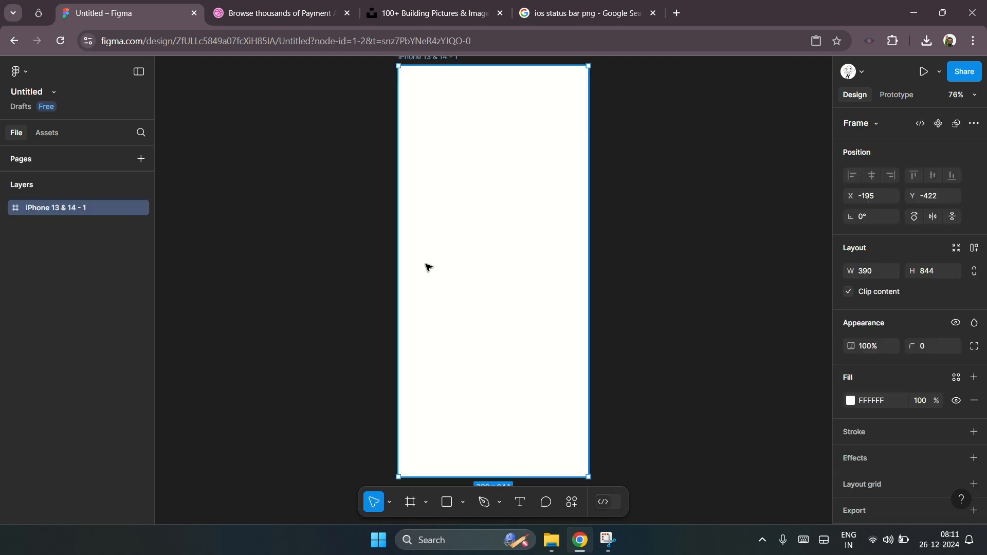
{"action": "scroll", "coordinate": [271, 282], "scroll_direction": "down", "scroll_amount": 2}
{"action": "scroll", "coordinate": [272, 281], "scroll_direction": "down", "scroll_amount": 1}
{"action": "scroll", "coordinate": [446, 273], "scroll_direction": "up", "scroll_amount": 2}
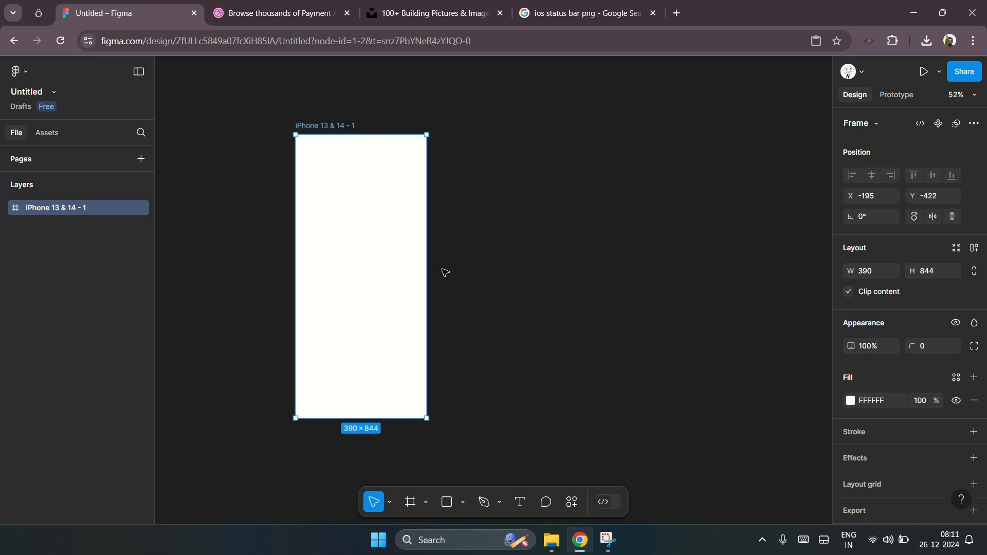
Step: Rename the frame to payment home
{"action": "double_click", "coordinate": [310, 121]}
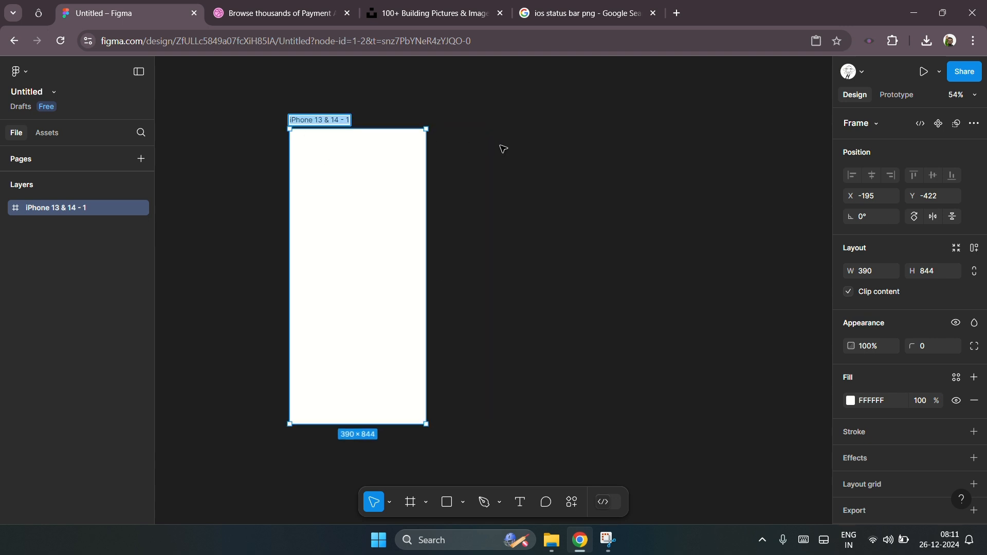
{"action": "type", "text": "pay"}
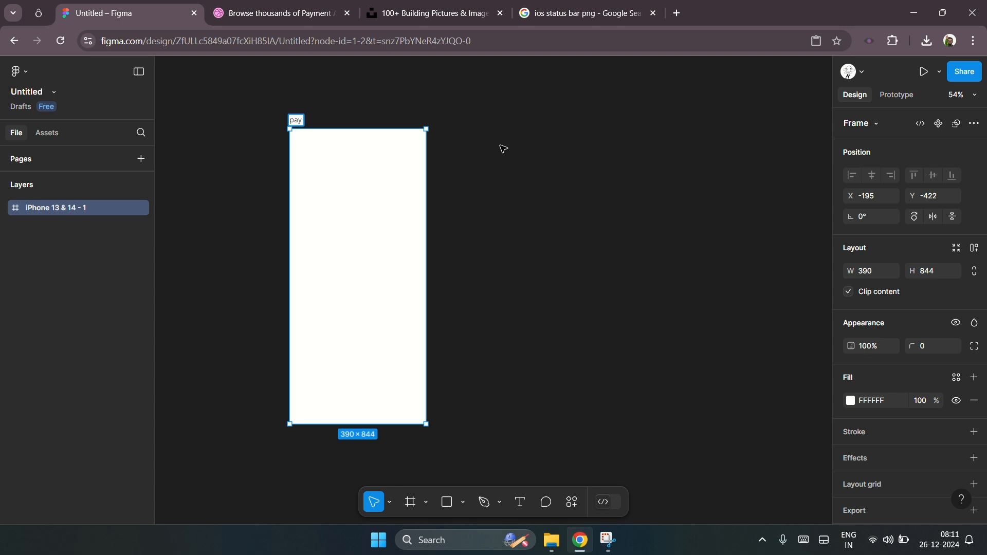
{"action": "type", "text": "ment home"}
{"action": "left_click", "coordinate": [501, 150]}
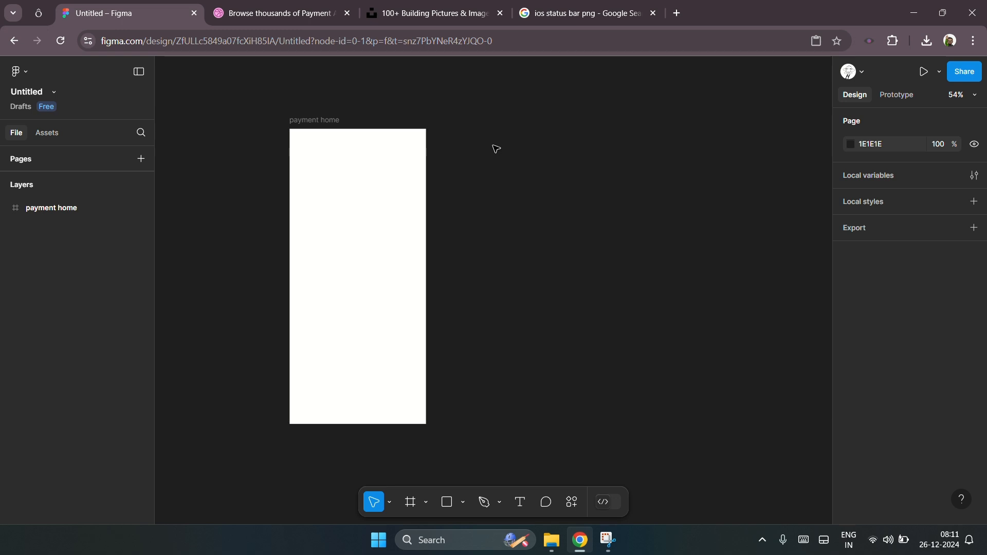
{"action": "left_click", "coordinate": [323, 127]}
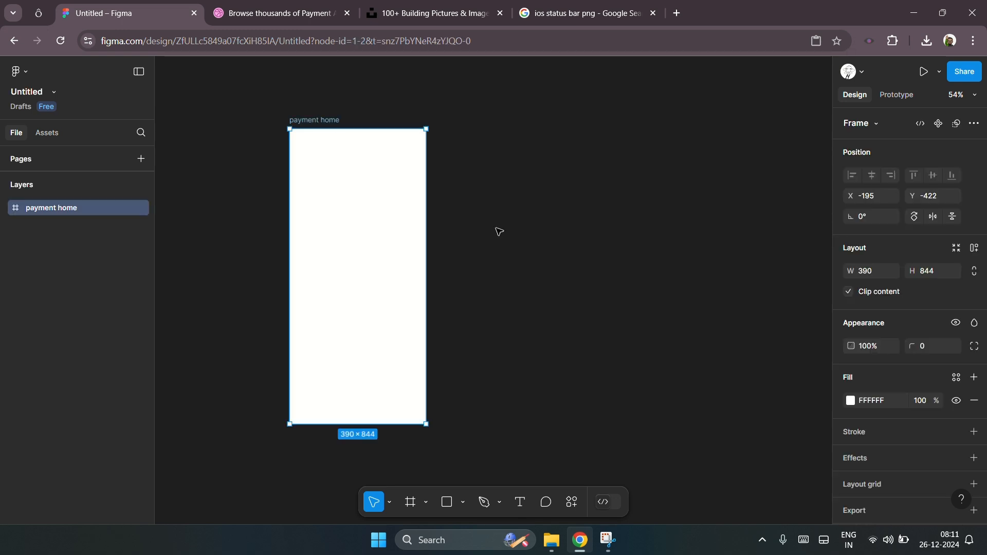
{"action": "scroll", "coordinate": [472, 234], "scroll_direction": "up", "scroll_amount": 3}
{"action": "scroll", "coordinate": [463, 227], "scroll_direction": "down", "scroll_amount": 1}
{"action": "scroll", "coordinate": [463, 228], "scroll_direction": "left", "scroll_amount": 2}
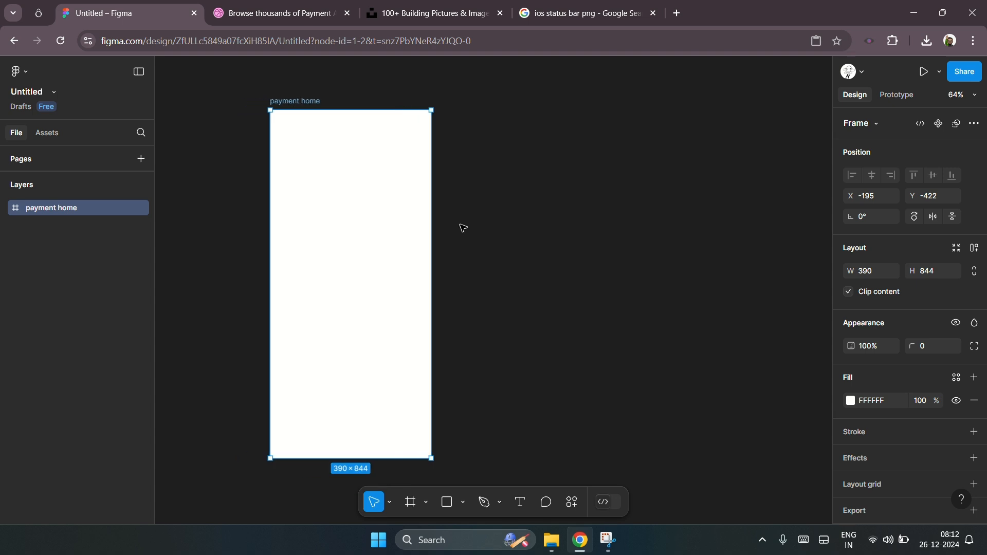
{"action": "left_click", "coordinate": [236, 204]}
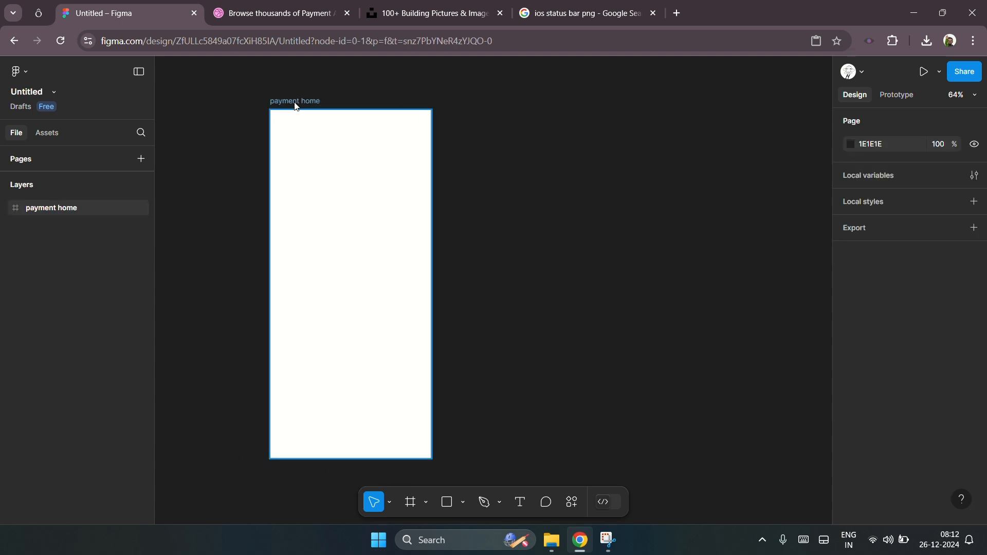
{"action": "left_click", "coordinate": [296, 102]}
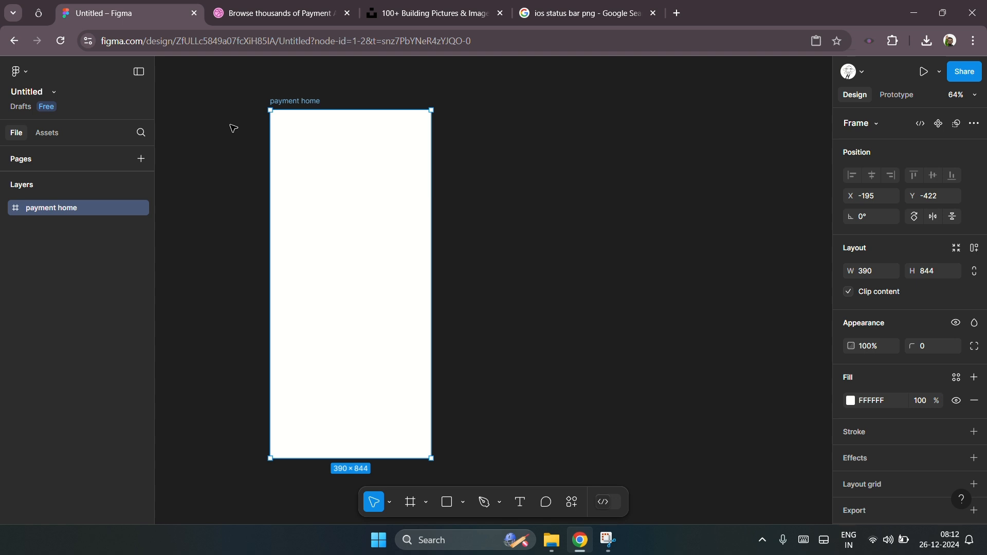
{"action": "left_click", "coordinate": [233, 128]}
{"action": "scroll", "coordinate": [297, 110], "scroll_direction": "up", "scroll_amount": 4}
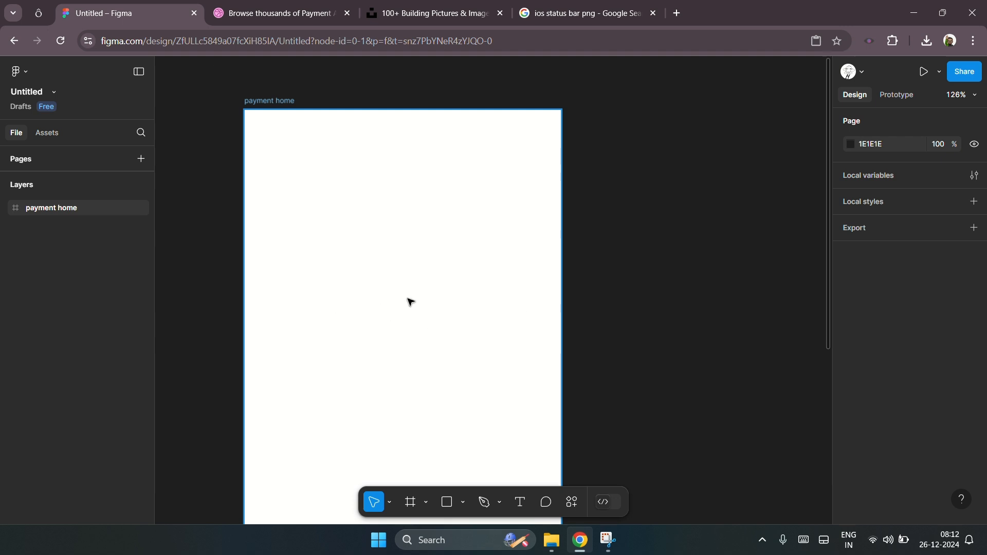
{"action": "scroll", "coordinate": [417, 308], "scroll_direction": "down", "scroll_amount": 3}
{"action": "scroll", "coordinate": [367, 330], "scroll_direction": "down", "scroll_amount": 2}
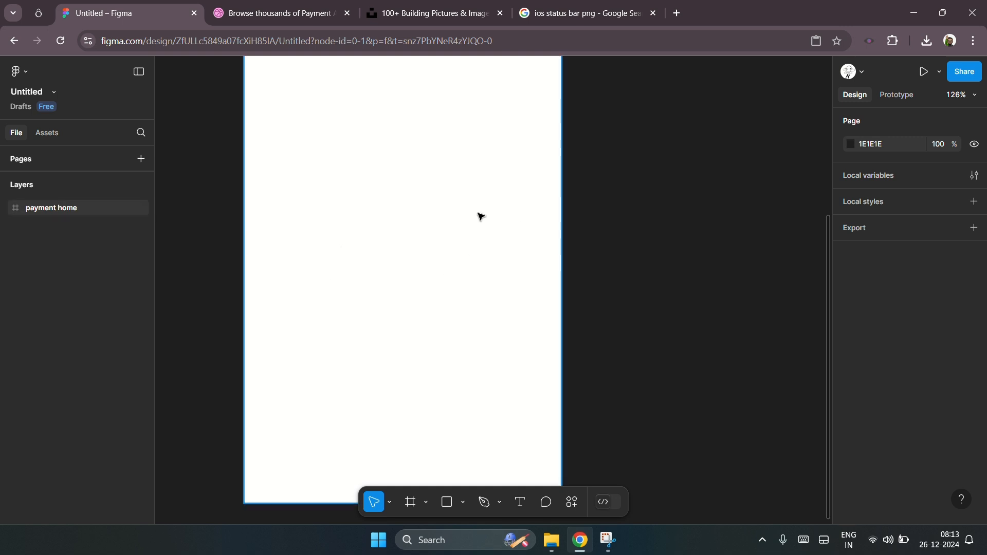
{"action": "left_click", "coordinate": [620, 222]}
{"action": "scroll", "coordinate": [634, 223], "scroll_direction": "up", "scroll_amount": 1}
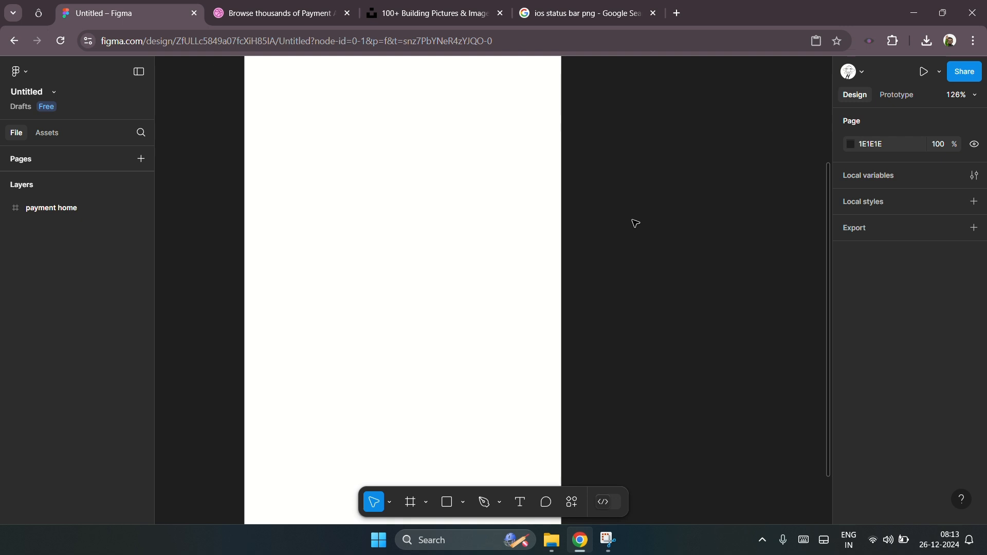
{"action": "scroll", "coordinate": [262, 229], "scroll_direction": "down", "scroll_amount": 4}
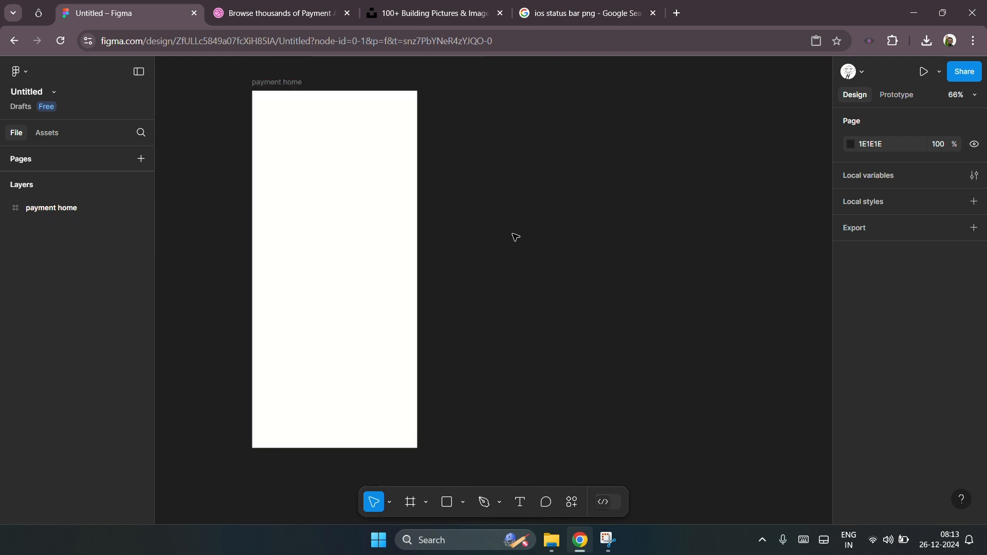
{"action": "scroll", "coordinate": [516, 236], "scroll_direction": "down", "scroll_amount": 1}
{"action": "scroll", "coordinate": [516, 236], "scroll_direction": "down", "scroll_amount": 1}
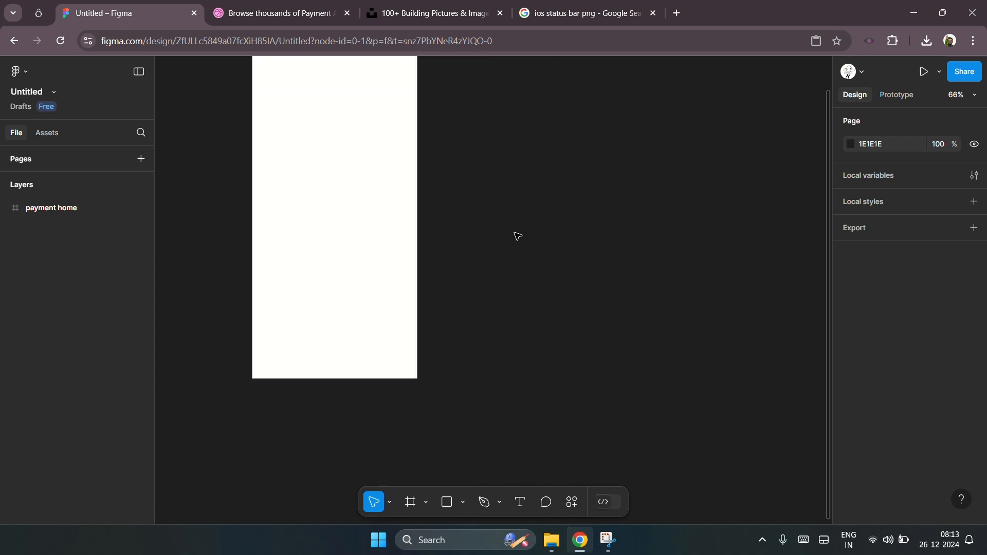
{"action": "scroll", "coordinate": [509, 236], "scroll_direction": "up", "scroll_amount": 2}
{"action": "scroll", "coordinate": [311, 187], "scroll_direction": "up", "scroll_amount": 5}
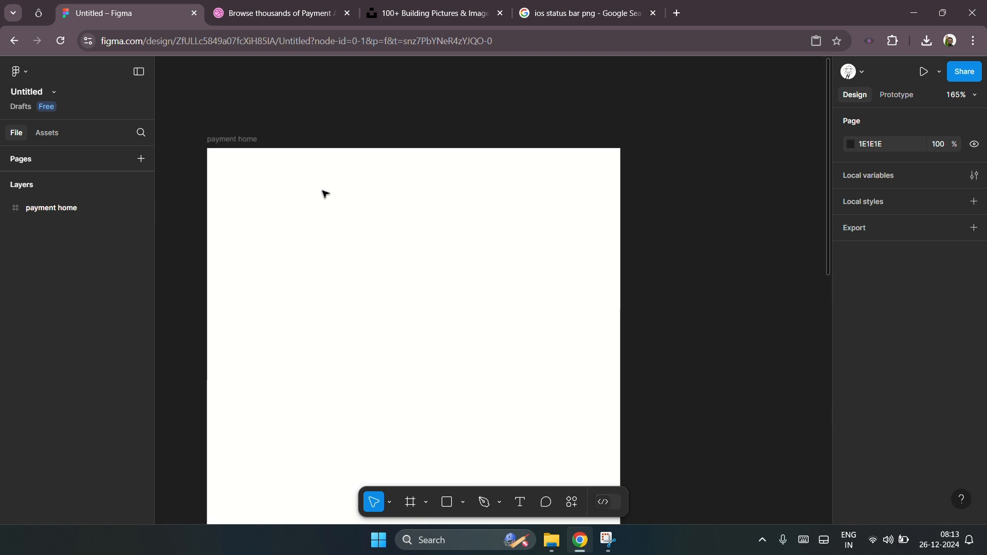
Step: Add a layout grid to the payment home frame and switch its type to Columns
{"action": "left_click", "coordinate": [227, 139]}
{"action": "scroll", "coordinate": [920, 396], "scroll_direction": "down", "scroll_amount": 1}
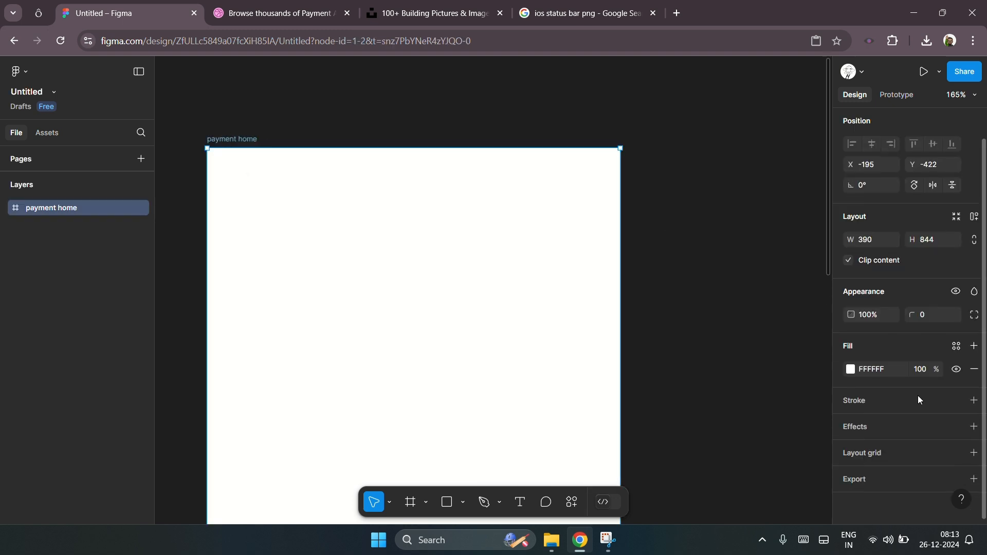
{"action": "left_click", "coordinate": [863, 453]}
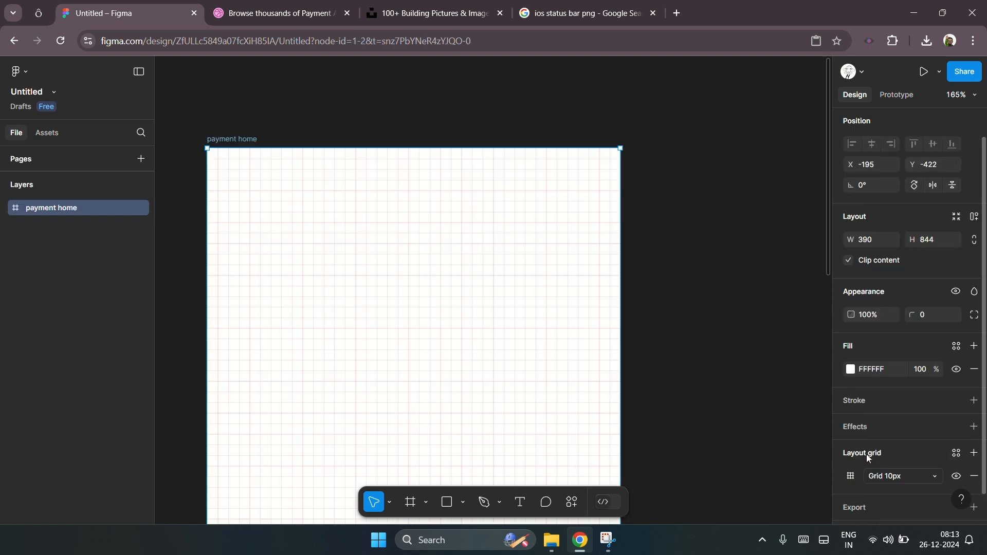
{"action": "left_click", "coordinate": [854, 478]}
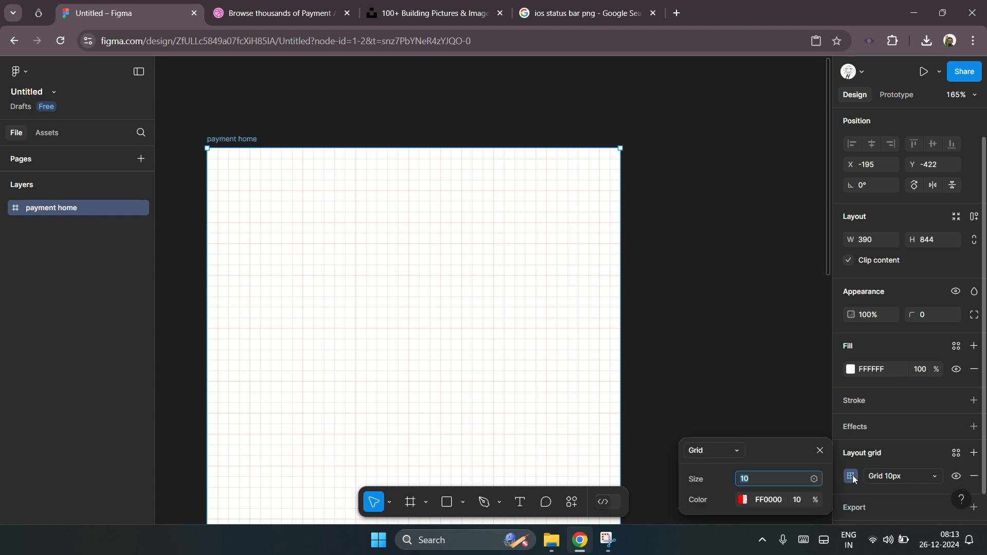
{"action": "left_click", "coordinate": [907, 482]}
{"action": "left_click", "coordinate": [904, 493]}
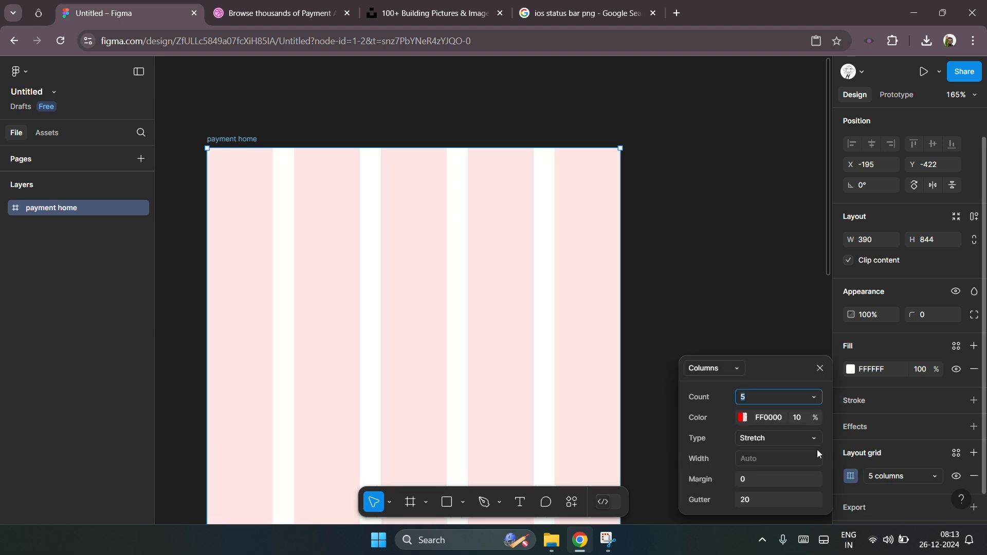
Step: Set the column grid type to Center with a column width of 50
{"action": "left_click", "coordinate": [758, 442]}
{"action": "left_click", "coordinate": [766, 419]}
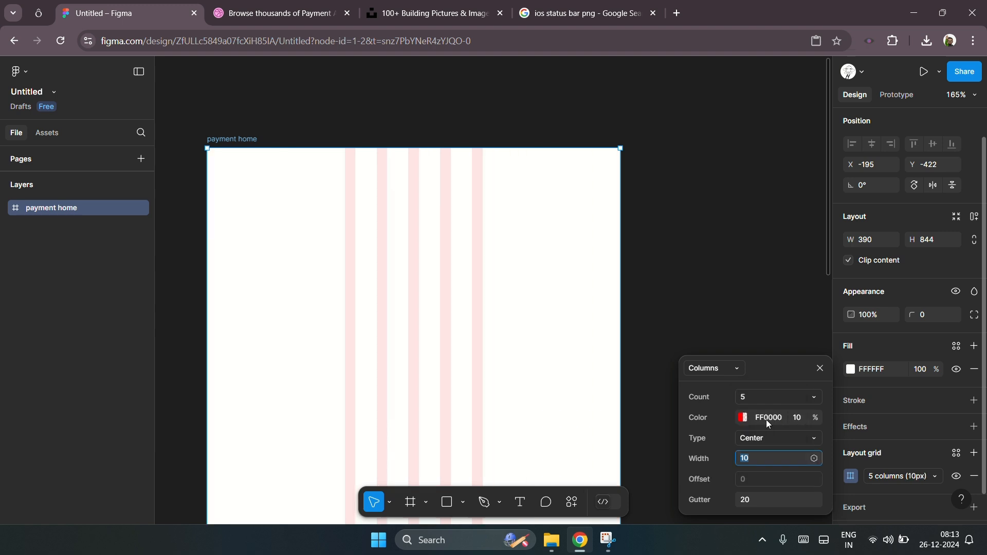
{"action": "key", "text": "shift+Up"}
{"action": "key", "text": "shift+Up"}
{"action": "key", "text": "shift+Up"}
{"action": "key", "text": "shift+Up"}
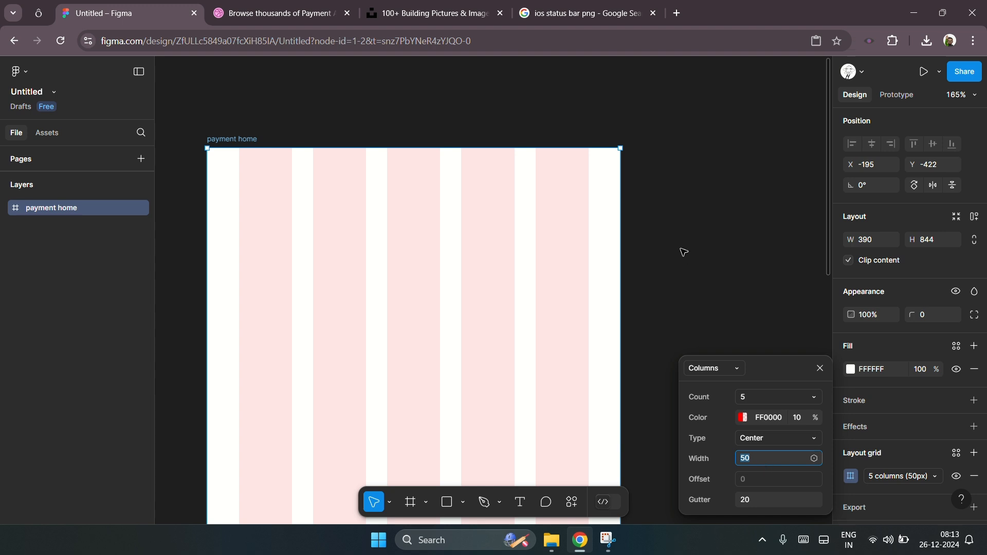
Step: Change the column grid to 4 columns with a width of 70
{"action": "left_click", "coordinate": [757, 399]}
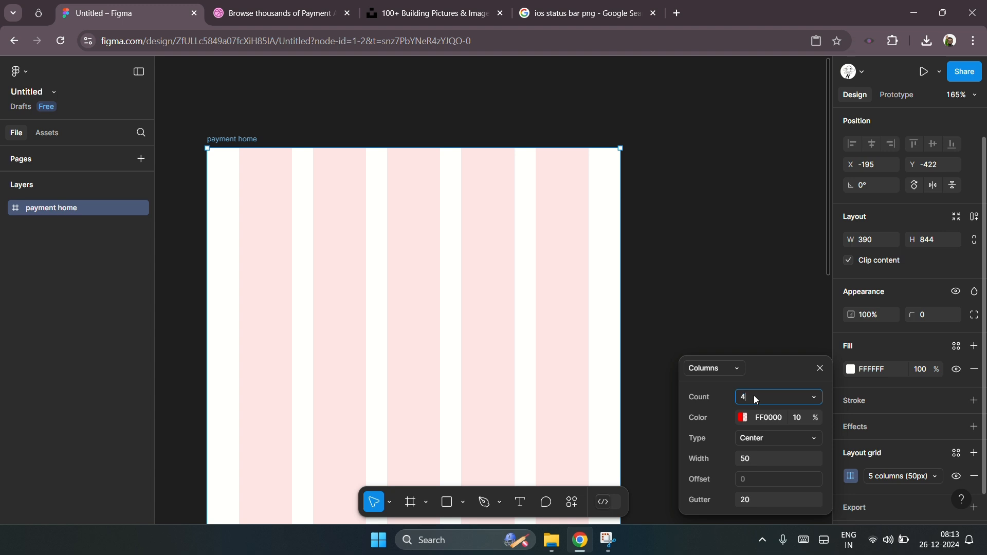
{"action": "key", "text": "Return"}
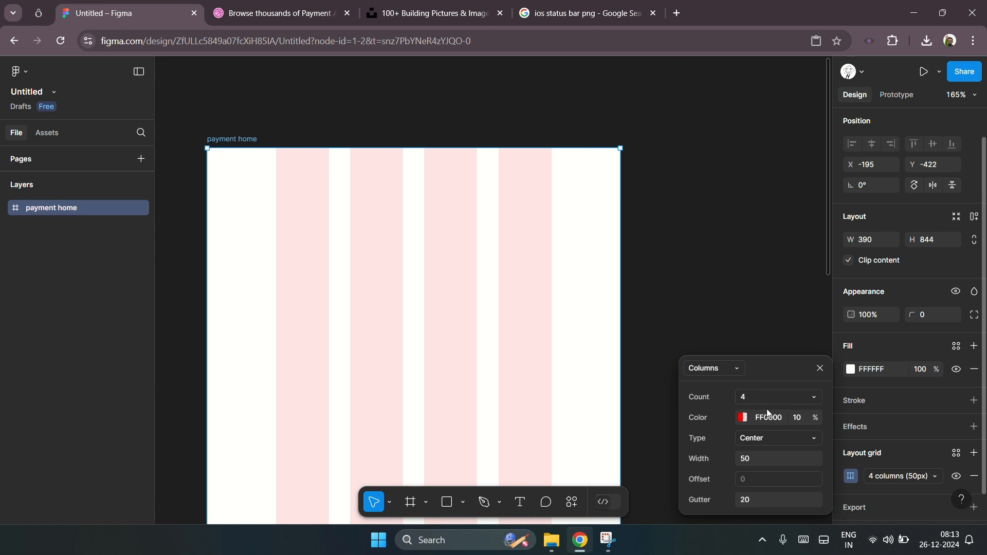
{"action": "left_click", "coordinate": [757, 462]}
{"action": "key", "text": "shift+Up"}
{"action": "key", "text": "shift+Up"}
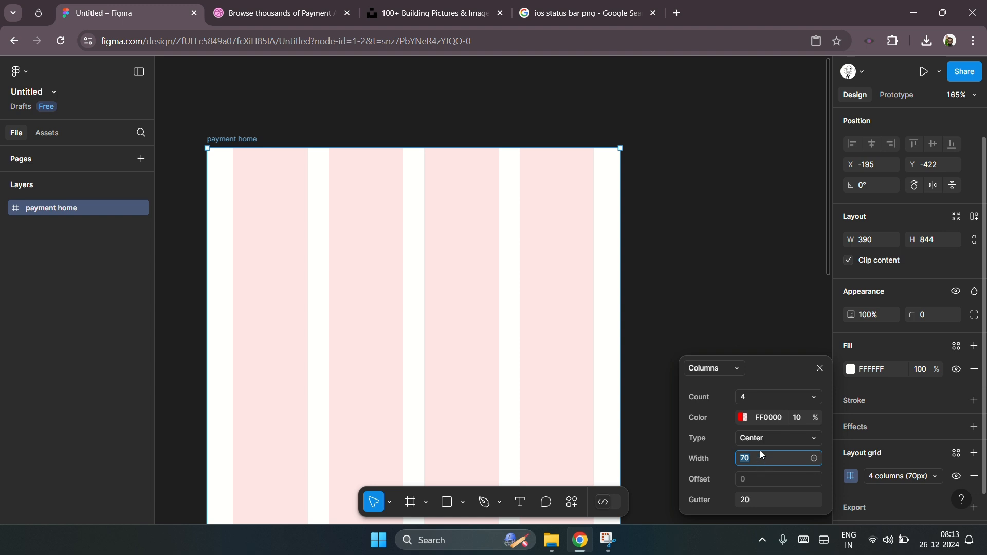
{"action": "left_click", "coordinate": [698, 259]}
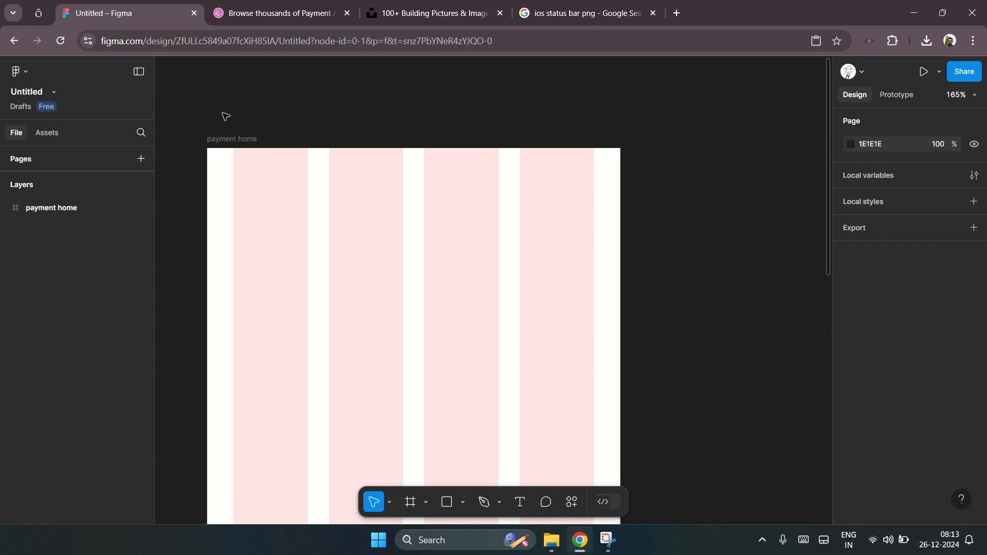
{"action": "left_click", "coordinate": [238, 138]}
{"action": "scroll", "coordinate": [321, 140], "scroll_direction": "left", "scroll_amount": 2}
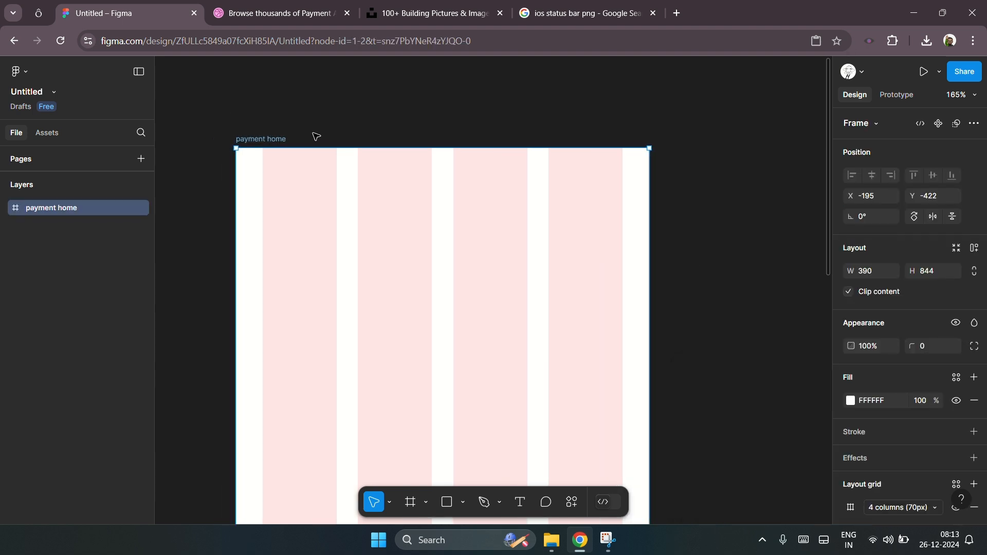
{"action": "scroll", "coordinate": [343, 138], "scroll_direction": "up", "scroll_amount": 2}
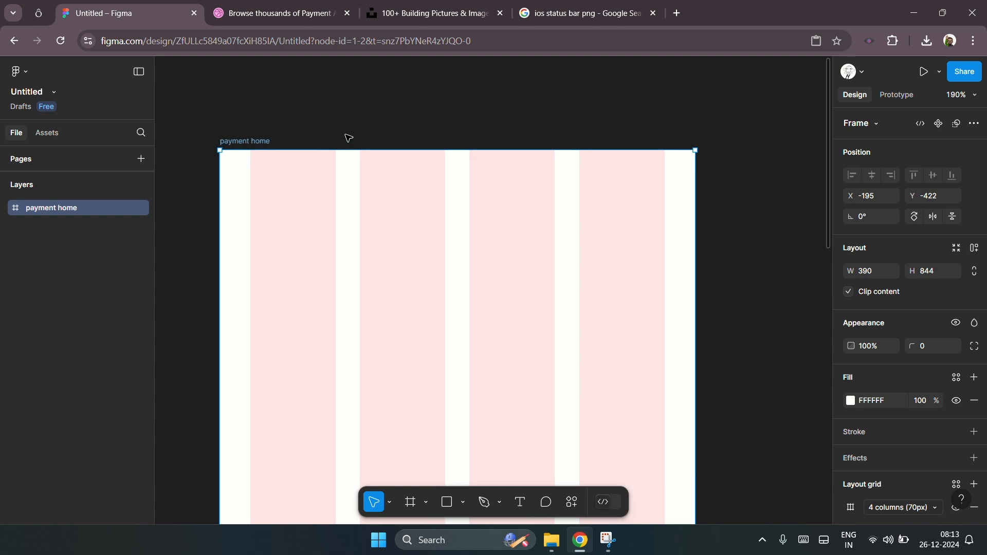
{"action": "left_click", "coordinate": [440, 110]}
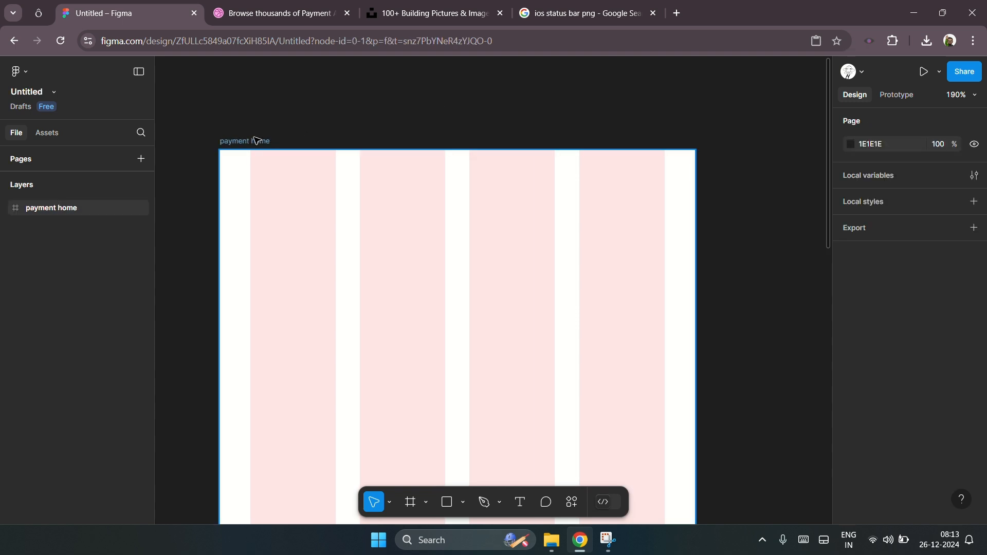
{"action": "left_click", "coordinate": [246, 142]}
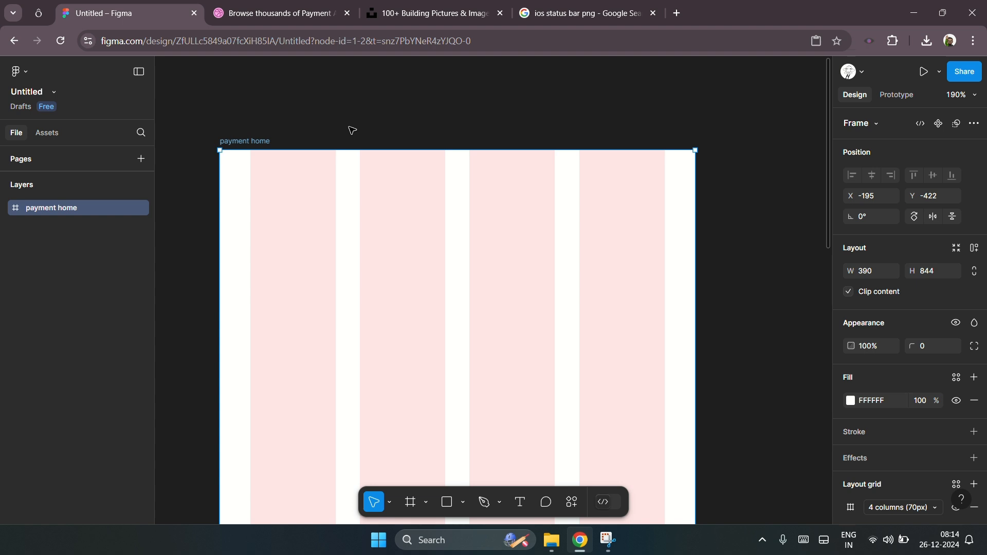
Step: Paste an iOS status bar into the top of the payment home frame and center it horizontally
{"action": "left_click", "coordinate": [584, 20]}
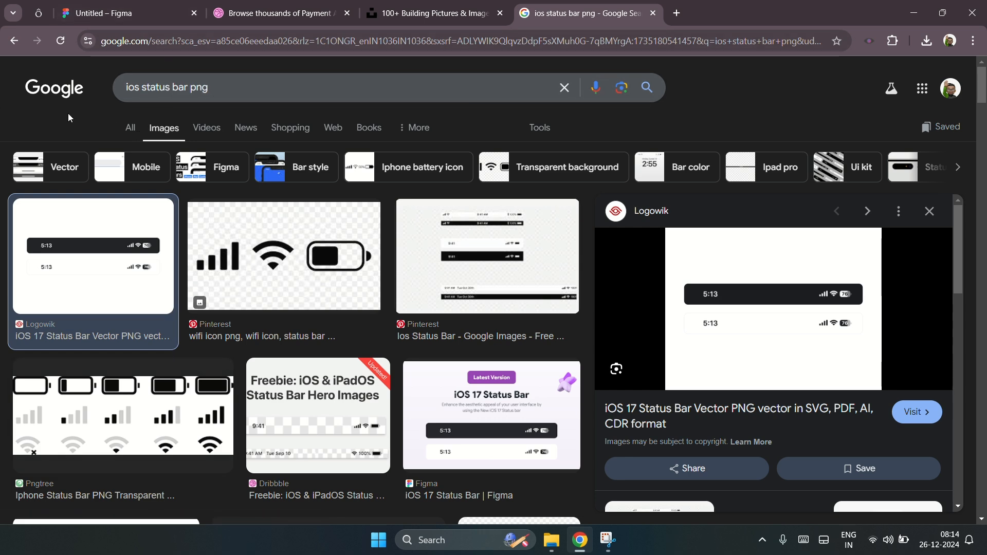
{"action": "left_click", "coordinate": [159, 12]}
{"action": "left_click", "coordinate": [273, 134]}
{"action": "left_click", "coordinate": [243, 146]}
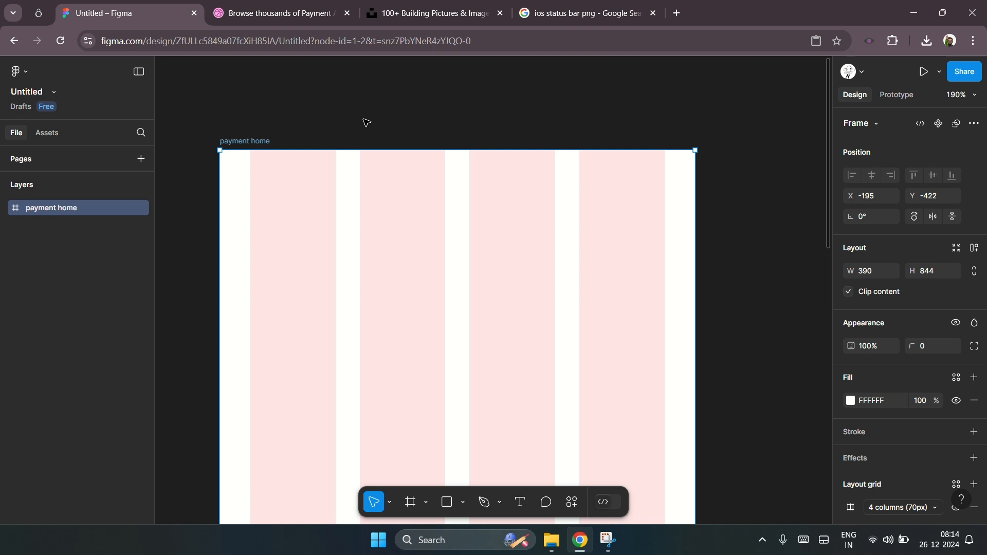
{"action": "key", "text": "ctrl+v"}
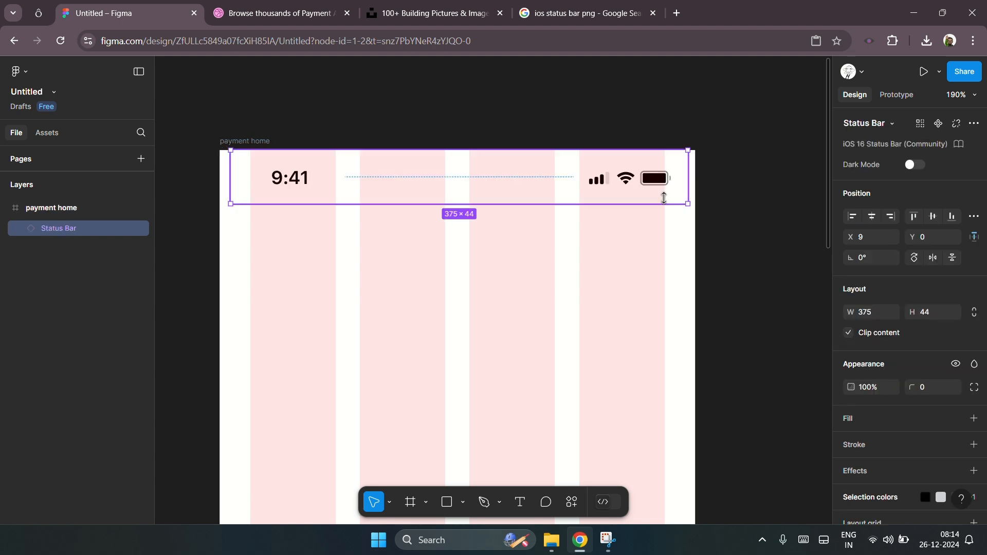
{"action": "left_click", "coordinate": [872, 218]}
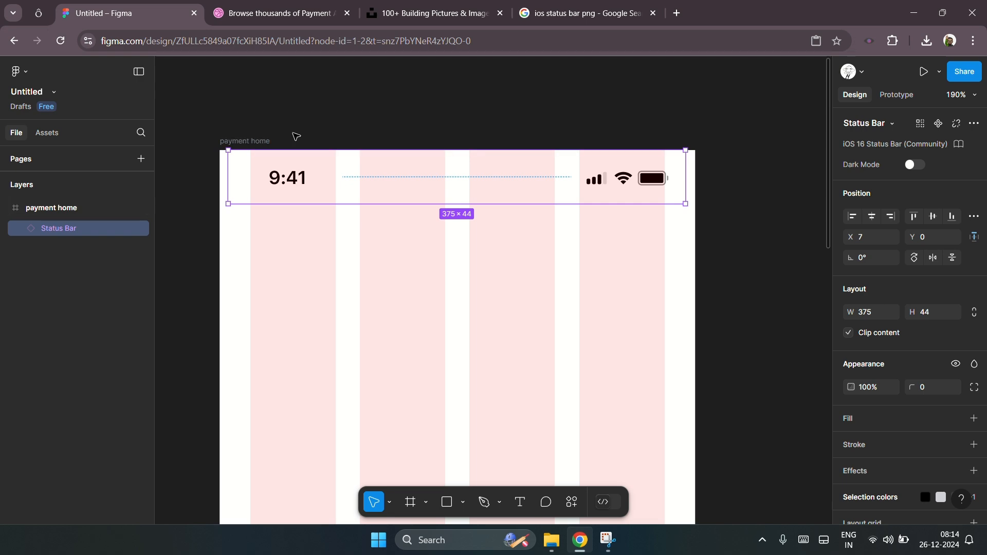
Step: Review the Dribbble payment app references and the iOS status bar image search
{"action": "left_click", "coordinate": [290, 15]}
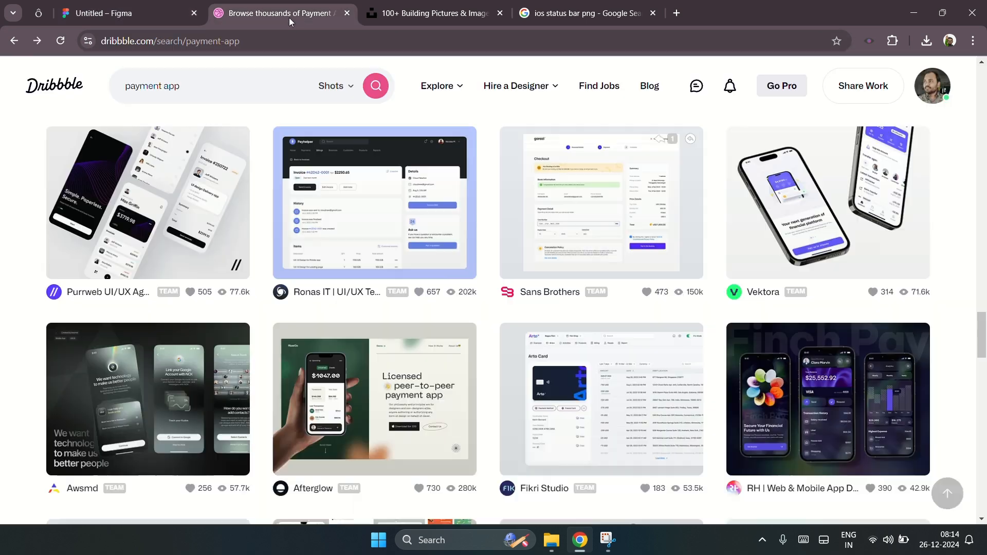
{"action": "left_click", "coordinate": [611, 8]}
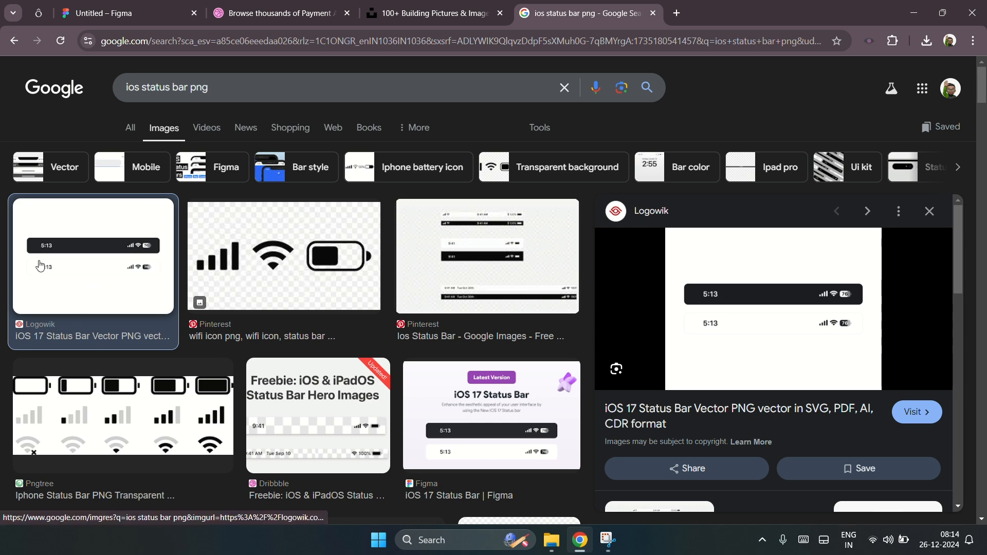
{"action": "left_click", "coordinate": [136, 15]}
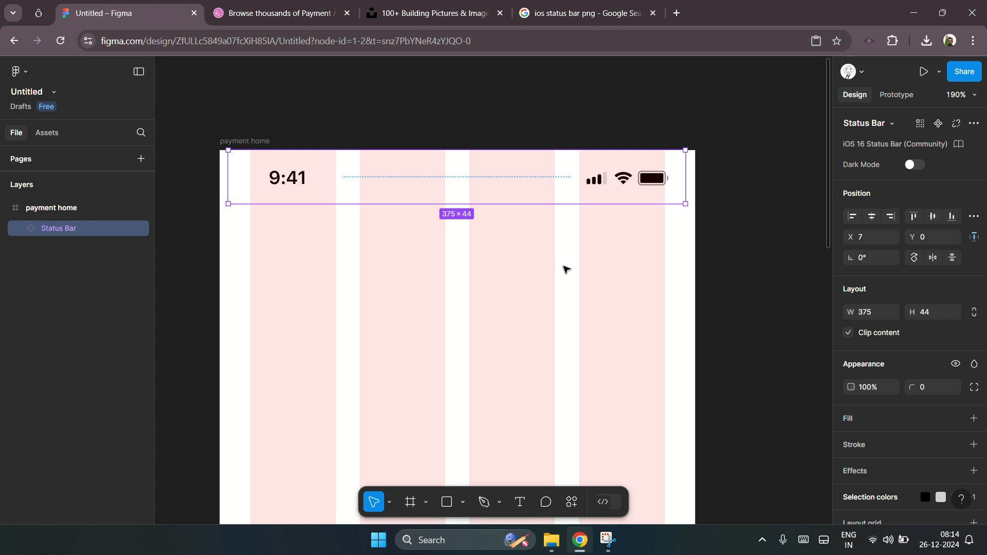
Step: Add a text layer below the status bar greeting the user with 'Hey' and the user's first name
{"action": "scroll", "coordinate": [740, 254], "scroll_direction": "right", "scroll_amount": 1}
{"action": "scroll", "coordinate": [740, 255], "scroll_direction": "down", "scroll_amount": 1}
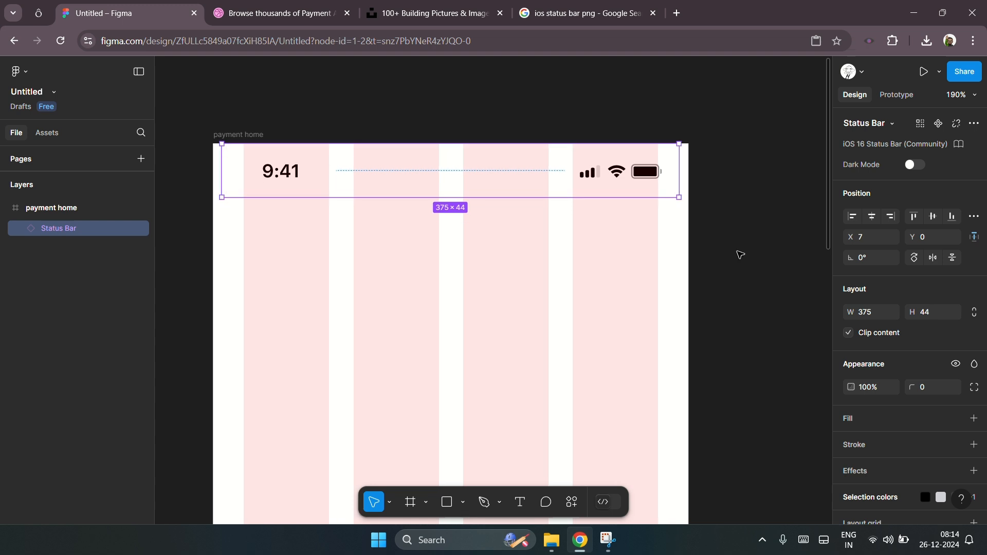
{"action": "scroll", "coordinate": [740, 255], "scroll_direction": "down", "scroll_amount": 1}
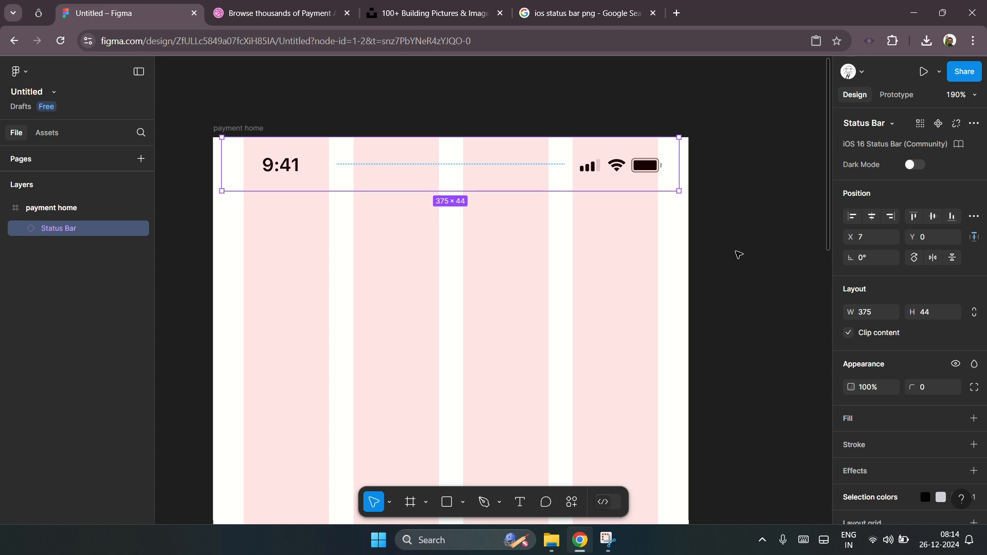
{"action": "left_click", "coordinate": [694, 255]}
{"action": "scroll", "coordinate": [667, 246], "scroll_direction": "down", "scroll_amount": 3}
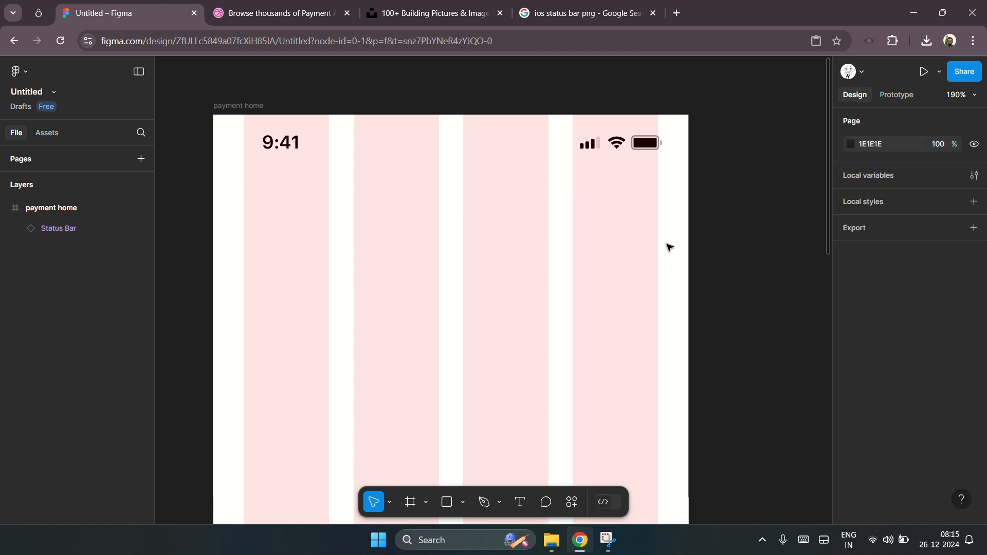
{"action": "key", "text": "t"}
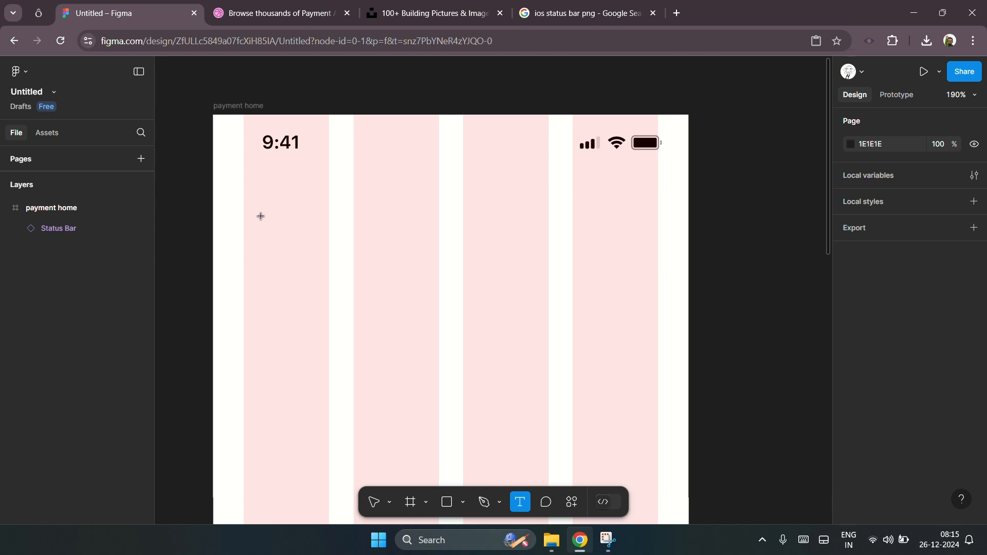
{"action": "left_click", "coordinate": [296, 247]}
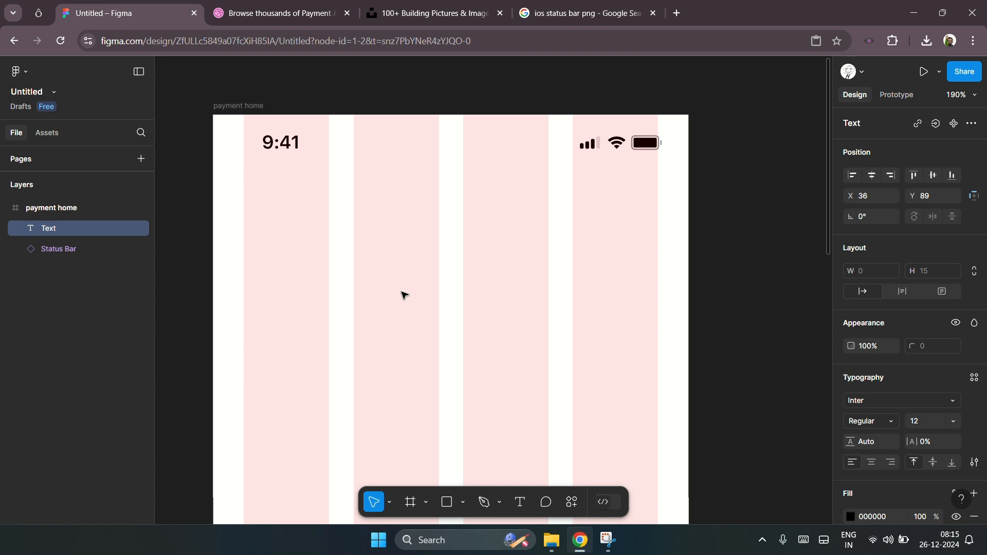
{"action": "type", "text": "Wel"}
{"action": "key", "text": "ctrl+a"}
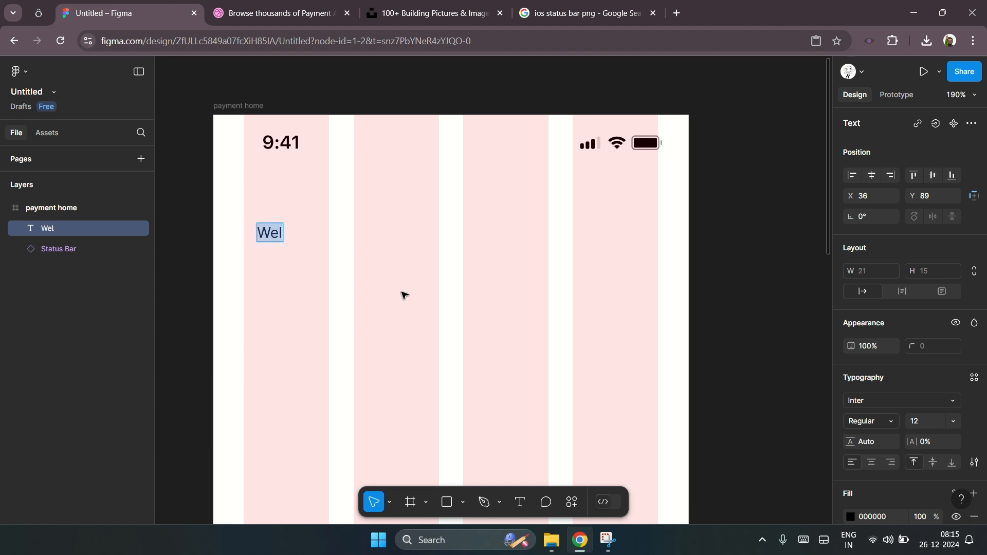
{"action": "type", "text": "Hey Subash"}
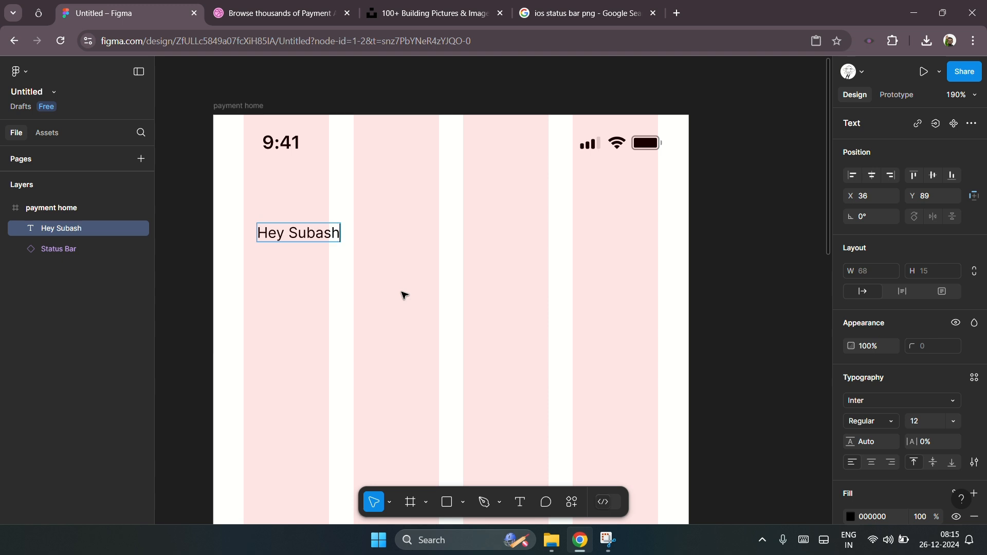
Step: Duplicate the greeting text below itself and change the copy to Good Morning
{"action": "key", "text": "Escape"}
{"action": "left_click_drag", "start_coordinate": [326, 233], "coordinate": [329, 279], "text": "alt"}
{"action": "double_click", "coordinate": [322, 280]}
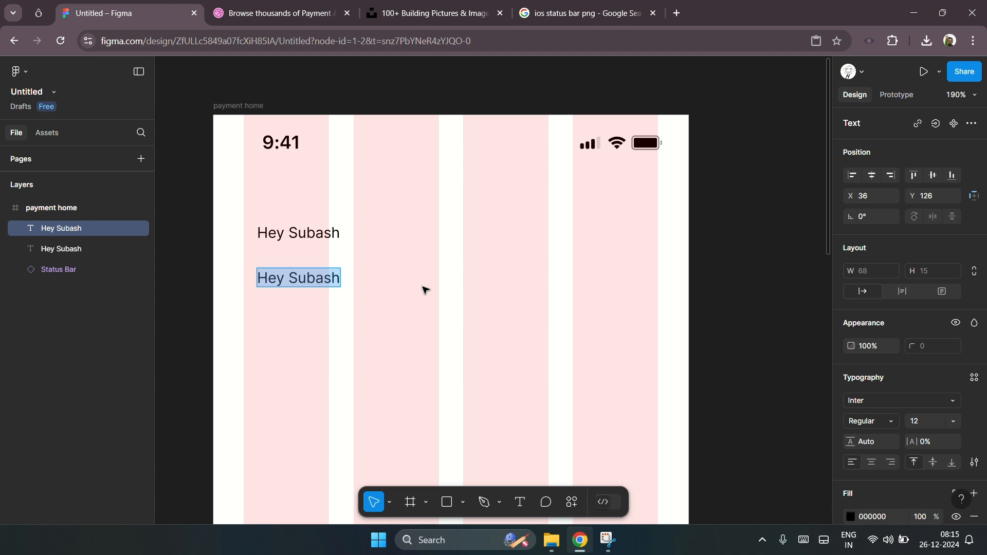
{"action": "type", "text": "Goo"}
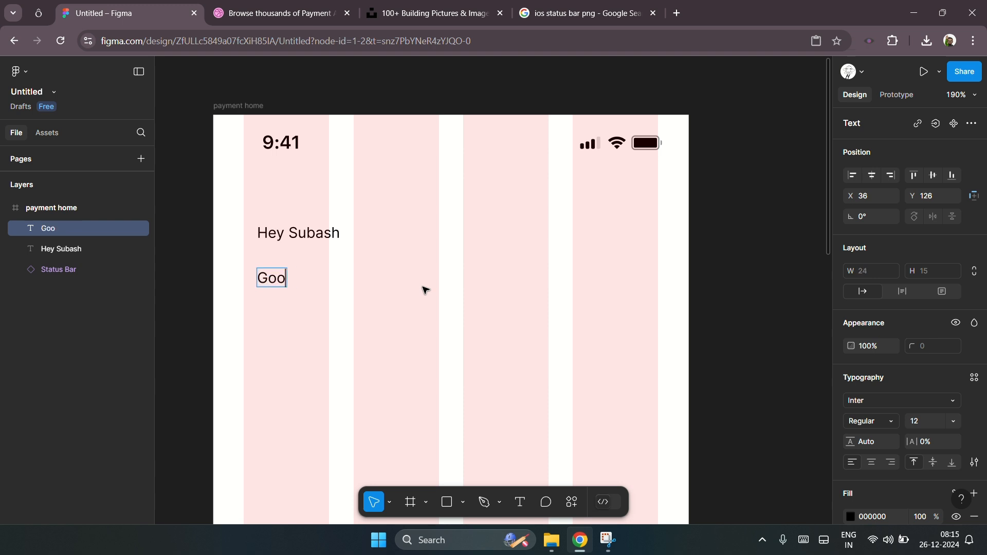
{"action": "type", "text": "d Morning"}
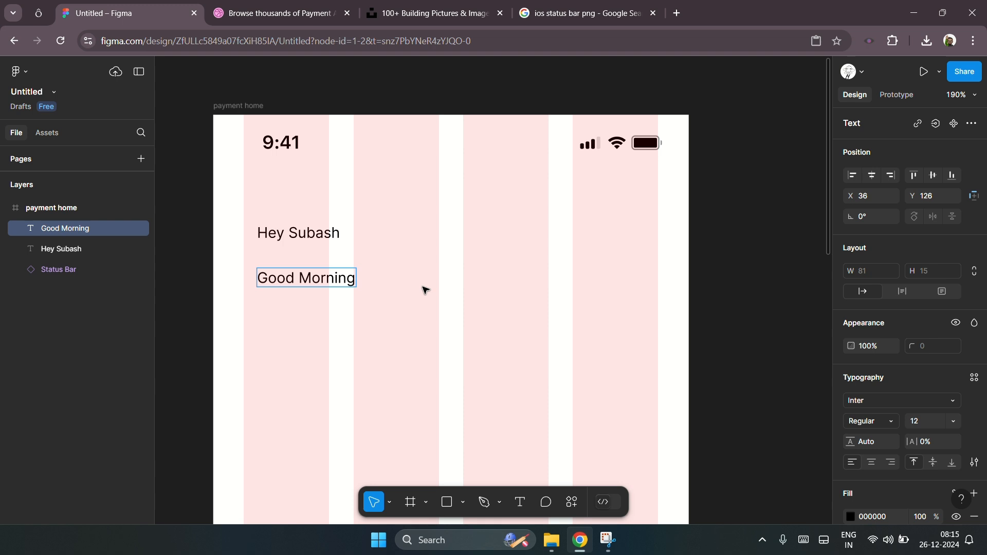
{"action": "key", "text": "Escape"}
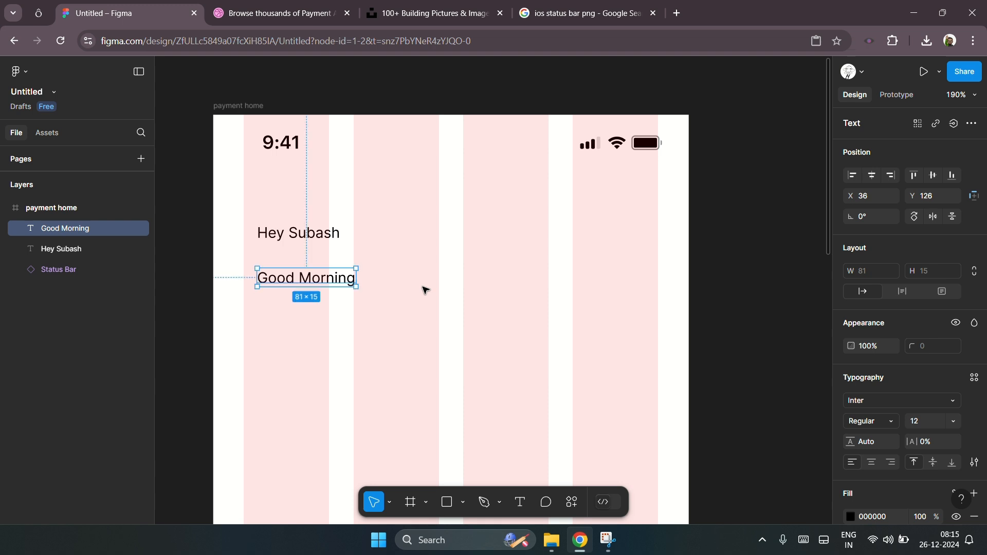
Step: Select both text layers and nudge them left so they start at X 25
{"action": "left_click", "coordinate": [300, 236], "text": "shift"}
{"action": "left_click_drag", "start_coordinate": [287, 235], "coordinate": [273, 238]}
{"action": "key", "text": "Left"}
{"action": "key", "text": "Left"}
{"action": "key", "text": "Left"}
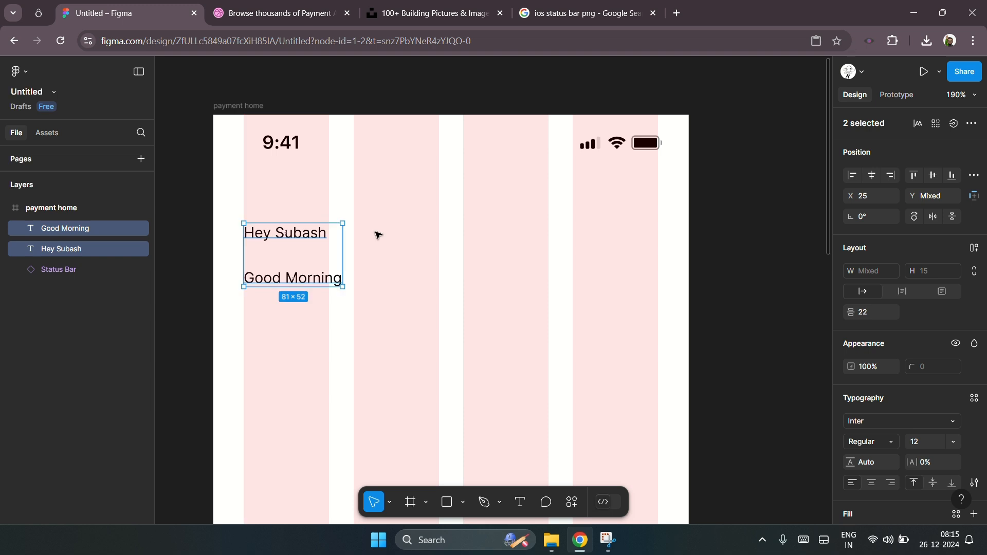
{"action": "left_click_drag", "start_coordinate": [378, 235], "coordinate": [315, 233]}
{"action": "left_click_drag", "start_coordinate": [255, 327], "coordinate": [329, 230]}
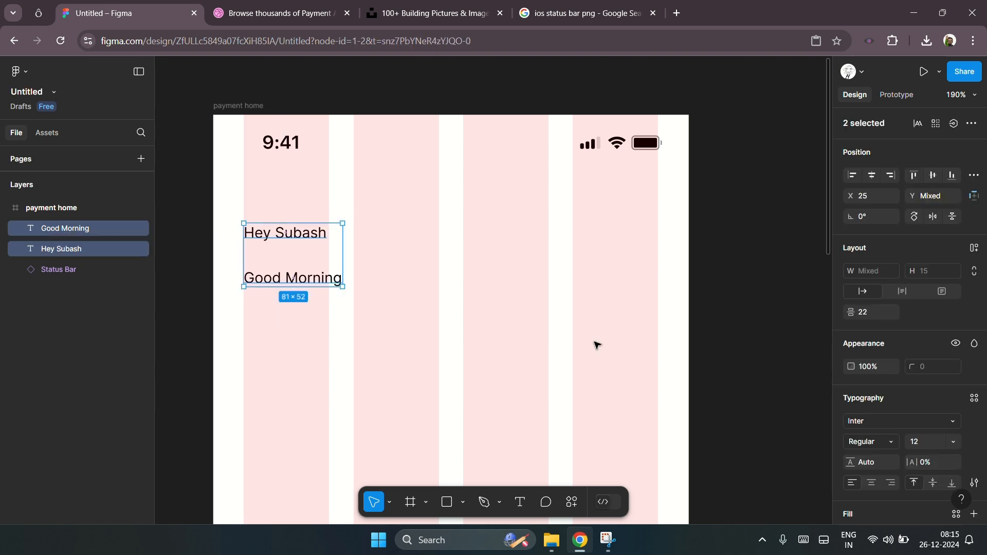
Step: Browse the font list and set both texts' font to Noto Music
{"action": "left_click", "coordinate": [887, 421]}
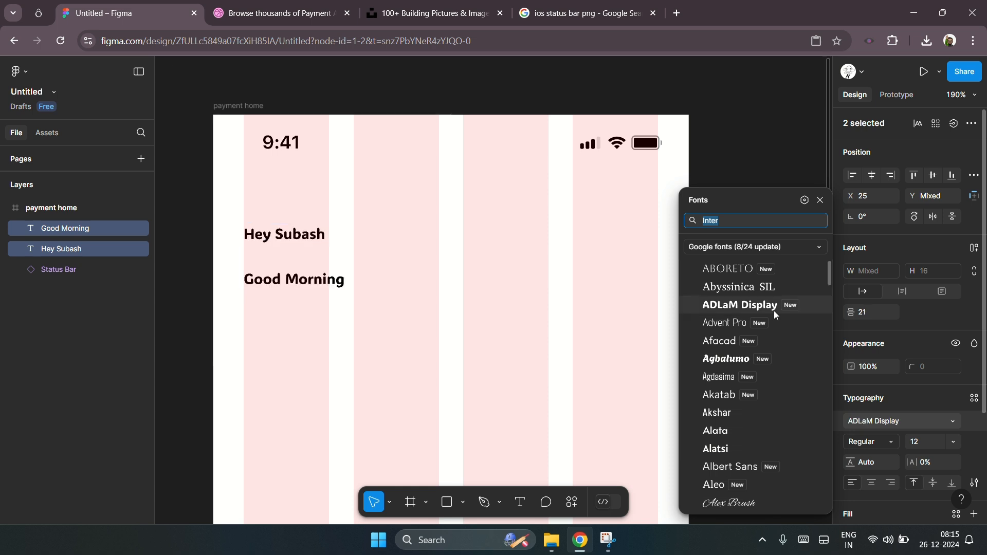
{"action": "scroll", "coordinate": [773, 316], "scroll_direction": "down", "scroll_amount": 3}
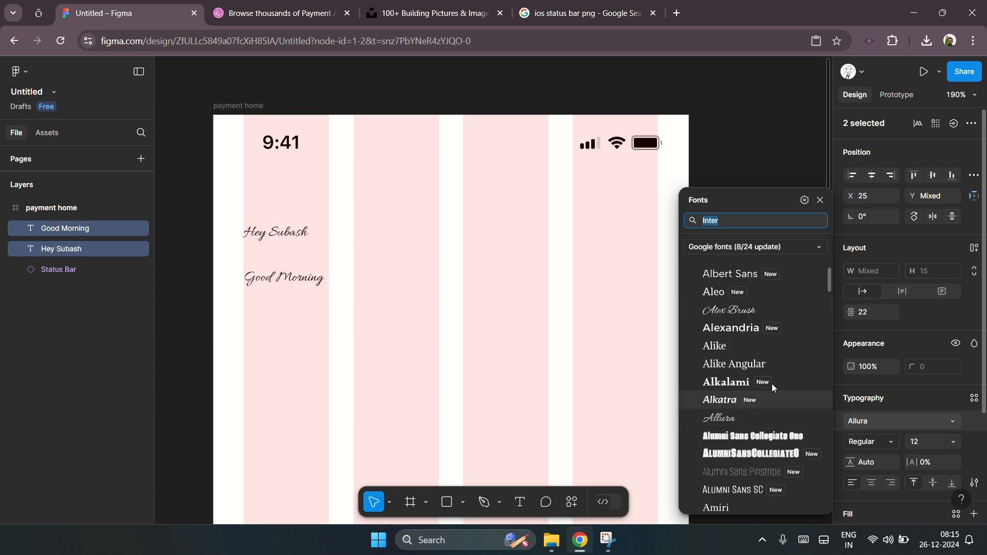
{"action": "scroll", "coordinate": [774, 380], "scroll_direction": "down", "scroll_amount": 5}
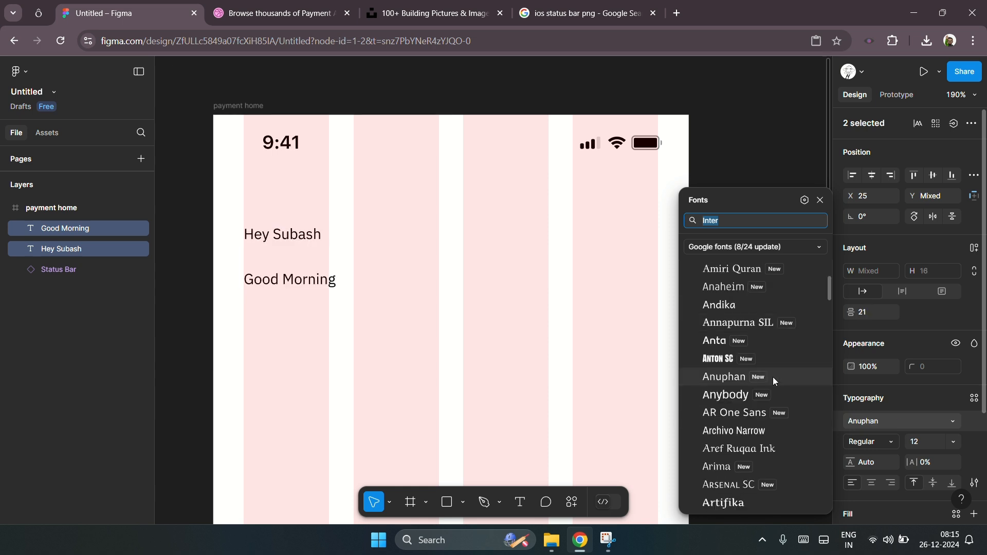
{"action": "scroll", "coordinate": [772, 378], "scroll_direction": "down", "scroll_amount": 6}
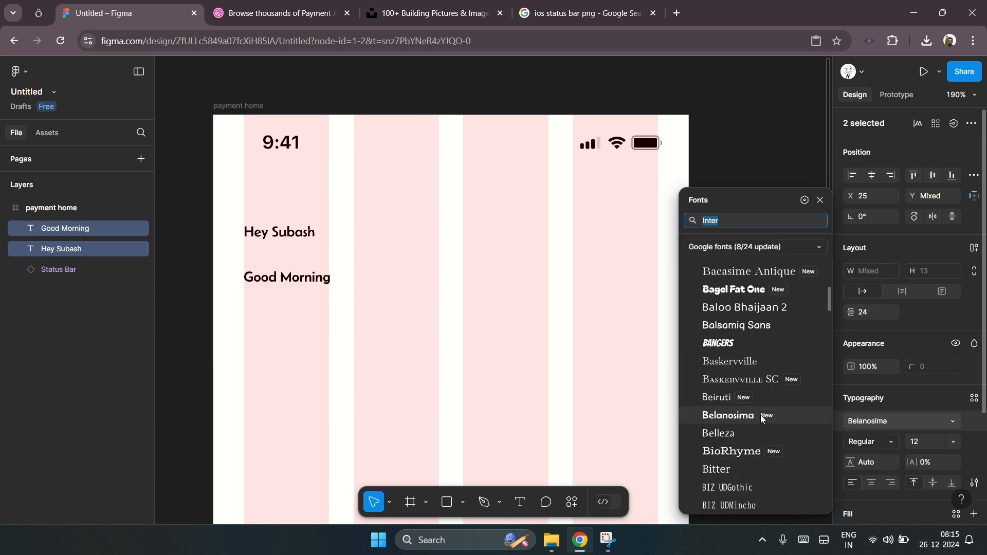
{"action": "left_click", "coordinate": [752, 310]}
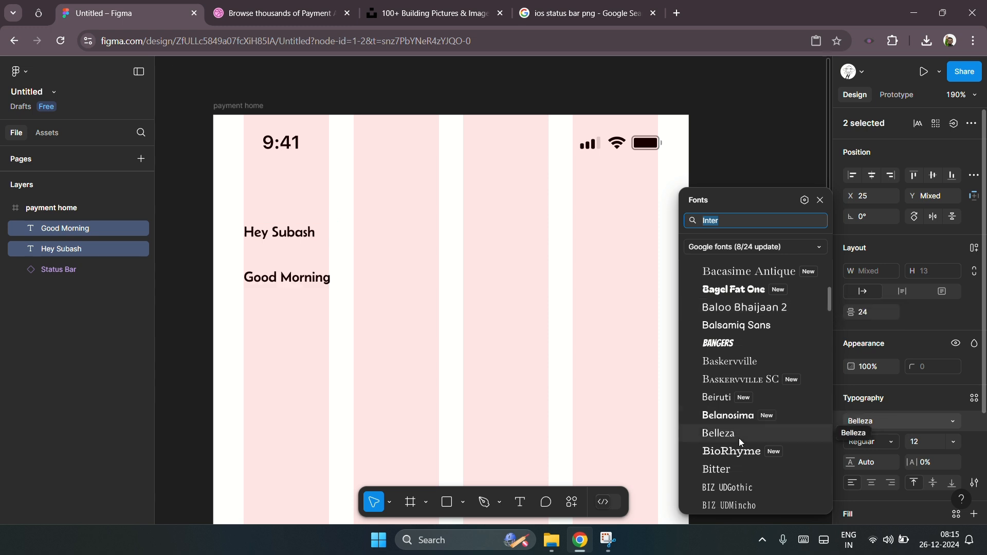
{"action": "scroll", "coordinate": [753, 432], "scroll_direction": "down", "scroll_amount": 6}
{"action": "left_click", "coordinate": [754, 435]}
{"action": "scroll", "coordinate": [748, 380], "scroll_direction": "down", "scroll_amount": 1}
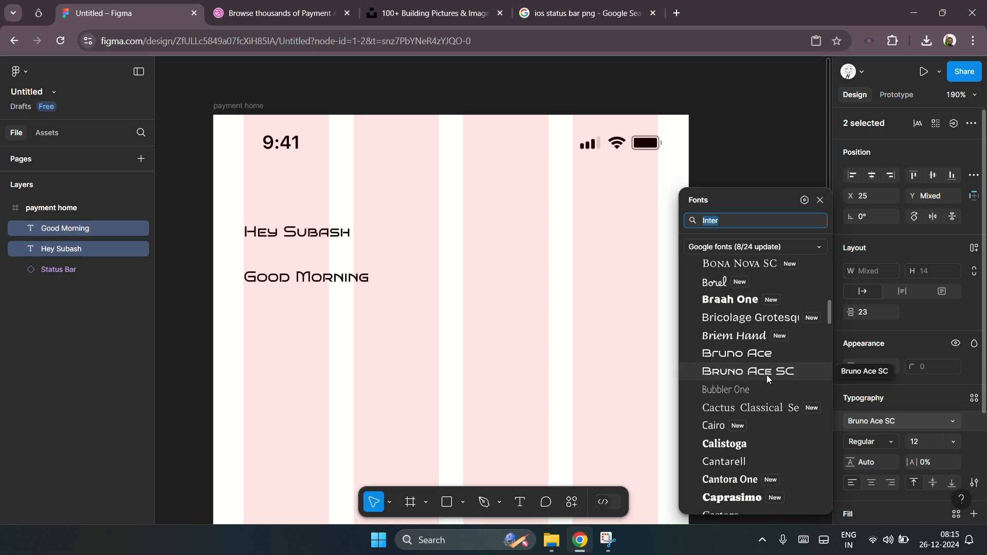
{"action": "scroll", "coordinate": [767, 375], "scroll_direction": "down", "scroll_amount": 4}
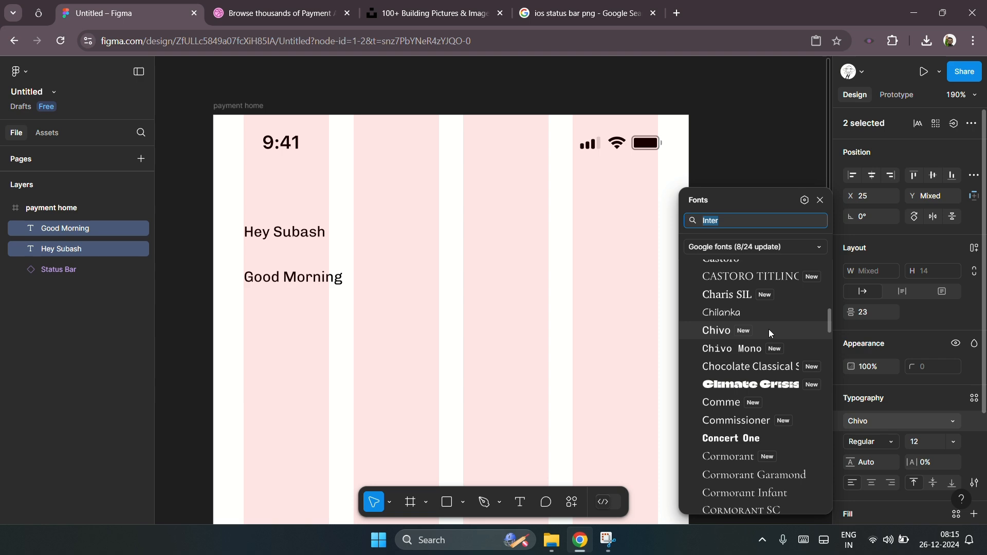
{"action": "scroll", "coordinate": [756, 377], "scroll_direction": "down", "scroll_amount": 2}
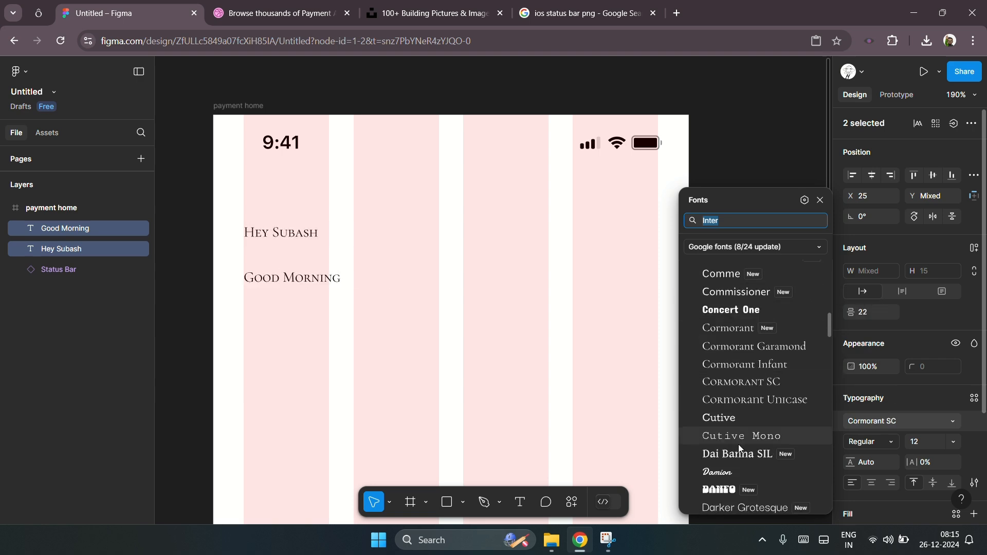
{"action": "scroll", "coordinate": [758, 412], "scroll_direction": "down", "scroll_amount": 6}
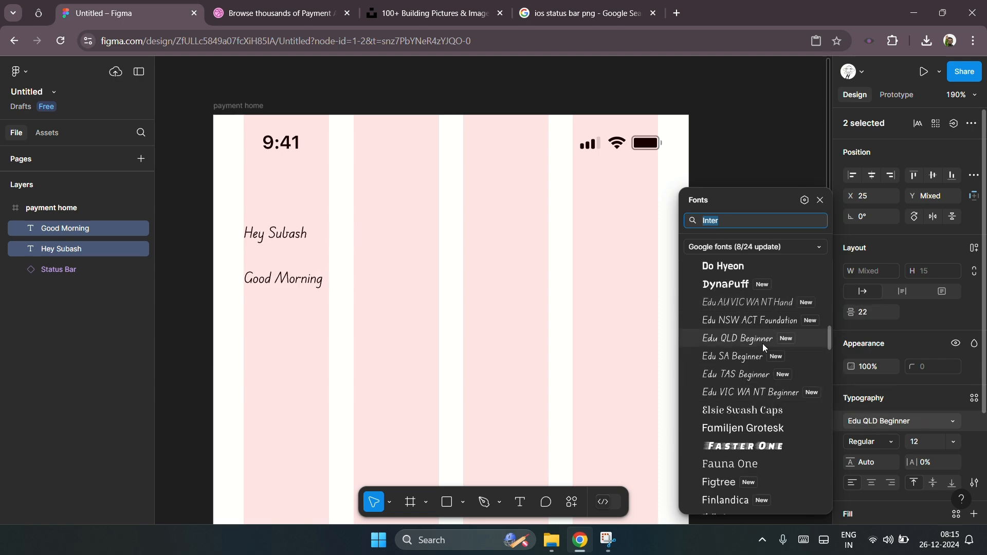
{"action": "scroll", "coordinate": [745, 378], "scroll_direction": "down", "scroll_amount": 5}
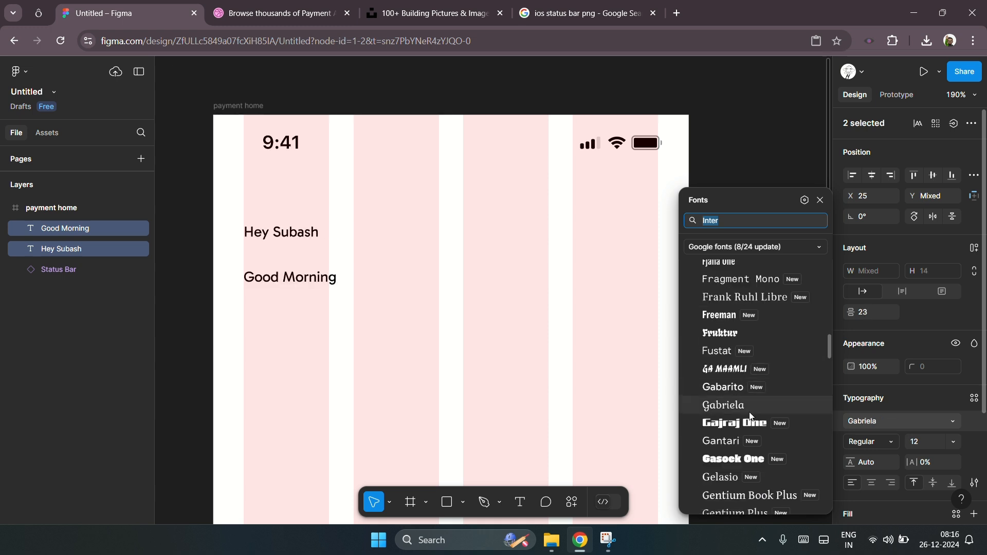
{"action": "scroll", "coordinate": [750, 415], "scroll_direction": "down", "scroll_amount": 4}
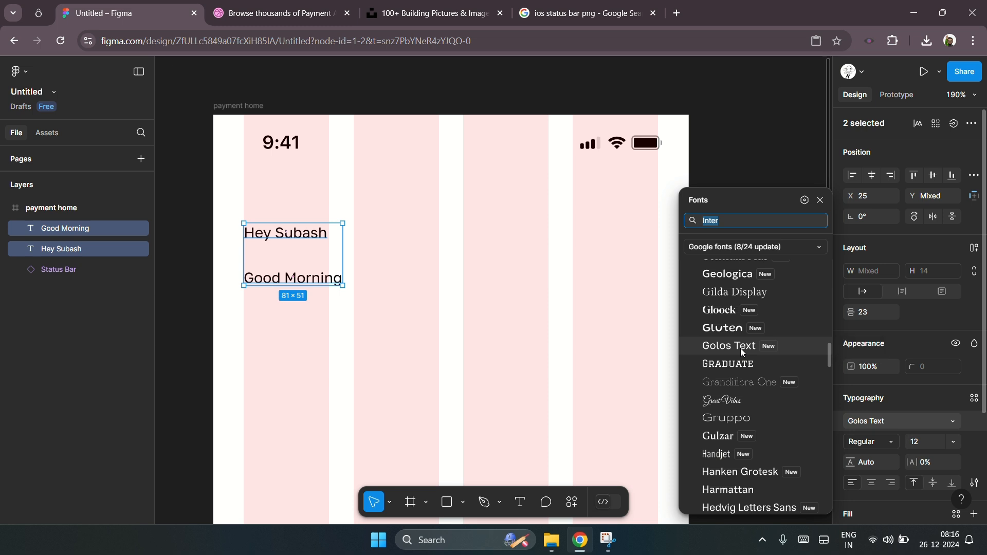
{"action": "scroll", "coordinate": [740, 347], "scroll_direction": "down", "scroll_amount": 3}
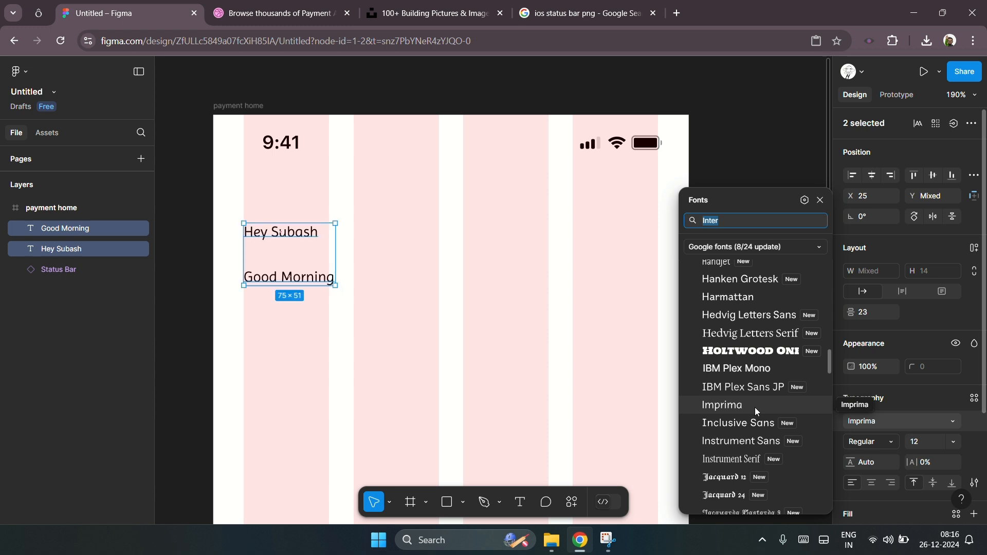
{"action": "scroll", "coordinate": [754, 407], "scroll_direction": "down", "scroll_amount": 4}
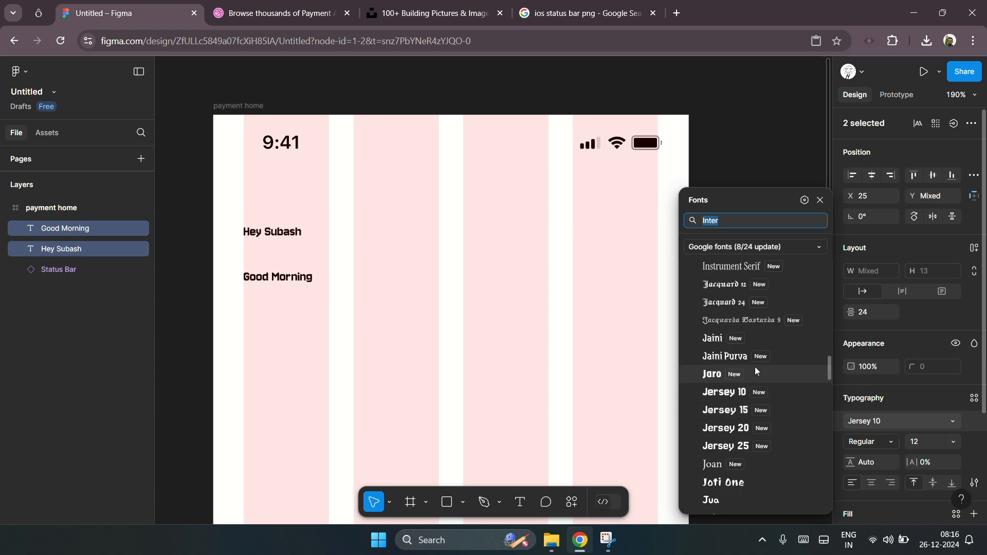
{"action": "scroll", "coordinate": [760, 335], "scroll_direction": "down", "scroll_amount": 5}
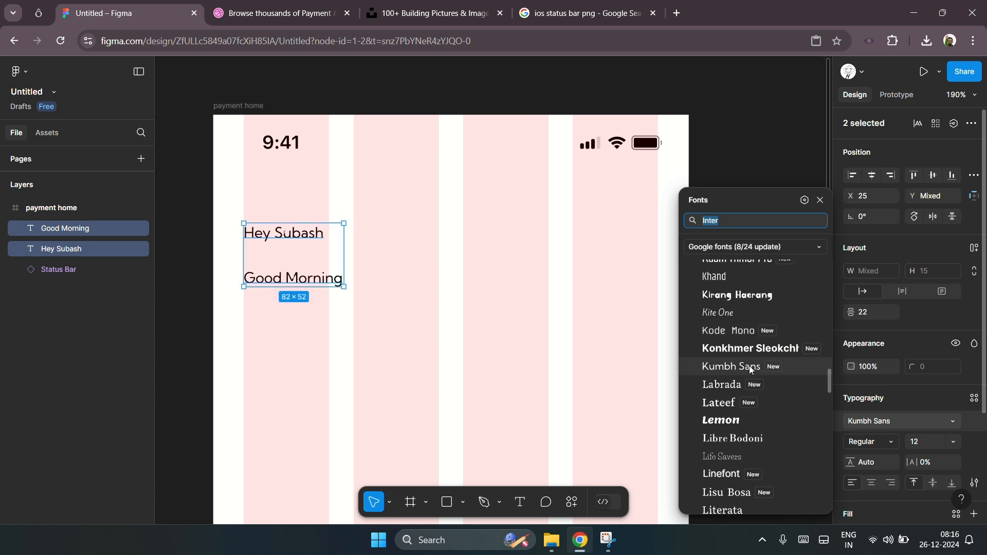
{"action": "scroll", "coordinate": [749, 365], "scroll_direction": "down", "scroll_amount": 8}
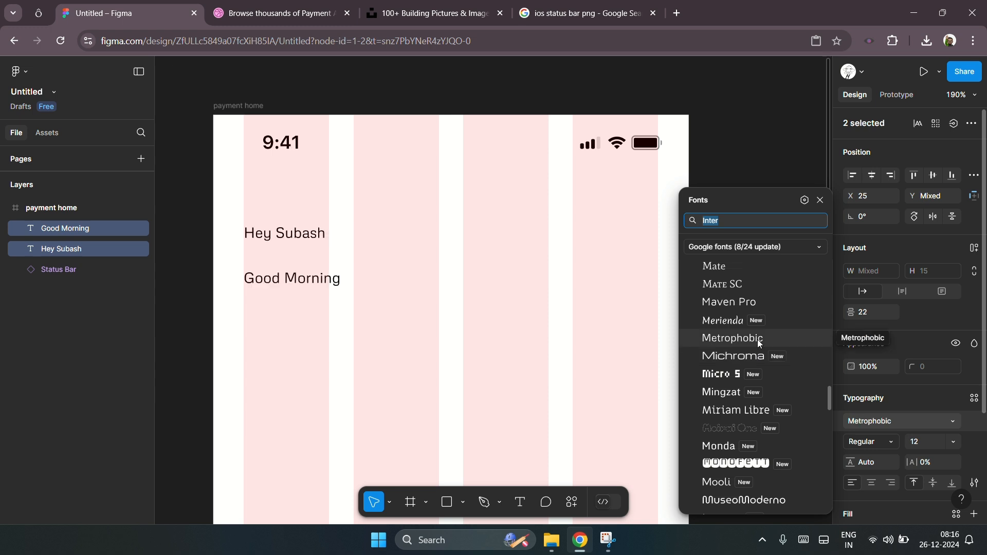
{"action": "scroll", "coordinate": [757, 340], "scroll_direction": "down", "scroll_amount": 7}
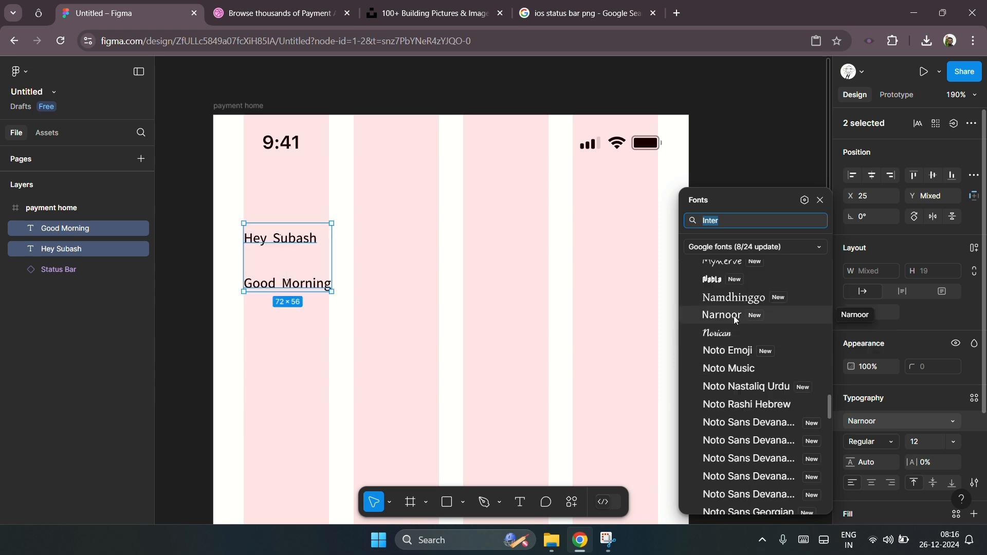
{"action": "left_click", "coordinate": [748, 369]}
{"action": "key", "text": "Escape"}
Step: Set the Good Morning text's font size to 22
{"action": "left_click", "coordinate": [298, 245]}
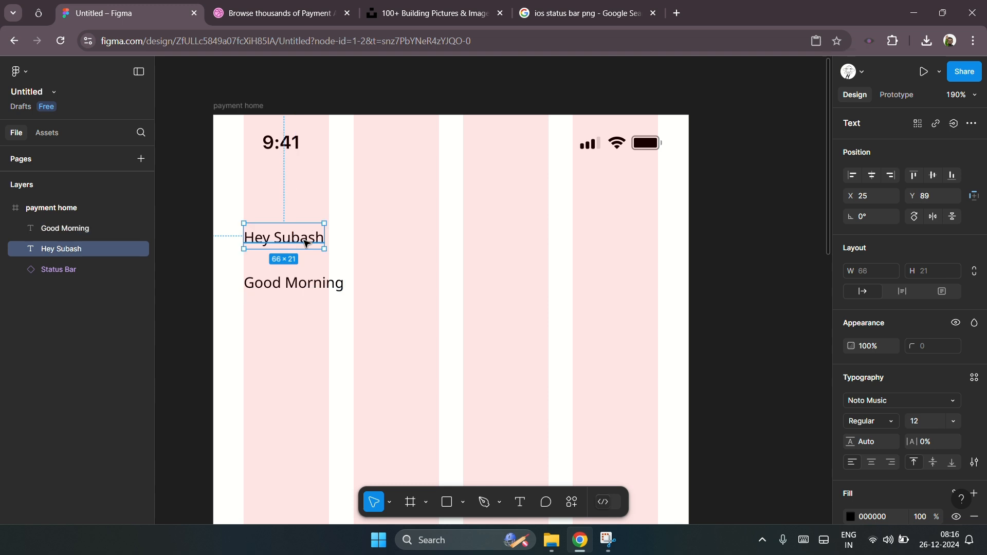
{"action": "left_click", "coordinate": [311, 291]}
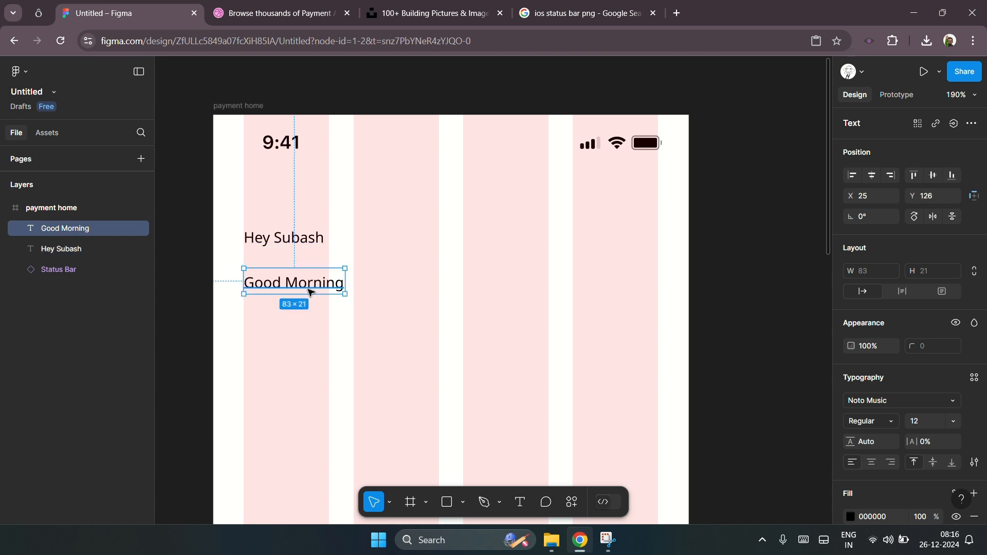
{"action": "left_click", "coordinate": [915, 422]}
{"action": "type", "text": "22"}
{"action": "key", "text": "Return"}
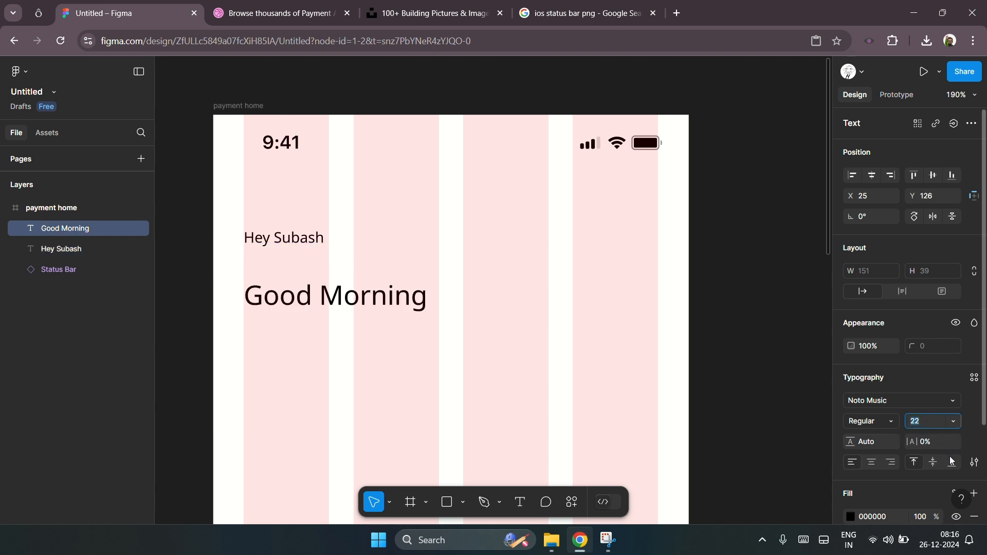
Step: Set the Good Morning text to Roboto Bold at font size 24
{"action": "type", "text": "24"}
{"action": "key", "text": "Return"}
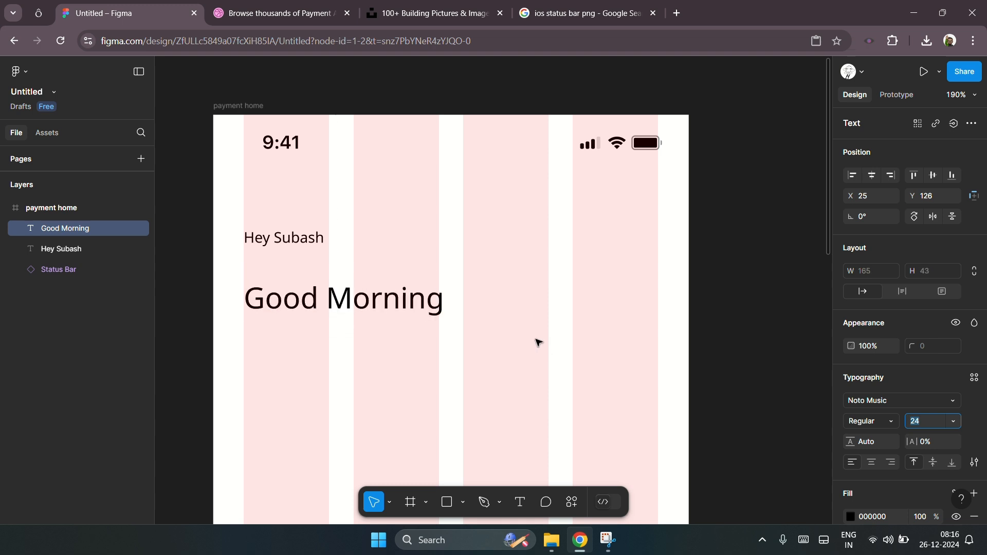
{"action": "left_click", "coordinate": [883, 422]}
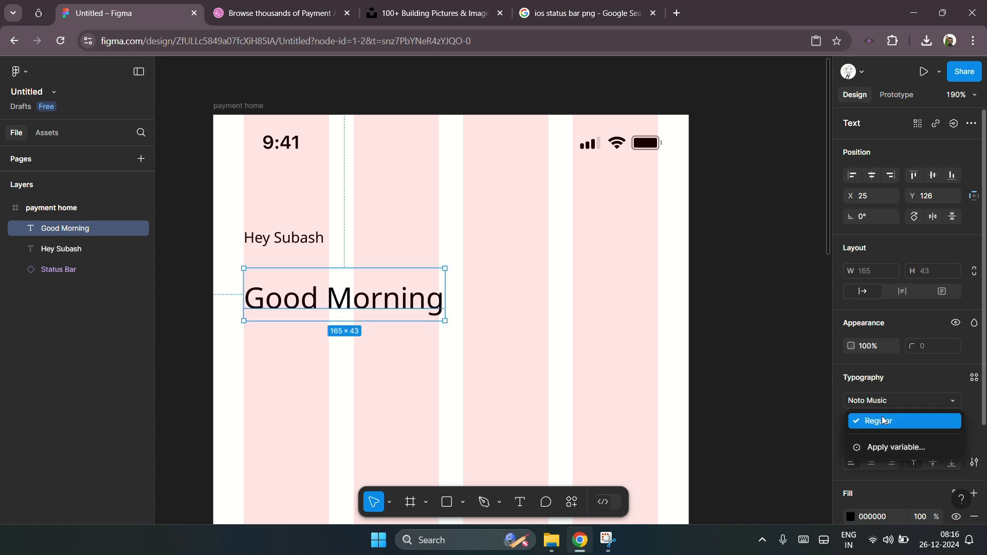
{"action": "left_click", "coordinate": [871, 402]}
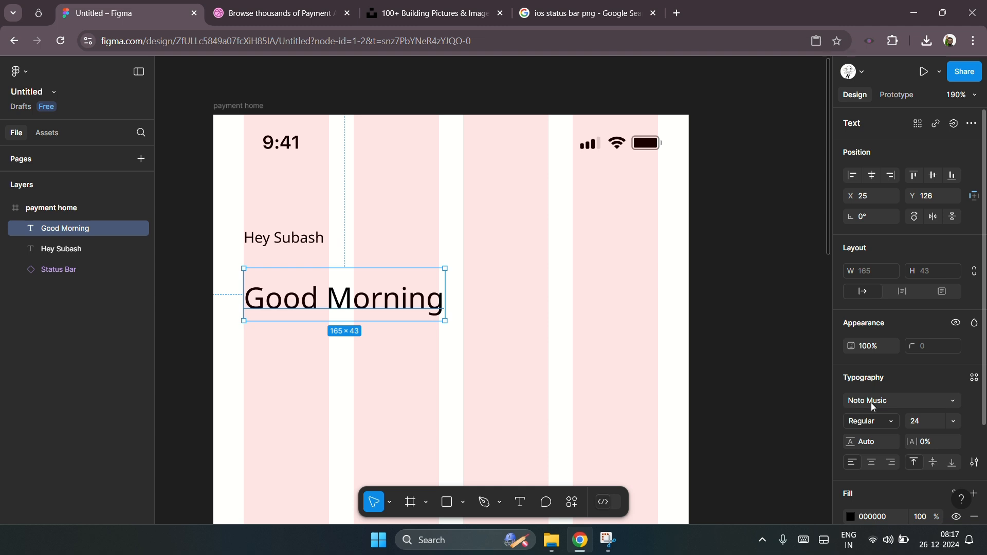
{"action": "left_click", "coordinate": [887, 403]}
{"action": "left_click", "coordinate": [877, 423]}
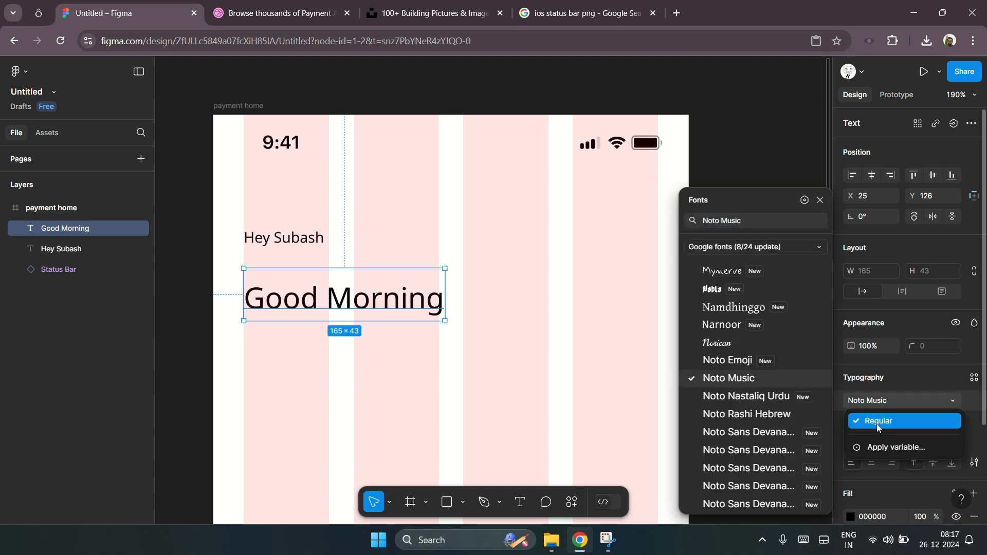
{"action": "left_click", "coordinate": [884, 393]}
{"action": "left_click", "coordinate": [891, 397]}
{"action": "left_click", "coordinate": [892, 402]}
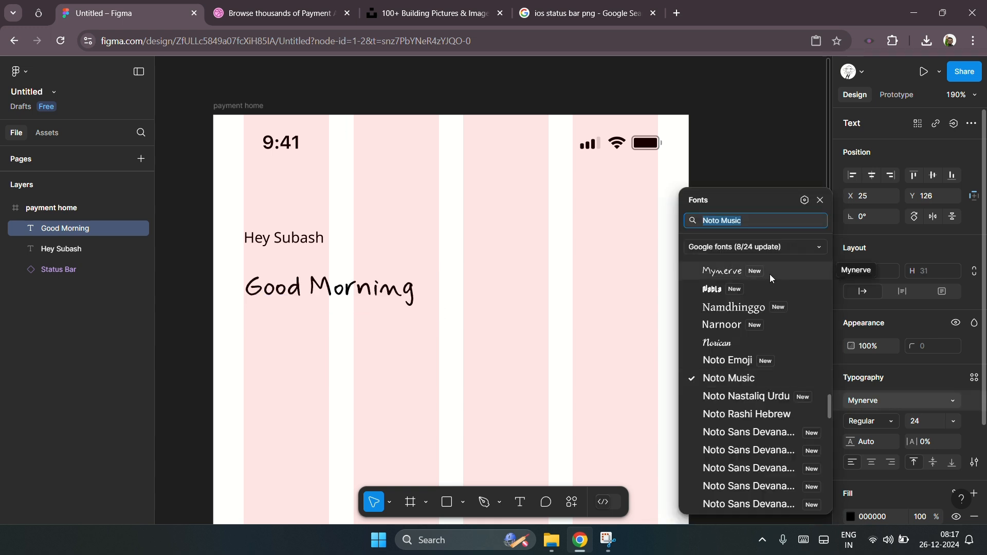
{"action": "type", "text": "robo"}
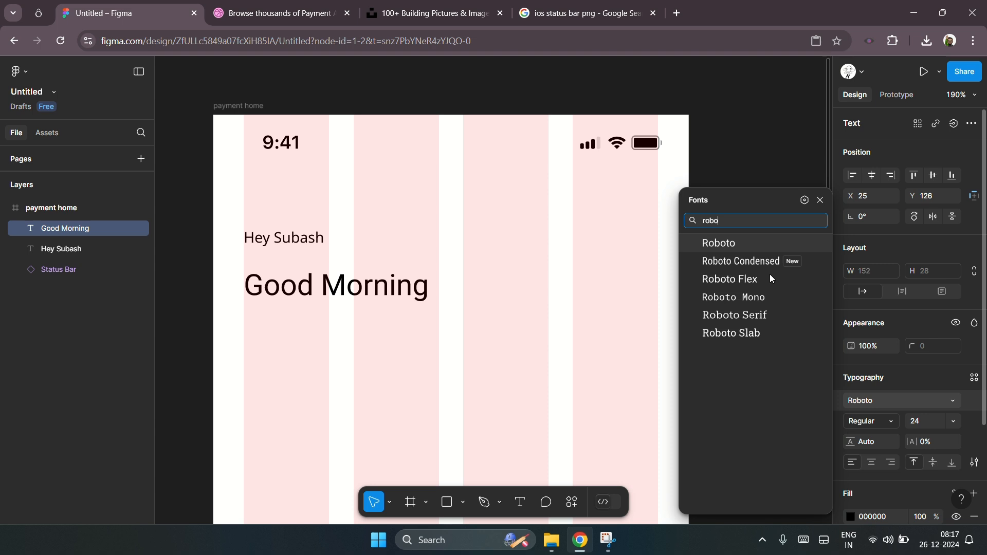
{"action": "left_click", "coordinate": [739, 246]}
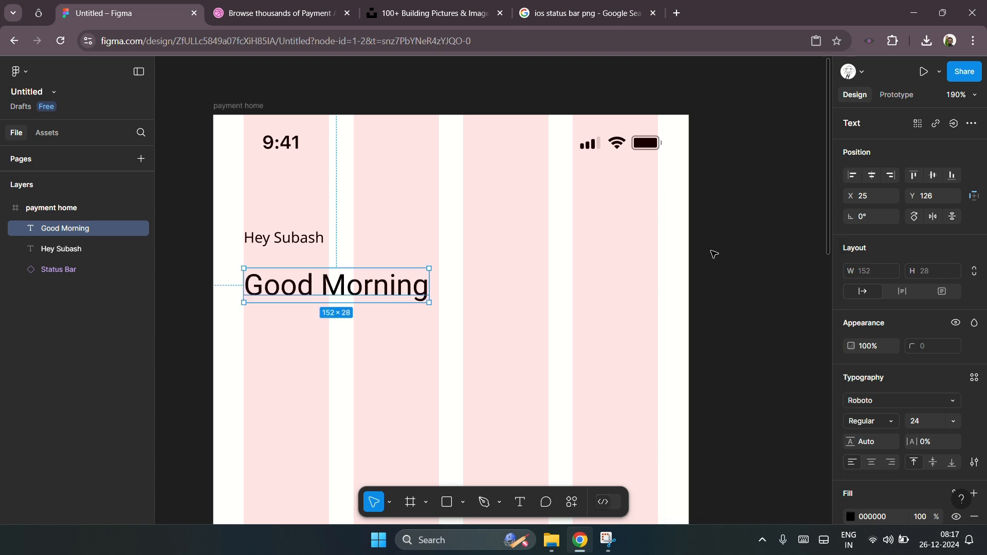
{"action": "left_click", "coordinate": [877, 422]}
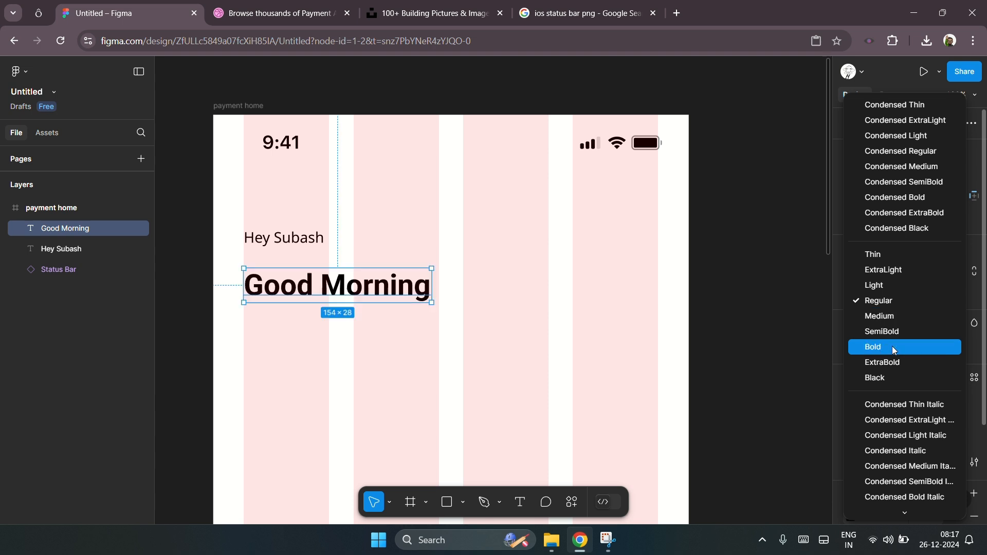
{"action": "left_click", "coordinate": [862, 350]}
Step: Change the Hey Subash text's font to Roboto
{"action": "left_click", "coordinate": [309, 240]}
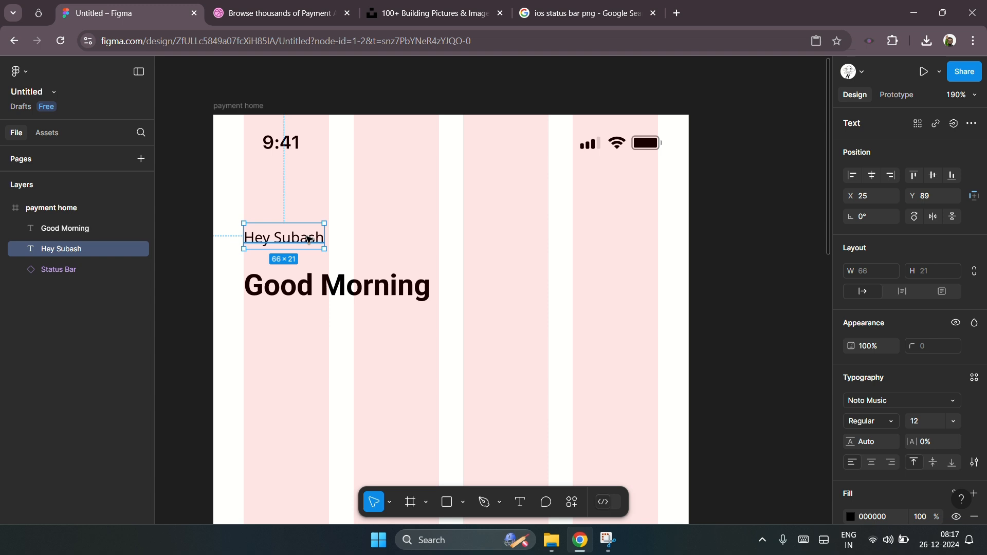
{"action": "left_click", "coordinate": [870, 401]}
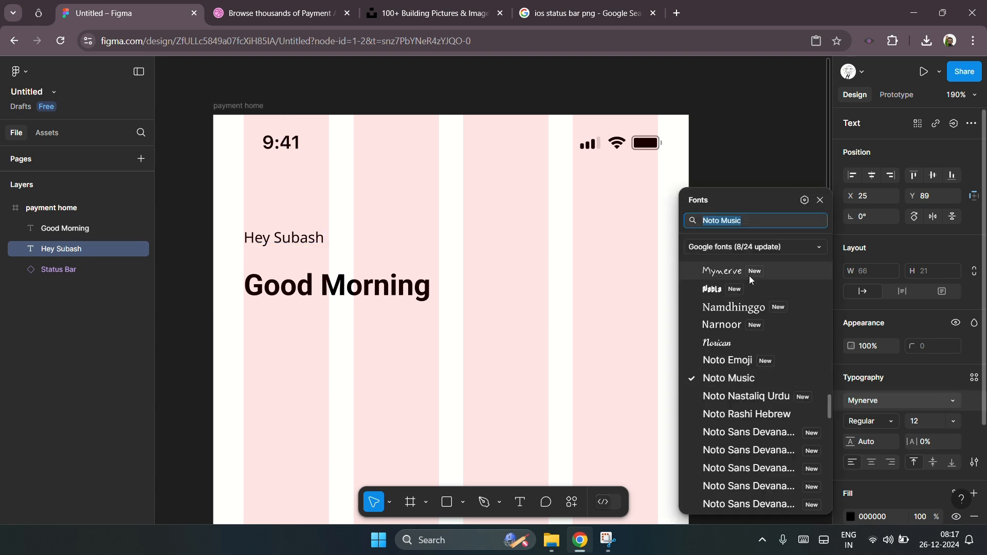
{"action": "key", "text": "Escape"}
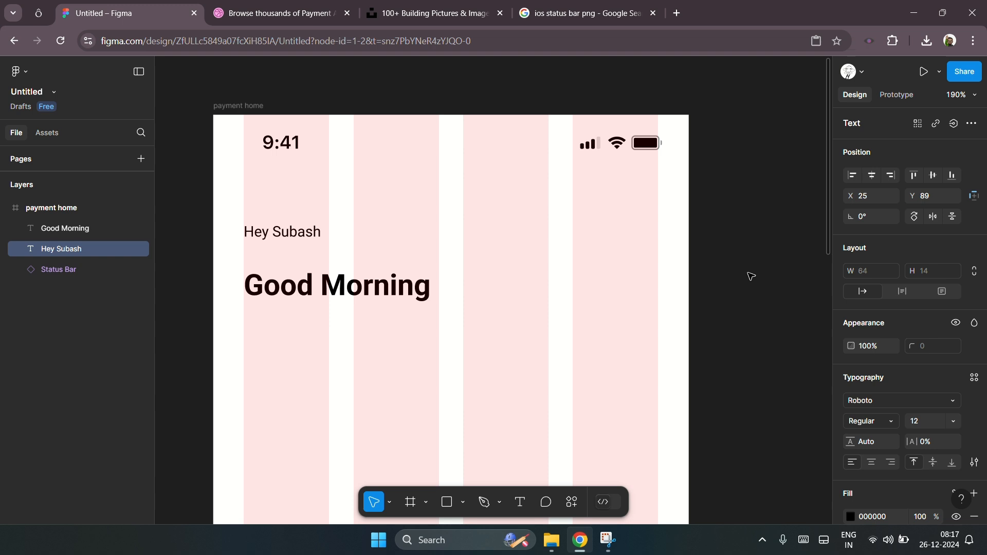
Step: Move the Good Morning text up closer beneath the Hey Subash text
{"action": "left_click", "coordinate": [324, 286]}
{"action": "left_click_drag", "start_coordinate": [366, 291], "coordinate": [368, 278]}
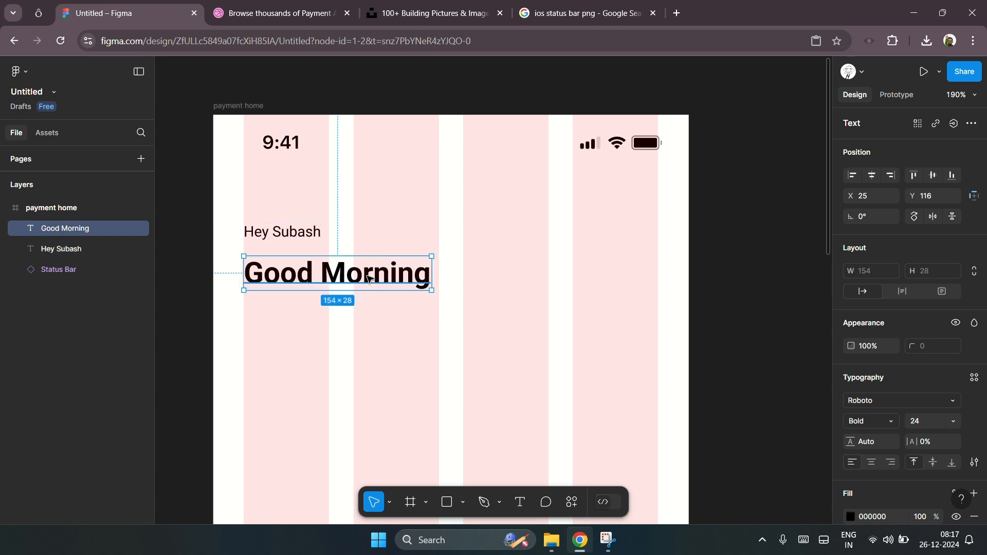
{"action": "key", "text": "shift+Up"}
{"action": "key", "text": "Down"}
{"action": "key", "text": "Down"}
{"action": "key", "text": "Down"}
{"action": "key", "text": "Down"}
{"action": "left_click", "coordinate": [510, 277]}
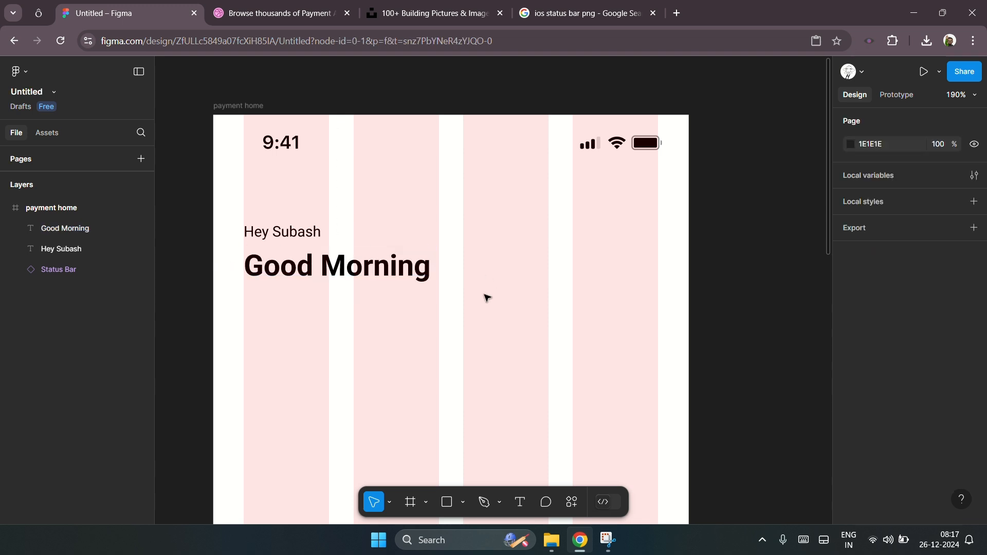
Step: Group the two greeting texts and nudge the group up to Y 79
{"action": "left_click_drag", "start_coordinate": [380, 308], "coordinate": [238, 209]}
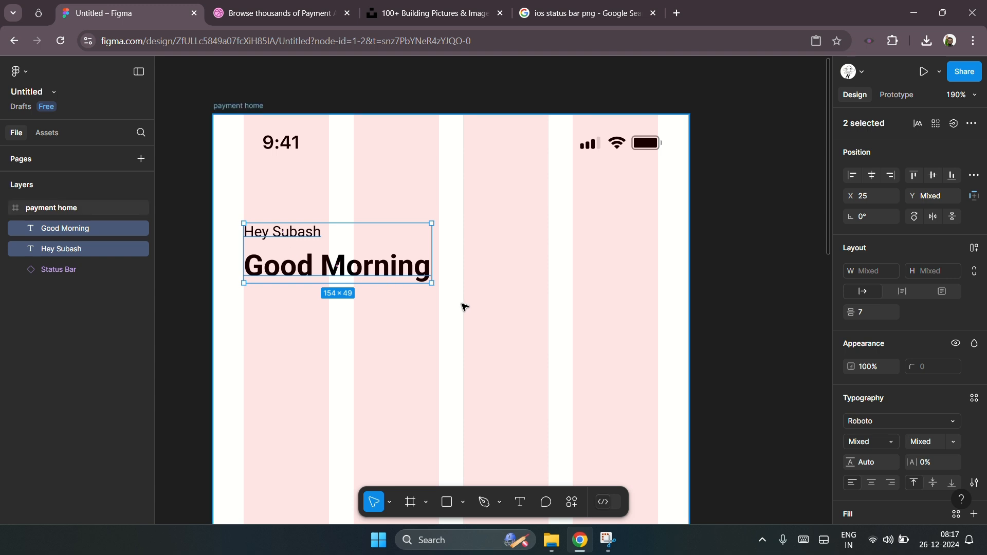
{"action": "key", "text": "ctrl+g"}
{"action": "left_click", "coordinate": [416, 286]}
{"action": "left_click", "coordinate": [410, 282]}
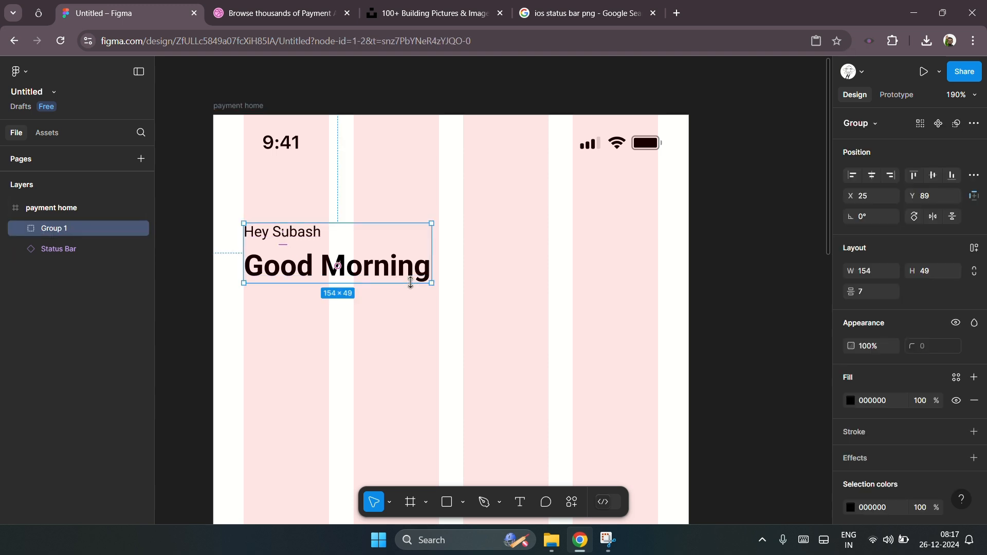
{"action": "key", "text": "shift+Up"}
{"action": "left_click", "coordinate": [517, 296]}
{"action": "left_click", "coordinate": [337, 253]}
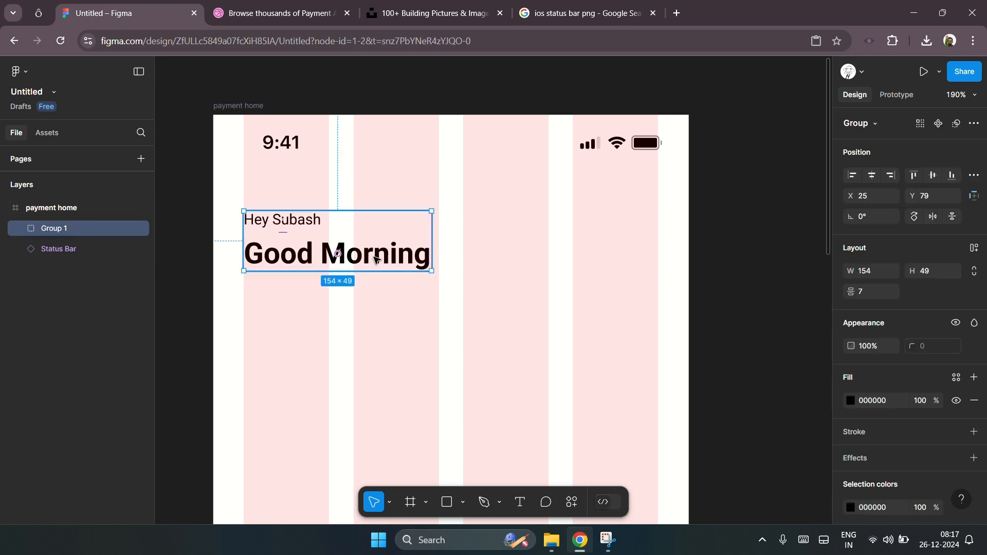
Step: Set the fill colour of both greeting texts to dark purple 211C27
{"action": "double_click", "coordinate": [372, 257]}
{"action": "left_click", "coordinate": [293, 222]}
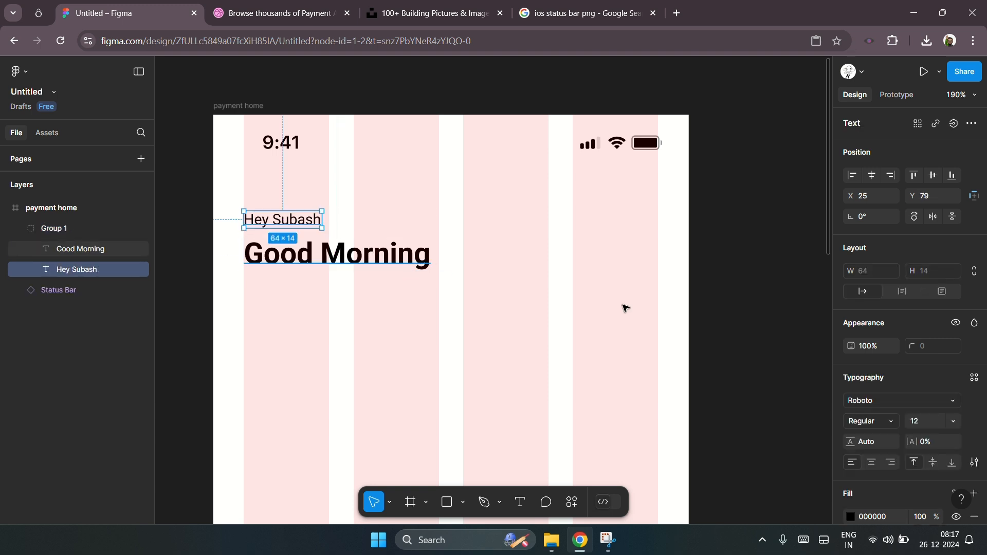
{"action": "scroll", "coordinate": [874, 427], "scroll_direction": "down", "scroll_amount": 2}
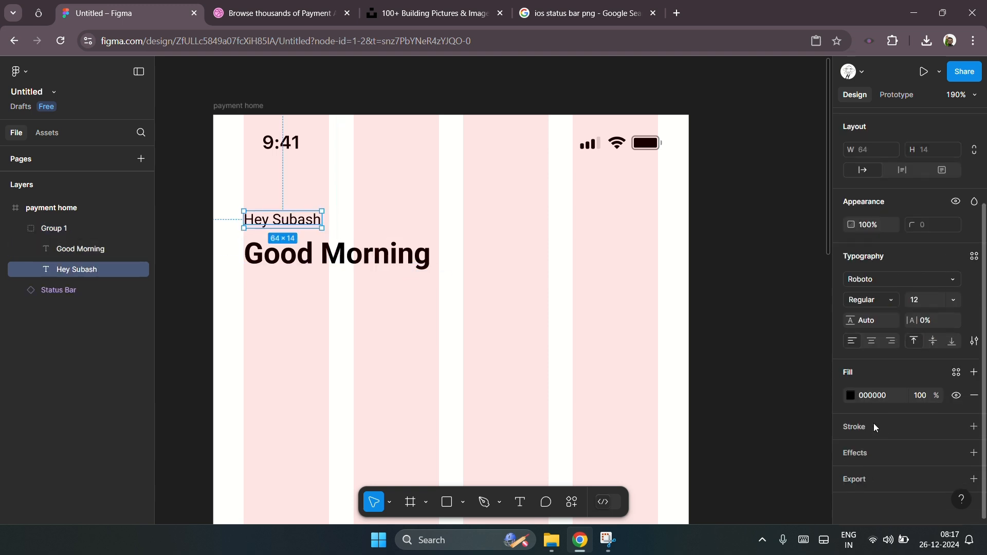
{"action": "left_click", "coordinate": [851, 395]}
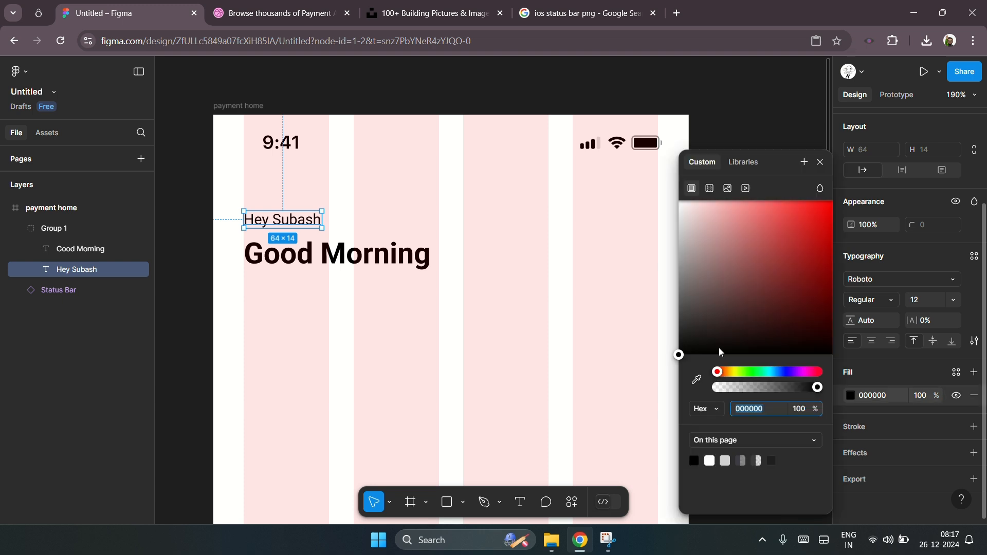
{"action": "left_click_drag", "start_coordinate": [777, 372], "coordinate": [794, 376]}
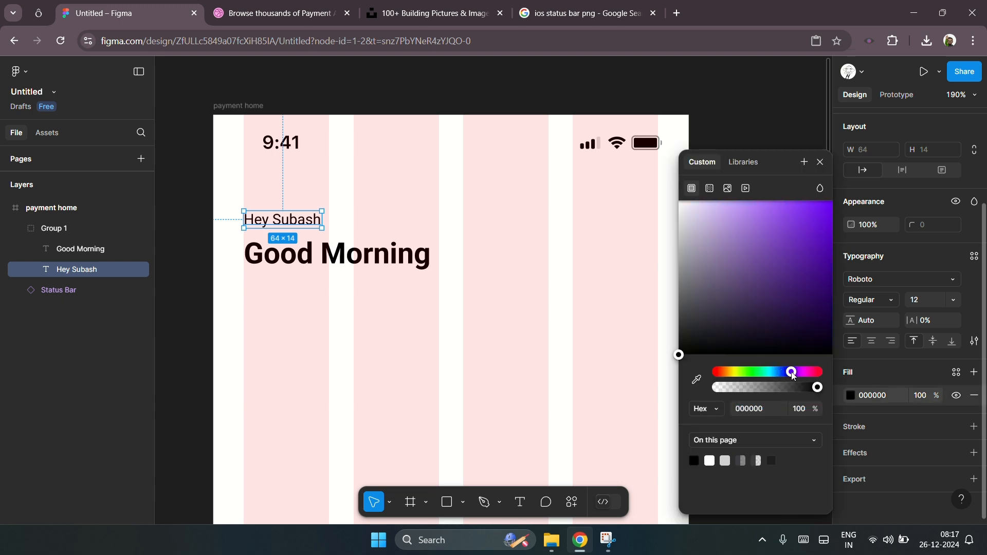
{"action": "left_click_drag", "start_coordinate": [705, 332], "coordinate": [722, 337]}
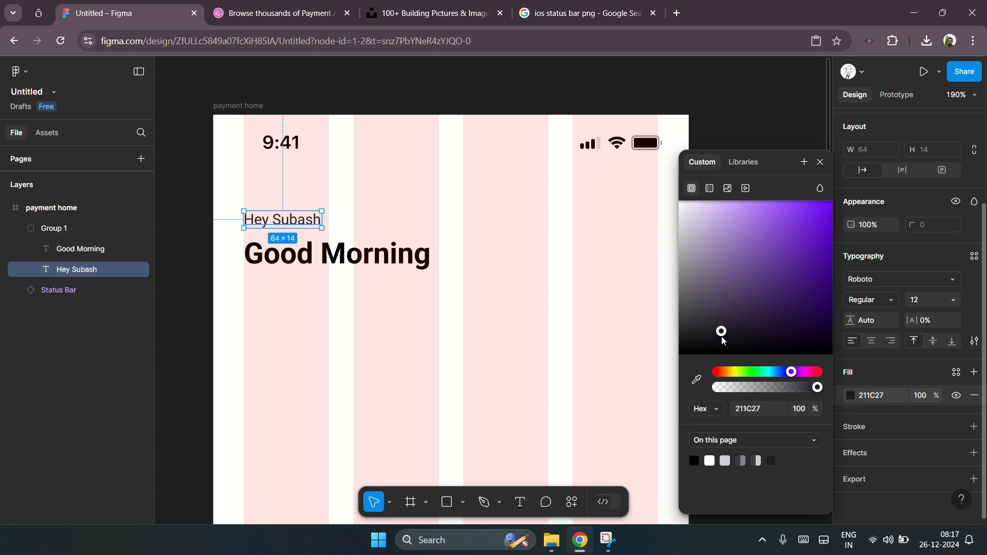
{"action": "left_click", "coordinate": [752, 412]}
{"action": "left_click", "coordinate": [365, 255]}
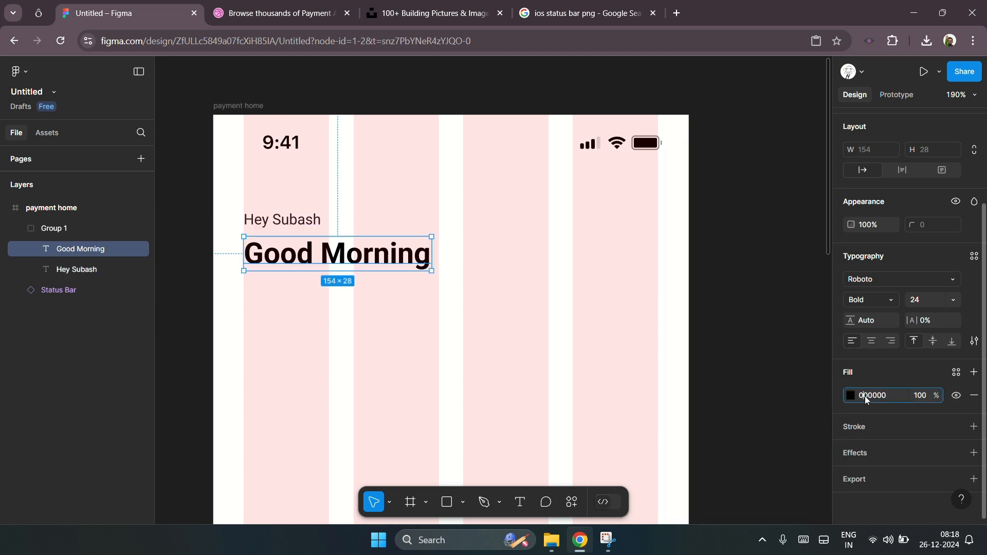
{"action": "key", "text": "Return"}
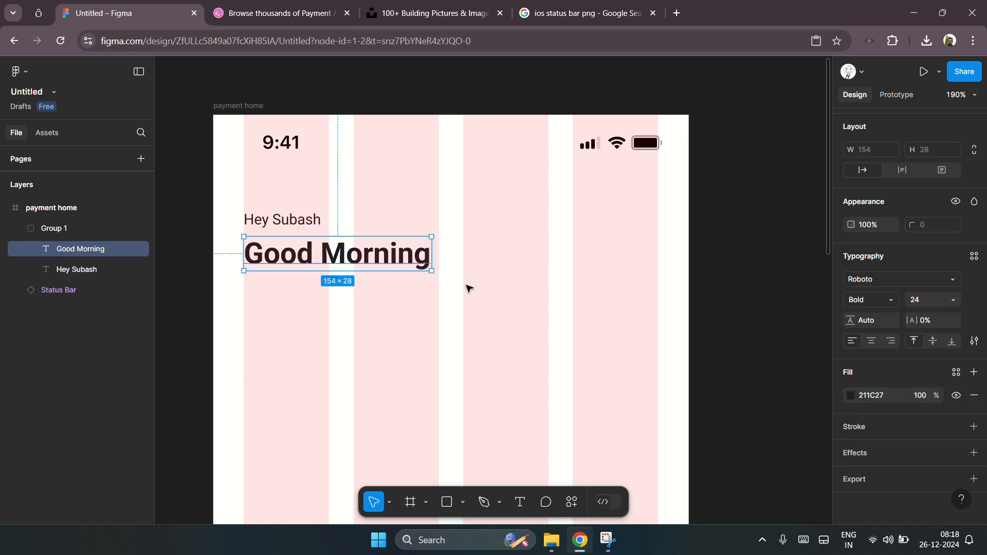
{"action": "left_click", "coordinate": [468, 288]}
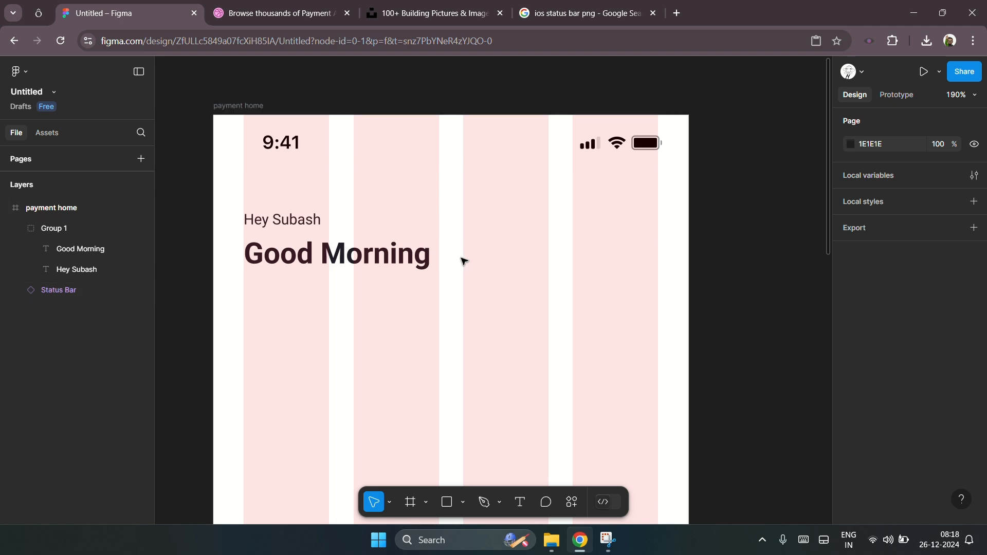
Step: Draw a 50 × 50 rectangle at the header's right edge and give it a corner radius of 10
{"action": "key", "text": "r"}
{"action": "left_click_drag", "start_coordinate": [594, 208], "coordinate": [652, 270]}
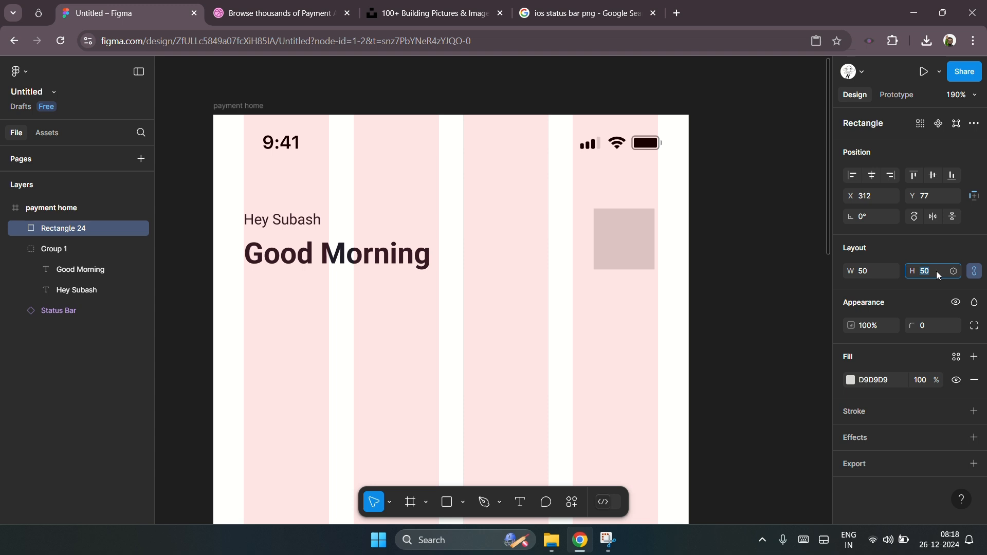
{"action": "left_click", "coordinate": [646, 287]}
{"action": "left_click", "coordinate": [627, 243]}
{"action": "left_click_drag", "start_coordinate": [627, 240], "coordinate": [630, 244]}
{"action": "left_click", "coordinate": [933, 326]}
{"action": "type", "text": "10"}
{"action": "key", "text": "Return"}
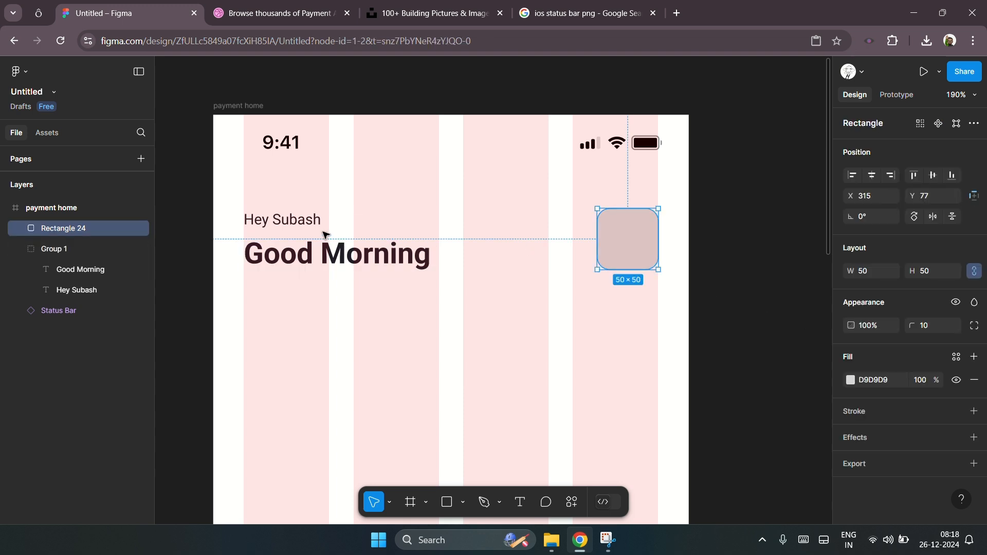
Step: Vertically centre-align the greeting group with the rectangle
{"action": "left_click", "coordinate": [359, 260]}
{"action": "left_click", "coordinate": [650, 269], "text": "shift"}
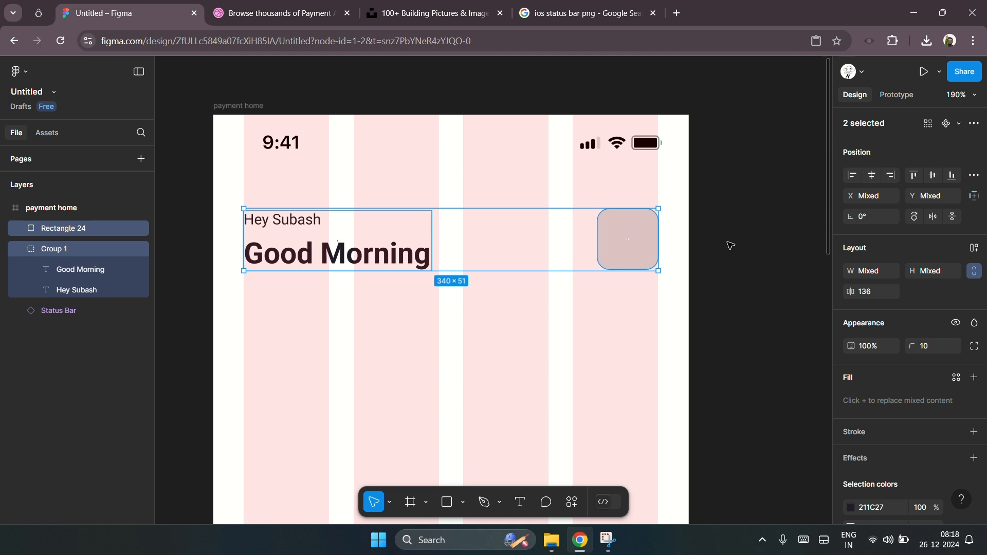
{"action": "left_click", "coordinate": [933, 175]}
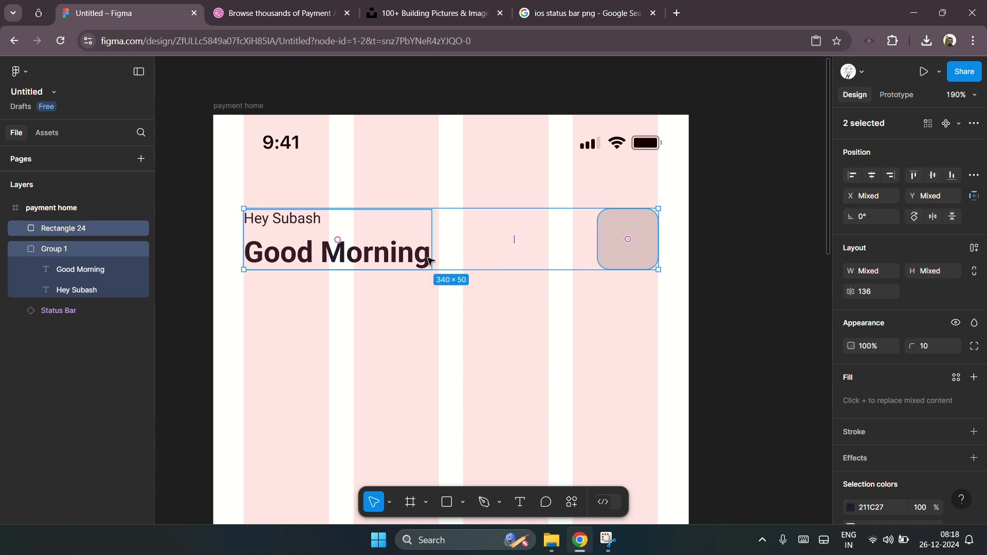
{"action": "left_click", "coordinate": [693, 290]}
{"action": "left_click", "coordinate": [638, 242]}
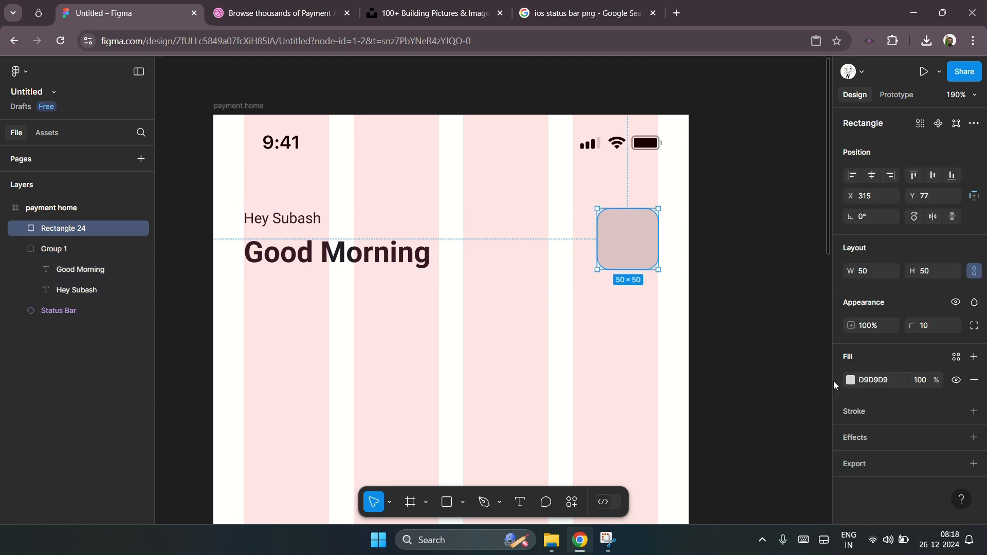
Step: Search the icon site for notification icons, open the ic:round-notifications bell icon and copy its SVG
{"action": "left_click", "coordinate": [38, 13]}
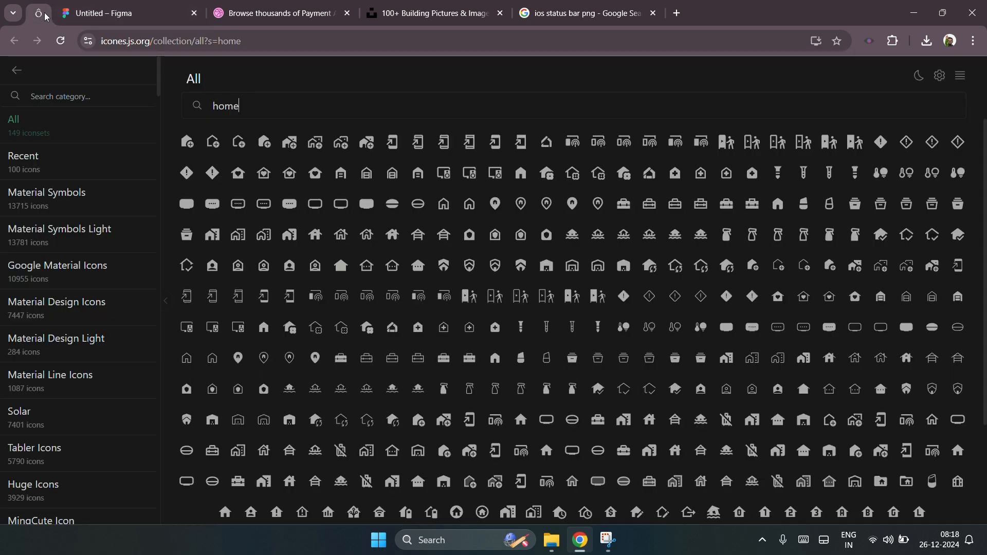
{"action": "double_click", "coordinate": [222, 106]}
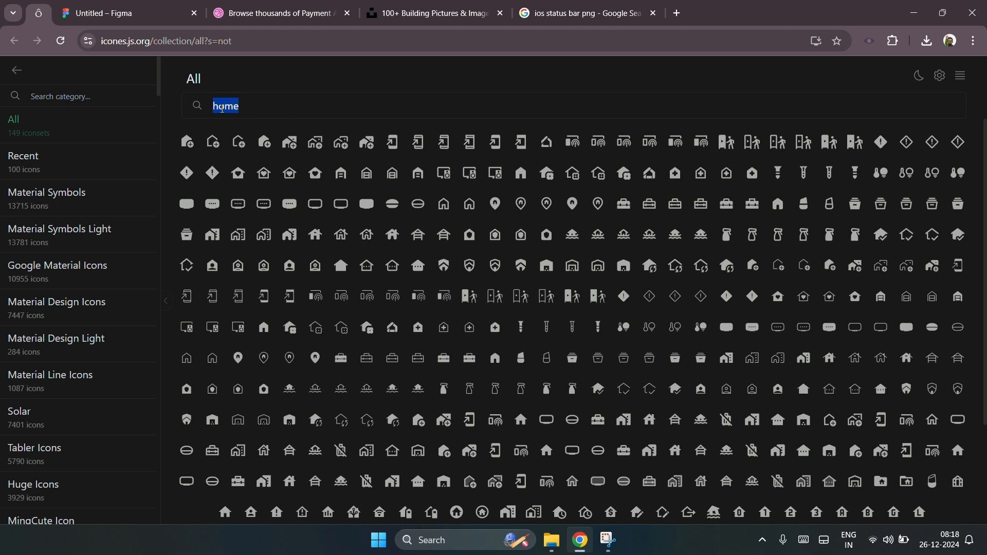
{"action": "type", "text": "notification"}
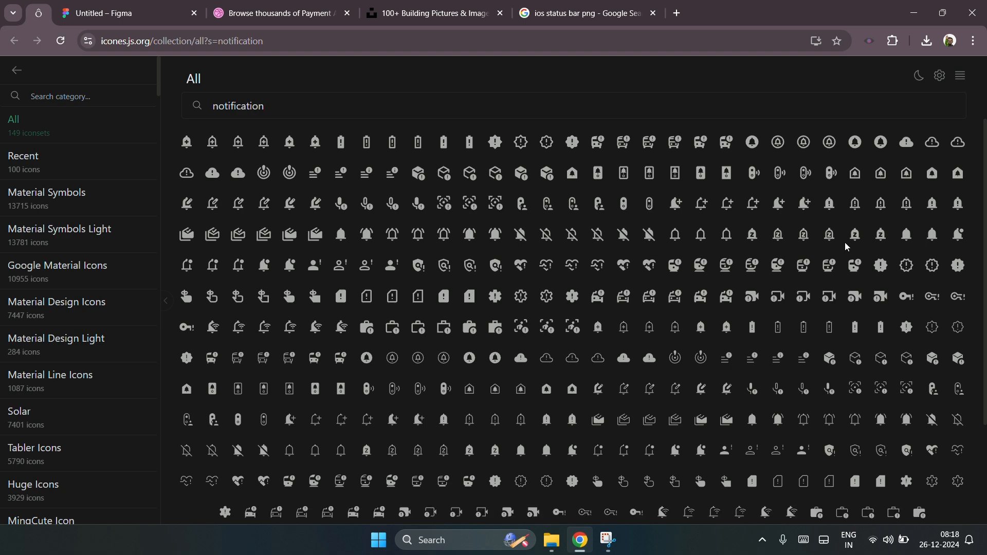
{"action": "scroll", "coordinate": [523, 378], "scroll_direction": "down", "scroll_amount": 3}
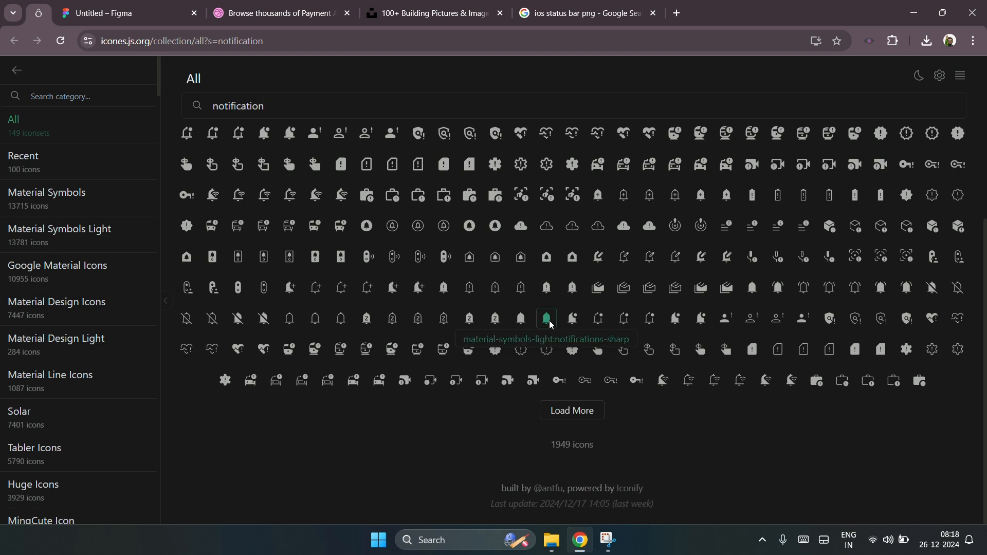
{"action": "left_click", "coordinate": [546, 320]}
{"action": "left_click", "coordinate": [440, 100]}
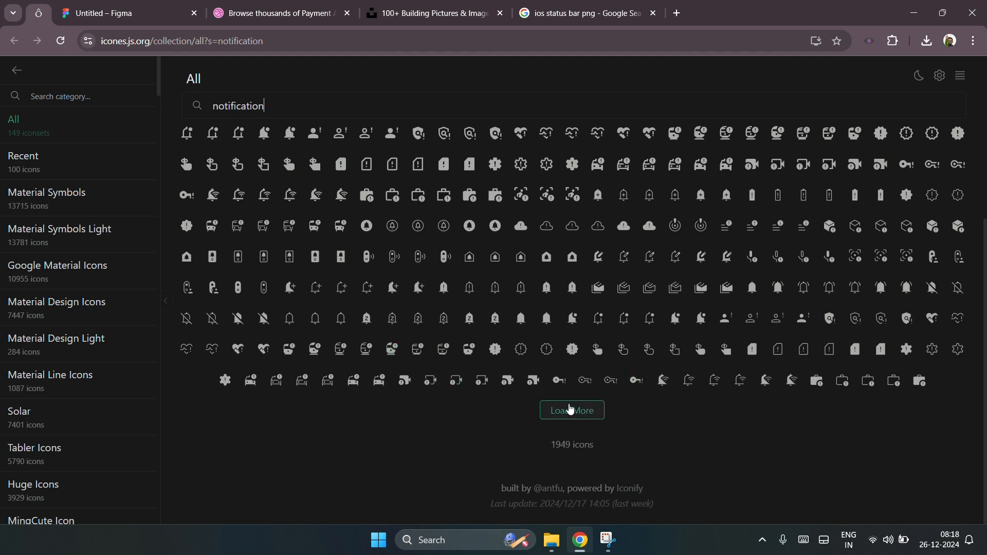
{"action": "left_click", "coordinate": [576, 410]}
{"action": "scroll", "coordinate": [593, 379], "scroll_direction": "down", "scroll_amount": 3}
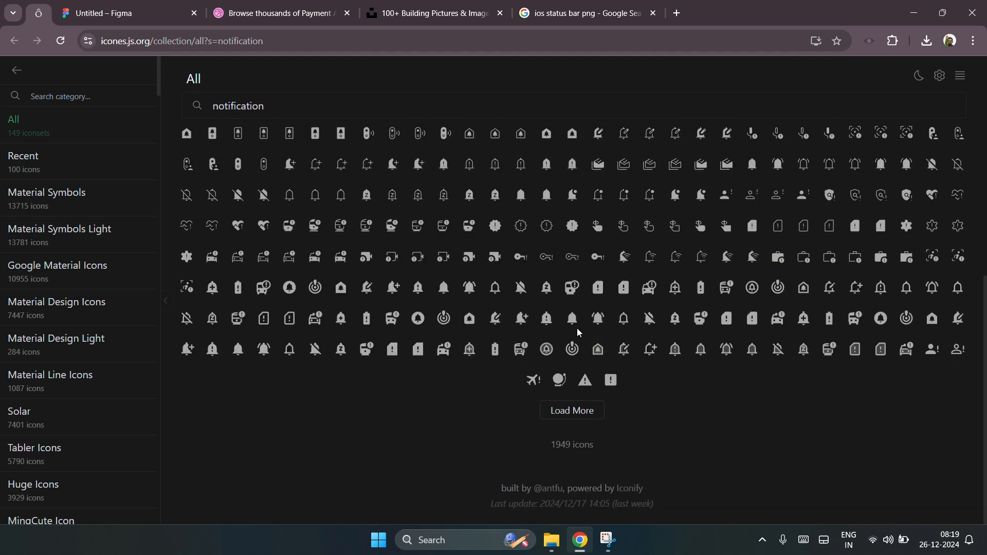
{"action": "left_click", "coordinate": [572, 318]}
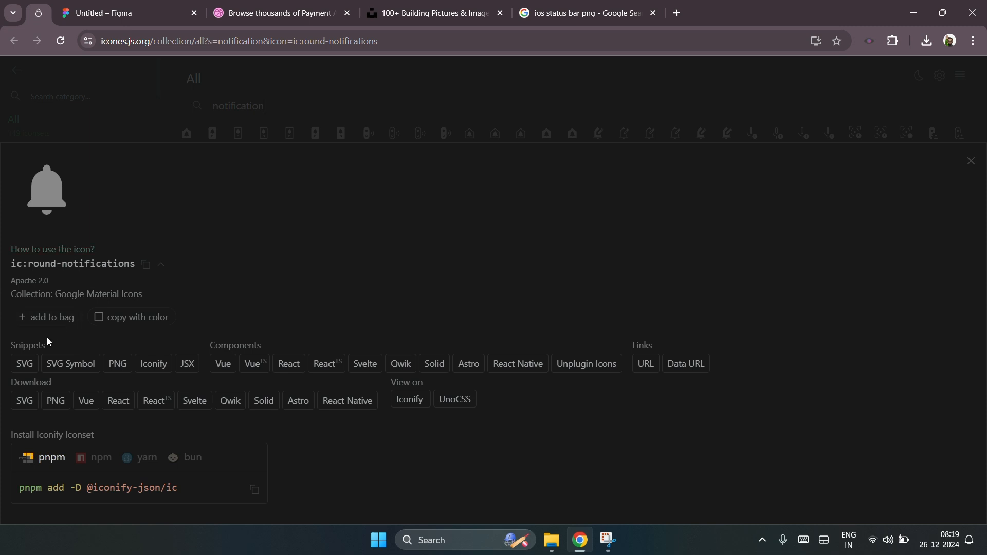
{"action": "left_click", "coordinate": [25, 364]}
Step: Paste the bell icon into the design, move it onto the 50 × 50 rectangle and centre it horizontally on it
{"action": "left_click", "coordinate": [130, 15]}
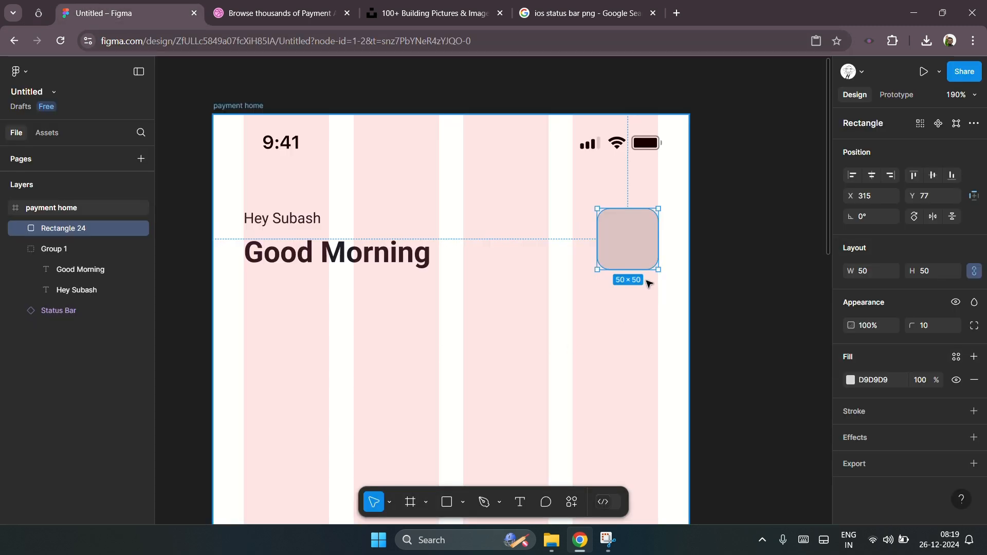
{"action": "key", "text": "ctrl+v"}
{"action": "left_click_drag", "start_coordinate": [447, 320], "coordinate": [643, 235]}
{"action": "scroll", "coordinate": [643, 235], "scroll_direction": "up", "scroll_amount": 5}
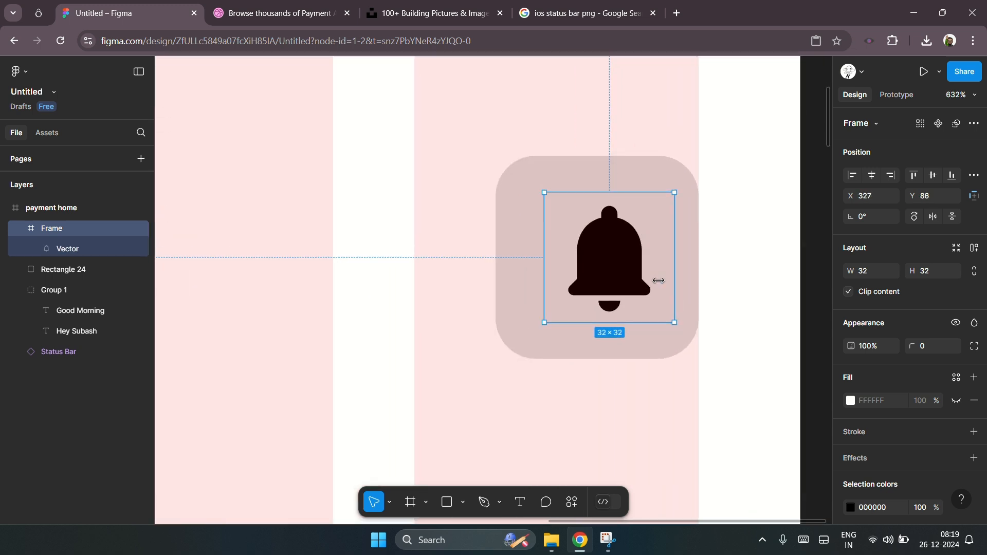
{"action": "left_click", "coordinate": [633, 359], "text": "shift"}
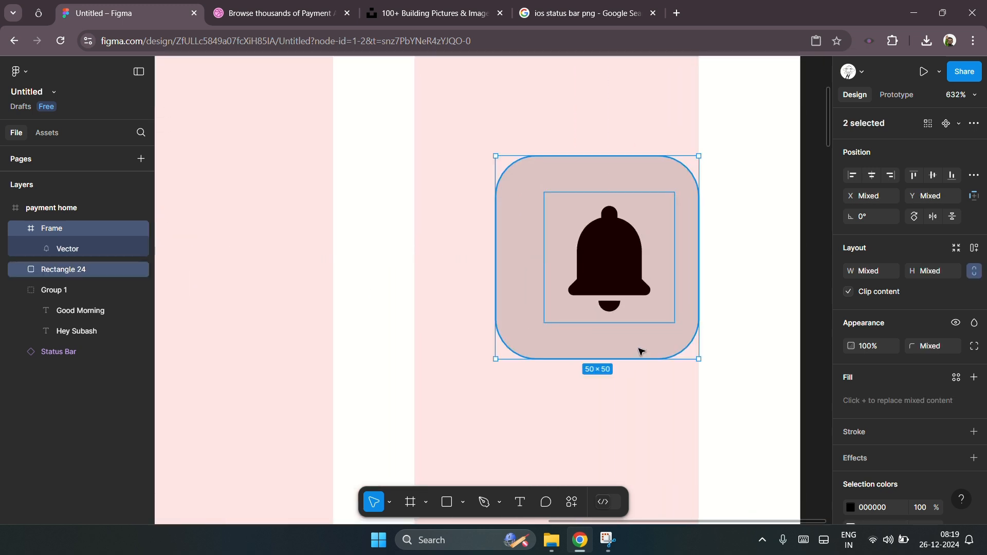
{"action": "left_click", "coordinate": [872, 175]}
Step: Recolour the bell icon to the greeting's dark purple 211C27
{"action": "left_click", "coordinate": [763, 269]}
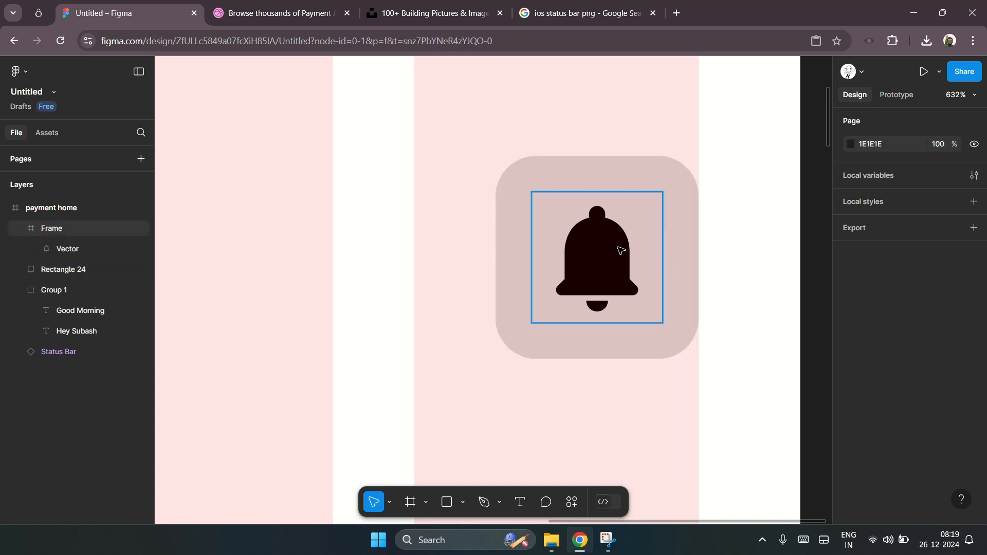
{"action": "left_click", "coordinate": [622, 249]}
{"action": "scroll", "coordinate": [869, 411], "scroll_direction": "down", "scroll_amount": 2}
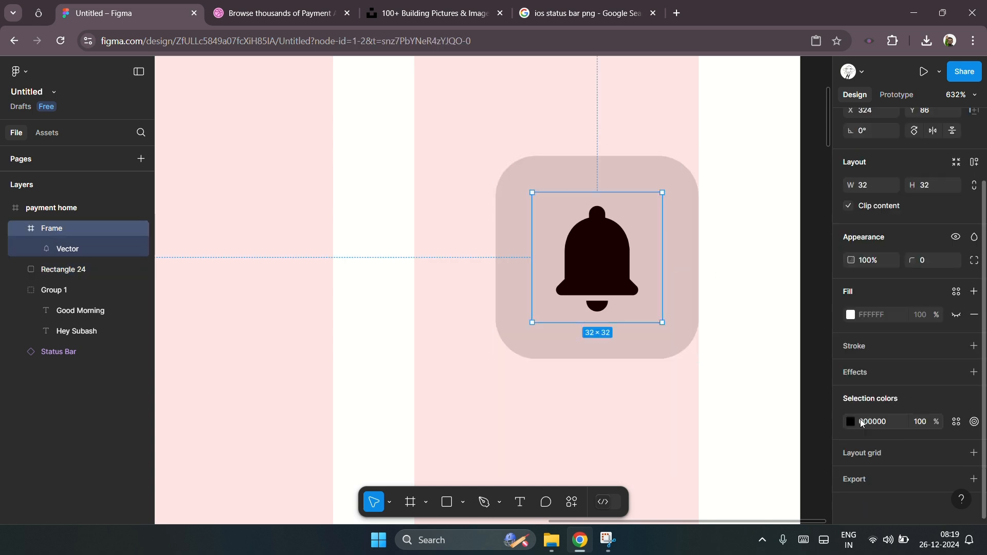
{"action": "left_click", "coordinate": [851, 422]}
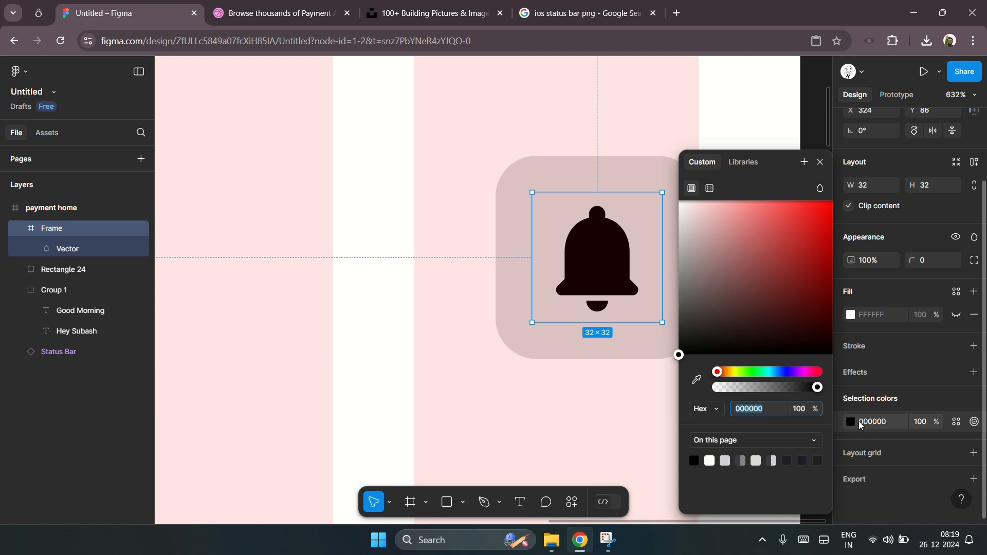
{"action": "scroll", "coordinate": [597, 278], "scroll_direction": "down", "scroll_amount": 5}
{"action": "left_click", "coordinate": [327, 320]}
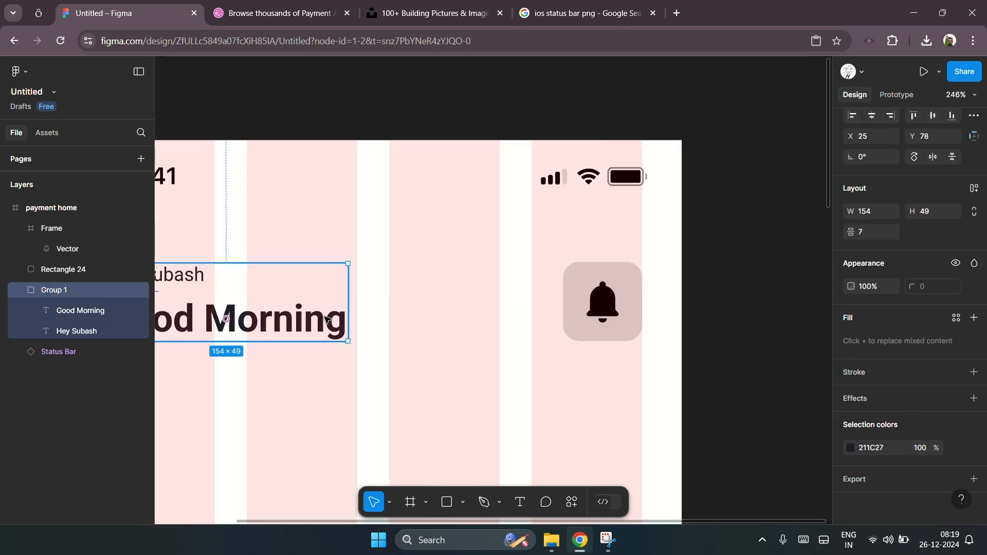
{"action": "left_click", "coordinate": [876, 448]}
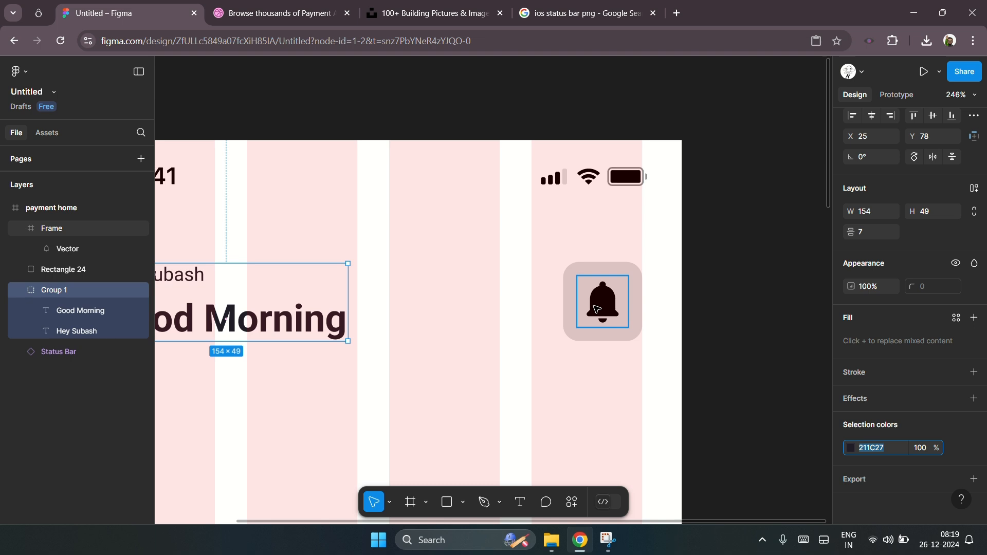
{"action": "left_click", "coordinate": [51, 228]}
{"action": "left_click", "coordinate": [878, 448]}
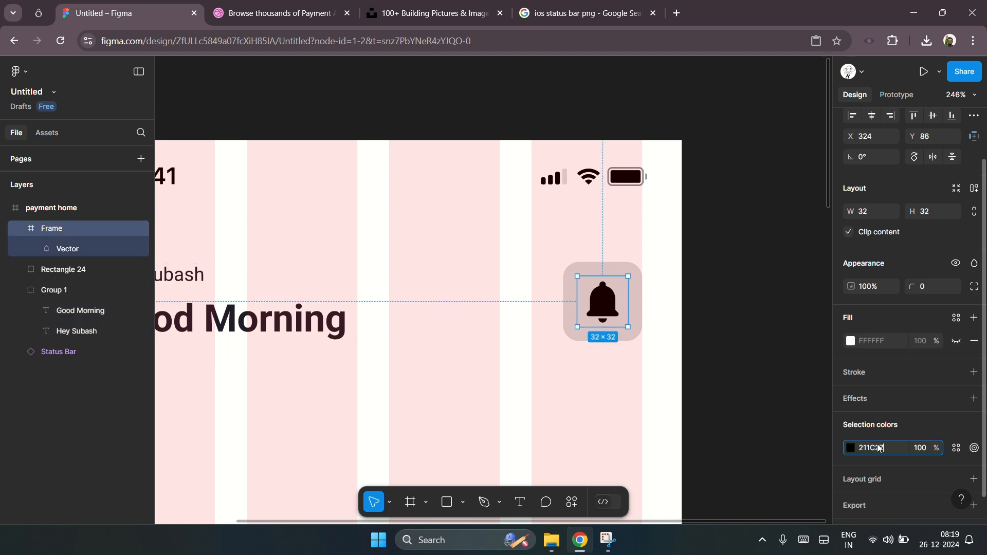
{"action": "left_click", "coordinate": [730, 278]}
Step: Draw a rectangle about 160 × 44 at X 25, Y 153 below the greeting
{"action": "scroll", "coordinate": [733, 275], "scroll_direction": "down", "scroll_amount": 3}
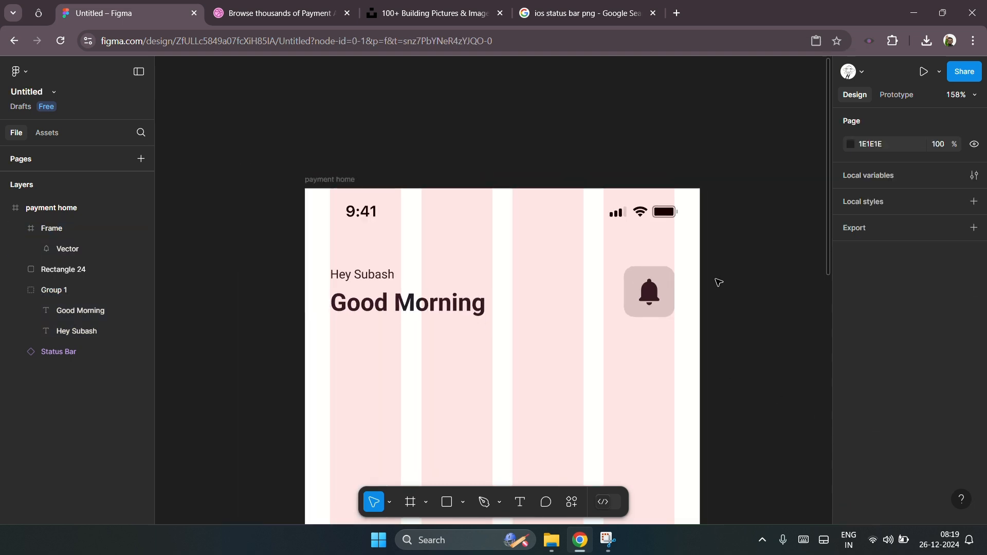
{"action": "scroll", "coordinate": [683, 348], "scroll_direction": "up", "scroll_amount": 3}
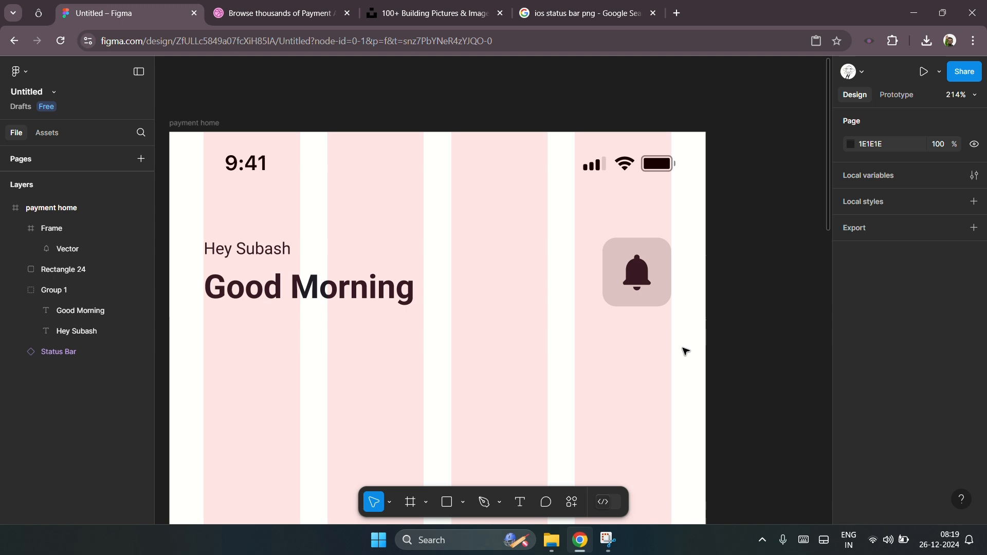
{"action": "left_click", "coordinate": [668, 250]}
{"action": "scroll", "coordinate": [694, 253], "scroll_direction": "up", "scroll_amount": 4}
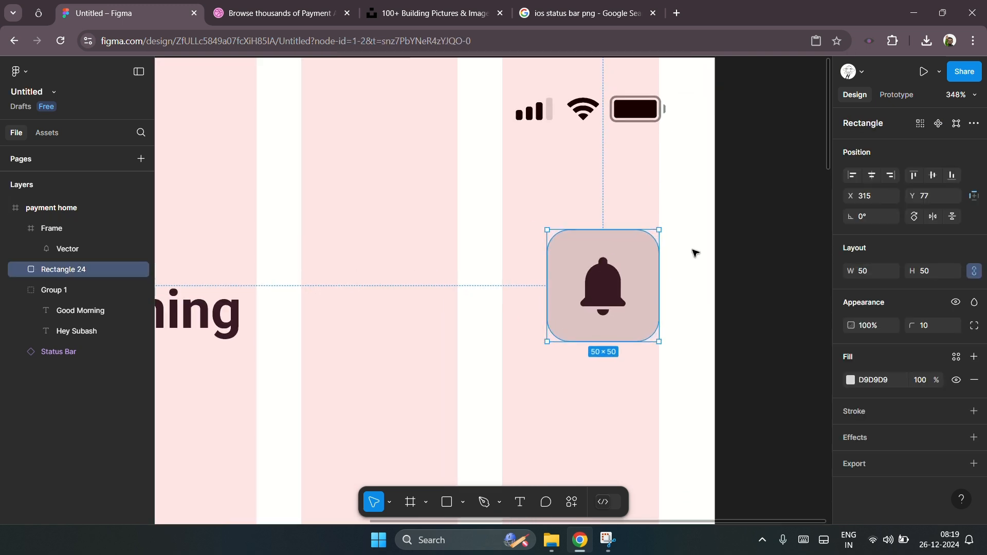
{"action": "left_click", "coordinate": [779, 258]}
{"action": "key", "text": "shift+1"}
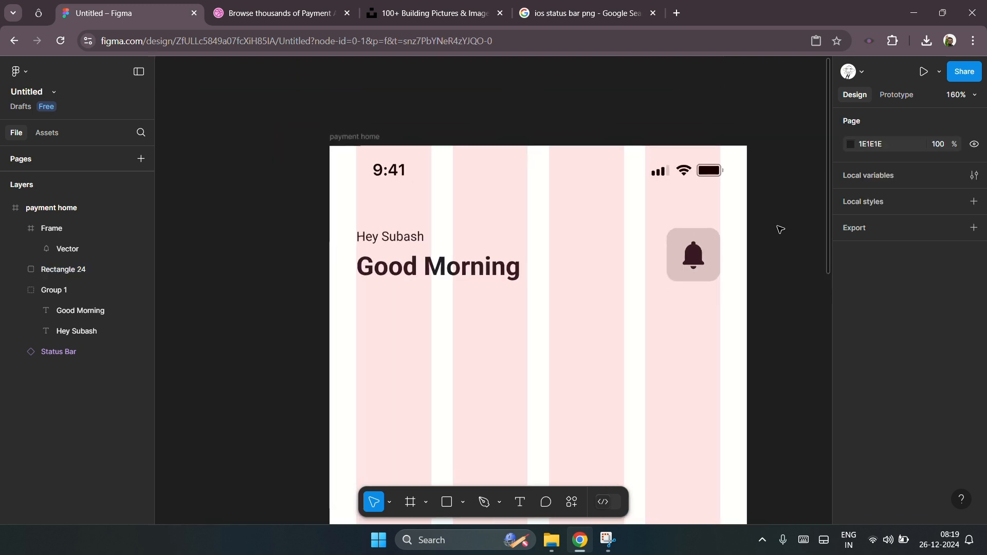
{"action": "scroll", "coordinate": [780, 229], "scroll_direction": "up", "scroll_amount": 2}
{"action": "scroll", "coordinate": [781, 230], "scroll_direction": "right", "scroll_amount": 1}
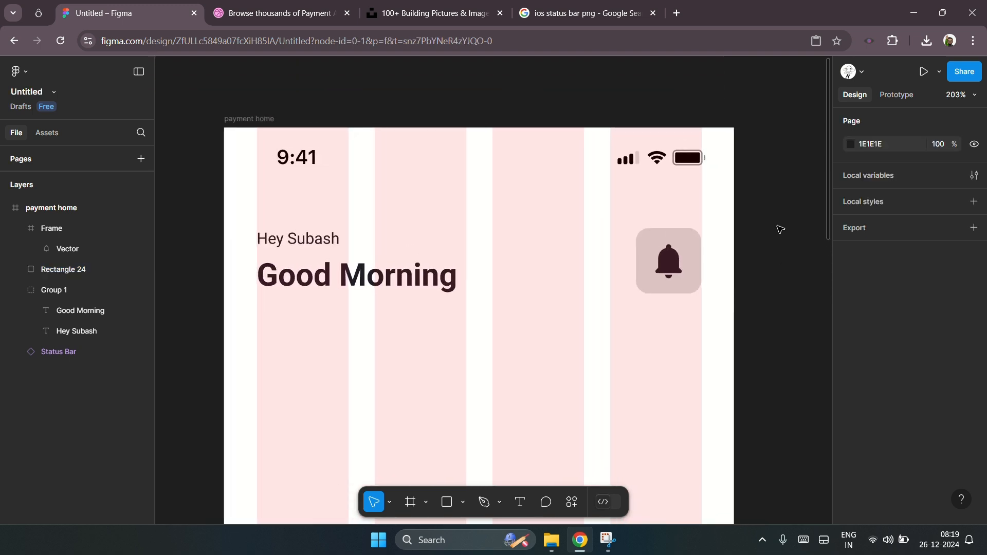
{"action": "scroll", "coordinate": [780, 229], "scroll_direction": "down", "scroll_amount": 1}
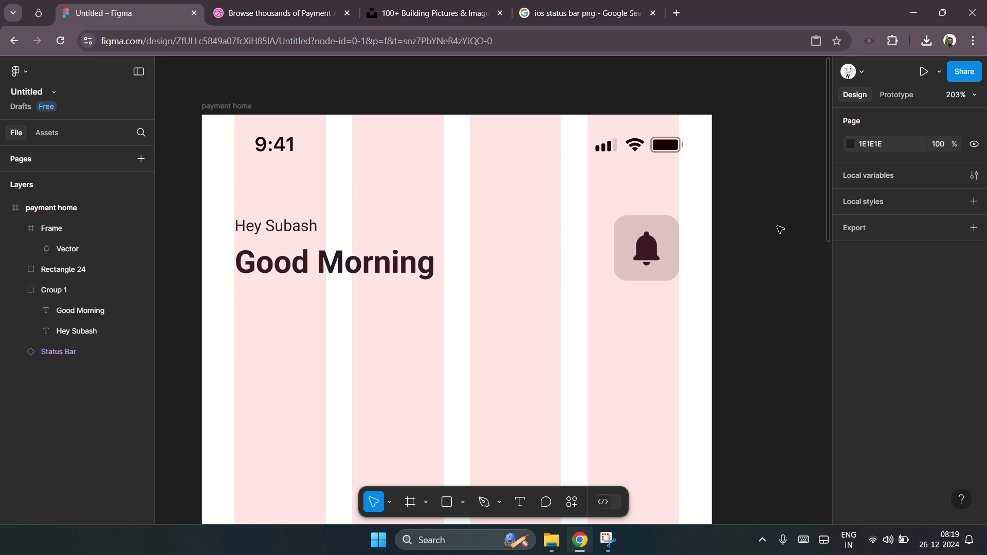
{"action": "scroll", "coordinate": [780, 297], "scroll_direction": "down", "scroll_amount": 1}
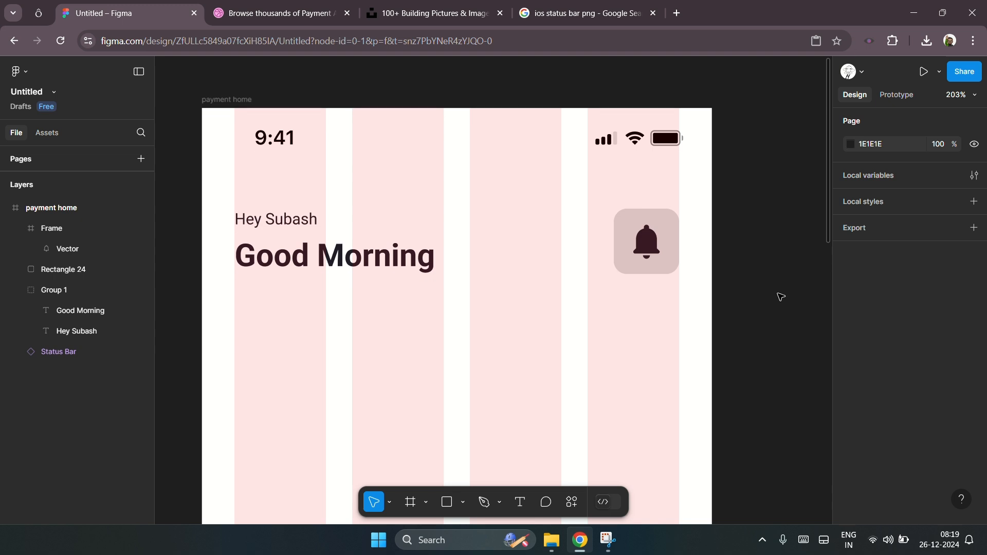
{"action": "scroll", "coordinate": [781, 297], "scroll_direction": "down", "scroll_amount": 2}
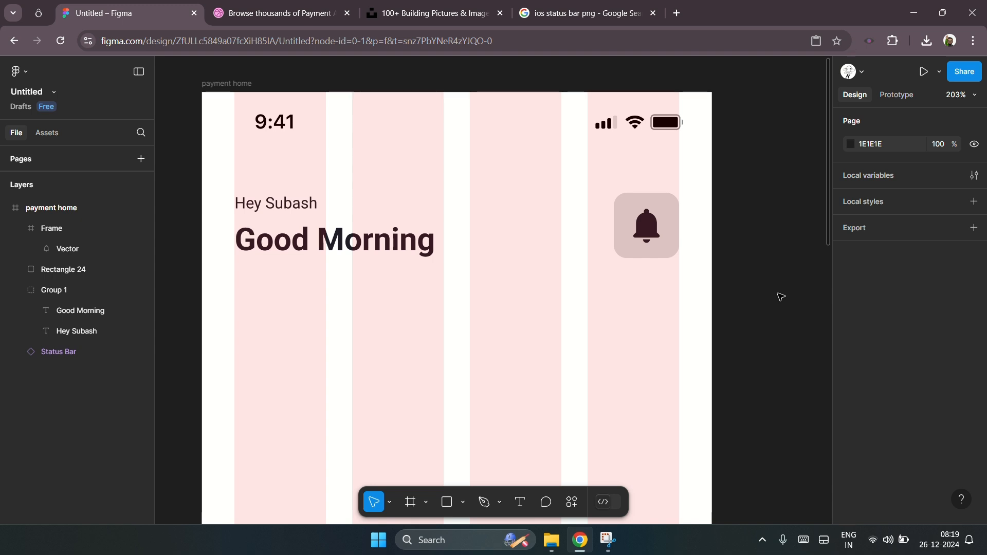
{"action": "scroll", "coordinate": [781, 297], "scroll_direction": "down", "scroll_amount": 1}
{"action": "left_click", "coordinate": [441, 508]}
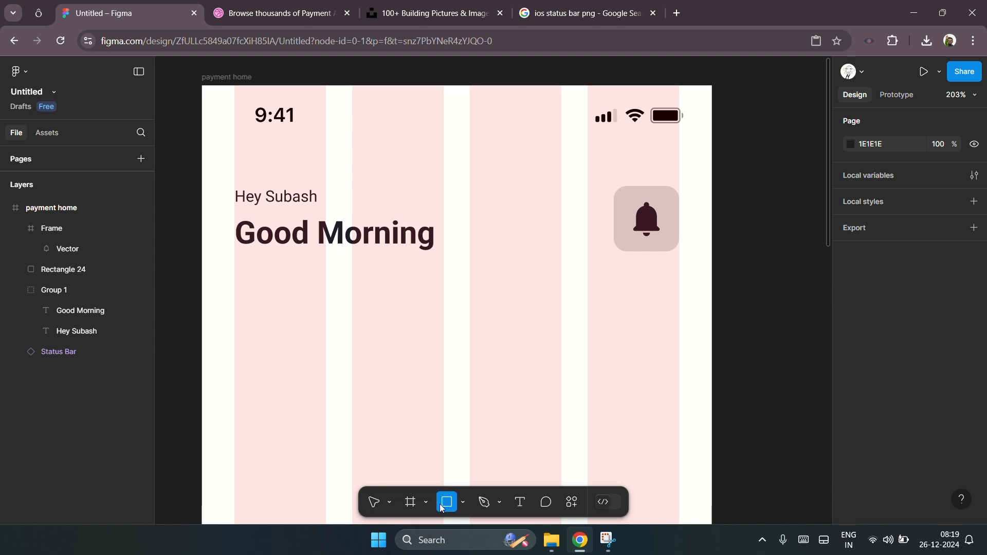
{"action": "mouse_move", "coordinate": [234, 285]}
{"action": "left_mouse_down"}
{"action": "mouse_move", "coordinate": [478, 332]}
{"action": "mouse_move", "coordinate": [443, 343]}
{"action": "left_mouse_up"}
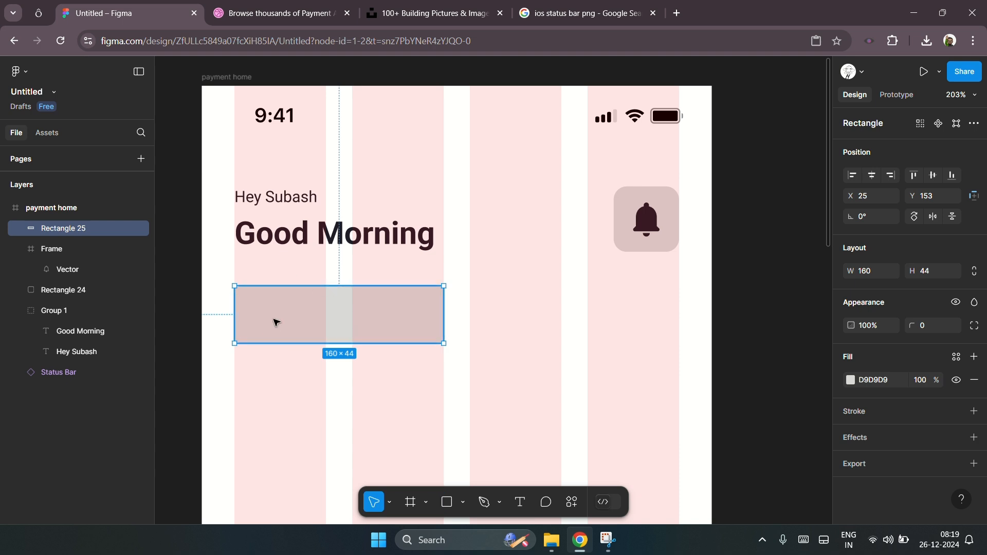
Step: Set the new rectangle's height to 50 and its corner radius to 10
{"action": "left_click", "coordinate": [934, 280]}
{"action": "key", "text": "Down"}
{"action": "key", "text": "Down"}
{"action": "key", "text": "Down"}
{"action": "key", "text": "Down"}
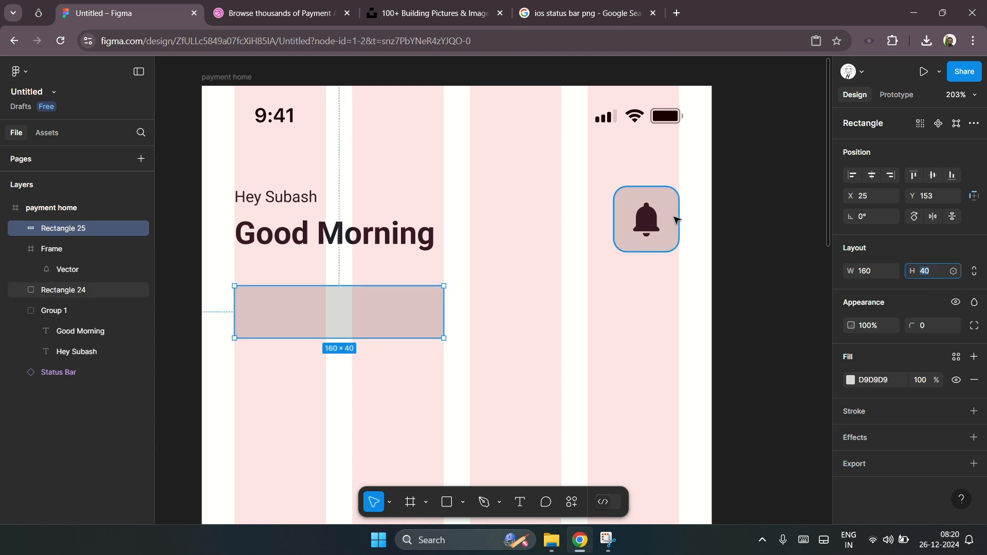
{"action": "key", "text": "shift+Up"}
{"action": "key", "text": "Escape"}
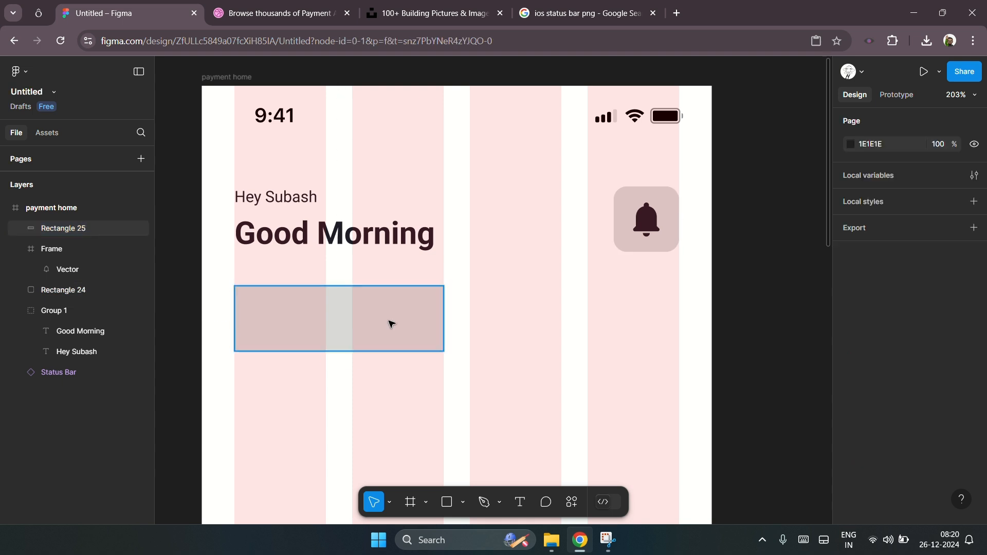
{"action": "left_click", "coordinate": [935, 330]}
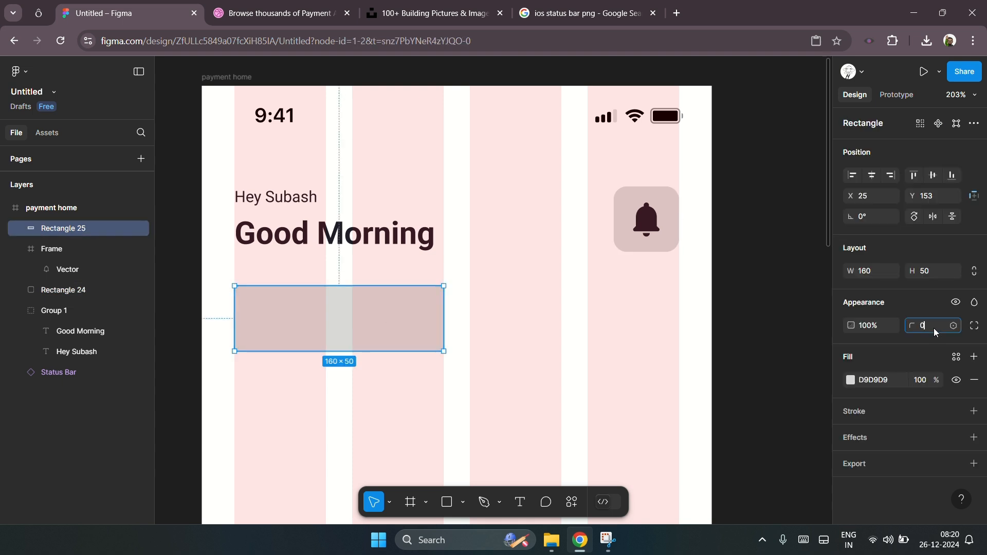
{"action": "type", "text": "10"}
{"action": "left_click", "coordinate": [489, 341]}
{"action": "left_click", "coordinate": [396, 316]}
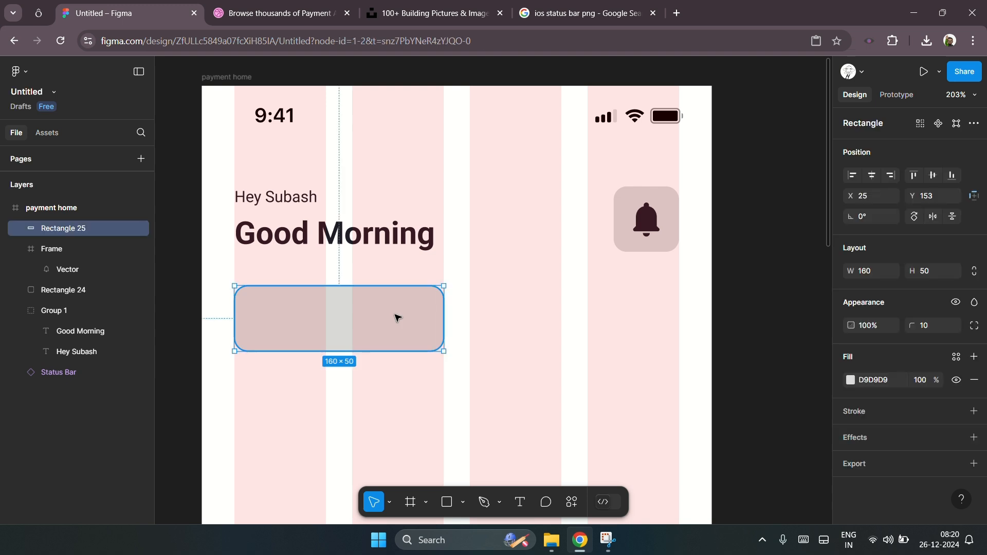
Step: Add a text layer reading "Send Money" on the new rectangle
{"action": "scroll", "coordinate": [257, 334], "scroll_direction": "up", "scroll_amount": 3}
{"action": "key", "text": "t"}
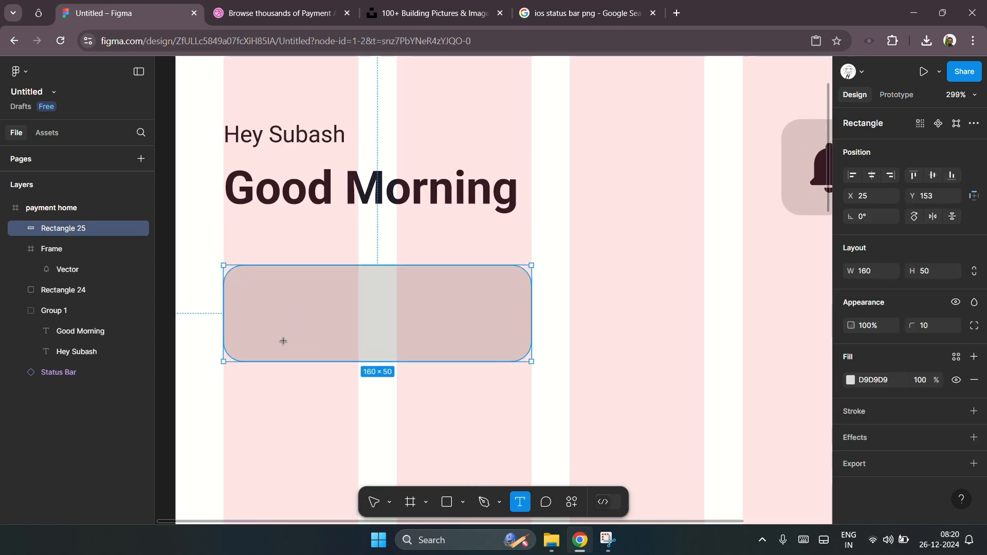
{"action": "left_click", "coordinate": [265, 313]}
{"action": "key", "text": "Escape"}
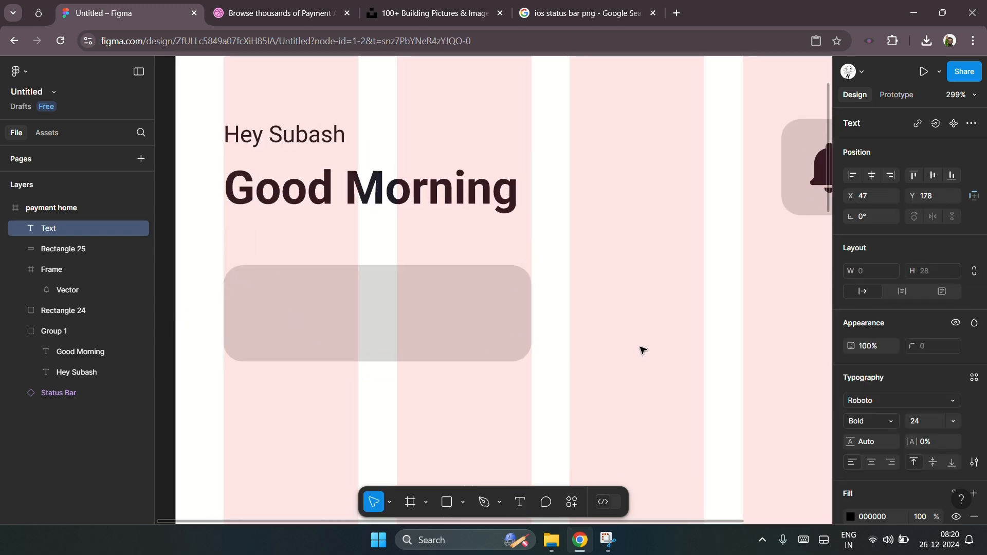
{"action": "type", "text": "Send Money"}
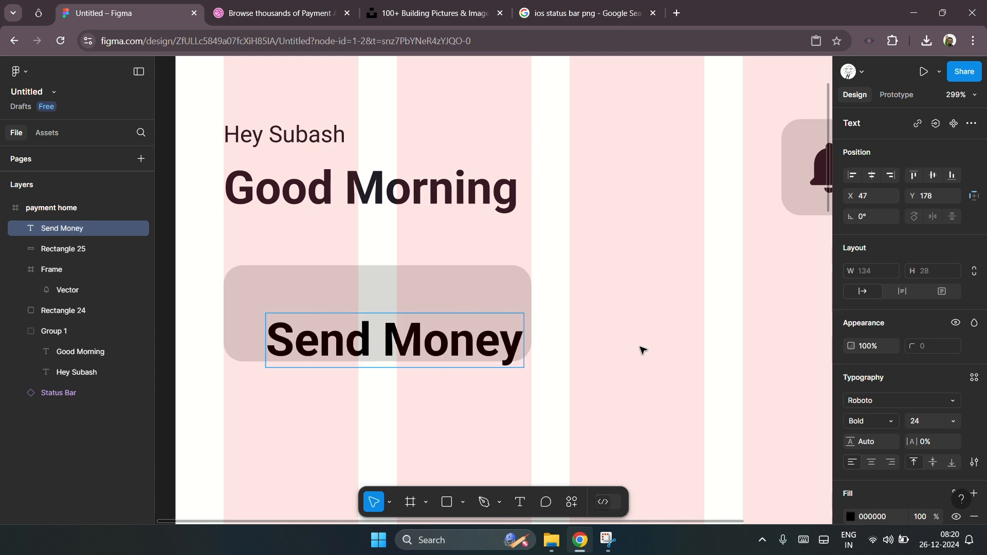
Step: Make the Send Money label Regular weight and reduce its font size to 16
{"action": "key", "text": "ctrl+a"}
{"action": "key", "text": "ctrl+b"}
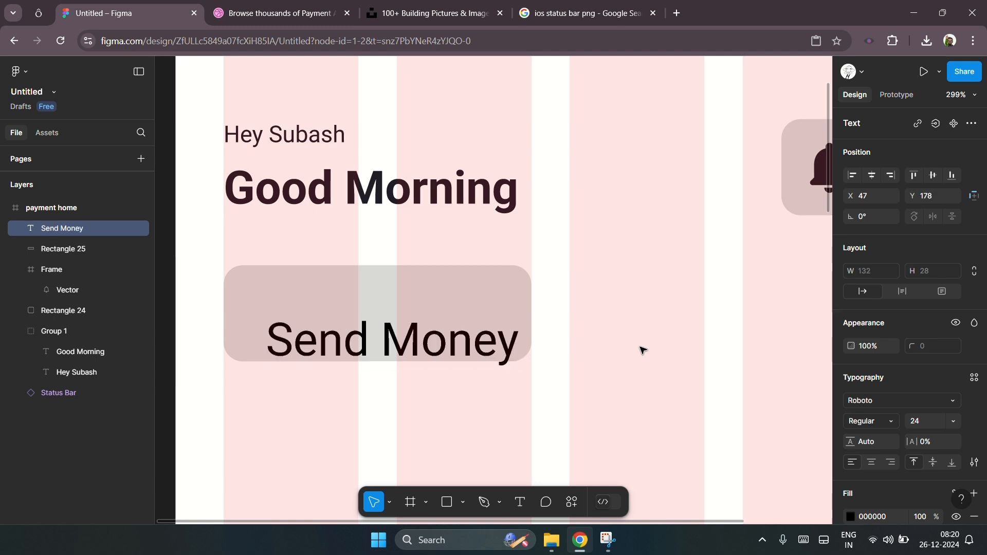
{"action": "key", "text": "ctrl+a"}
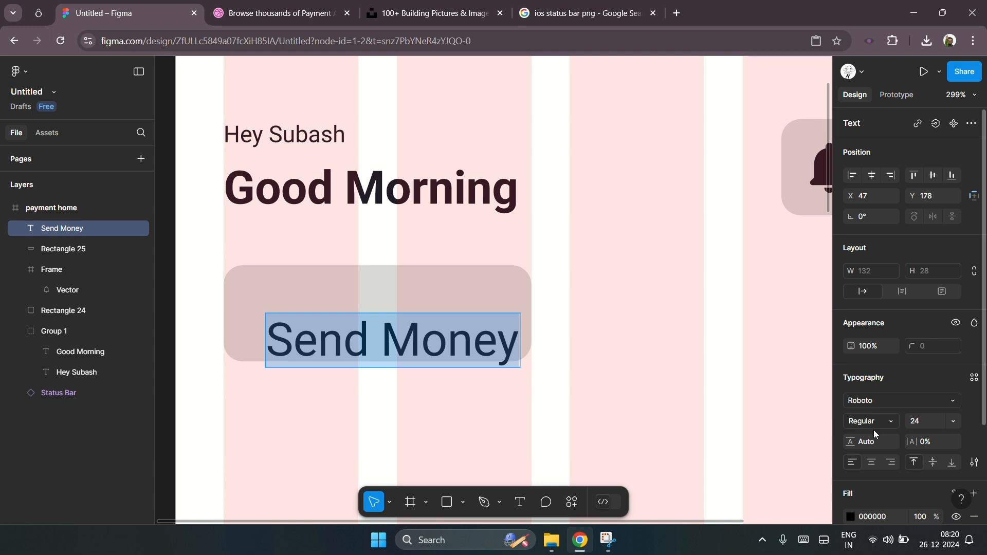
{"action": "left_click", "coordinate": [921, 421]}
{"action": "key", "text": "Down"}
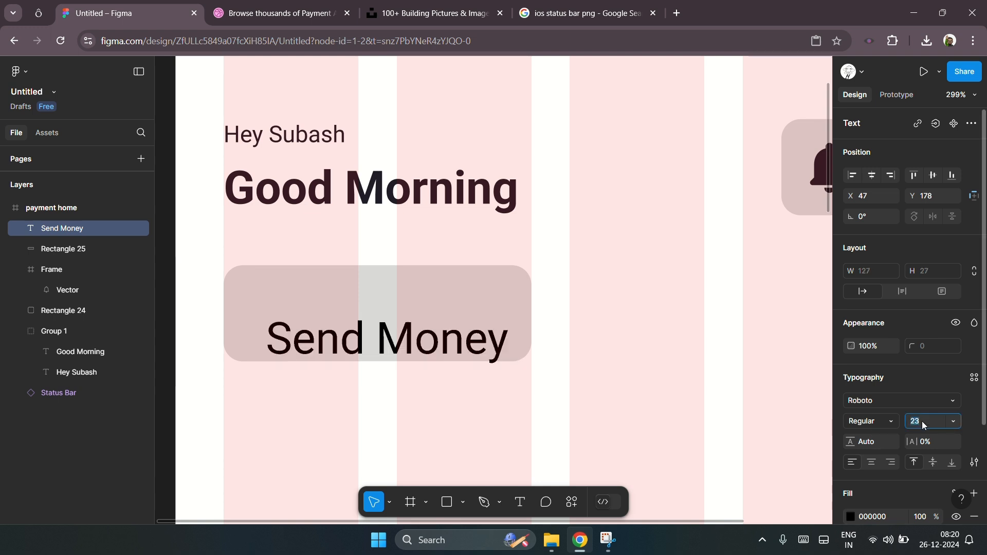
{"action": "key", "text": "Down"}
{"action": "key", "text": "Down"}
{"action": "key", "text": "Down"}
{"action": "key", "text": "Down"}
{"action": "key", "text": "Down"}
{"action": "key", "text": "Down"}
{"action": "key", "text": "Down"}
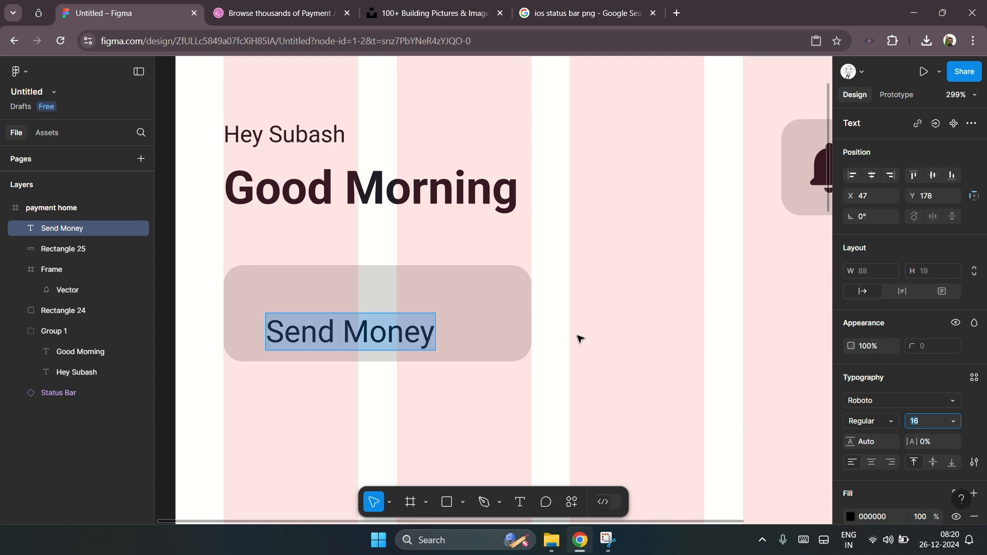
Step: Move the Send Money label so it sits vertically centred on the button rectangle
{"action": "left_click", "coordinate": [298, 125]}
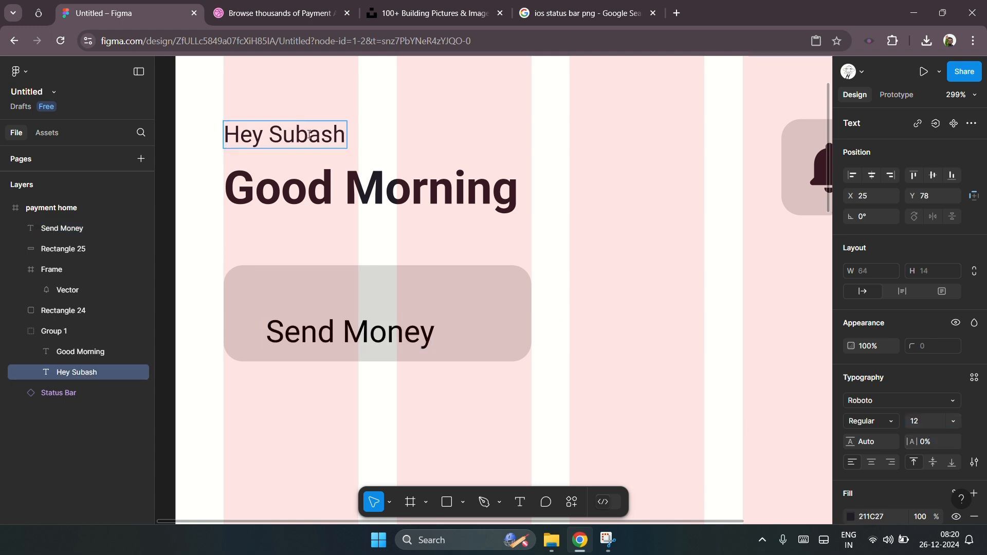
{"action": "left_click", "coordinate": [366, 330]}
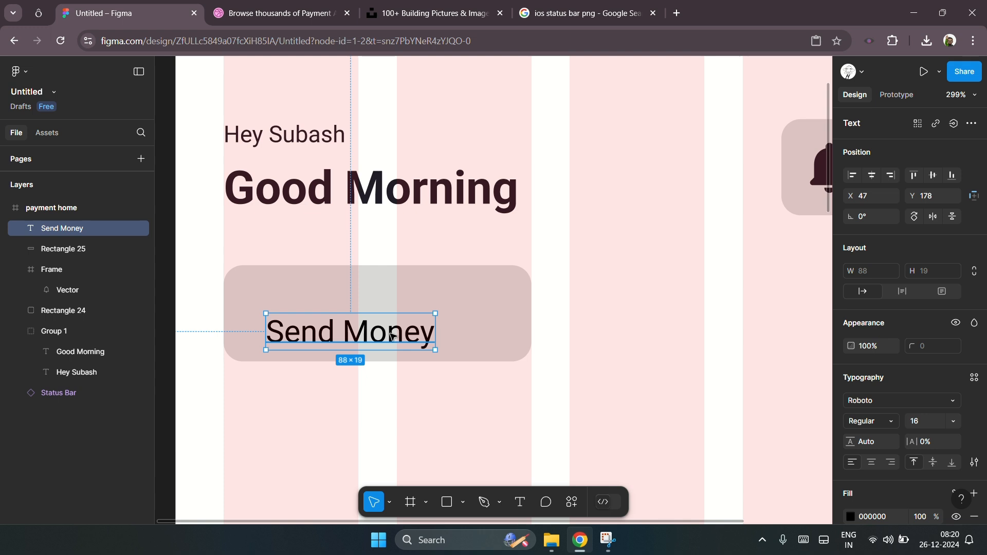
{"action": "left_click_drag", "start_coordinate": [393, 337], "coordinate": [452, 322]}
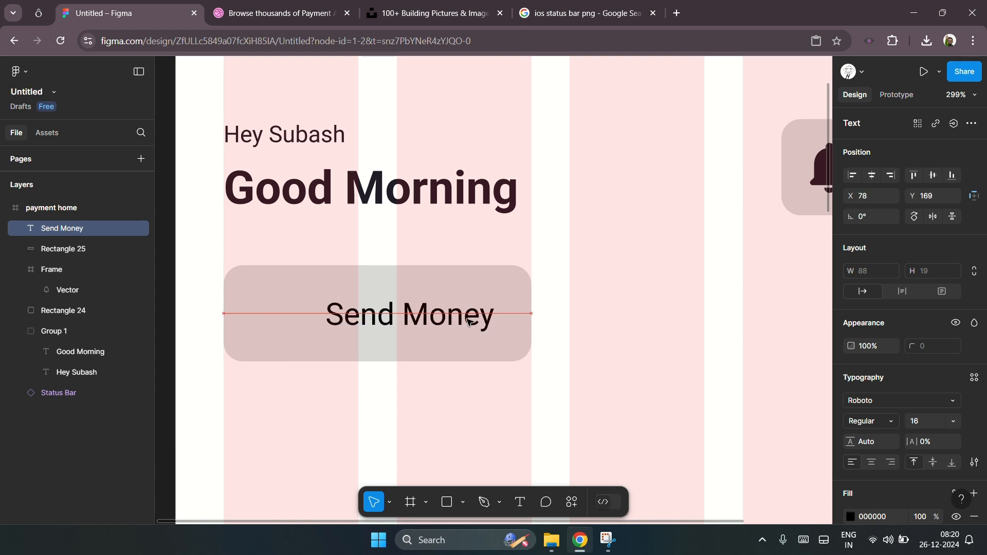
{"action": "left_click", "coordinate": [590, 320]}
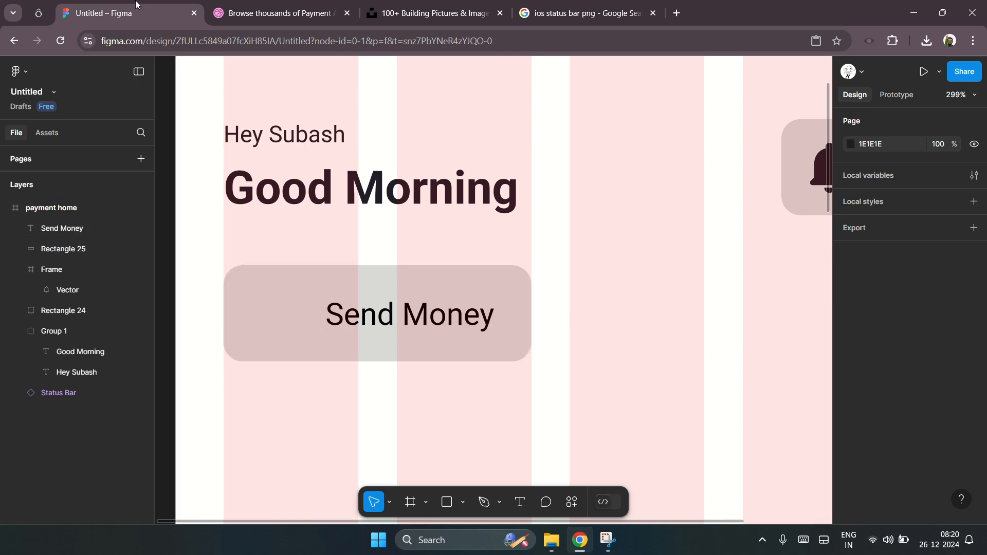
Step: In the icones.js.org tab, search icons for "send money" and copy the hugeicons money-send-circle icon as SVG
{"action": "left_click", "coordinate": [40, 13]}
{"action": "left_click", "coordinate": [278, 128]}
{"action": "double_click", "coordinate": [247, 108]}
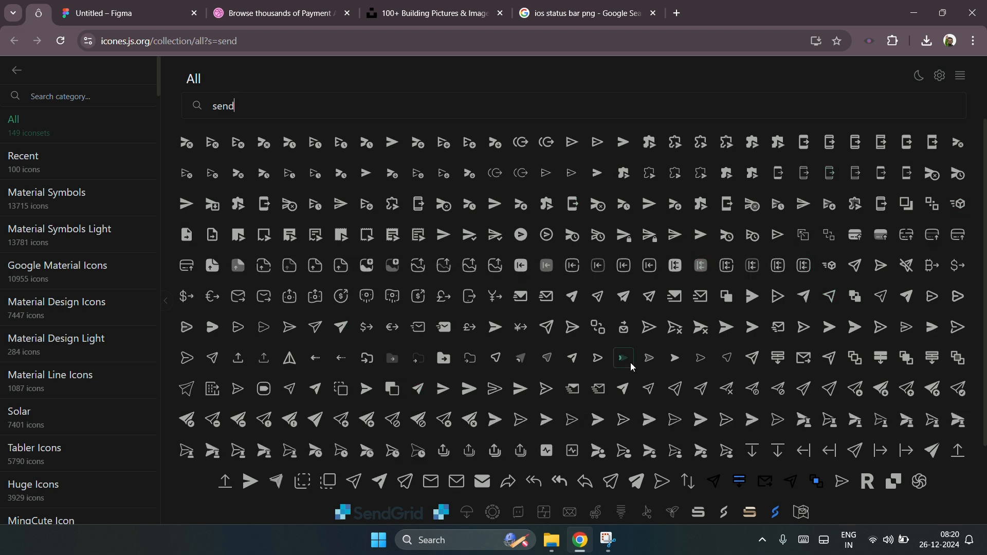
{"action": "scroll", "coordinate": [611, 356], "scroll_direction": "down", "scroll_amount": 2}
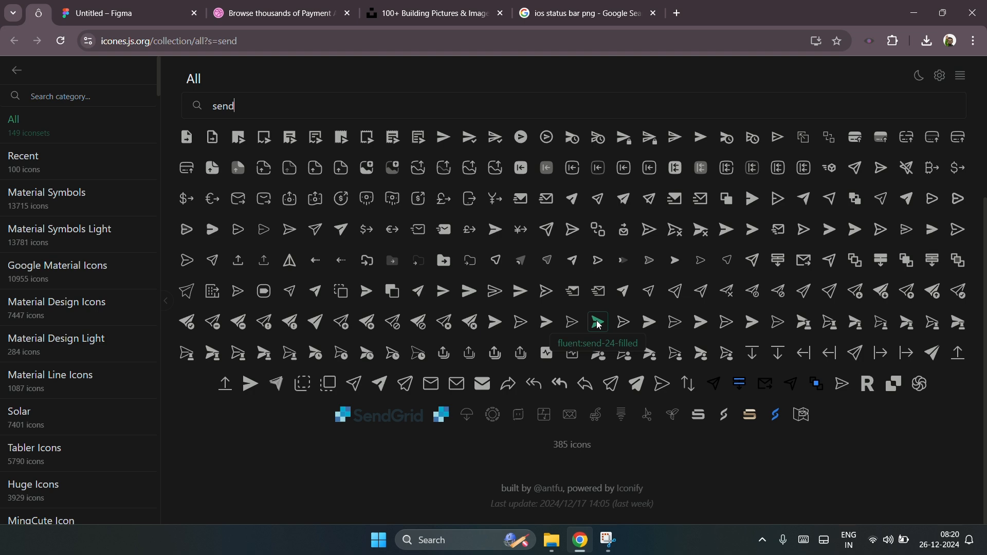
{"action": "scroll", "coordinate": [598, 325], "scroll_direction": "up", "scroll_amount": 2}
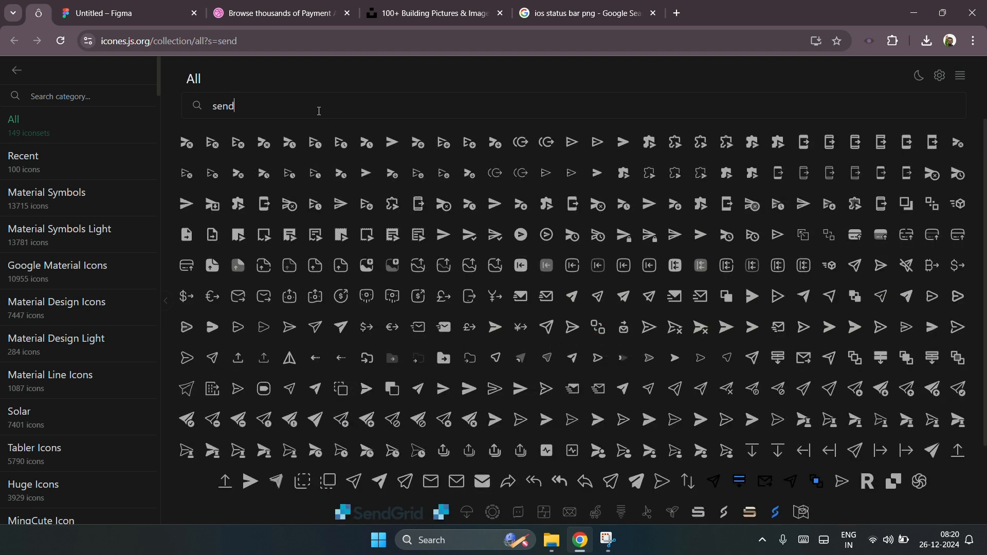
{"action": "type", "text": "money"}
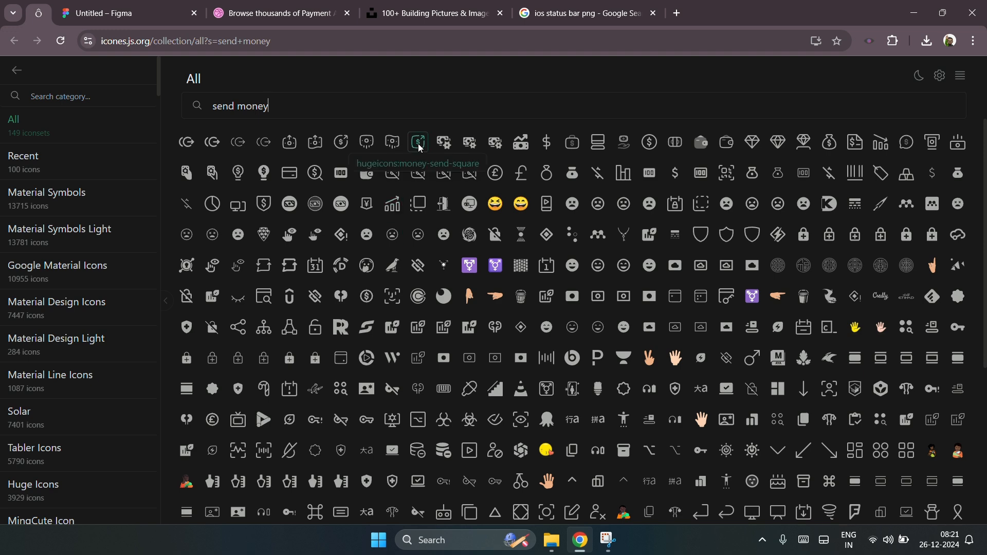
{"action": "left_click", "coordinate": [341, 143]}
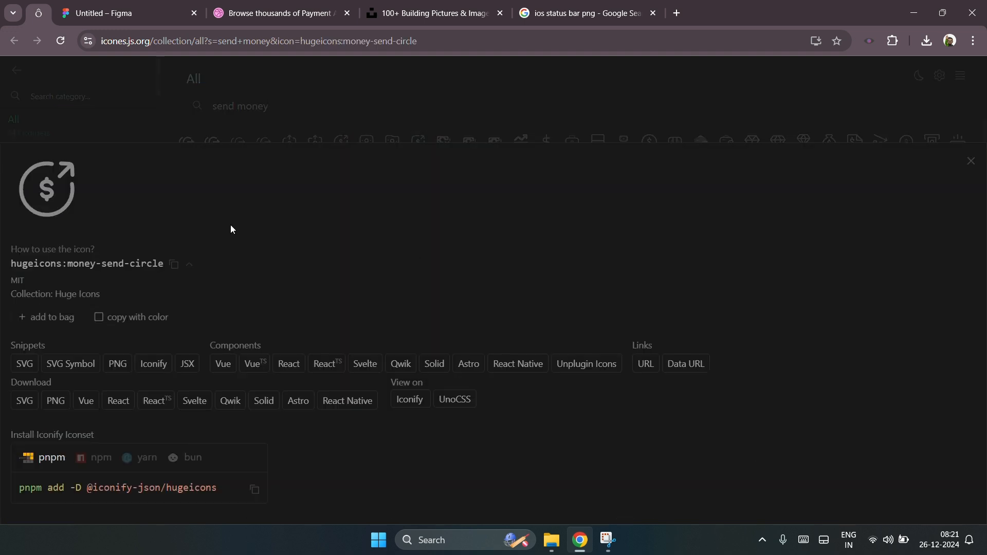
{"action": "left_click", "coordinate": [25, 363]}
Step: Paste the money-send icon into the design and place it before the Send Money label
{"action": "left_click", "coordinate": [134, 11]}
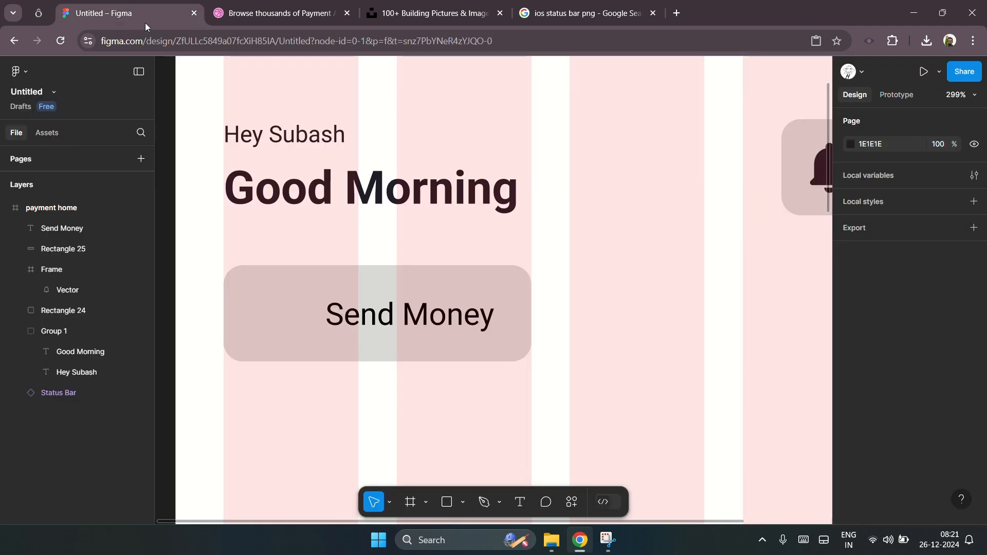
{"action": "left_click", "coordinate": [277, 316]}
{"action": "key", "text": "ctrl+v"}
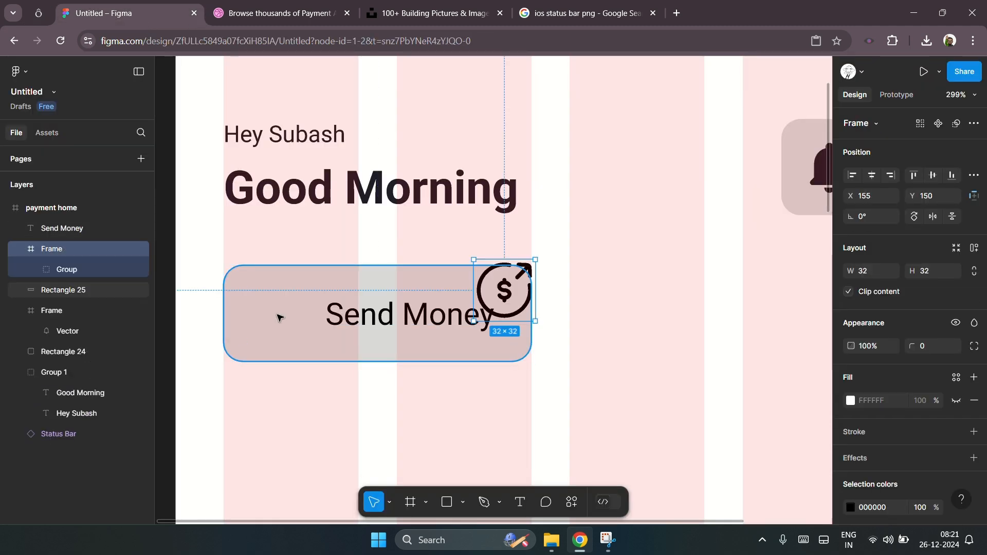
{"action": "left_click_drag", "start_coordinate": [509, 288], "coordinate": [284, 311]}
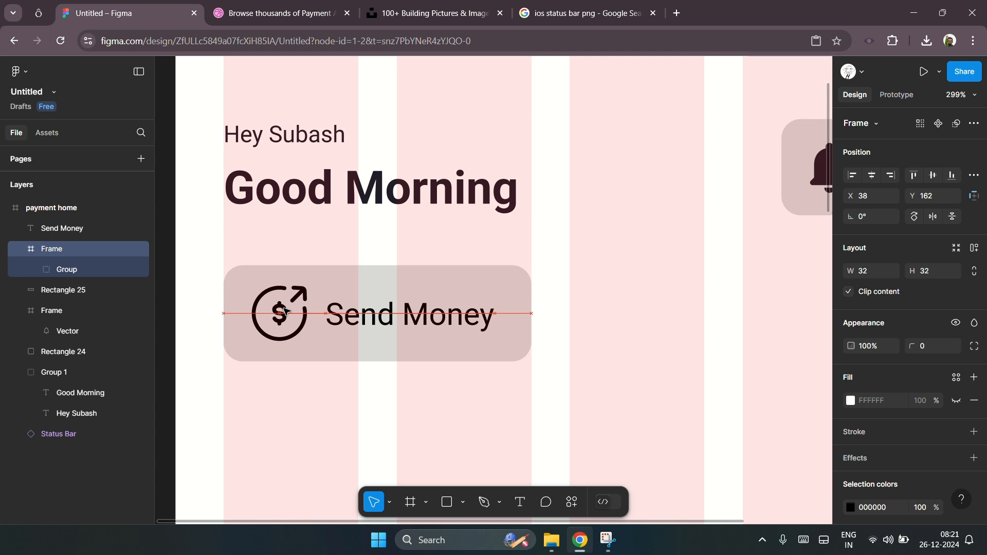
Step: Resize the icon to 25 × 25 and set its inner group's stroke weight to 1.5
{"action": "scroll", "coordinate": [286, 311], "scroll_direction": "up", "scroll_amount": 5}
{"action": "left_click_drag", "start_coordinate": [263, 238], "coordinate": [298, 272]}
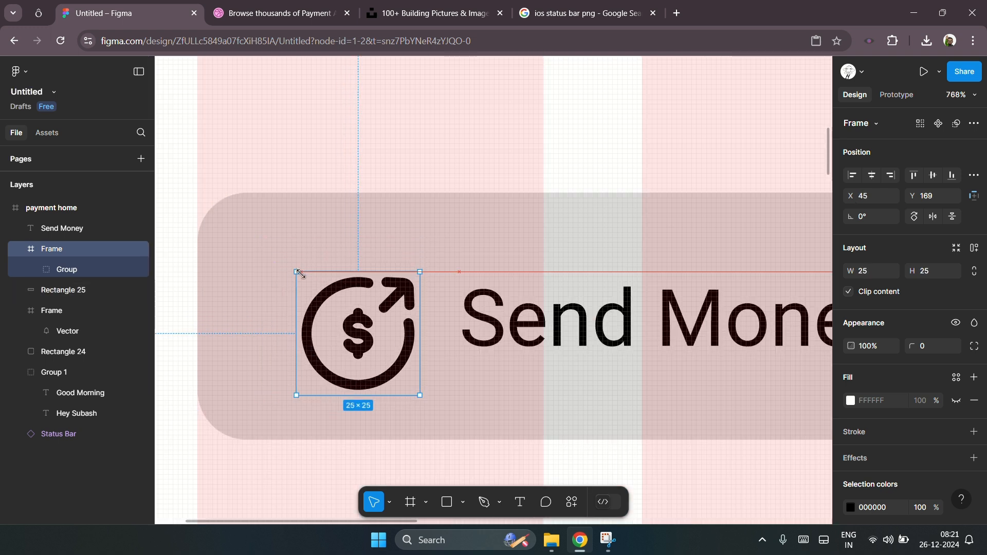
{"action": "scroll", "coordinate": [911, 381], "scroll_direction": "down", "scroll_amount": 2}
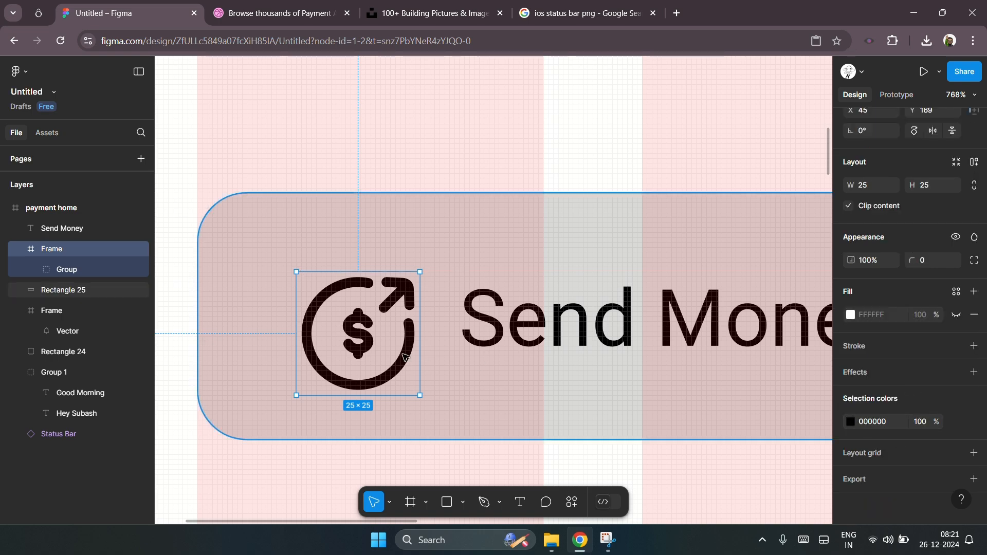
{"action": "double_click", "coordinate": [403, 369]}
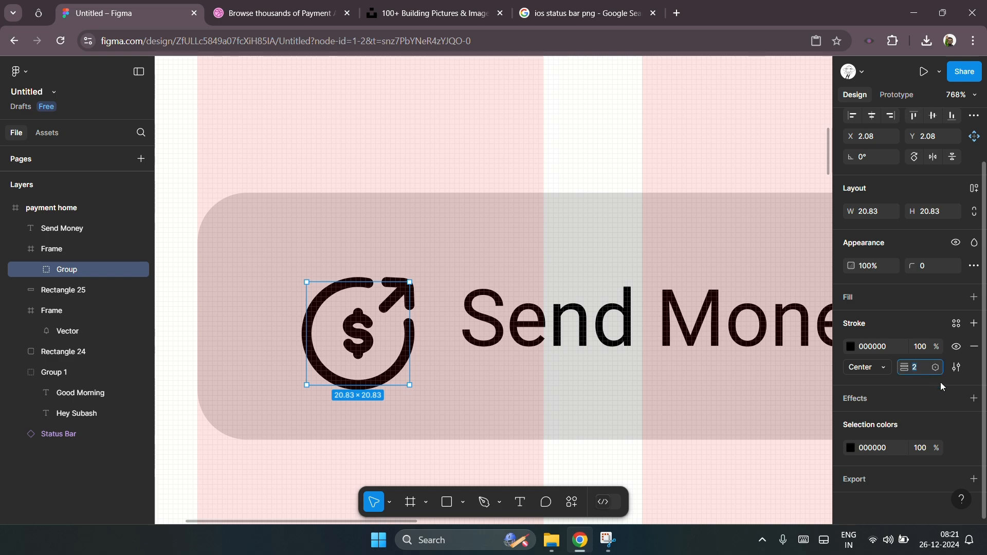
{"action": "type", "text": "1.5"}
{"action": "key", "text": "Return"}
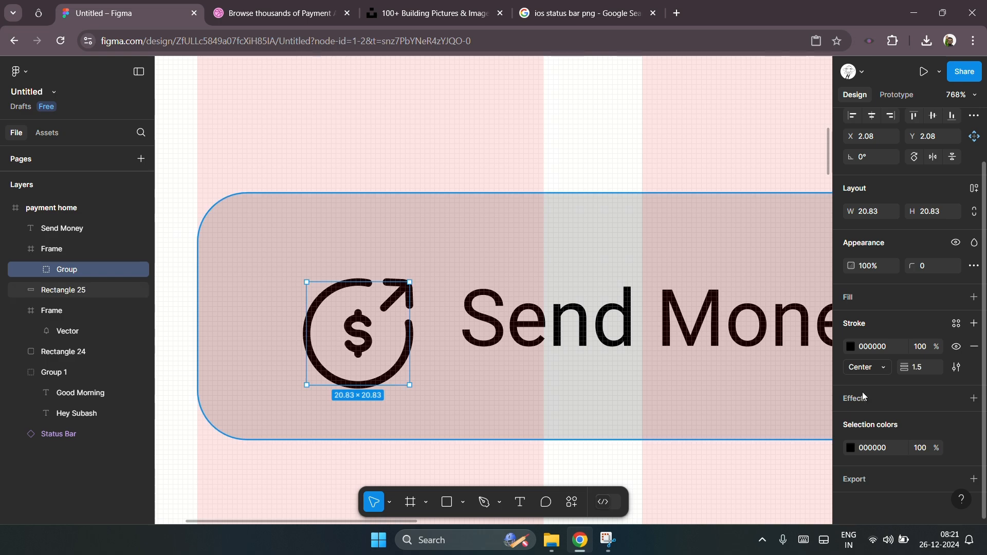
Step: Shrink the icon frame further to 20 × 20
{"action": "left_click", "coordinate": [434, 335]}
{"action": "scroll", "coordinate": [425, 334], "scroll_direction": "down", "scroll_amount": 5}
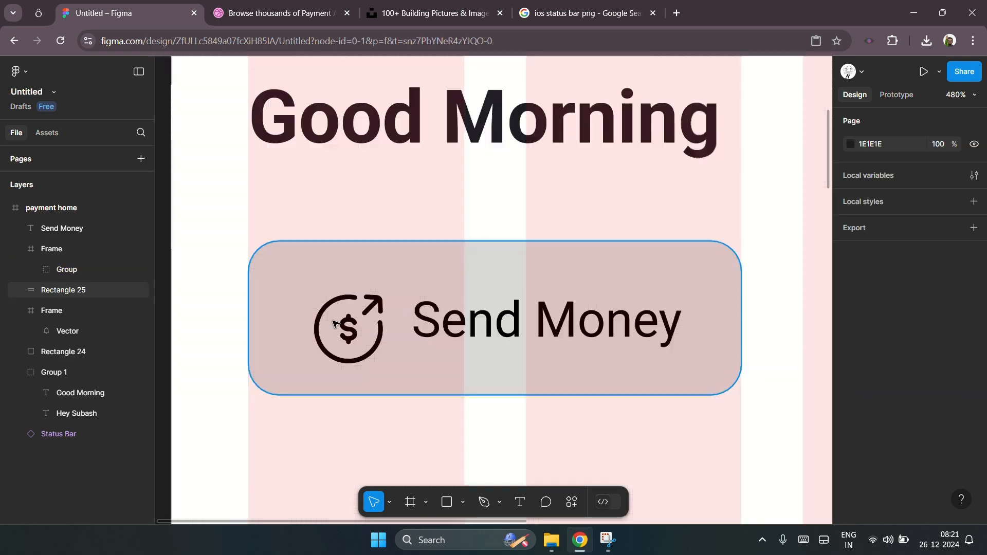
{"action": "left_click", "coordinate": [367, 329]}
{"action": "left_click_drag", "start_coordinate": [372, 367], "coordinate": [356, 352]}
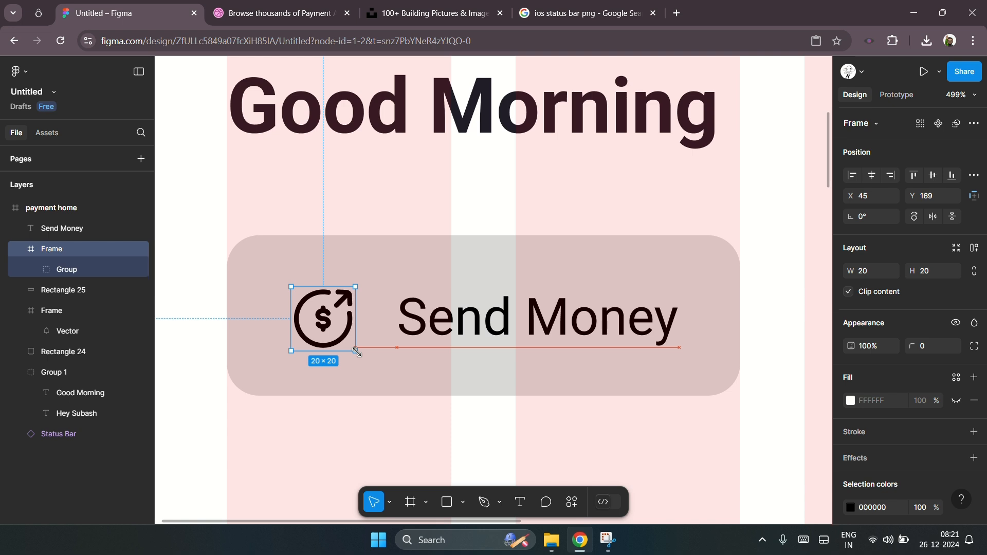
Step: Select the icon, label and button rectangle together and align their vertical centres
{"action": "left_click", "coordinate": [454, 331], "text": "shift"}
{"action": "left_click", "coordinate": [643, 383], "text": "shift"}
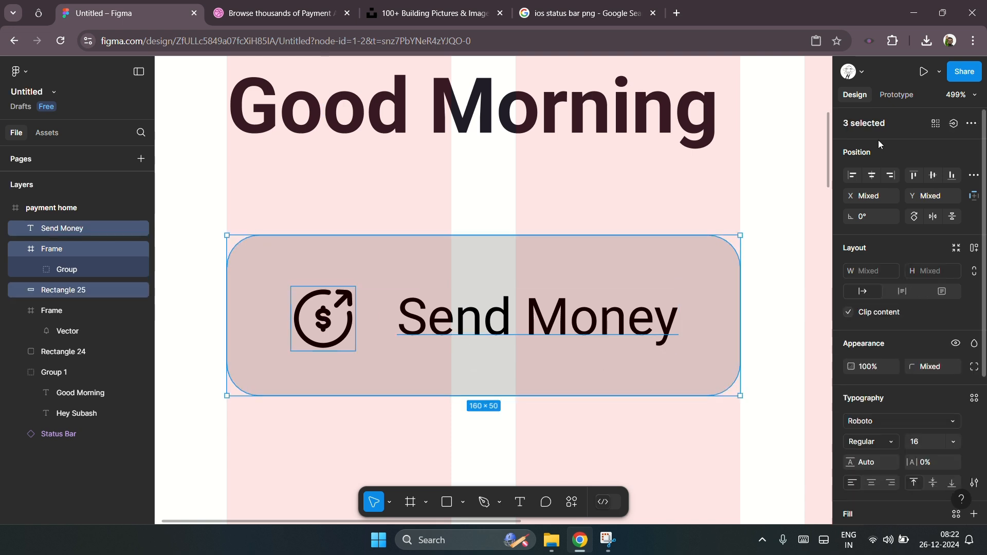
{"action": "left_click", "coordinate": [933, 179]}
{"action": "scroll", "coordinate": [238, 334], "scroll_direction": "down", "scroll_amount": 4}
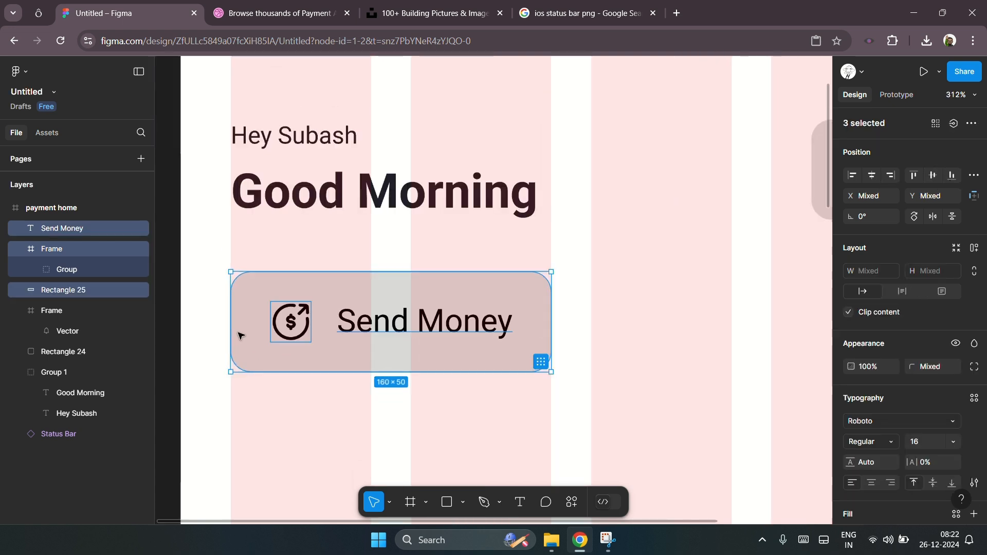
{"action": "scroll", "coordinate": [266, 335], "scroll_direction": "up", "scroll_amount": 3}
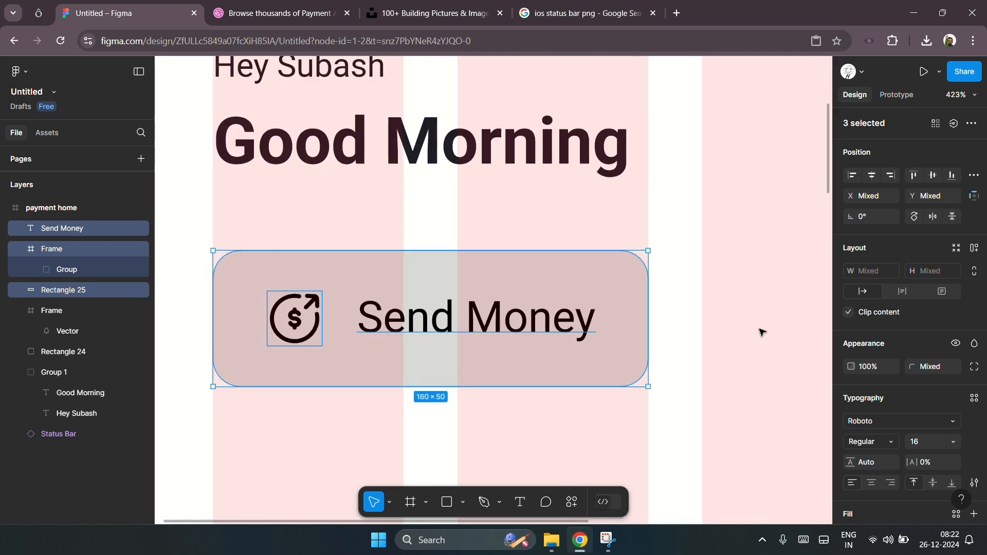
Step: Nudge the Send Money label left to X 75, closer to the icon
{"action": "left_click", "coordinate": [695, 326]}
{"action": "left_click", "coordinate": [581, 321]}
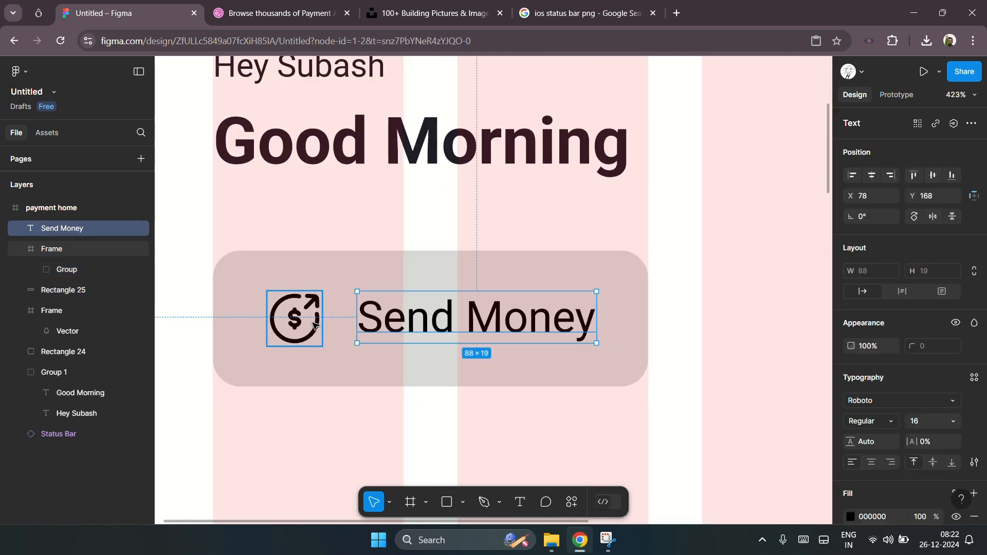
{"action": "left_click", "coordinate": [317, 324], "text": "shift"}
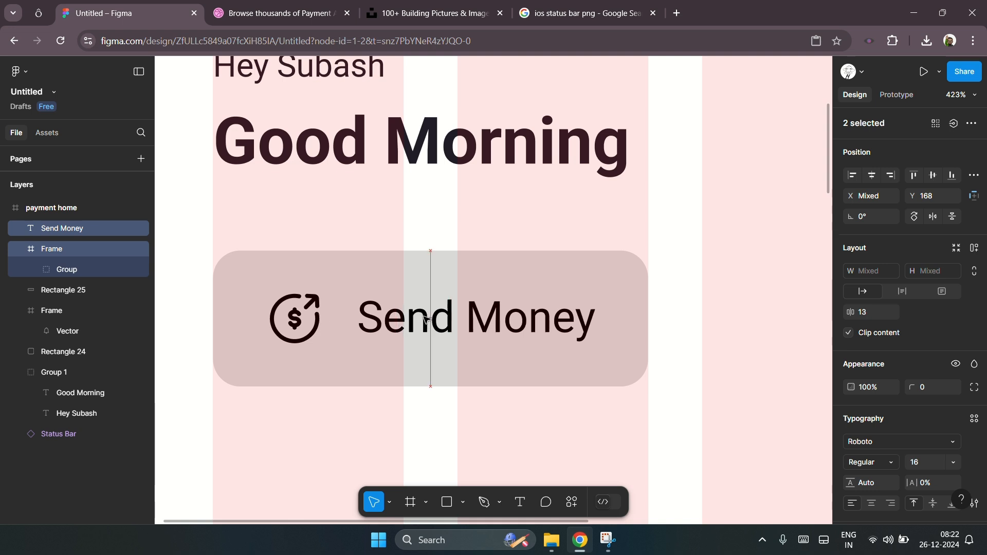
{"action": "left_click", "coordinate": [739, 344]}
{"action": "left_click", "coordinate": [548, 324]}
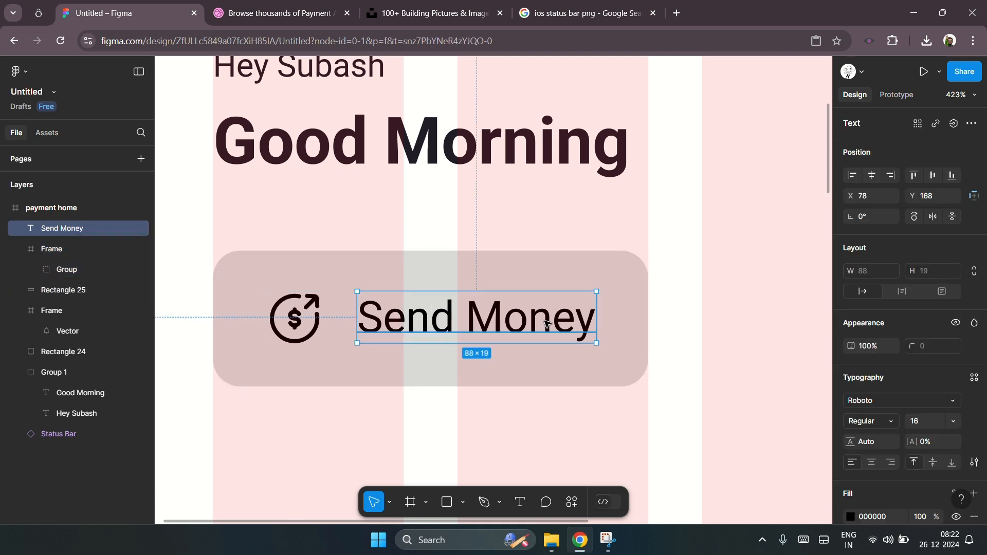
{"action": "key", "text": "Left"}
{"action": "key", "text": "Left"}
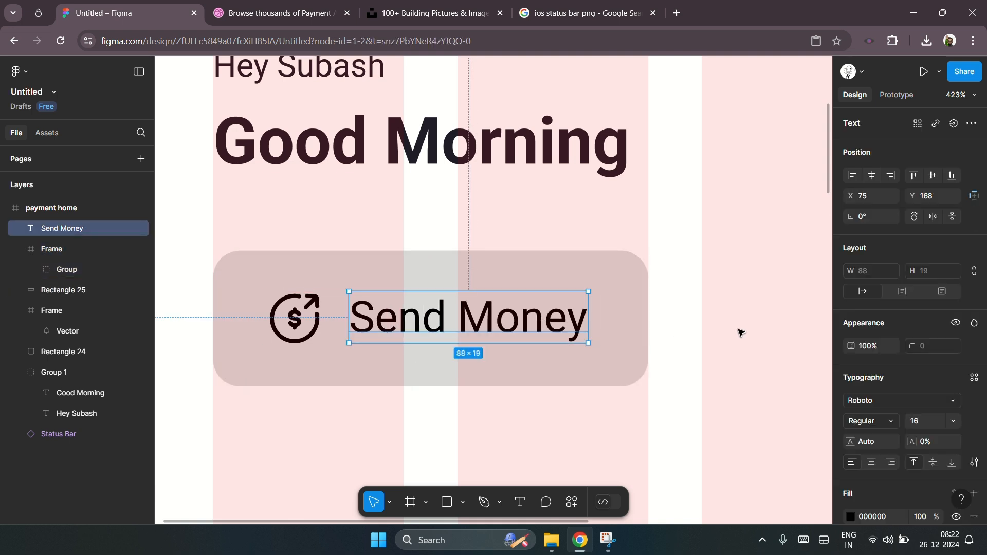
Step: Group the icon, Send Money label and button rectangle into one button group
{"action": "left_click", "coordinate": [741, 334]}
{"action": "left_click", "coordinate": [291, 316]}
{"action": "left_click", "coordinate": [447, 333], "text": "shift"}
{"action": "left_click_drag", "start_coordinate": [446, 330], "coordinate": [450, 330]}
{"action": "left_click", "coordinate": [624, 370], "text": "shift"}
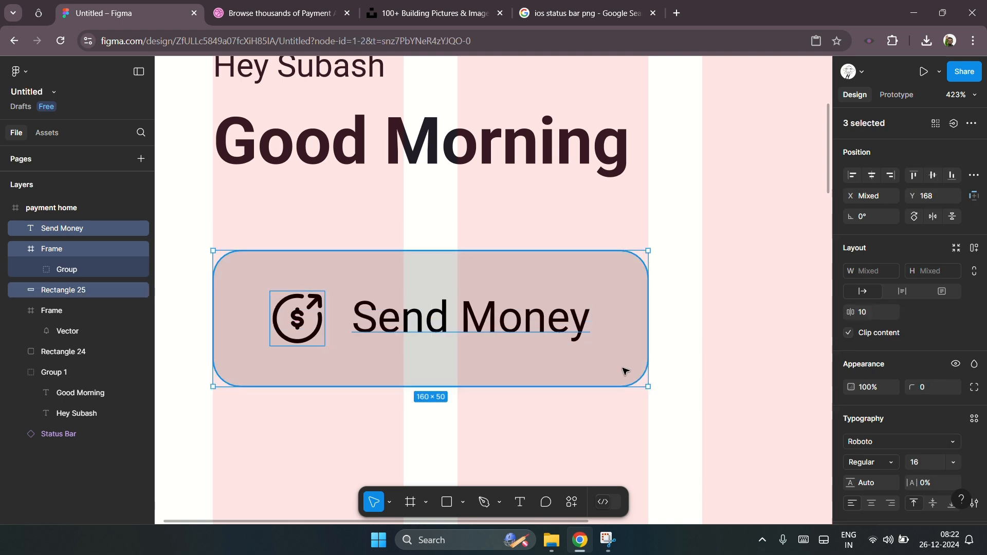
{"action": "key", "text": "ctrl+g"}
Step: Duplicate the button group and place the copy to its right at X 205
{"action": "scroll", "coordinate": [194, 324], "scroll_direction": "down", "scroll_amount": 5}
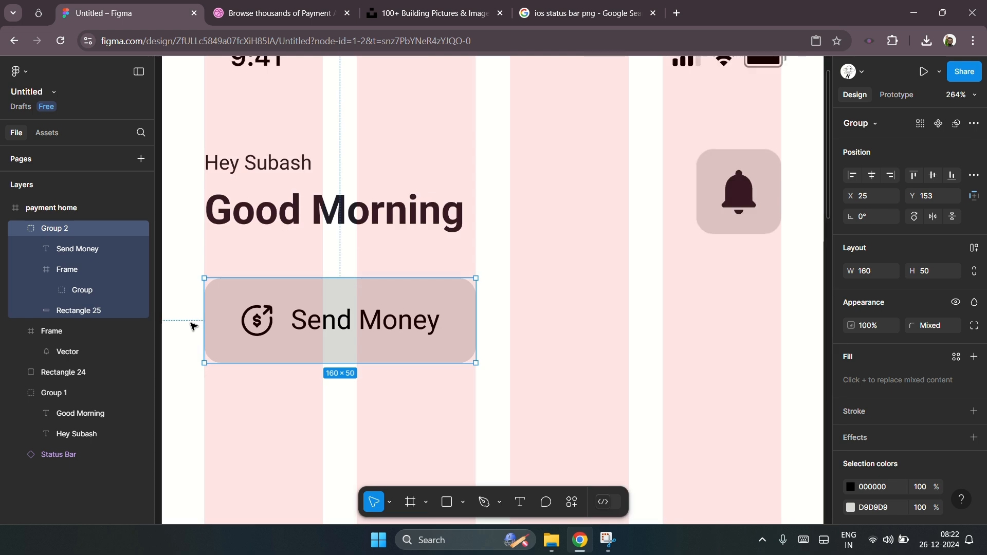
{"action": "left_click", "coordinate": [460, 322]}
{"action": "left_click", "coordinate": [401, 323]}
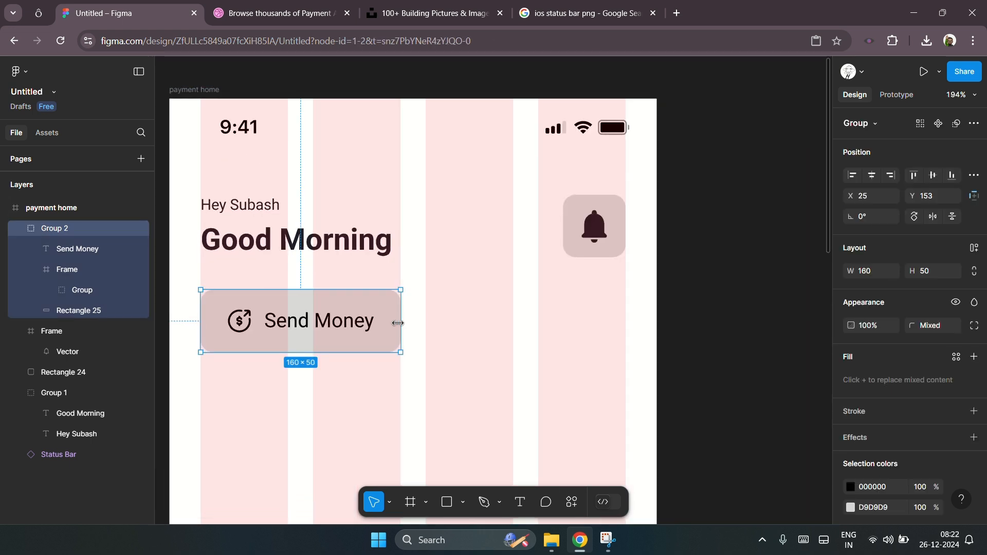
{"action": "left_click_drag", "start_coordinate": [397, 322], "coordinate": [606, 324]}
{"action": "scroll", "coordinate": [524, 323], "scroll_direction": "up", "scroll_amount": 5}
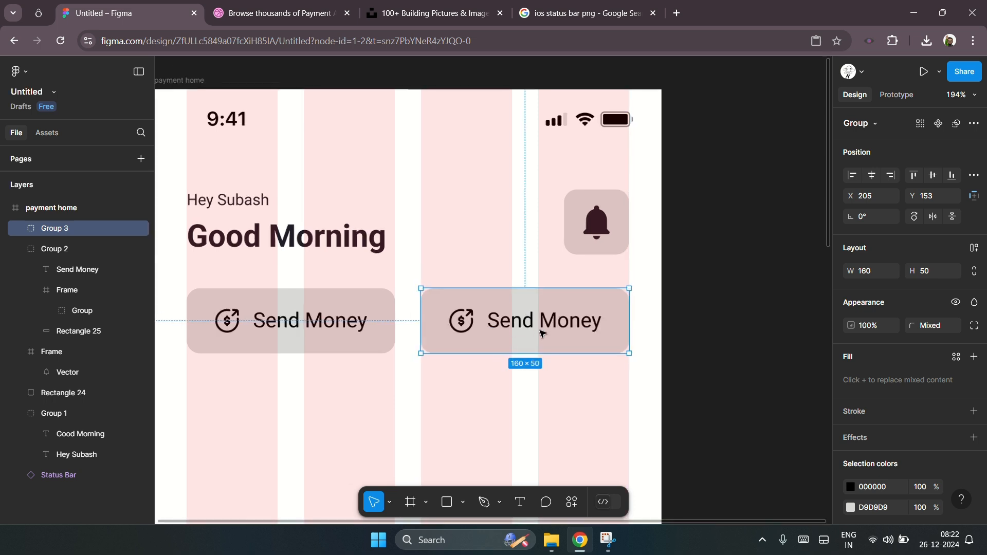
Step: Rename the duplicated button's label to Get Money
{"action": "double_click", "coordinate": [517, 320]}
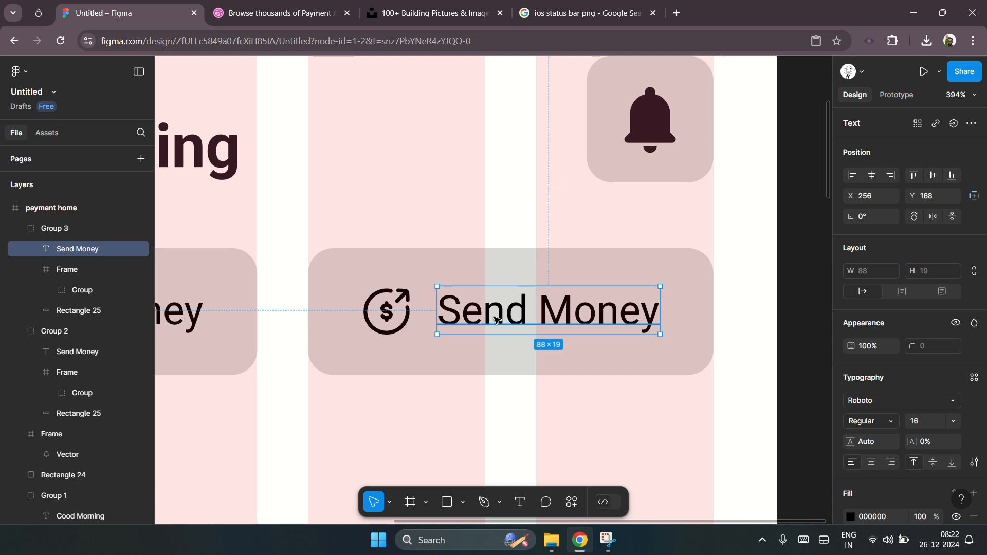
{"action": "double_click", "coordinate": [498, 317]}
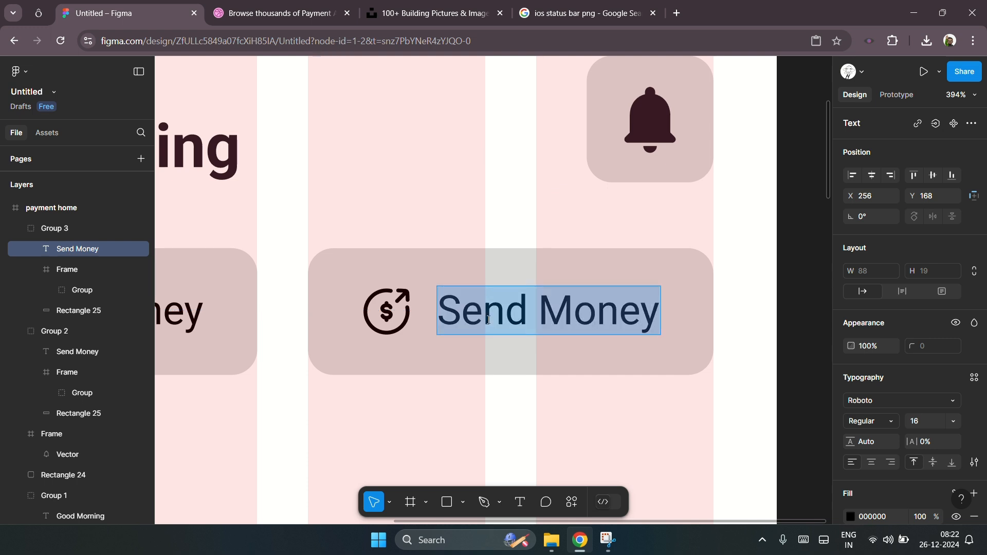
{"action": "double_click", "coordinate": [489, 320]}
{"action": "type", "text": "Get"}
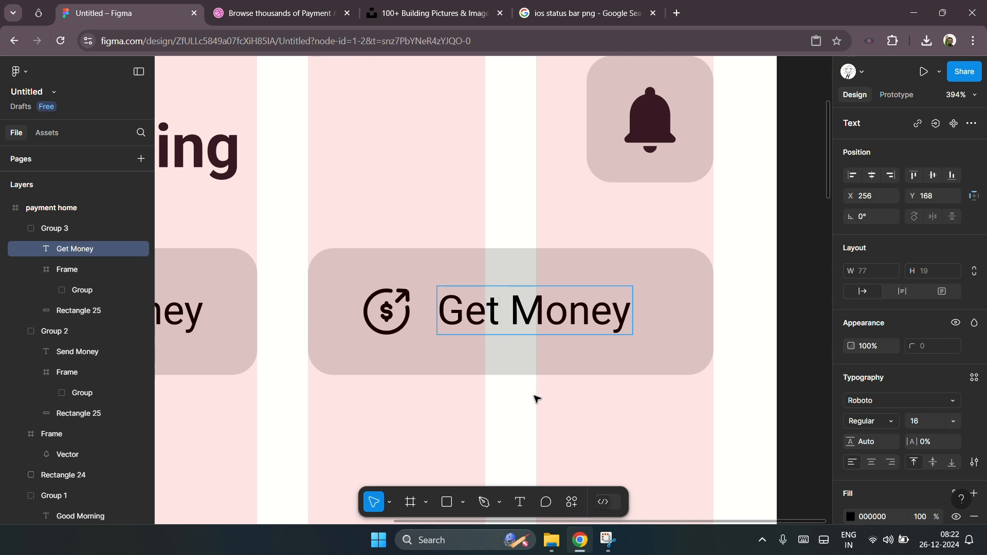
{"action": "key", "text": "Escape"}
Step: Shift the Get Money icon and label slightly right within the button
{"action": "left_click", "coordinate": [406, 329], "text": "shift"}
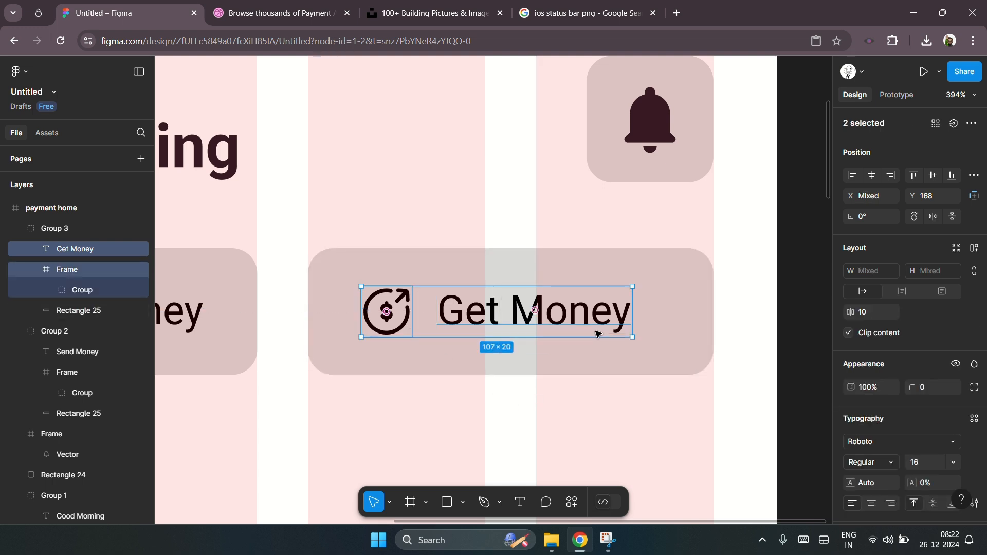
{"action": "left_click_drag", "start_coordinate": [586, 324], "coordinate": [598, 329]}
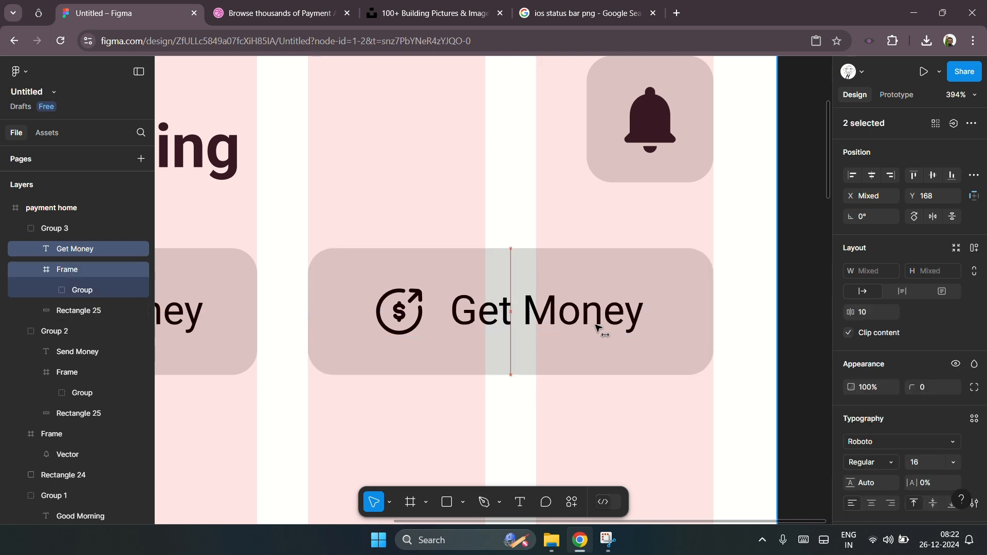
{"action": "left_click", "coordinate": [672, 330], "text": "shift"}
{"action": "left_click", "coordinate": [798, 316]}
Step: Flip the Get Money button's icon vertically and horizontally so its arrow points inward
{"action": "left_click", "coordinate": [420, 325]}
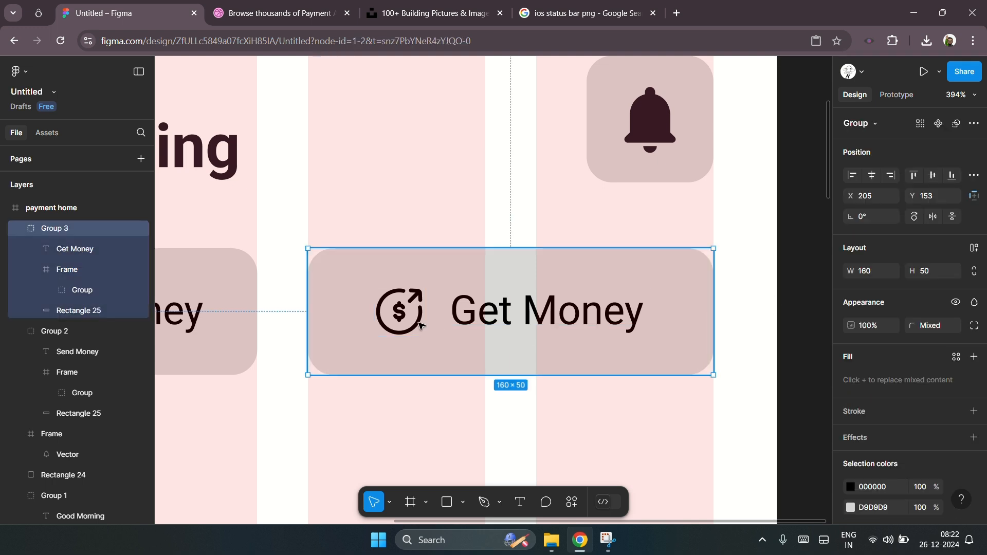
{"action": "left_click", "coordinate": [421, 325]}
{"action": "scroll", "coordinate": [421, 325], "scroll_direction": "up", "scroll_amount": 5}
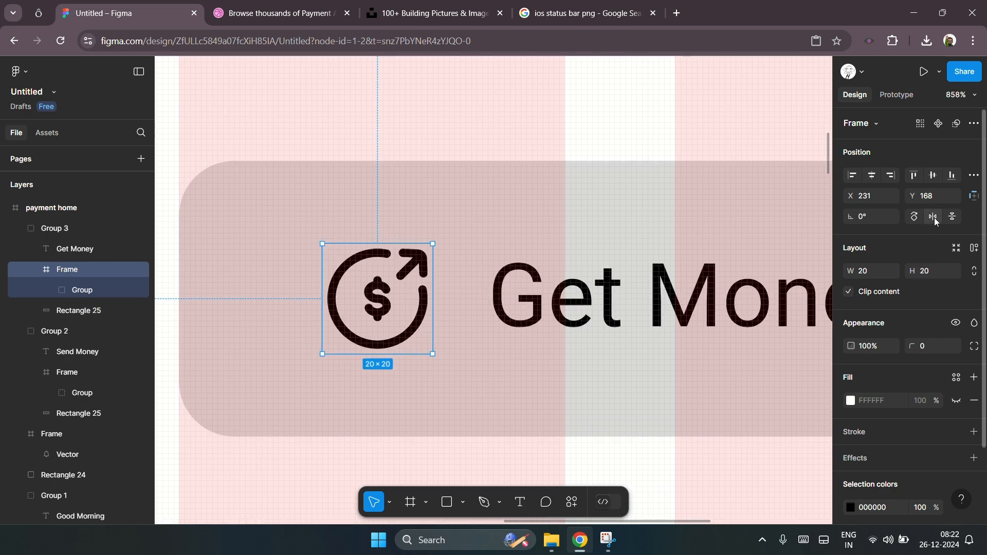
{"action": "left_click", "coordinate": [953, 216]}
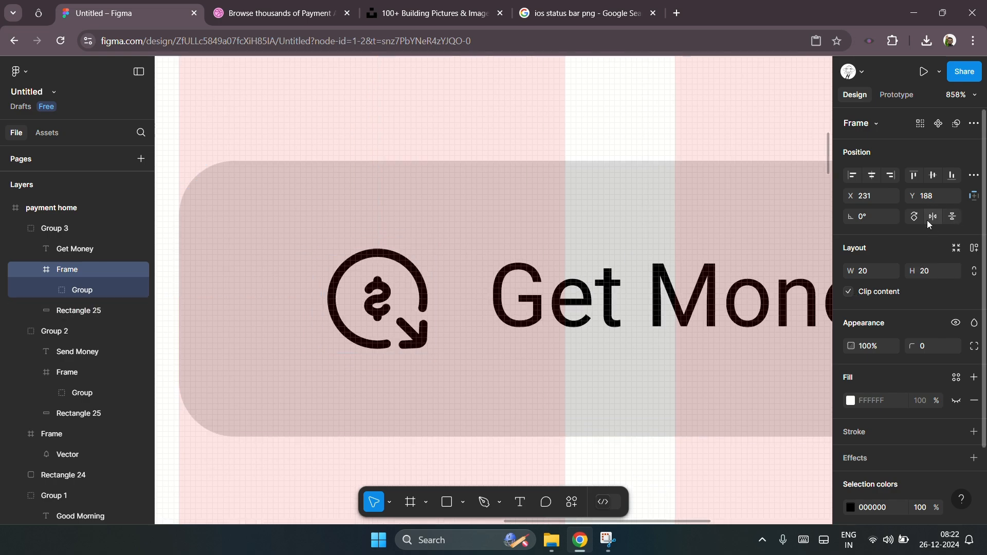
{"action": "left_click", "coordinate": [934, 217]}
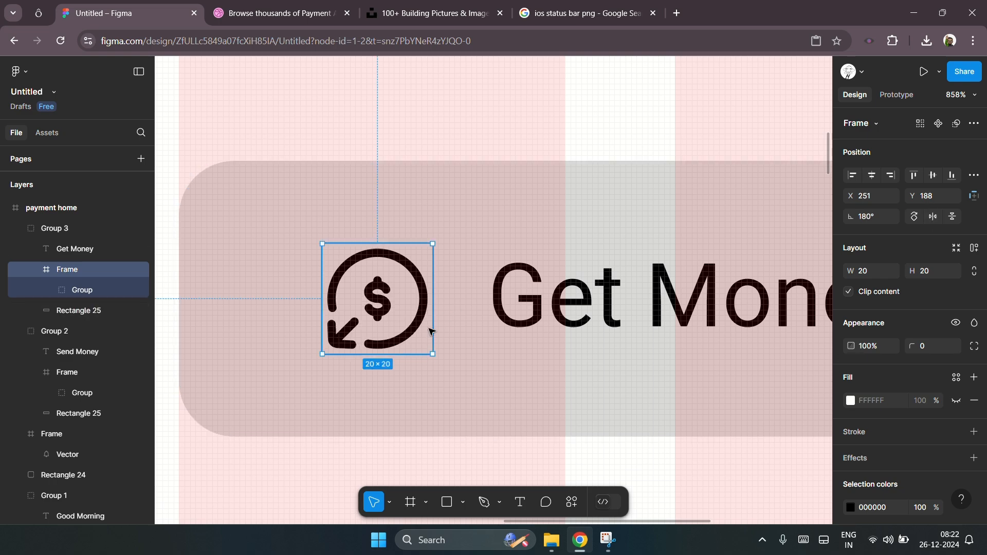
{"action": "scroll", "coordinate": [431, 331], "scroll_direction": "down", "scroll_amount": 10}
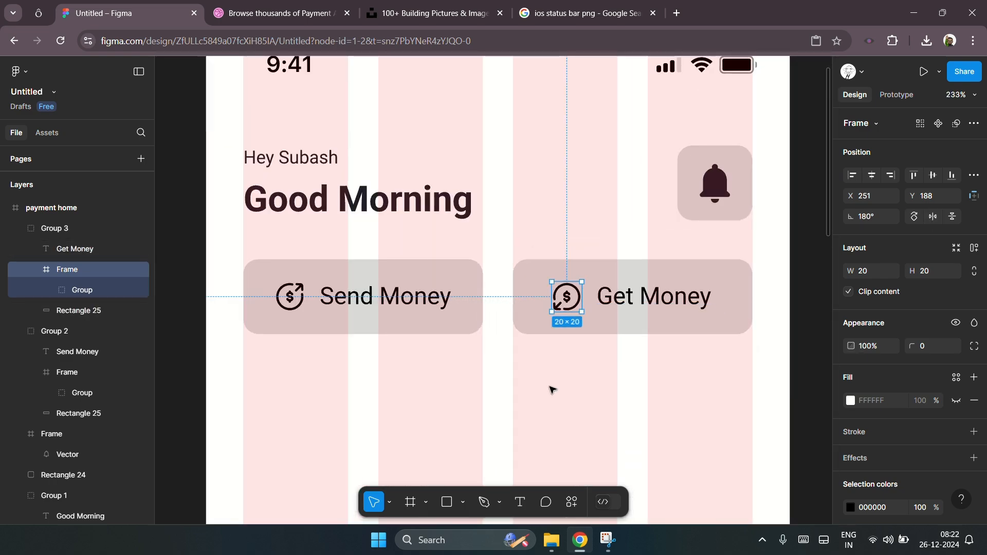
Step: Browse the send money icon search results in the icon library tab
{"action": "left_click", "coordinate": [552, 390]}
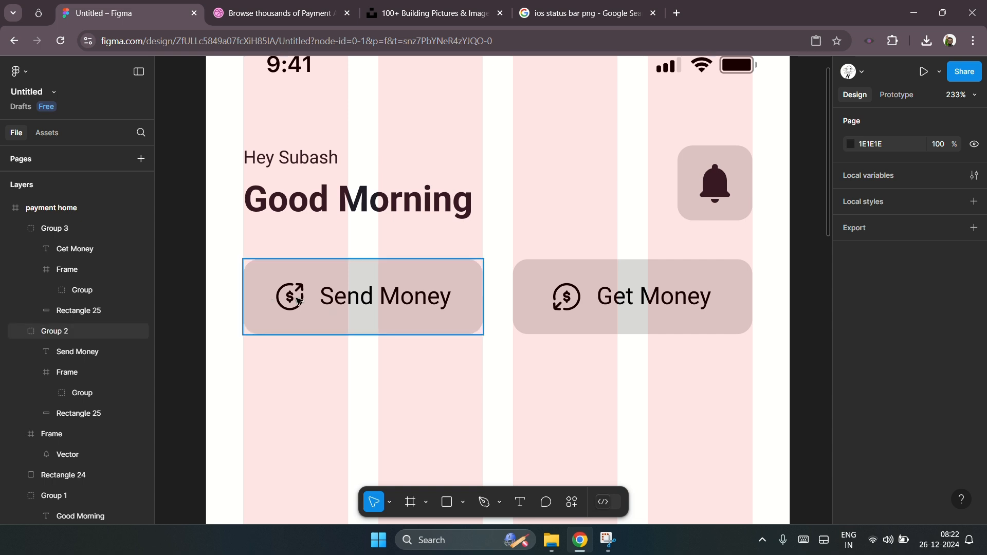
{"action": "scroll", "coordinate": [295, 302], "scroll_direction": "up", "scroll_amount": 3}
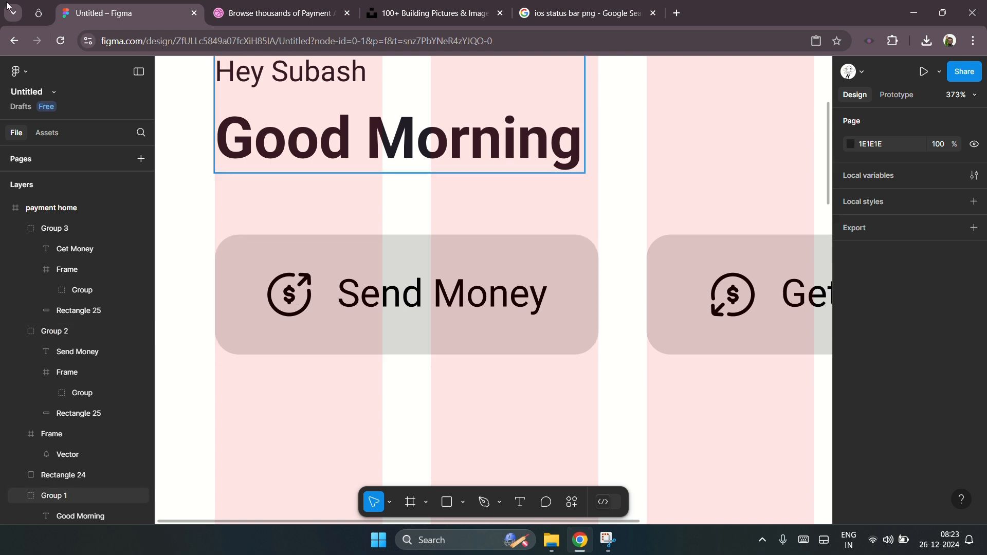
{"action": "left_click", "coordinate": [39, 13]}
{"action": "left_click", "coordinate": [366, 94]}
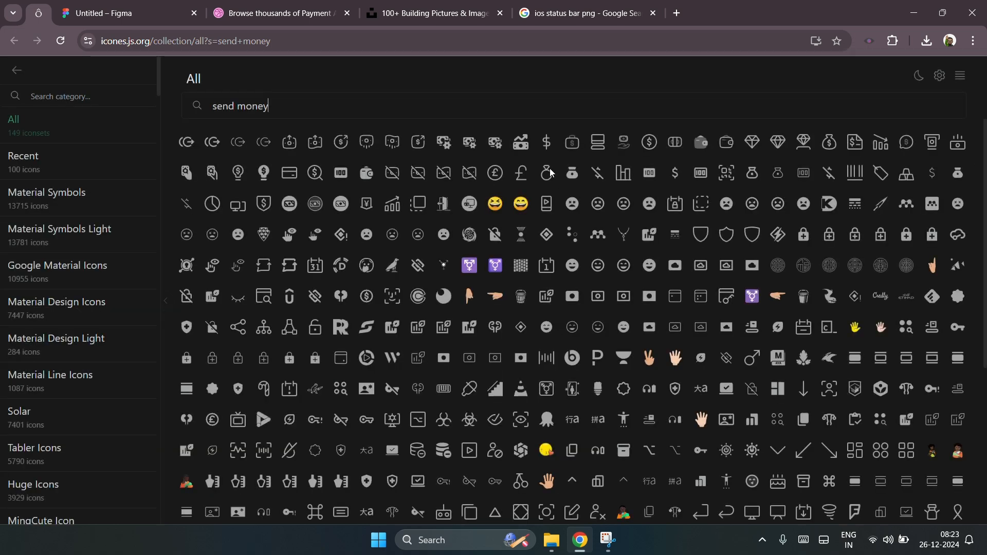
{"action": "left_click", "coordinate": [393, 146]}
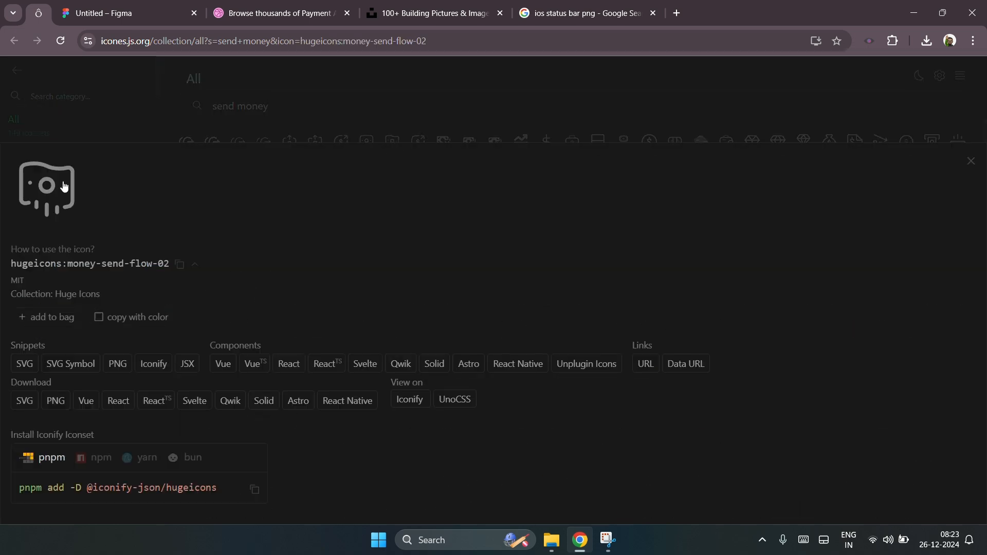
{"action": "left_click", "coordinate": [377, 134]}
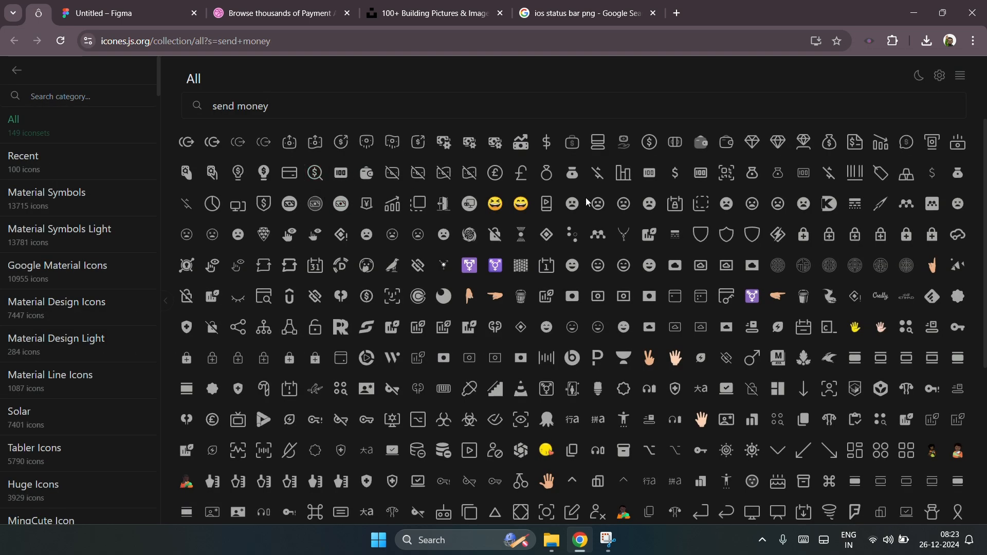
{"action": "left_click", "coordinate": [577, 177]}
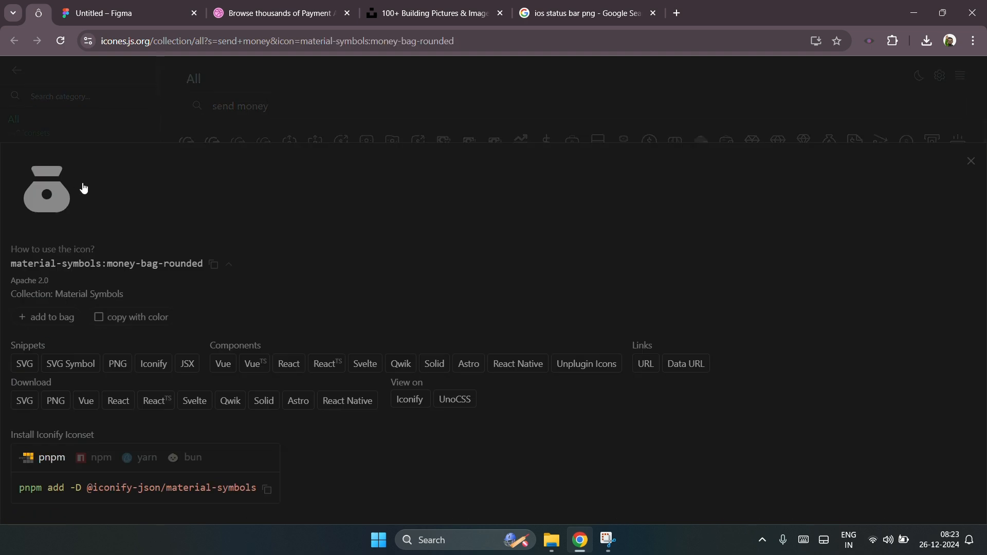
{"action": "left_click", "coordinate": [508, 111]}
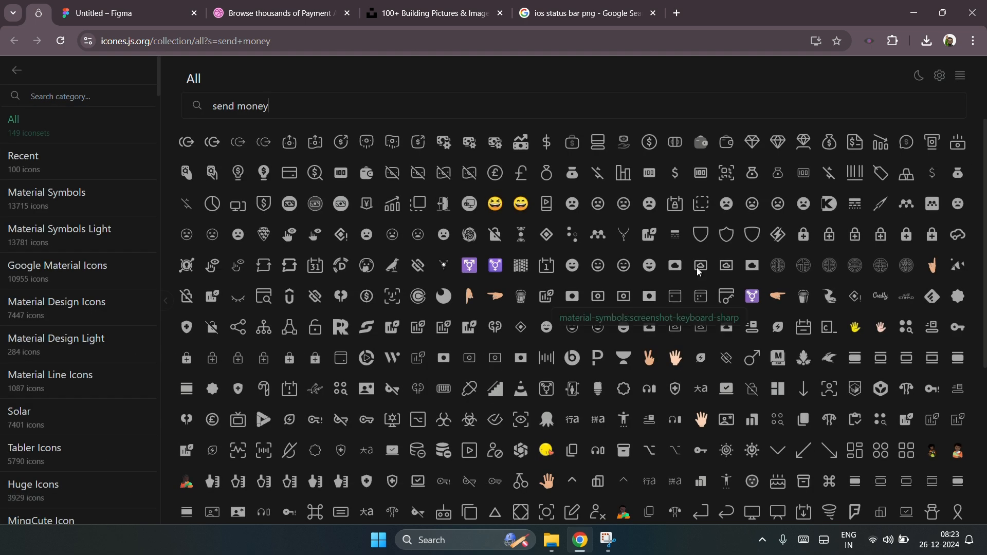
{"action": "left_click", "coordinate": [98, 13]}
{"action": "left_click", "coordinate": [540, 304]}
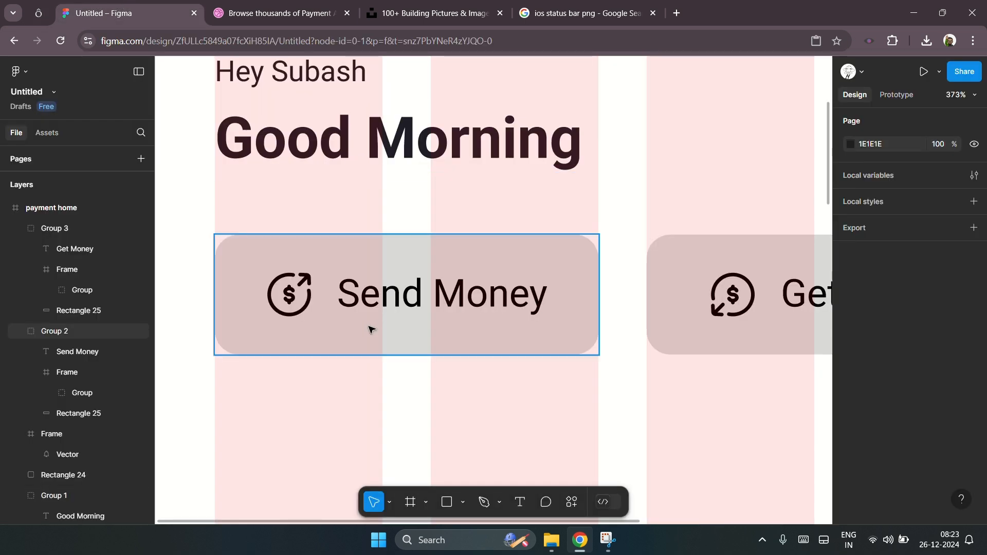
{"action": "scroll", "coordinate": [306, 302], "scroll_direction": "down", "scroll_amount": 5}
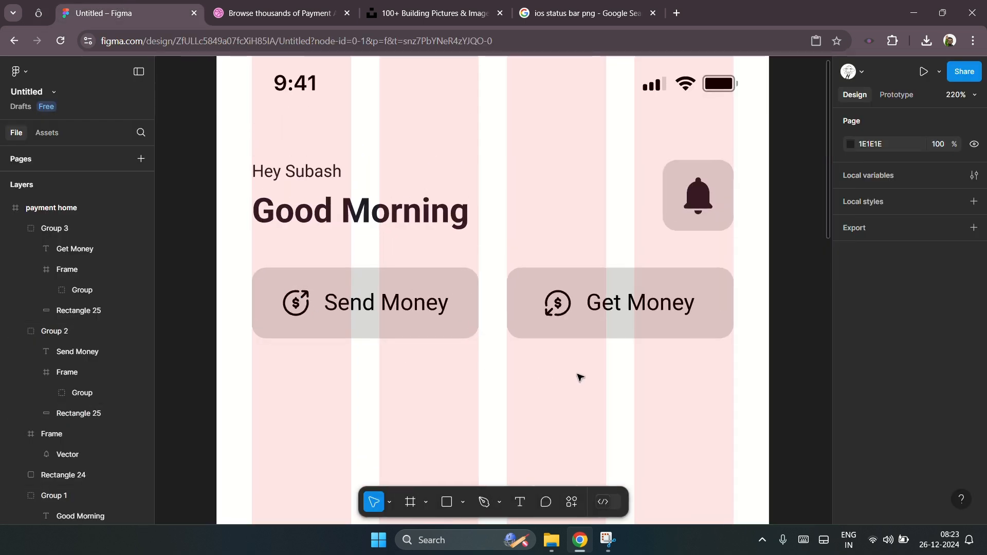
{"action": "scroll", "coordinate": [578, 377], "scroll_direction": "up", "scroll_amount": 1}
{"action": "scroll", "coordinate": [576, 377], "scroll_direction": "right", "scroll_amount": 2}
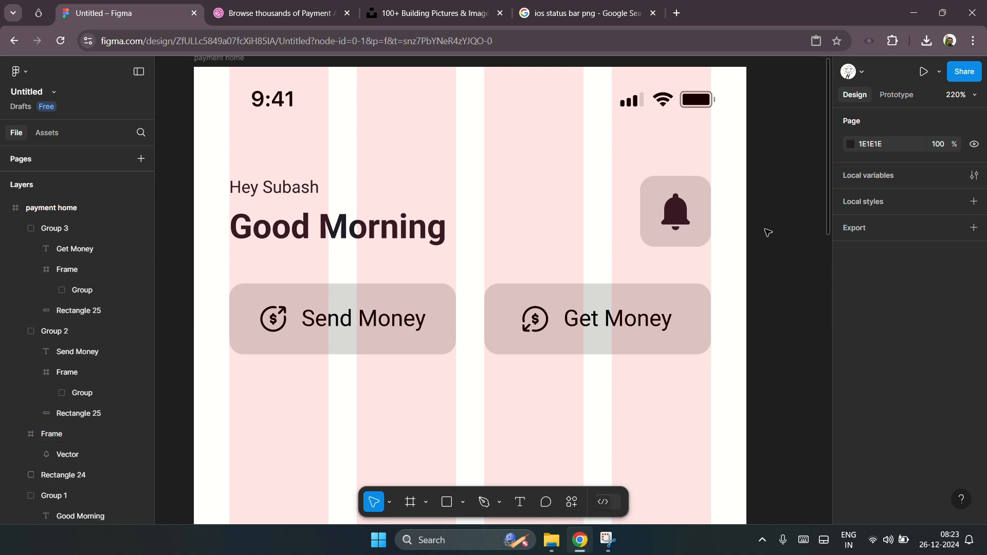
{"action": "scroll", "coordinate": [360, 220], "scroll_direction": "down", "scroll_amount": 5}
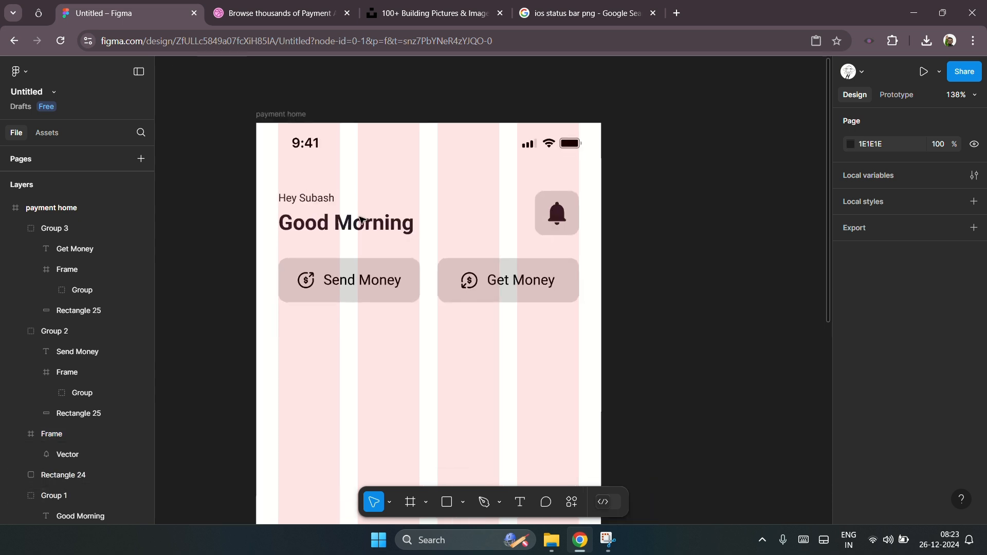
{"action": "scroll", "coordinate": [501, 311], "scroll_direction": "down", "scroll_amount": 1}
{"action": "scroll", "coordinate": [509, 322], "scroll_direction": "down", "scroll_amount": 1}
{"action": "scroll", "coordinate": [366, 263], "scroll_direction": "up", "scroll_amount": 5}
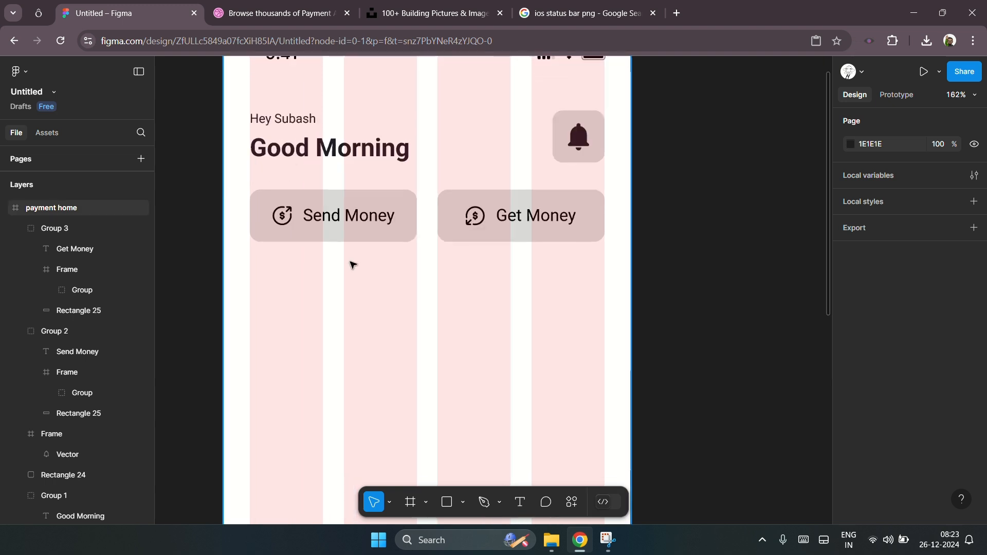
{"action": "scroll", "coordinate": [321, 263], "scroll_direction": "up", "scroll_amount": 1}
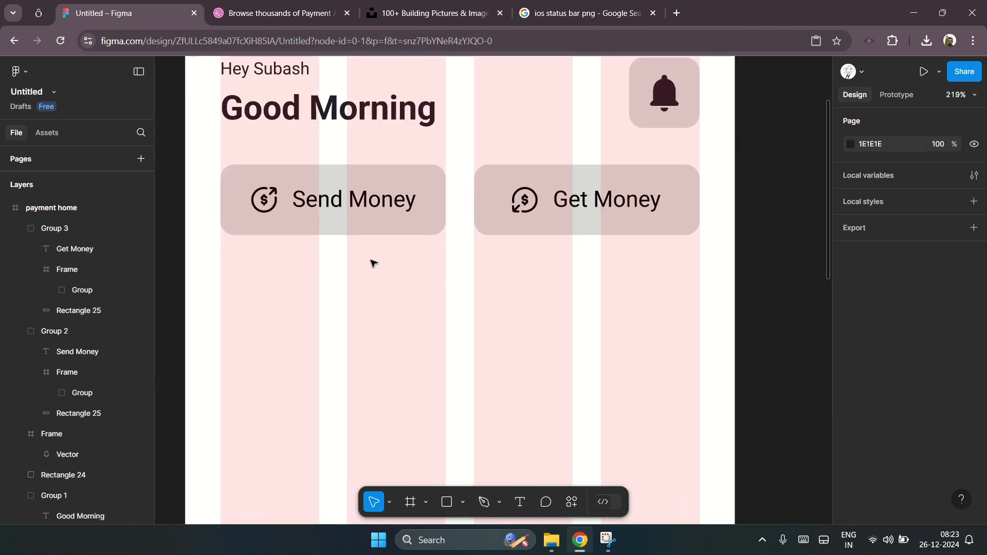
Step: Duplicate the notification button background and place a 70 × 70 copy below Send Money at X 25, Y 236
{"action": "left_click", "coordinate": [638, 125]}
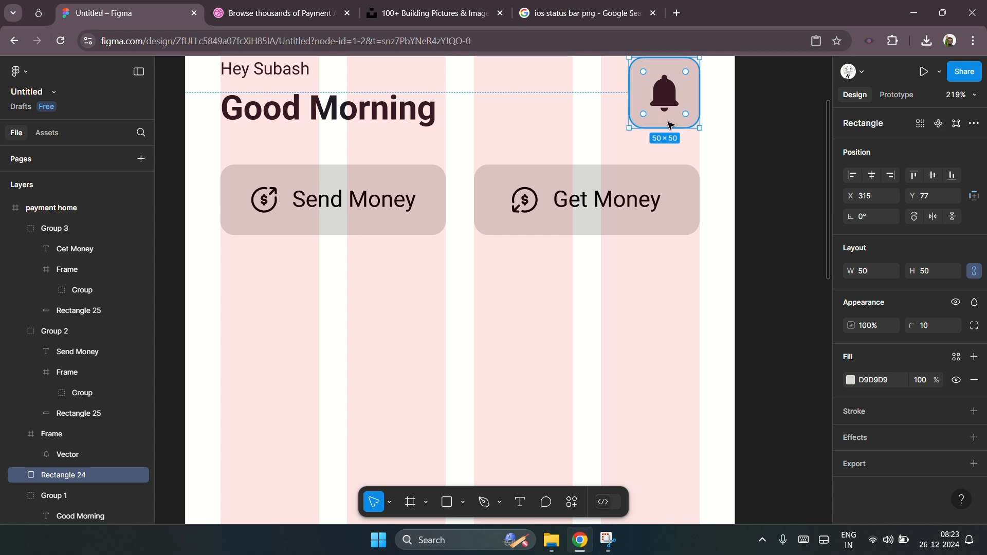
{"action": "key", "text": "ctrl+d"}
{"action": "left_click_drag", "start_coordinate": [671, 125], "coordinate": [319, 367]}
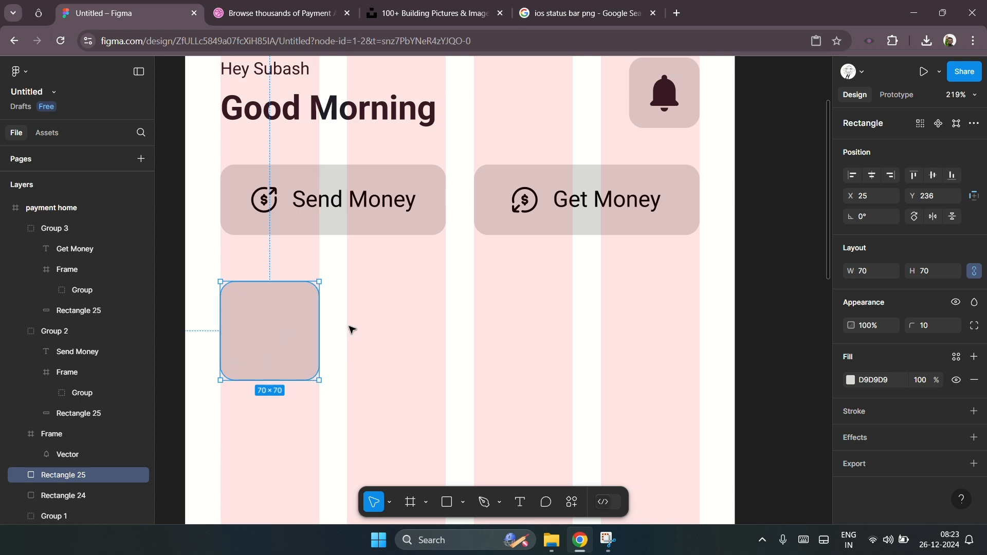
Step: Copy the square three times into a row at X 115, 205 and 295
{"action": "scroll", "coordinate": [242, 352], "scroll_direction": "up", "scroll_amount": 3}
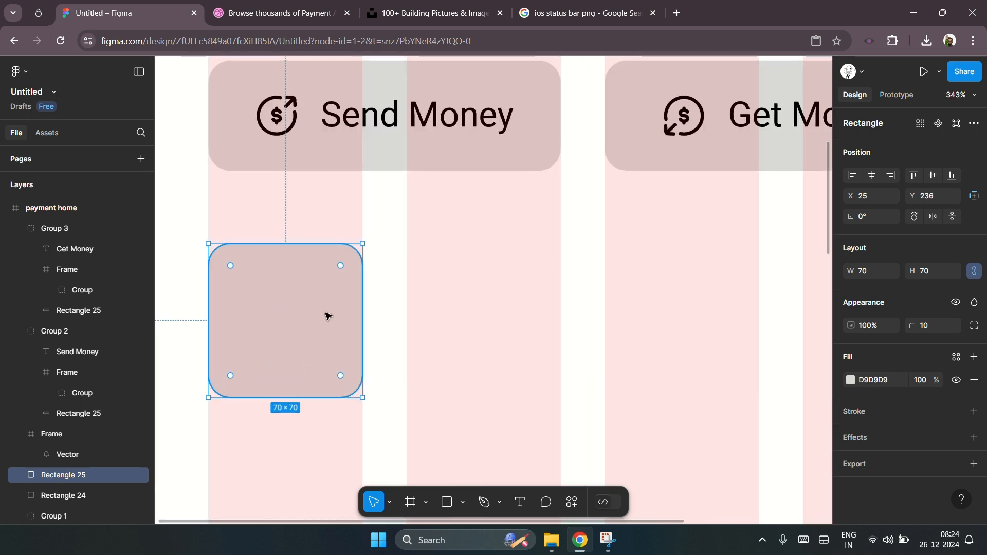
{"action": "scroll", "coordinate": [418, 293], "scroll_direction": "down", "scroll_amount": 2}
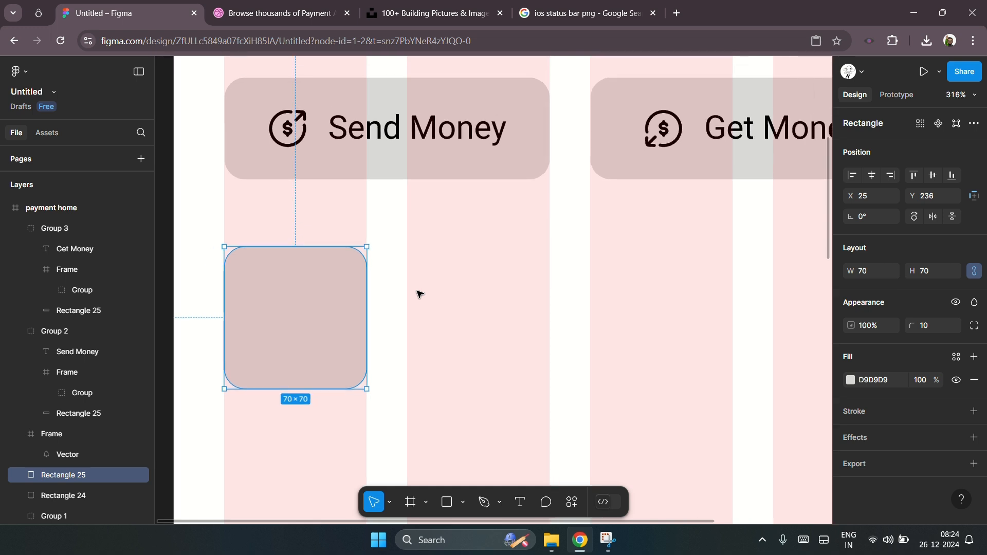
{"action": "scroll", "coordinate": [418, 294], "scroll_direction": "left", "scroll_amount": 1}
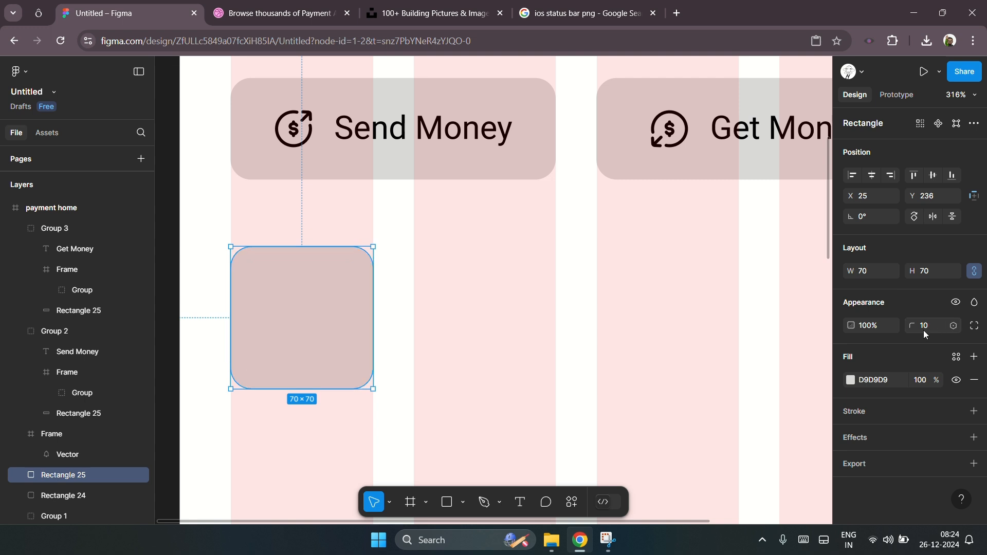
{"action": "key", "text": "Escape"}
{"action": "left_click", "coordinate": [332, 304]}
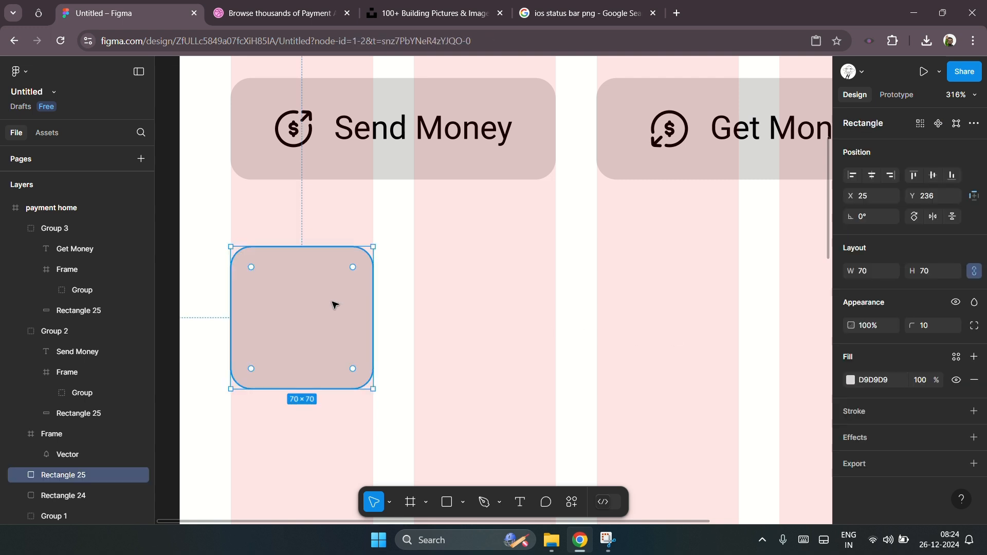
{"action": "left_click_drag", "start_coordinate": [332, 305], "coordinate": [492, 324]}
{"action": "scroll", "coordinate": [291, 316], "scroll_direction": "down", "scroll_amount": 3}
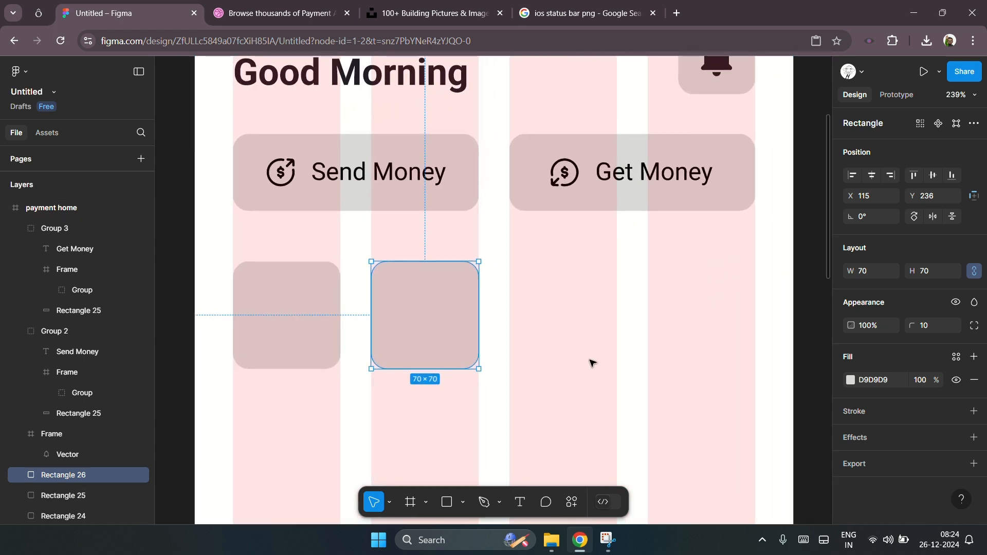
{"action": "key", "text": "ctrl+d"}
{"action": "key", "text": "ctrl+d"}
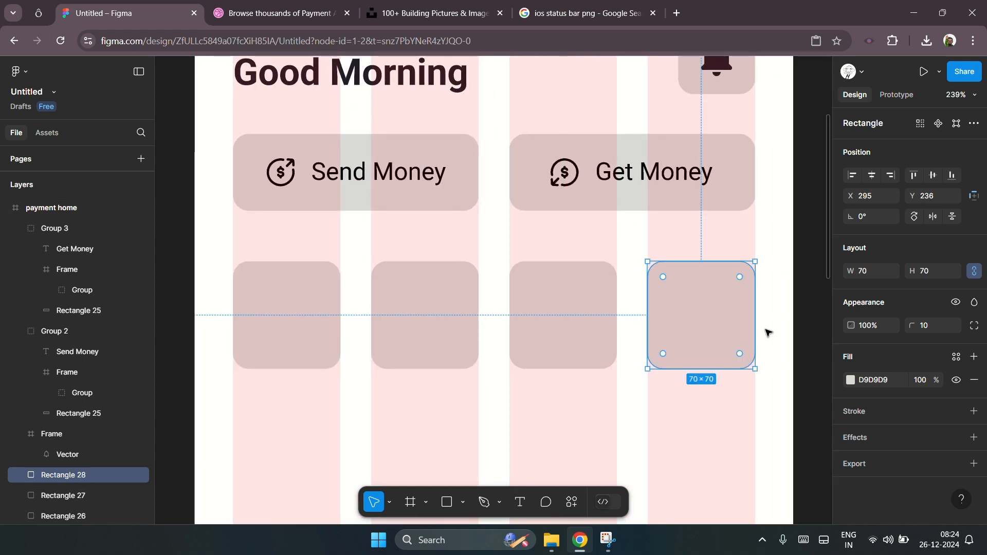
{"action": "left_click", "coordinate": [796, 306]}
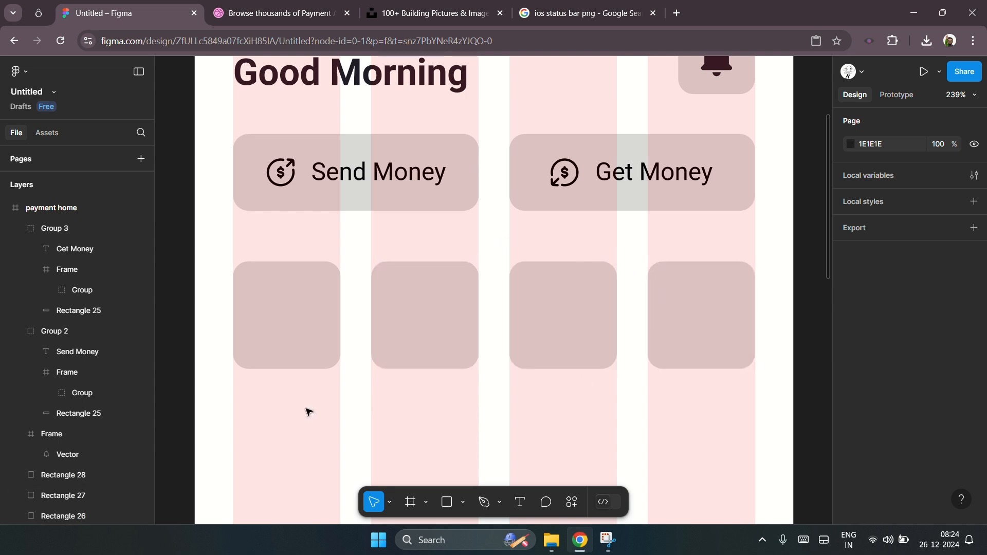
Step: Add a "Scan" text label below the first icon square and set its font size to 12
{"action": "scroll", "coordinate": [346, 392], "scroll_direction": "up", "scroll_amount": 1}
{"action": "scroll", "coordinate": [346, 392], "scroll_direction": "up", "scroll_amount": 1}
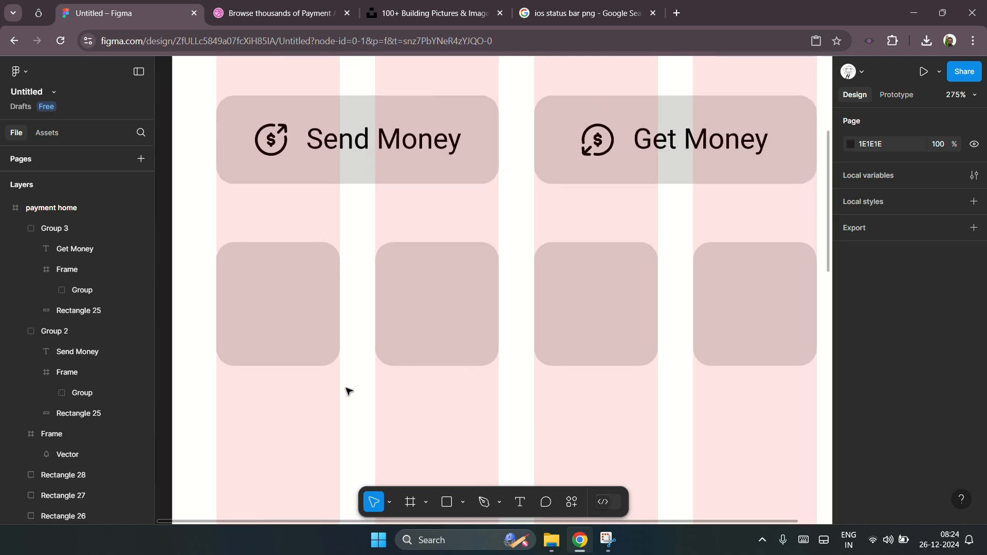
{"action": "key", "text": "t"}
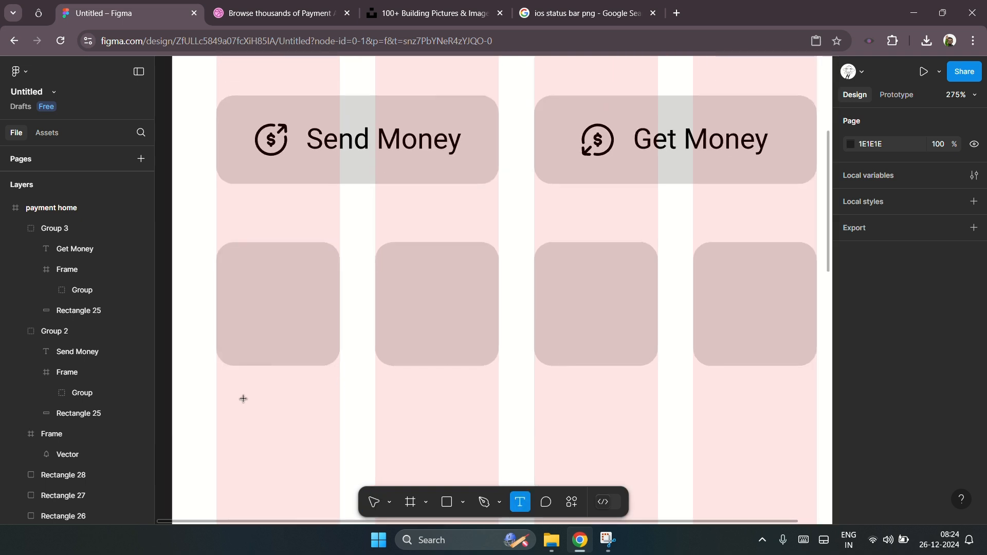
{"action": "left_click", "coordinate": [242, 401]}
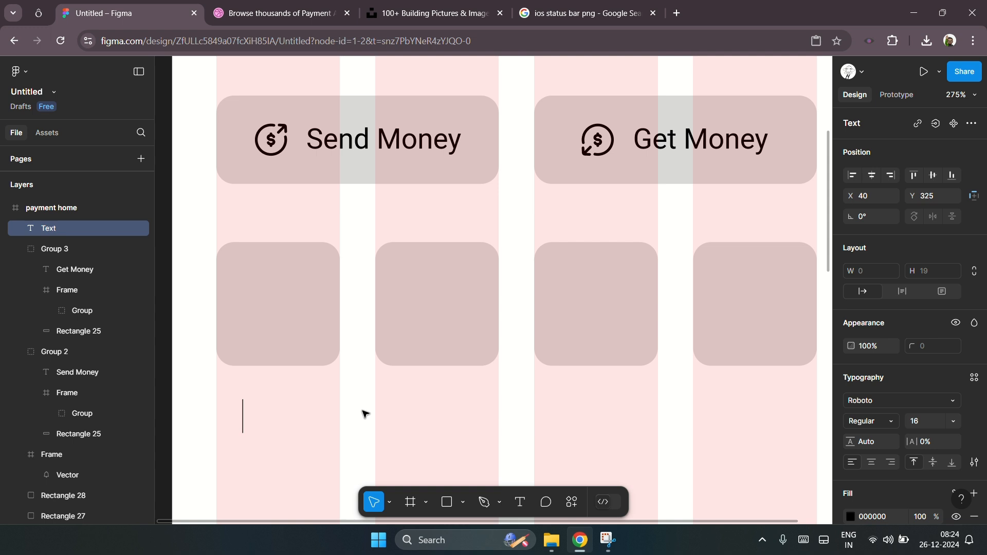
{"action": "type", "text": "S"}
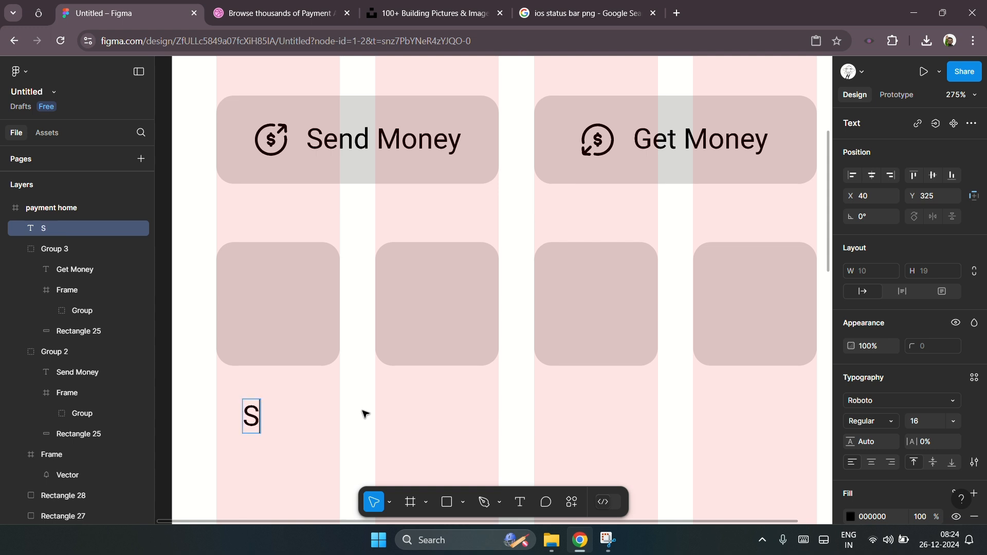
{"action": "type", "text": "can"}
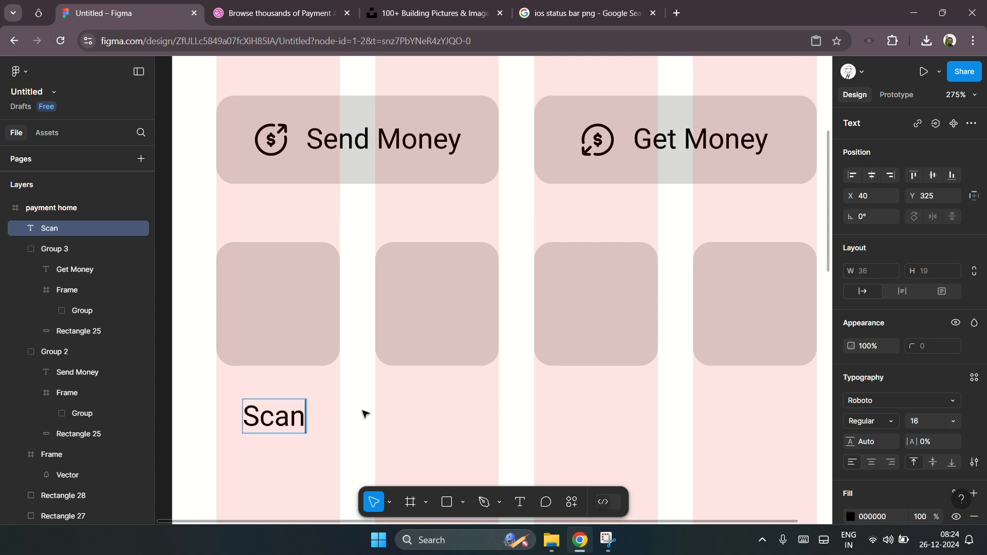
{"action": "key", "text": "Escape"}
{"action": "left_click", "coordinate": [921, 422]}
{"action": "type", "text": "12"}
{"action": "left_click", "coordinate": [445, 451]}
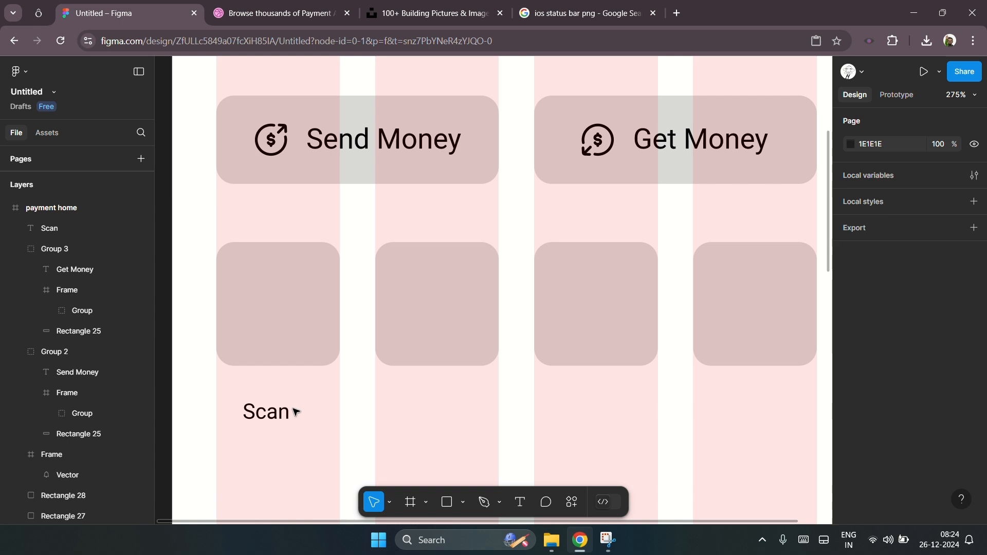
Step: Edit the label text to read "Scan & Pay"
{"action": "left_click", "coordinate": [266, 417]}
{"action": "key", "text": "Return"}
{"action": "key", "text": "Right"}
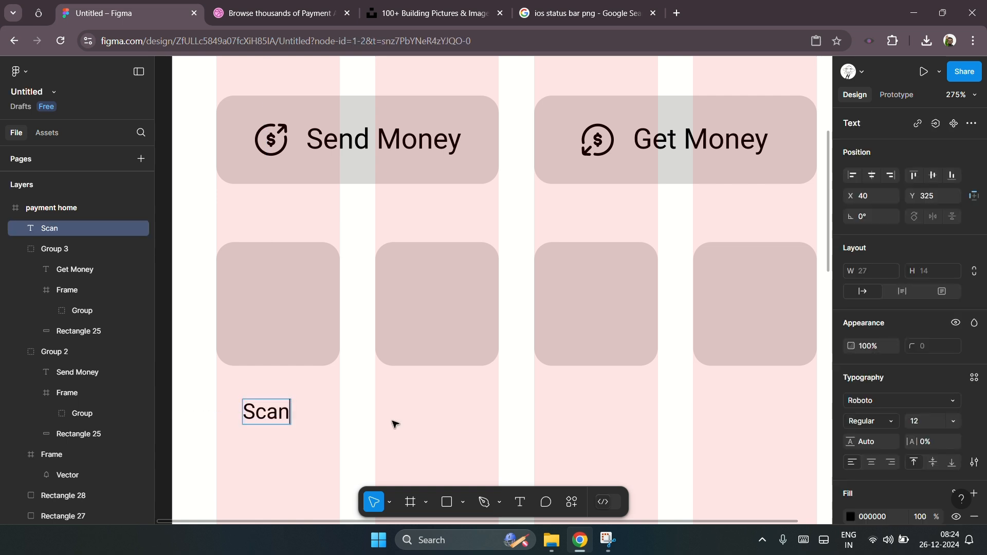
{"action": "type", "text": "& Pay"}
{"action": "key", "text": "Escape"}
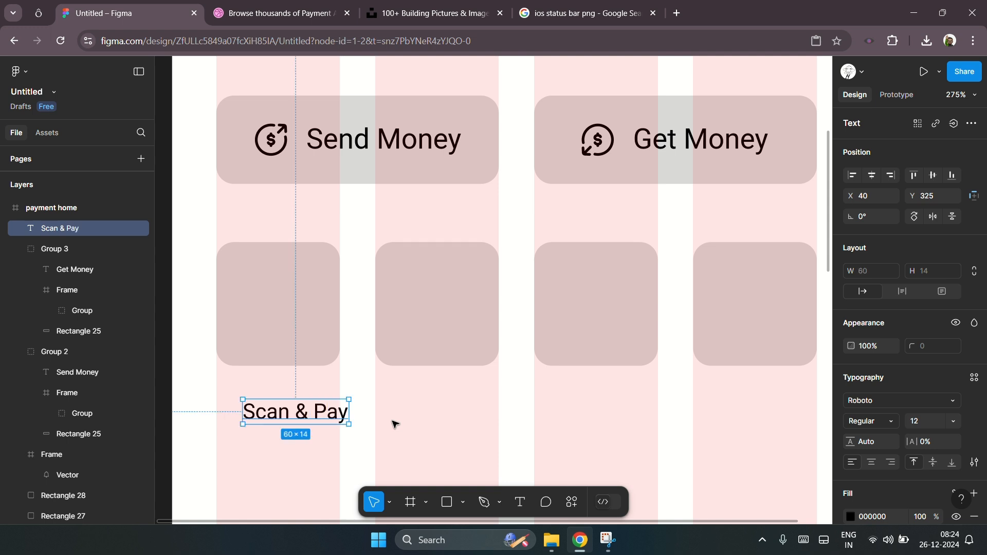
Step: Move the Scan & Pay label up under the first square and center it horizontally with the square
{"action": "left_click_drag", "start_coordinate": [326, 409], "coordinate": [302, 395]}
{"action": "left_click", "coordinate": [305, 343], "text": "shift"}
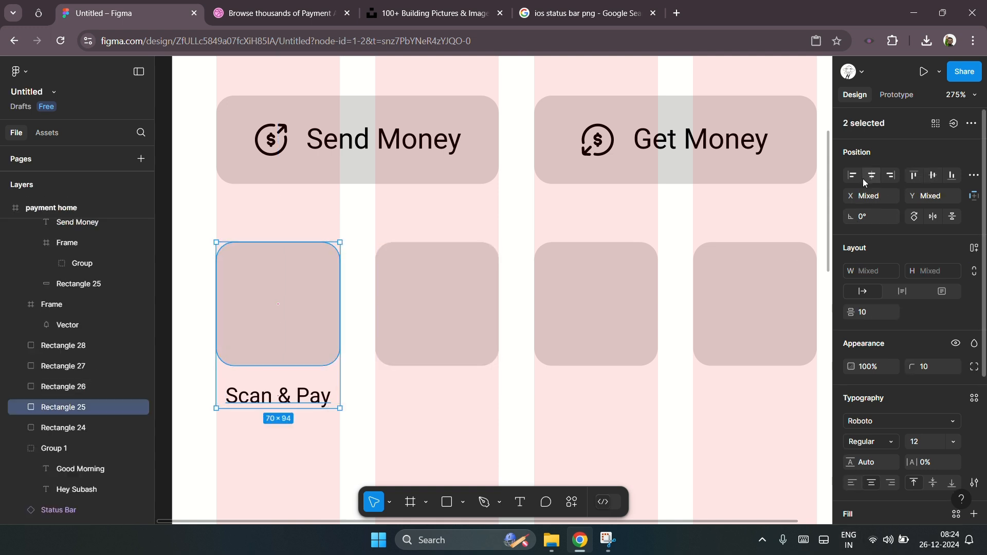
{"action": "left_click", "coordinate": [360, 399]}
Step: Duplicate the label under the second square and change its text to "Bank Transfer"
{"action": "left_click_drag", "start_coordinate": [326, 396], "coordinate": [468, 397], "text": "alt"}
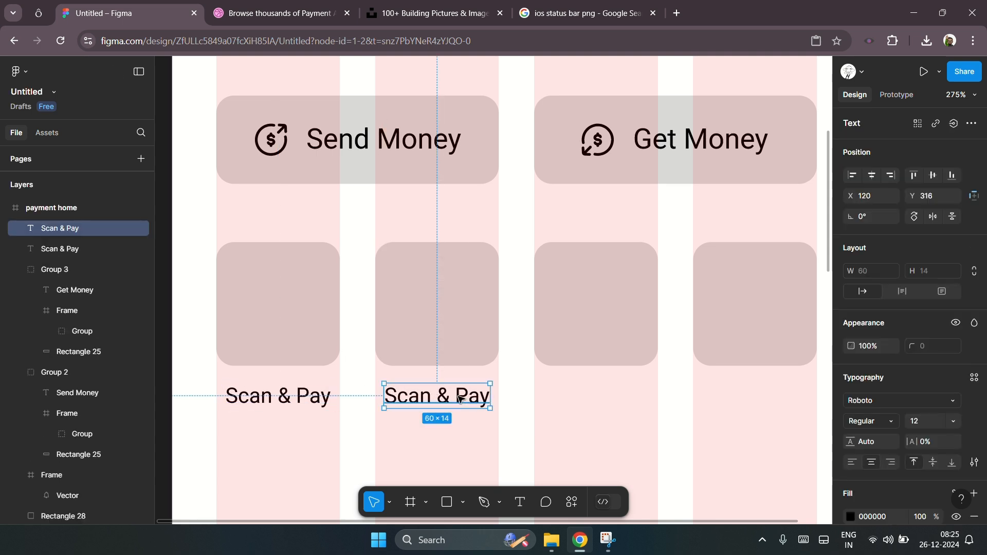
{"action": "key", "text": "Return"}
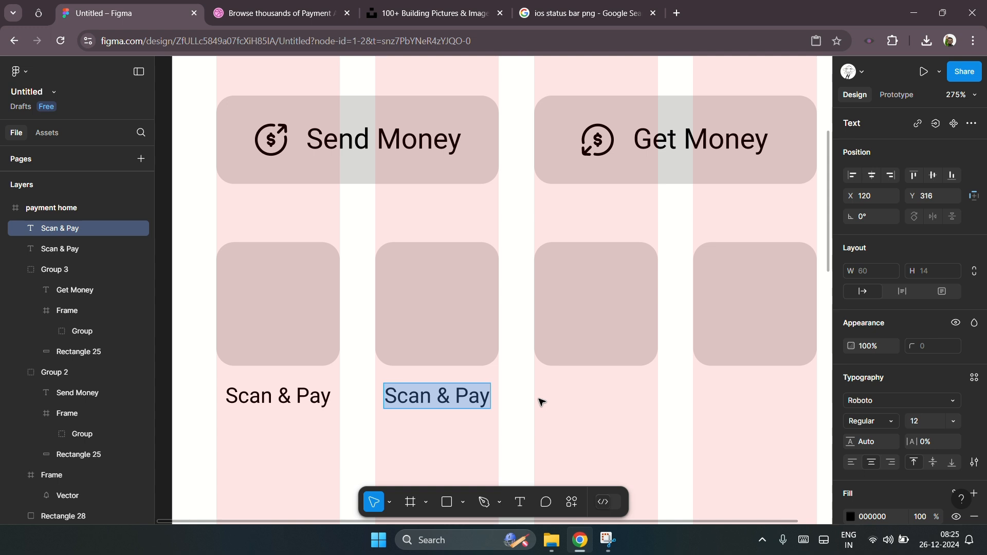
{"action": "type", "text": "Bank T"}
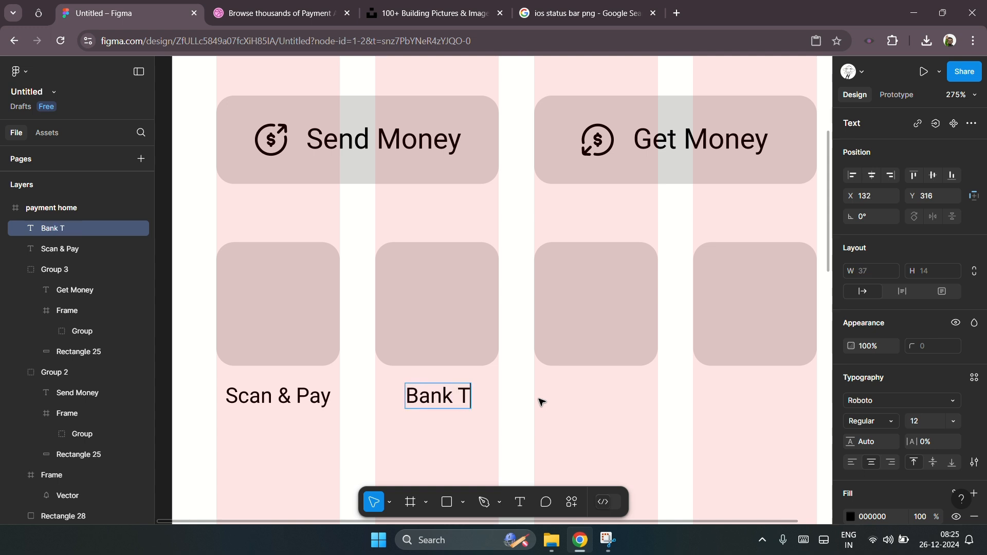
{"action": "type", "text": "ransfer"}
{"action": "key", "text": "Escape"}
Step: Duplicate the label under the third square and change its text to "Recharge"
{"action": "left_click_drag", "start_coordinate": [477, 398], "coordinate": [632, 397]}
{"action": "key", "text": "Escape"}
{"action": "left_click", "coordinate": [636, 395]}
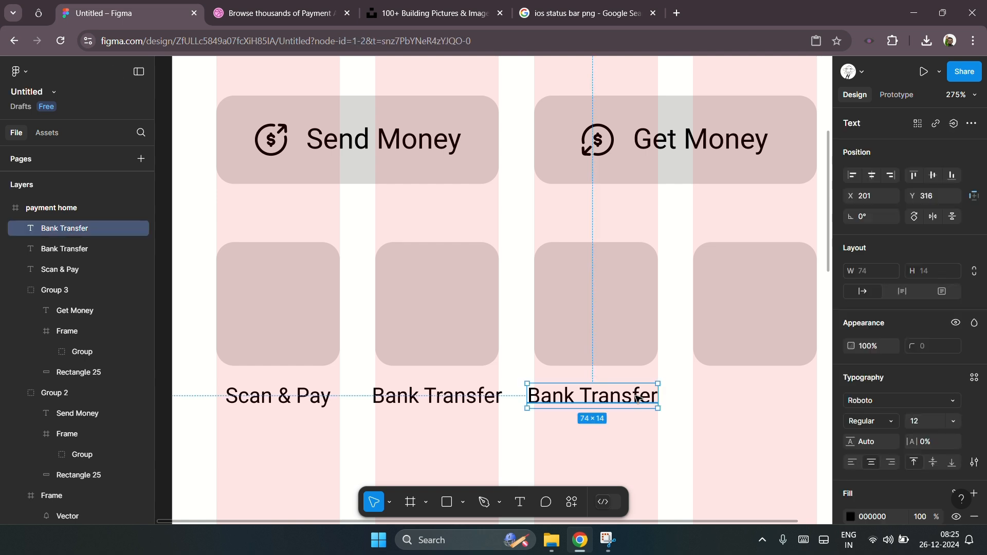
{"action": "double_click", "coordinate": [632, 398]}
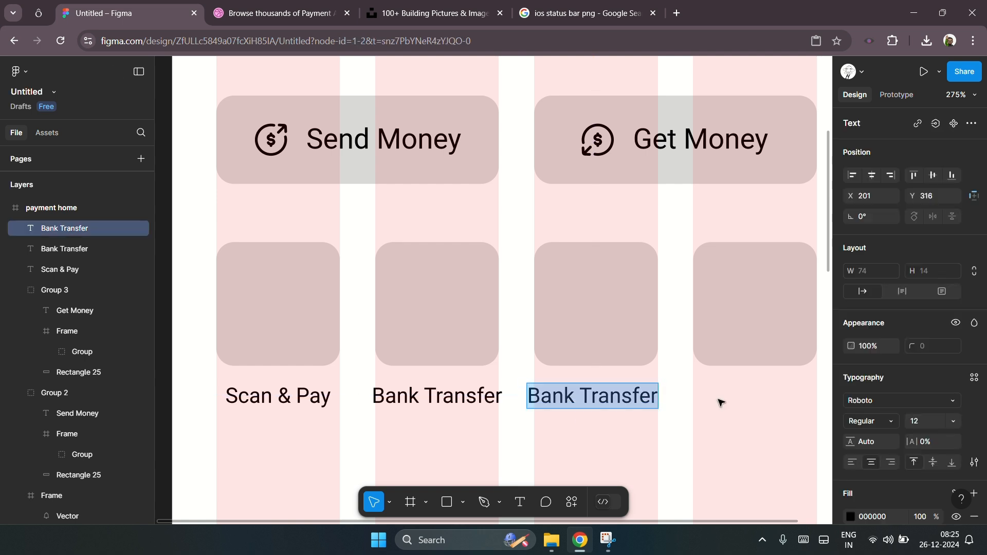
{"action": "type", "text": "Recharge"}
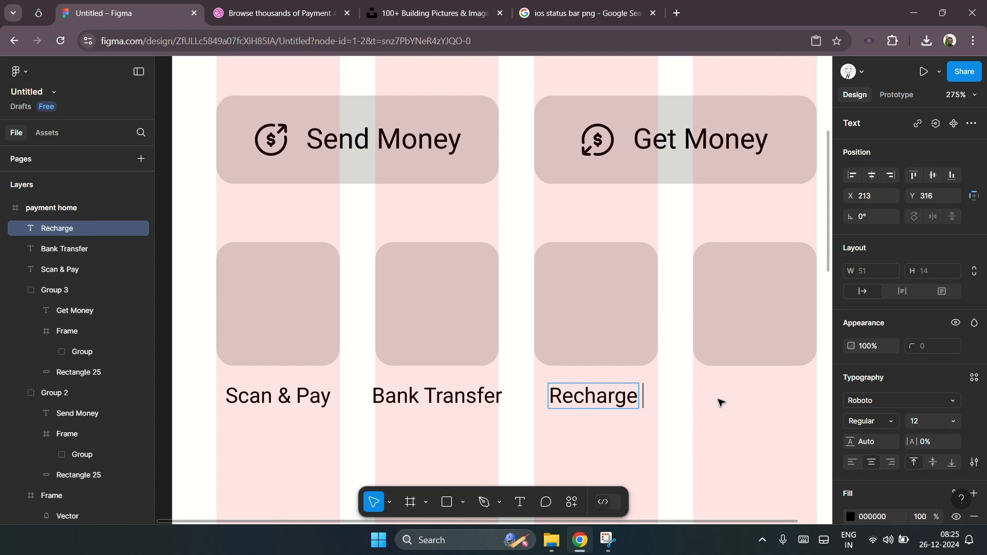
{"action": "key", "text": "BackSpace"}
{"action": "key", "text": "Escape"}
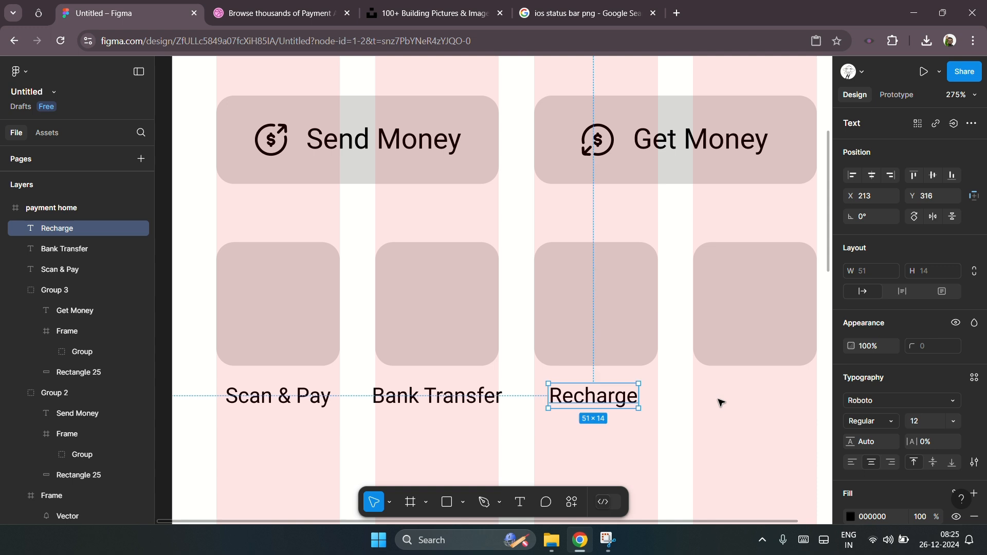
Step: Duplicate the Recharge label under the fourth square and open its text for editing
{"action": "left_click_drag", "start_coordinate": [636, 403], "coordinate": [773, 396]}
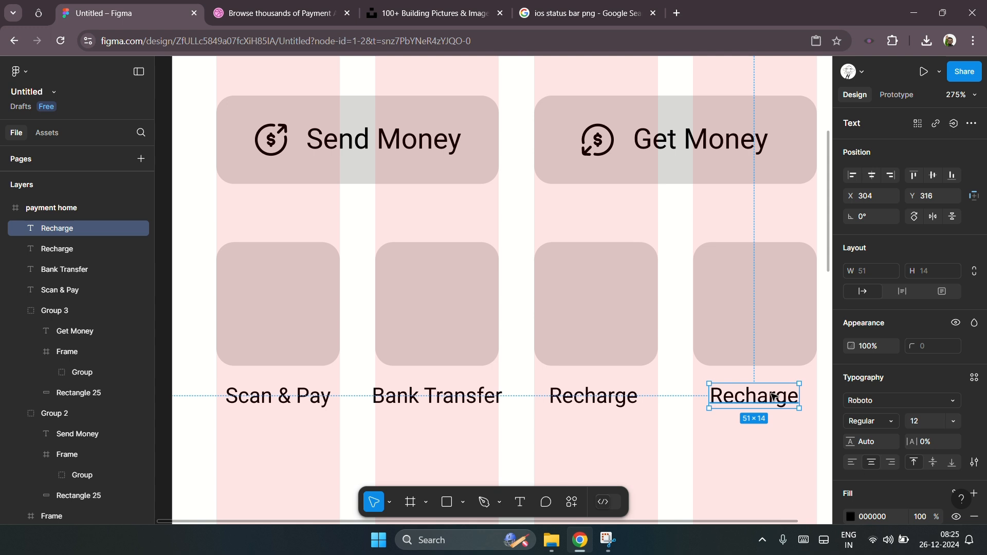
{"action": "double_click", "coordinate": [773, 396]}
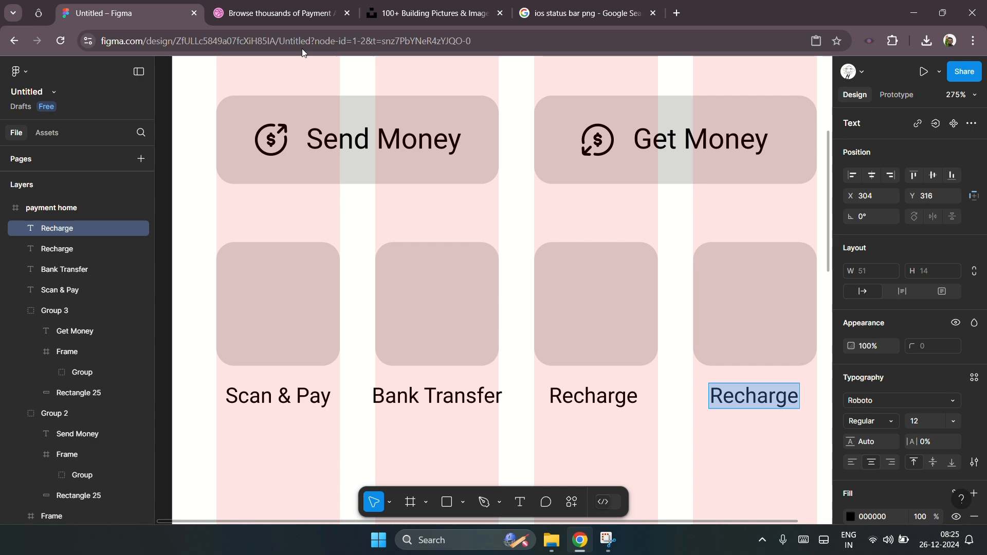
Step: Switch to the Dribbble tab and examine the Finance Mobile App shot for home screen reference
{"action": "left_click", "coordinate": [278, 15]}
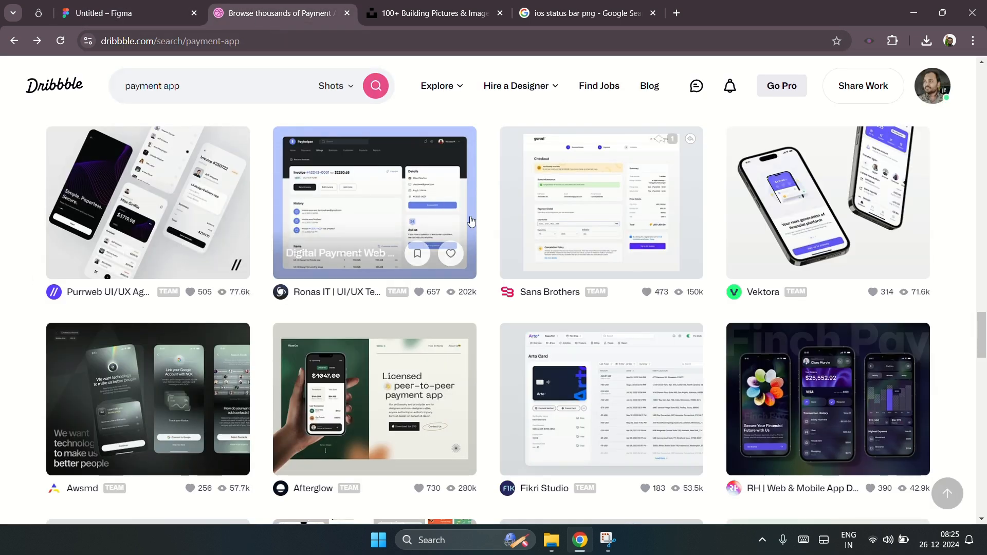
{"action": "scroll", "coordinate": [823, 319], "scroll_direction": "up", "scroll_amount": 5}
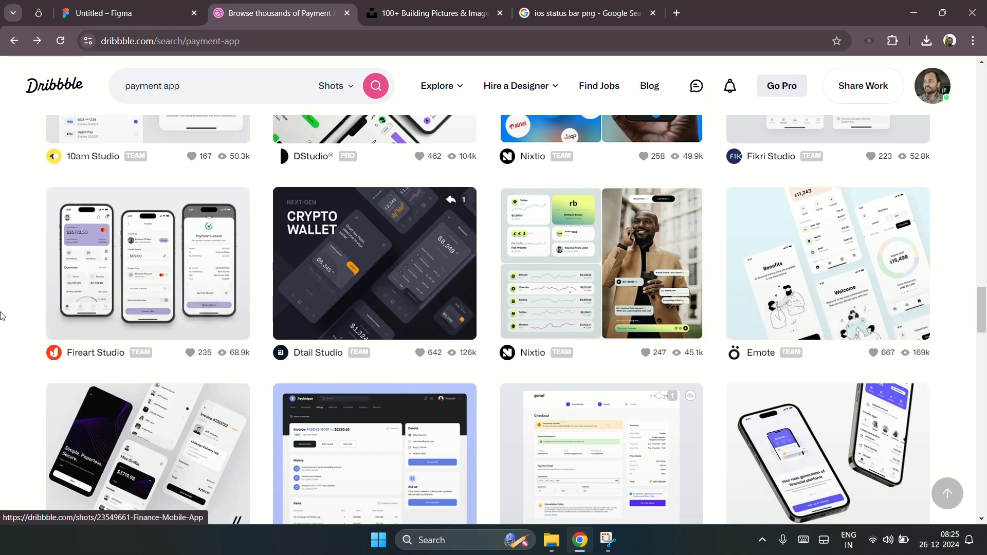
{"action": "left_click", "coordinate": [193, 238]}
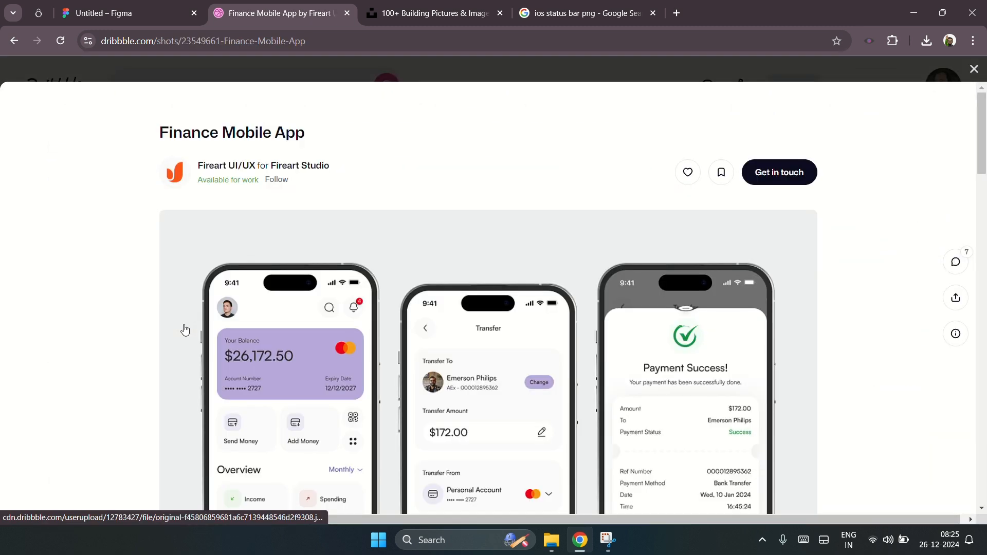
{"action": "scroll", "coordinate": [569, 411], "scroll_direction": "down", "scroll_amount": 1}
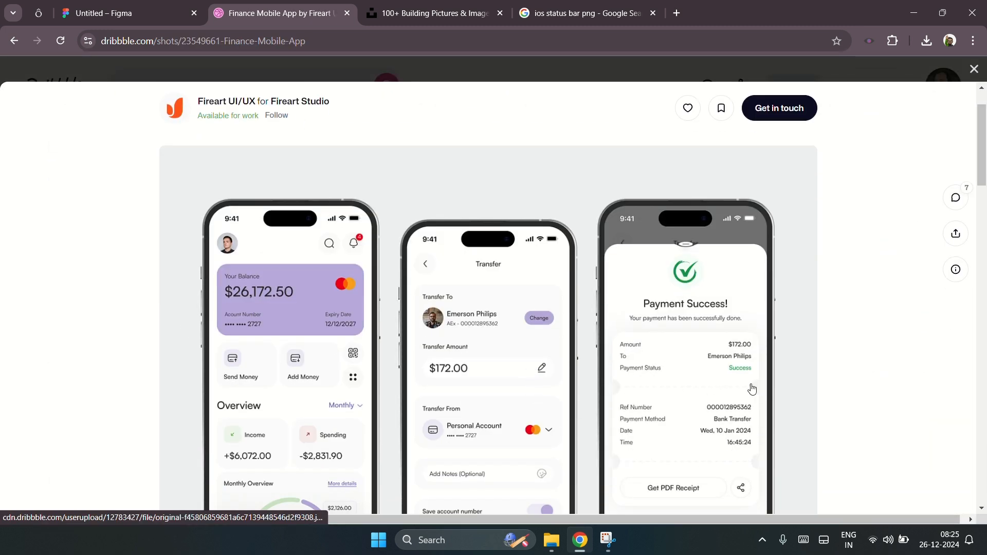
{"action": "scroll", "coordinate": [877, 370], "scroll_direction": "down", "scroll_amount": 2}
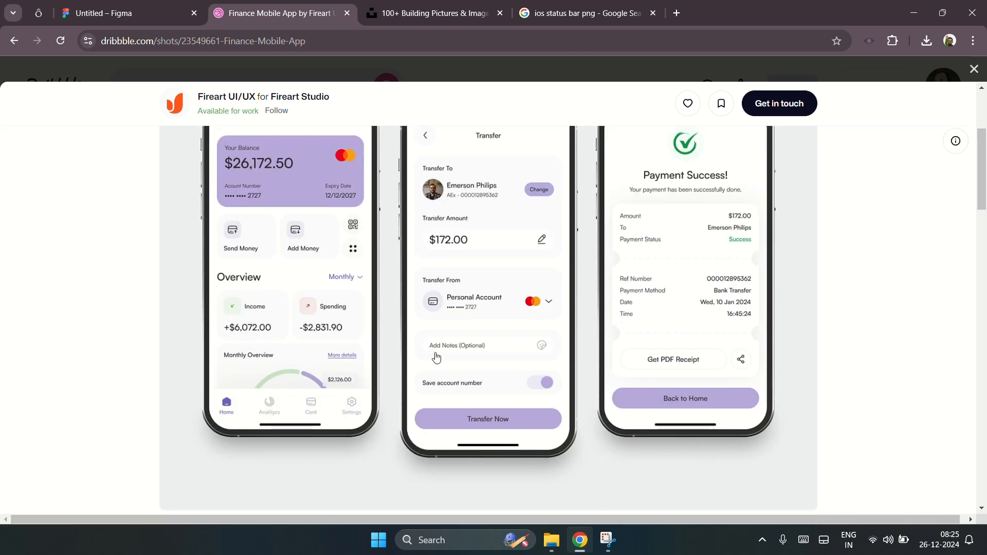
{"action": "scroll", "coordinate": [545, 350], "scroll_direction": "up", "scroll_amount": 3}
{"action": "left_click", "coordinate": [975, 68]}
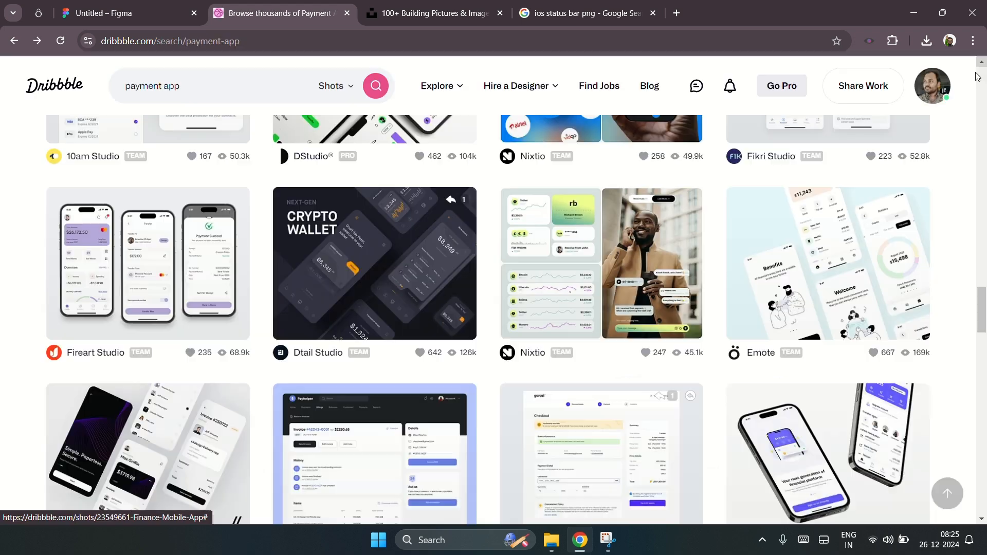
Step: Browse more Dribbble payment app shots, examining the Digital Banking and Fintech application designs
{"action": "scroll", "coordinate": [52, 348], "scroll_direction": "up", "scroll_amount": 4}
{"action": "scroll", "coordinate": [3, 327], "scroll_direction": "up", "scroll_amount": 4}
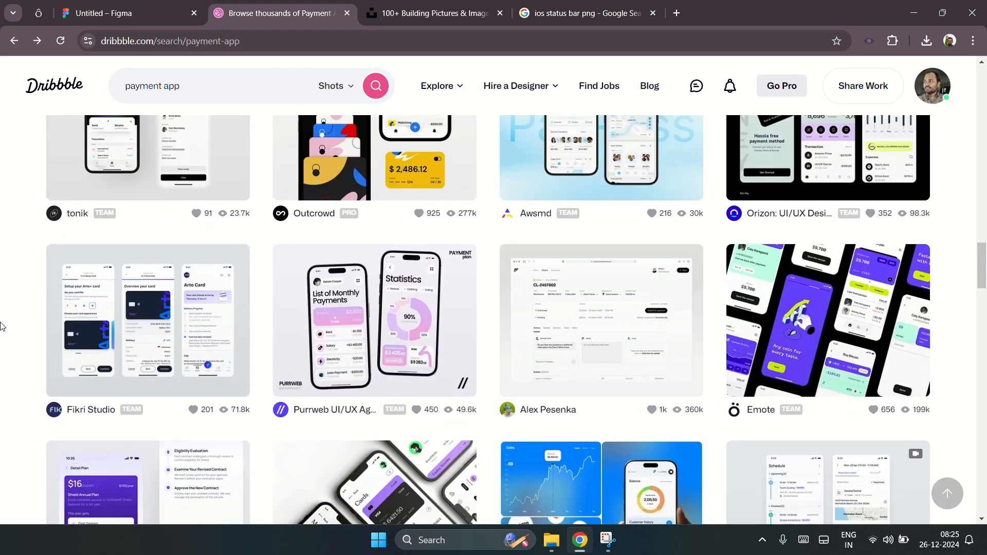
{"action": "scroll", "coordinate": [40, 317], "scroll_direction": "up", "scroll_amount": 5}
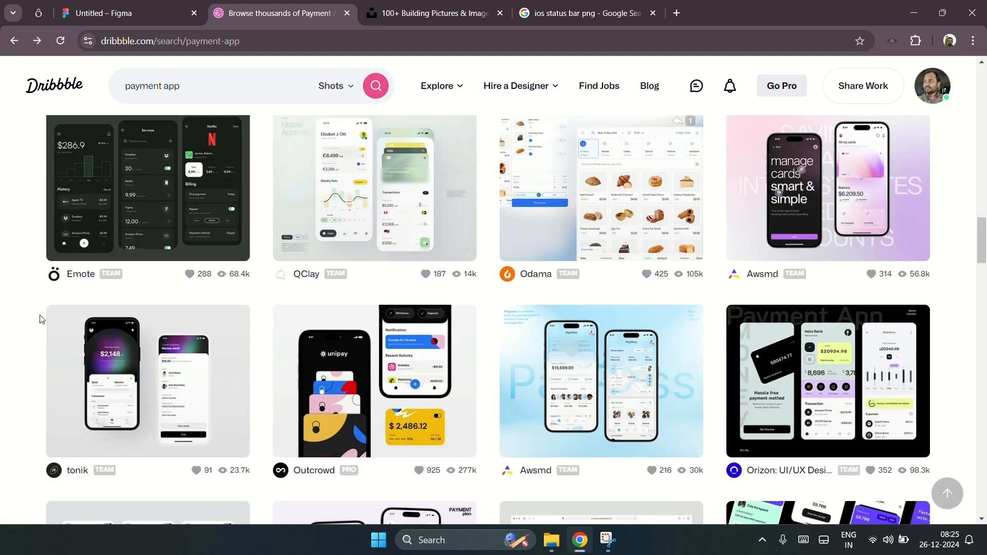
{"action": "scroll", "coordinate": [42, 340], "scroll_direction": "up", "scroll_amount": 5}
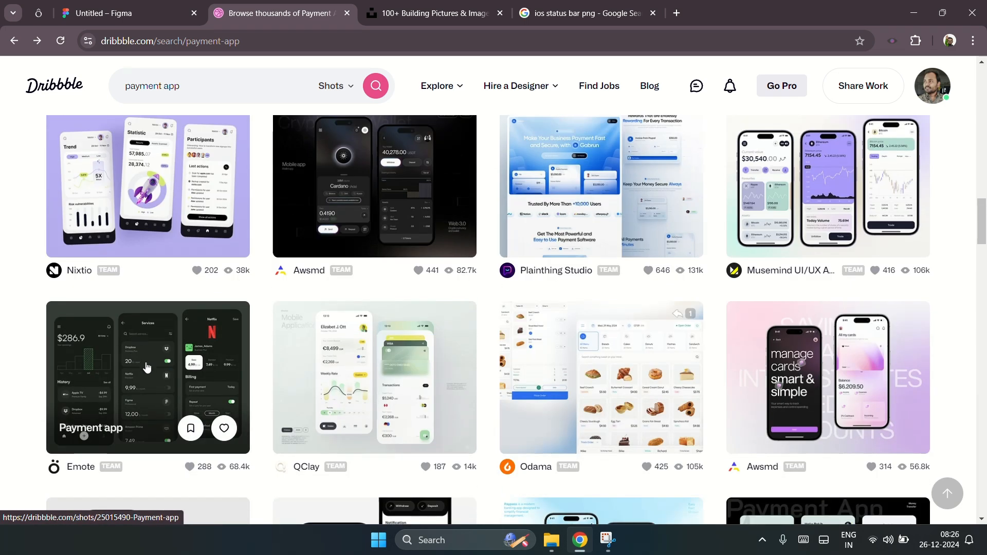
{"action": "left_click", "coordinate": [378, 375]}
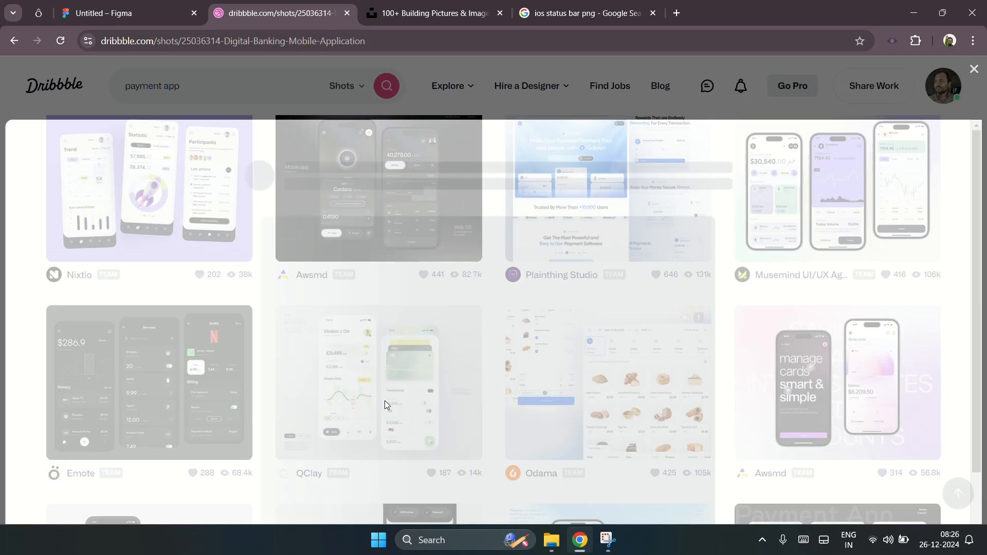
{"action": "scroll", "coordinate": [189, 359], "scroll_direction": "down", "scroll_amount": 10}
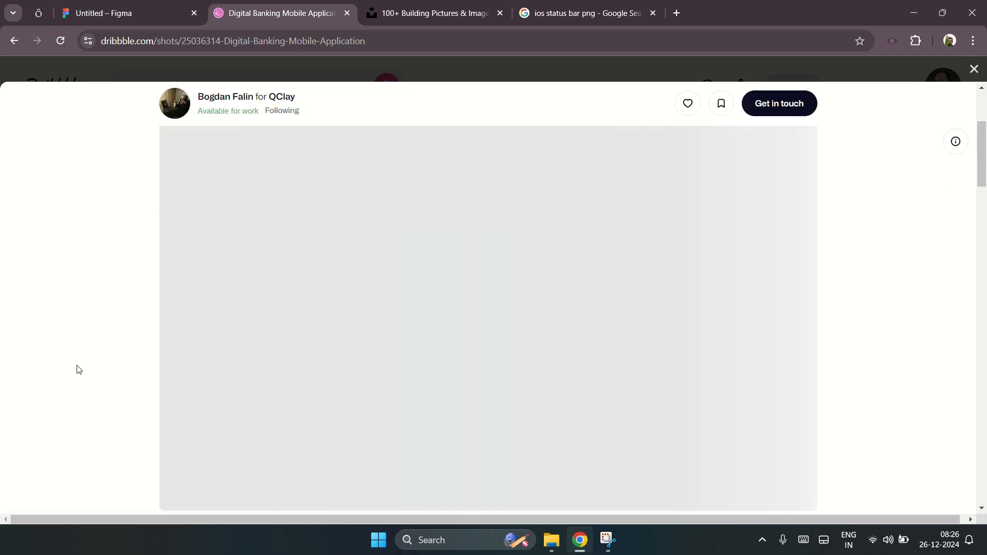
{"action": "scroll", "coordinate": [114, 353], "scroll_direction": "up", "scroll_amount": 4}
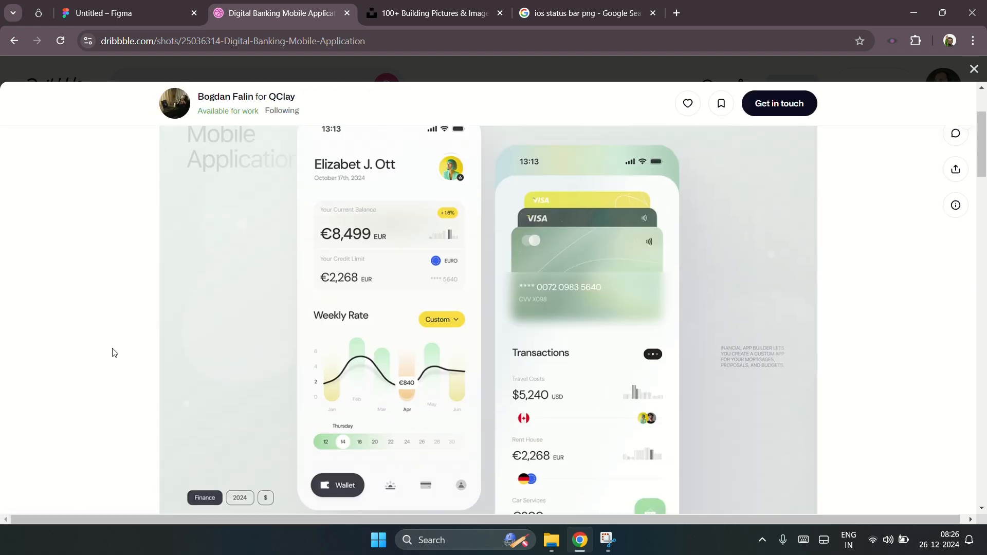
{"action": "scroll", "coordinate": [114, 353], "scroll_direction": "up", "scroll_amount": 3}
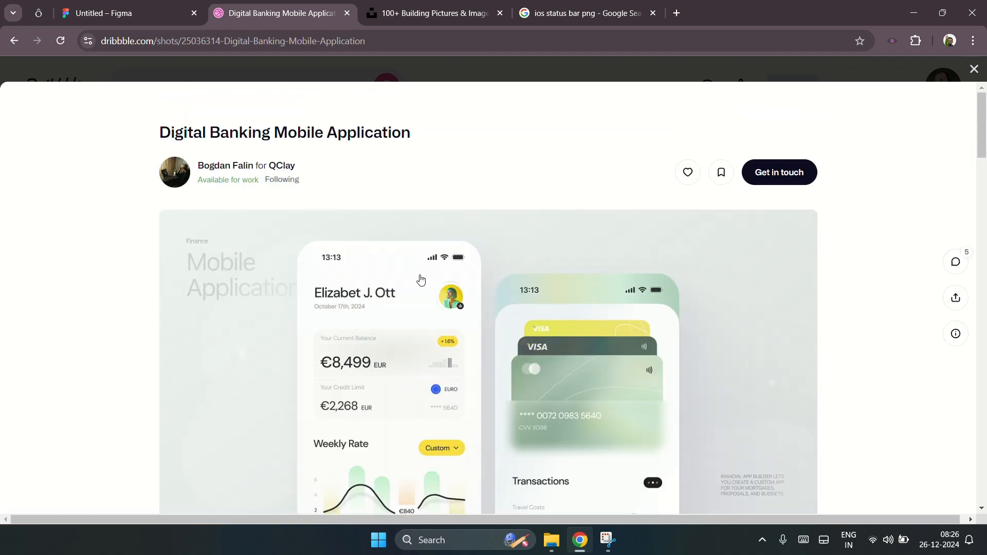
{"action": "left_click", "coordinate": [974, 69]}
{"action": "scroll", "coordinate": [855, 372], "scroll_direction": "up", "scroll_amount": 2}
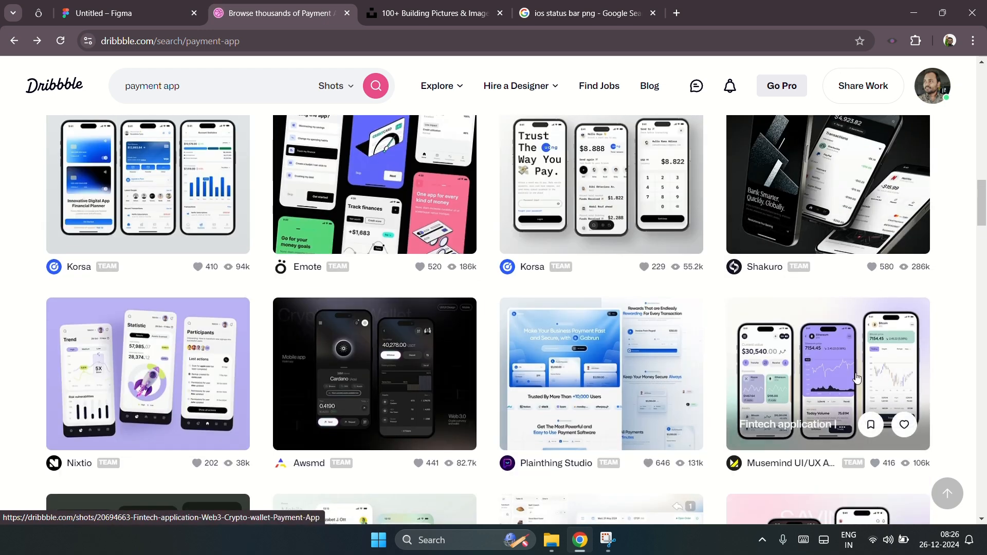
{"action": "left_click", "coordinate": [856, 373]}
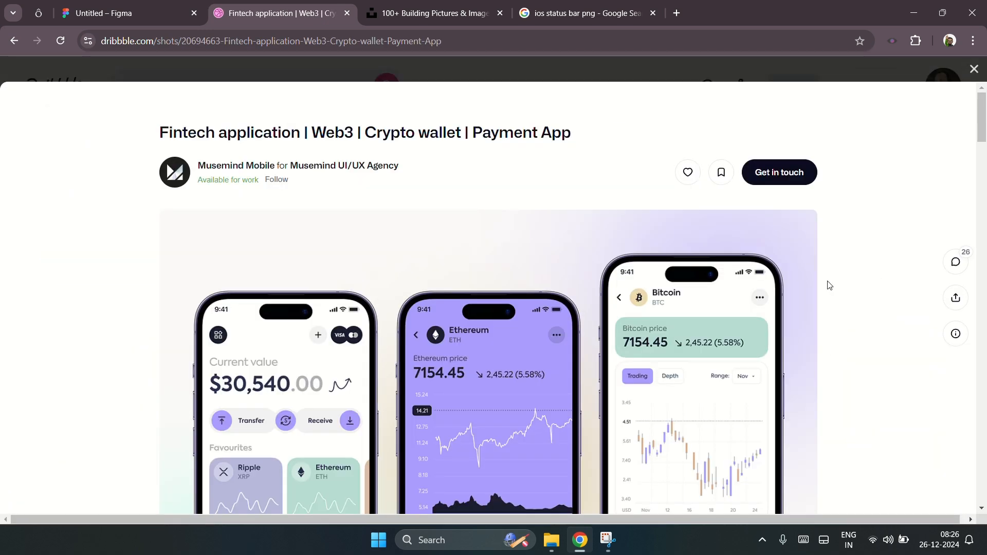
{"action": "scroll", "coordinate": [828, 284], "scroll_direction": "down", "scroll_amount": 2}
{"action": "scroll", "coordinate": [828, 285], "scroll_direction": "down", "scroll_amount": 2}
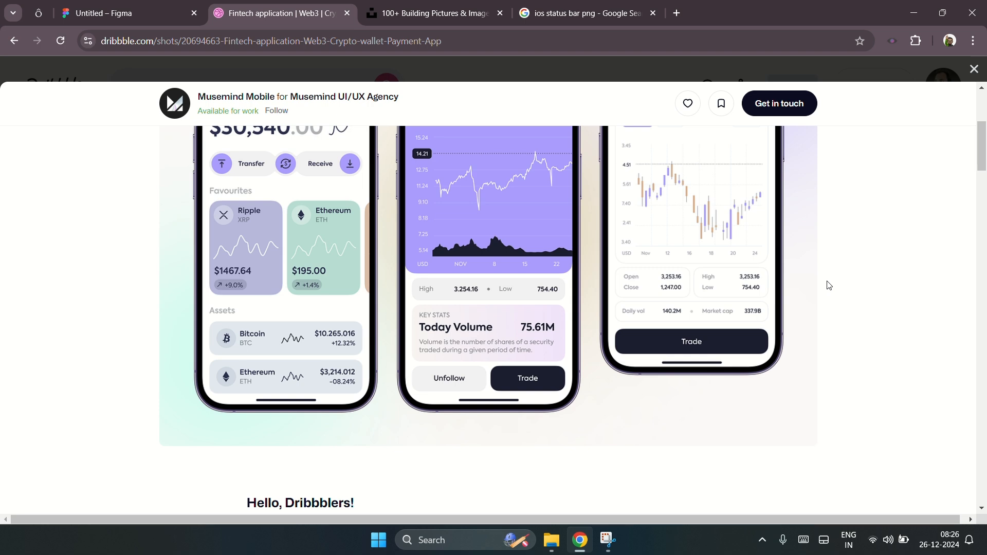
Step: Examine the Dribbble Payment App shot for home screen layout reference and return to the Figma design tab
{"action": "scroll", "coordinate": [829, 284], "scroll_direction": "up", "scroll_amount": 3}
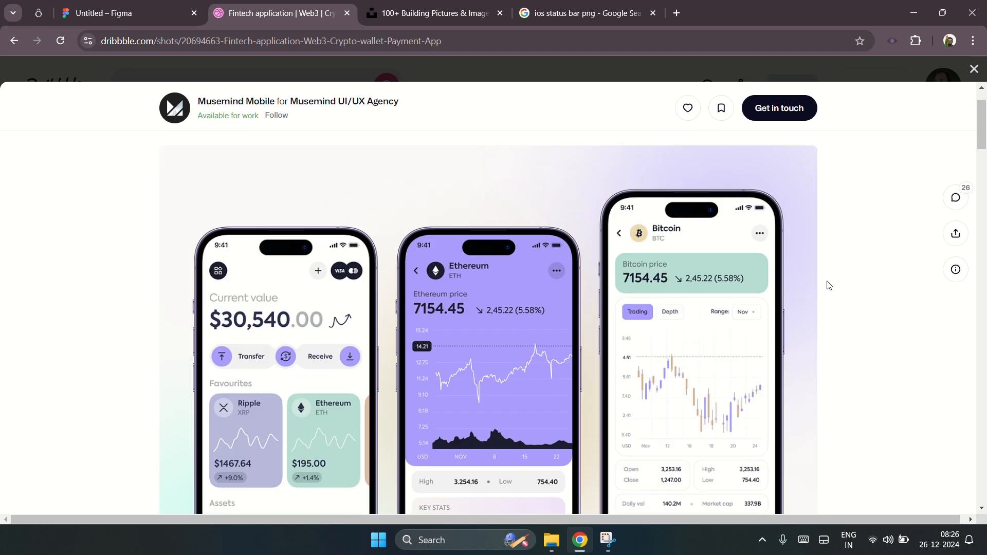
{"action": "key", "text": "Escape"}
{"action": "scroll", "coordinate": [909, 253], "scroll_direction": "up", "scroll_amount": 5}
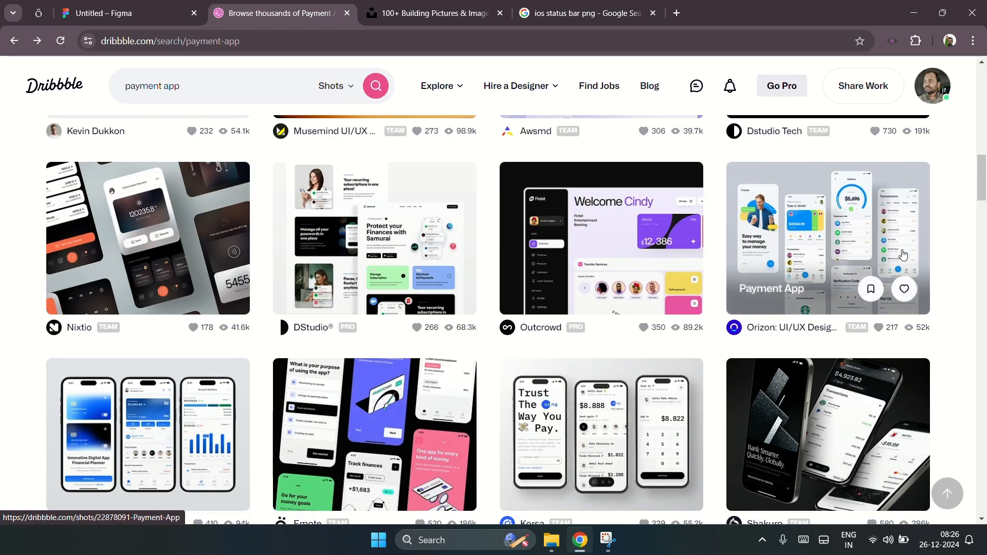
{"action": "left_click", "coordinate": [822, 246]}
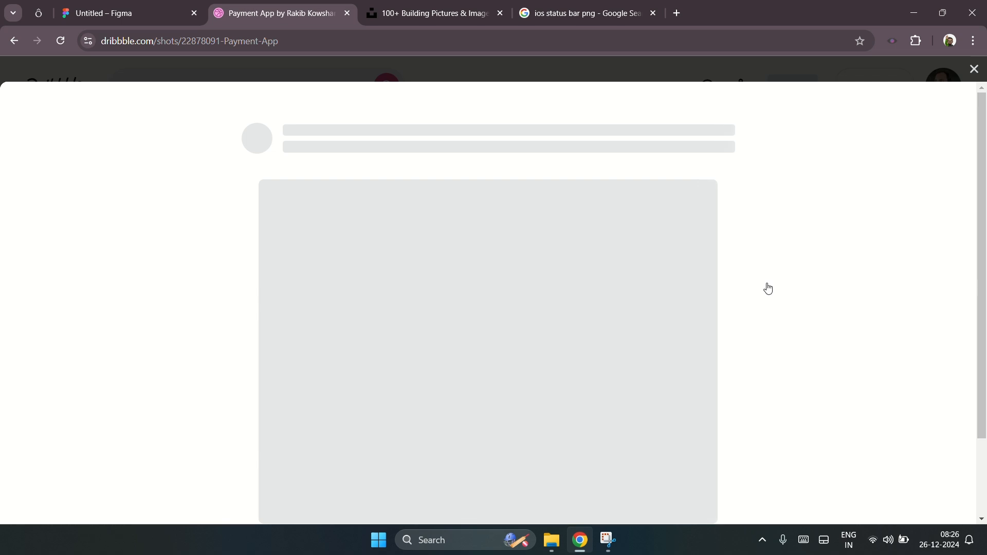
{"action": "scroll", "coordinate": [868, 363], "scroll_direction": "down", "scroll_amount": 2}
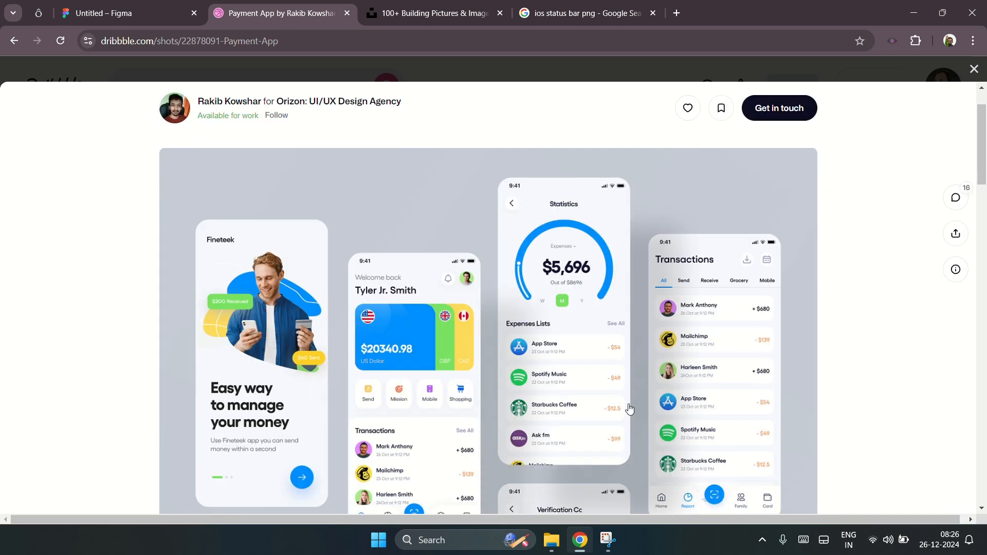
{"action": "scroll", "coordinate": [457, 409], "scroll_direction": "down", "scroll_amount": 1}
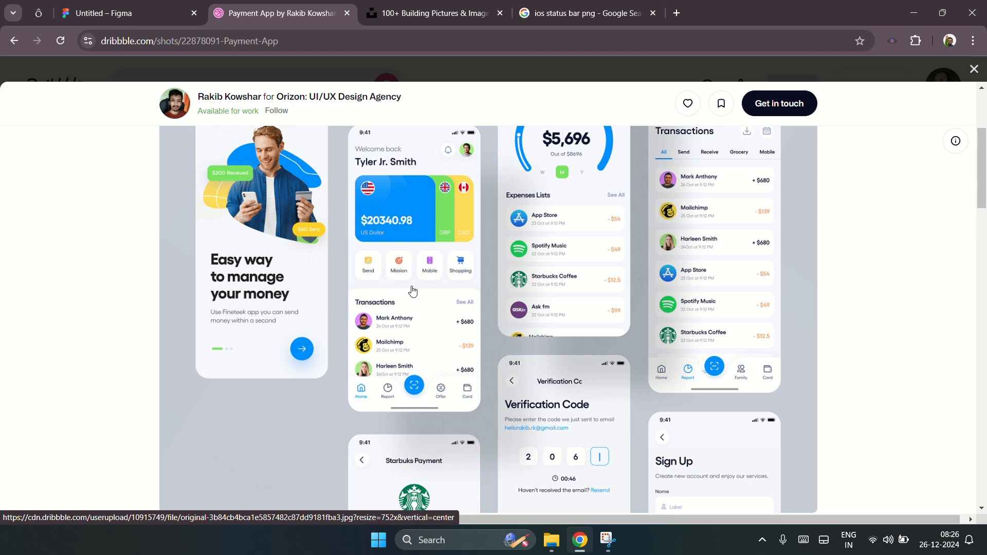
{"action": "scroll", "coordinate": [447, 356], "scroll_direction": "down", "scroll_amount": 2}
{"action": "scroll", "coordinate": [730, 382], "scroll_direction": "up", "scroll_amount": 5}
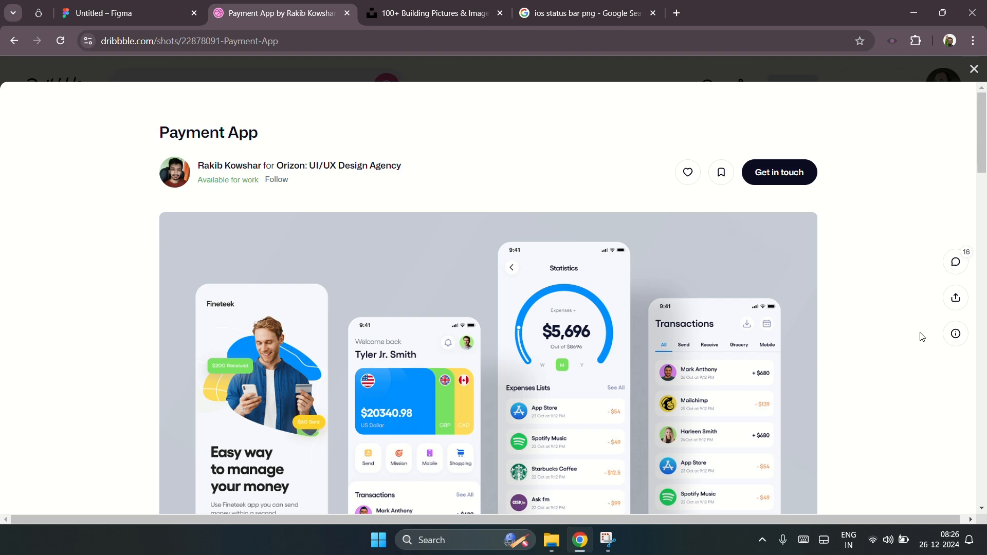
{"action": "left_click", "coordinate": [974, 69]}
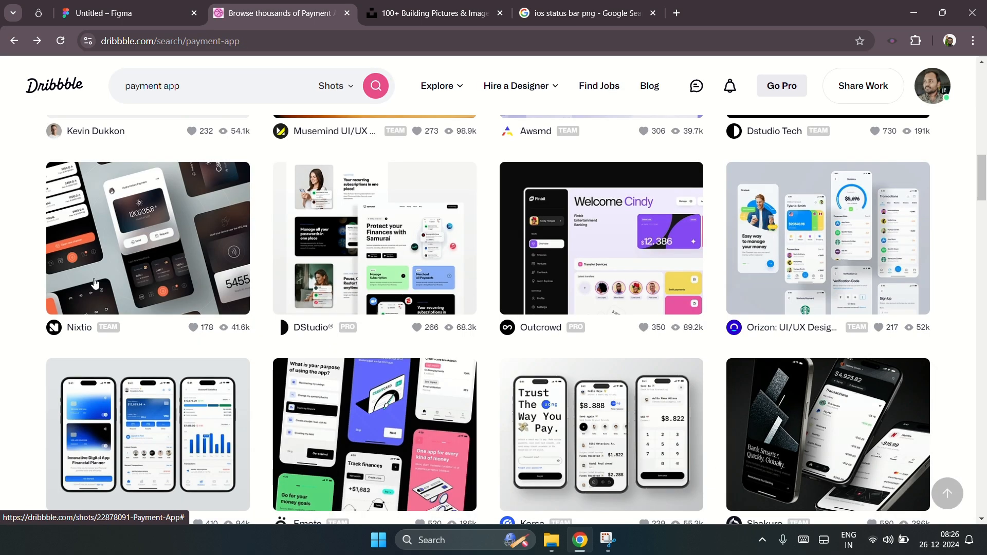
{"action": "scroll", "coordinate": [46, 311], "scroll_direction": "up", "scroll_amount": 10}
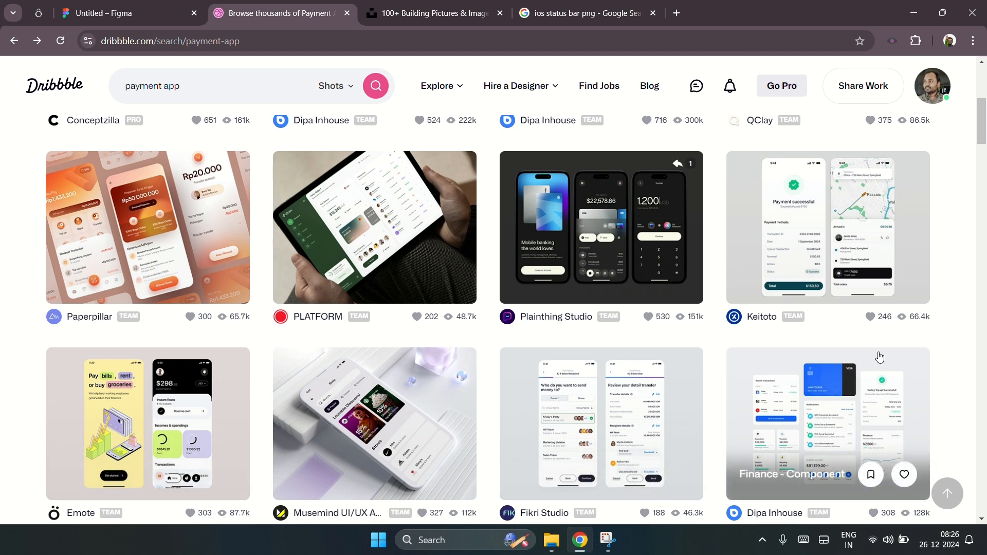
{"action": "scroll", "coordinate": [867, 359], "scroll_direction": "up", "scroll_amount": 1}
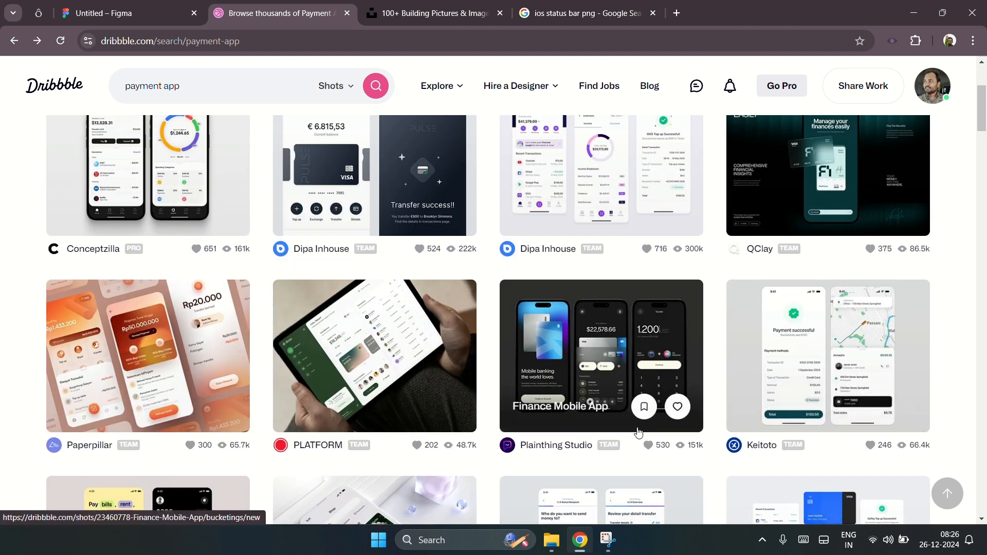
{"action": "left_click", "coordinate": [127, 21]}
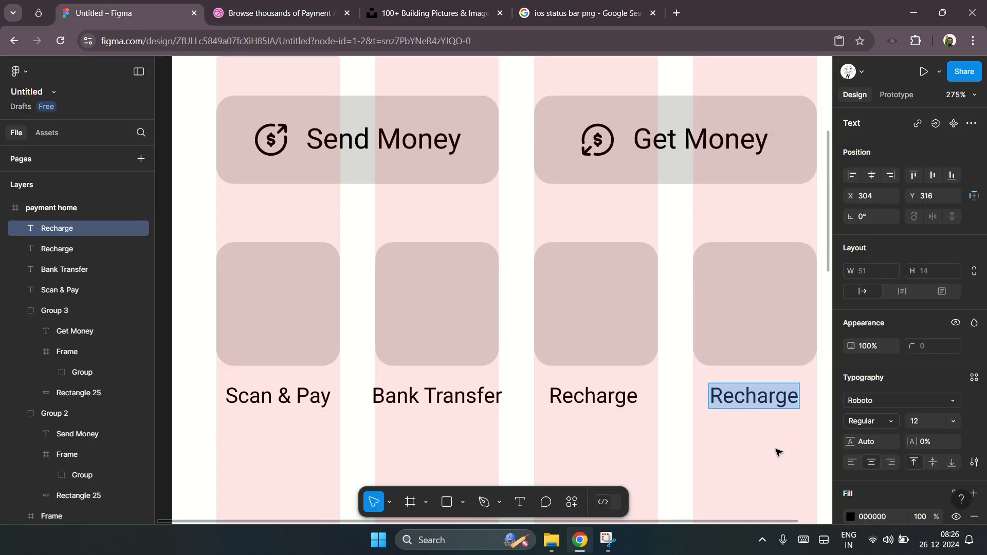
{"action": "scroll", "coordinate": [779, 453], "scroll_direction": "right", "scroll_amount": 2}
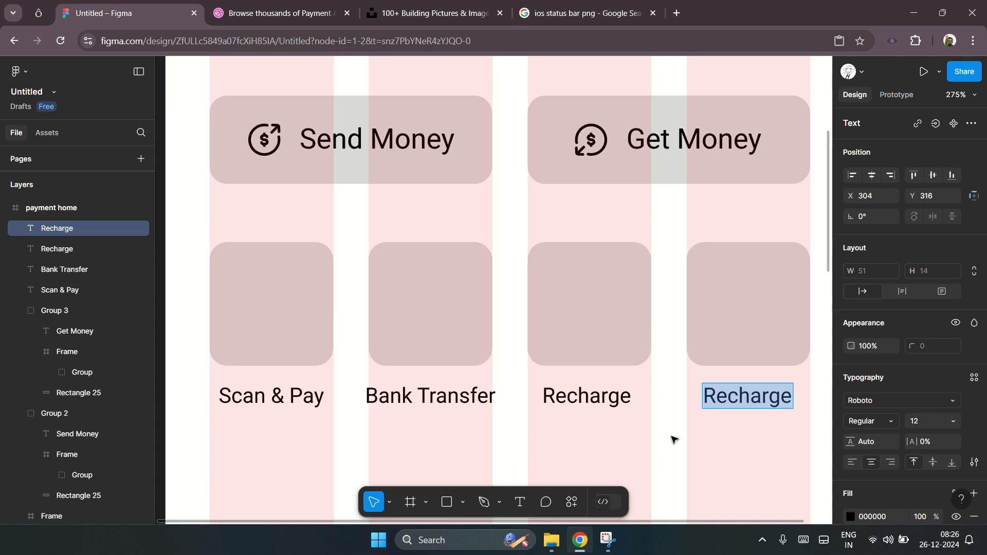
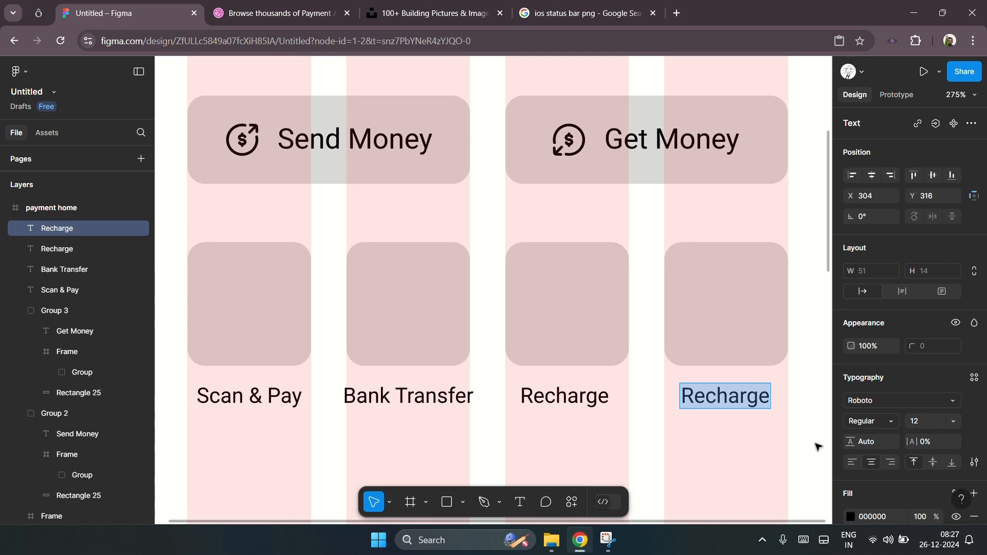
Step: Rename the fourth label to Add Money and finish editing the text
{"action": "type", "text": "Add"}
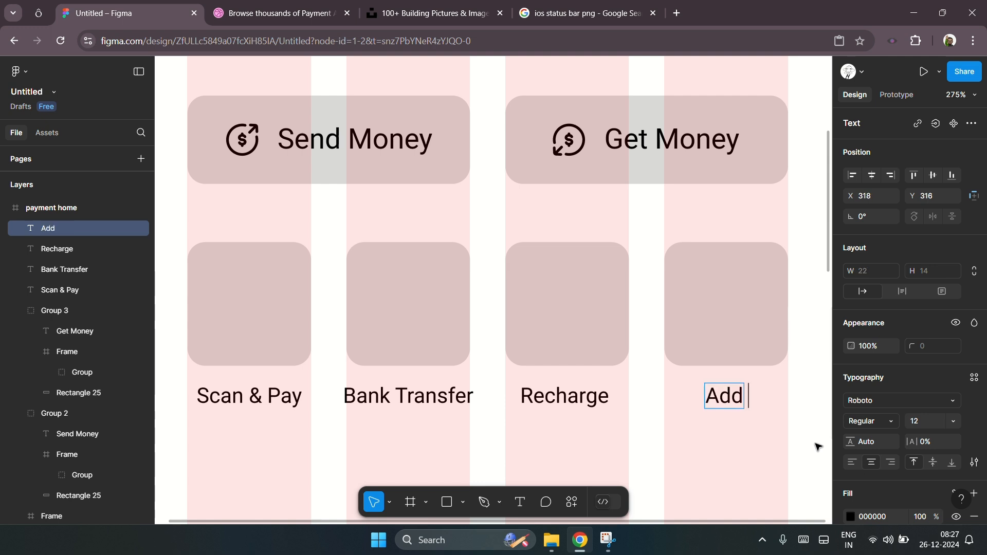
{"action": "type", "text": " Money"}
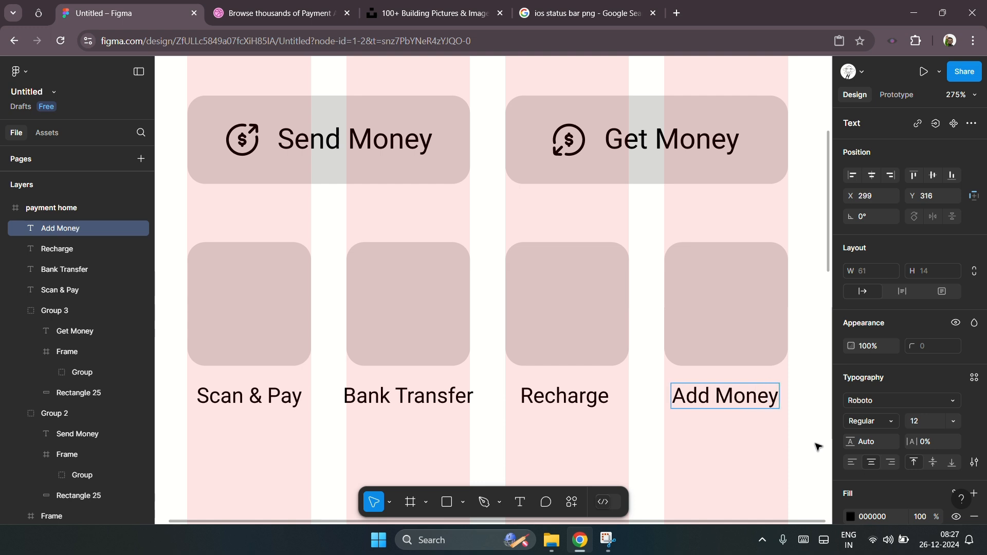
{"action": "key", "text": "Escape"}
{"action": "left_click", "coordinate": [765, 446]}
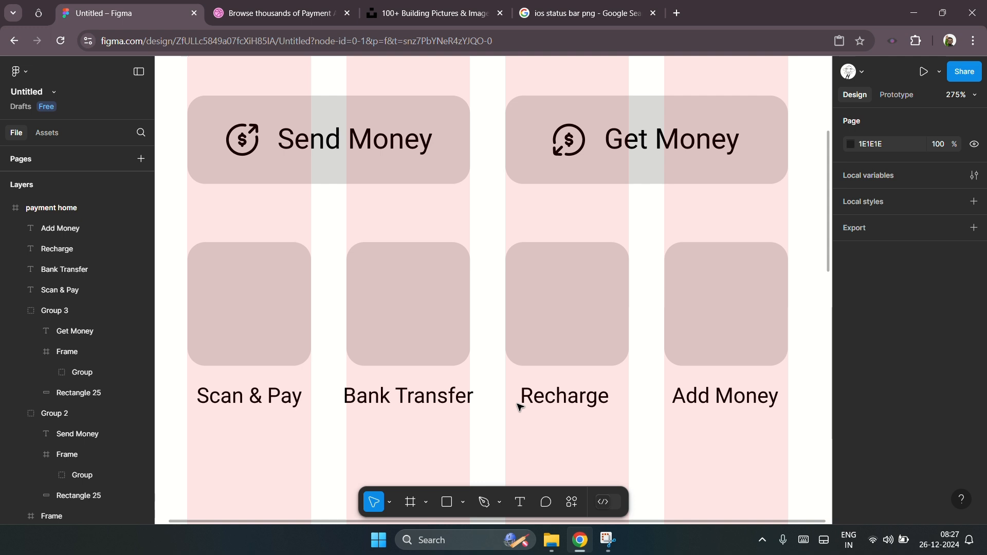
Step: Search the icon library for scan icons and browse the results
{"action": "left_click", "coordinate": [248, 315]}
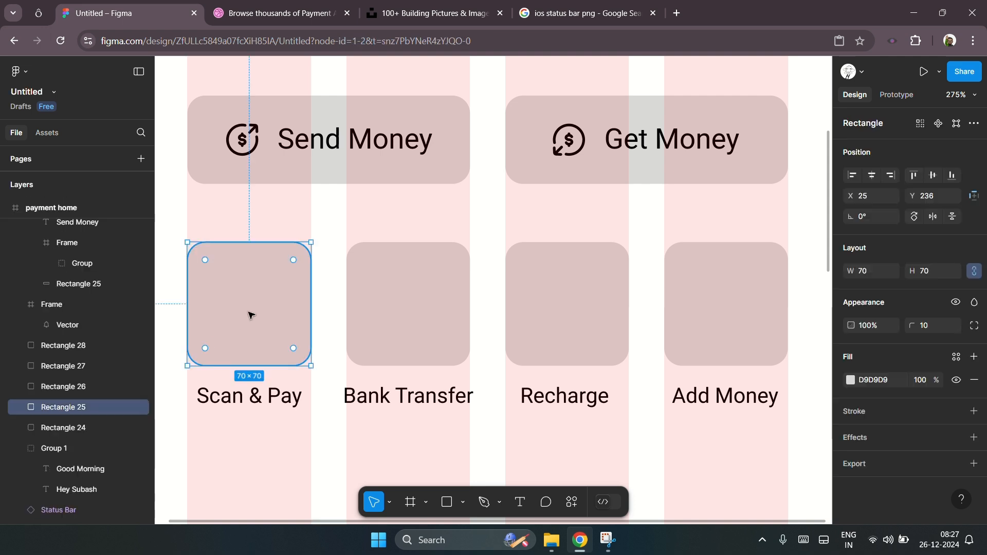
{"action": "scroll", "coordinate": [476, 356], "scroll_direction": "down", "scroll_amount": 2}
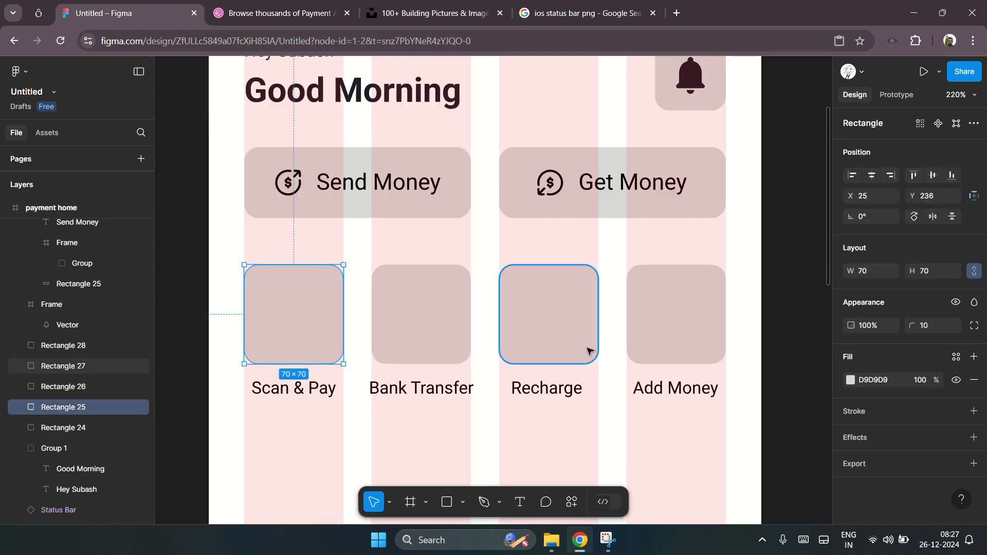
{"action": "scroll", "coordinate": [566, 354], "scroll_direction": "up", "scroll_amount": 1}
{"action": "scroll", "coordinate": [468, 390], "scroll_direction": "up", "scroll_amount": 1}
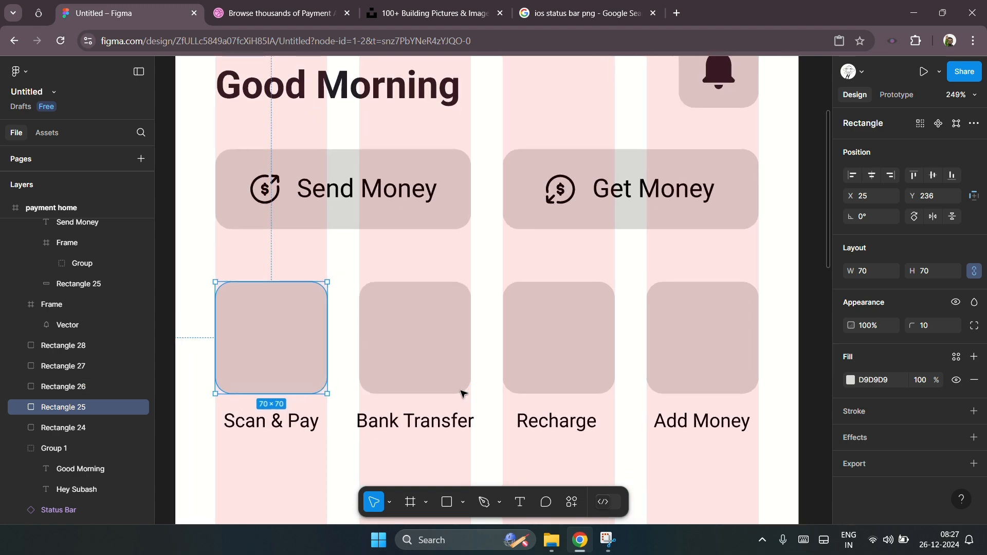
{"action": "scroll", "coordinate": [366, 404], "scroll_direction": "up", "scroll_amount": 1}
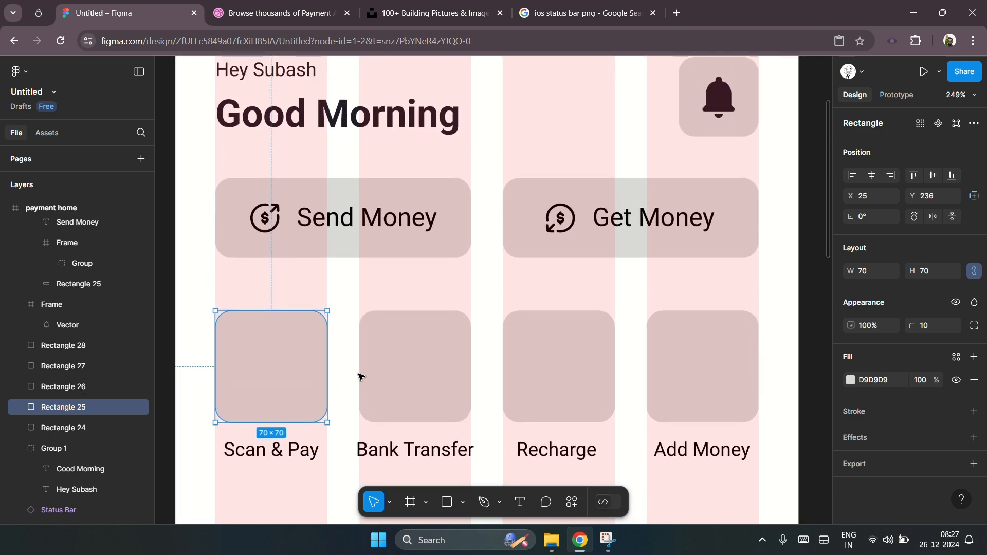
{"action": "left_click", "coordinate": [39, 12]}
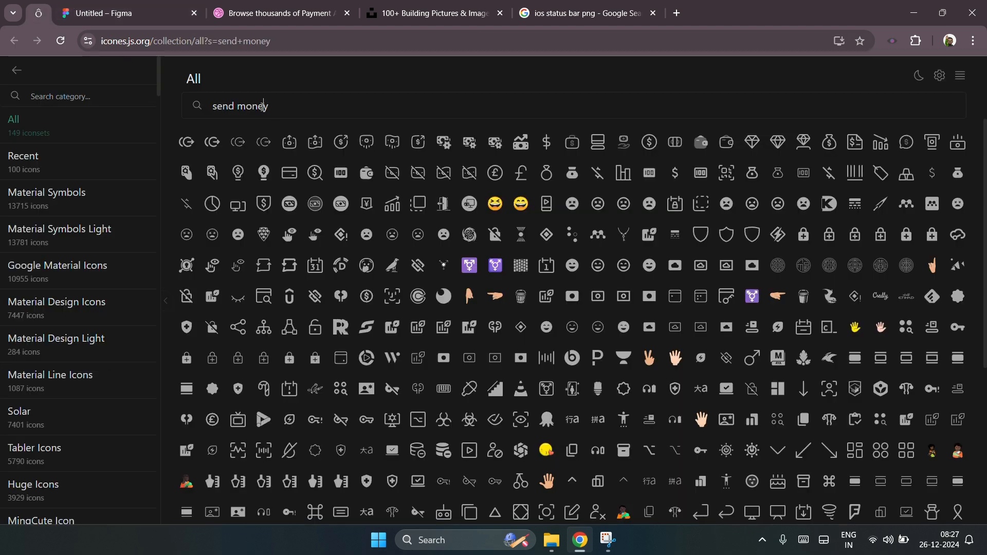
{"action": "triple_click", "coordinate": [263, 106]}
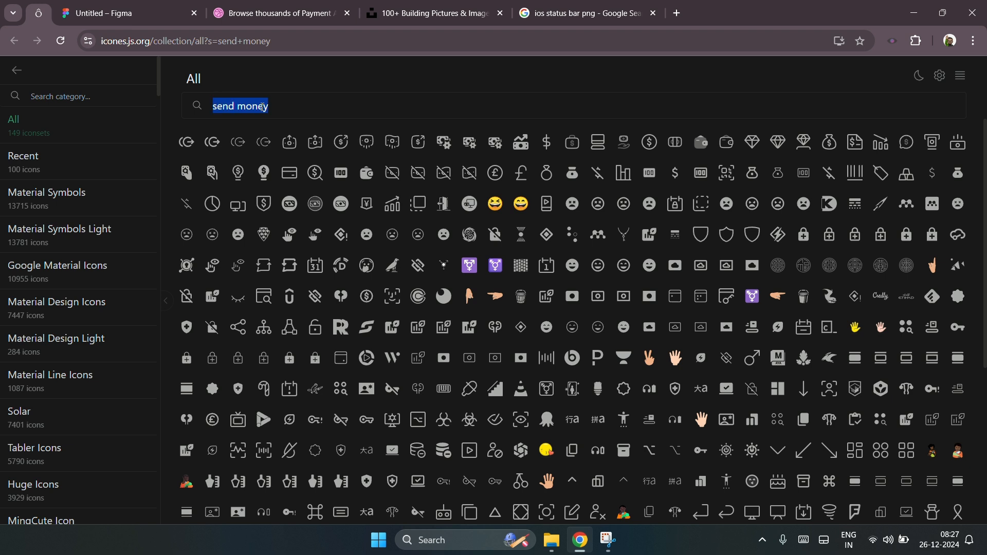
{"action": "type", "text": "scan"}
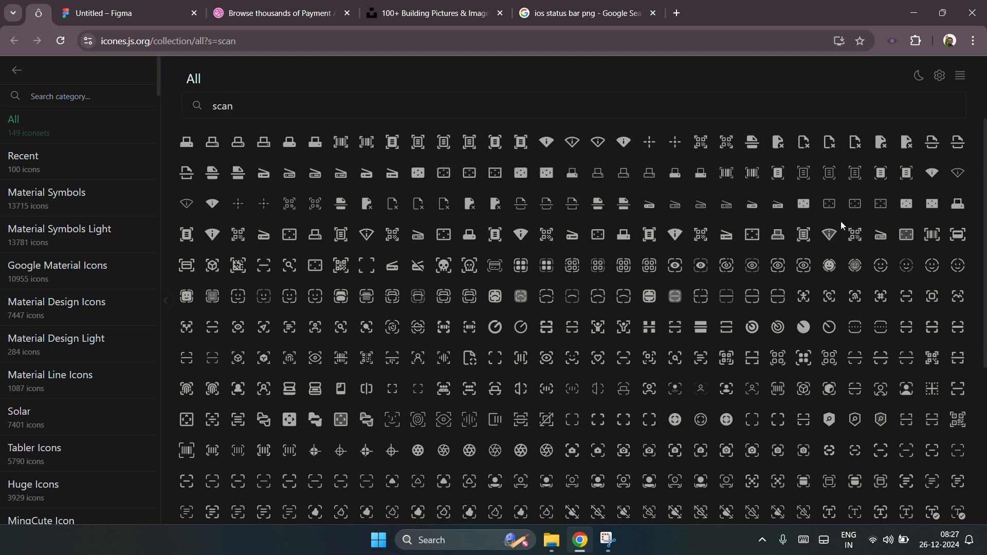
{"action": "scroll", "coordinate": [813, 396], "scroll_direction": "down", "scroll_amount": 3}
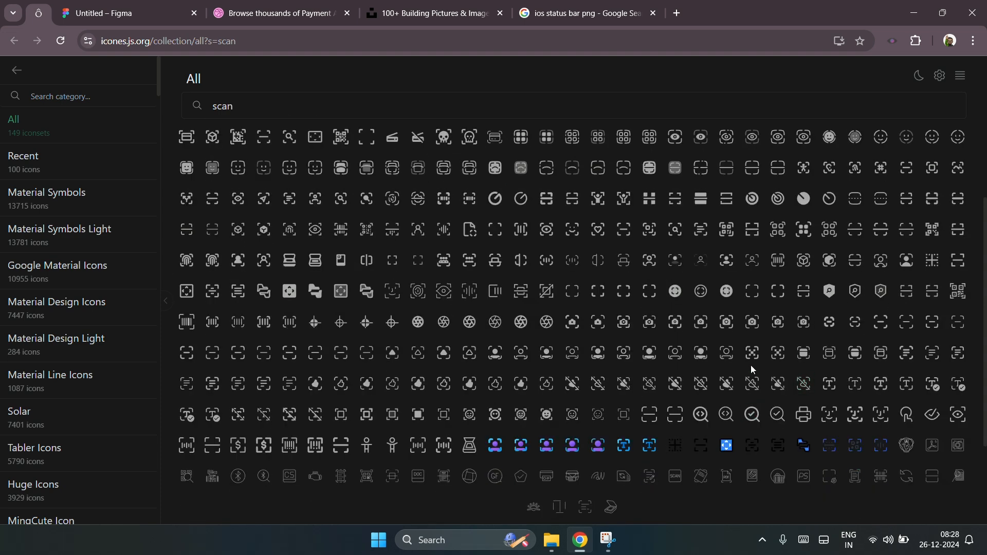
{"action": "scroll", "coordinate": [421, 391], "scroll_direction": "down", "scroll_amount": 3}
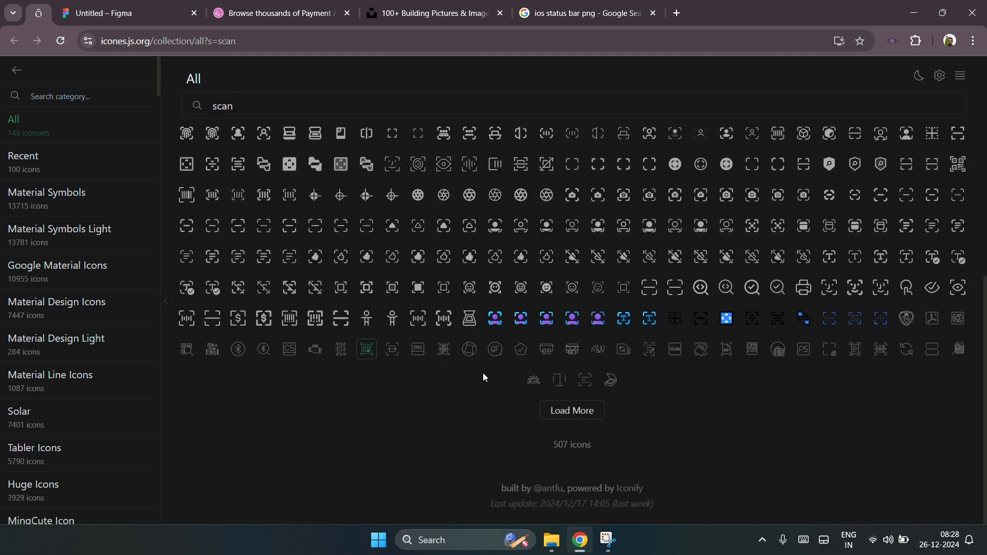
Step: Search the icon library for qr and copy the sharp QR code icon as SVG
{"action": "double_click", "coordinate": [219, 105]}
{"action": "type", "text": "q"}
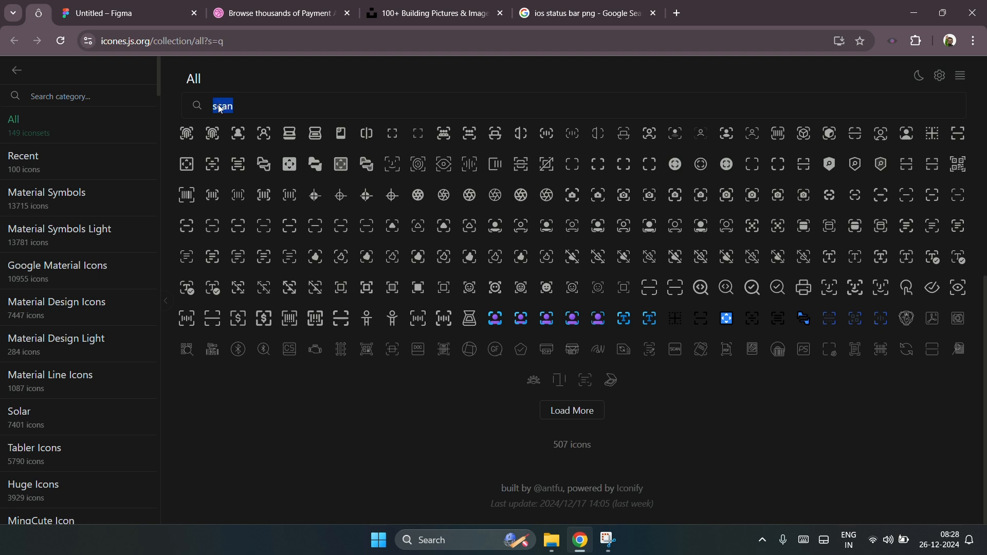
{"action": "type", "text": "r"}
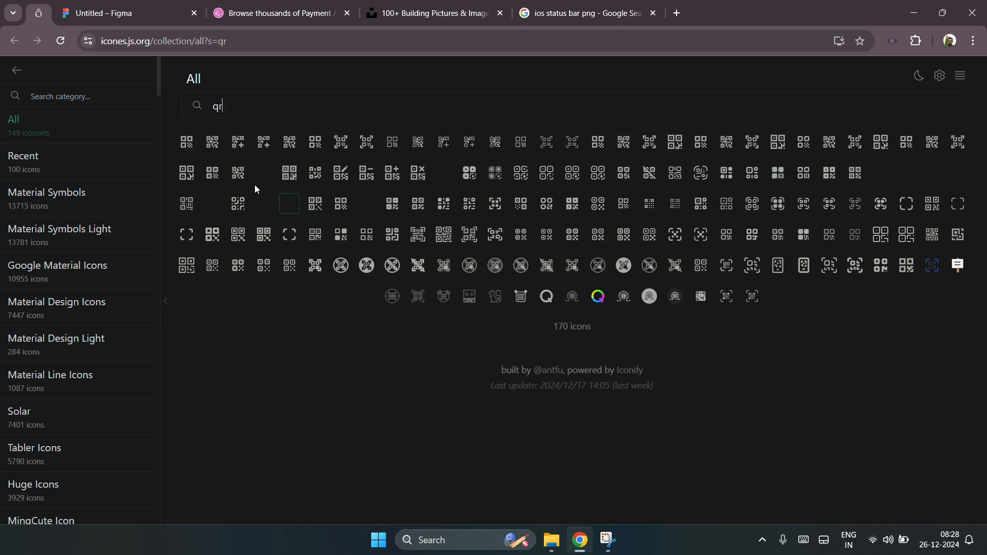
{"action": "left_click", "coordinate": [189, 174]}
{"action": "left_click", "coordinate": [24, 363]}
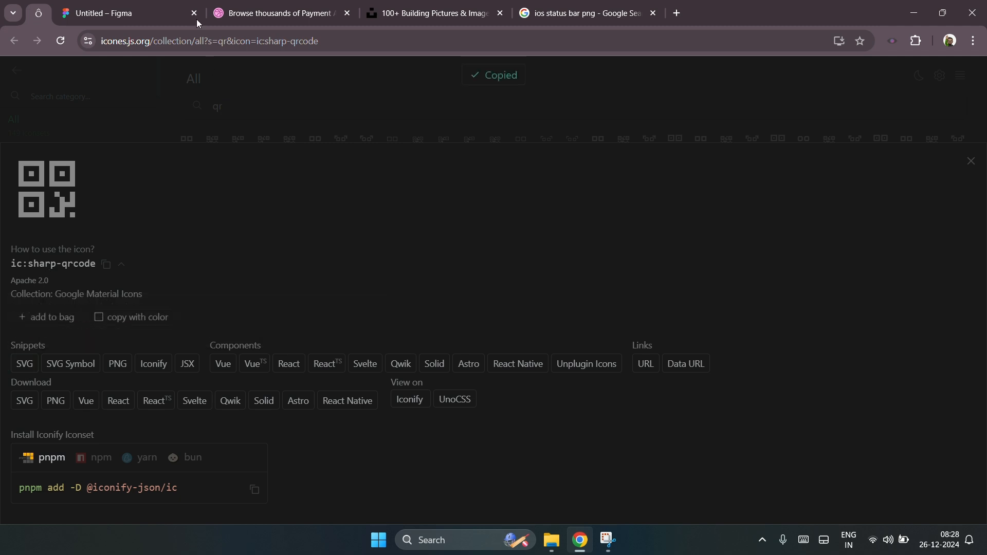
Step: Paste the QR code icon into the design and centre it in the Scan & Pay square
{"action": "left_click", "coordinate": [121, 13]}
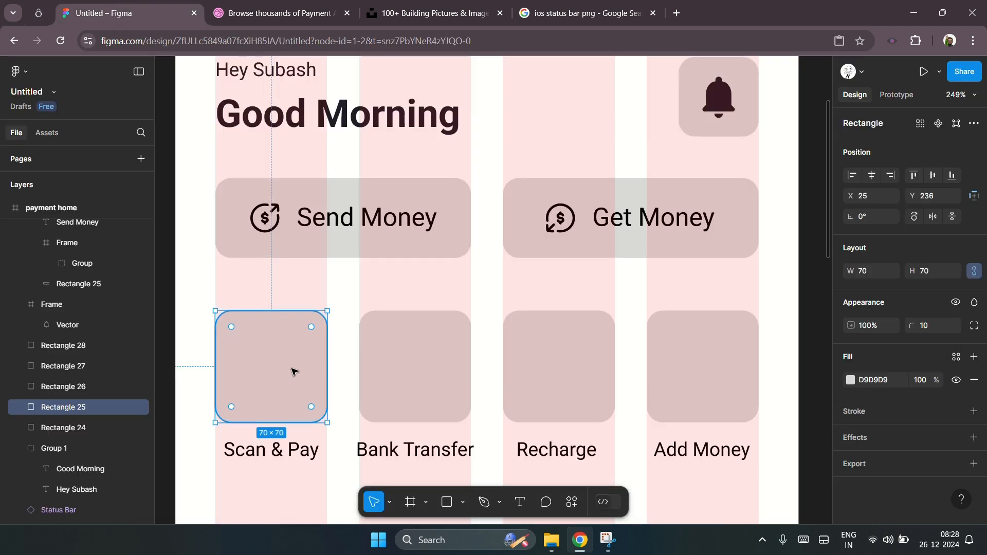
{"action": "key", "text": "ctrl+v"}
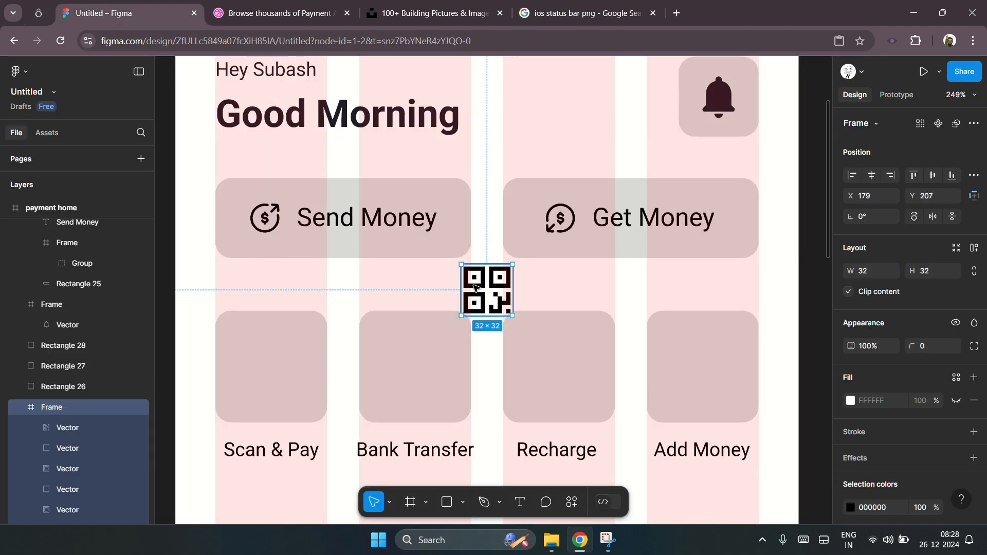
{"action": "left_click_drag", "start_coordinate": [470, 298], "coordinate": [263, 369]}
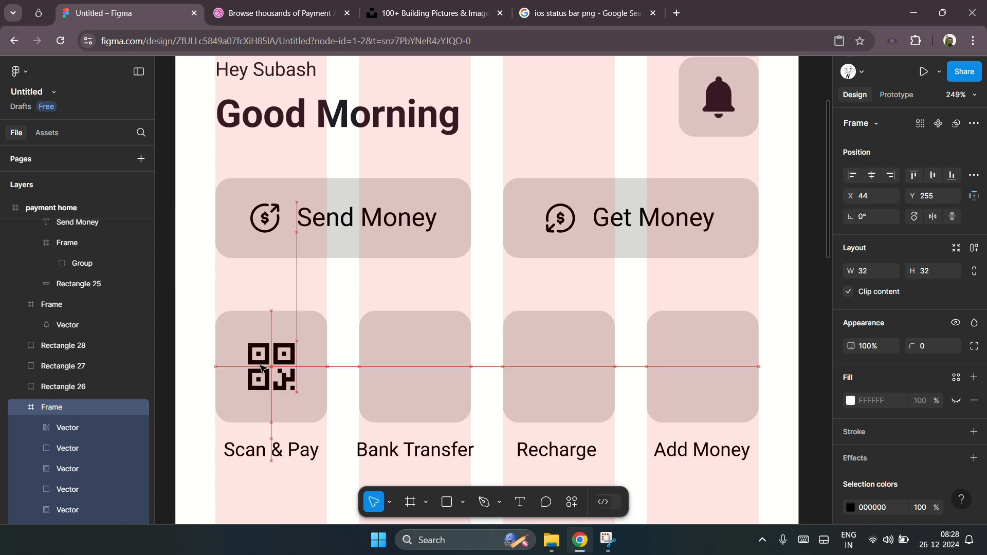
Step: Search the icon library for bank and copy the fluent building-bank-24-filled icon as SVG
{"action": "left_click", "coordinate": [438, 374]}
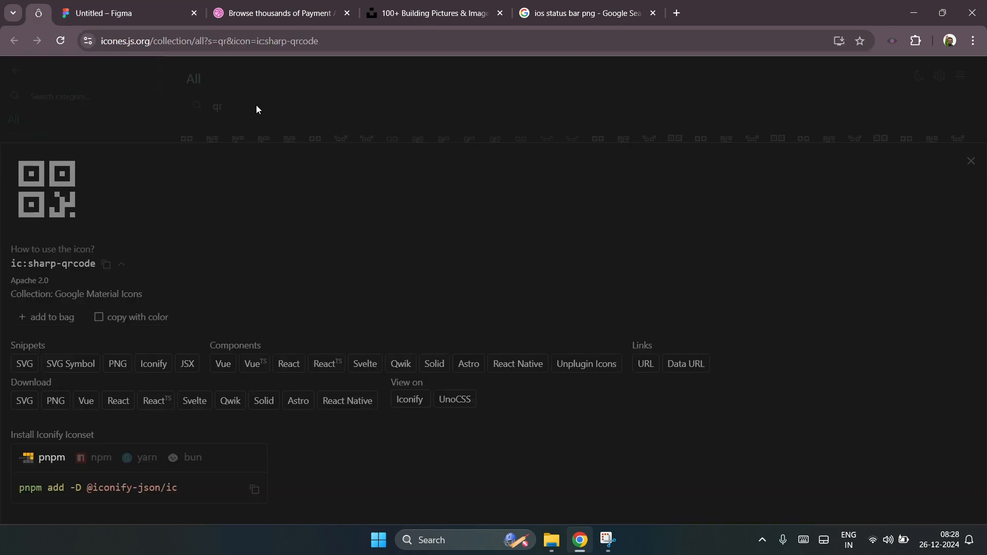
{"action": "left_click", "coordinate": [275, 113]}
{"action": "double_click", "coordinate": [261, 107]}
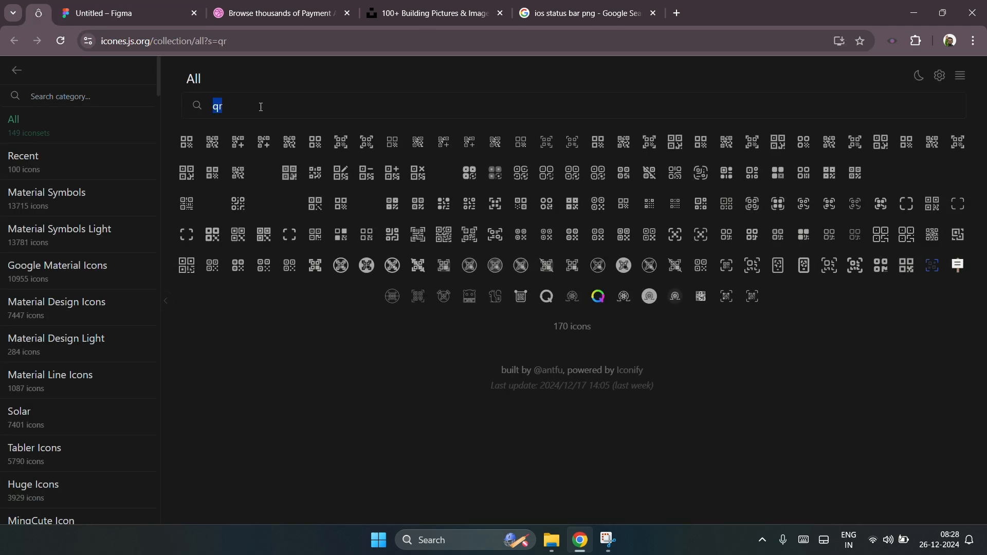
{"action": "type", "text": "bank"}
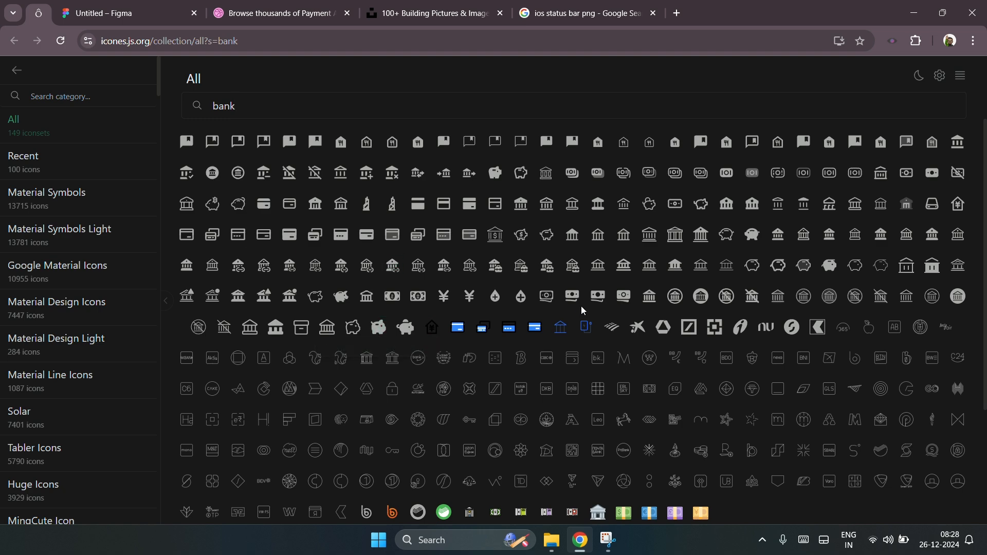
{"action": "scroll", "coordinate": [652, 308], "scroll_direction": "down", "scroll_amount": 3}
{"action": "left_click", "coordinate": [878, 236]}
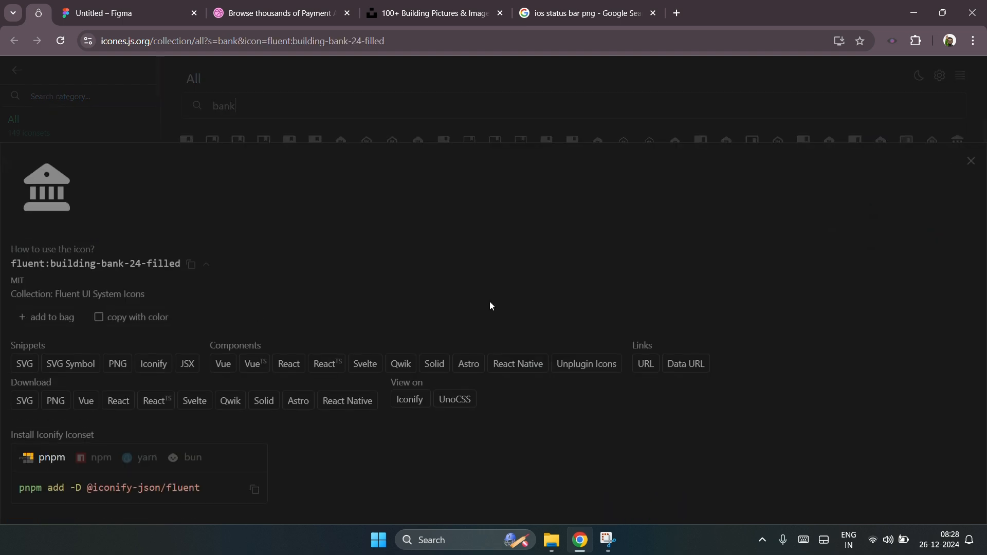
{"action": "left_click", "coordinate": [25, 364]}
Step: Paste the bank icon and place it in the Bank Transfer square
{"action": "left_click", "coordinate": [142, 15]}
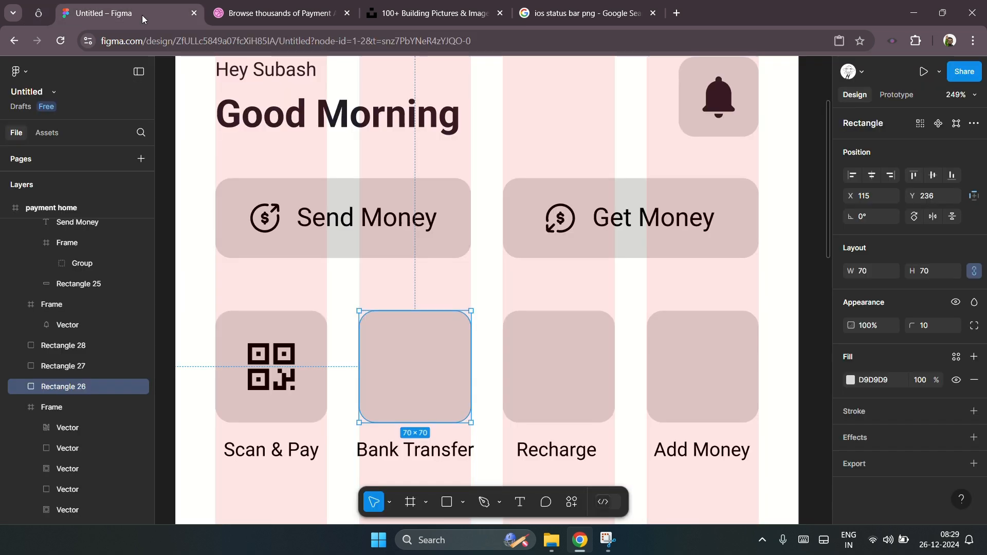
{"action": "key", "text": "ctrl+v"}
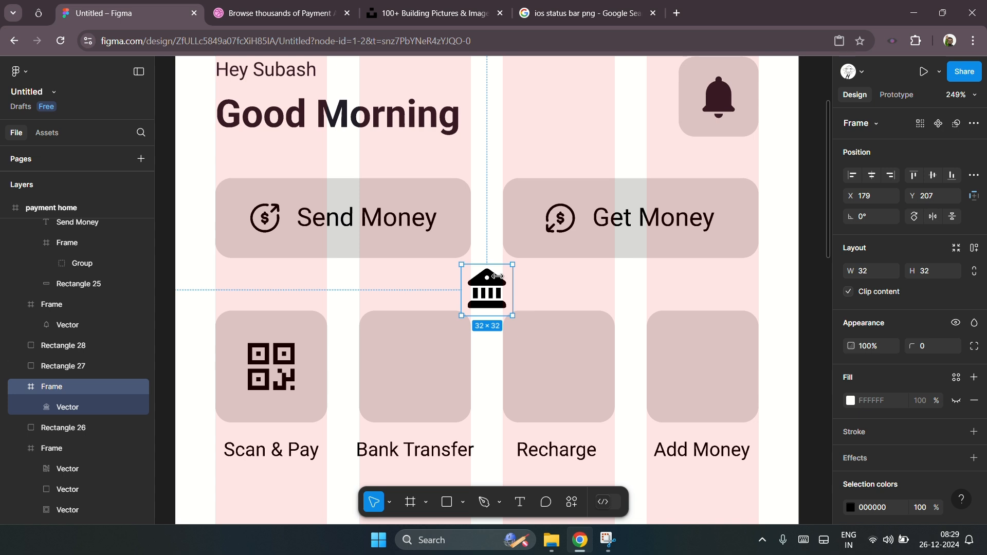
{"action": "left_click_drag", "start_coordinate": [494, 284], "coordinate": [446, 400]}
{"action": "key", "text": "ctrl+z"}
{"action": "scroll", "coordinate": [278, 381], "scroll_direction": "up", "scroll_amount": 5}
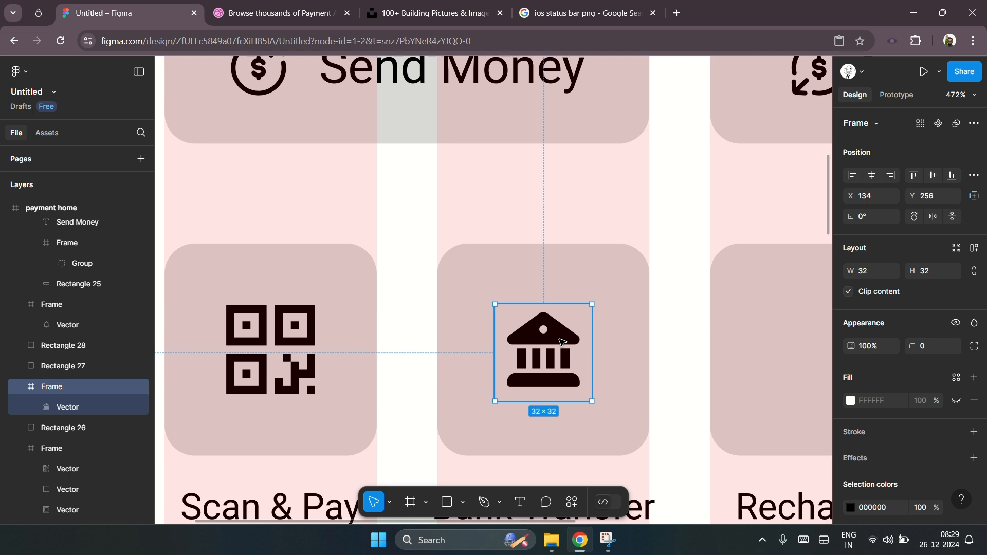
Step: Enlarge the bank icon's vector slightly, then delete the whole bank icon
{"action": "left_click", "coordinate": [571, 341]}
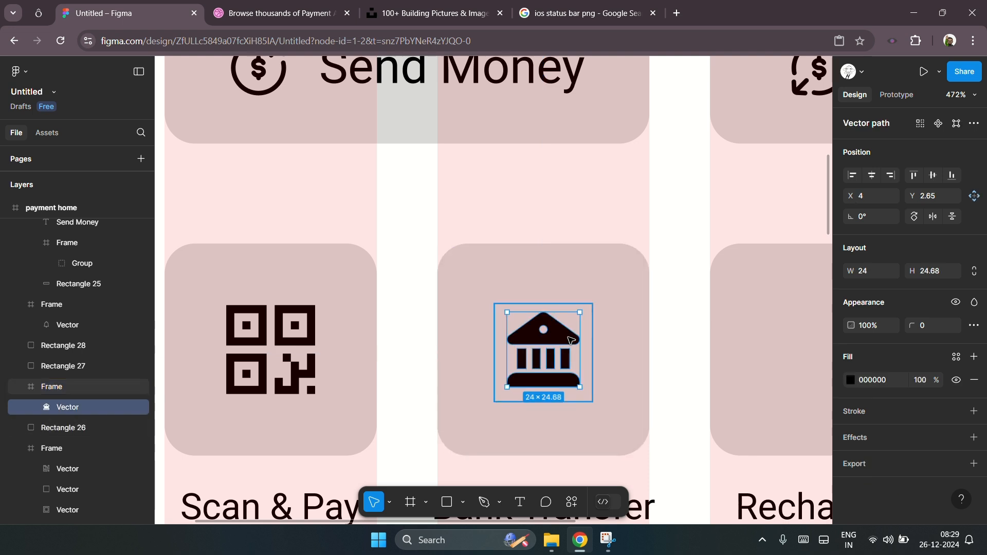
{"action": "left_click_drag", "start_coordinate": [580, 387], "coordinate": [585, 396]}
{"action": "key", "text": "Escape"}
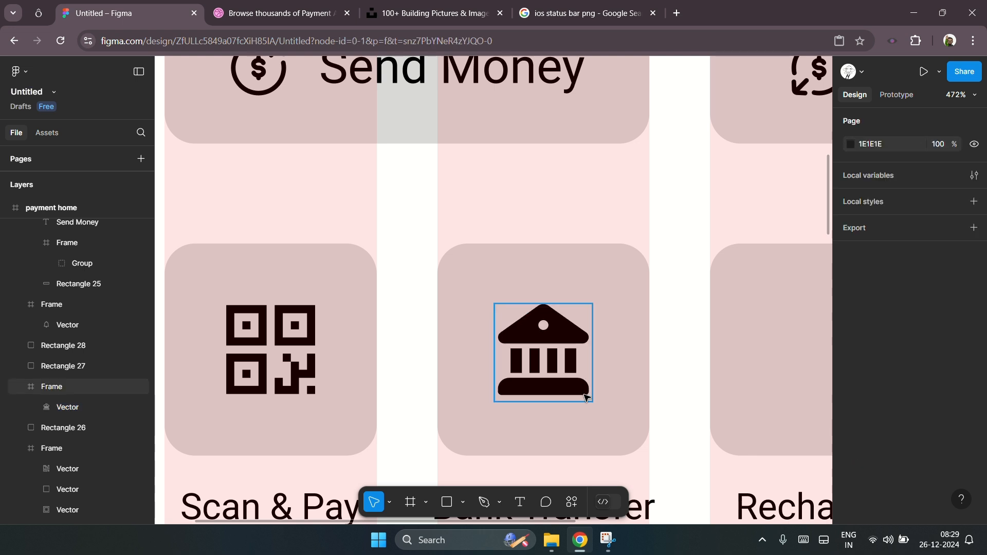
{"action": "left_click", "coordinate": [559, 324]}
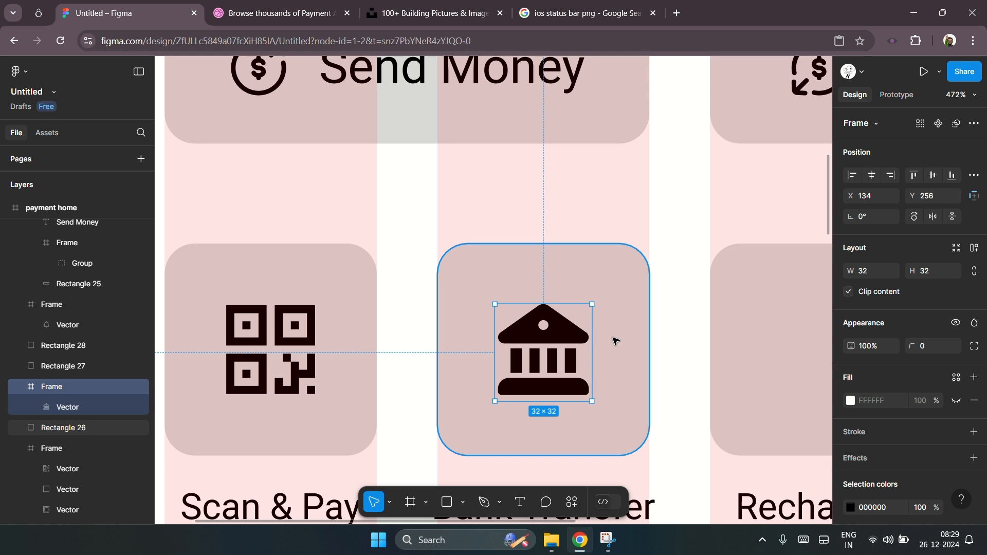
{"action": "key", "text": "Delete"}
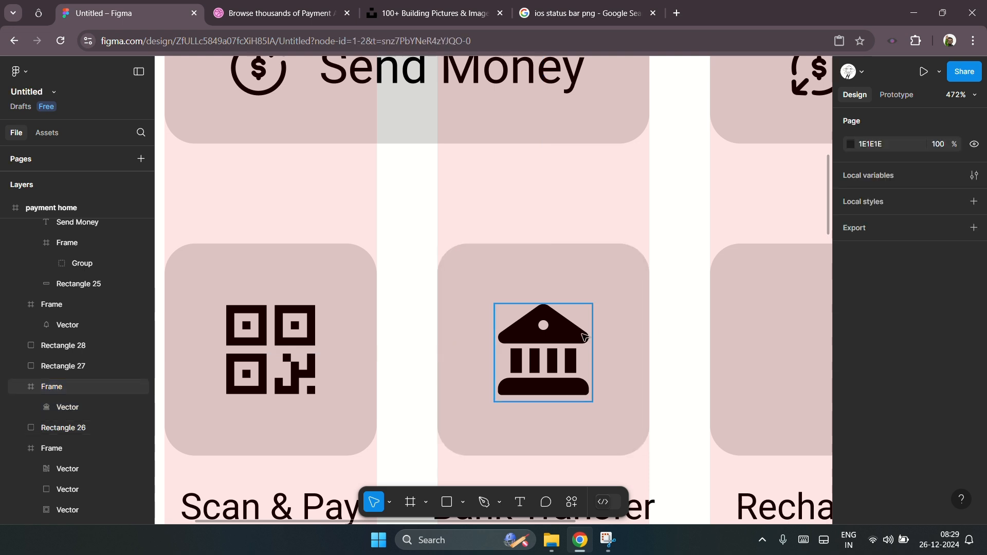
Step: Compare other bank icons in the library and copy the ant-design bank-filled icon as SVG Symbol
{"action": "left_click", "coordinate": [38, 12]}
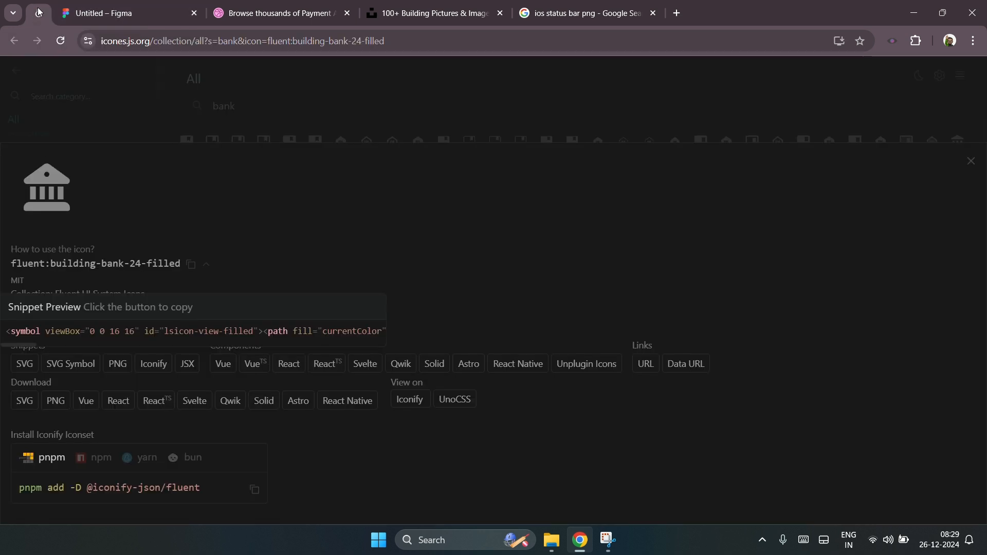
{"action": "left_click", "coordinate": [415, 130]}
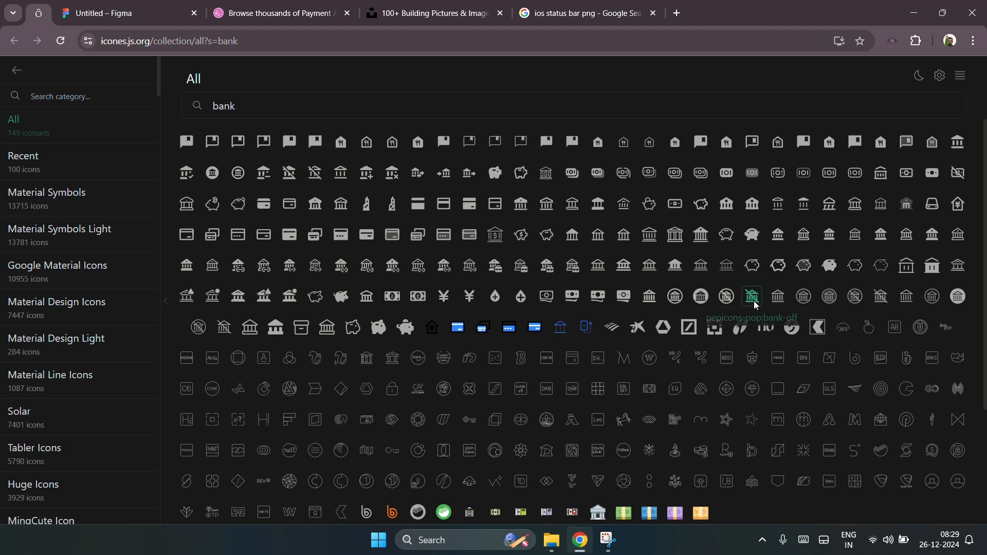
{"action": "left_click", "coordinate": [187, 266]}
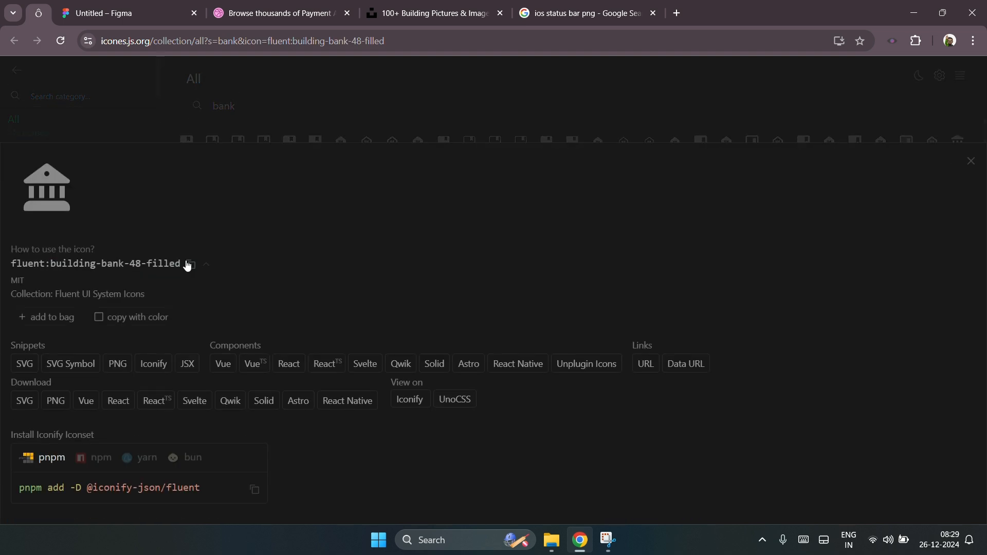
{"action": "left_click", "coordinate": [408, 123]}
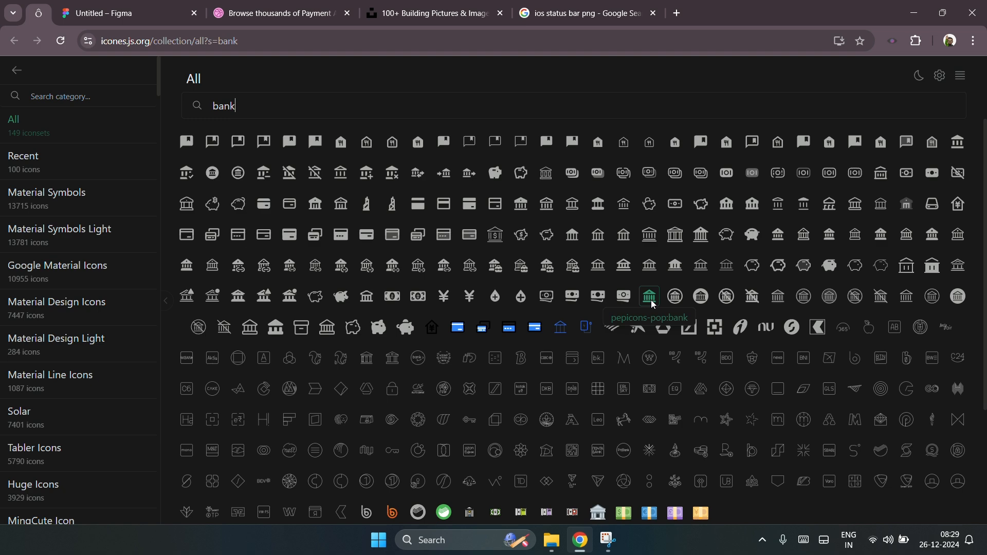
{"action": "left_click", "coordinate": [572, 237]}
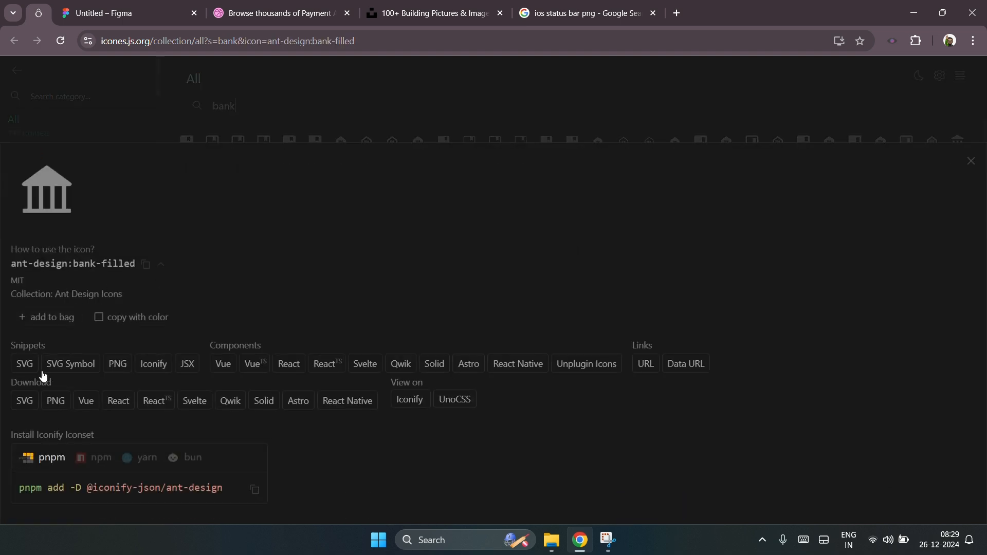
{"action": "left_click", "coordinate": [70, 364]}
{"action": "left_click", "coordinate": [161, 7]}
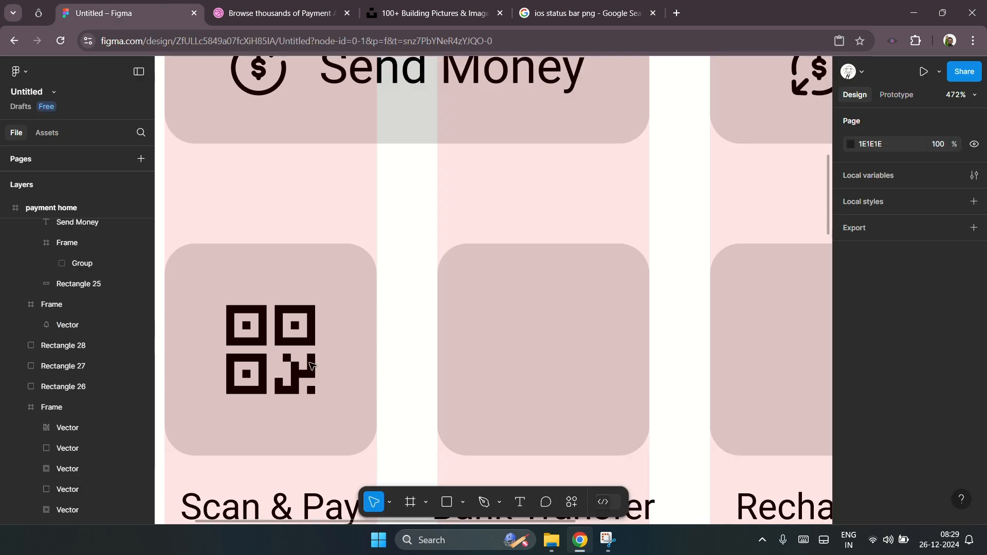
Step: Paste the ant-design bank icon and place it inside the Bank Transfer square
{"action": "key", "text": "ctrl+v"}
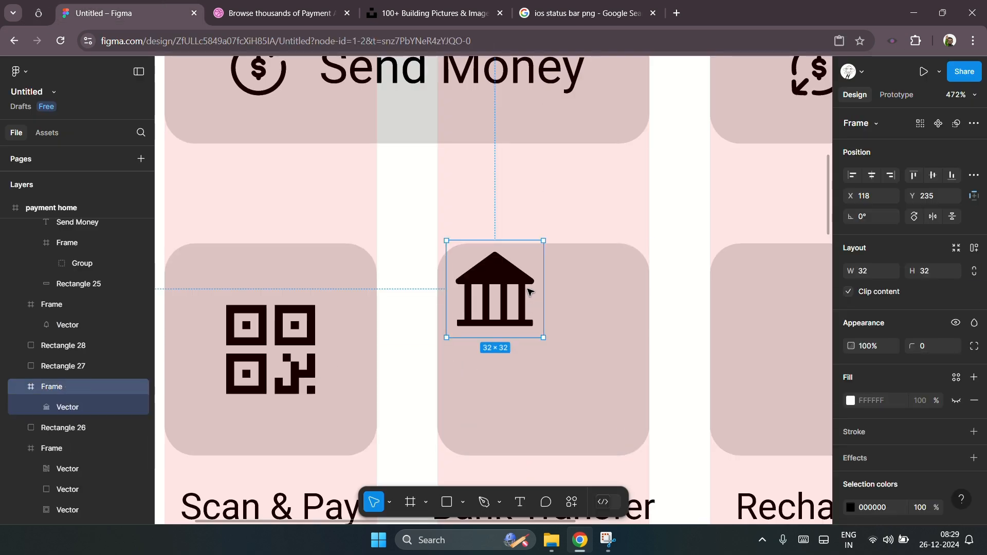
{"action": "left_click_drag", "start_coordinate": [521, 285], "coordinate": [546, 343]}
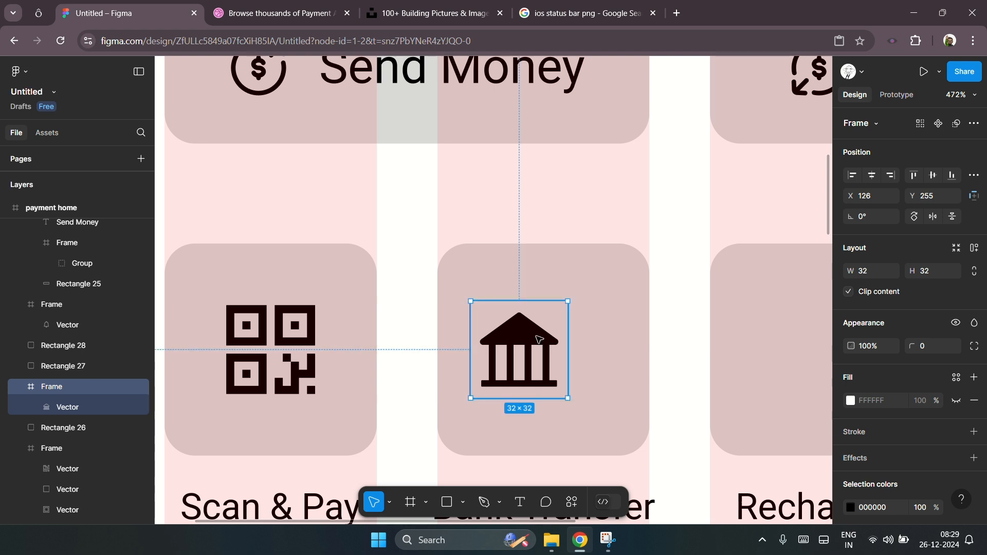
{"action": "double_click", "coordinate": [546, 343]}
{"action": "left_click_drag", "start_coordinate": [557, 385], "coordinate": [567, 395]}
Step: Center the bank icon horizontally within the Bank Transfer square
{"action": "left_click", "coordinate": [591, 351]}
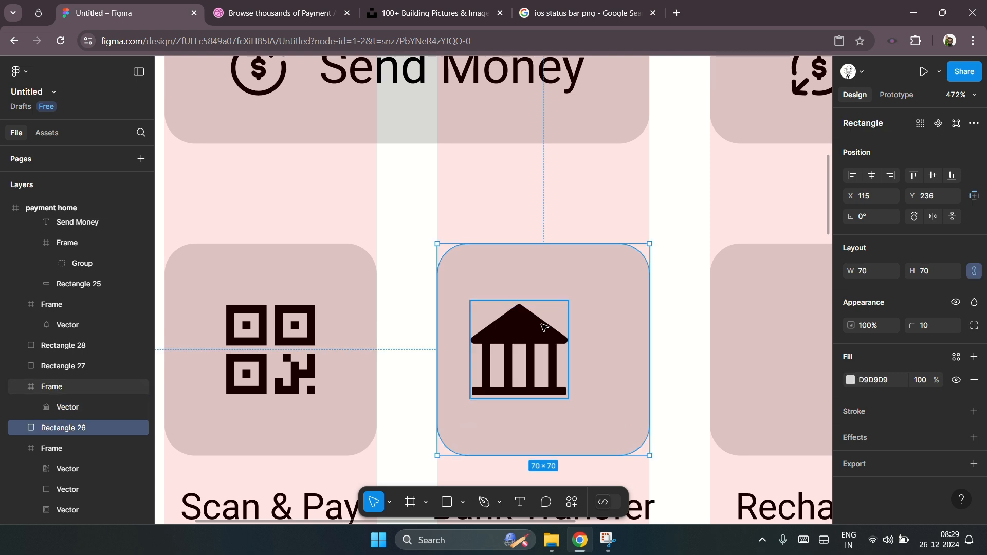
{"action": "left_click", "coordinate": [519, 354]}
{"action": "left_click", "coordinate": [616, 330], "text": "shift"}
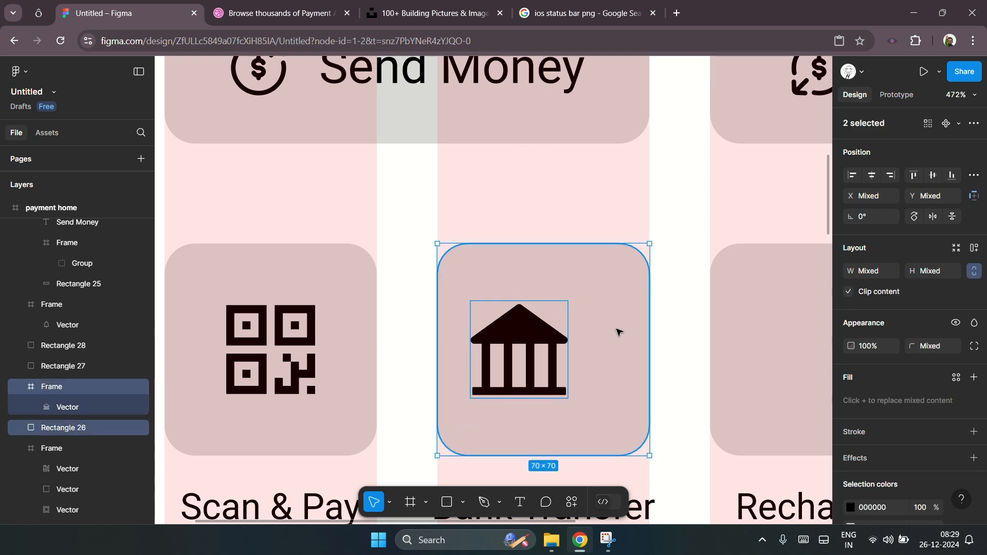
{"action": "left_click", "coordinate": [871, 176]}
{"action": "scroll", "coordinate": [331, 315], "scroll_direction": "down", "scroll_amount": 4}
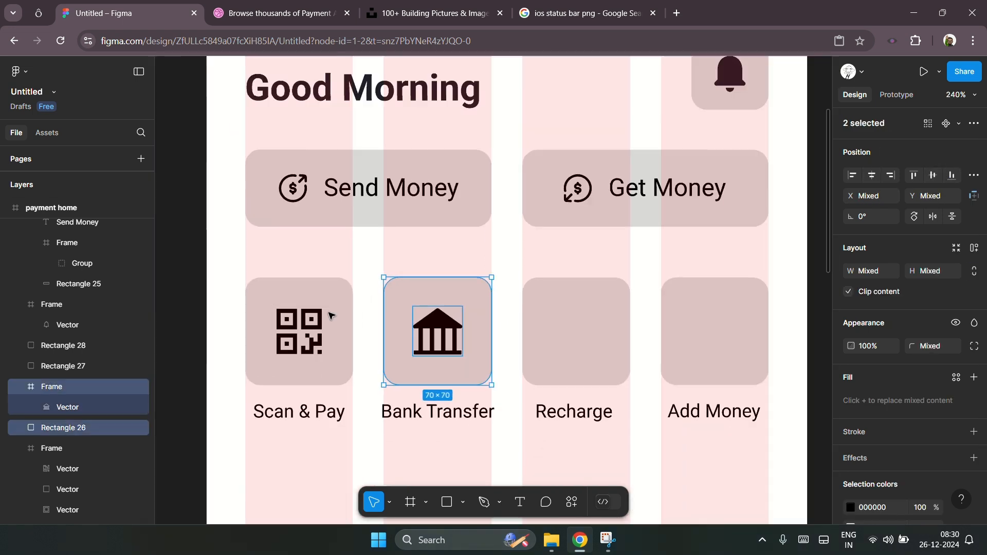
Step: Switch to the icon library and search for recharge
{"action": "left_click", "coordinate": [595, 373]}
{"action": "scroll", "coordinate": [592, 366], "scroll_direction": "up", "scroll_amount": 2}
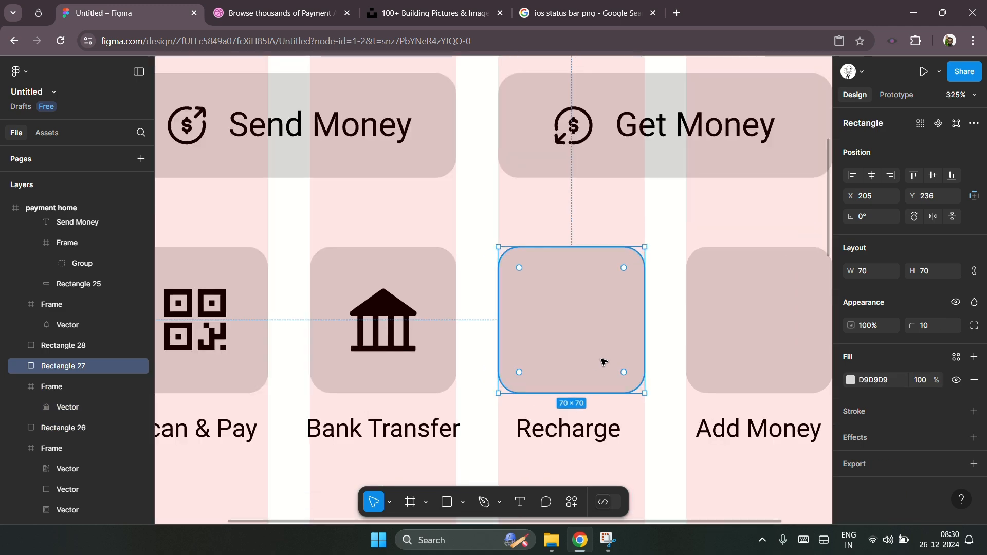
{"action": "scroll", "coordinate": [595, 364], "scroll_direction": "down", "scroll_amount": 3}
{"action": "left_click", "coordinate": [38, 13]}
{"action": "left_click", "coordinate": [273, 109]}
{"action": "type", "text": "r"}
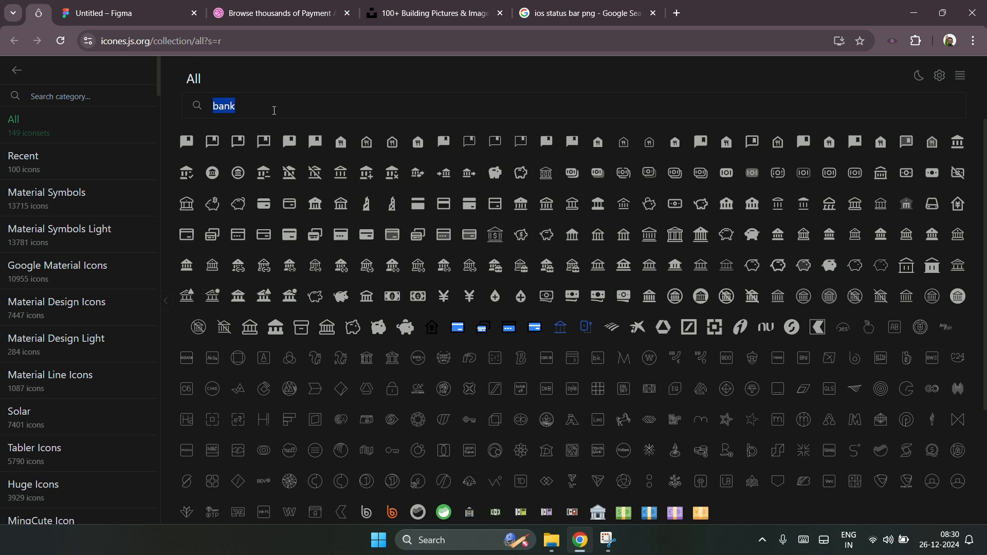
{"action": "type", "text": "echarge"}
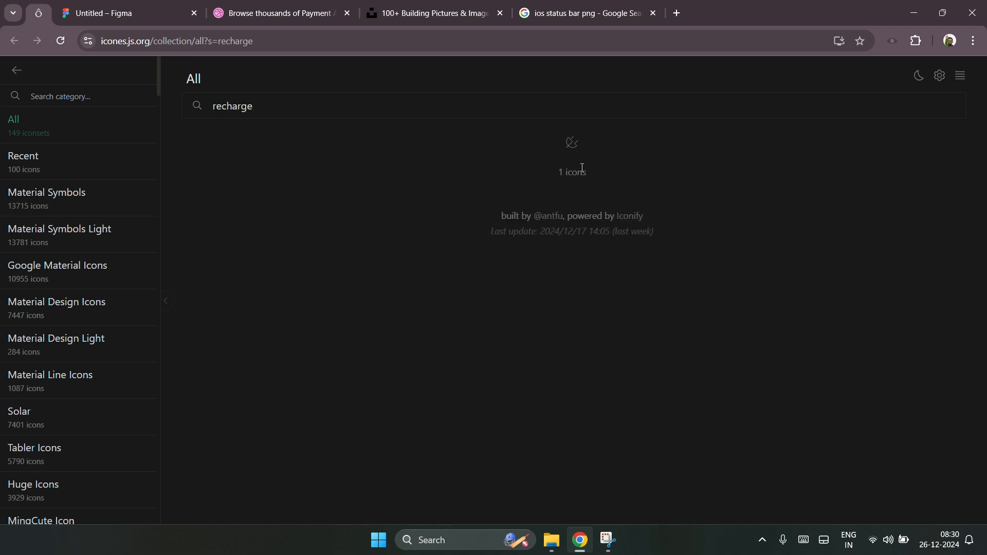
Step: Search the icon library for charge and open the charger icons to compare them
{"action": "double_click", "coordinate": [226, 107]}
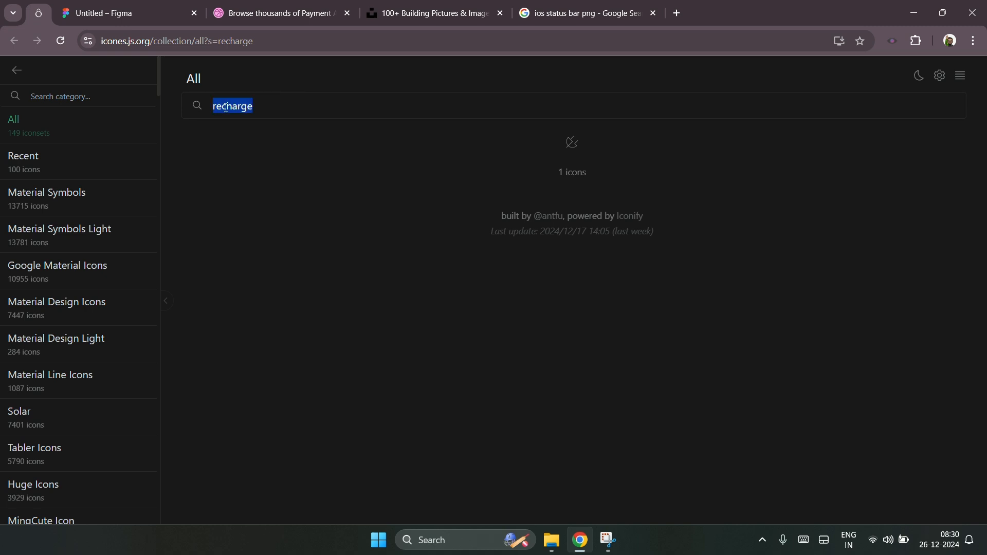
{"action": "type", "text": "charge"}
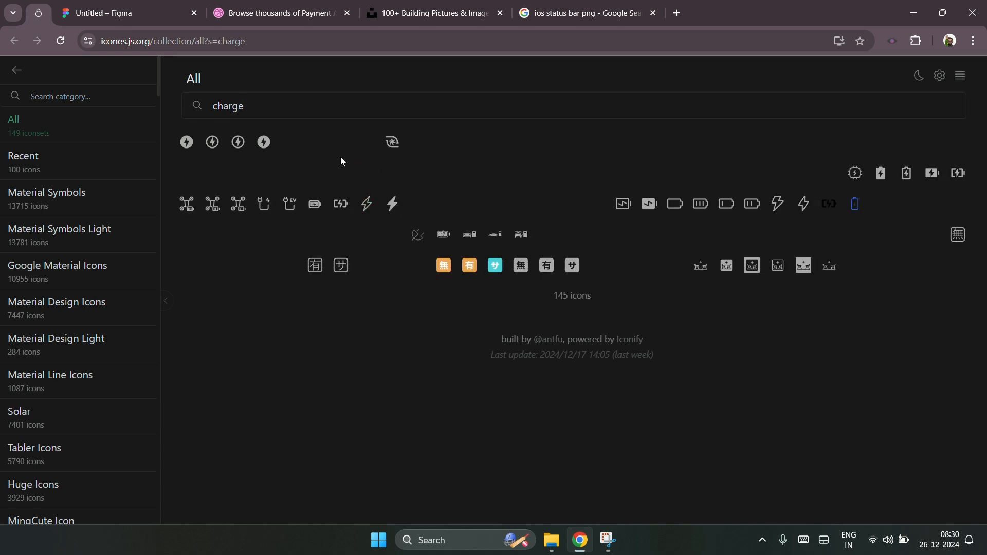
{"action": "left_click", "coordinate": [213, 142]}
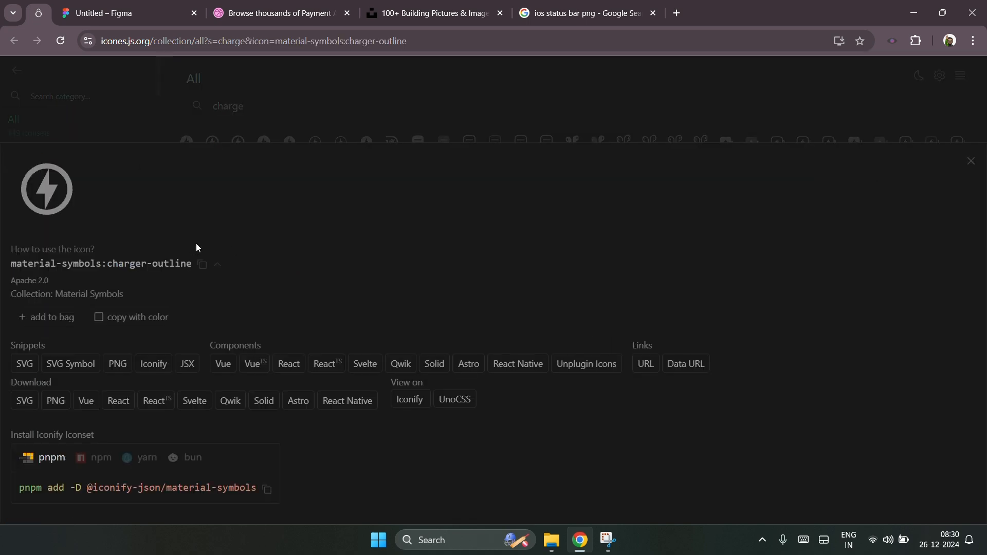
{"action": "left_click", "coordinate": [291, 123]}
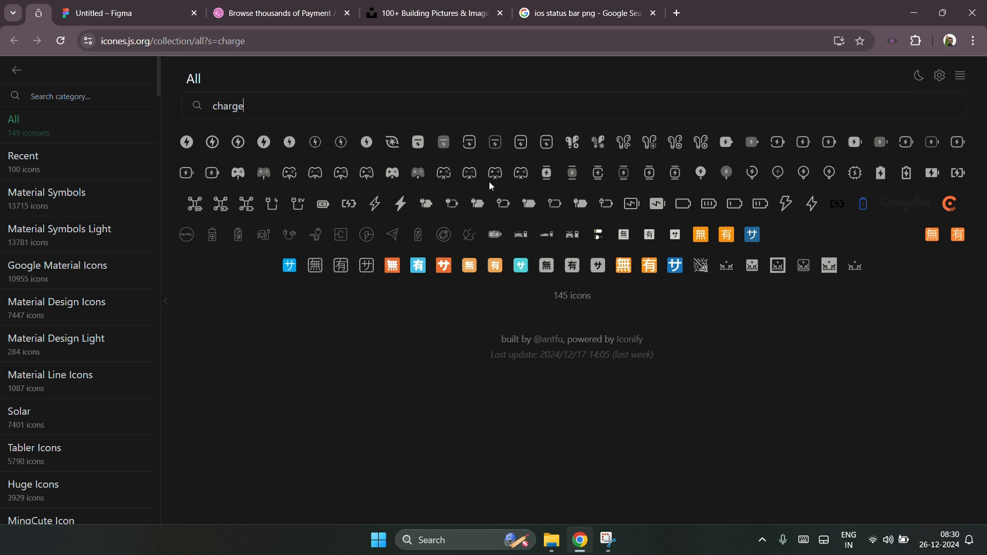
{"action": "left_click", "coordinate": [267, 147]}
Step: Copy the material-symbols charger icon as SVG
{"action": "left_click", "coordinate": [129, 13]}
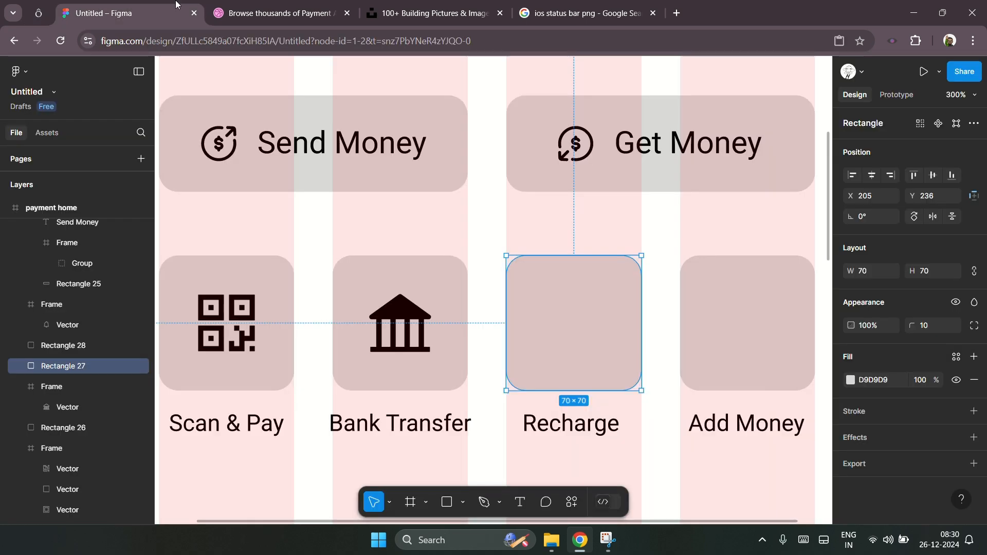
{"action": "left_click", "coordinate": [43, 8]}
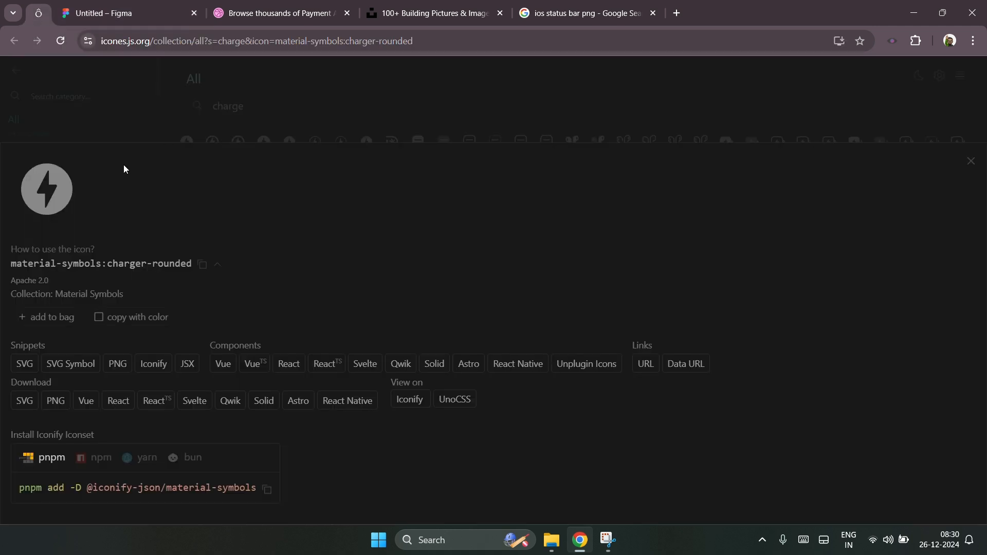
{"action": "left_click", "coordinate": [226, 124]}
{"action": "left_click", "coordinate": [211, 146]}
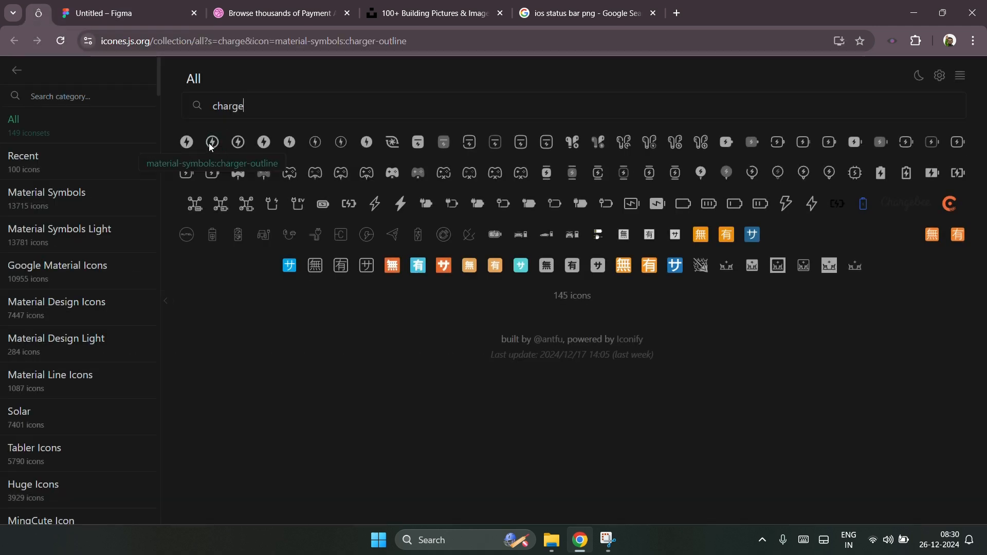
{"action": "left_click", "coordinate": [228, 137]}
{"action": "left_click", "coordinate": [186, 144]}
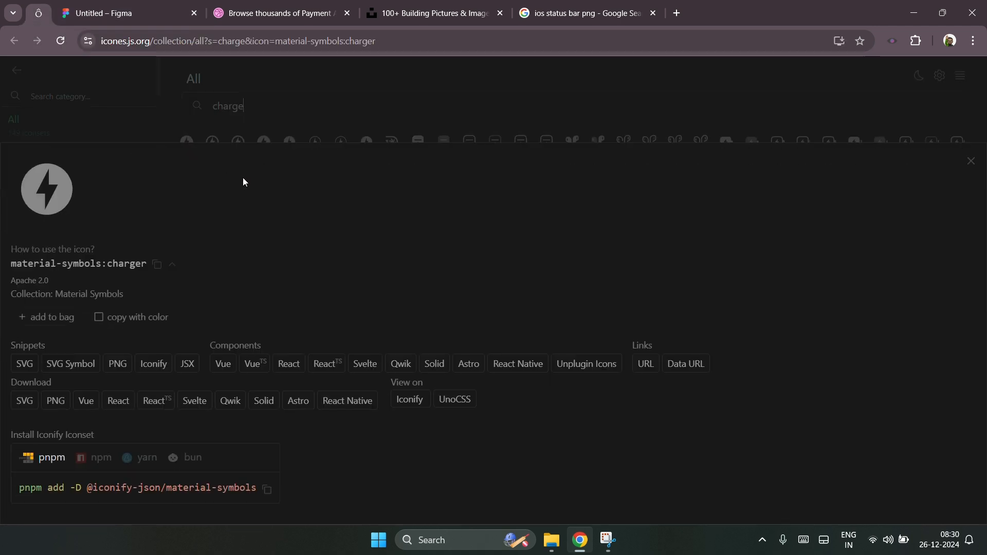
{"action": "left_click", "coordinate": [24, 363]}
{"action": "left_click", "coordinate": [131, 13]}
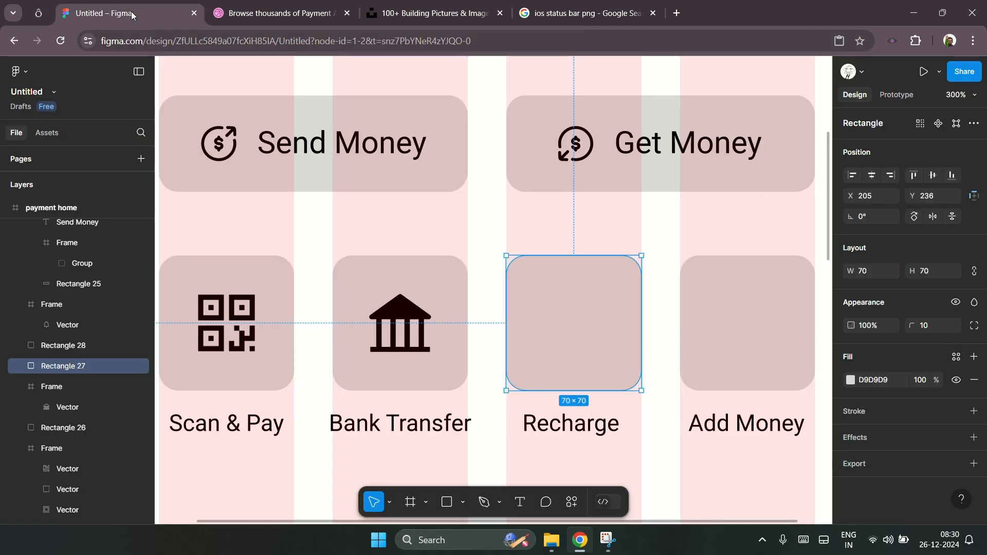
Step: Copy the material-symbols charger-rounded icon as SVG instead and return to Figma
{"action": "left_click", "coordinate": [38, 13]}
{"action": "left_click", "coordinate": [229, 135]}
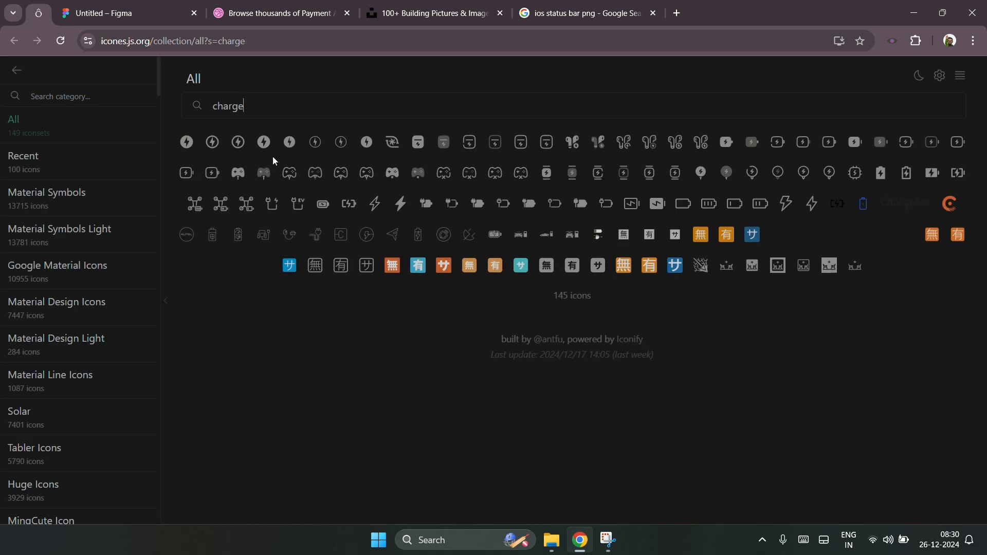
{"action": "left_click", "coordinate": [266, 147]}
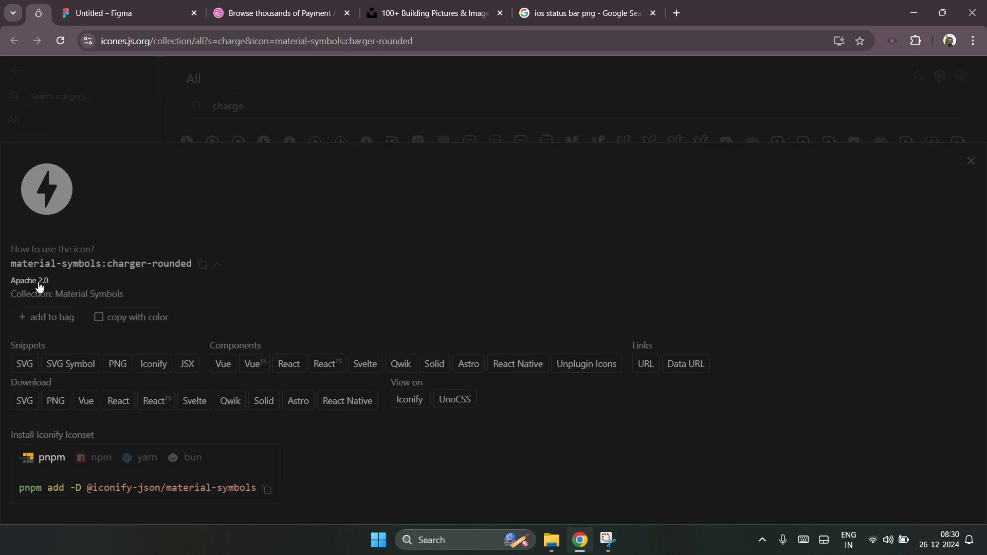
{"action": "left_click", "coordinate": [27, 368]}
{"action": "left_click", "coordinate": [147, 4]}
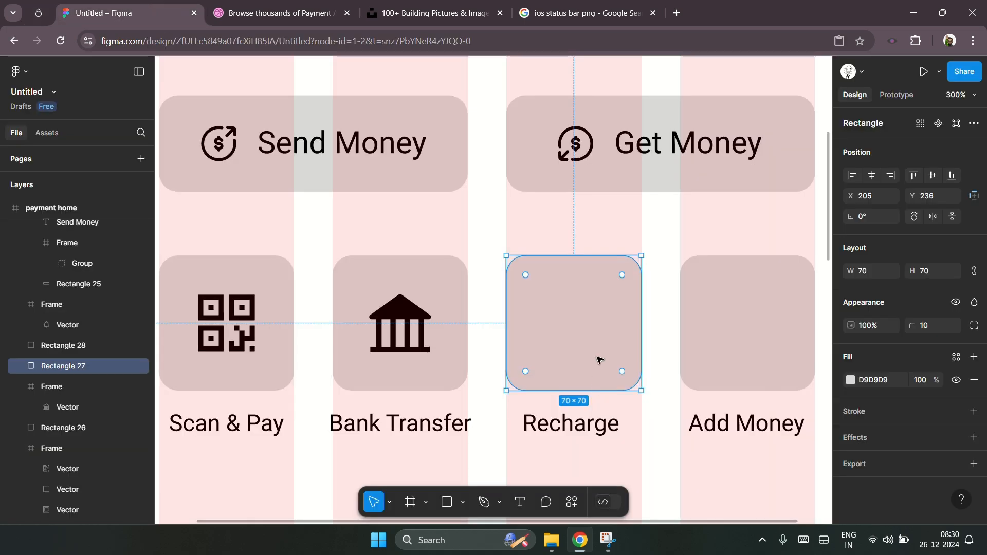
Step: Paste the charger icon and place it inside the Recharge square
{"action": "key", "text": "ctrl+v"}
{"action": "left_click_drag", "start_coordinate": [508, 299], "coordinate": [601, 351]}
{"action": "key", "text": "Return"}
{"action": "left_click", "coordinate": [617, 337]}
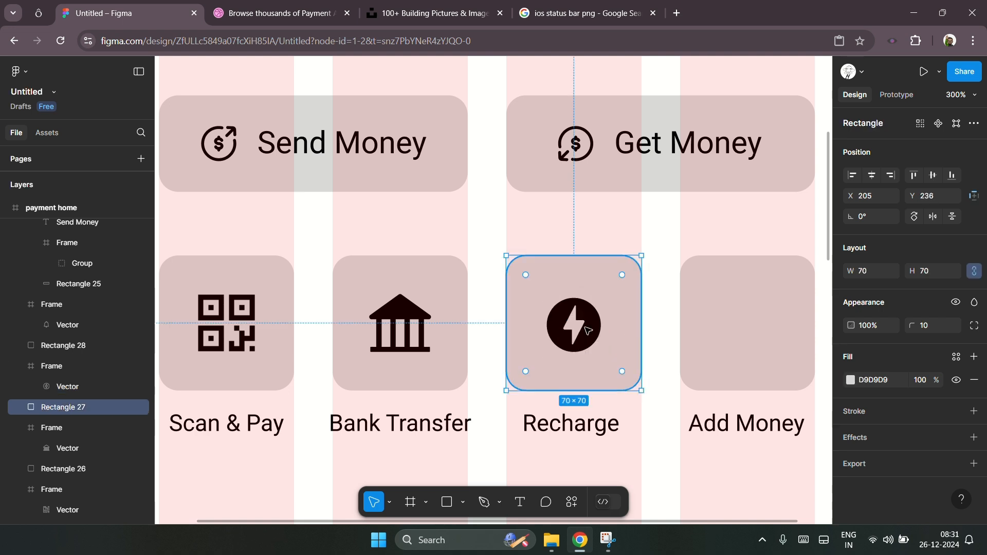
Step: Center the charger icon horizontally and vertically within the Recharge square
{"action": "left_click", "coordinate": [596, 324]}
{"action": "left_click", "coordinate": [622, 323], "text": "shift"}
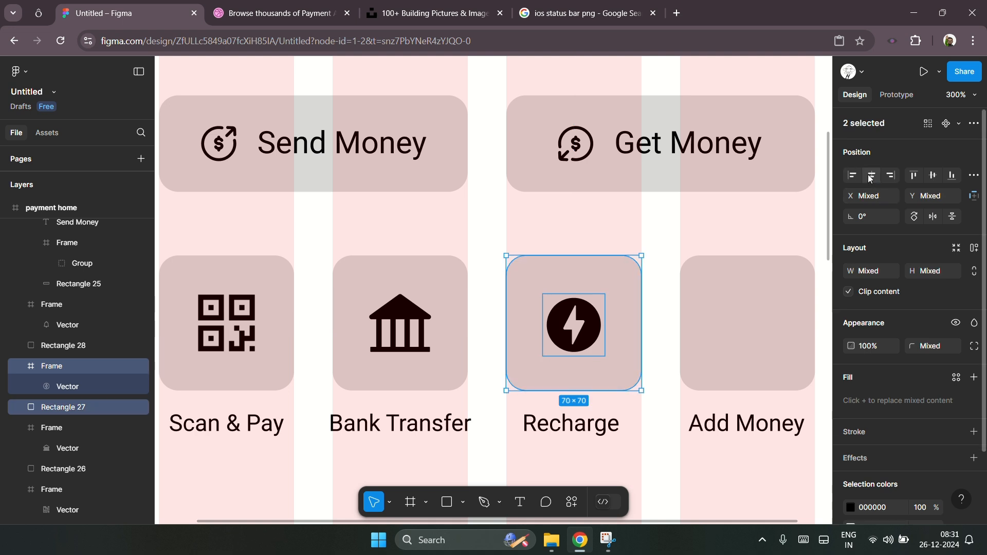
{"action": "left_click", "coordinate": [933, 175]}
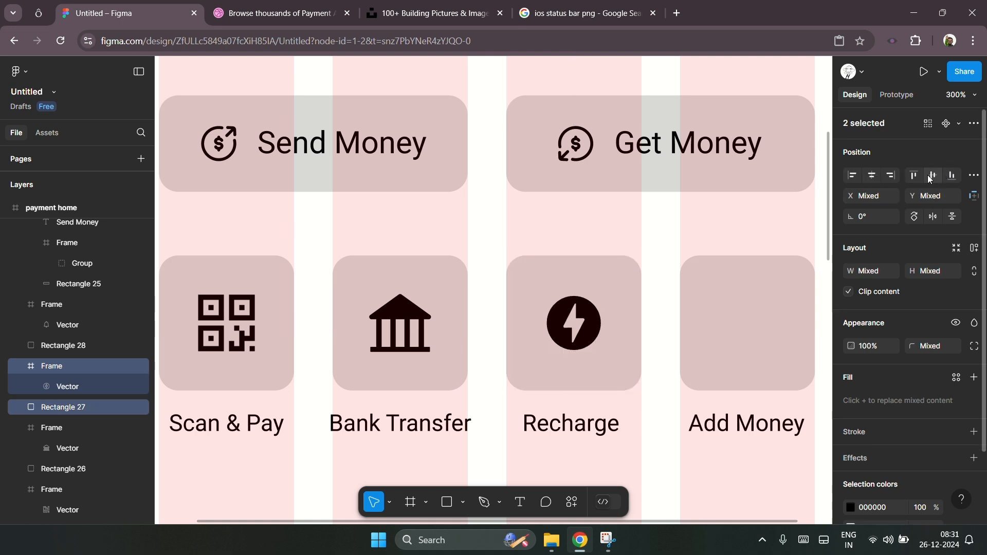
{"action": "left_click", "coordinate": [642, 322]}
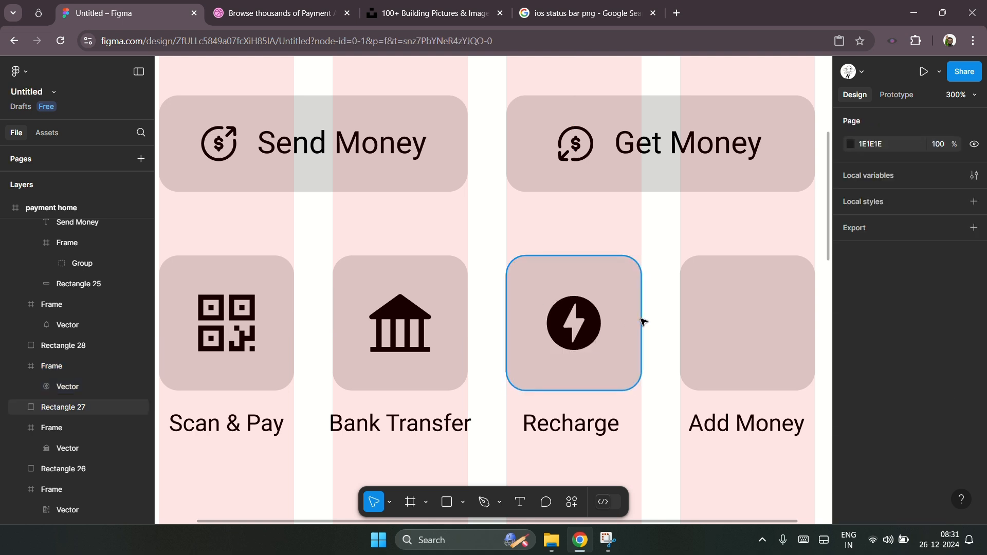
{"action": "scroll", "coordinate": [643, 322], "scroll_direction": "right", "scroll_amount": 2}
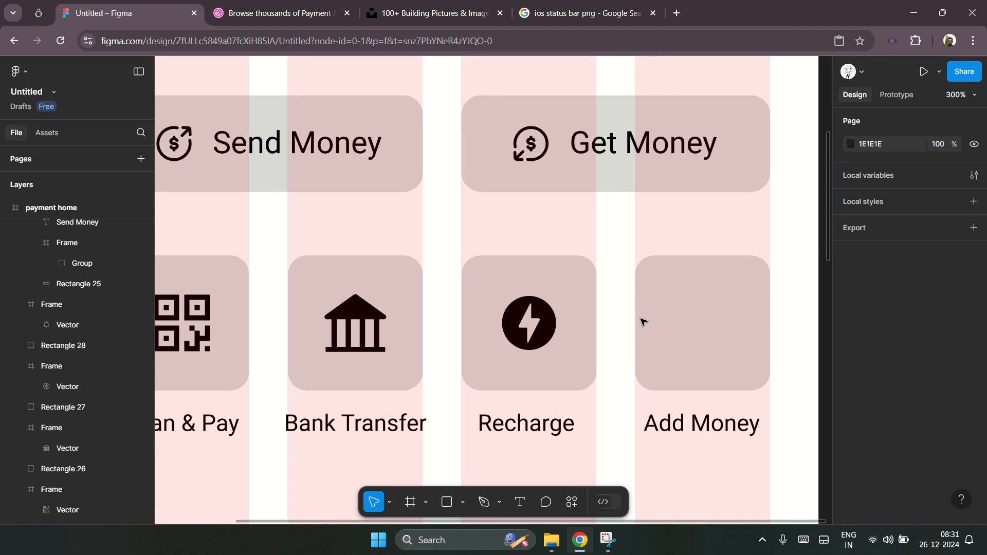
Step: Search the icon library for add money and browse the results
{"action": "left_click", "coordinate": [39, 13]}
{"action": "left_click", "coordinate": [307, 109]}
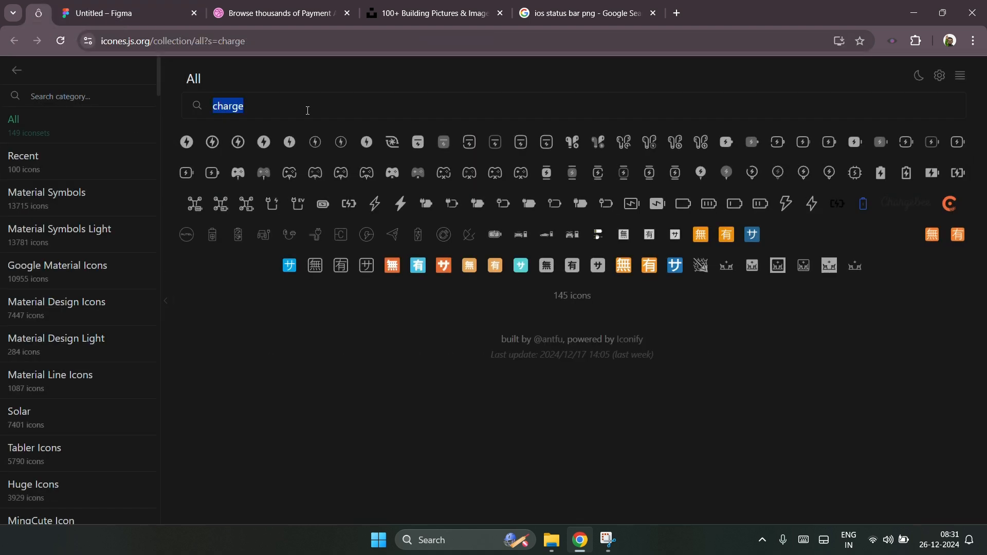
{"action": "type", "text": "add money"}
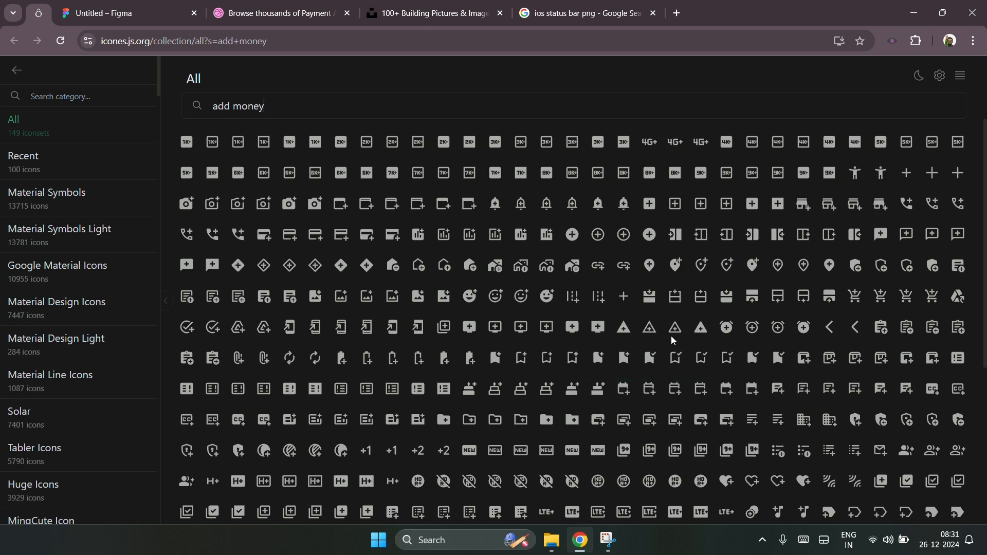
{"action": "scroll", "coordinate": [683, 335], "scroll_direction": "down", "scroll_amount": 5}
{"action": "scroll", "coordinate": [644, 354], "scroll_direction": "up", "scroll_amount": 5}
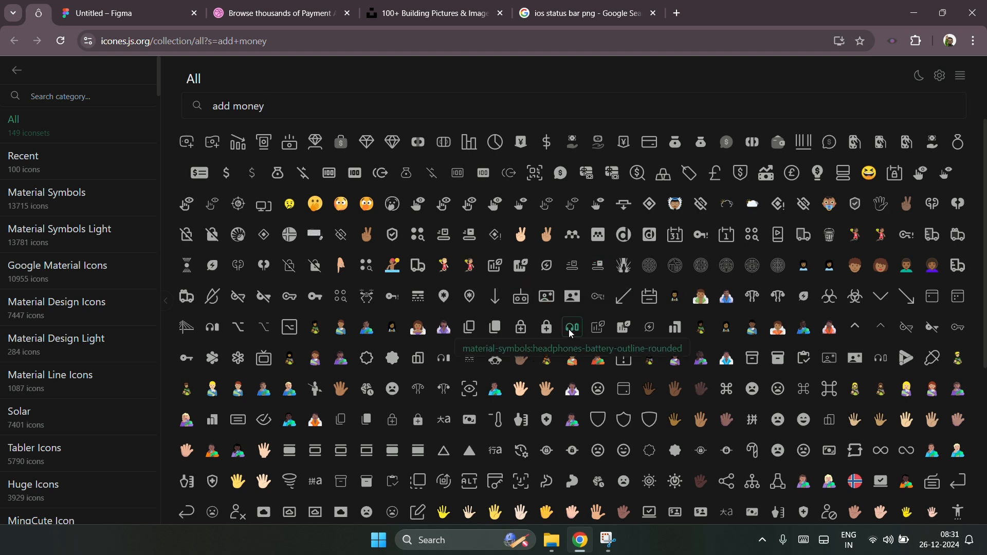
{"action": "scroll", "coordinate": [643, 363], "scroll_direction": "down", "scroll_amount": 5}
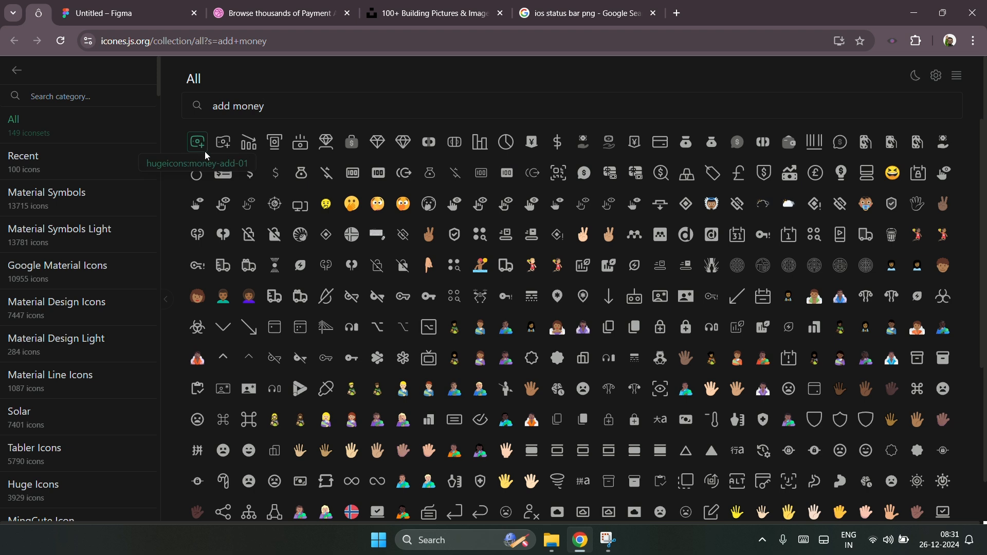
Step: Search for money and copy the material-symbols money-bag-rounded icon as SVG
{"action": "double_click", "coordinate": [220, 108]}
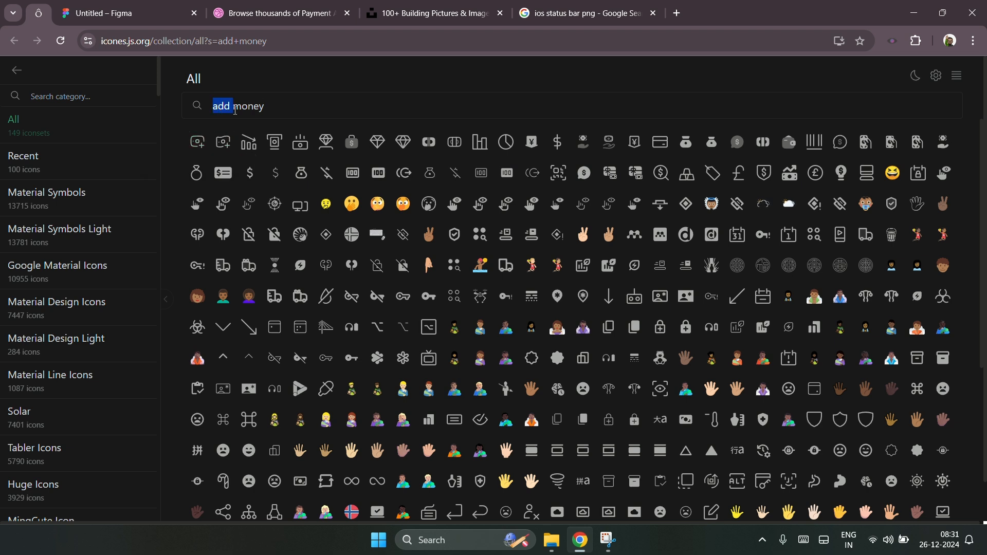
{"action": "key", "text": "BackSpace"}
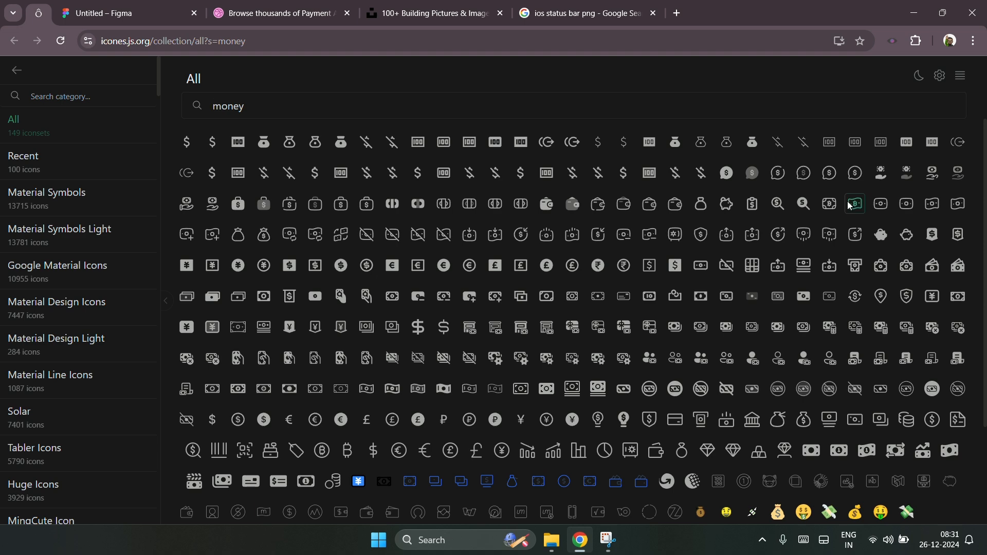
{"action": "left_click", "coordinate": [342, 146]}
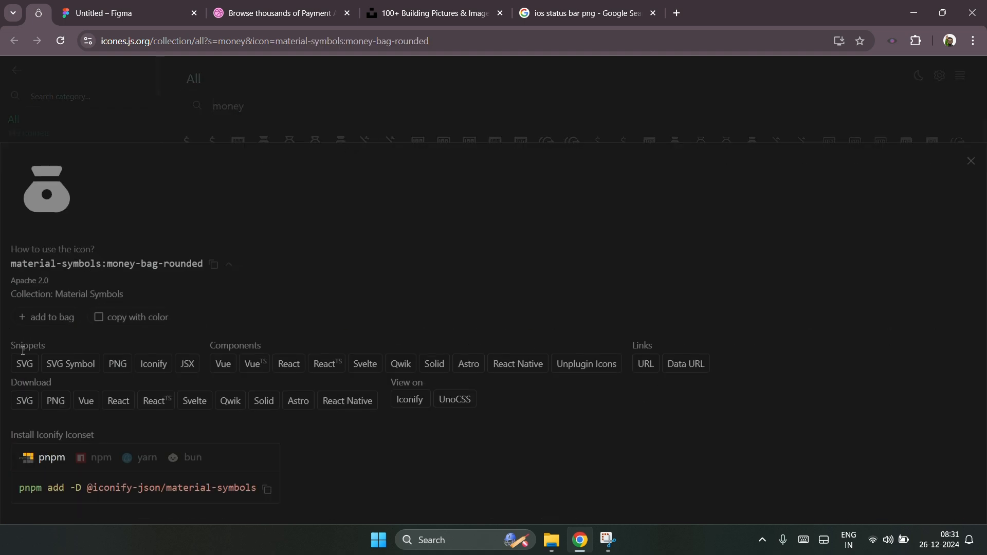
{"action": "left_click", "coordinate": [25, 365]}
{"action": "left_click", "coordinate": [132, 4]}
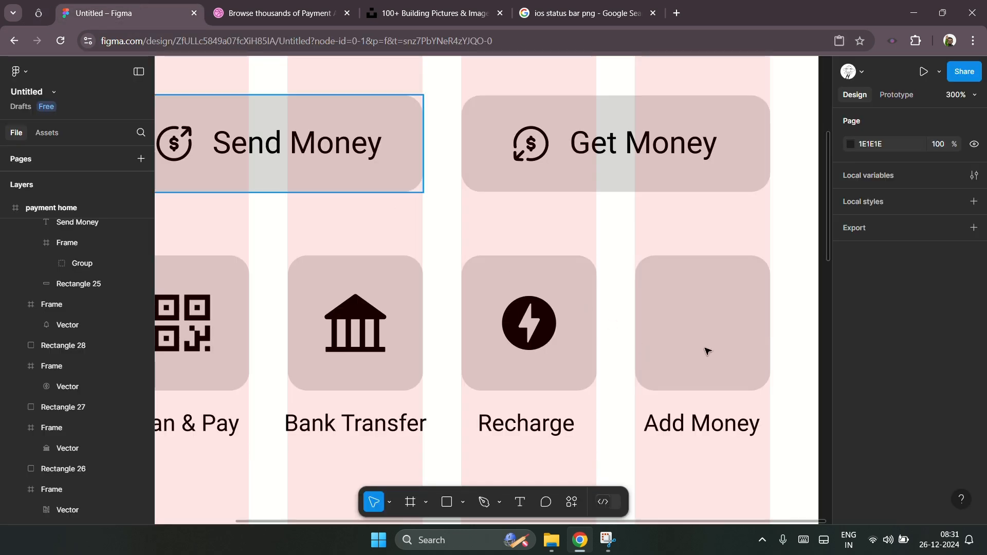
Step: Paste the money-bag icon and move it inside the Add Money square
{"action": "left_click", "coordinate": [722, 336]}
{"action": "scroll", "coordinate": [722, 338], "scroll_direction": "left", "scroll_amount": 1}
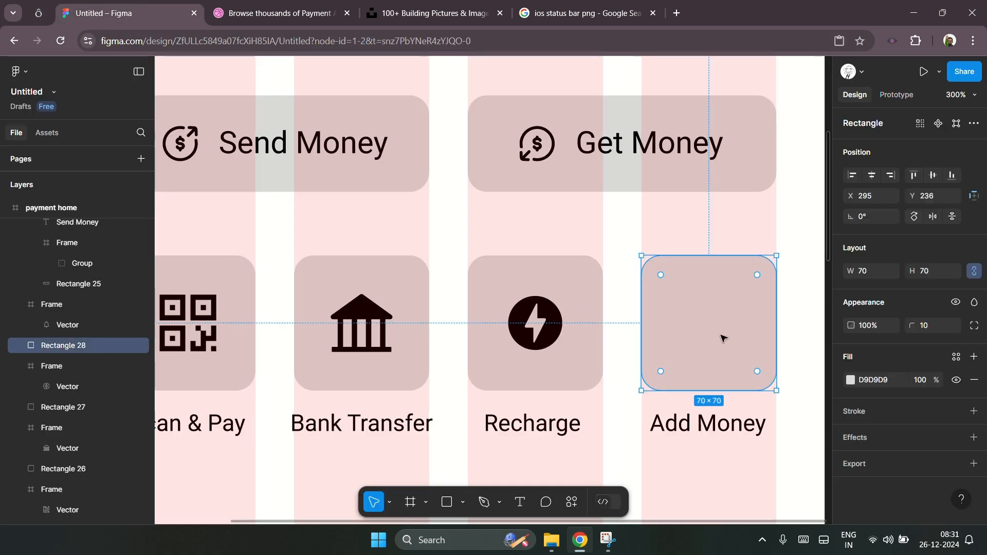
{"action": "scroll", "coordinate": [722, 338], "scroll_direction": "left", "scroll_amount": 2}
{"action": "scroll", "coordinate": [722, 338], "scroll_direction": "right", "scroll_amount": 3}
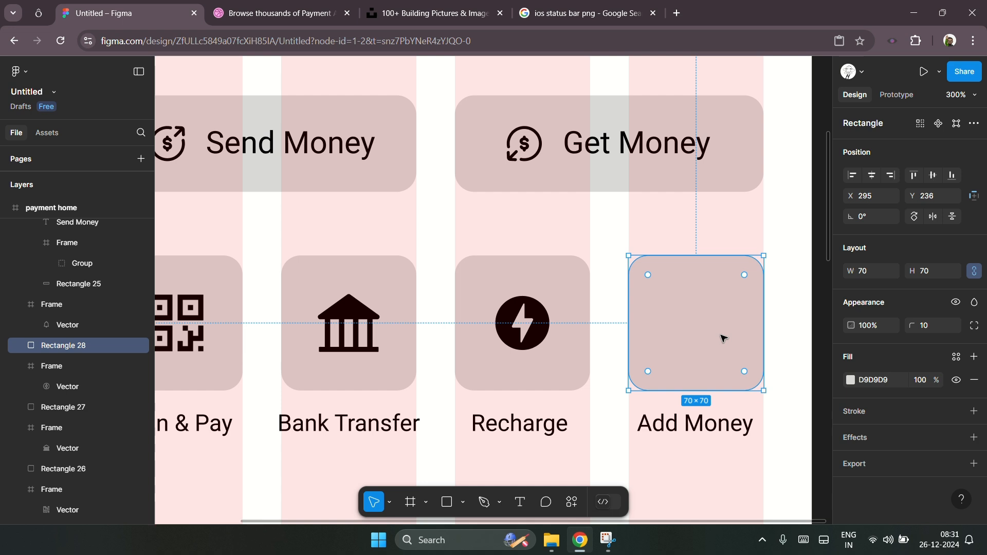
{"action": "key", "text": "ctrl+v"}
{"action": "left_click_drag", "start_coordinate": [486, 321], "coordinate": [731, 350]}
{"action": "double_click", "coordinate": [720, 340]}
{"action": "key", "text": "Escape"}
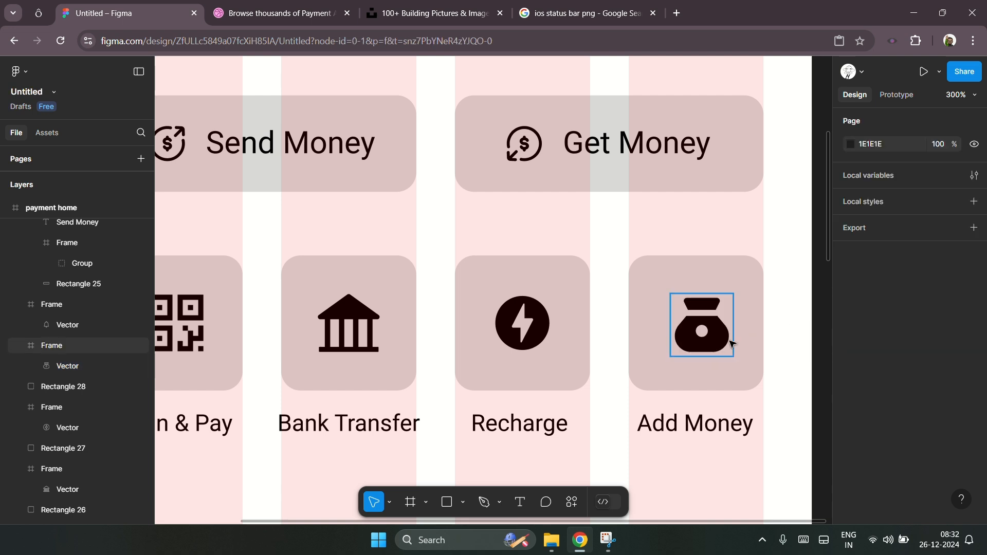
Step: Center the money-bag icon horizontally and vertically within the Add Money square
{"action": "left_click", "coordinate": [729, 343]}
{"action": "left_click", "coordinate": [546, 327], "text": "shift"}
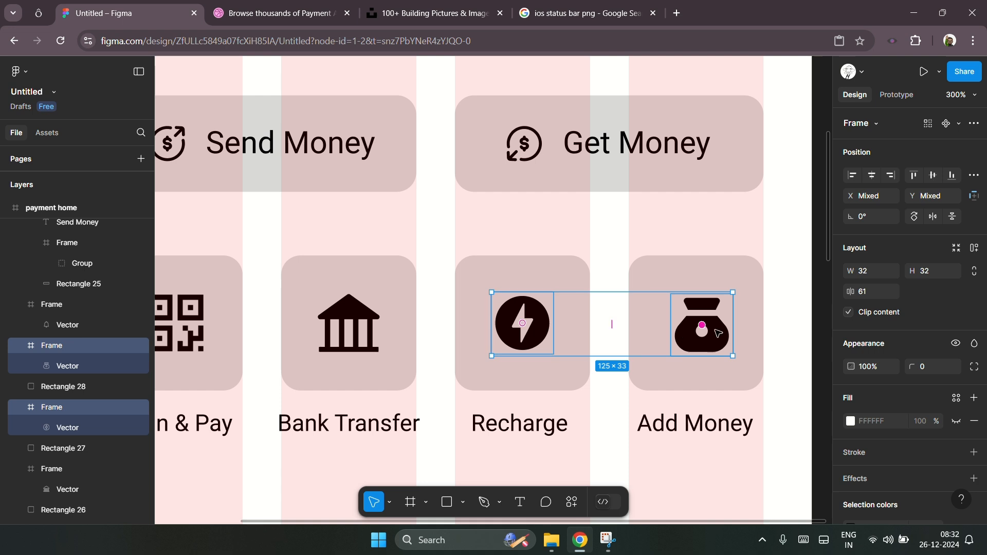
{"action": "left_click", "coordinate": [789, 322]}
{"action": "left_click_drag", "start_coordinate": [790, 306], "coordinate": [710, 330]}
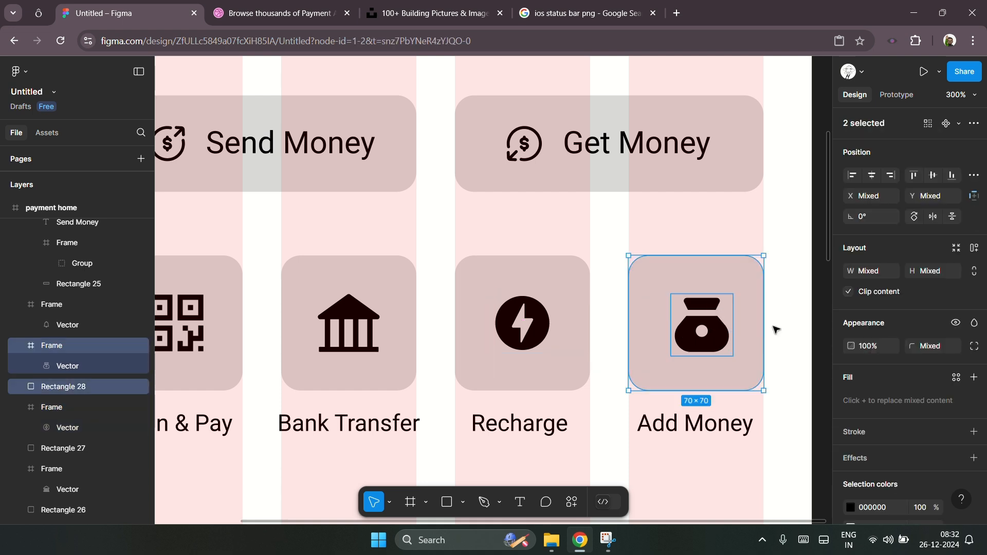
{"action": "left_click", "coordinate": [872, 176]}
{"action": "left_click", "coordinate": [937, 181]}
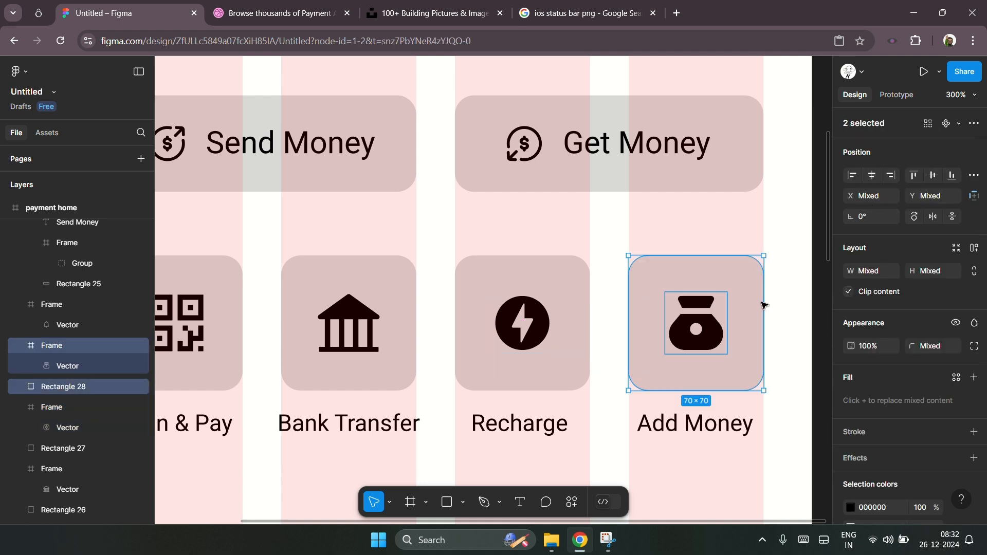
Step: Enlarge the inner square of the QR icon's top-left finder pattern to 8 × 8 so it fills the finder
{"action": "scroll", "coordinate": [748, 313], "scroll_direction": "down", "scroll_amount": 3}
{"action": "left_click", "coordinate": [782, 310]}
{"action": "scroll", "coordinate": [700, 335], "scroll_direction": "right", "scroll_amount": 2}
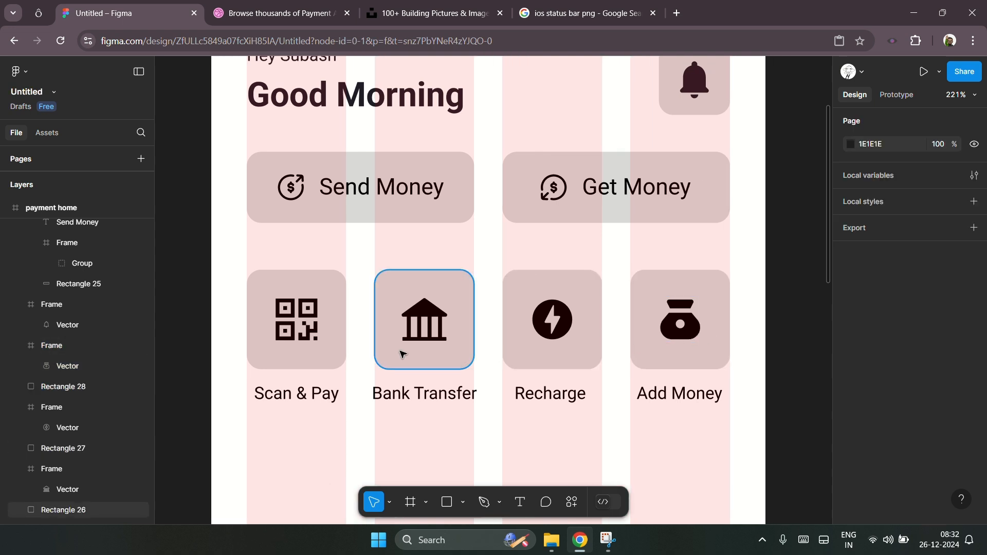
{"action": "scroll", "coordinate": [311, 327], "scroll_direction": "up", "scroll_amount": 2}
{"action": "scroll", "coordinate": [267, 331], "scroll_direction": "up", "scroll_amount": 2}
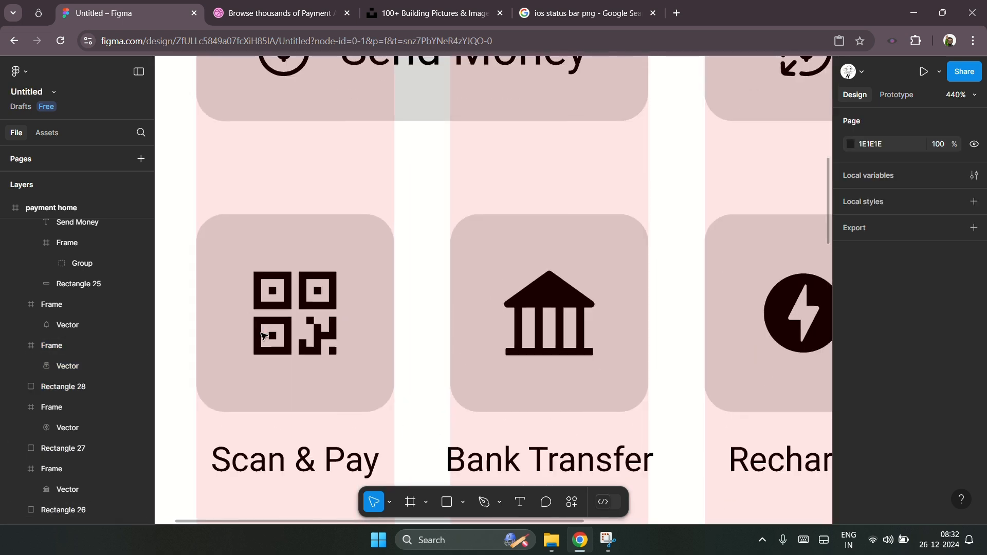
{"action": "scroll", "coordinate": [263, 337], "scroll_direction": "up", "scroll_amount": 2}
{"action": "double_click", "coordinate": [280, 280]}
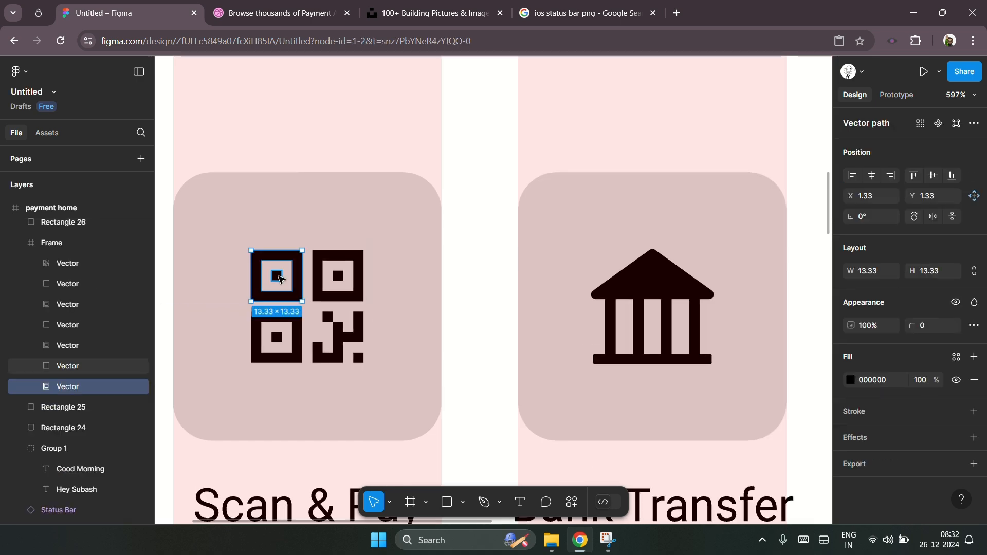
{"action": "left_click", "coordinate": [279, 278]}
{"action": "scroll", "coordinate": [278, 281], "scroll_direction": "up", "scroll_amount": 7}
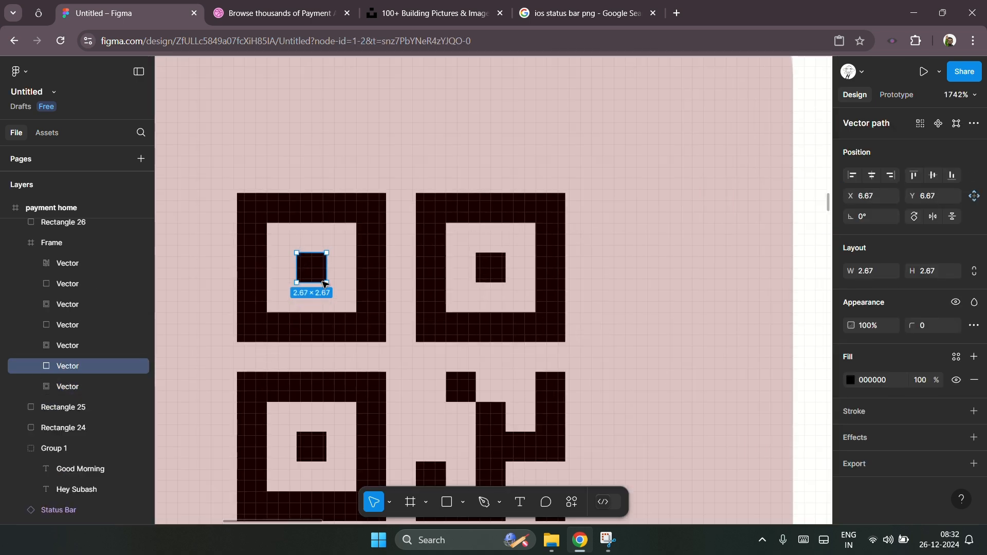
{"action": "left_click_drag", "start_coordinate": [327, 282], "coordinate": [355, 311]}
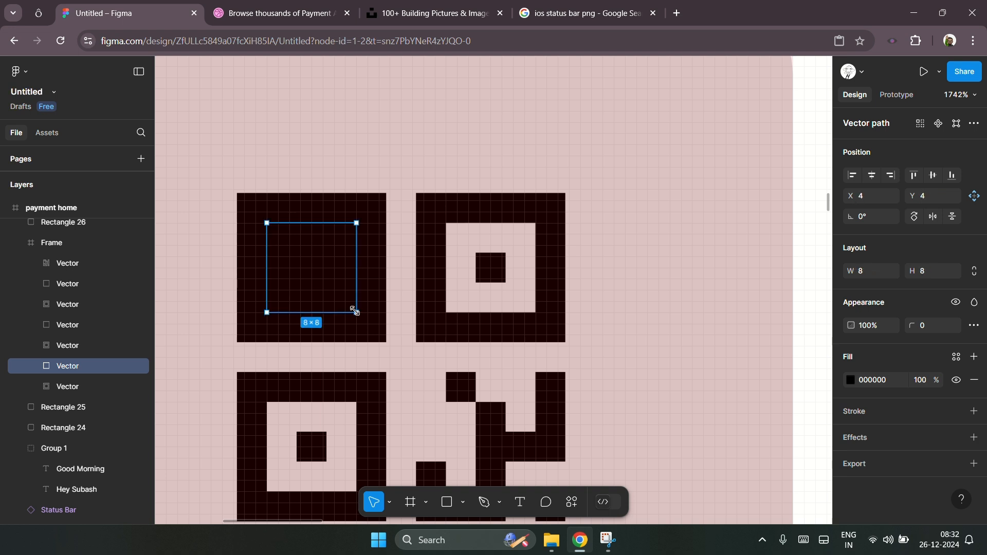
Step: Enlarge the inner squares of the QR icon's top-right and bottom-left finder patterns to fill them
{"action": "left_click", "coordinate": [493, 273]}
{"action": "double_click", "coordinate": [492, 272]}
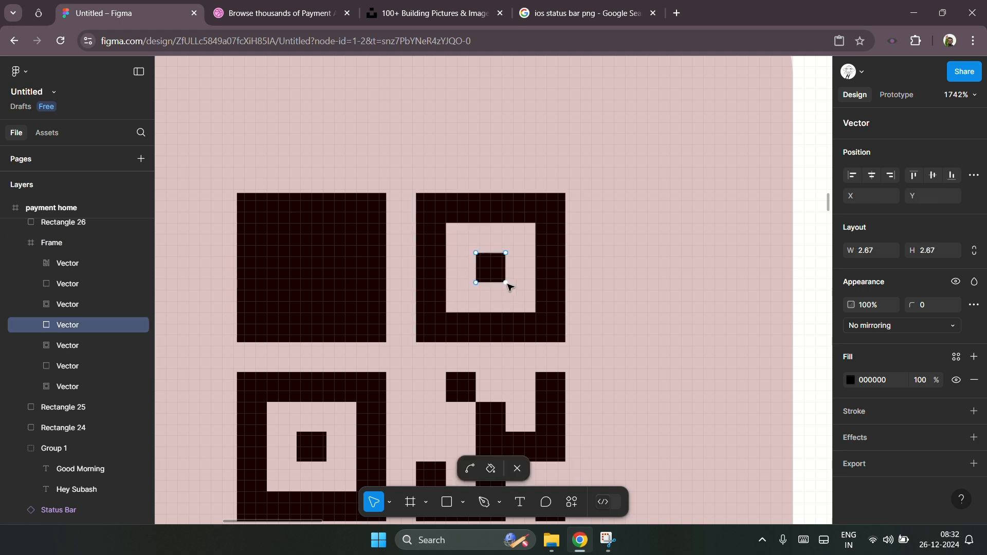
{"action": "key", "text": "Escape"}
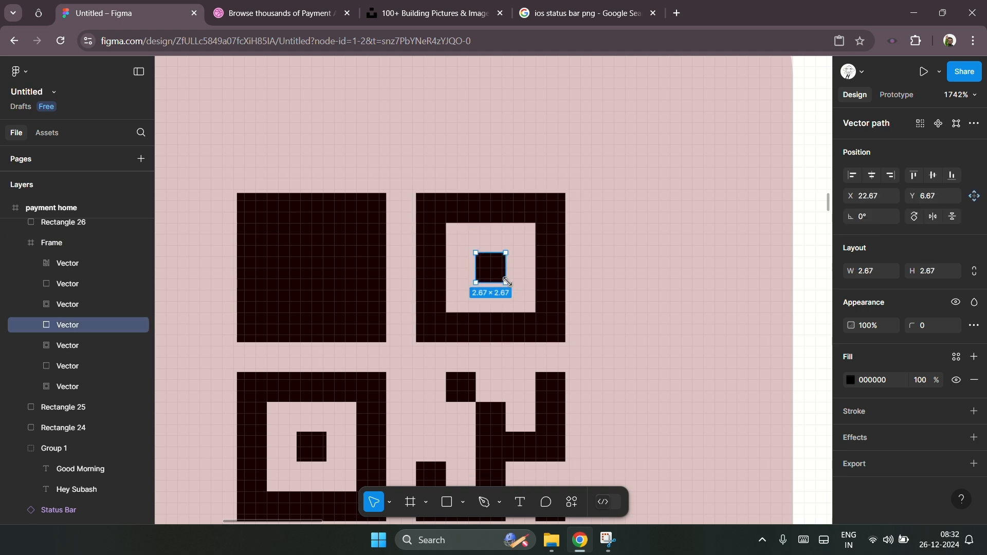
{"action": "left_click_drag", "start_coordinate": [506, 281], "coordinate": [537, 312]}
{"action": "scroll", "coordinate": [535, 360], "scroll_direction": "down", "scroll_amount": 3}
{"action": "left_click", "coordinate": [312, 360]}
{"action": "double_click", "coordinate": [311, 360]}
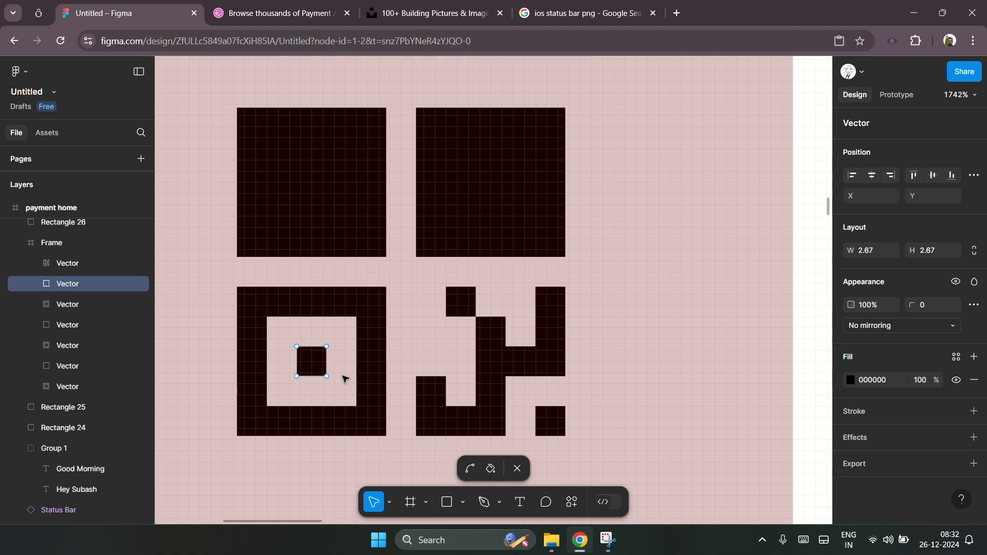
{"action": "key", "text": "Escape"}
{"action": "left_click_drag", "start_coordinate": [326, 374], "coordinate": [357, 404]}
{"action": "scroll", "coordinate": [368, 340], "scroll_direction": "down", "scroll_amount": 10}
Step: Search the icon library for scan and copy the si:barcode-scan-alt-fill icon as SVG
{"action": "left_click", "coordinate": [229, 359]}
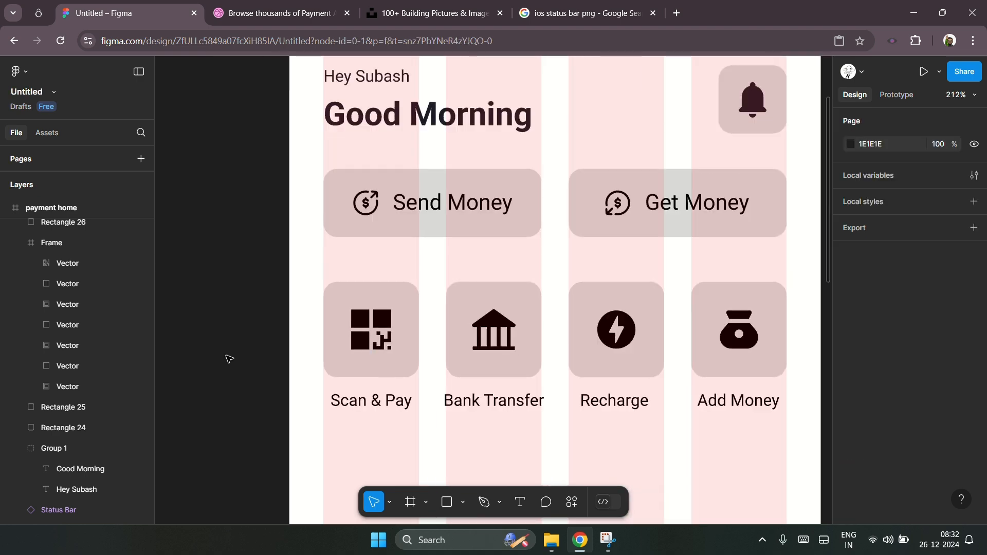
{"action": "left_click", "coordinate": [52, 242]}
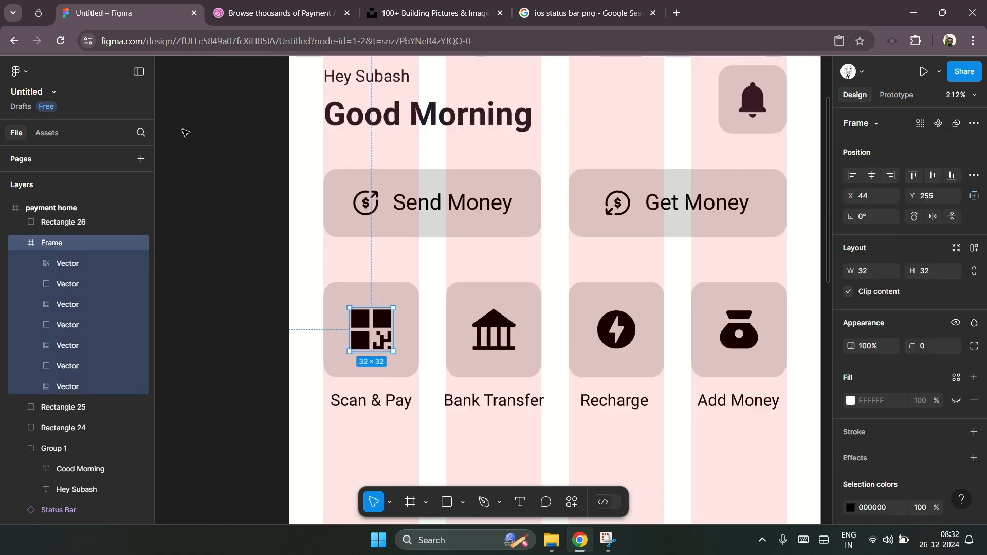
{"action": "left_click", "coordinate": [46, 14]}
{"action": "left_click", "coordinate": [297, 105]}
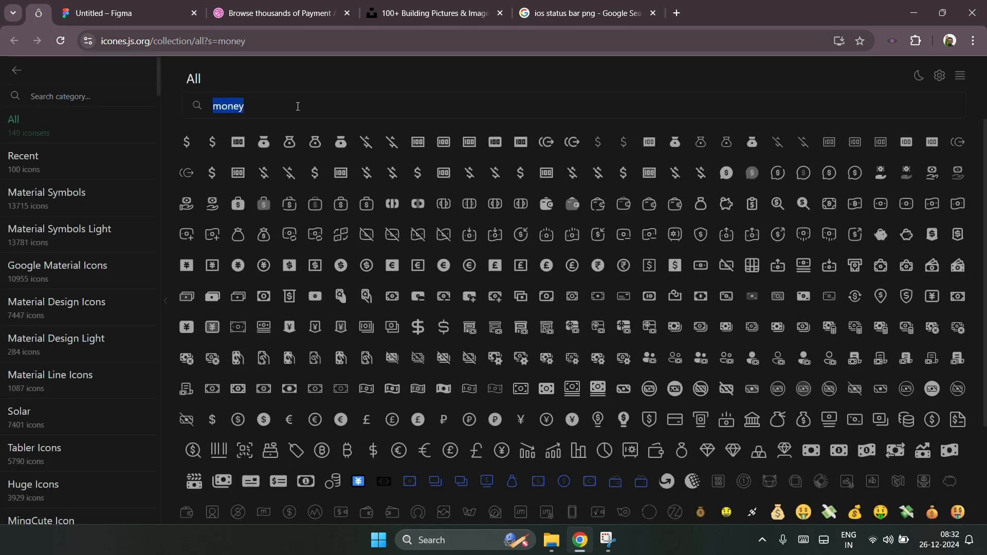
{"action": "type", "text": "scan"}
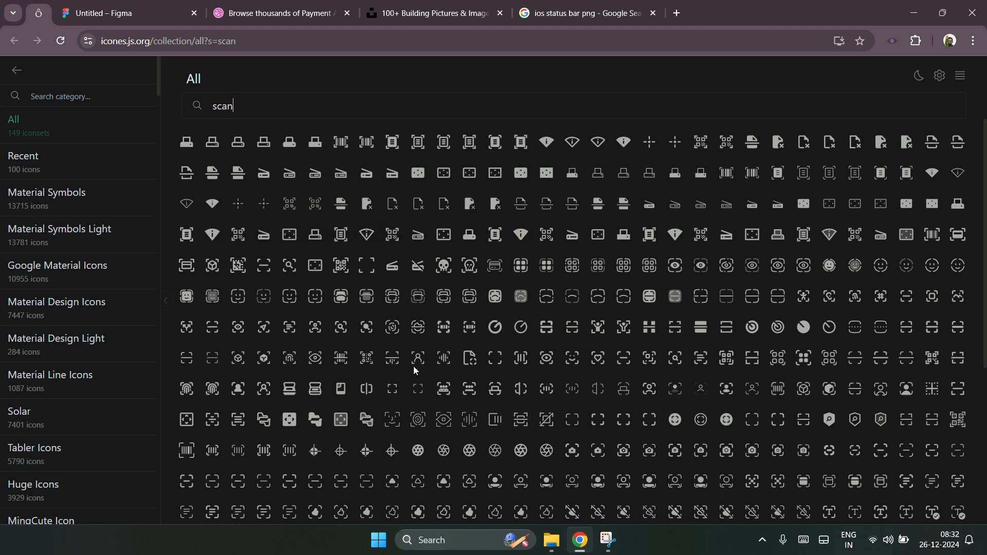
{"action": "left_click", "coordinate": [346, 299]}
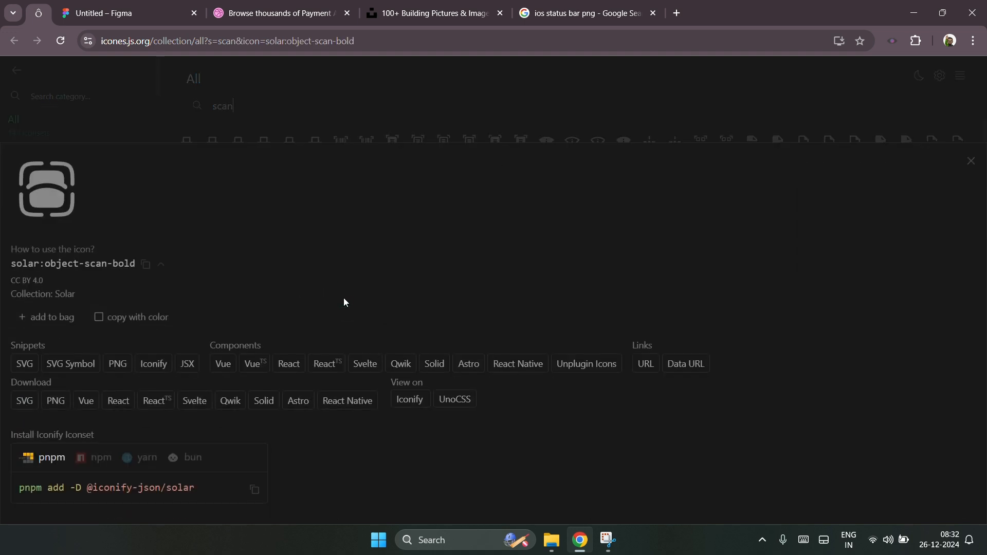
{"action": "left_click", "coordinate": [504, 132]}
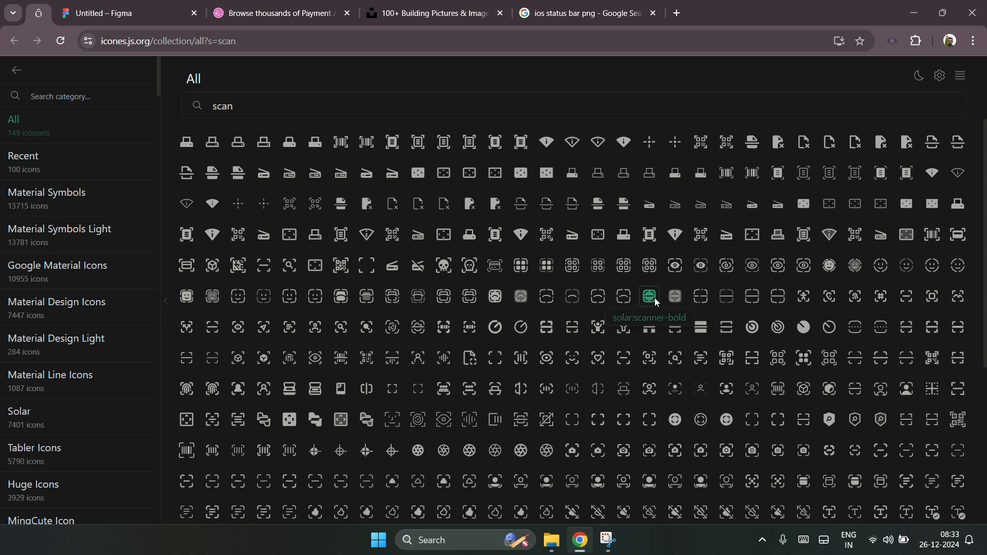
{"action": "left_click", "coordinate": [806, 356]}
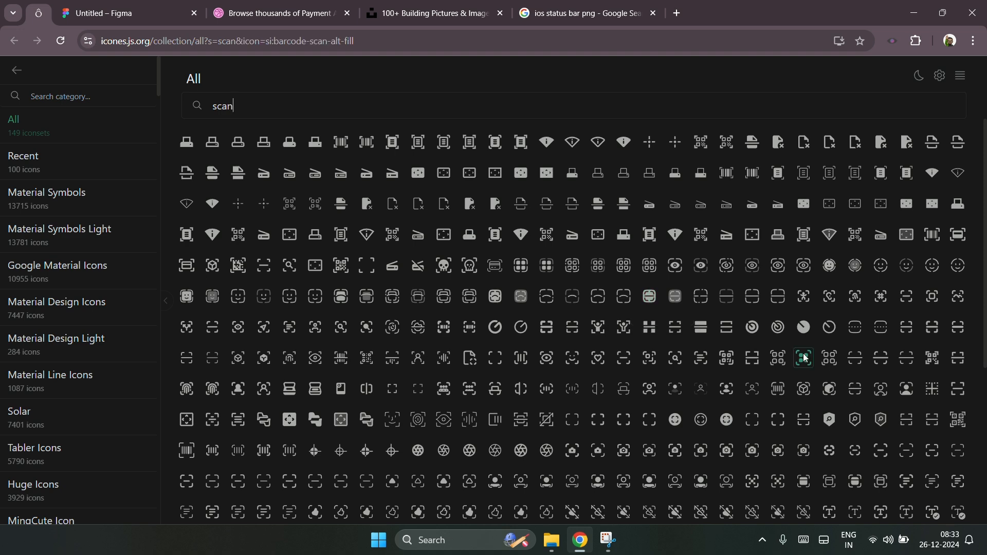
{"action": "left_click", "coordinate": [25, 364]}
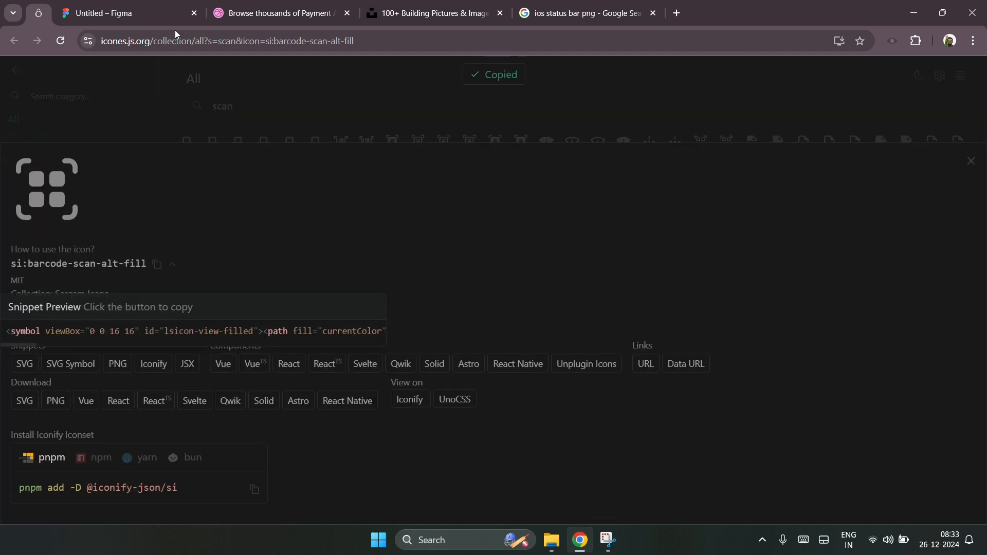
Step: Delete the old QR icon and paste the barcode-scan icon into the Scan & Pay square
{"action": "left_click", "coordinate": [124, 5]}
{"action": "key", "text": "Delete"}
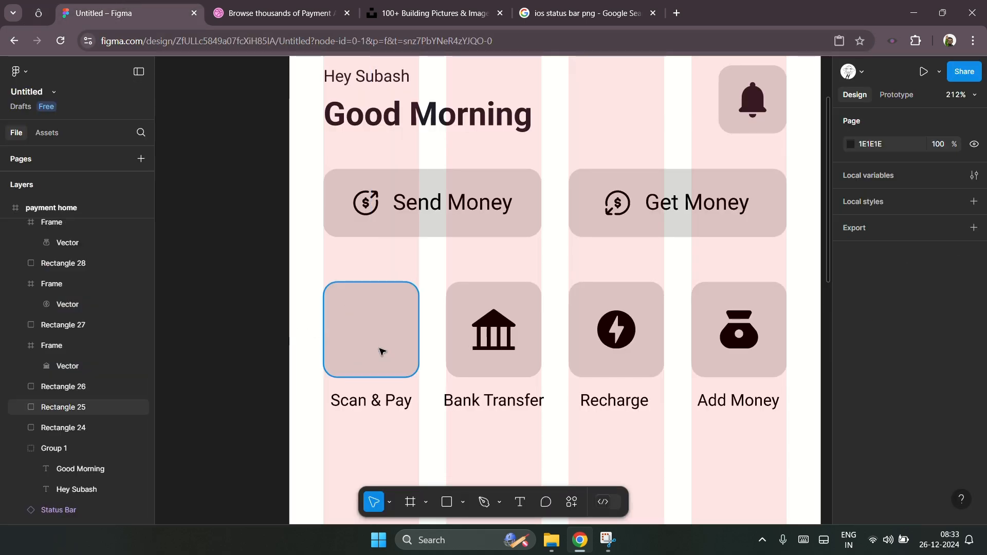
{"action": "scroll", "coordinate": [380, 349], "scroll_direction": "up", "scroll_amount": 2}
{"action": "left_click", "coordinate": [380, 352]}
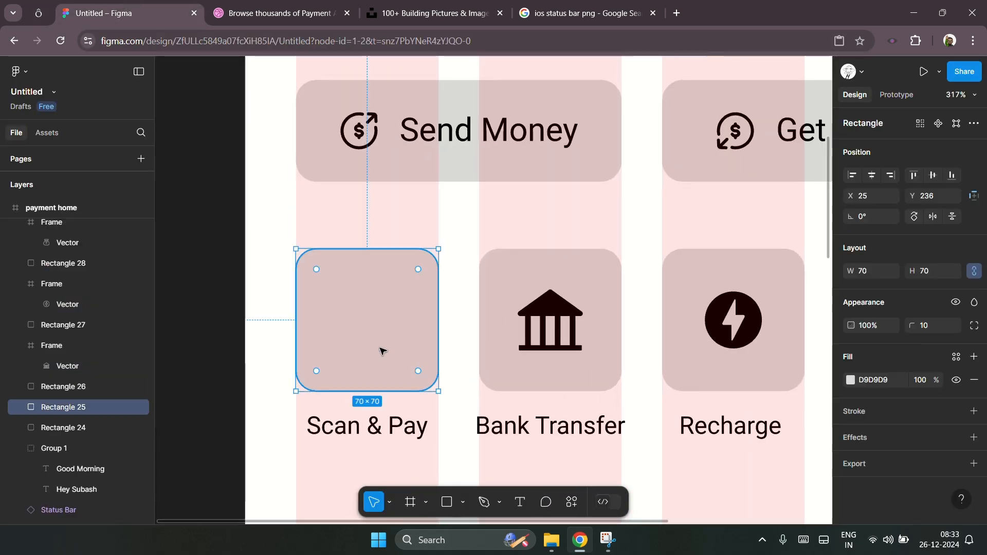
{"action": "key", "text": "ctrl+v"}
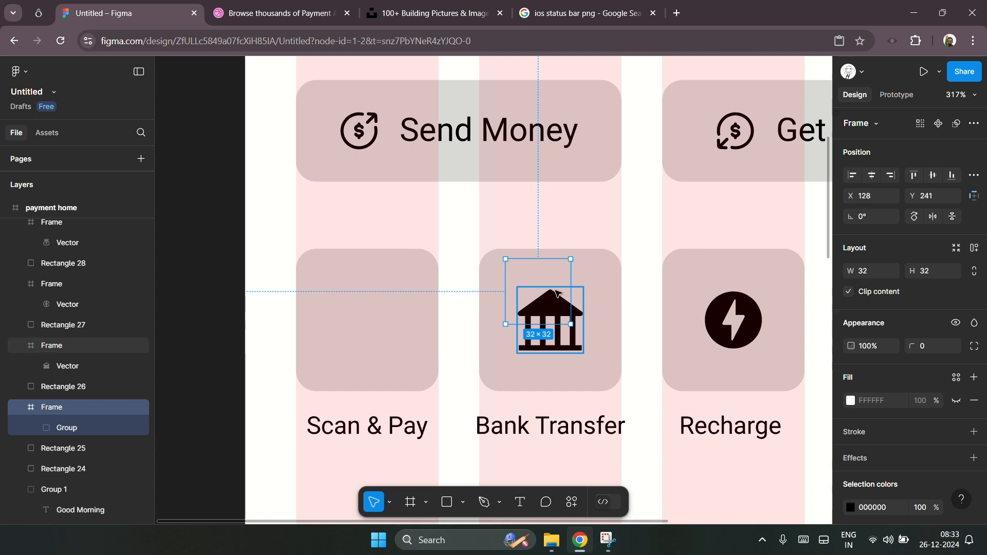
{"action": "key", "text": "shift+Left"}
{"action": "key", "text": "shift+Left"}
{"action": "key", "text": "shift+Left"}
{"action": "key", "text": "shift+Left"}
{"action": "key", "text": "shift+Left"}
{"action": "key", "text": "shift+Left"}
{"action": "key", "text": "shift+Left"}
{"action": "key", "text": "shift+Left"}
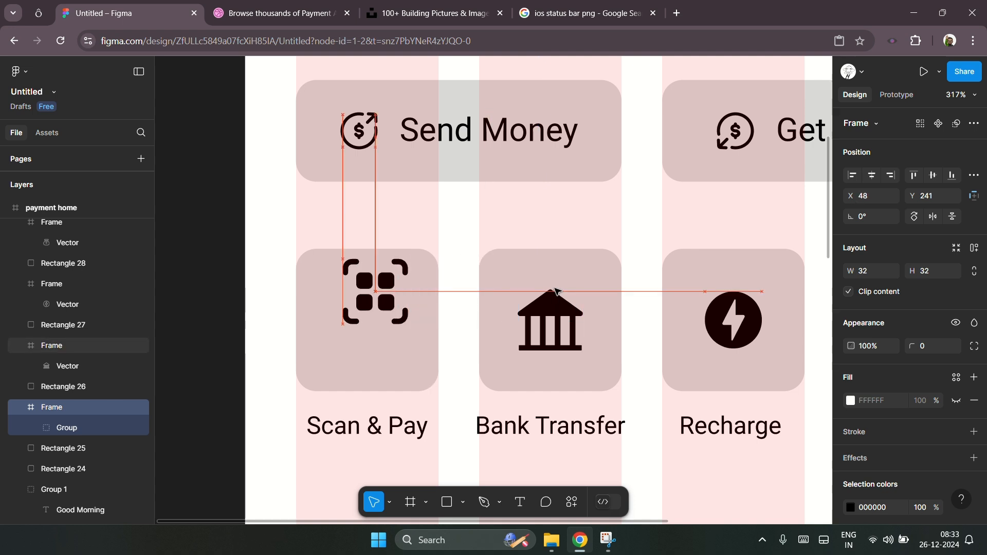
Step: Center the scan icon horizontally and vertically within the Scan & Pay square
{"action": "left_click", "coordinate": [401, 368], "text": "shift"}
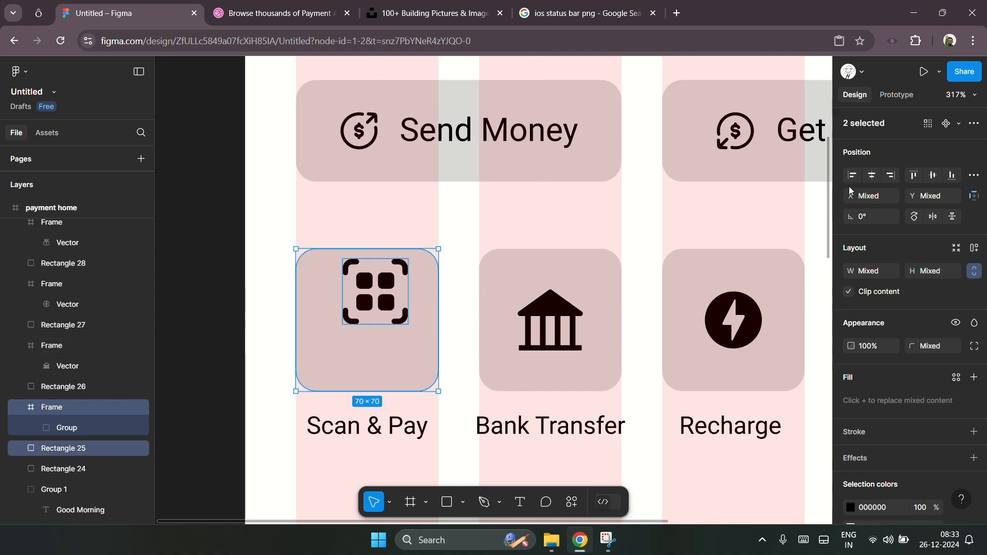
{"action": "left_click", "coordinate": [872, 175]}
{"action": "left_click", "coordinate": [938, 181]}
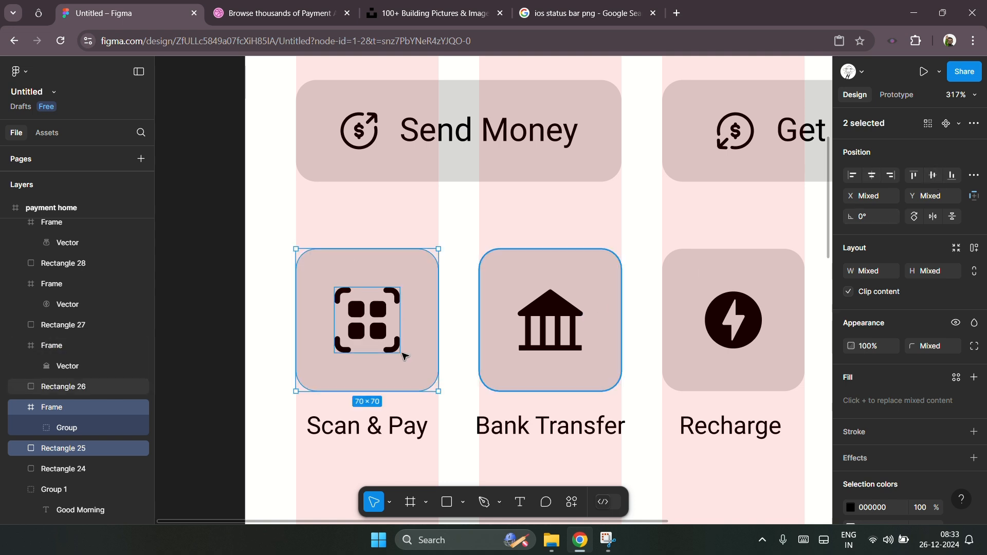
Step: Look over the whole home screen layout with its icon row
{"action": "left_click", "coordinate": [230, 313]}
{"action": "scroll", "coordinate": [229, 313], "scroll_direction": "down", "scroll_amount": 5}
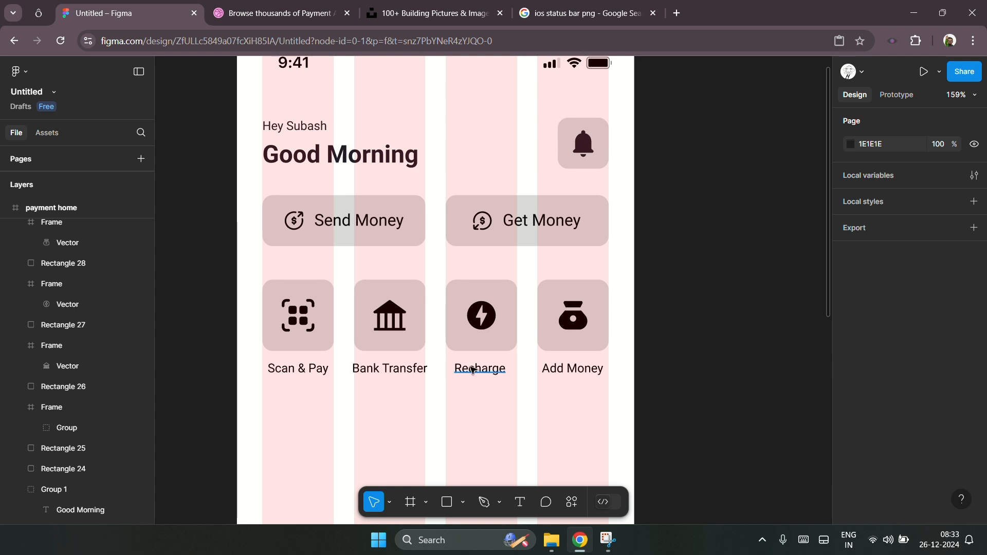
{"action": "scroll", "coordinate": [682, 315], "scroll_direction": "down", "scroll_amount": 3}
{"action": "scroll", "coordinate": [685, 317], "scroll_direction": "down", "scroll_amount": 1}
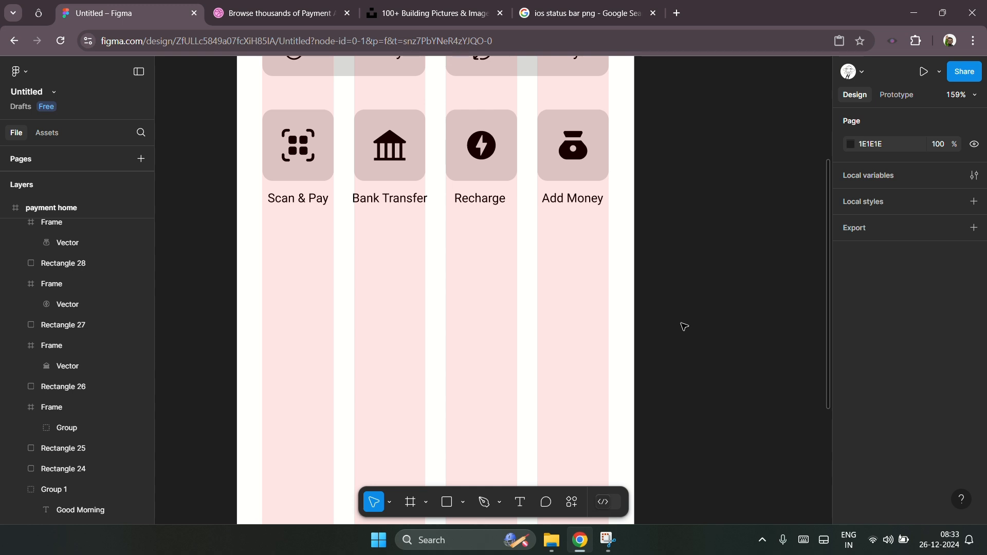
{"action": "scroll", "coordinate": [729, 322], "scroll_direction": "down", "scroll_amount": 4}
{"action": "scroll", "coordinate": [731, 321], "scroll_direction": "up", "scroll_amount": 8}
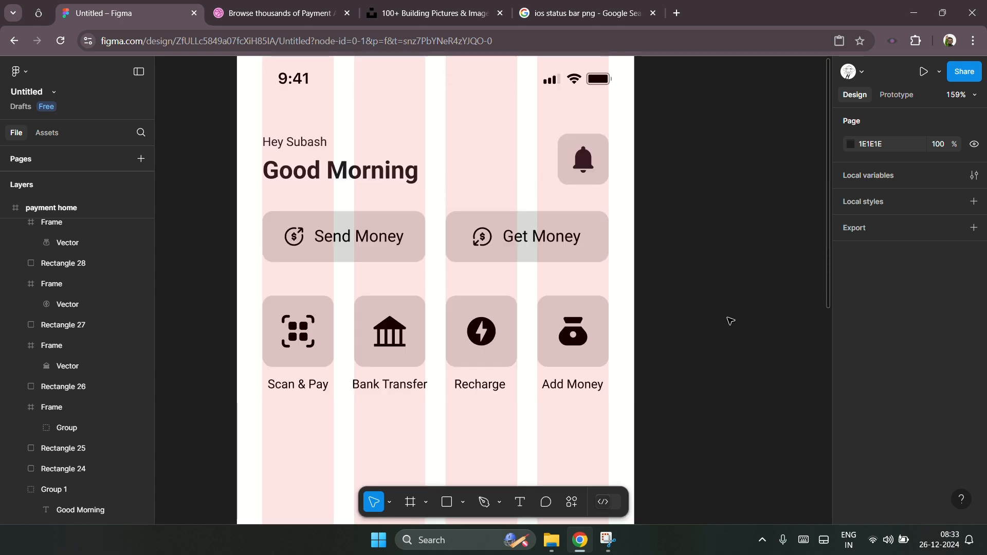
{"action": "scroll", "coordinate": [730, 320], "scroll_direction": "down", "scroll_amount": 1}
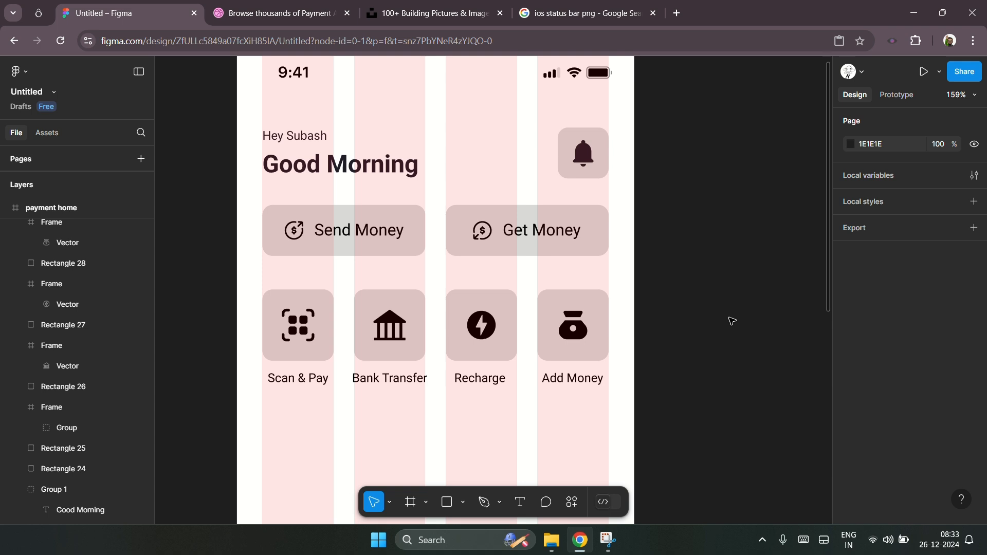
{"action": "scroll", "coordinate": [710, 321], "scroll_direction": "down", "scroll_amount": 5}
{"action": "scroll", "coordinate": [602, 348], "scroll_direction": "down", "scroll_amount": 3}
{"action": "scroll", "coordinate": [579, 300], "scroll_direction": "up", "scroll_amount": 2}
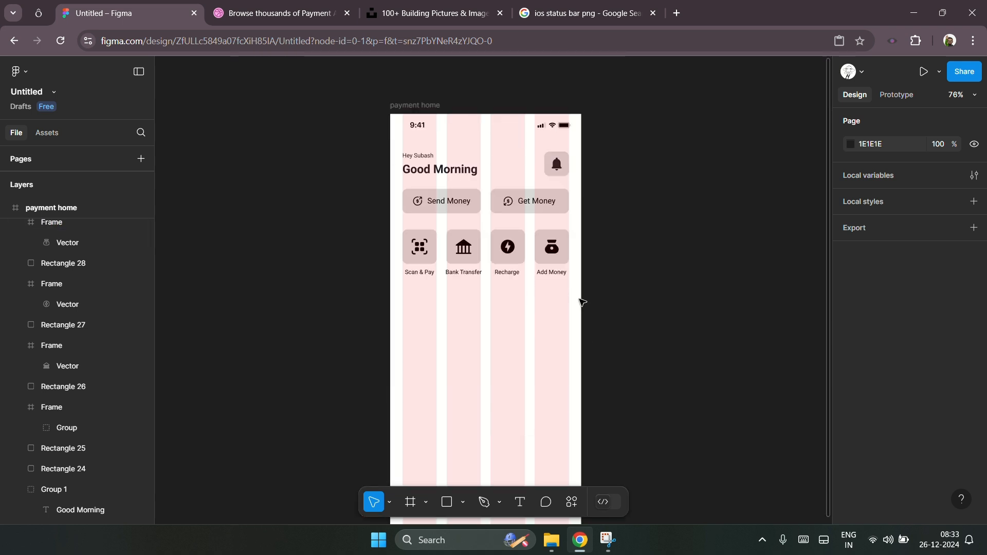
{"action": "scroll", "coordinate": [552, 338], "scroll_direction": "down", "scroll_amount": 5}
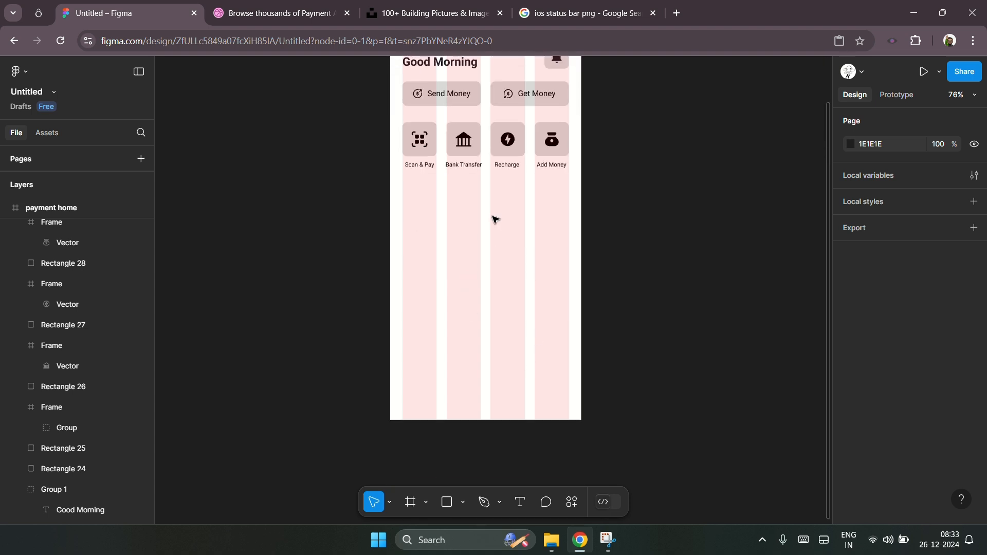
{"action": "scroll", "coordinate": [494, 220], "scroll_direction": "up", "scroll_amount": 4}
{"action": "scroll", "coordinate": [501, 342], "scroll_direction": "down", "scroll_amount": 3}
{"action": "scroll", "coordinate": [495, 337], "scroll_direction": "up", "scroll_amount": 2}
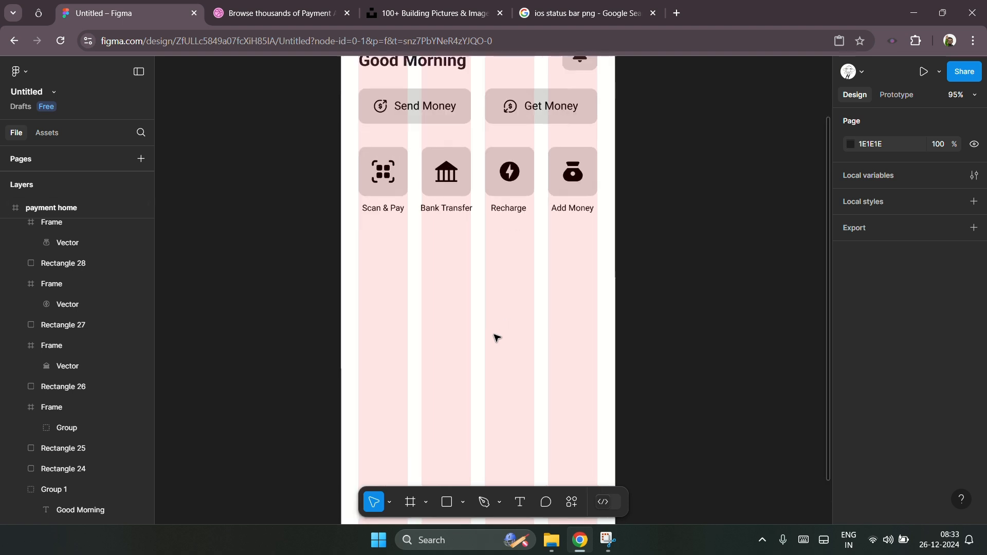
Step: Duplicate the Scan & Pay label, move the copy below the icon row and retype it as "Recent Transactions"
{"action": "scroll", "coordinate": [462, 297], "scroll_direction": "up", "scroll_amount": 4}
{"action": "scroll", "coordinate": [462, 296], "scroll_direction": "up", "scroll_amount": 1}
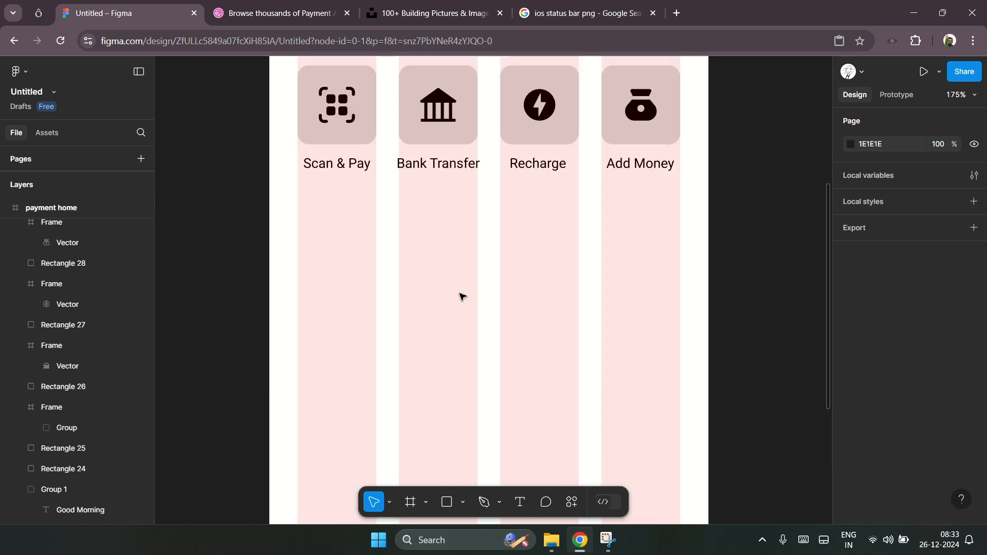
{"action": "scroll", "coordinate": [462, 297], "scroll_direction": "up", "scroll_amount": 3}
{"action": "left_click", "coordinate": [363, 205]}
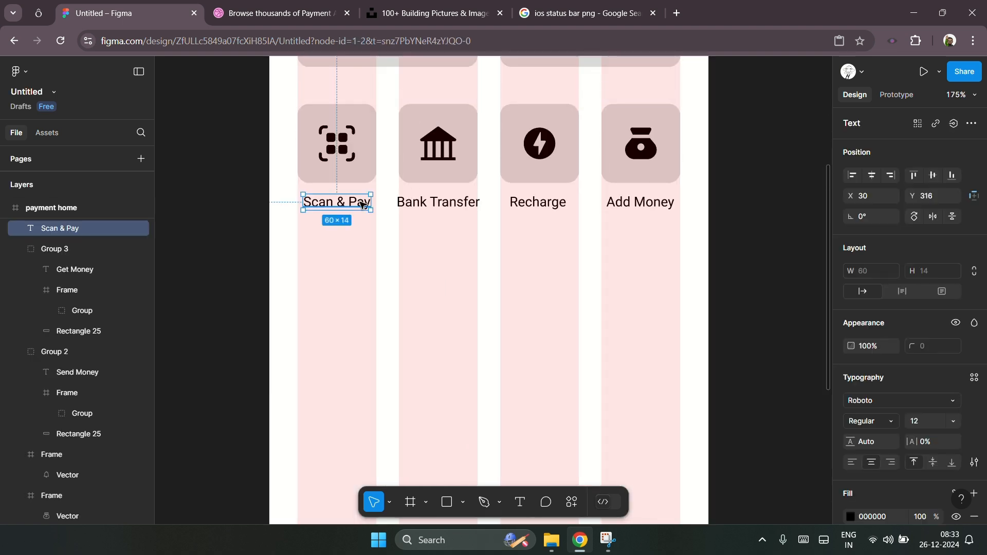
{"action": "key", "text": "ctrl+d"}
{"action": "left_click_drag", "start_coordinate": [362, 204], "coordinate": [359, 298]}
{"action": "double_click", "coordinate": [359, 297]}
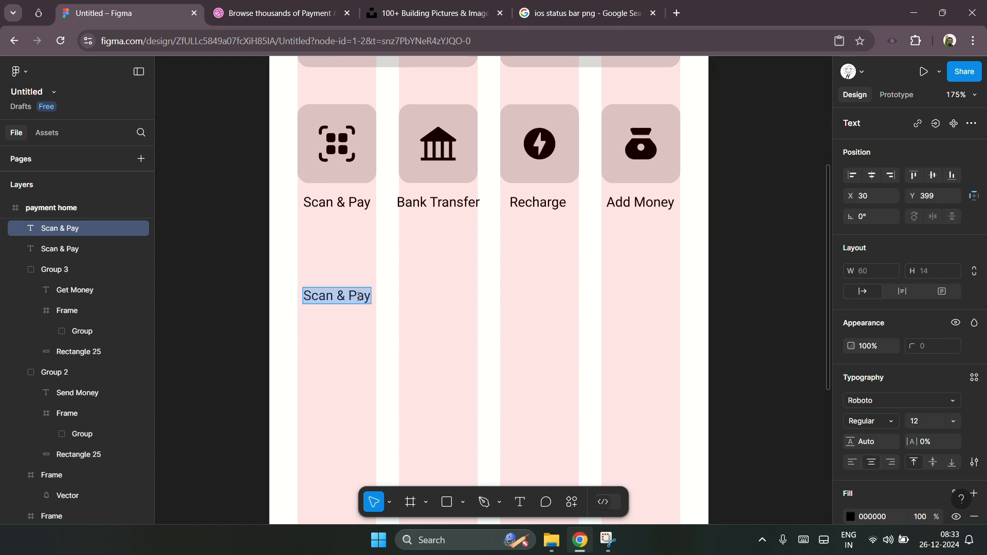
{"action": "type", "text": "R"}
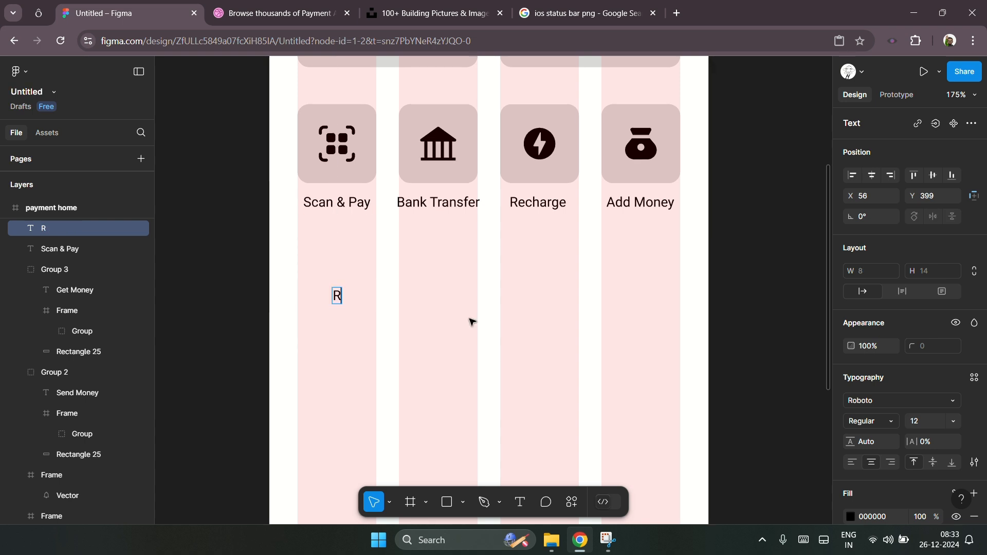
{"action": "type", "text": "ecent T"}
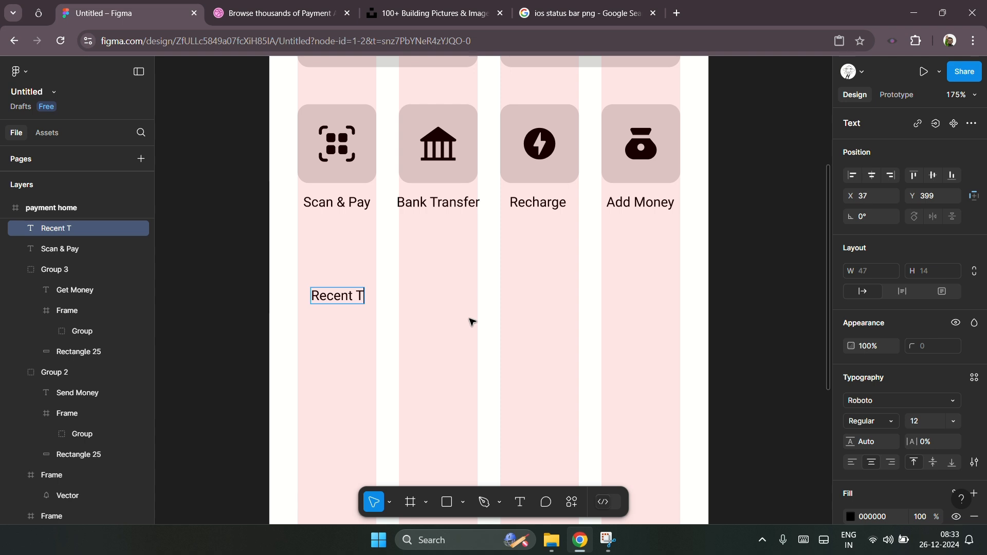
{"action": "type", "text": "ransactions"}
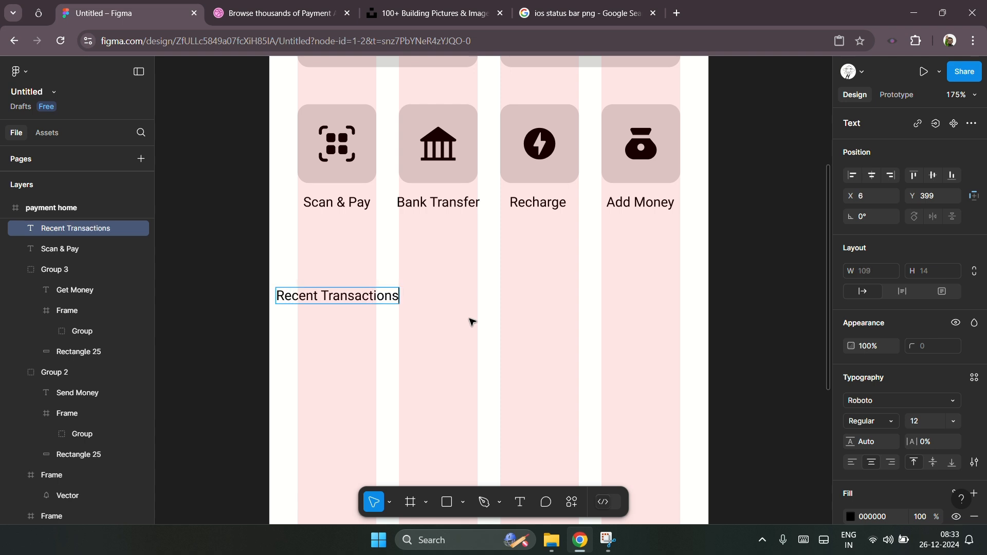
{"action": "key", "text": "Escape"}
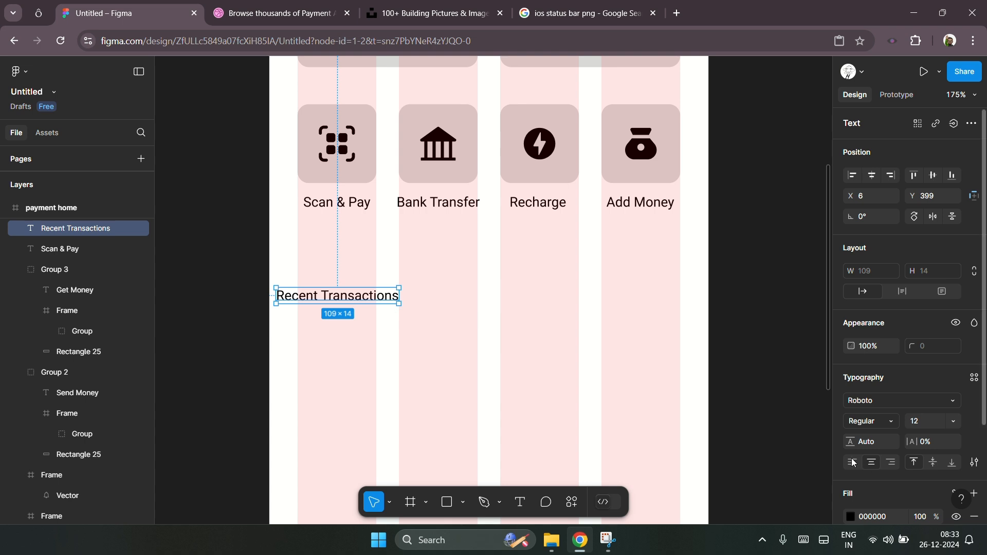
Step: Move the Recent Transactions heading to the left margin and set its font size to 16
{"action": "left_click_drag", "start_coordinate": [364, 299], "coordinate": [391, 299]}
{"action": "left_click", "coordinate": [923, 426]}
{"action": "type", "text": "16"}
{"action": "key", "text": "Return"}
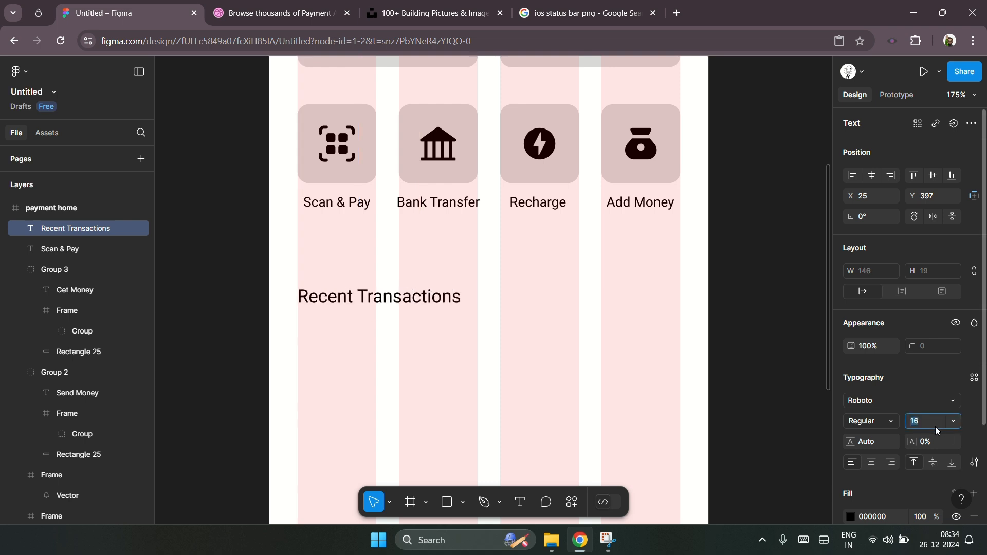
Step: Duplicate the heading to the right side, right-align its text and change it to "View All"
{"action": "left_click", "coordinate": [410, 353]}
{"action": "left_click", "coordinate": [441, 300]}
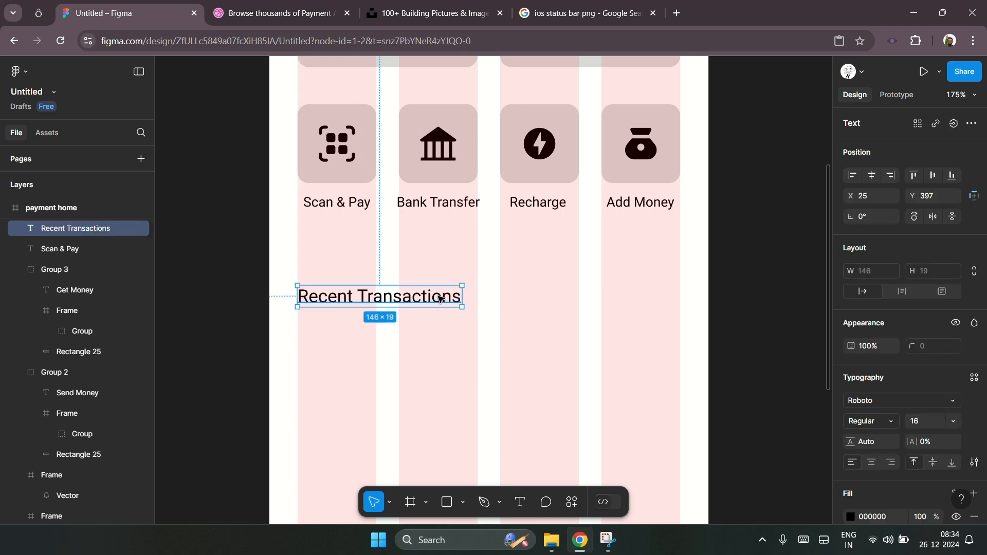
{"action": "left_click_drag", "start_coordinate": [441, 300], "coordinate": [633, 304]}
{"action": "double_click", "coordinate": [632, 304]}
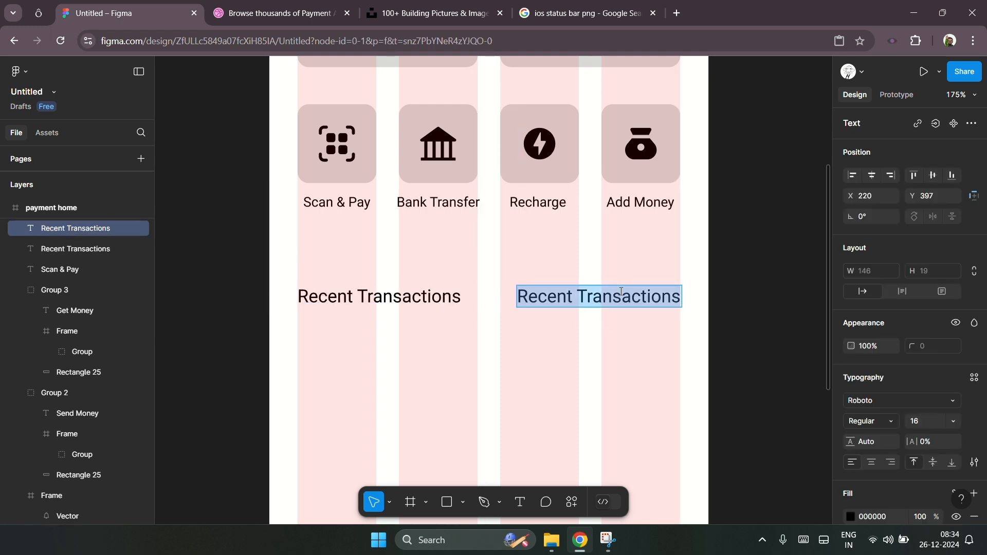
{"action": "left_click", "coordinate": [890, 463]}
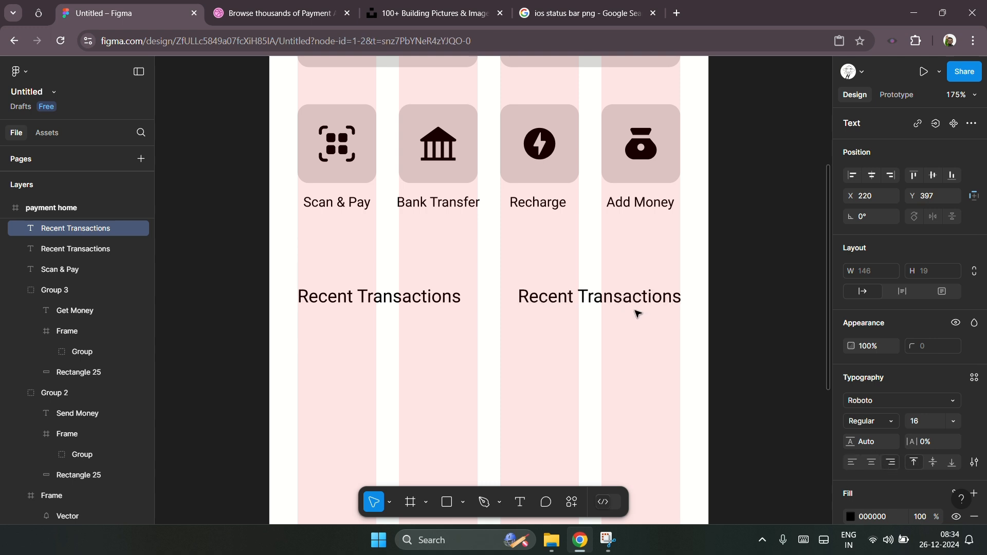
{"action": "type", "text": "View All"}
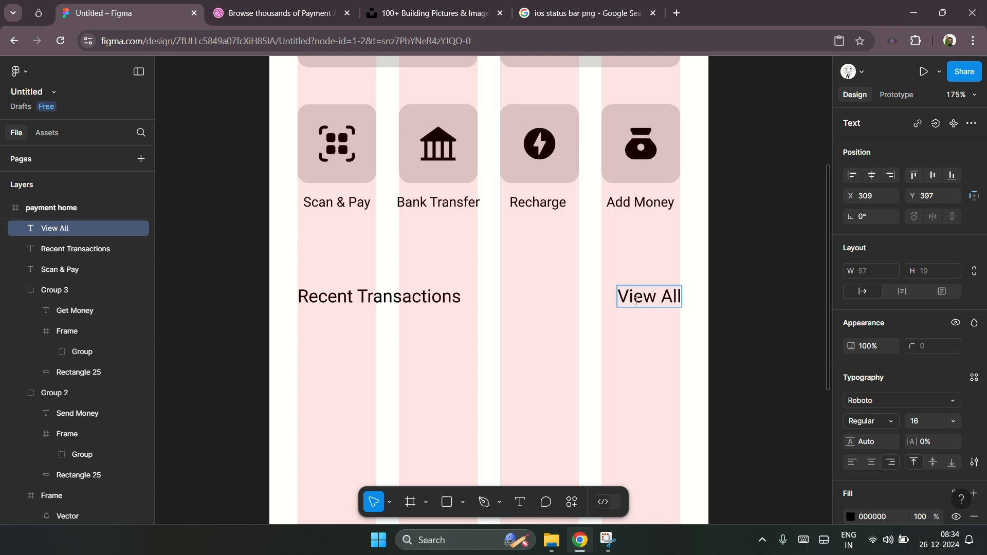
{"action": "key", "text": "Escape"}
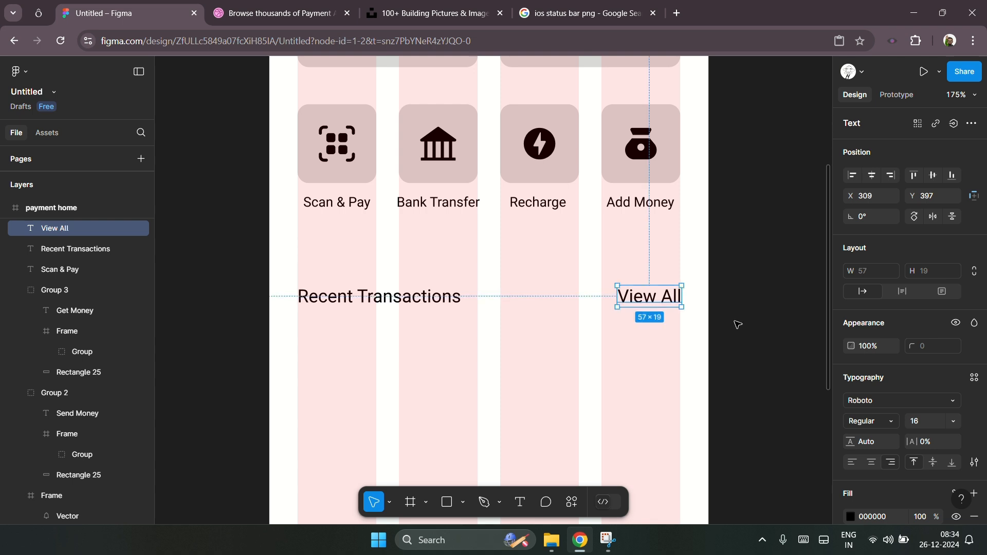
Step: Shift the View All label slightly to the left
{"action": "scroll", "coordinate": [696, 297], "scroll_direction": "up", "scroll_amount": 5}
{"action": "left_click", "coordinate": [696, 304]}
{"action": "left_click_drag", "start_coordinate": [627, 308], "coordinate": [588, 307]}
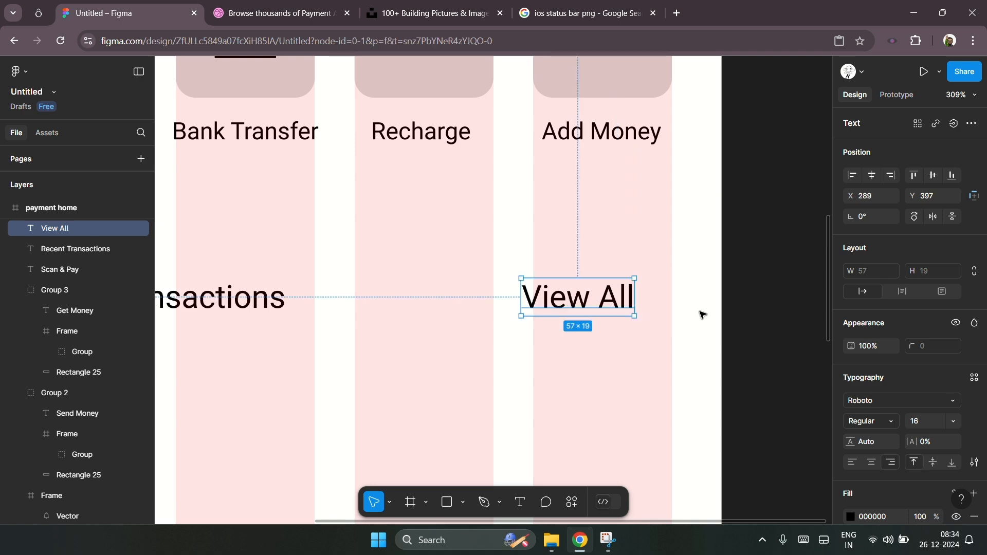
{"action": "left_click", "coordinate": [702, 315]}
{"action": "scroll", "coordinate": [701, 313], "scroll_direction": "down", "scroll_amount": 3}
{"action": "left_click", "coordinate": [646, 302]}
{"action": "scroll", "coordinate": [706, 304], "scroll_direction": "up", "scroll_amount": 3}
Step: Search the icon library for arrow and copy the material-symbols-light:arrow-back-ios-rounded icon as SVG
{"action": "left_click", "coordinate": [38, 13]}
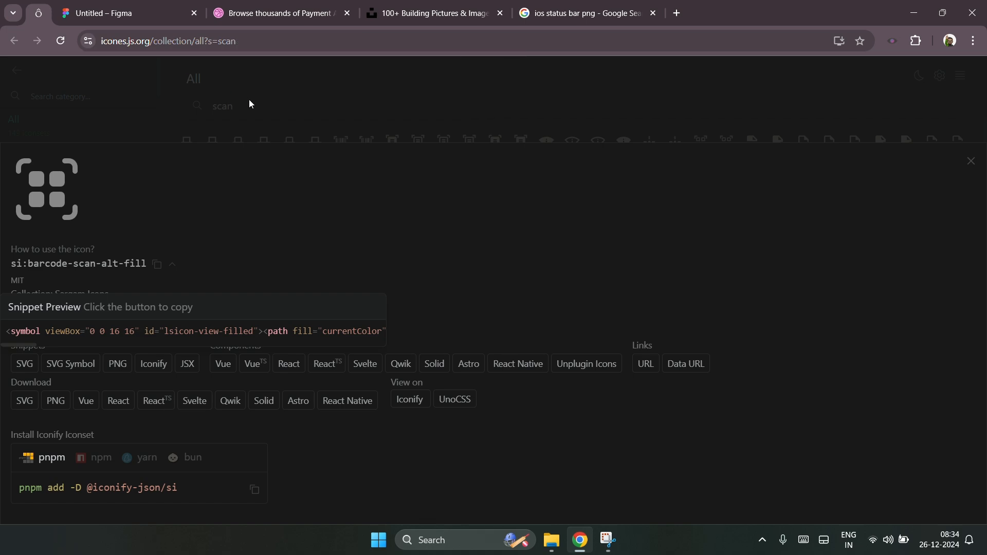
{"action": "left_click", "coordinate": [249, 100]}
{"action": "double_click", "coordinate": [282, 104]}
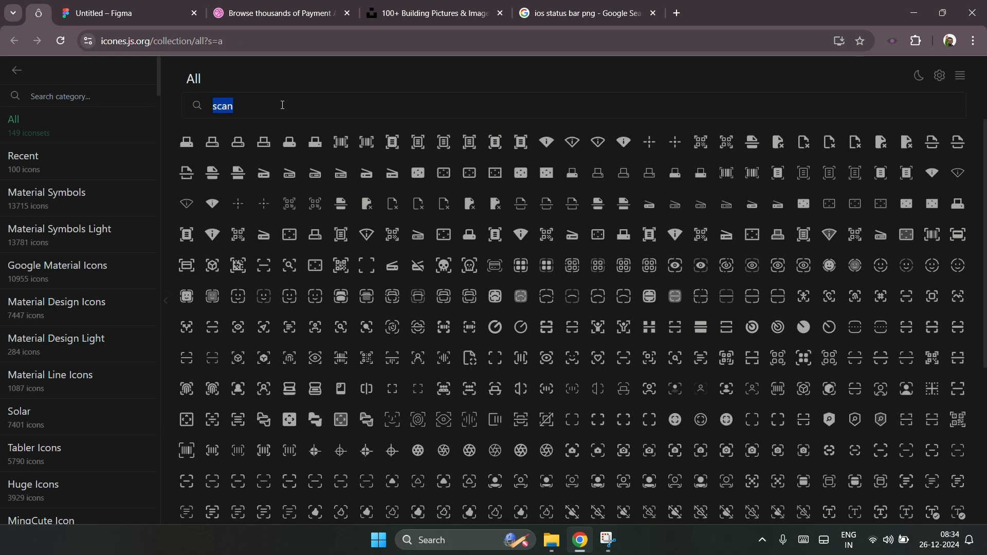
{"action": "type", "text": "arrow"}
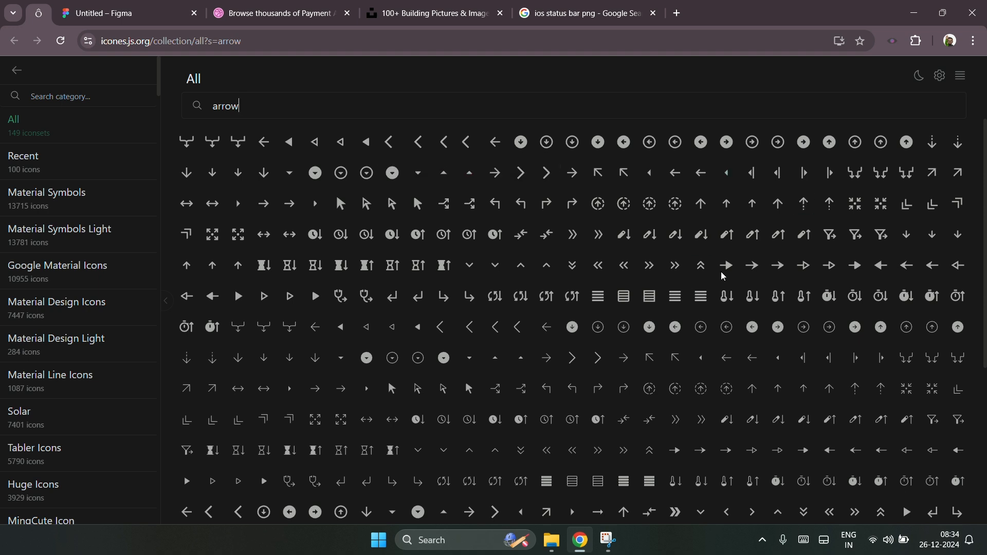
{"action": "left_click", "coordinate": [519, 332]}
{"action": "left_click", "coordinate": [25, 364]}
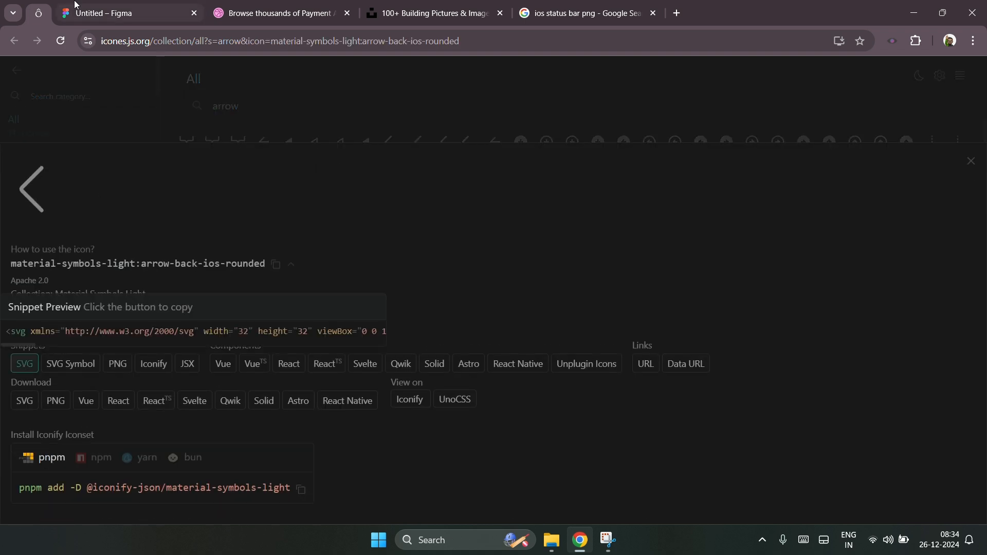
Step: Paste the arrow icon into the design and rotate it 180° so it points right
{"action": "left_click", "coordinate": [77, 13]}
{"action": "scroll", "coordinate": [676, 315], "scroll_direction": "up", "scroll_amount": 3}
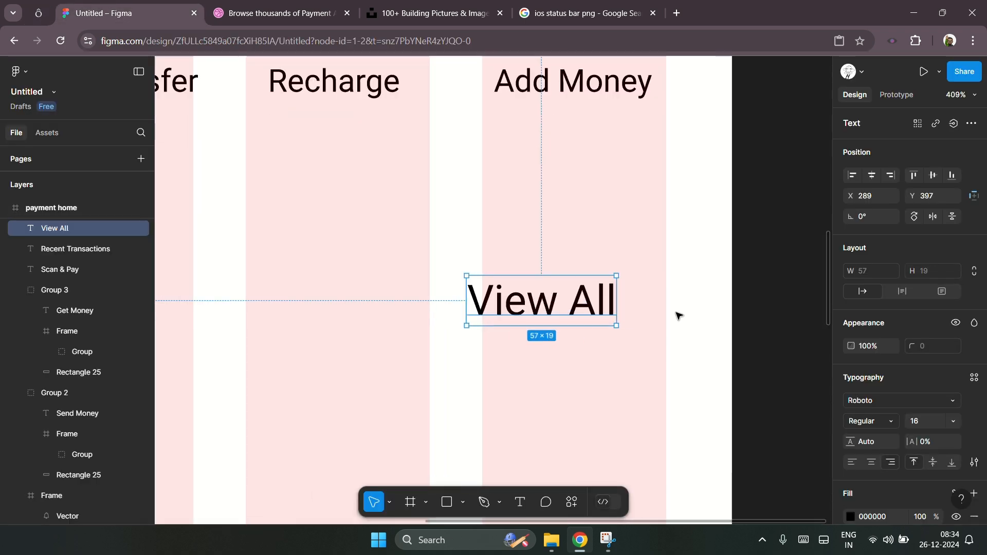
{"action": "key", "text": "ctrl+v"}
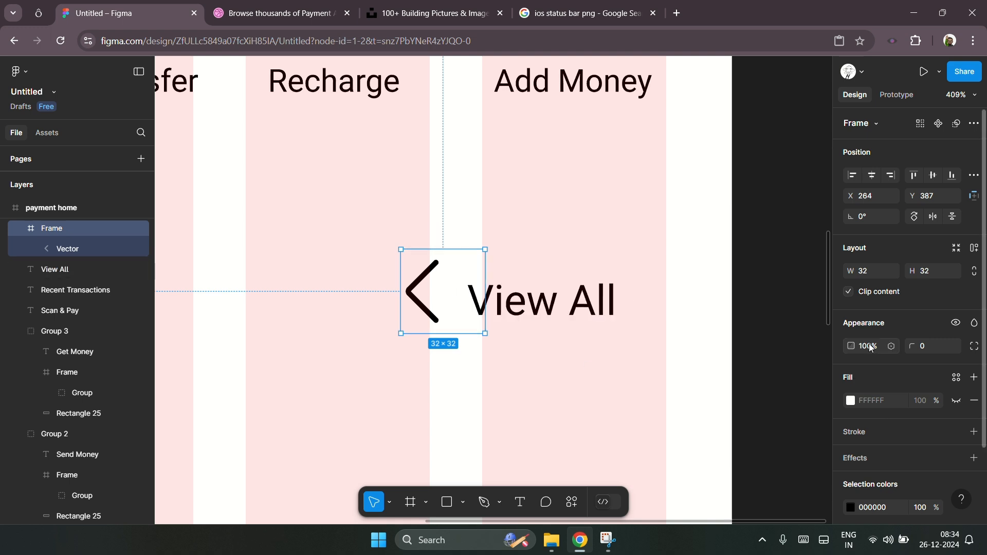
{"action": "left_click", "coordinate": [932, 216]}
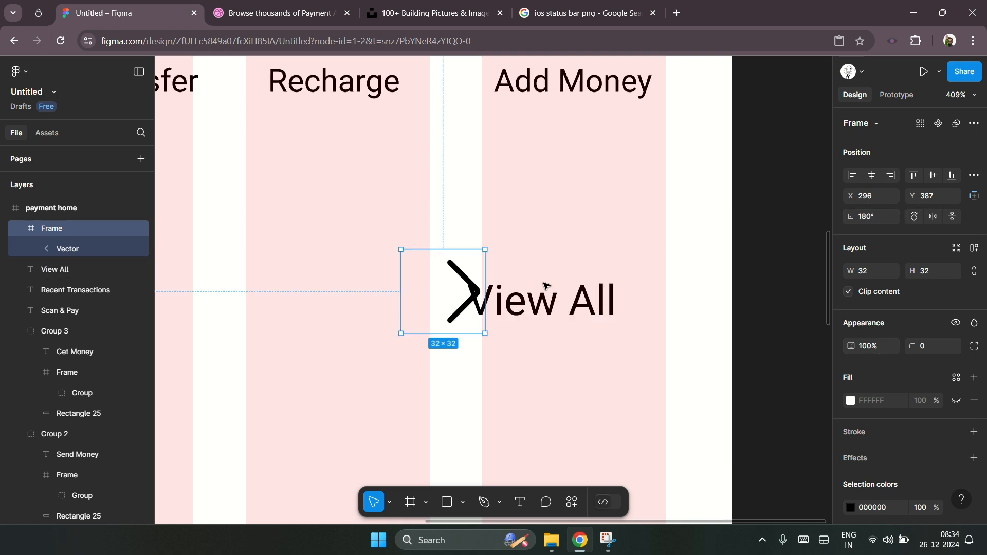
Step: Place the arrow just after the View All label and resize it to about 22 × 22
{"action": "left_click_drag", "start_coordinate": [401, 250], "coordinate": [456, 276]}
{"action": "left_click_drag", "start_coordinate": [475, 301], "coordinate": [653, 292]}
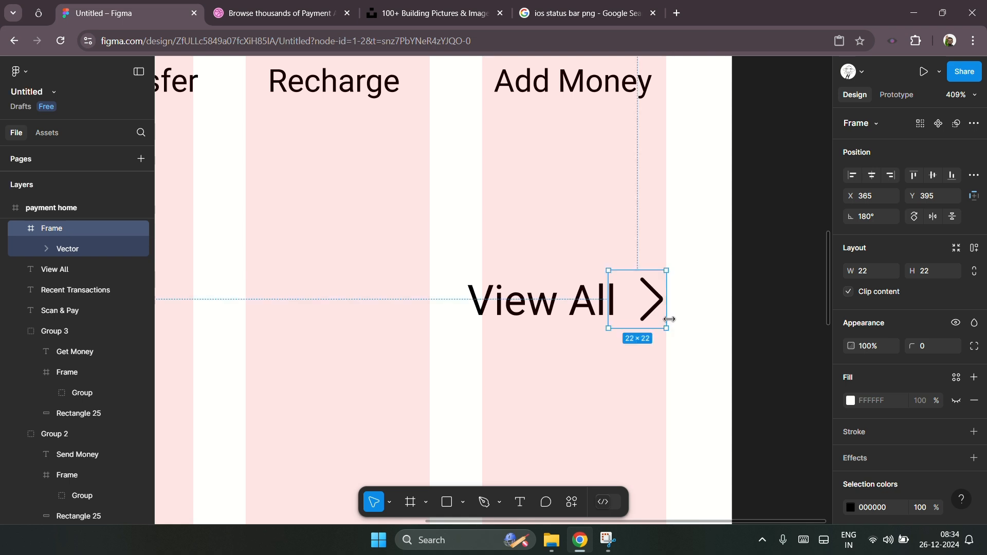
{"action": "left_click_drag", "start_coordinate": [611, 327], "coordinate": [623, 320]}
Step: Align the arrow and the View All label along their vertical centers
{"action": "left_click_drag", "start_coordinate": [693, 355], "coordinate": [520, 255]}
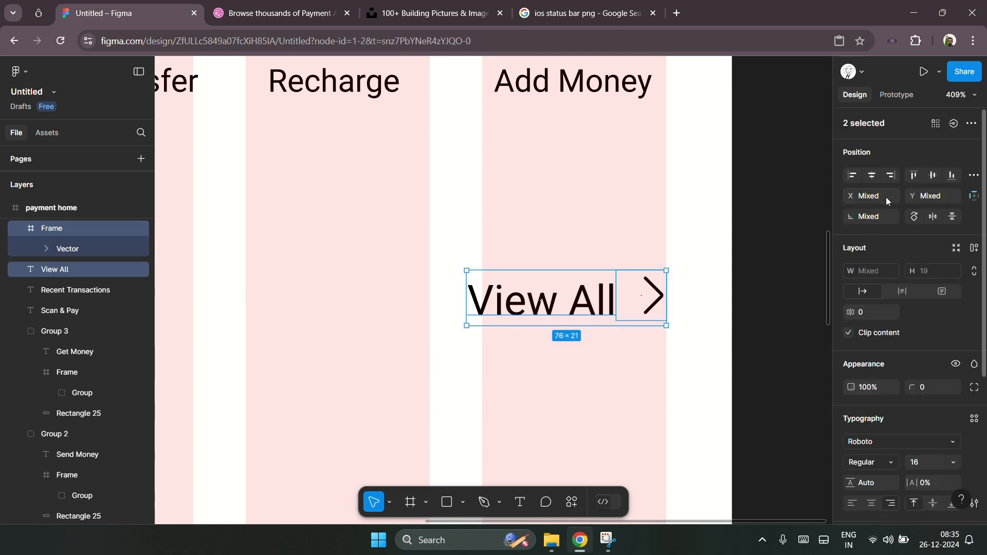
{"action": "left_click", "coordinate": [951, 177]}
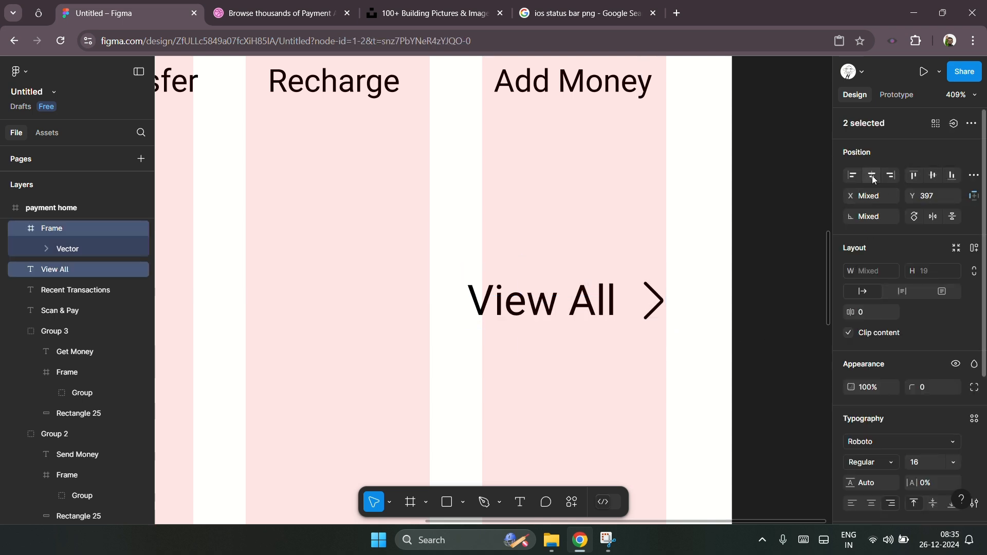
{"action": "left_click", "coordinate": [694, 315]}
Step: Group the View All label together with its arrow
{"action": "scroll", "coordinate": [694, 313], "scroll_direction": "down", "scroll_amount": 5}
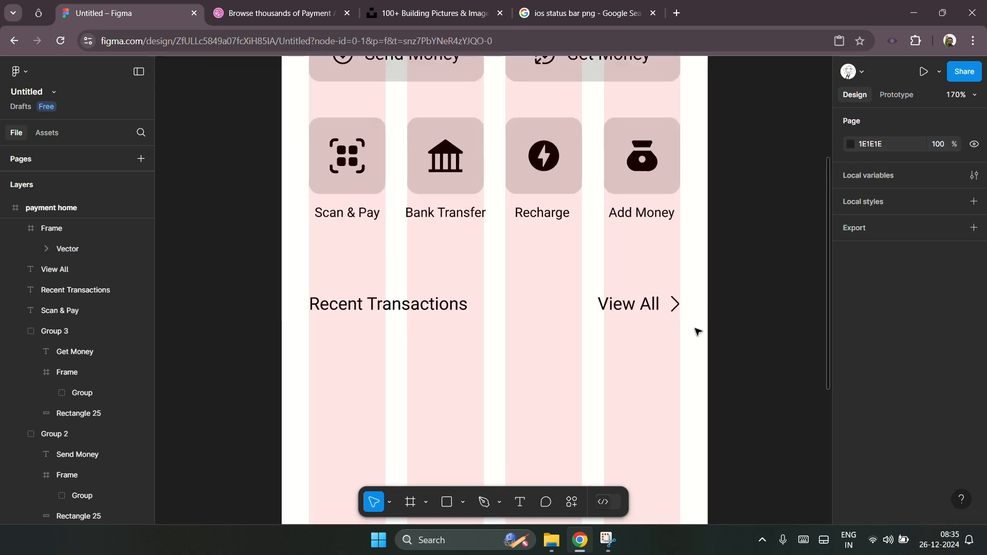
{"action": "left_click_drag", "start_coordinate": [594, 284], "coordinate": [695, 330]}
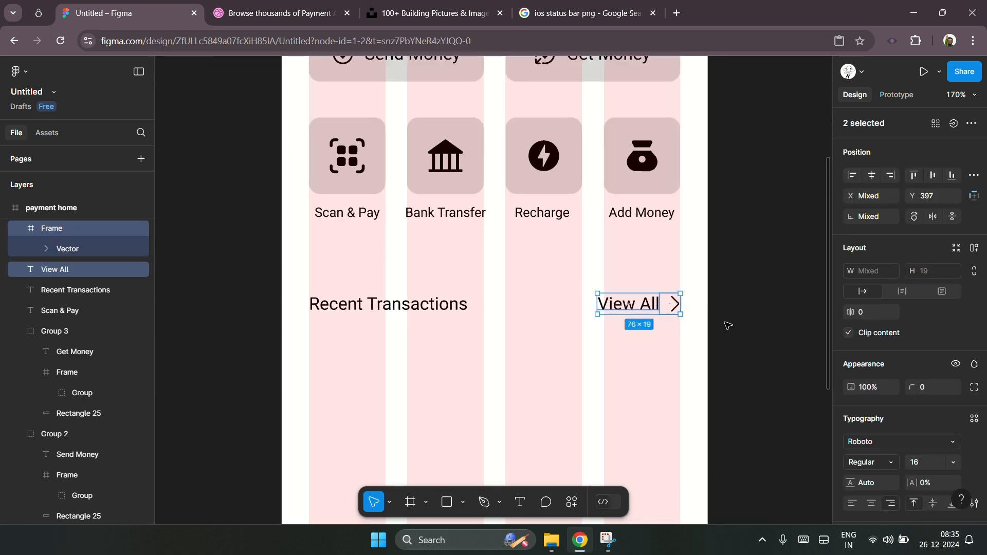
{"action": "key", "text": "ctrl+g"}
{"action": "left_click", "coordinate": [762, 304]}
Step: Examine the Recent Transactions header row at different zoom levels
{"action": "scroll", "coordinate": [642, 334], "scroll_direction": "up", "scroll_amount": 2}
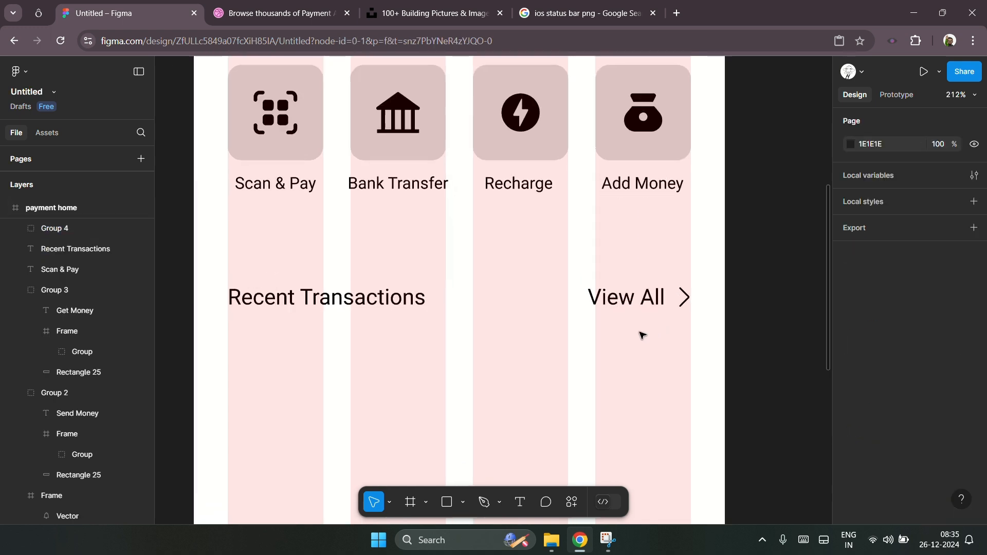
{"action": "scroll", "coordinate": [689, 308], "scroll_direction": "up", "scroll_amount": 6}
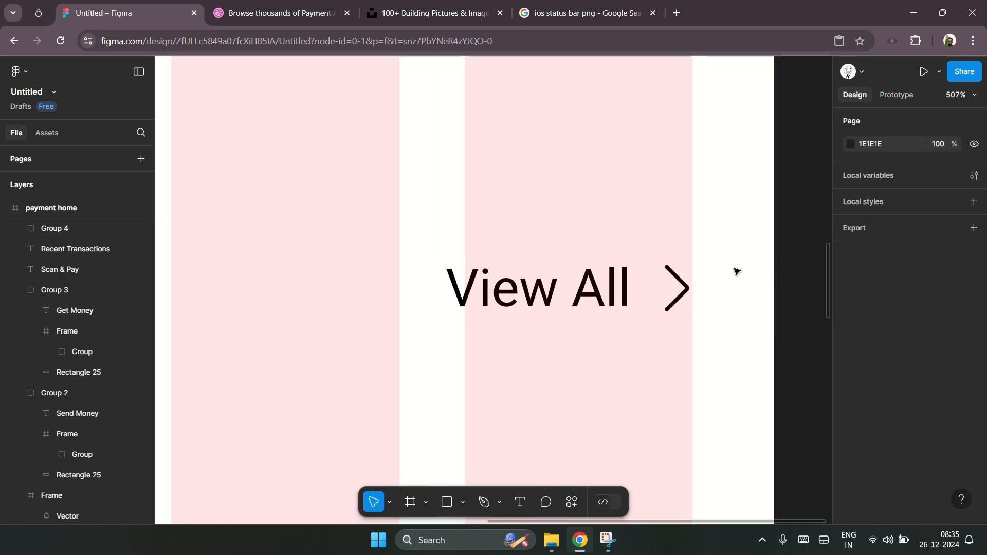
{"action": "scroll", "coordinate": [736, 270], "scroll_direction": "down", "scroll_amount": 6}
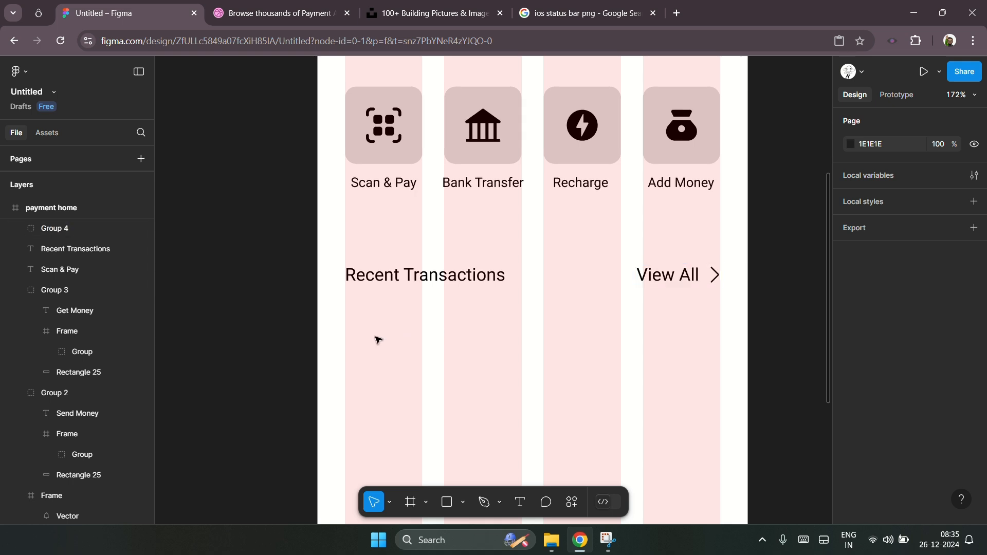
{"action": "scroll", "coordinate": [381, 339], "scroll_direction": "down", "scroll_amount": 1}
{"action": "scroll", "coordinate": [534, 317], "scroll_direction": "up", "scroll_amount": 3}
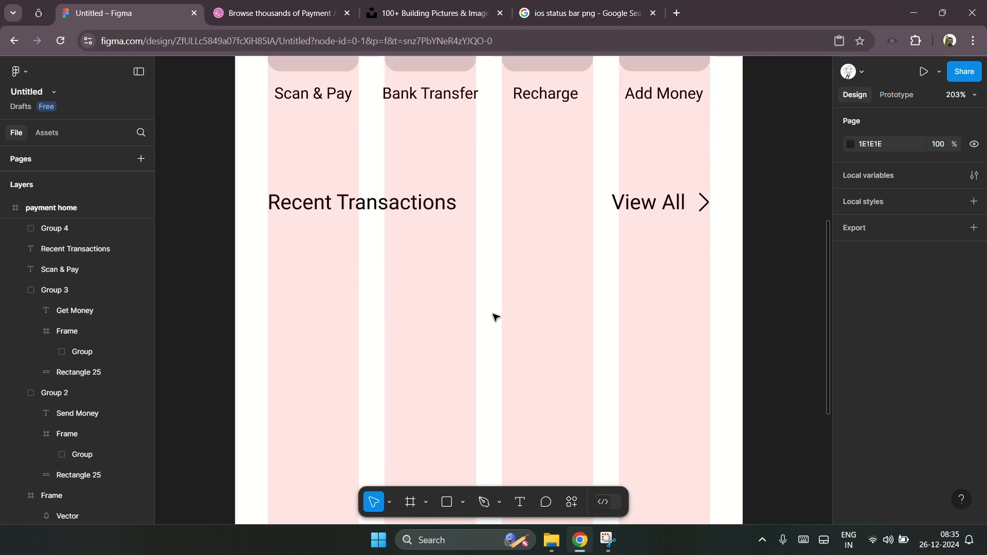
{"action": "scroll", "coordinate": [494, 316], "scroll_direction": "down", "scroll_amount": 1}
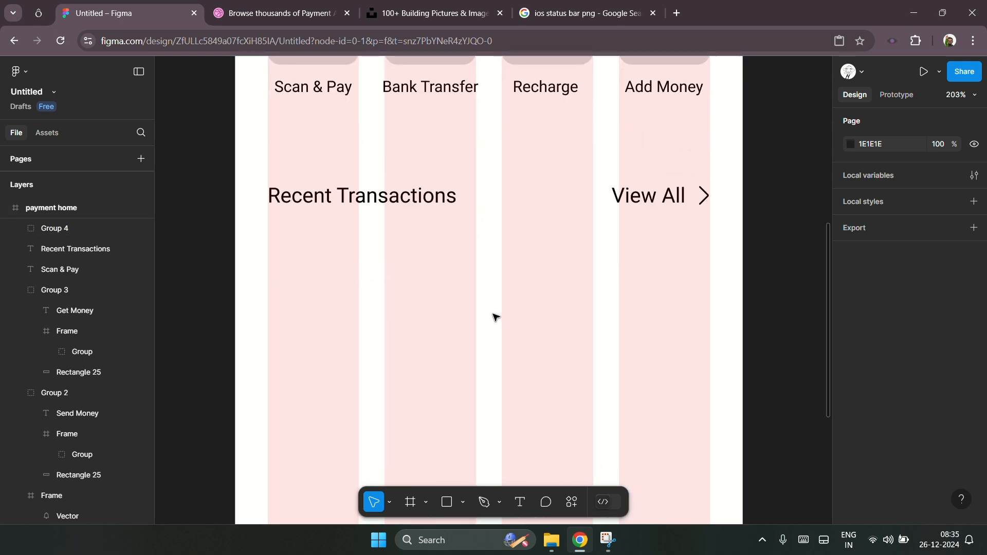
{"action": "scroll", "coordinate": [494, 317], "scroll_direction": "right", "scroll_amount": 1}
{"action": "scroll", "coordinate": [494, 317], "scroll_direction": "down", "scroll_amount": 2}
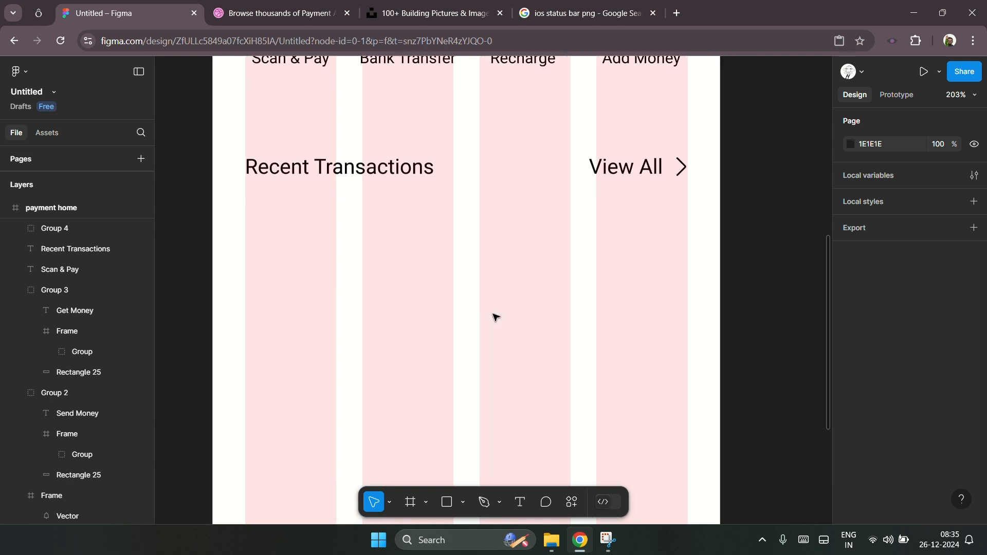
{"action": "scroll", "coordinate": [495, 317], "scroll_direction": "up", "scroll_amount": 3}
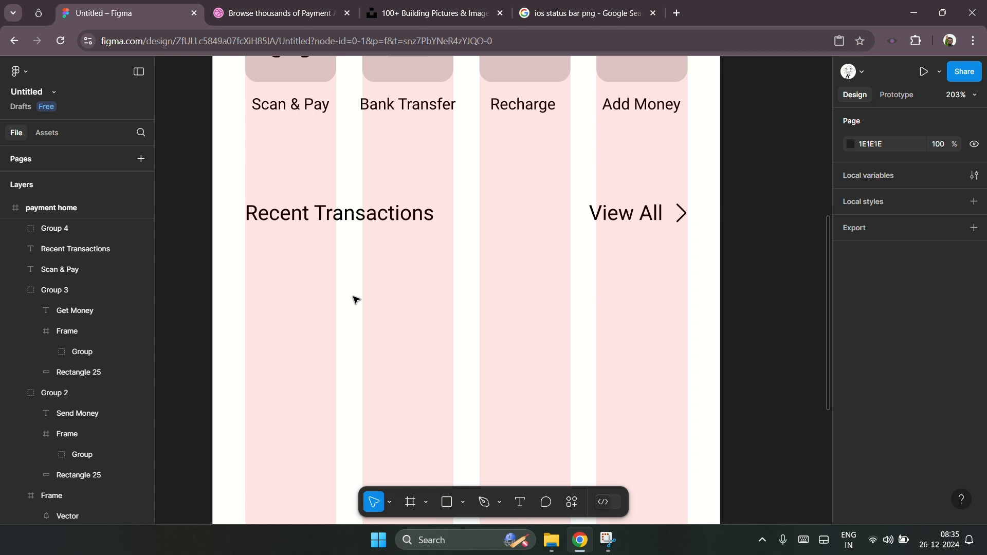
{"action": "scroll", "coordinate": [355, 299], "scroll_direction": "down", "scroll_amount": 3}
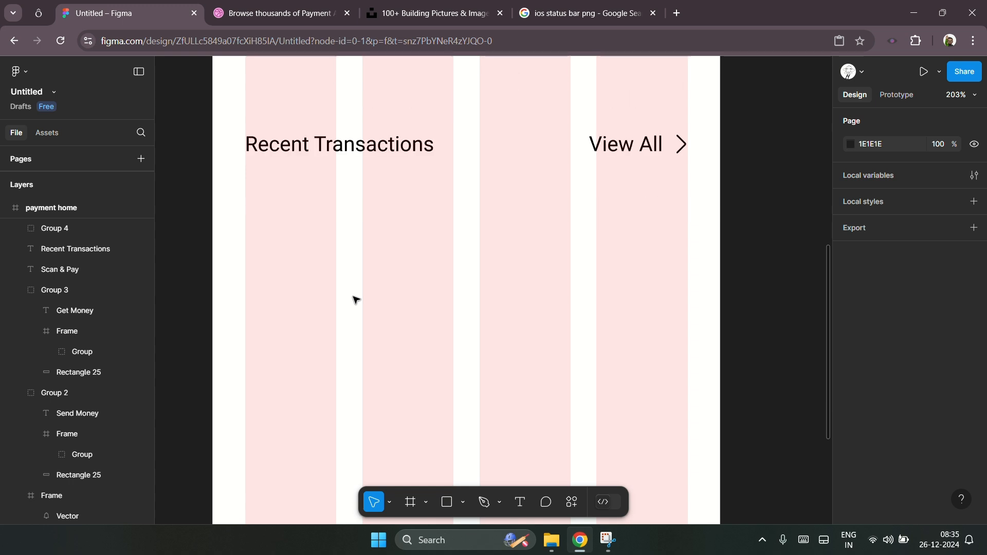
{"action": "scroll", "coordinate": [355, 299], "scroll_direction": "down", "scroll_amount": 3}
{"action": "scroll", "coordinate": [356, 299], "scroll_direction": "up", "scroll_amount": 2}
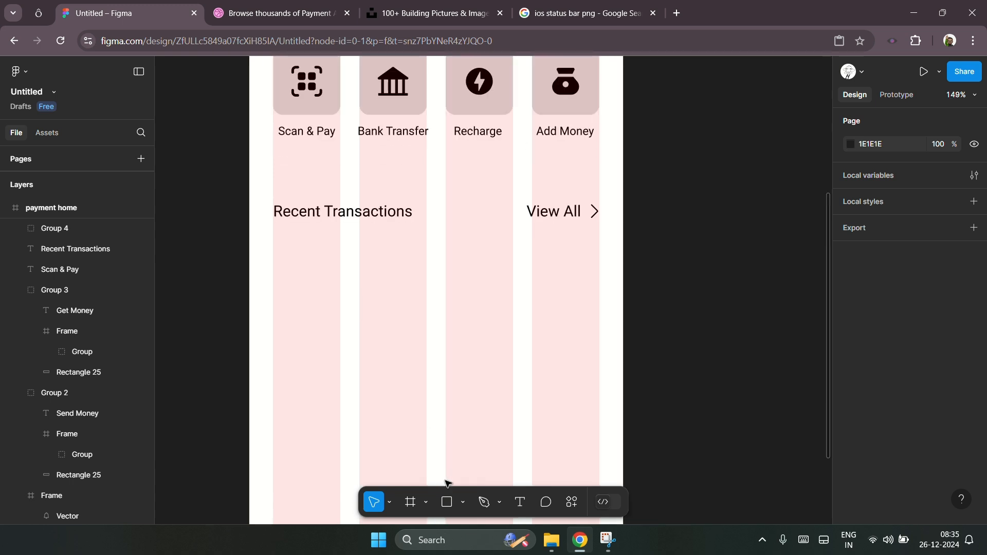
Step: Draw a rectangle below the Recent Transactions header and stretch it to about 340 × 324
{"action": "left_click", "coordinate": [447, 503]}
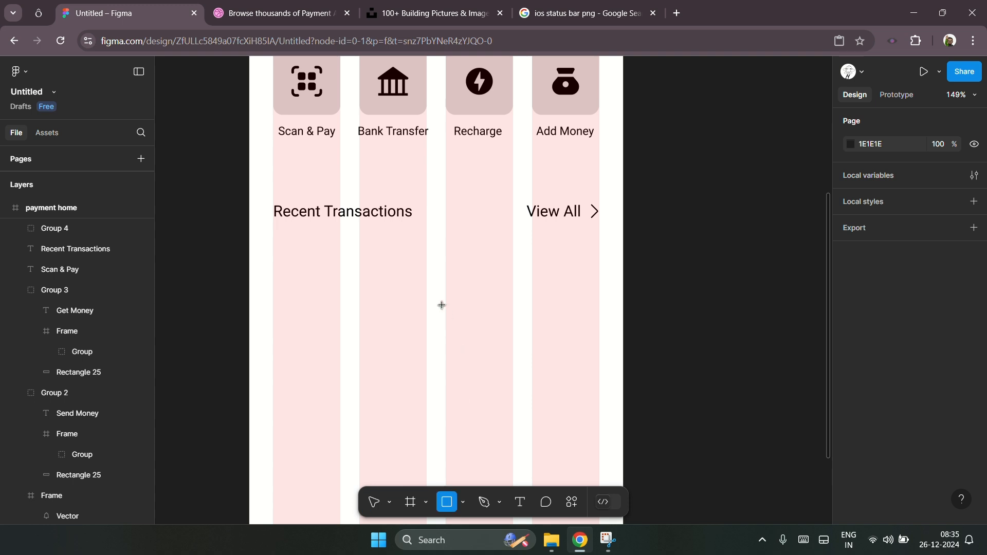
{"action": "left_click_drag", "start_coordinate": [276, 231], "coordinate": [600, 498]}
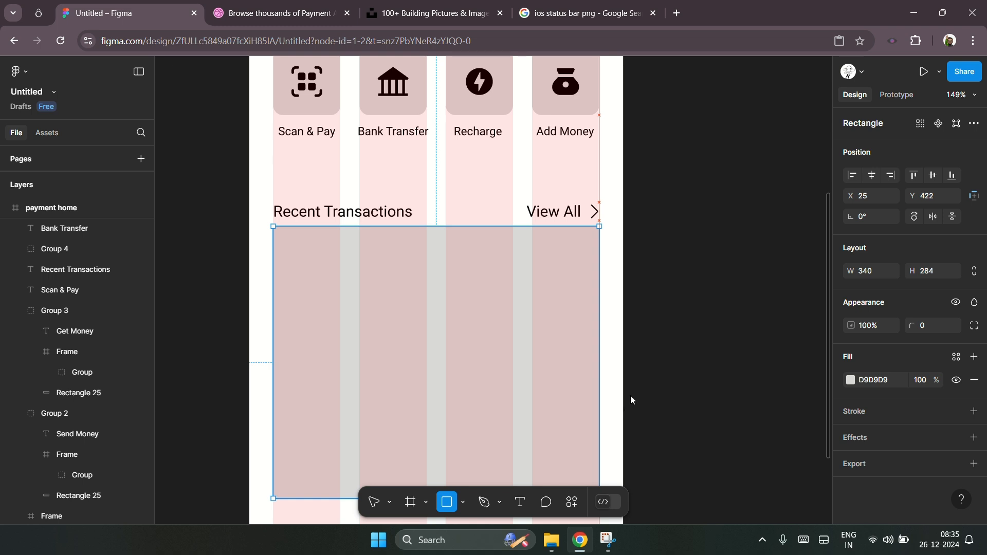
{"action": "scroll", "coordinate": [627, 409], "scroll_direction": "down", "scroll_amount": 3}
{"action": "scroll", "coordinate": [633, 397], "scroll_direction": "down", "scroll_amount": 1}
{"action": "left_click_drag", "start_coordinate": [455, 291], "coordinate": [450, 335]}
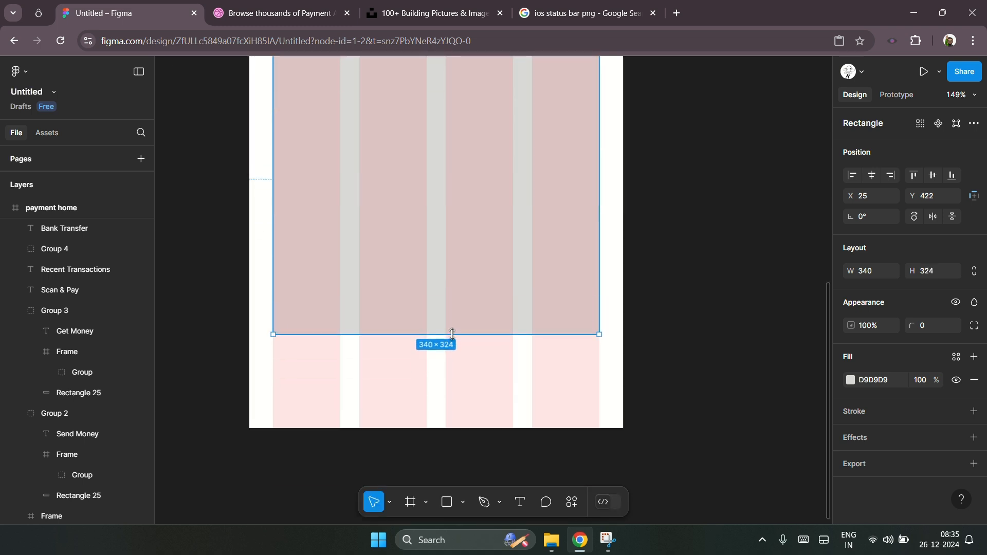
Step: Set the rectangle's corner radius to 10
{"action": "scroll", "coordinate": [451, 334], "scroll_direction": "up", "scroll_amount": 3}
{"action": "left_click", "coordinate": [928, 325]}
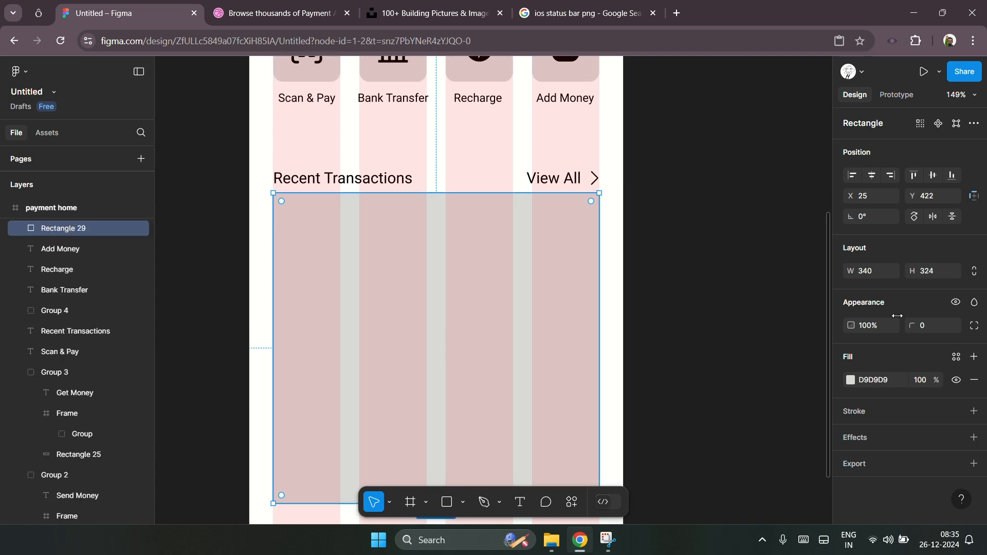
{"action": "type", "text": "10"}
{"action": "key", "text": "Return"}
{"action": "left_click", "coordinate": [668, 257]}
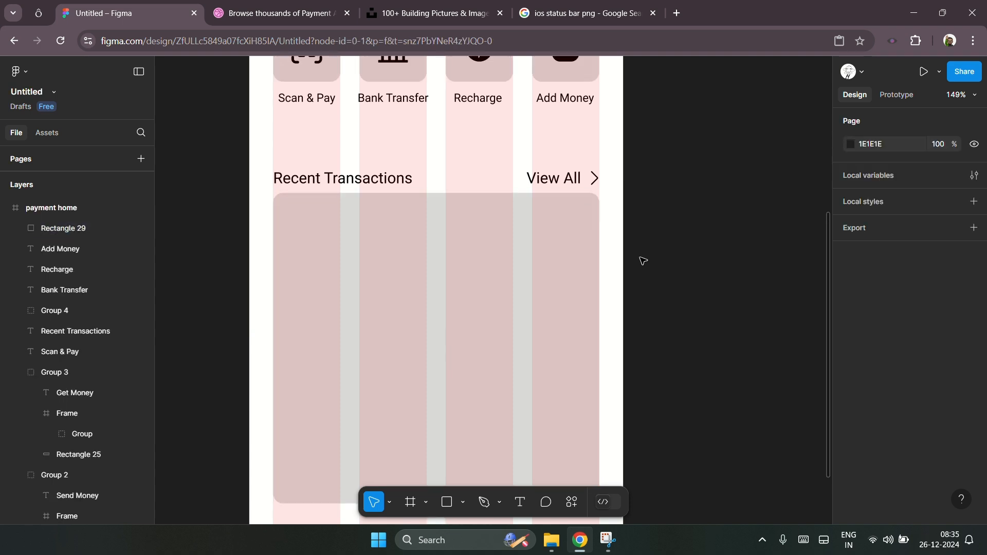
Step: Duplicate the Recent Transactions label and paste the copy onto the transaction card
{"action": "left_click", "coordinate": [547, 260]}
{"action": "scroll", "coordinate": [368, 190], "scroll_direction": "up", "scroll_amount": 5}
{"action": "scroll", "coordinate": [369, 192], "scroll_direction": "down", "scroll_amount": 2}
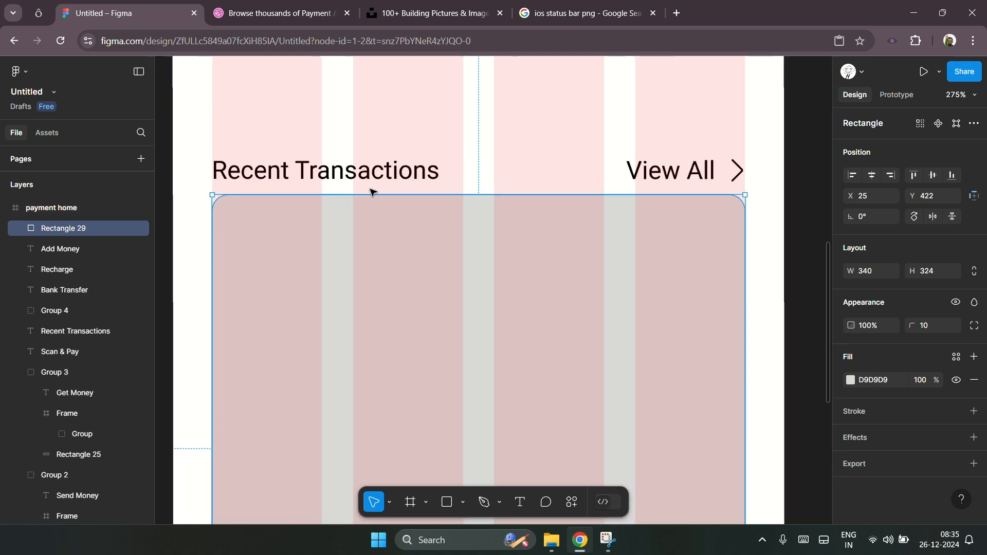
{"action": "scroll", "coordinate": [500, 207], "scroll_direction": "left", "scroll_amount": 1}
{"action": "left_click", "coordinate": [463, 163]}
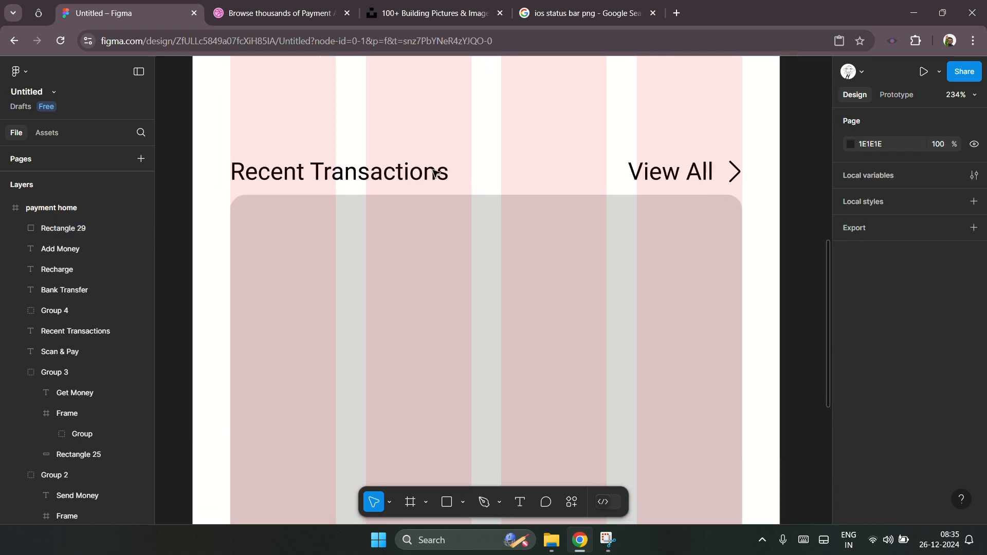
{"action": "left_click", "coordinate": [433, 170]}
{"action": "key", "text": "ctrl+d"}
{"action": "left_click_drag", "start_coordinate": [392, 179], "coordinate": [410, 236]}
{"action": "key", "text": "ctrl+x"}
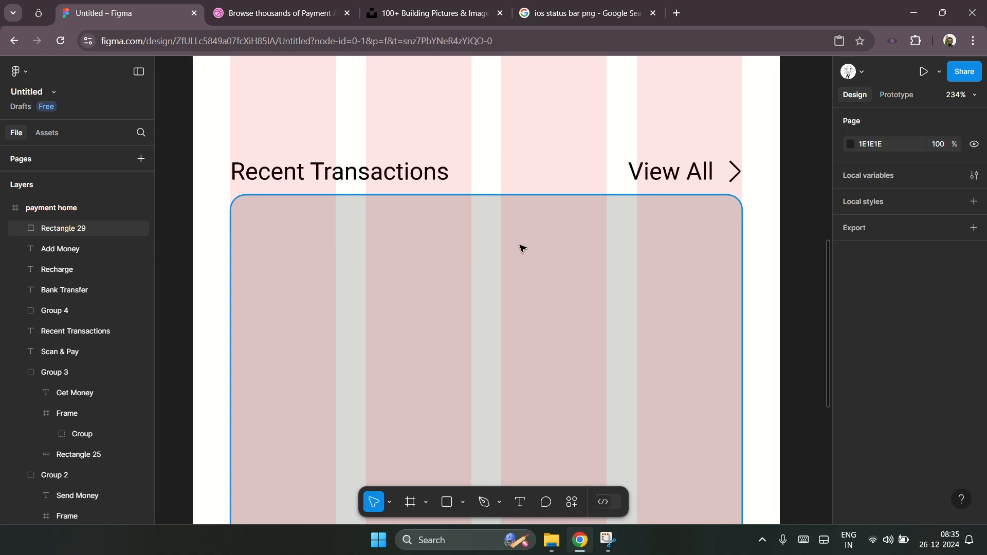
{"action": "left_click", "coordinate": [520, 249]}
{"action": "key", "text": "ctrl+v"}
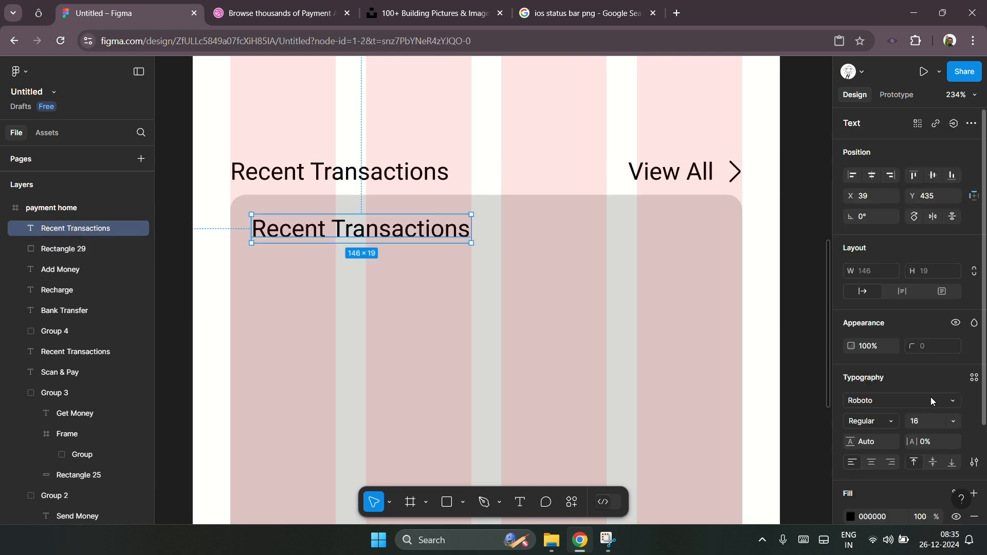
Step: Set the copied label's font size to 12 and move it toward the card's upper left area
{"action": "key", "text": "BackSpace"}
{"action": "key", "text": "BackSpace"}
{"action": "type", "text": "12"}
{"action": "key", "text": "Return"}
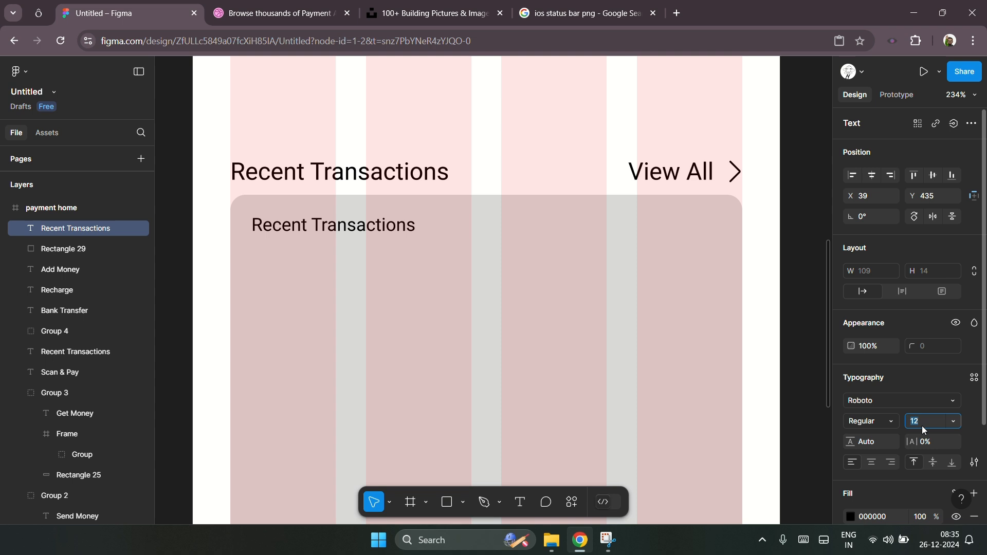
{"action": "left_click_drag", "start_coordinate": [380, 233], "coordinate": [462, 243]}
Step: Replace the copied label's text with a payee's full name
{"action": "double_click", "coordinate": [437, 245]}
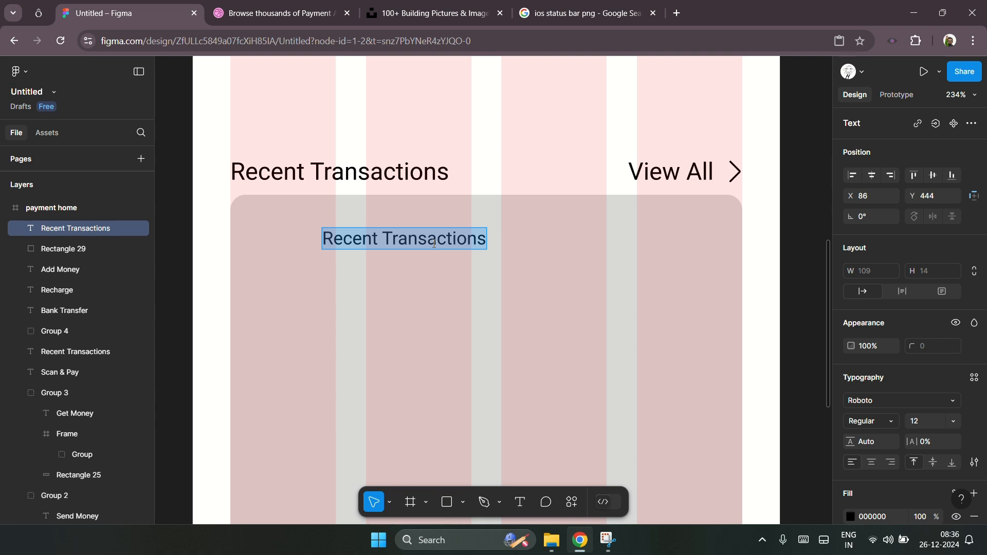
{"action": "triple_click", "coordinate": [407, 245]}
{"action": "type", "text": "Suresh"}
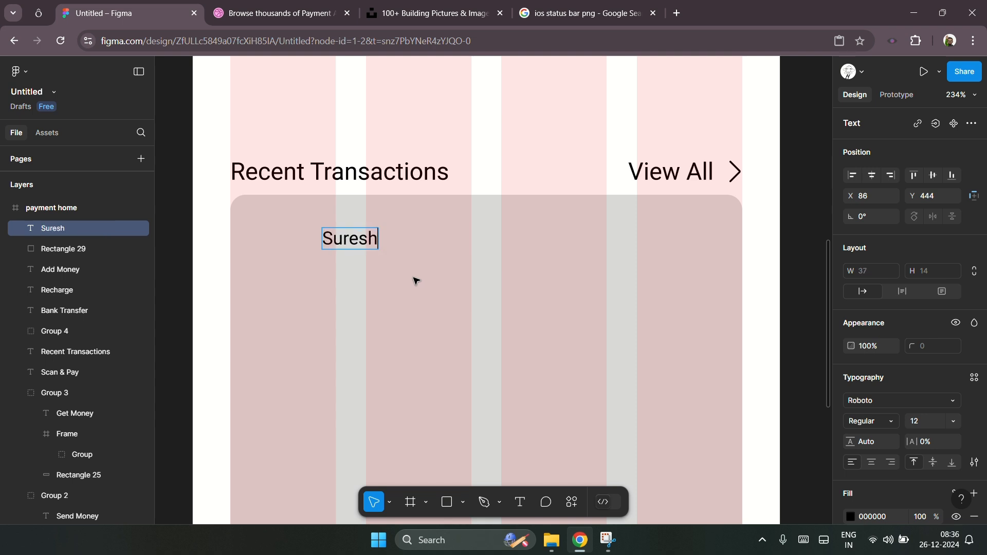
{"action": "type", "text": " MK"}
{"action": "key", "text": "Escape"}
Step: Duplicate the name text below itself and change the copy to 26 Dec 2024 - 12:30 PM
{"action": "key", "text": "ctrl+d"}
{"action": "left_click_drag", "start_coordinate": [382, 245], "coordinate": [382, 285]}
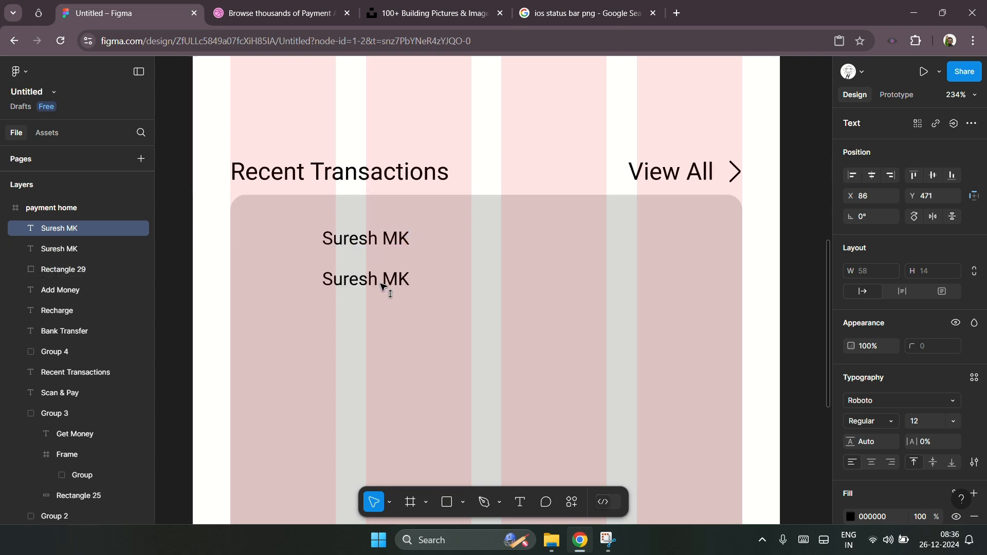
{"action": "key", "text": "Return"}
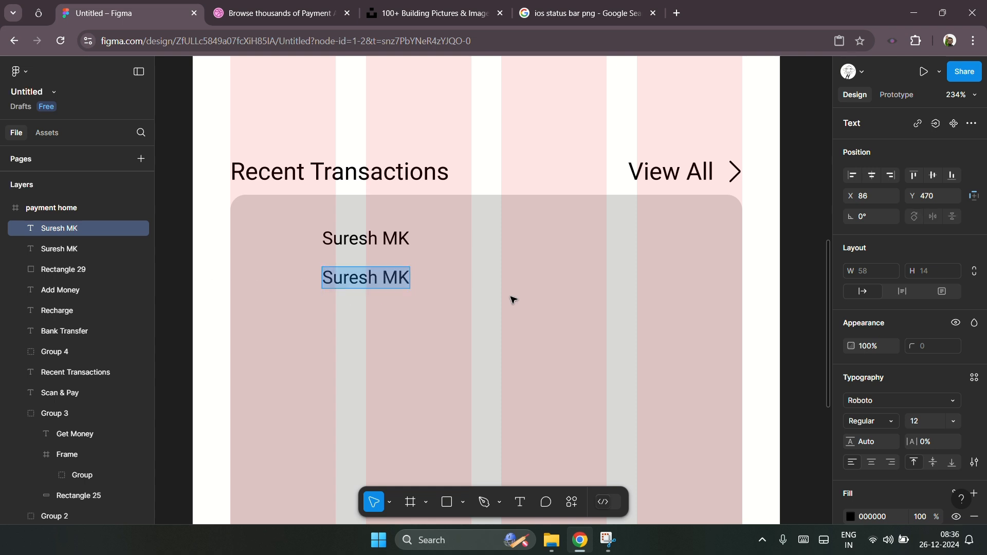
{"action": "type", "text": "2"}
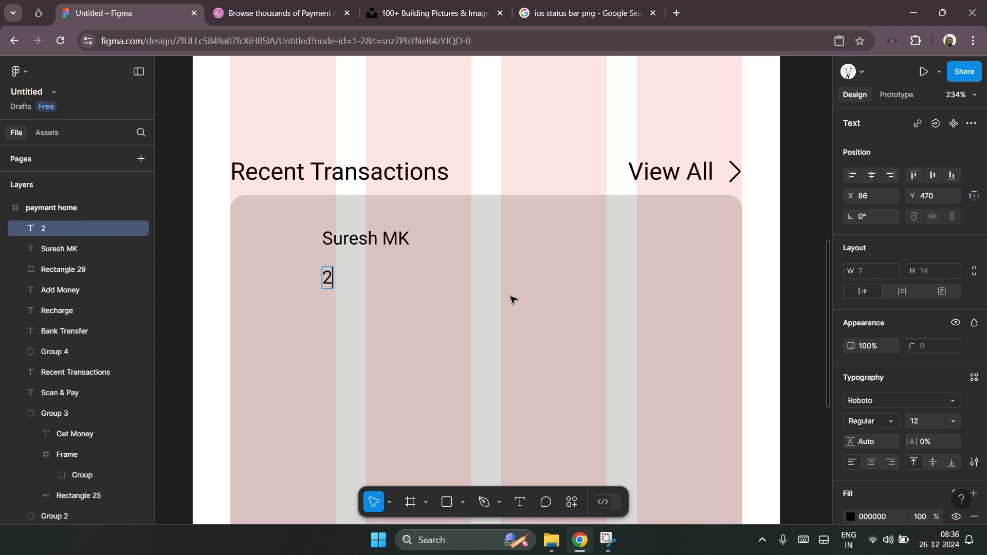
{"action": "type", "text": "6 Dec"}
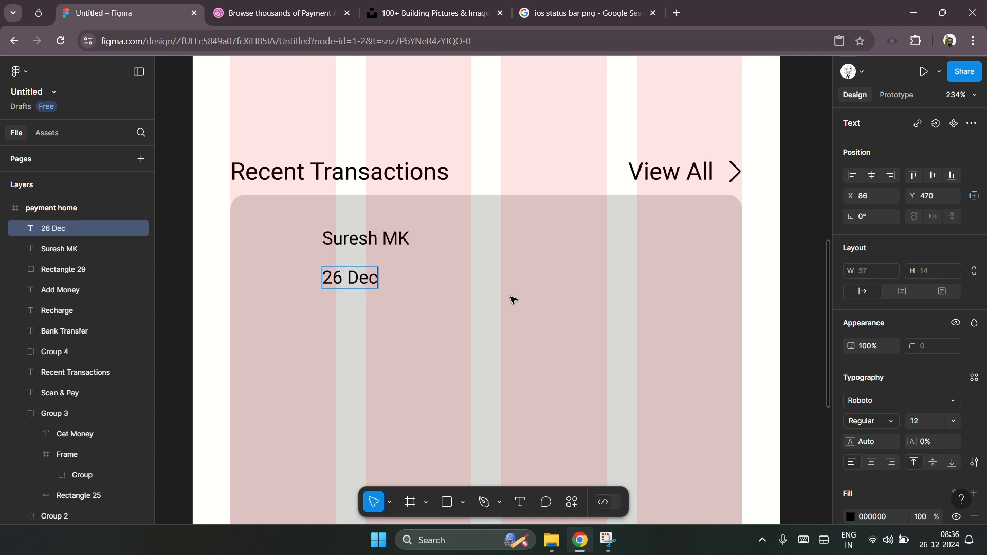
{"action": "type", "text": " 2024"}
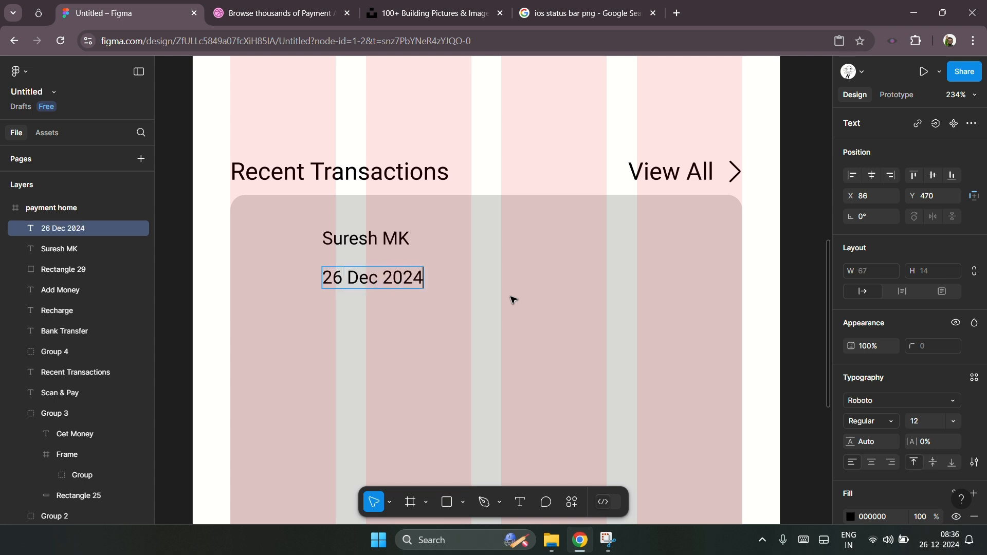
{"action": "type", "text": " -"}
{"action": "type", "text": " 12:30"}
{"action": "type", "text": " MA"}
{"action": "key", "text": "BackSpace"}
{"action": "key", "text": "BackSpace"}
{"action": "key", "text": "BackSpace"}
{"action": "type", "text": "PM"}
{"action": "key", "text": "Escape"}
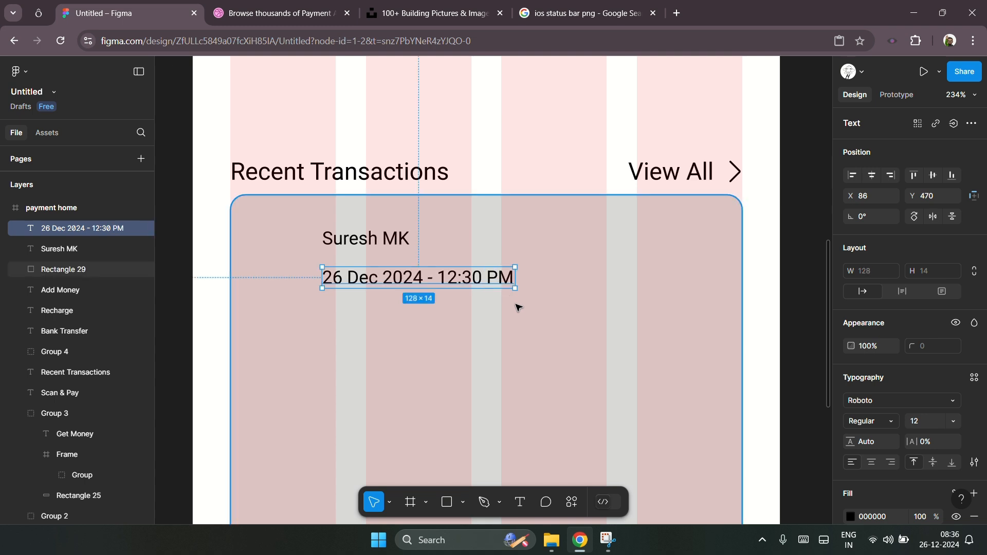
Step: Set the date text's font size to 10
{"action": "left_click", "coordinate": [774, 279]}
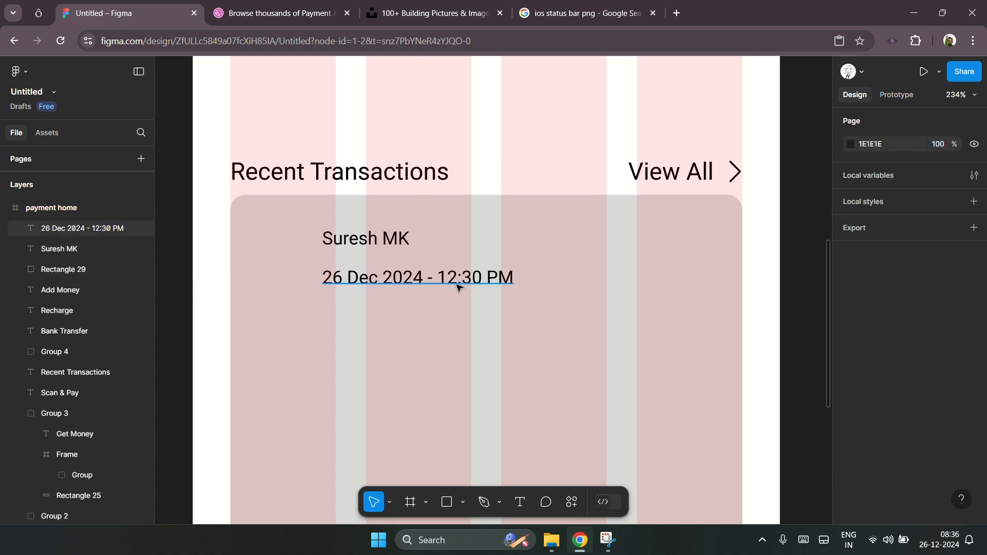
{"action": "left_click", "coordinate": [459, 287]}
{"action": "left_click", "coordinate": [919, 419]}
{"action": "type", "text": "10"}
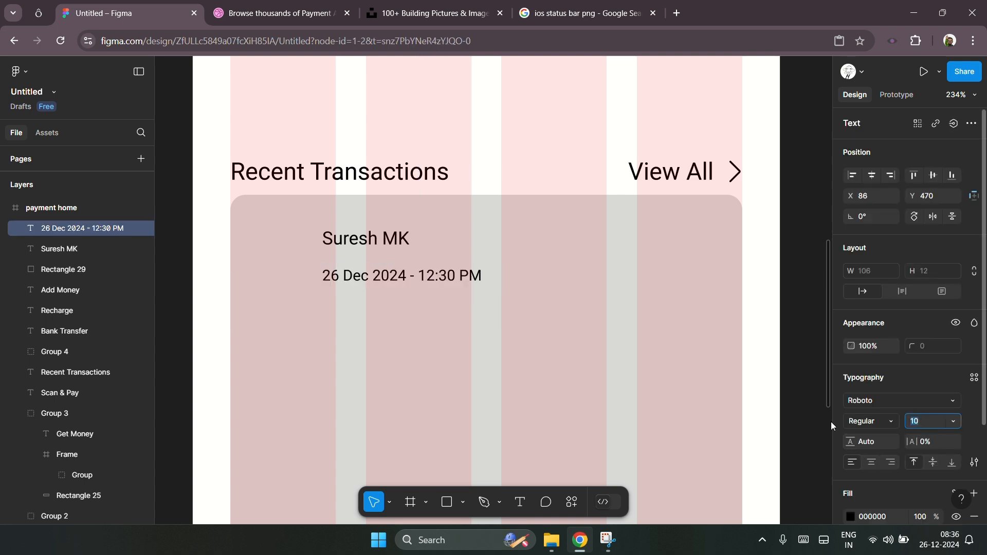
{"action": "left_click", "coordinate": [451, 280]}
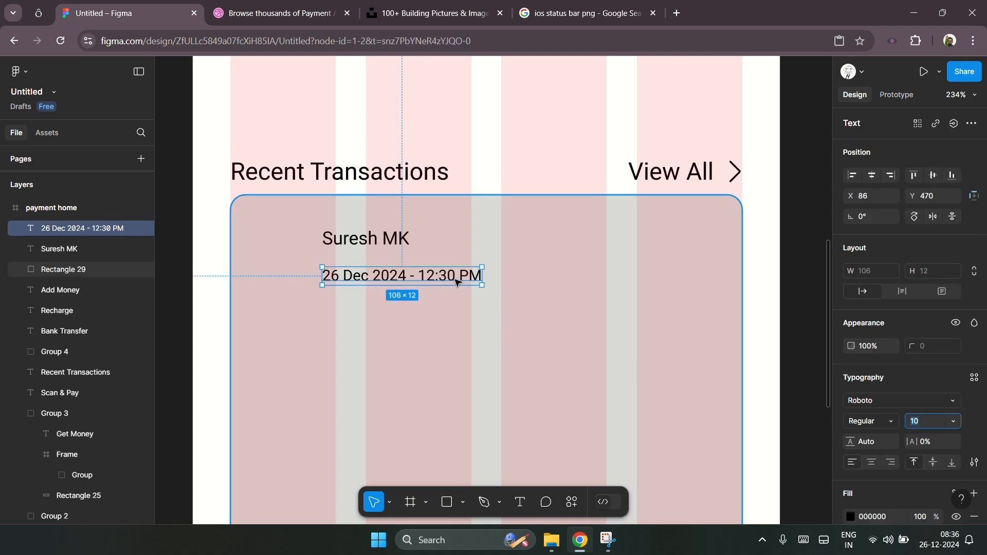
Step: Duplicate the name text to the card's right side and change it to $50.00
{"action": "left_click", "coordinate": [377, 245]}
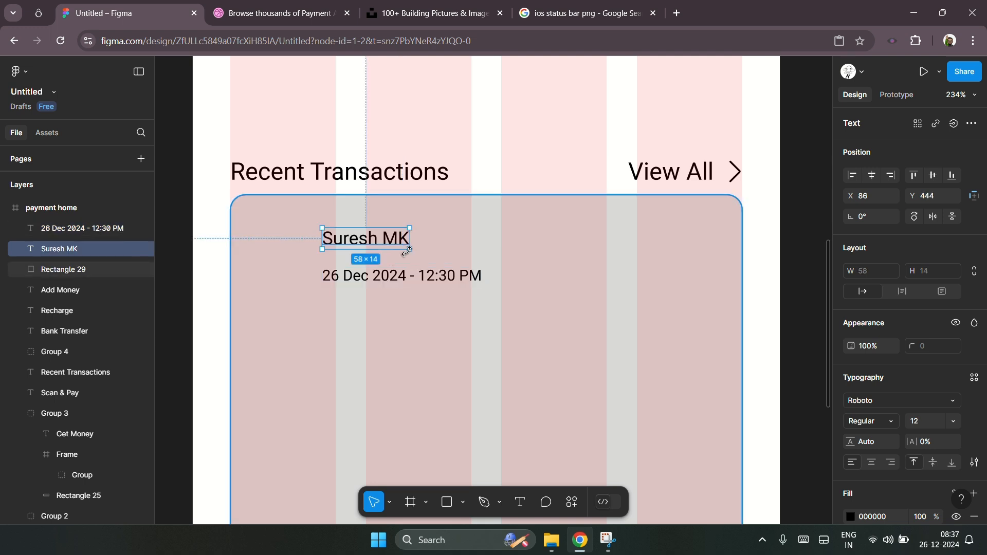
{"action": "left_click_drag", "start_coordinate": [377, 244], "coordinate": [700, 263]}
{"action": "double_click", "coordinate": [684, 238]}
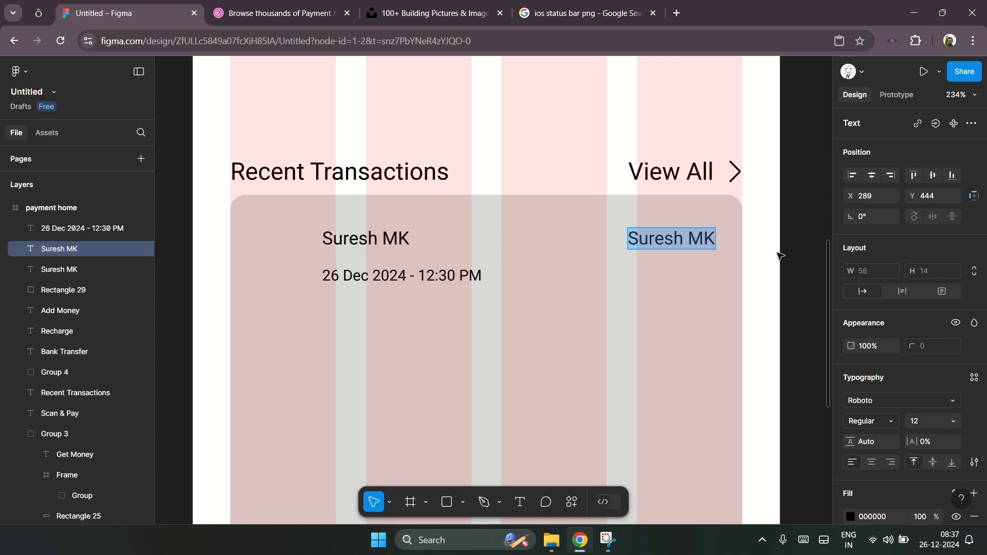
{"action": "type", "text": "$"}
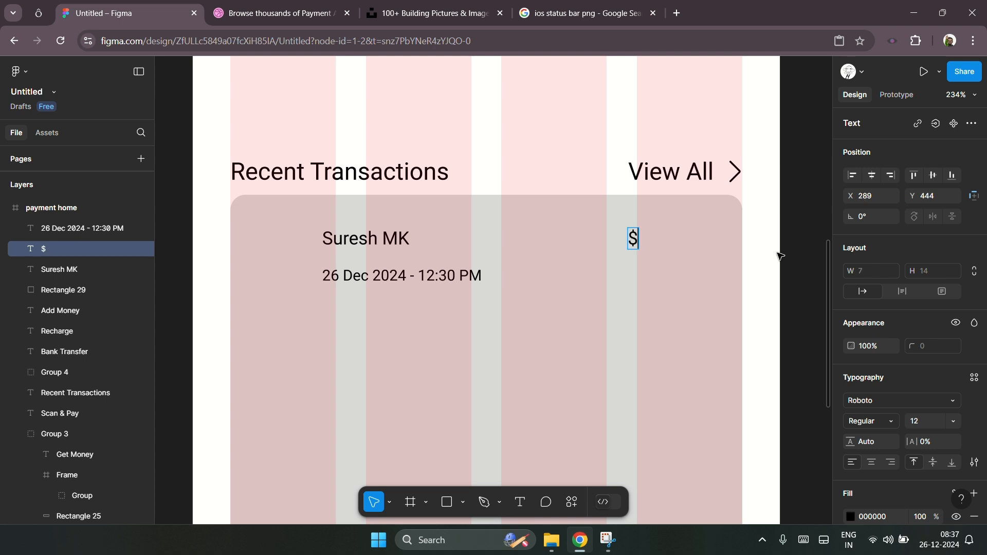
{"action": "type", "text": "50.00"}
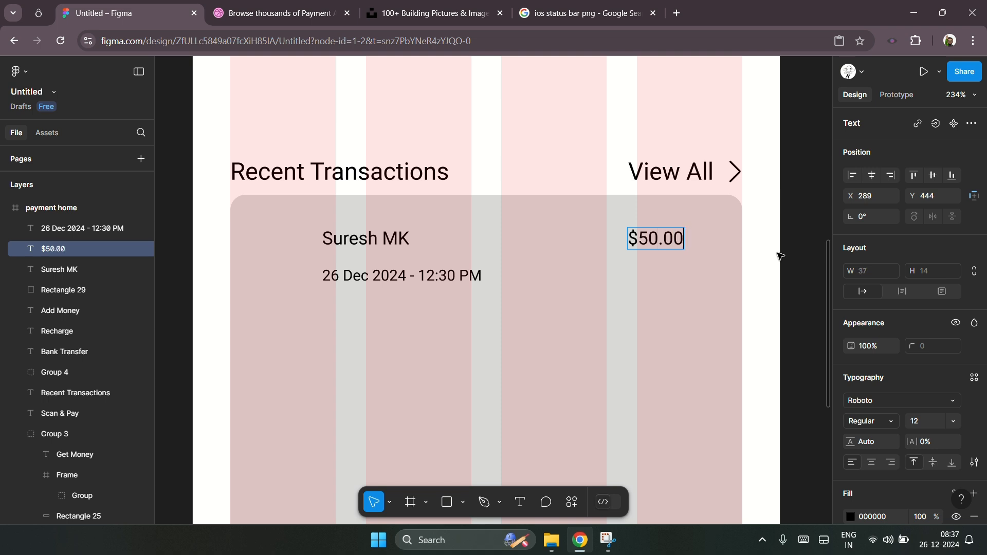
{"action": "key", "text": "Escape"}
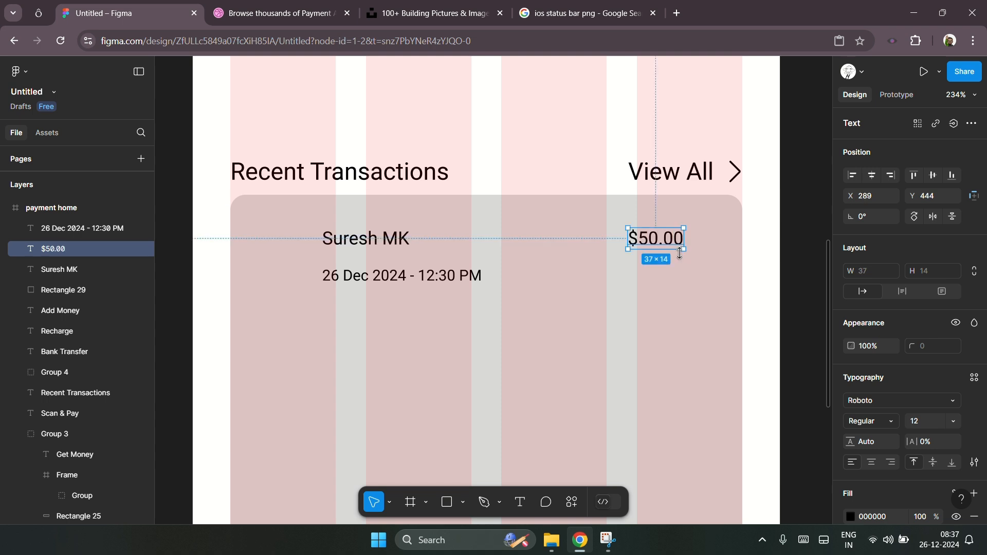
Step: Make the amount bold at size 16 and line its right edge up with the View All label
{"action": "key", "text": "ctrl+b"}
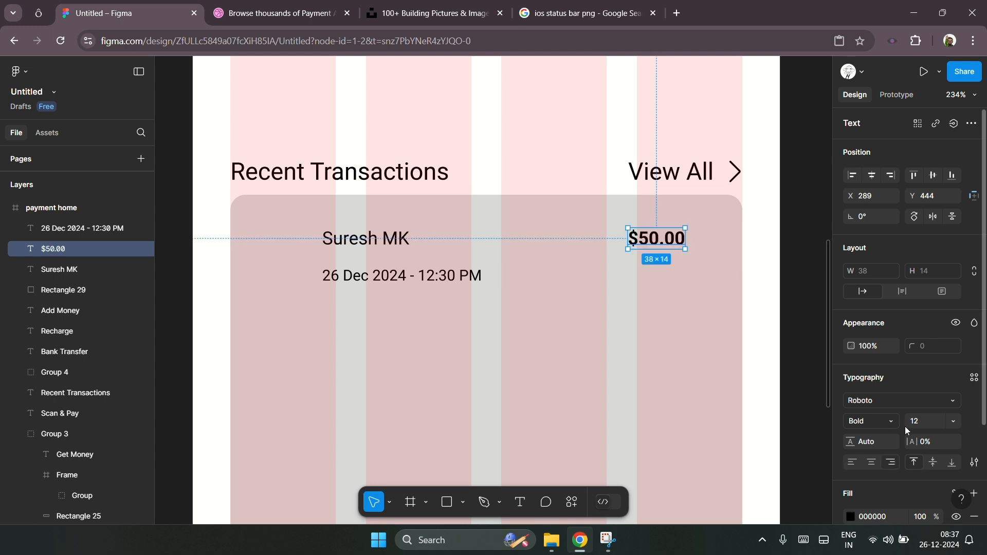
{"action": "key", "text": "Up"}
{"action": "key", "text": "Up"}
{"action": "key", "text": "Up"}
{"action": "key", "text": "Up"}
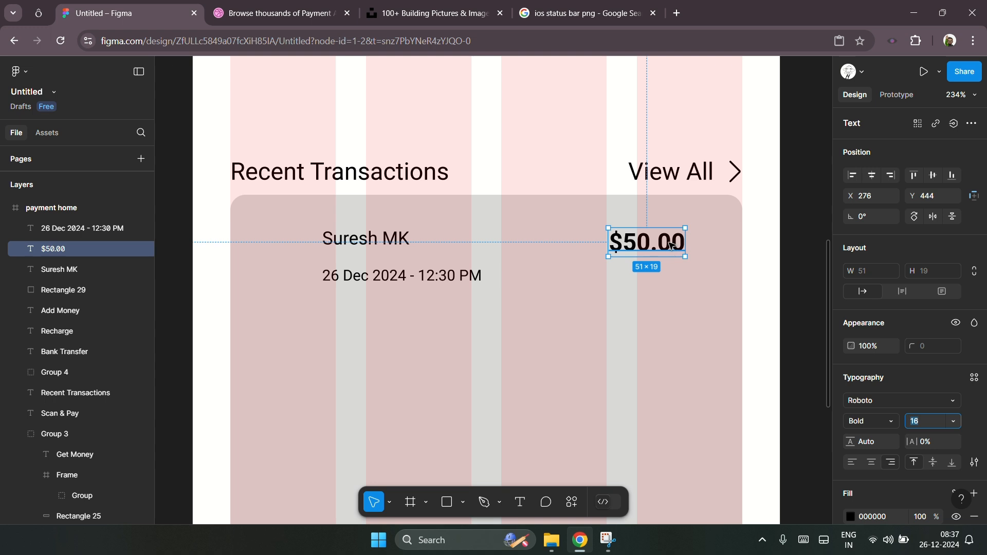
{"action": "left_click_drag", "start_coordinate": [671, 245], "coordinate": [698, 253]}
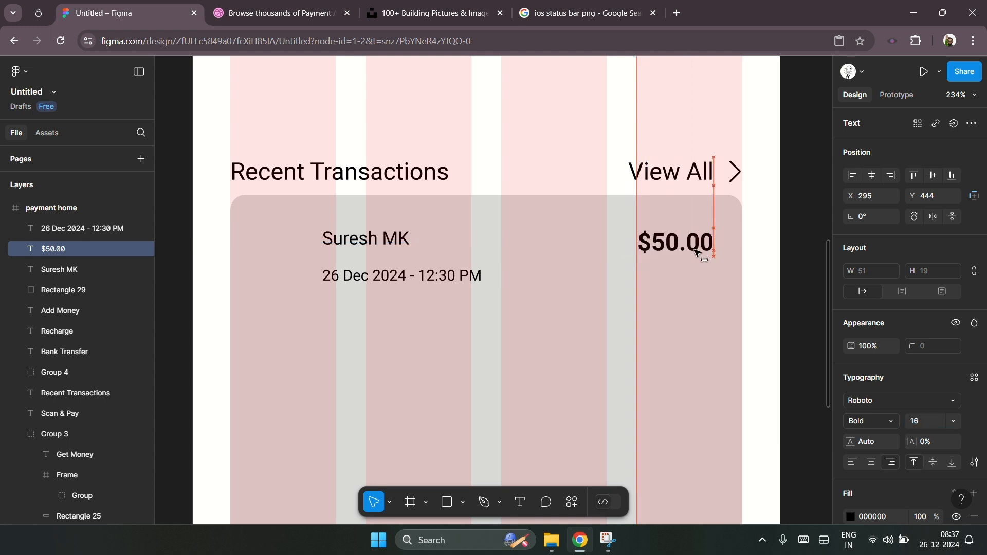
Step: Move the date text slightly up, closer to the name
{"action": "left_click", "coordinate": [372, 242]}
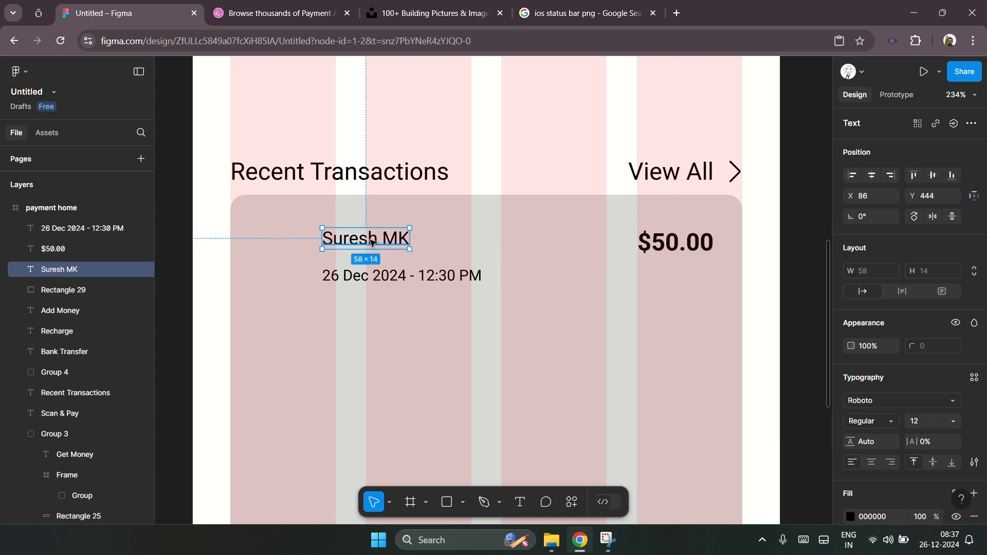
{"action": "left_click", "coordinate": [389, 279]}
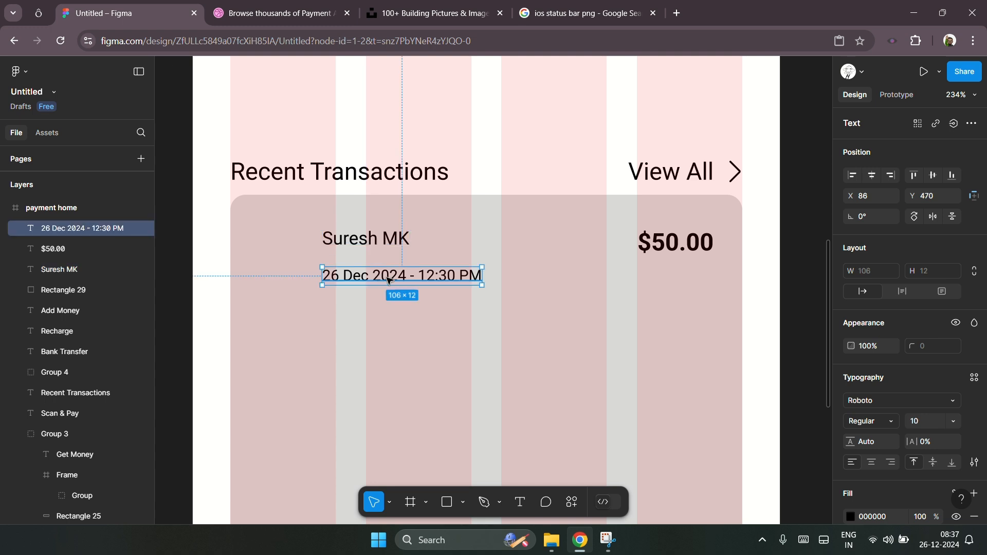
{"action": "left_click_drag", "start_coordinate": [389, 281], "coordinate": [387, 279]}
{"action": "left_click", "coordinate": [300, 246]}
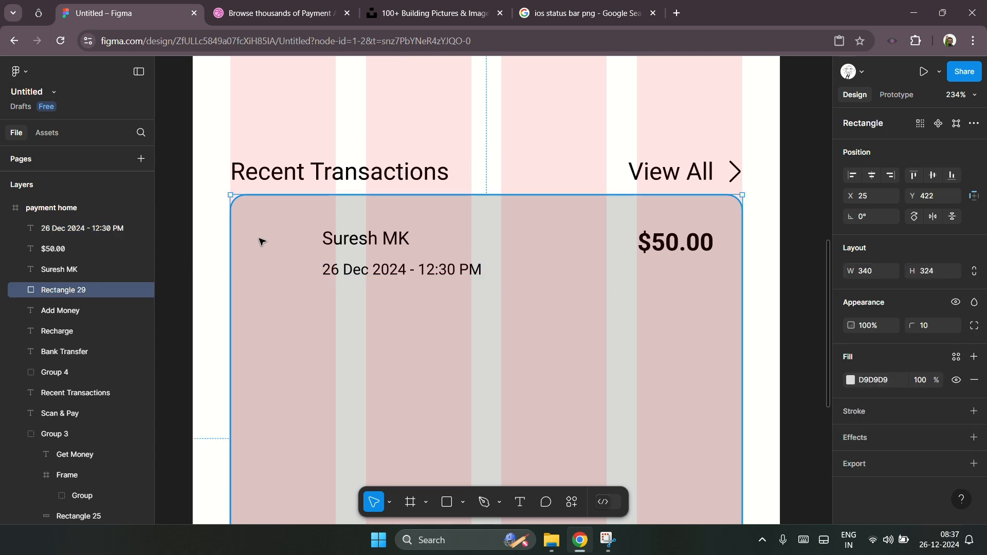
Step: Draw a circle to the left of the name and resize it to 28 × 28
{"action": "left_click", "coordinate": [463, 502]}
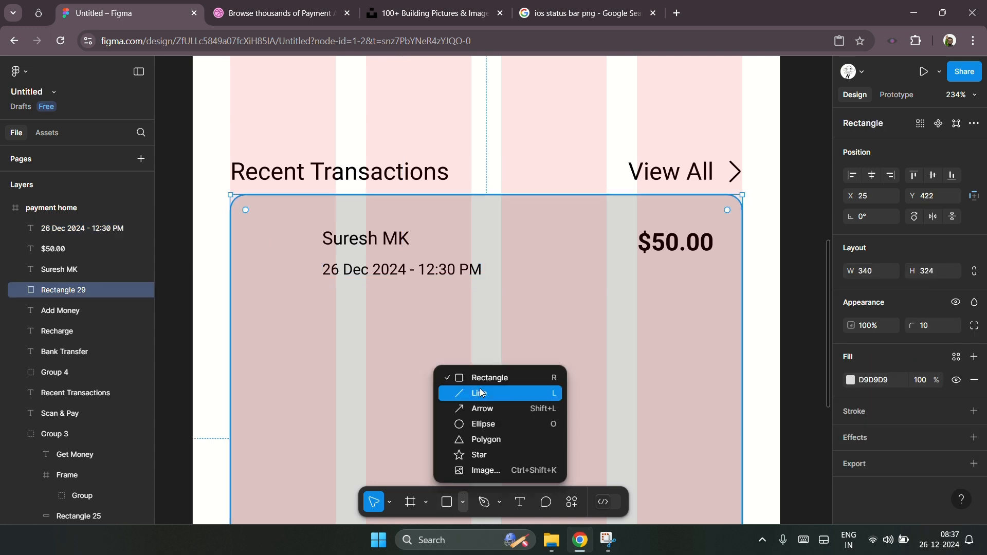
{"action": "left_click", "coordinate": [485, 424]}
{"action": "left_click_drag", "start_coordinate": [265, 229], "coordinate": [314, 279]}
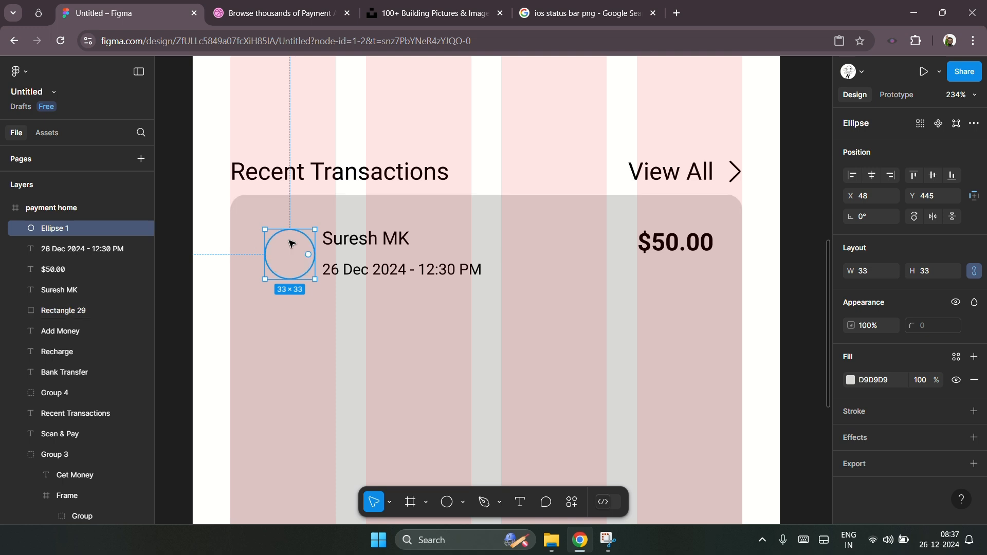
{"action": "key", "text": "Down"}
{"action": "key", "text": "Down"}
{"action": "key", "text": "Down"}
{"action": "key", "text": "Down"}
{"action": "key", "text": "Down"}
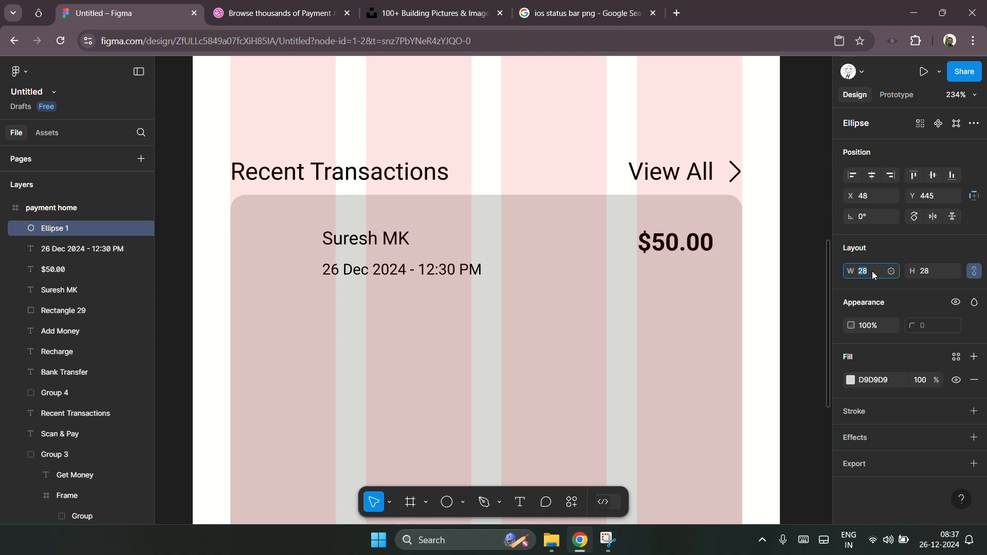
Step: Enlarge the avatar circle to 30 × 30
{"action": "key", "text": "Up"}
{"action": "key", "text": "Up"}
{"action": "key", "text": "Escape"}
Step: Select the name and date texts together and shift them slightly right, away from the circle
{"action": "left_click", "coordinate": [384, 250]}
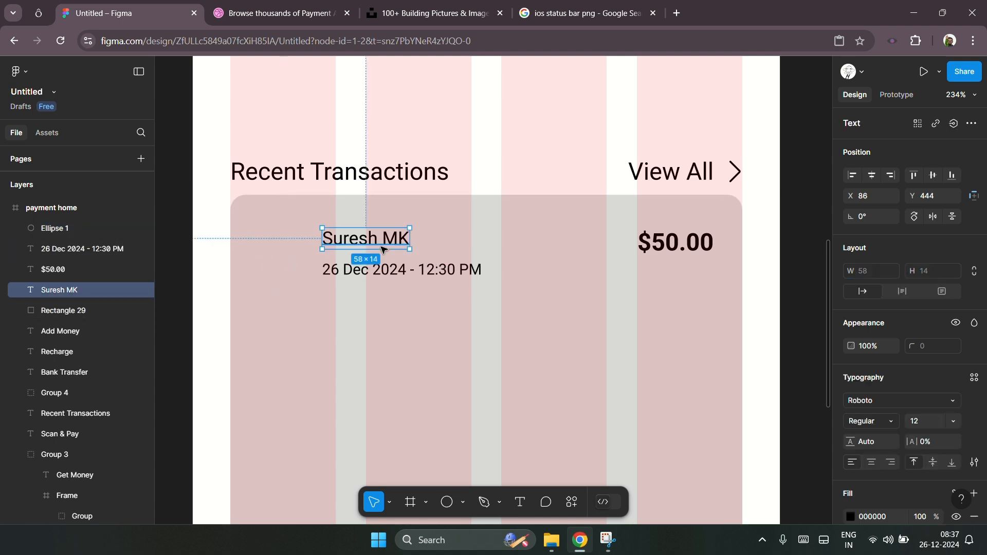
{"action": "left_click", "coordinate": [402, 269], "text": "shift"}
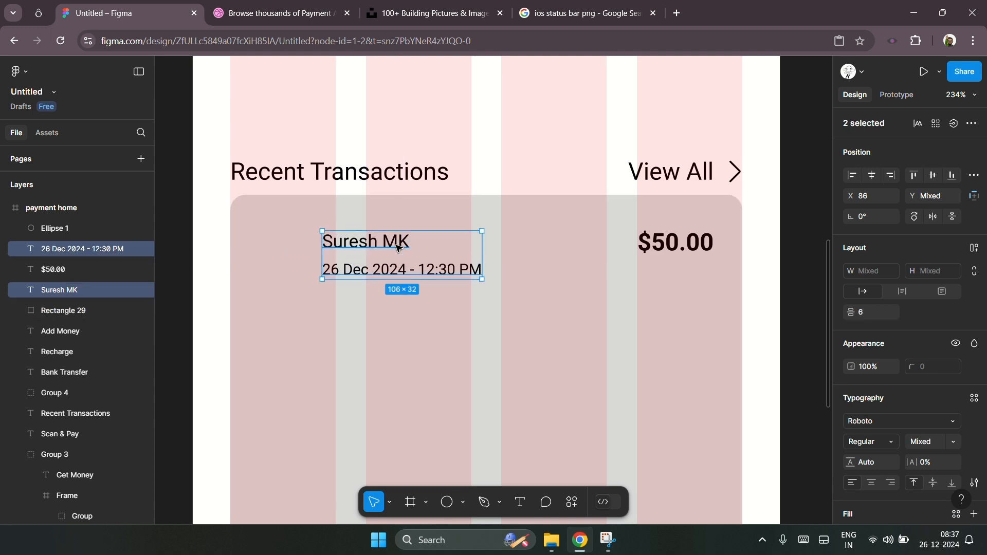
{"action": "key", "text": "shift+Right"}
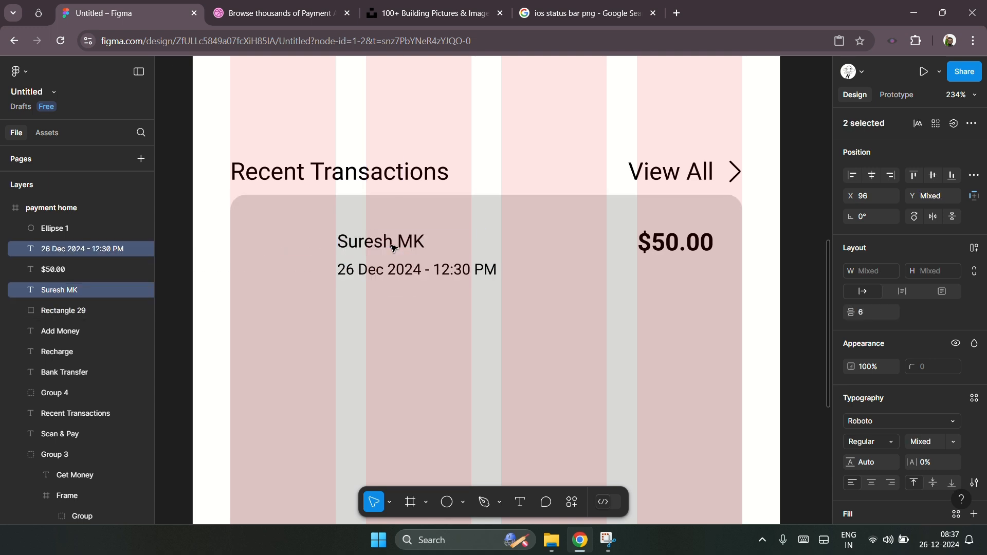
{"action": "key", "text": "Left"}
{"action": "key", "text": "Left"}
Step: Resize the avatar circle to 32 × 32 and set its fill colour to BBBBBB
{"action": "left_click", "coordinate": [276, 257]}
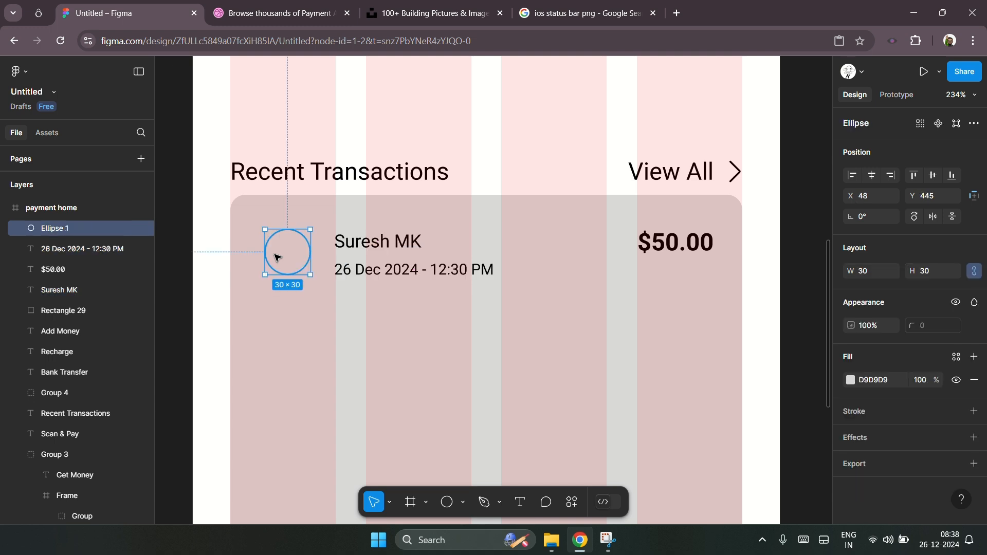
{"action": "left_click", "coordinate": [869, 271]}
{"action": "key", "text": "Up"}
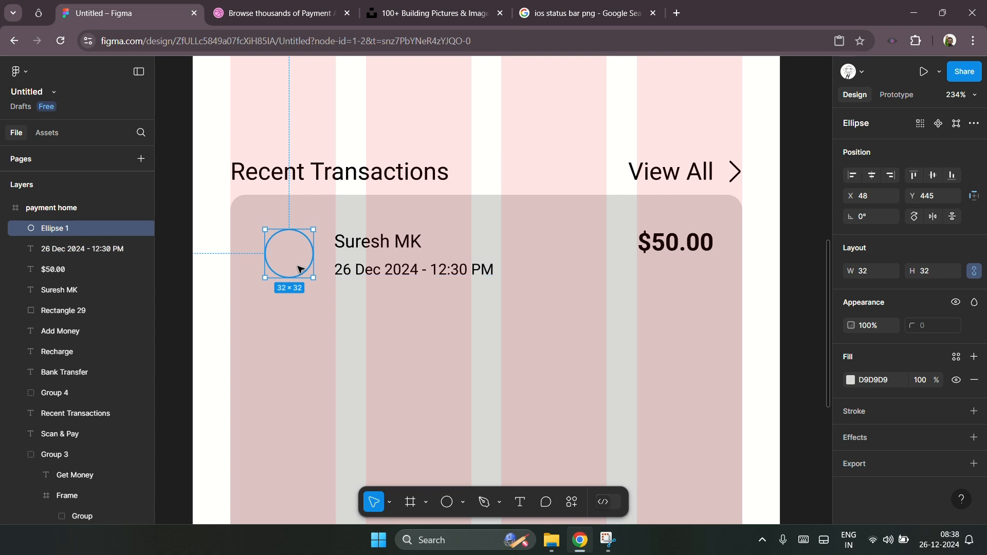
{"action": "left_click", "coordinate": [850, 380]}
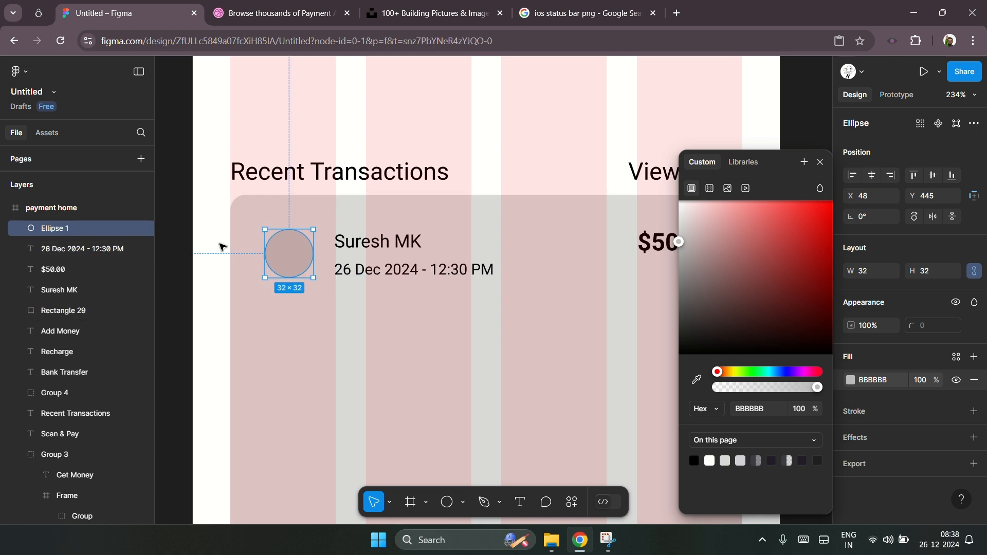
{"action": "left_click", "coordinate": [222, 247]}
Step: Prefix the amount text with a plus sign so it reads + $50.00
{"action": "scroll", "coordinate": [464, 215], "scroll_direction": "down", "scroll_amount": 2}
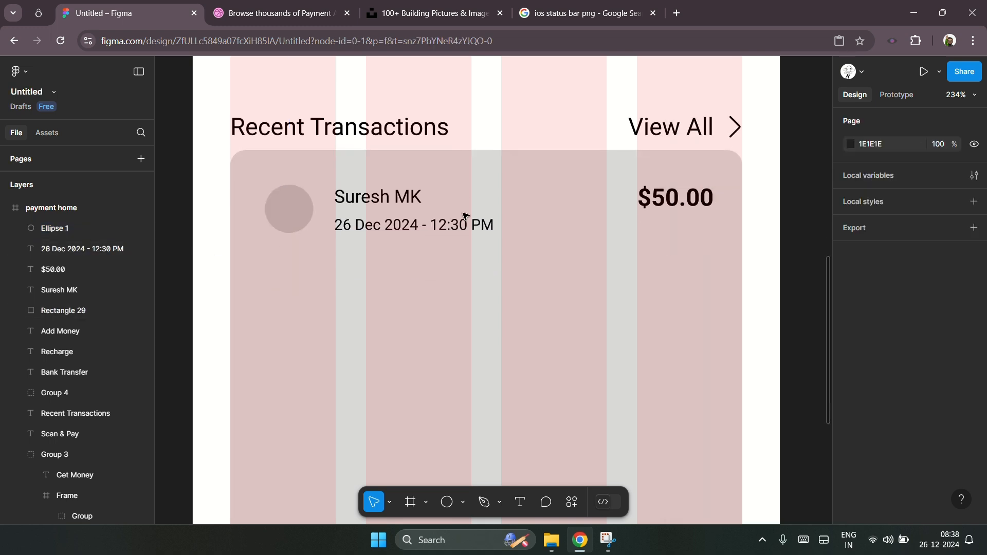
{"action": "left_click", "coordinate": [684, 207]}
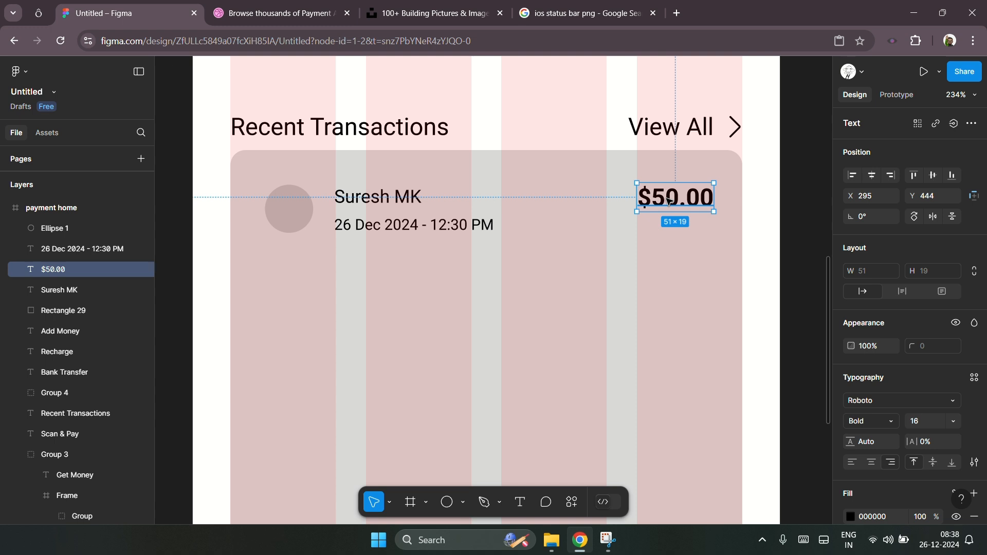
{"action": "double_click", "coordinate": [668, 201]}
{"action": "key", "text": "Left"}
{"action": "type", "text": "+"}
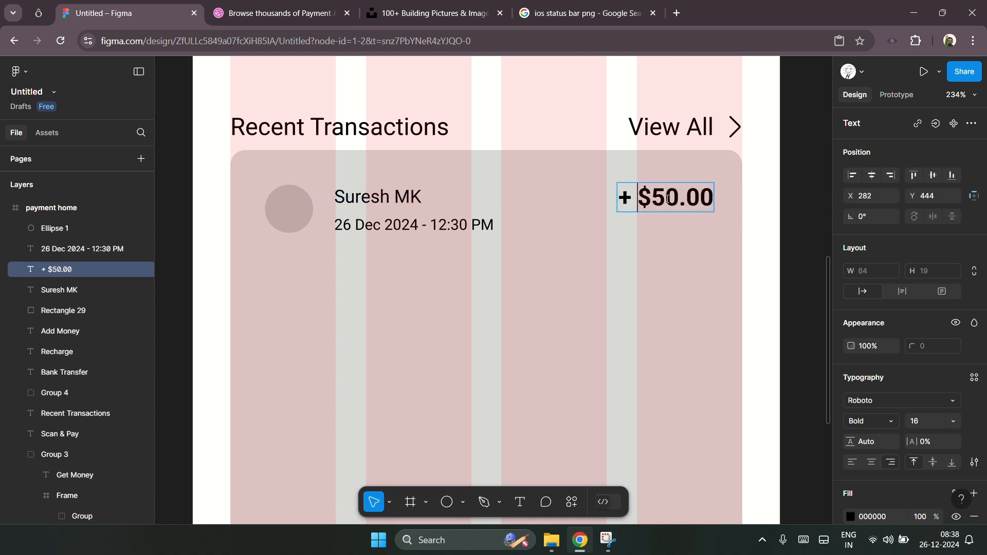
{"action": "key", "text": "Escape"}
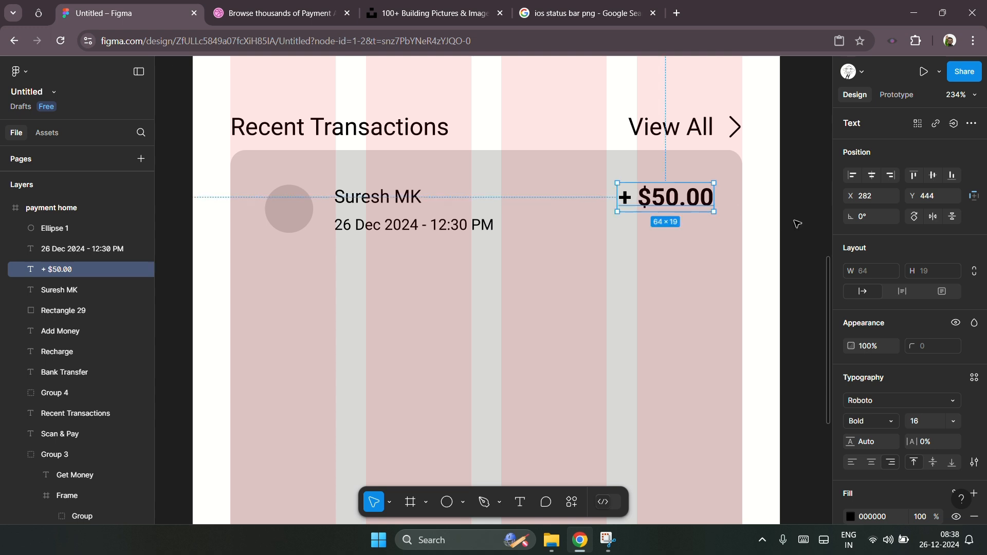
Step: Change the name text's font weight to Medium
{"action": "left_click", "coordinate": [402, 202]}
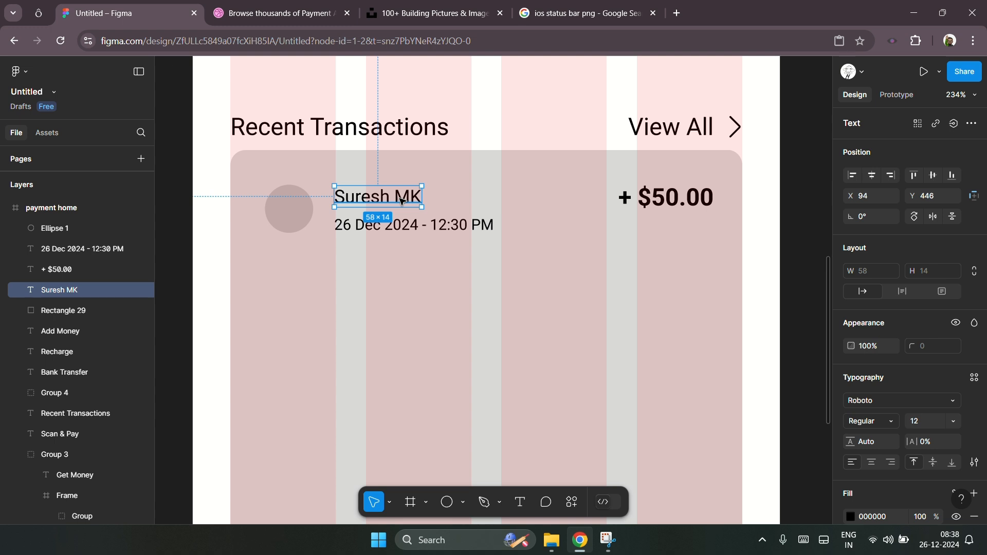
{"action": "left_click", "coordinate": [882, 426]}
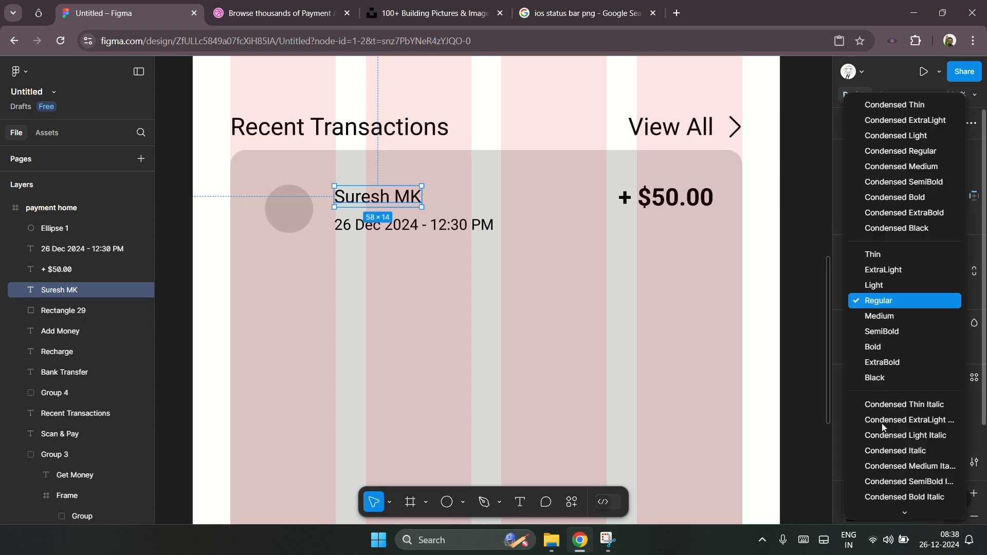
{"action": "left_click", "coordinate": [902, 318]}
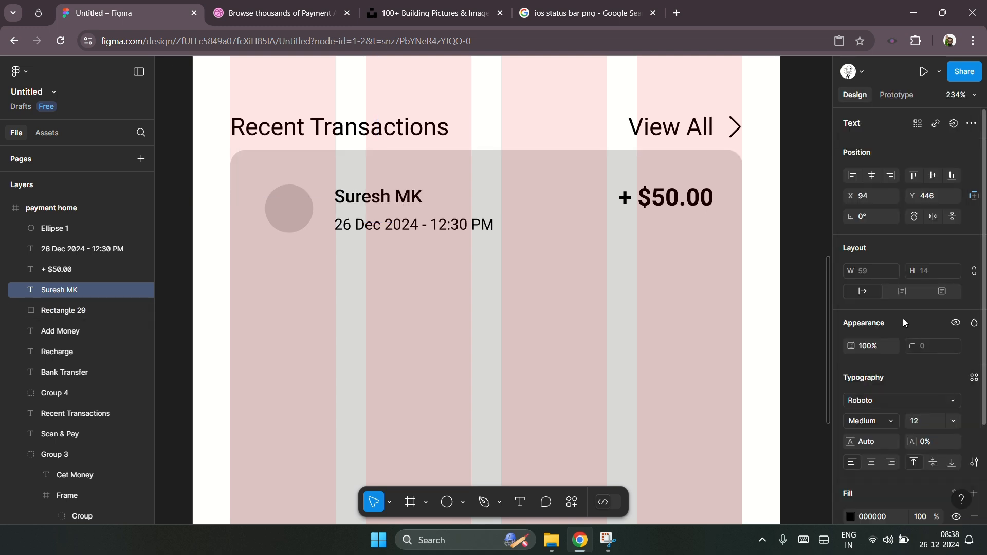
{"action": "left_click", "coordinate": [774, 235]}
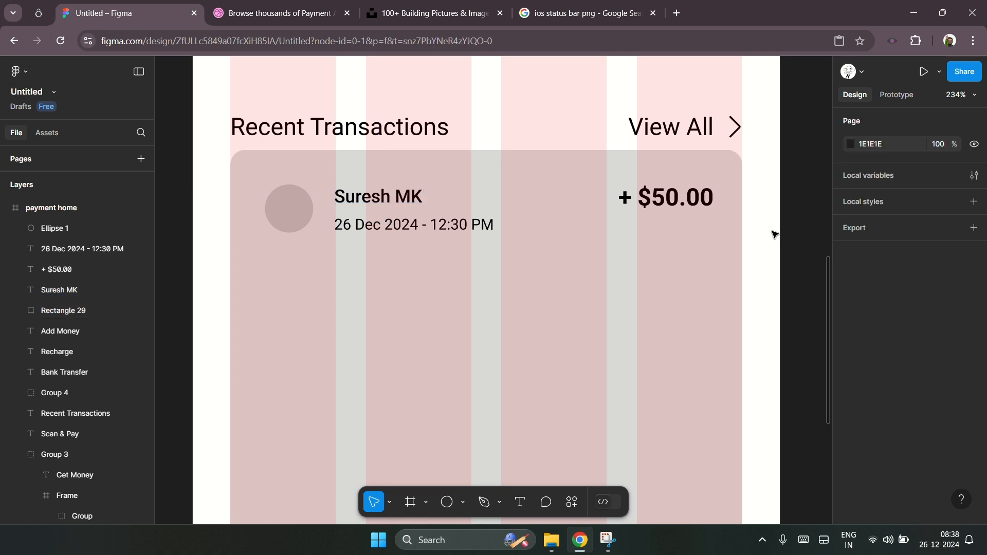
Step: Align the avatar circle and the amount text along their vertical centres
{"action": "scroll", "coordinate": [774, 234], "scroll_direction": "down", "scroll_amount": 1}
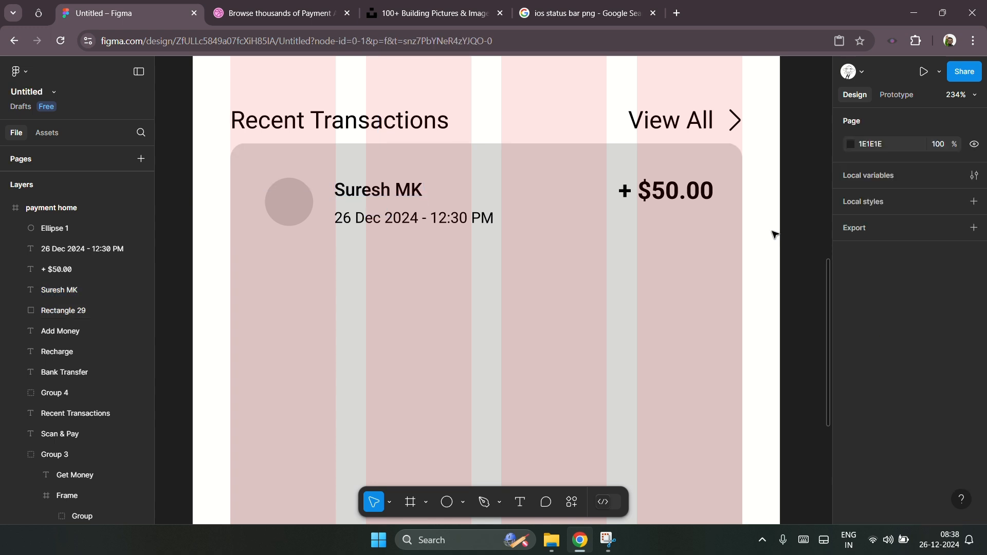
{"action": "scroll", "coordinate": [774, 234], "scroll_direction": "down", "scroll_amount": 1}
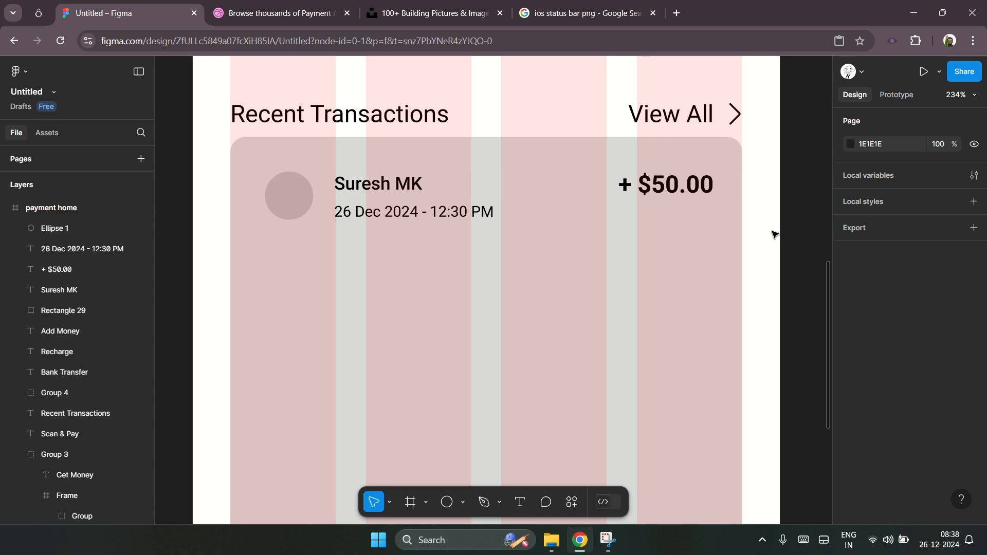
{"action": "left_click", "coordinate": [289, 195]}
{"action": "left_click", "coordinate": [672, 192], "text": "shift"}
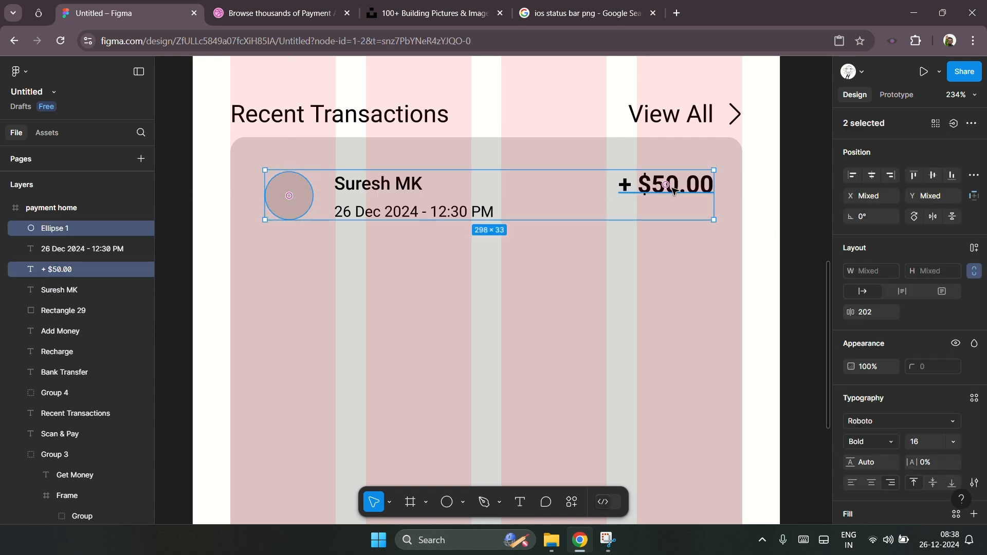
{"action": "left_click", "coordinate": [936, 174]}
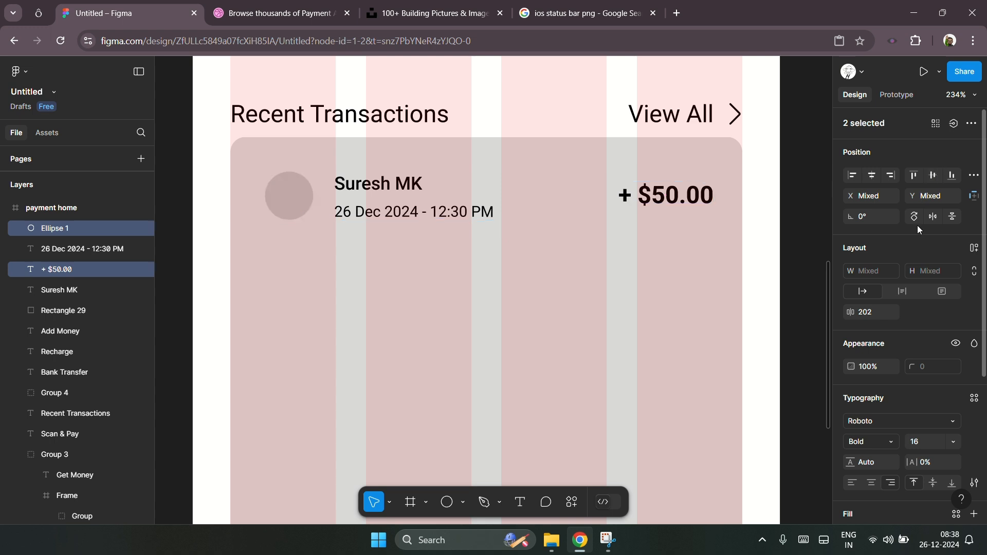
{"action": "left_click", "coordinate": [785, 234]}
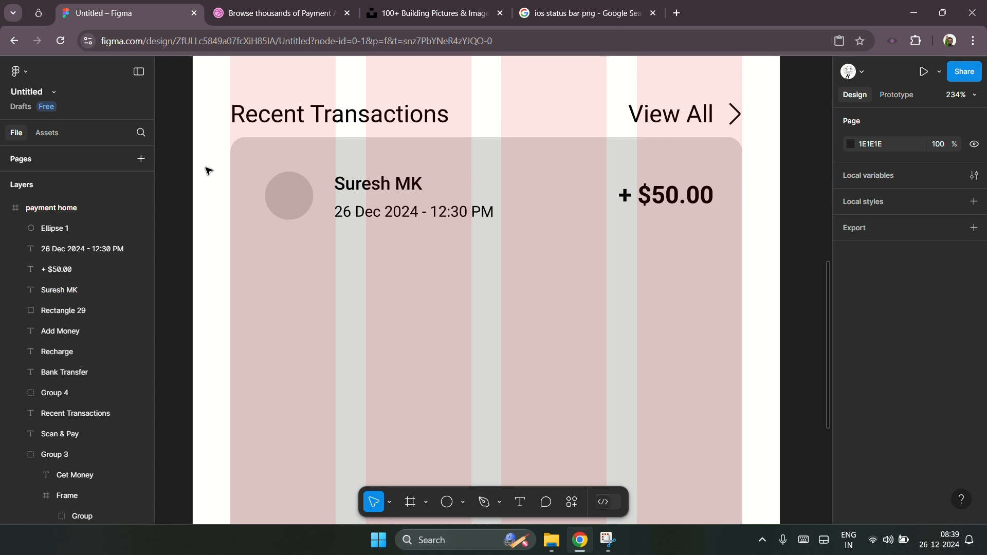
Step: Select the circle, name, date and amount together, group them, then ungroup them again
{"action": "left_click", "coordinate": [294, 195]}
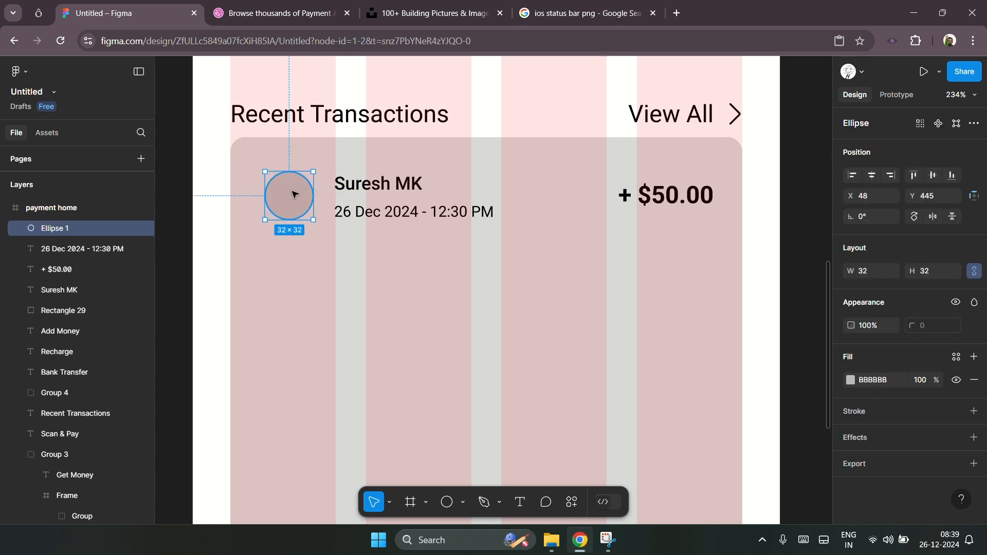
{"action": "left_click_drag", "start_coordinate": [208, 165], "coordinate": [735, 267]}
{"action": "left_click", "coordinate": [616, 286], "text": "shift"}
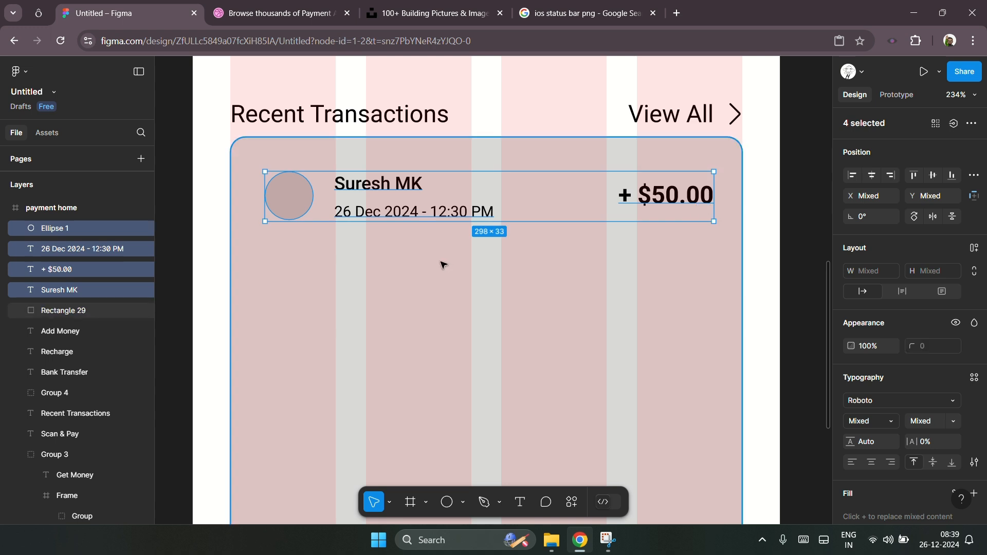
{"action": "key", "text": "ctrl+g"}
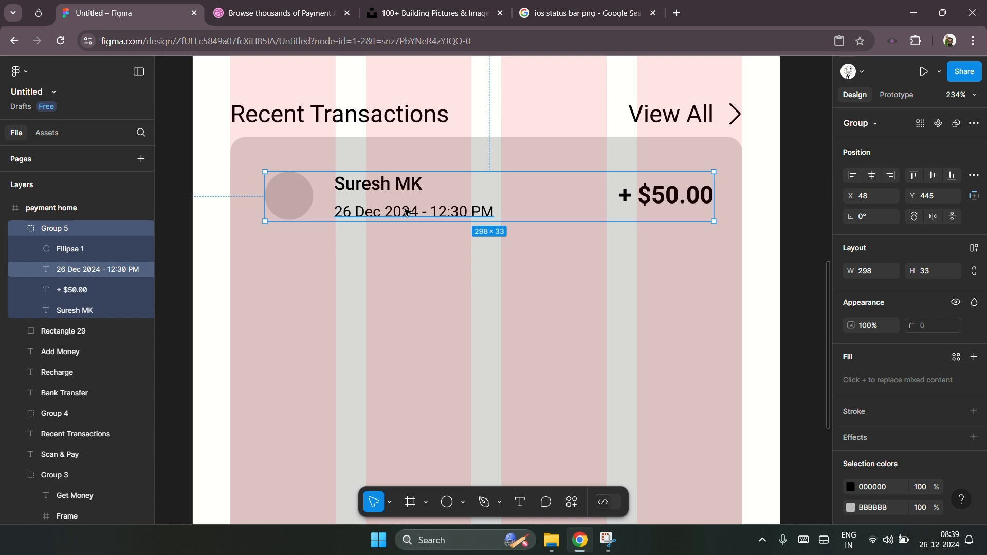
{"action": "key", "text": "ctrl+shift+g"}
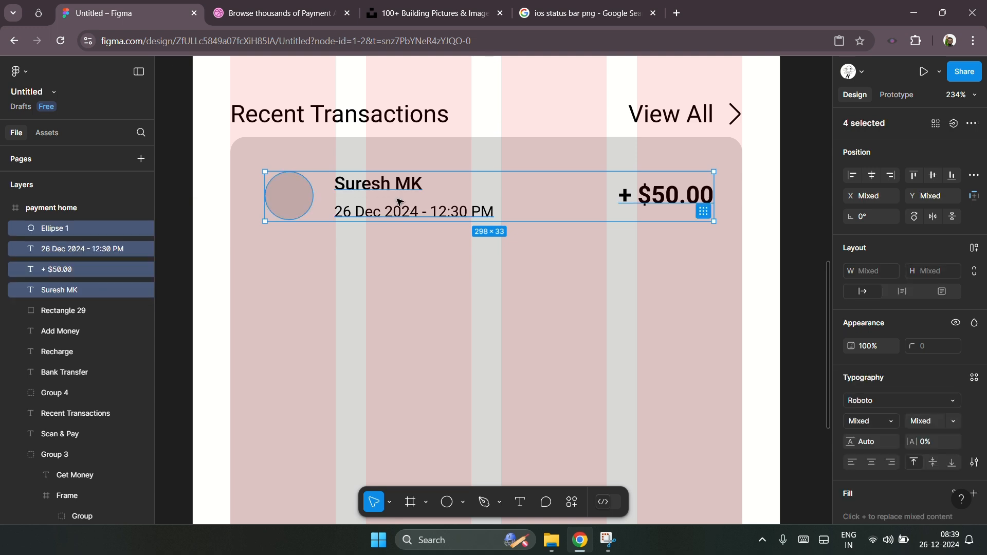
Step: Duplicate the transaction row four times, stacking each copy below the previous one inside the card
{"action": "key", "text": "ctrl+d"}
{"action": "left_click_drag", "start_coordinate": [396, 186], "coordinate": [399, 282]}
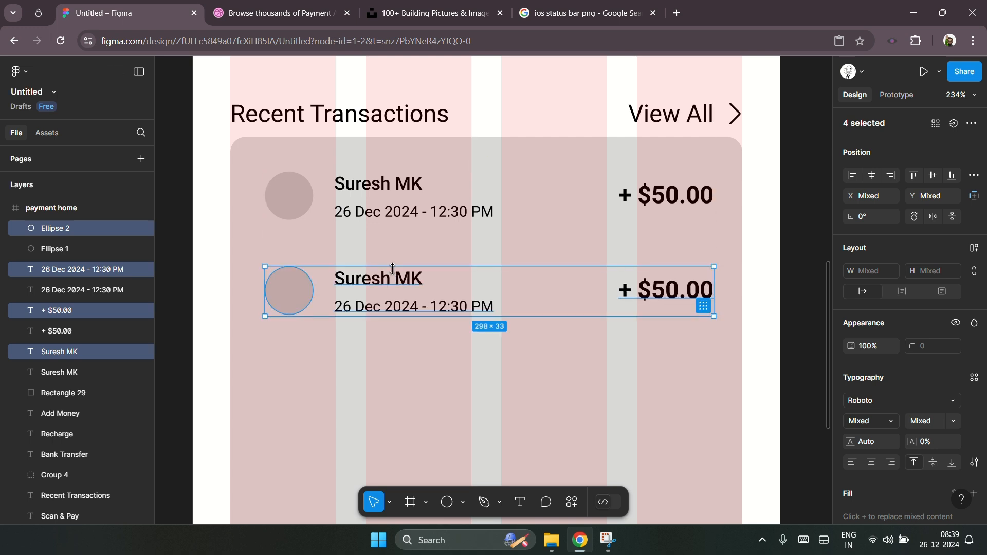
{"action": "key", "text": "ctrl+d"}
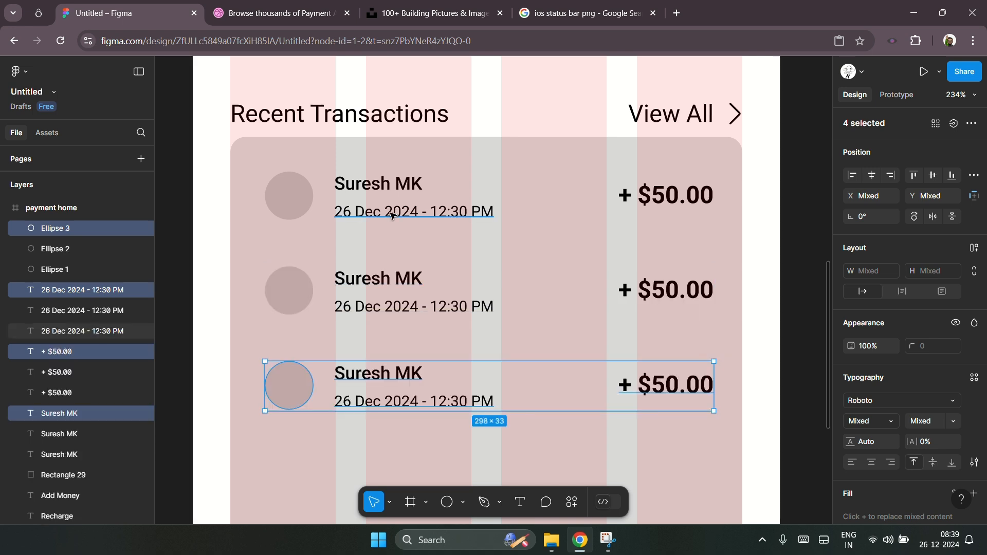
{"action": "scroll", "coordinate": [392, 214], "scroll_direction": "down", "scroll_amount": 3, "text": "ctrl"}
{"action": "scroll", "coordinate": [739, 337], "scroll_direction": "down", "scroll_amount": 1}
{"action": "scroll", "coordinate": [739, 337], "scroll_direction": "down", "scroll_amount": 1}
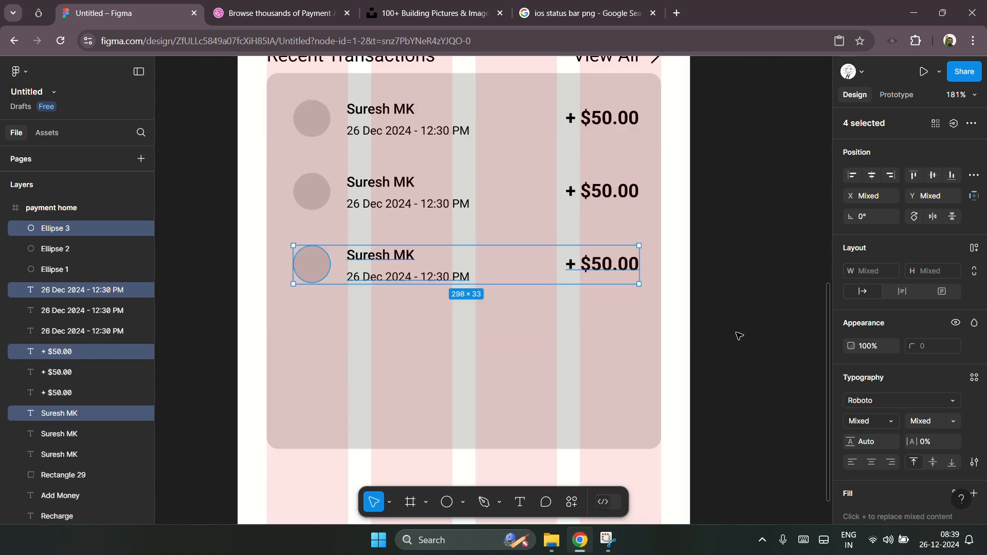
{"action": "key", "text": "ctrl+d"}
{"action": "key", "text": "ctrl+d"}
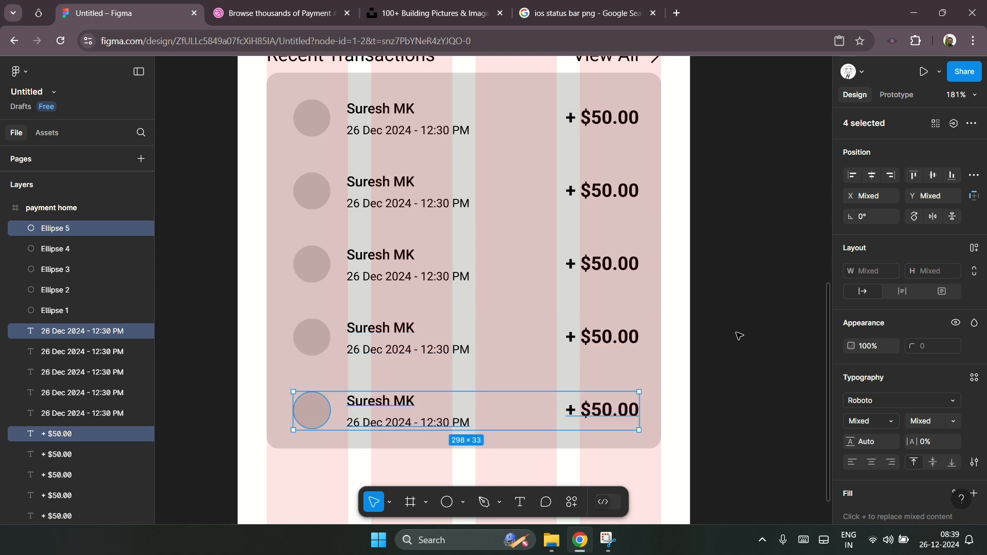
{"action": "left_click", "coordinate": [738, 336]}
Step: Select all five avatar circles and open the UI Faces plugin
{"action": "left_click", "coordinate": [315, 133]}
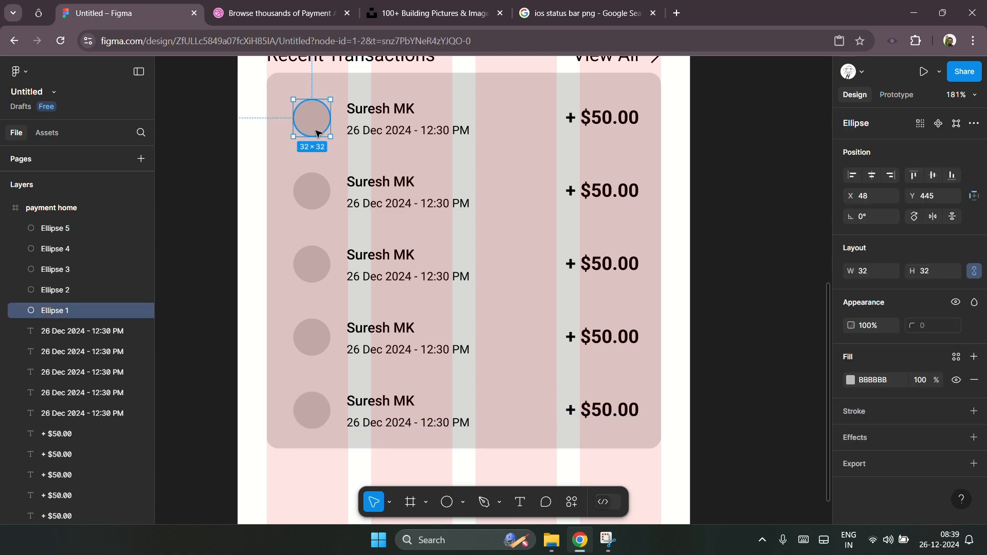
{"action": "left_click", "coordinate": [312, 191], "text": "shift"}
{"action": "left_click", "coordinate": [320, 261], "text": "shift"}
{"action": "left_click", "coordinate": [315, 342], "text": "shift"}
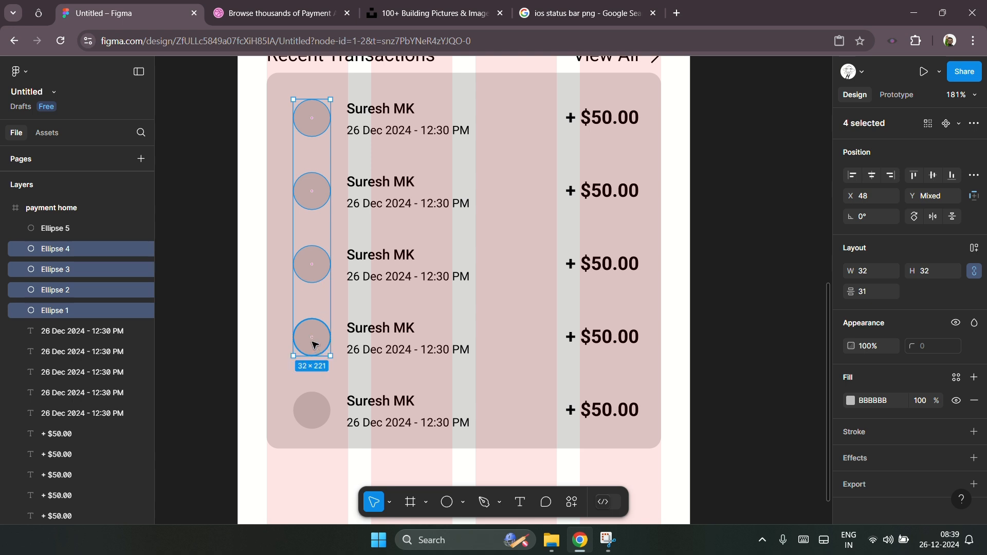
{"action": "left_click", "coordinate": [314, 406], "text": "shift"}
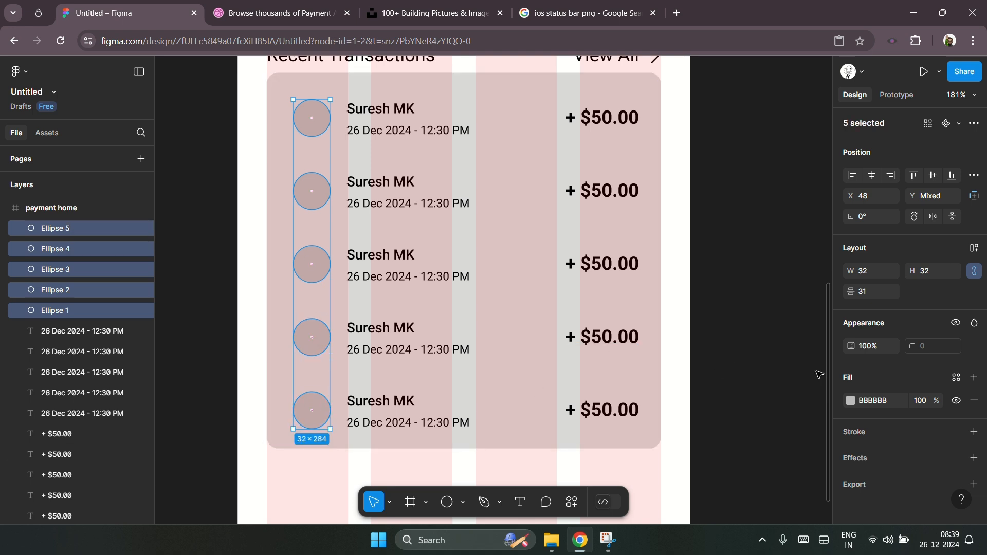
{"action": "left_click", "coordinate": [568, 504]}
{"action": "left_click", "coordinate": [469, 292]}
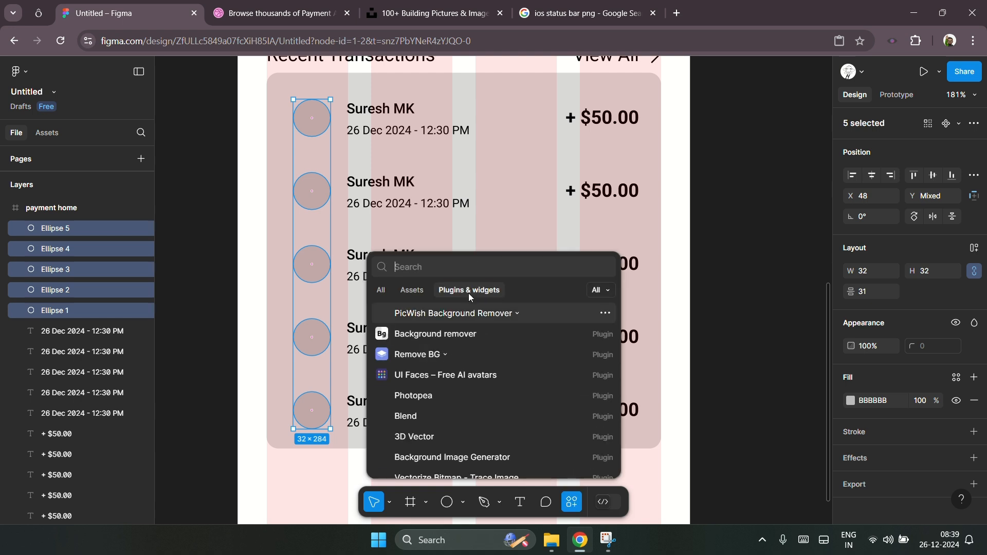
{"action": "left_click", "coordinate": [461, 374]}
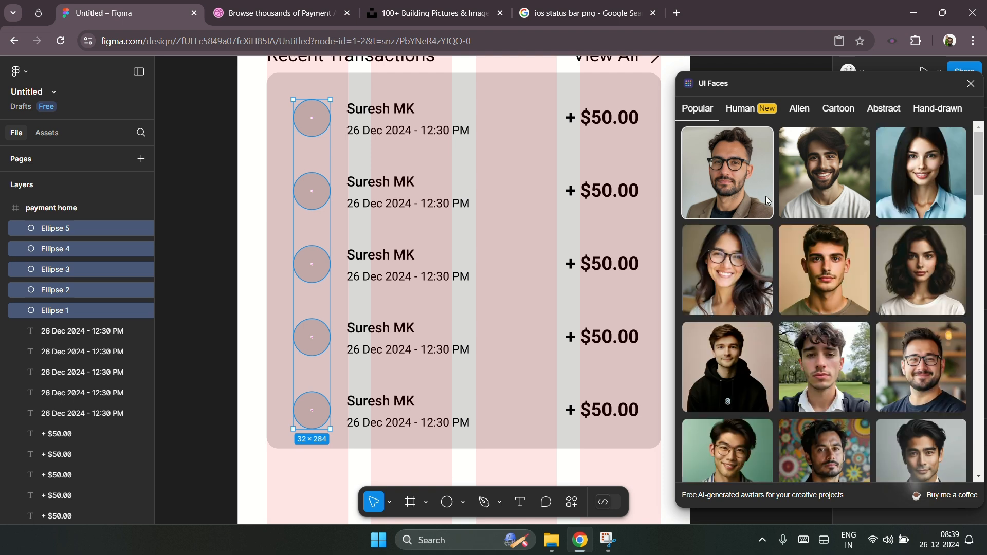
Step: Apply a UI Faces portrait to the first avatar circle, replacing it with a woman's face
{"action": "left_click", "coordinate": [836, 184]}
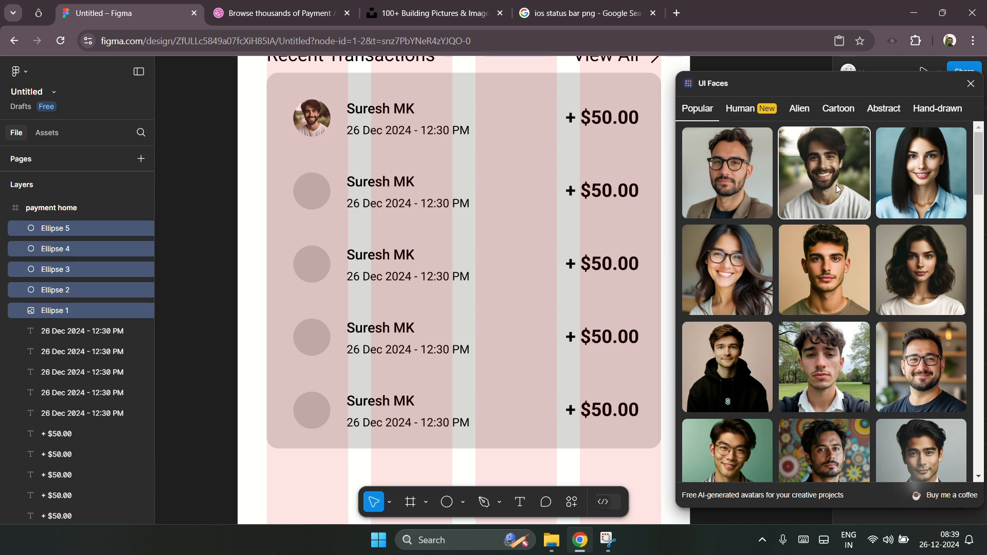
{"action": "left_click", "coordinate": [915, 282]}
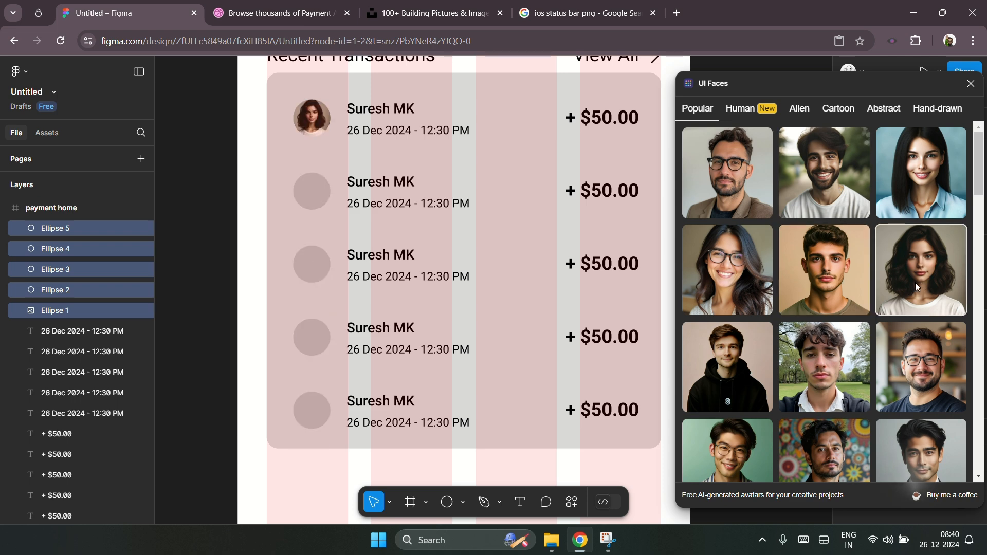
{"action": "left_click", "coordinate": [204, 214]}
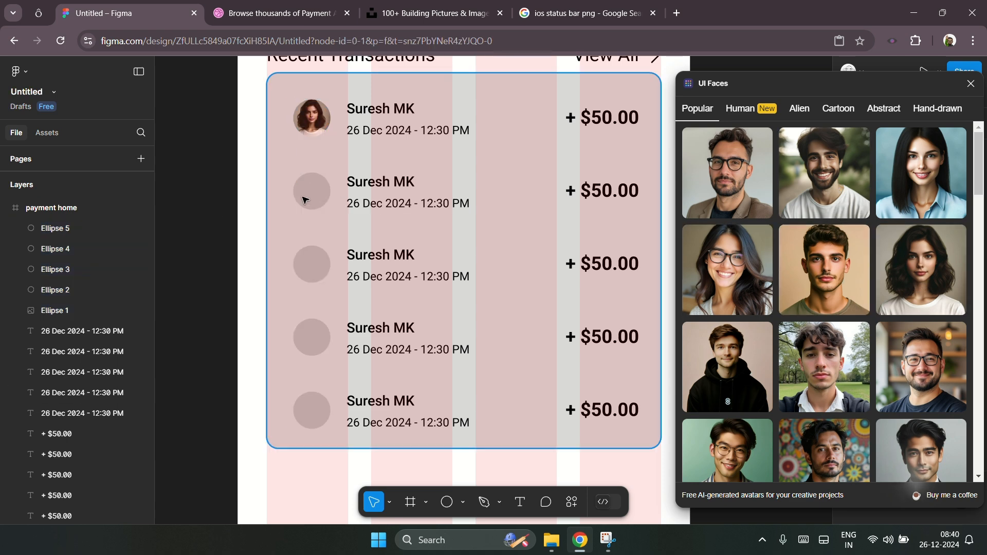
Step: Apply UI Faces portraits to the second and third avatar circles, using a young man's and a suited man's faces
{"action": "left_click", "coordinate": [320, 193]}
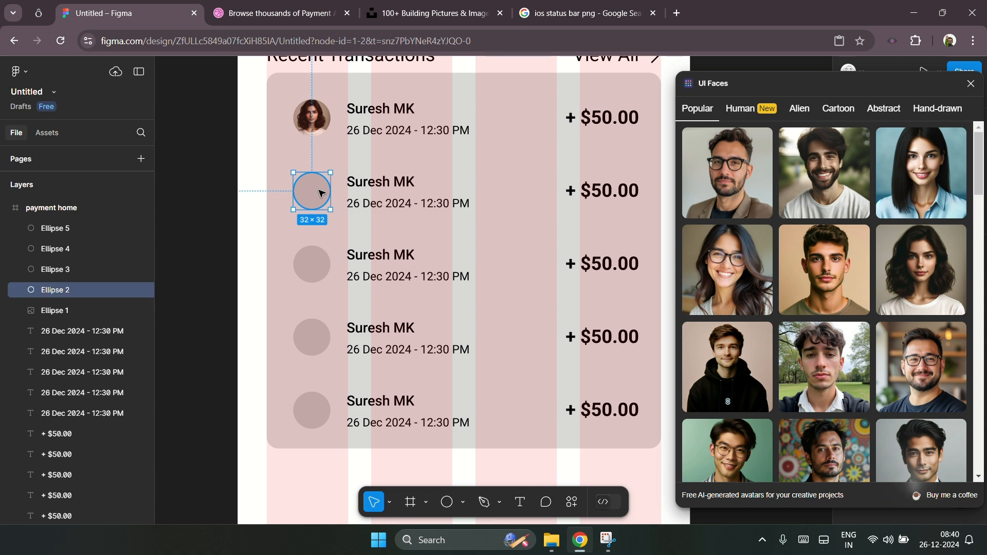
{"action": "left_click", "coordinate": [810, 362]}
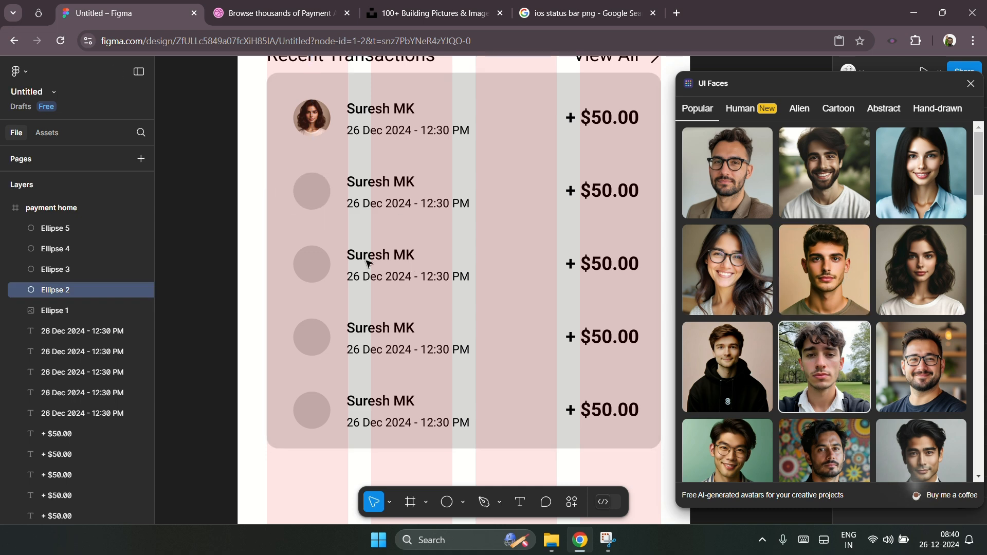
{"action": "left_click", "coordinate": [323, 262]}
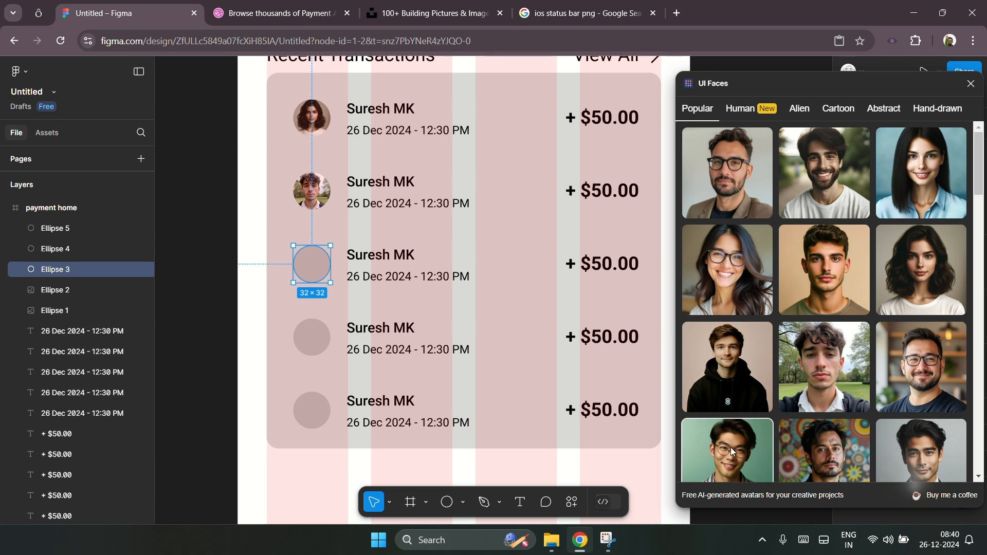
{"action": "left_click", "coordinate": [933, 457]}
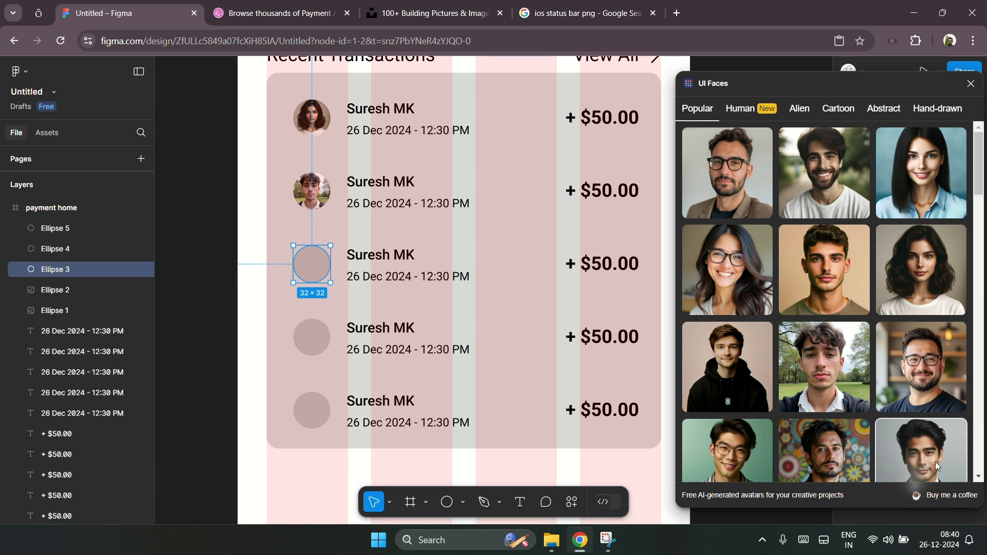
Step: Apply UI Faces portraits to the fourth and fifth avatar circles, then close the UI Faces plugin
{"action": "left_click", "coordinate": [312, 336]}
{"action": "scroll", "coordinate": [892, 350], "scroll_direction": "down", "scroll_amount": 5}
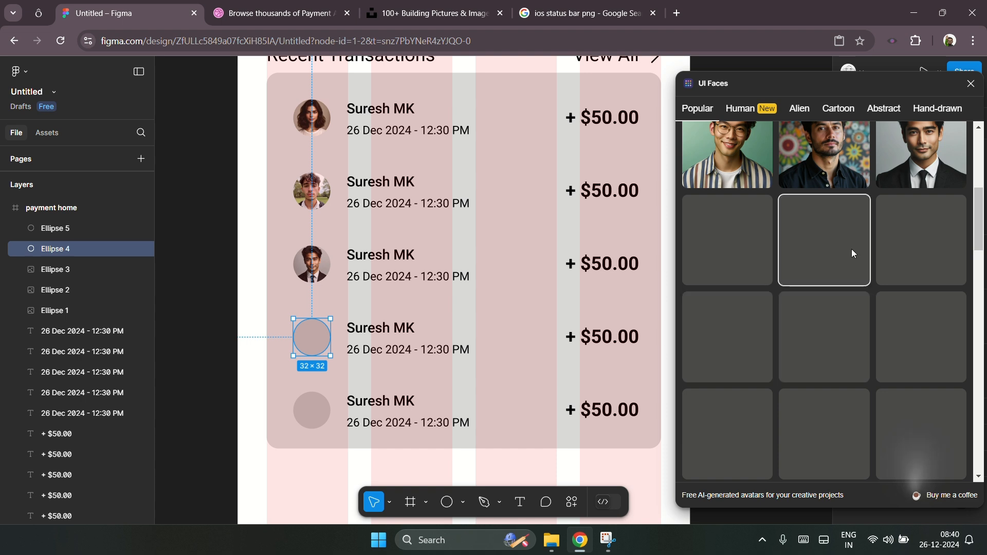
{"action": "left_click", "coordinate": [714, 266]}
{"action": "left_click", "coordinate": [315, 425]}
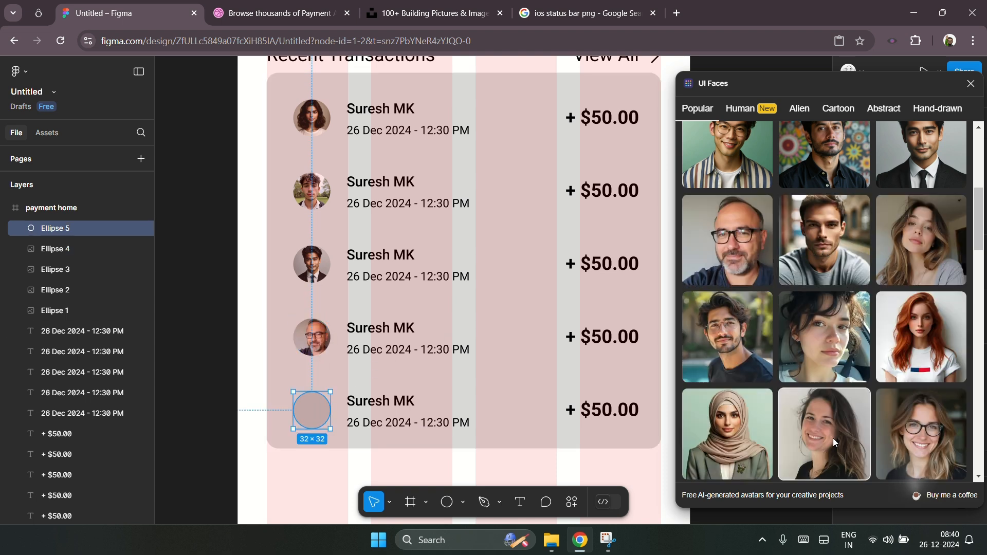
{"action": "left_click", "coordinate": [743, 443]}
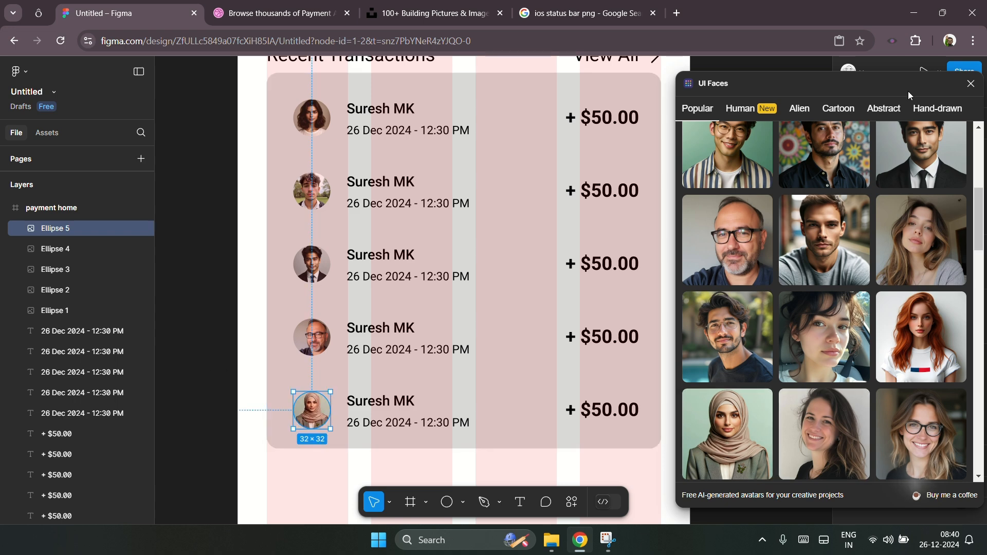
{"action": "left_click", "coordinate": [975, 86]}
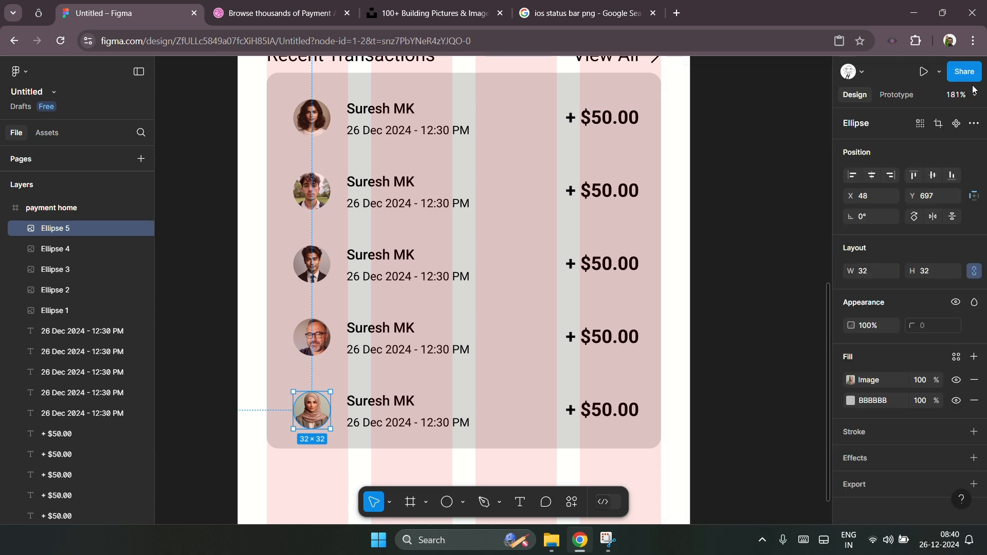
Step: Select the second row's name text, search plugins for "name", and run the Random Name Generator plugin
{"action": "left_click", "coordinate": [746, 261]}
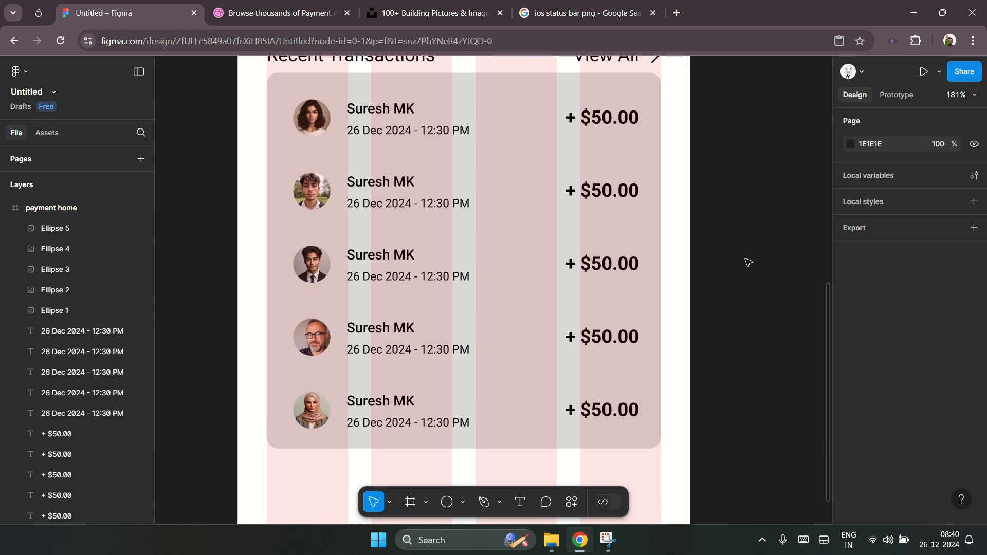
{"action": "left_click", "coordinate": [387, 118]}
{"action": "left_click", "coordinate": [387, 185]}
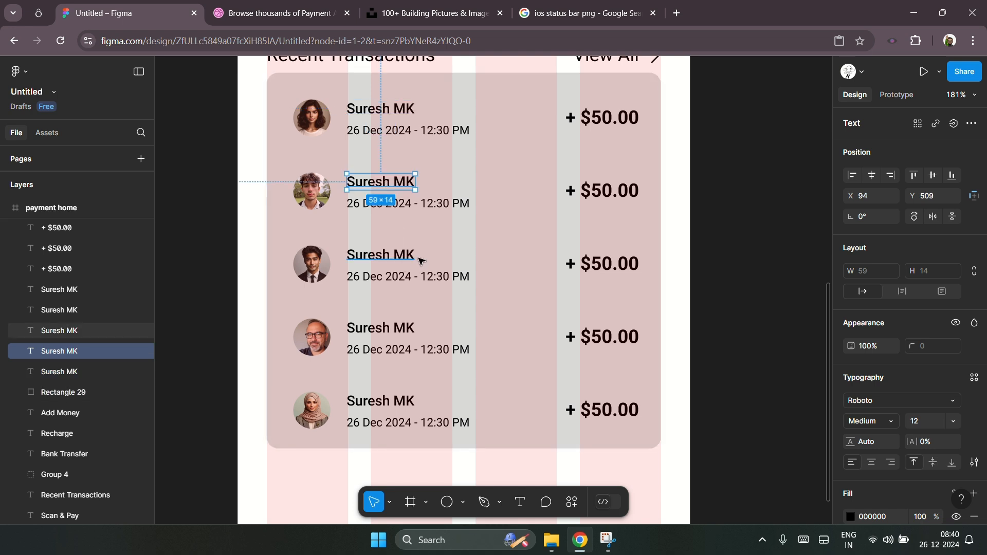
{"action": "left_click", "coordinate": [572, 502]}
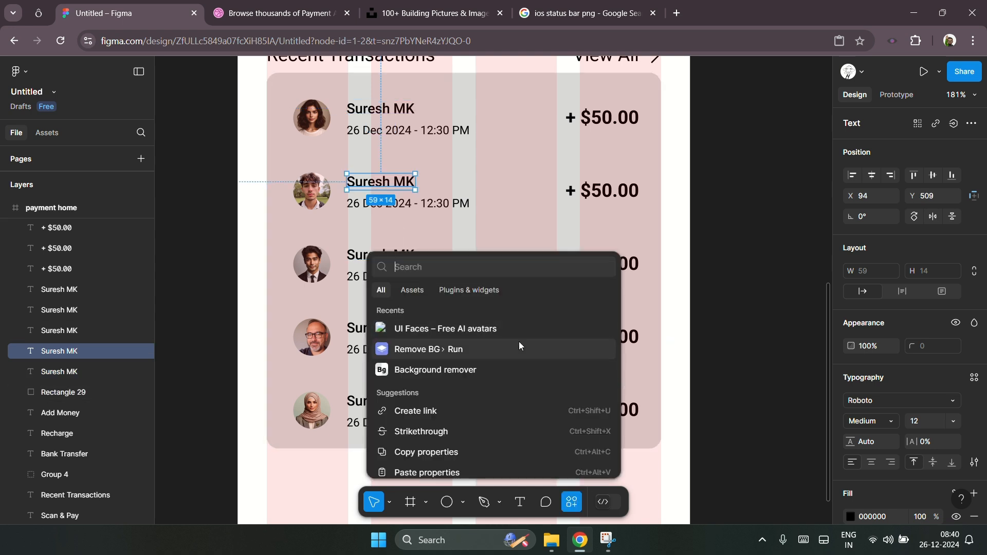
{"action": "left_click", "coordinate": [465, 290]}
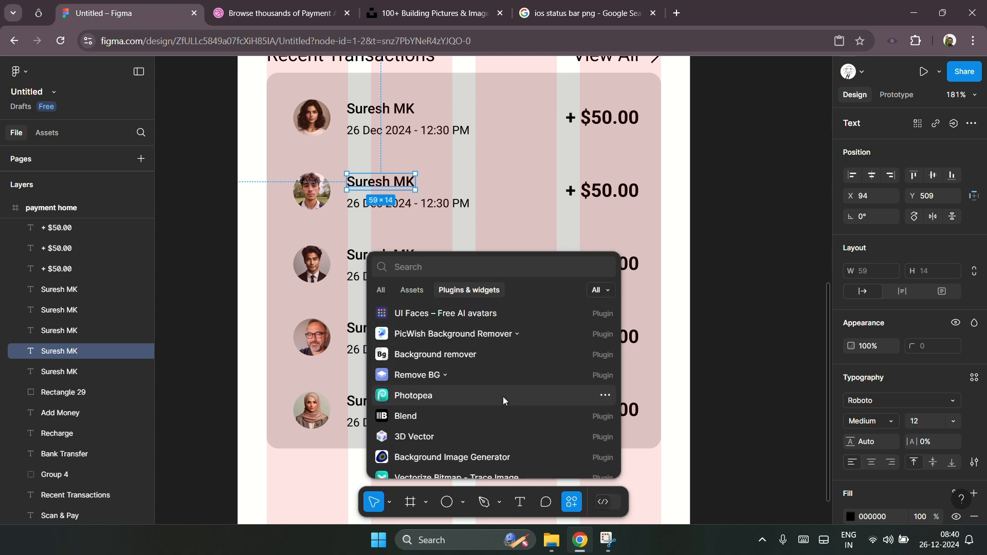
{"action": "scroll", "coordinate": [503, 397], "scroll_direction": "down", "scroll_amount": 5}
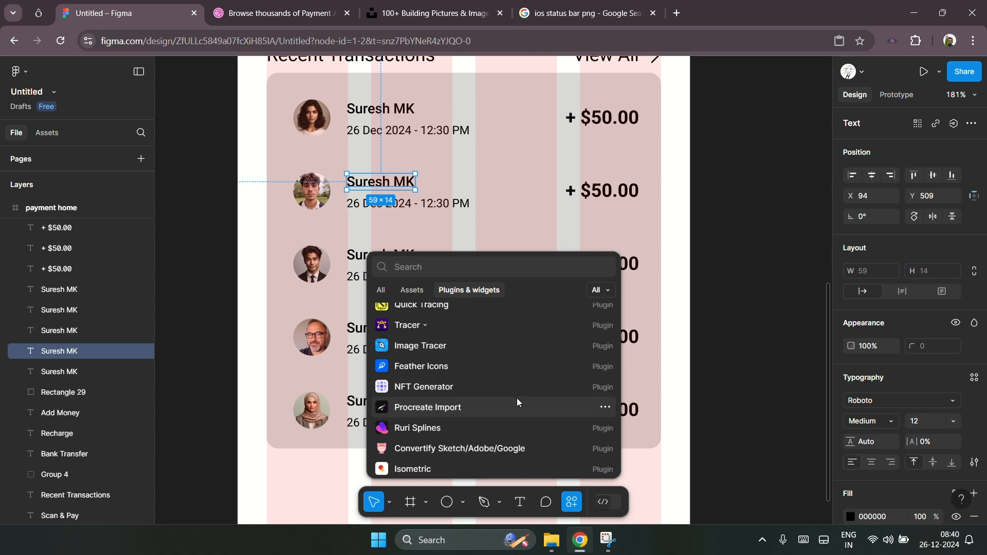
{"action": "scroll", "coordinate": [517, 398], "scroll_direction": "down", "scroll_amount": 2}
{"action": "scroll", "coordinate": [517, 398], "scroll_direction": "up", "scroll_amount": 6}
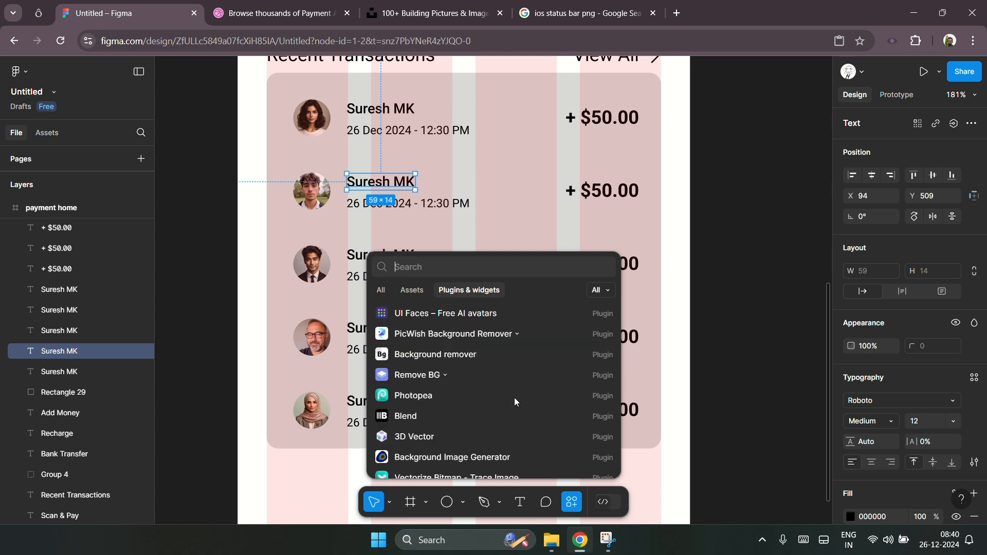
{"action": "type", "text": "name"}
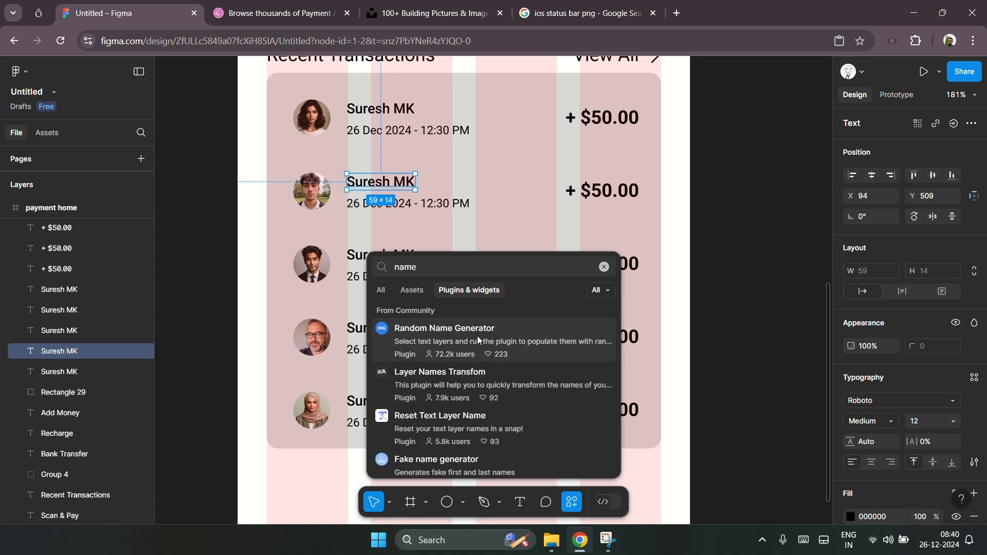
{"action": "left_click", "coordinate": [477, 335]}
{"action": "left_click", "coordinate": [670, 470]}
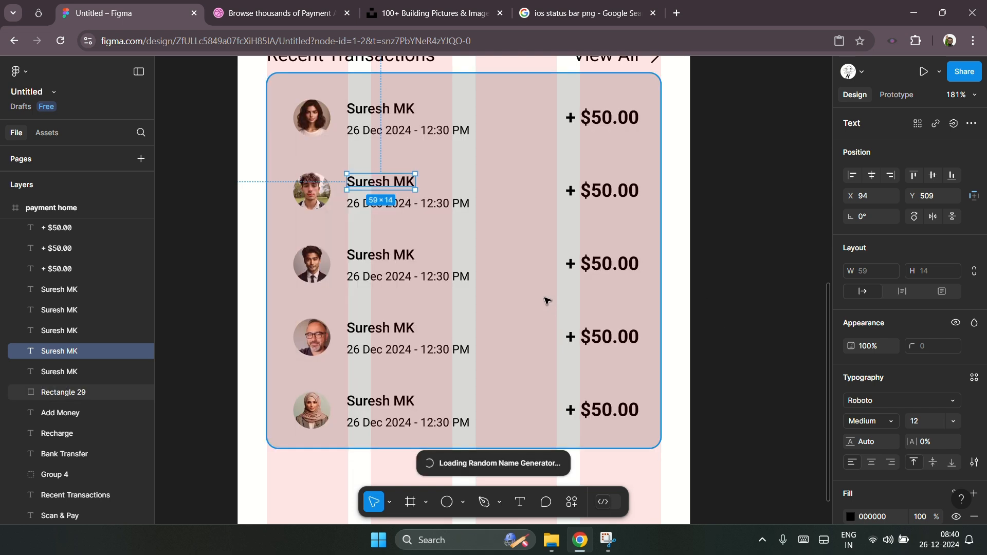
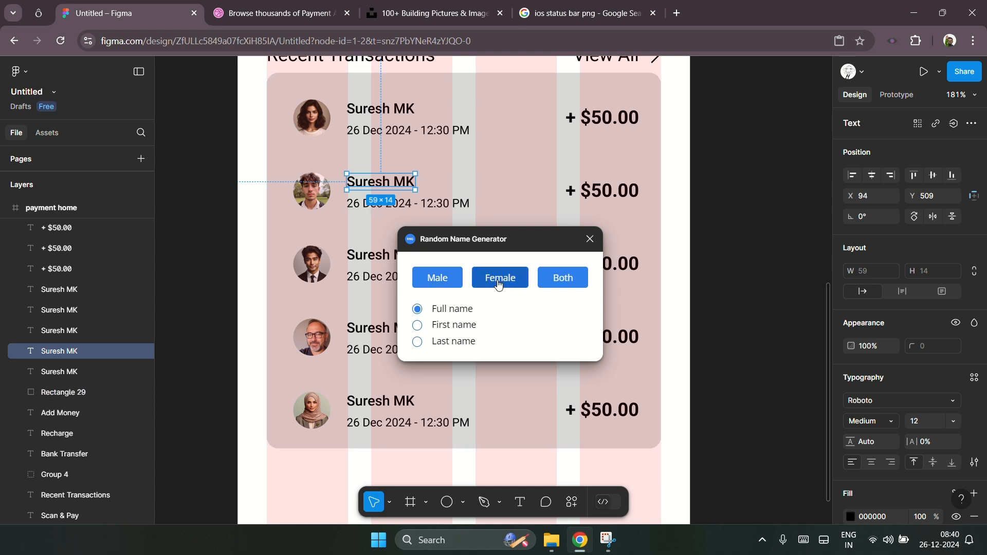
Step: Generate random male full names for the second and third rows' name text with the Random Name Generator
{"action": "left_click", "coordinate": [450, 280]}
{"action": "left_click", "coordinate": [380, 255]}
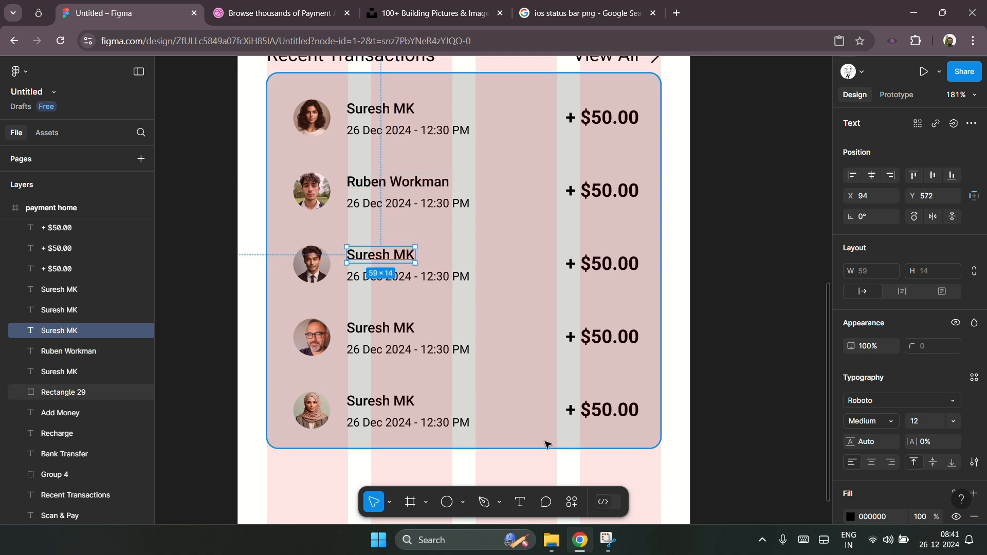
{"action": "left_click", "coordinate": [572, 501]}
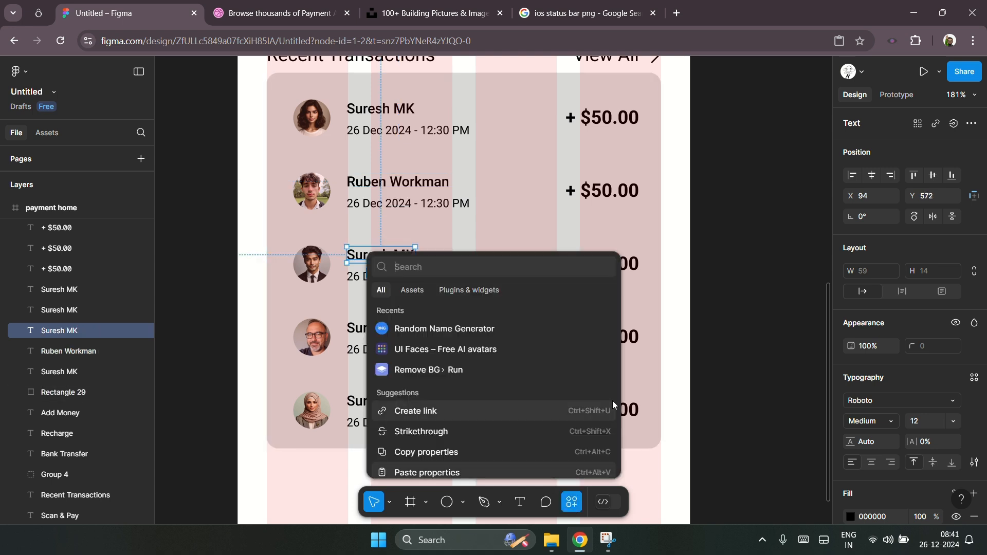
{"action": "left_click", "coordinate": [470, 330]}
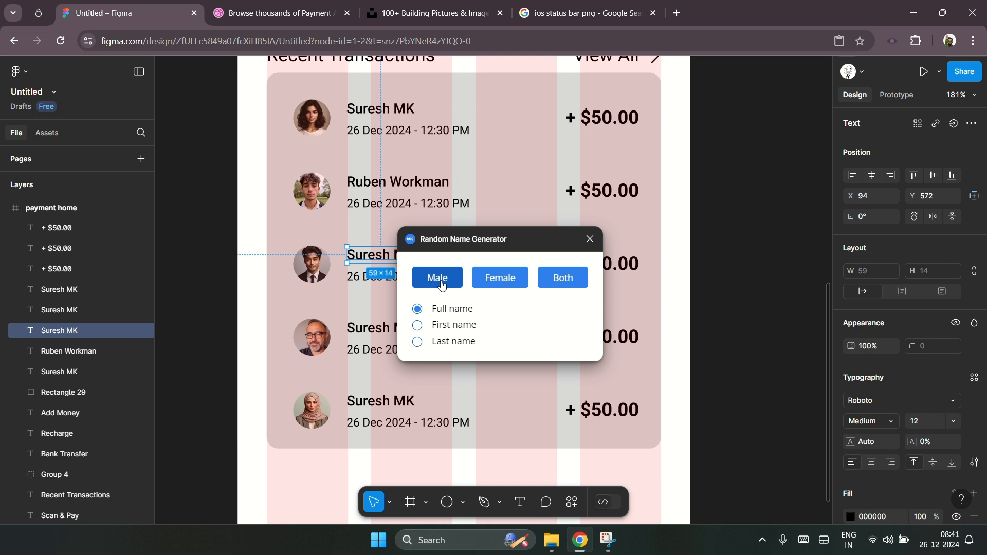
{"action": "left_click", "coordinate": [443, 279]}
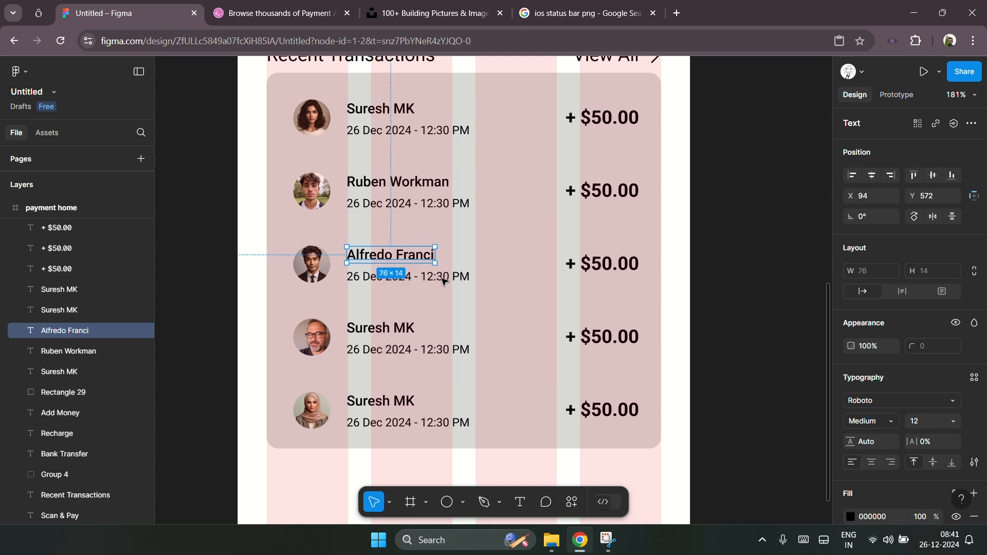
Step: Select the fourth row's name text and generate a random male full name for it
{"action": "left_click", "coordinate": [410, 334]}
{"action": "left_click", "coordinate": [579, 509]}
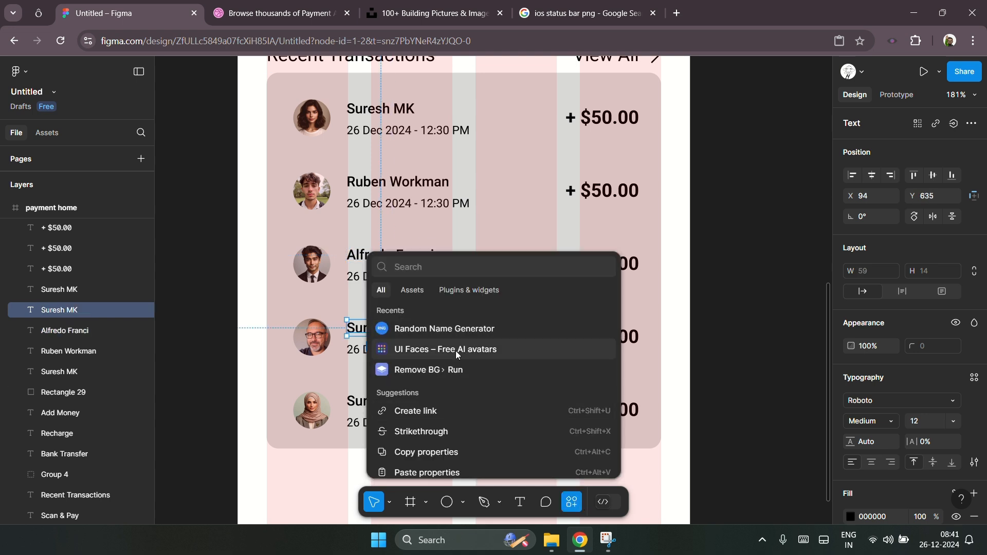
{"action": "left_click", "coordinate": [442, 334]}
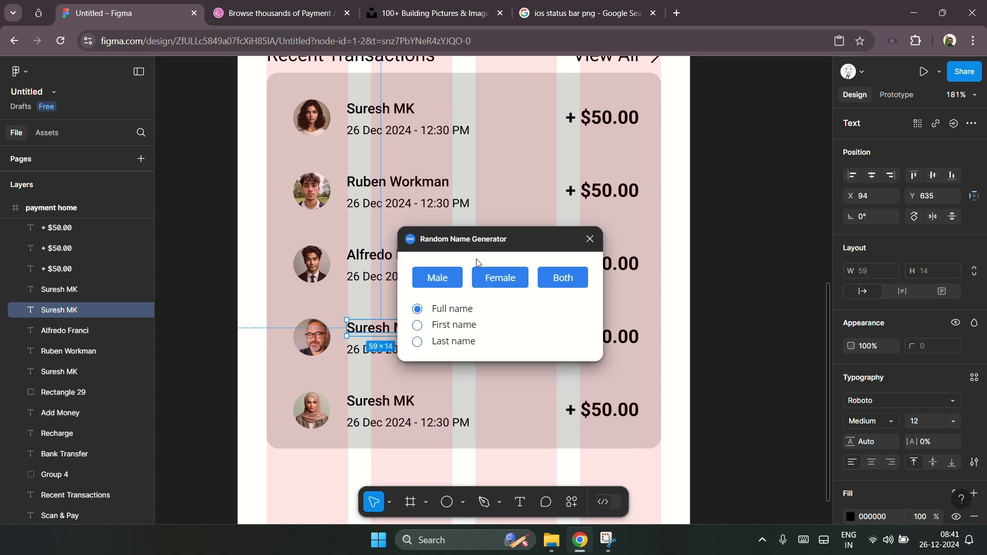
{"action": "left_click_drag", "start_coordinate": [511, 242], "coordinate": [661, 275]}
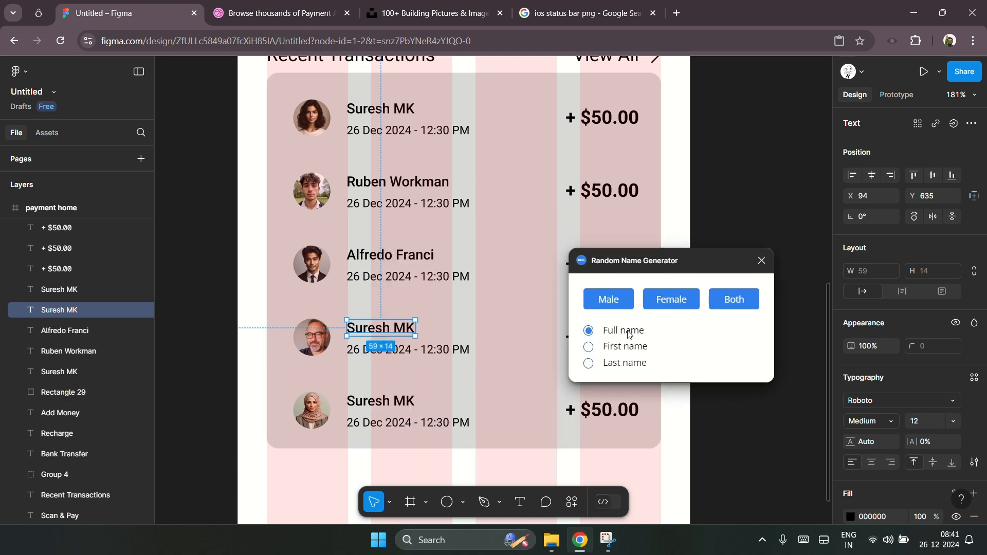
{"action": "left_click", "coordinate": [615, 302]}
Step: Select the fifth row's name text and generate a random female full name for it
{"action": "left_click", "coordinate": [383, 401]}
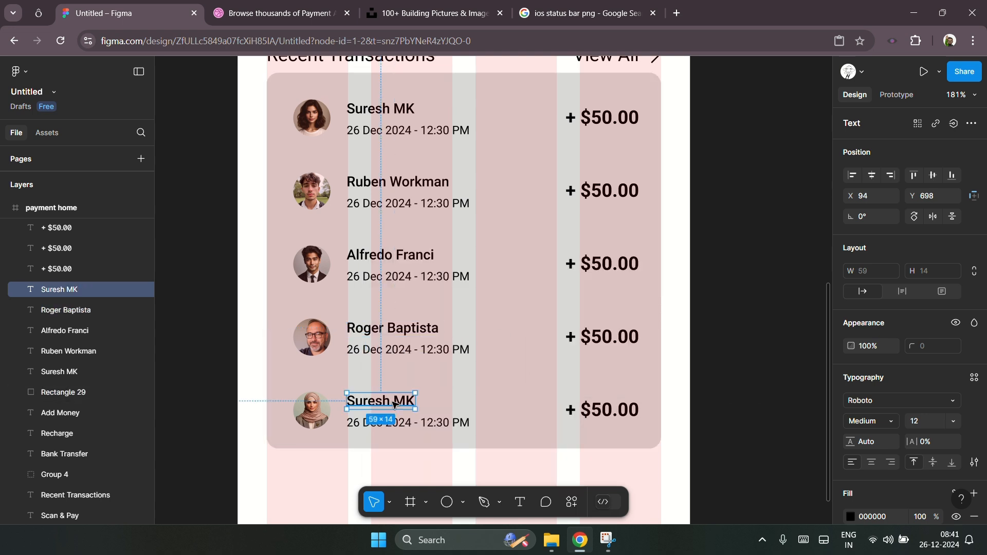
{"action": "left_click", "coordinate": [572, 504]}
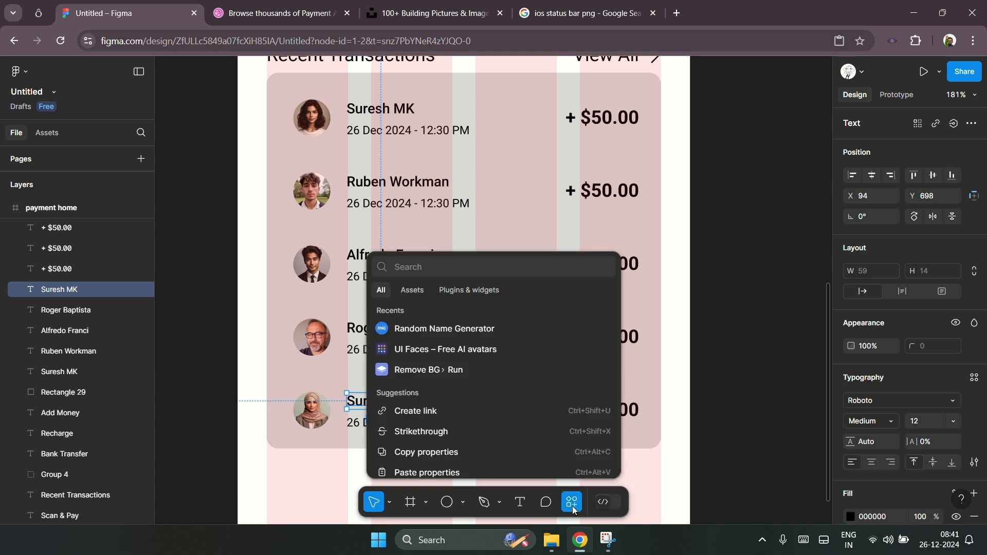
{"action": "left_click", "coordinate": [456, 330]}
{"action": "left_click", "coordinate": [667, 300]}
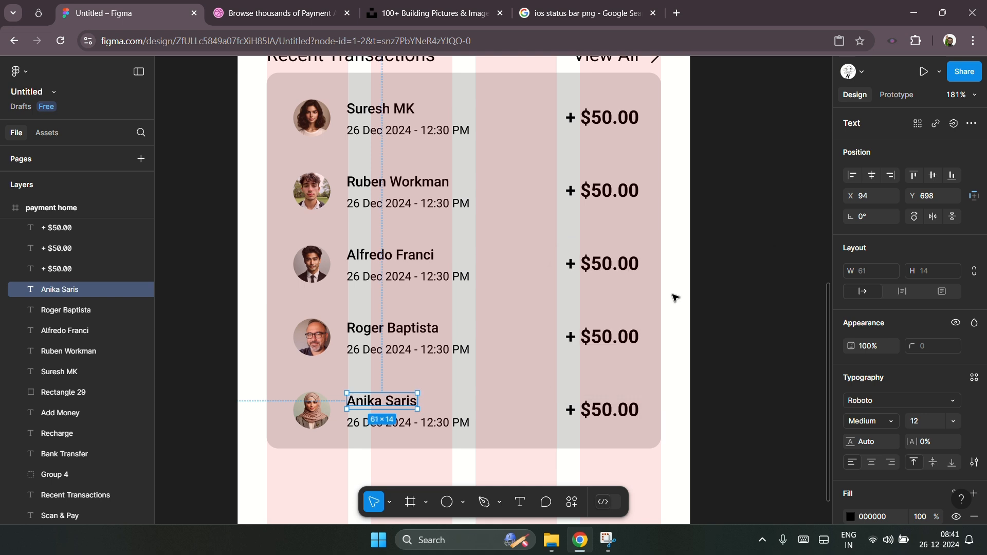
Step: Select the first row's name text, generate a random female full name for it, and deselect
{"action": "left_click", "coordinate": [385, 112]}
{"action": "left_click", "coordinate": [571, 501]}
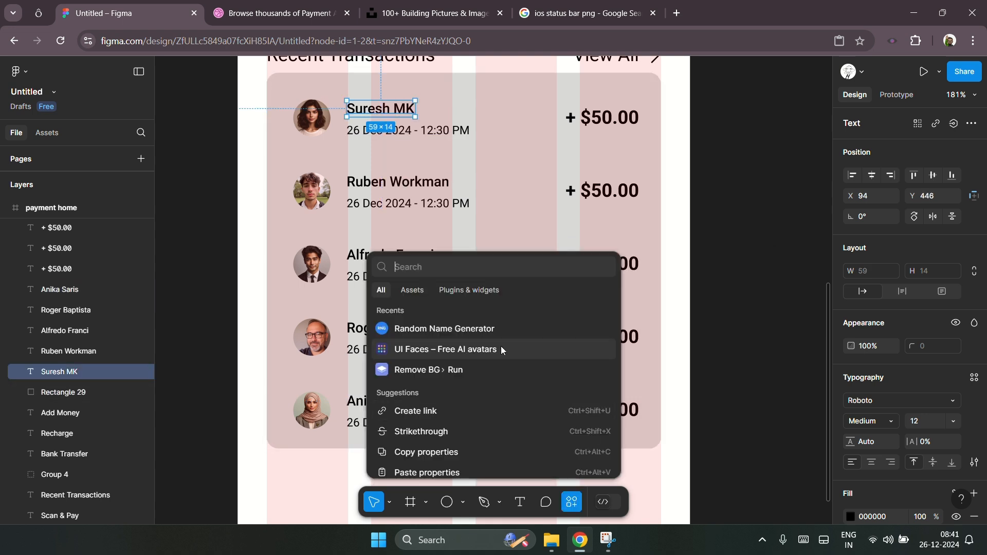
{"action": "left_click", "coordinate": [468, 328]}
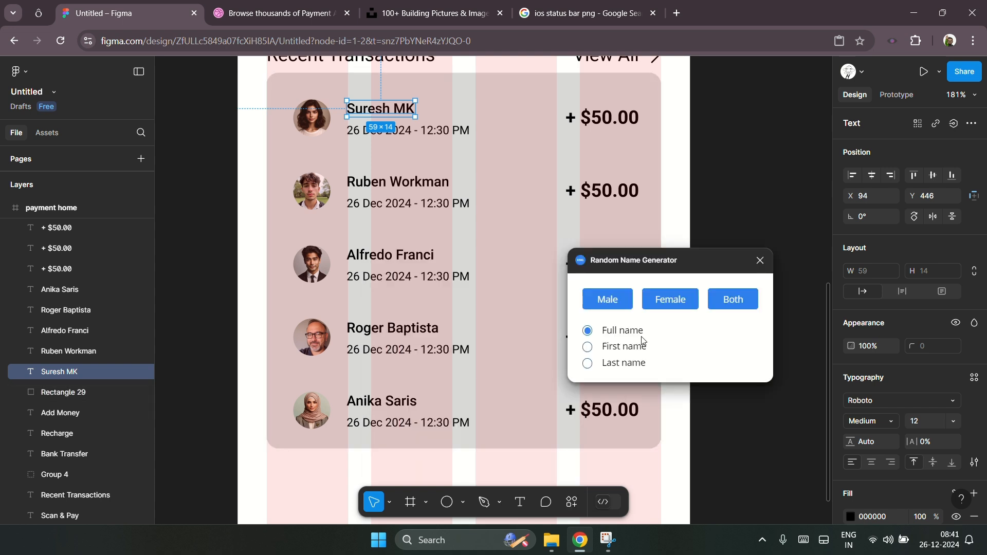
{"action": "left_click", "coordinate": [671, 301]}
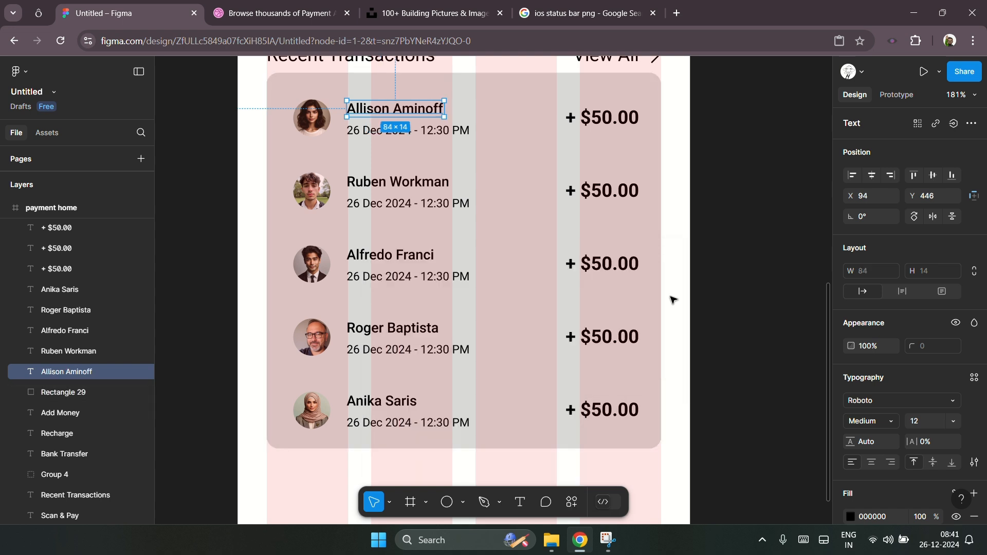
{"action": "left_click", "coordinate": [756, 259]}
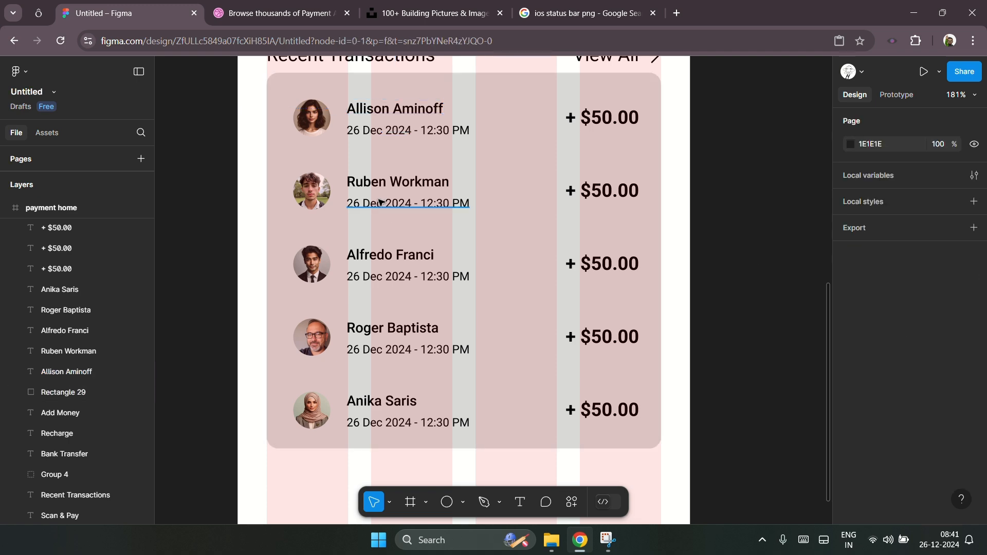
Step: Change the second row's transaction date to 25 Dec 2024
{"action": "scroll", "coordinate": [378, 200], "scroll_direction": "up", "scroll_amount": 3}
{"action": "scroll", "coordinate": [428, 197], "scroll_direction": "down", "scroll_amount": 2}
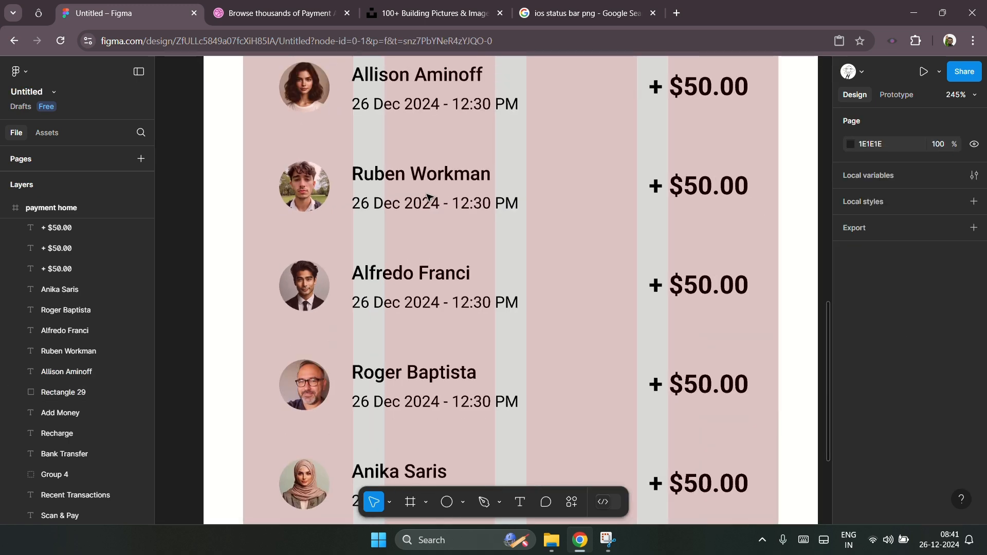
{"action": "scroll", "coordinate": [428, 197], "scroll_direction": "down", "scroll_amount": 1}
{"action": "scroll", "coordinate": [420, 211], "scroll_direction": "right", "scroll_amount": 2}
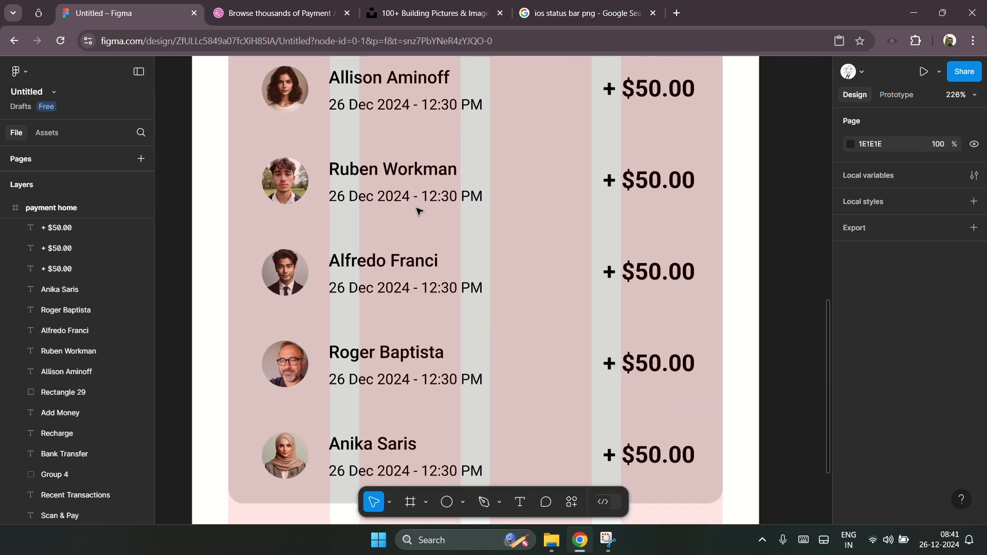
{"action": "left_click", "coordinate": [353, 198]}
{"action": "double_click", "coordinate": [355, 201]}
{"action": "left_click", "coordinate": [355, 203]}
{"action": "key", "text": "BackSpace"}
{"action": "type", "text": "5"}
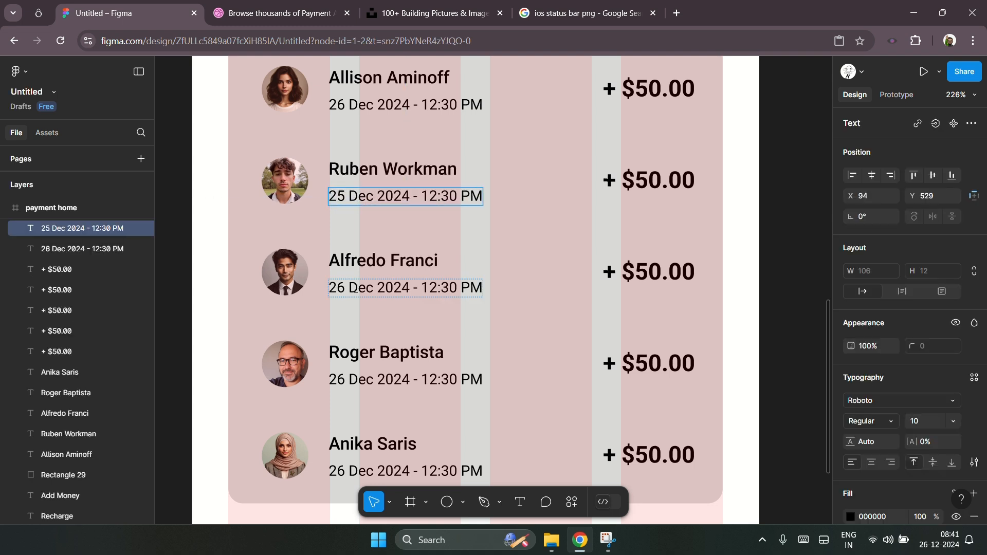
Step: Change the third row's transaction date to 24 Dec 2024
{"action": "left_click", "coordinate": [344, 293]}
{"action": "key", "text": "BackSpace"}
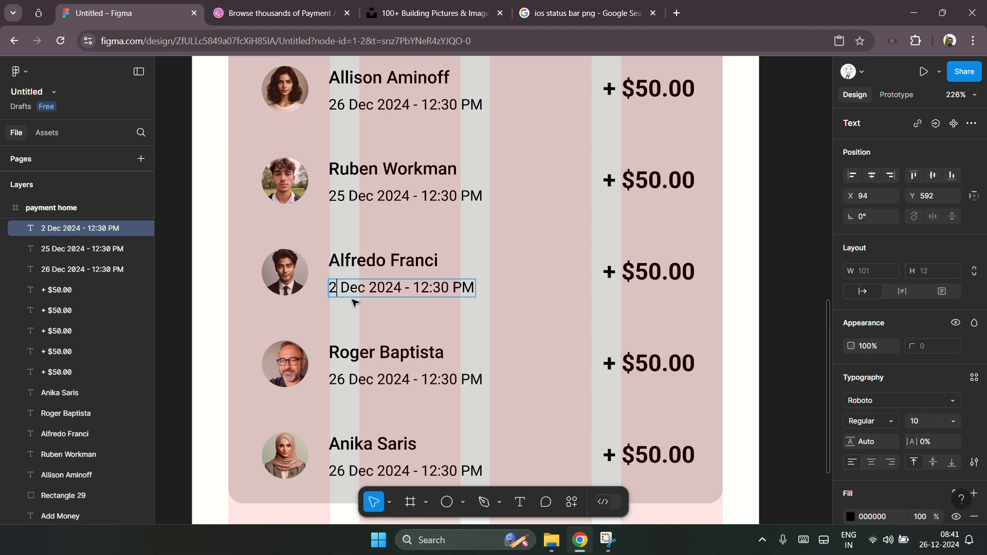
{"action": "type", "text": "4"}
Step: Change the fourth row's transaction date to 22 Dec 2024
{"action": "left_click", "coordinate": [344, 379]}
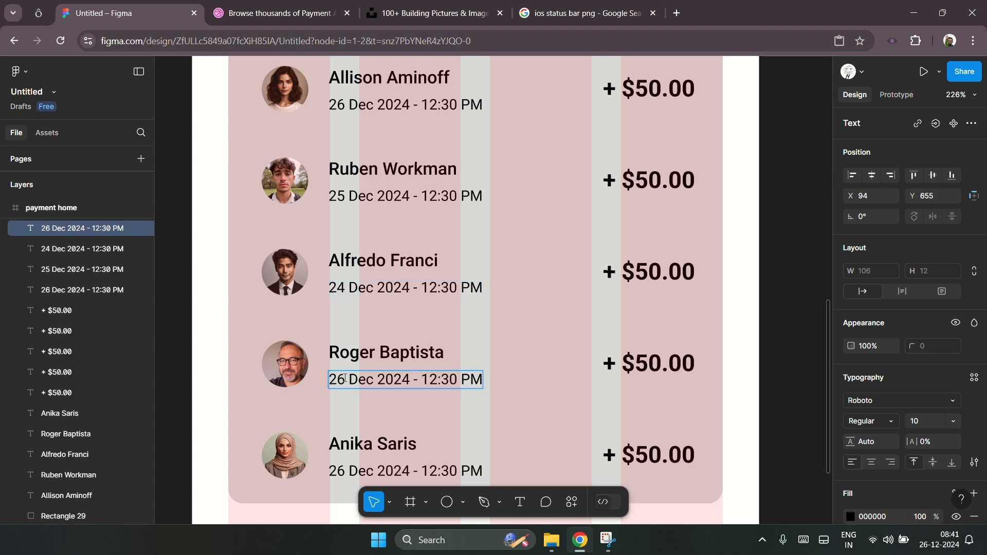
{"action": "key", "text": "BackSpace"}
{"action": "type", "text": "2"}
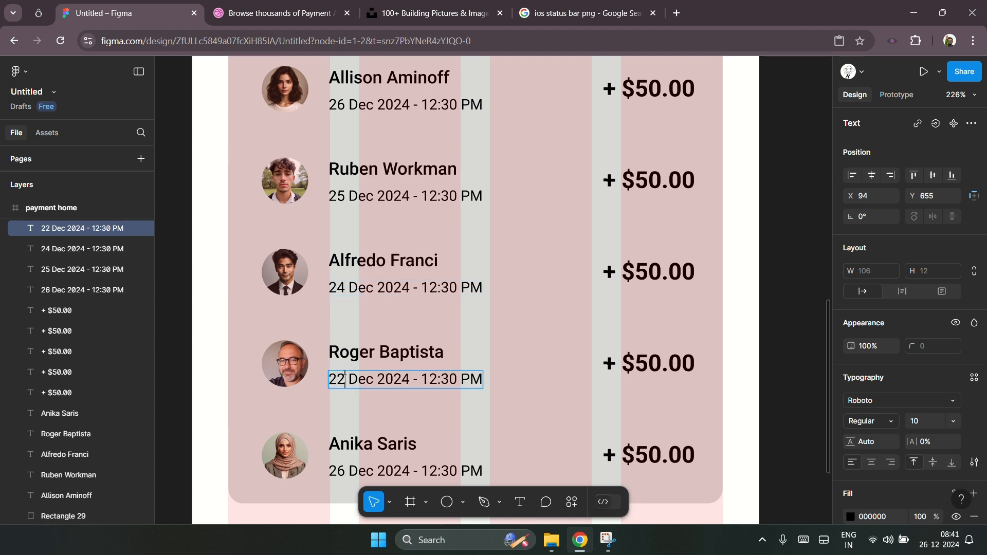
Step: Change the fifth row's date to 20 Dec 2024 and its time to 10:30 PM
{"action": "left_click", "coordinate": [343, 473]}
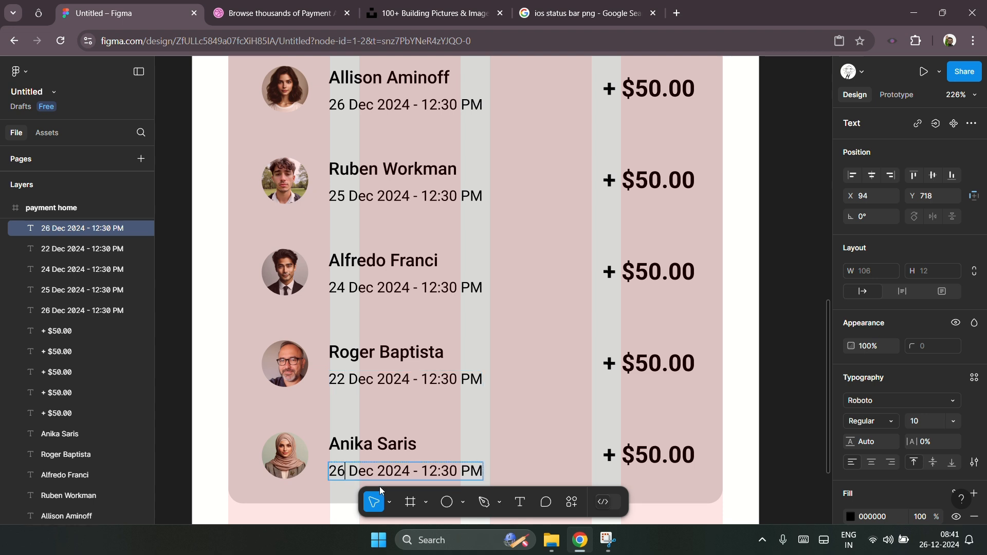
{"action": "key", "text": "BackSpace"}
{"action": "type", "text": "0"}
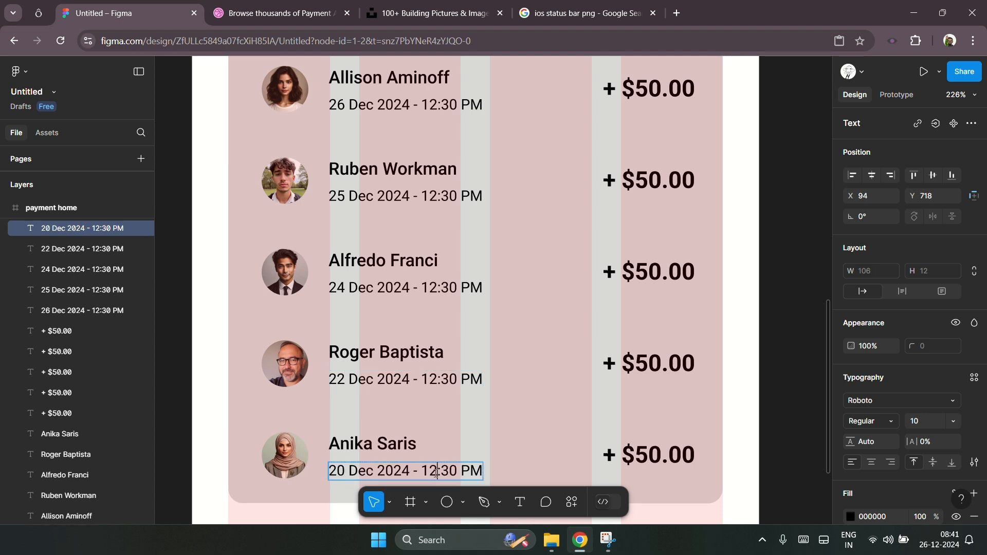
{"action": "left_click", "coordinate": [439, 479]}
{"action": "key", "text": "BackSpace"}
{"action": "type", "text": "0"}
Step: Change the fourth row's transaction time to 11:45 AM
{"action": "left_click", "coordinate": [442, 384]}
{"action": "double_click", "coordinate": [441, 385]}
{"action": "key", "text": "BackSpace"}
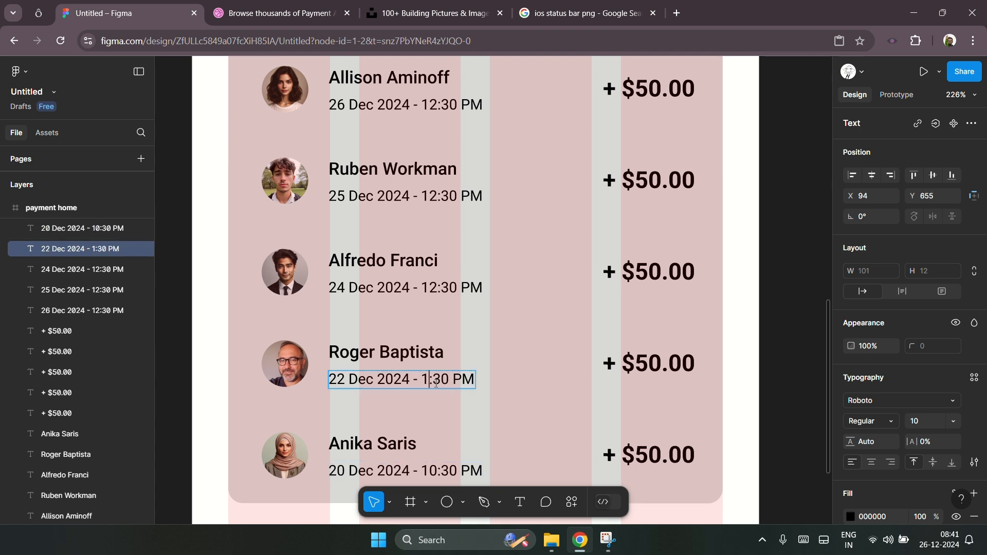
{"action": "type", "text": "1"}
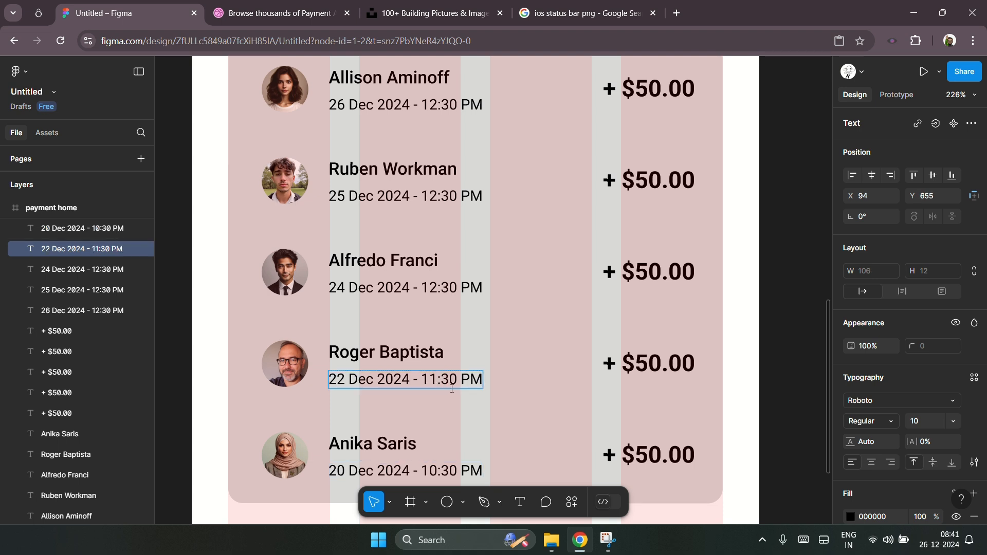
{"action": "left_click", "coordinate": [457, 387]}
{"action": "key", "text": "BackSpace"}
{"action": "type", "text": "45"}
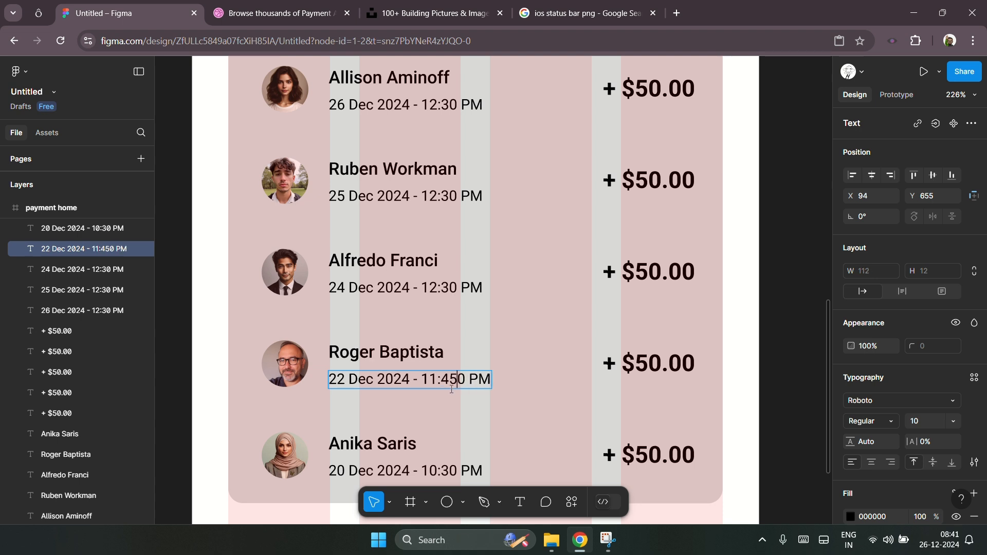
{"action": "key", "text": "Delete"}
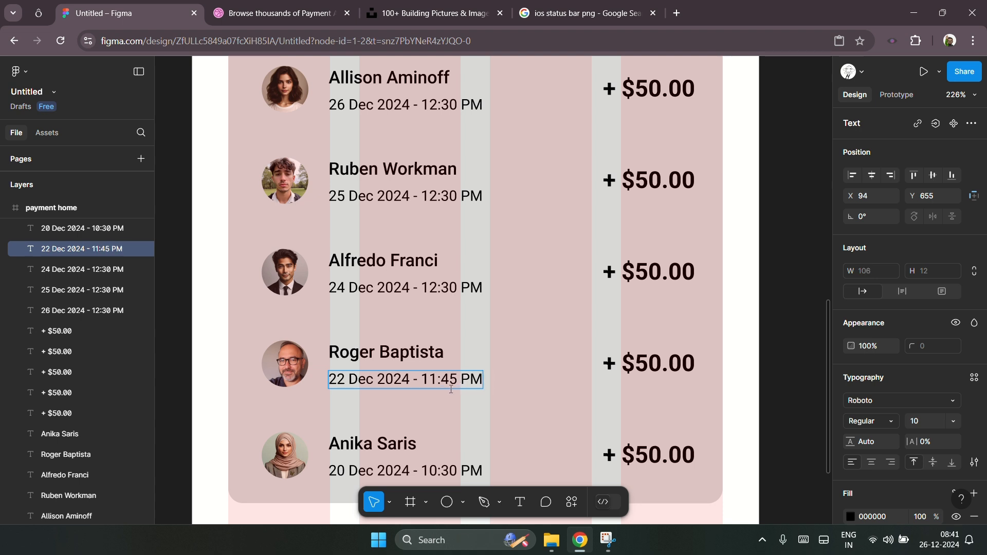
{"action": "double_click", "coordinate": [478, 384]}
{"action": "type", "text": "AM"}
{"action": "key", "text": "Escape"}
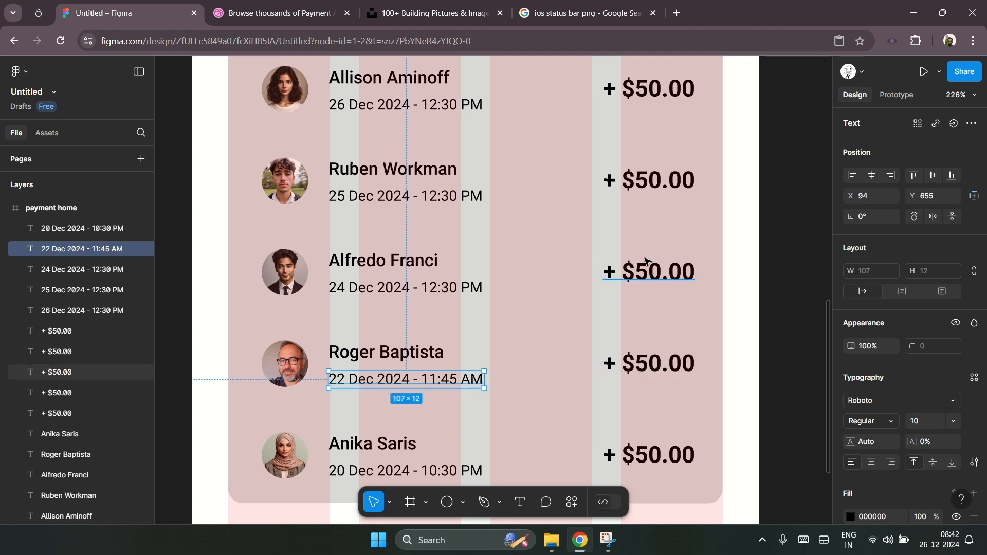
Step: Change the second row's amount to - $25.00, replacing the plus sign with a minus
{"action": "scroll", "coordinate": [651, 218], "scroll_direction": "up", "scroll_amount": 1}
{"action": "scroll", "coordinate": [650, 218], "scroll_direction": "up", "scroll_amount": 1}
{"action": "left_click", "coordinate": [651, 226]}
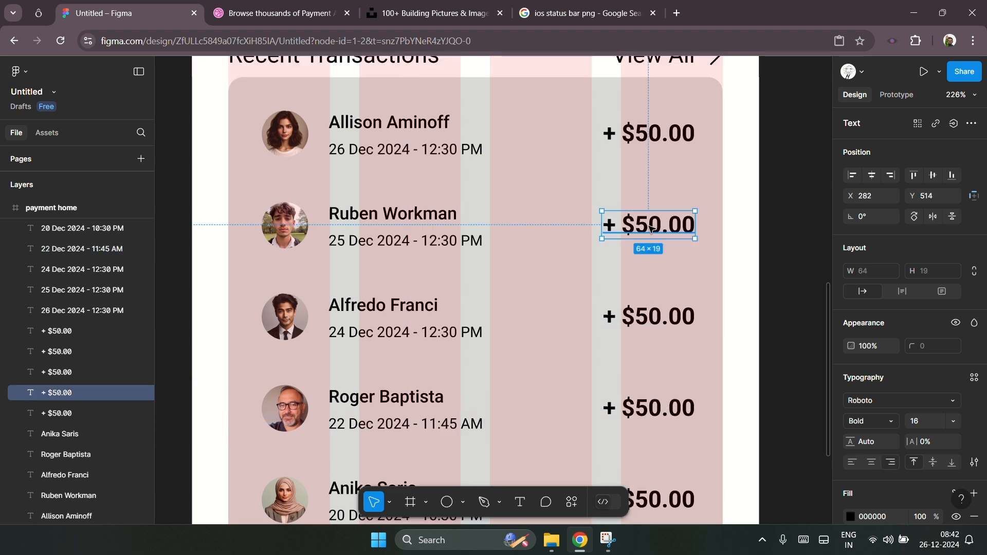
{"action": "double_click", "coordinate": [650, 226]}
{"action": "left_click_drag", "start_coordinate": [621, 226], "coordinate": [600, 228]}
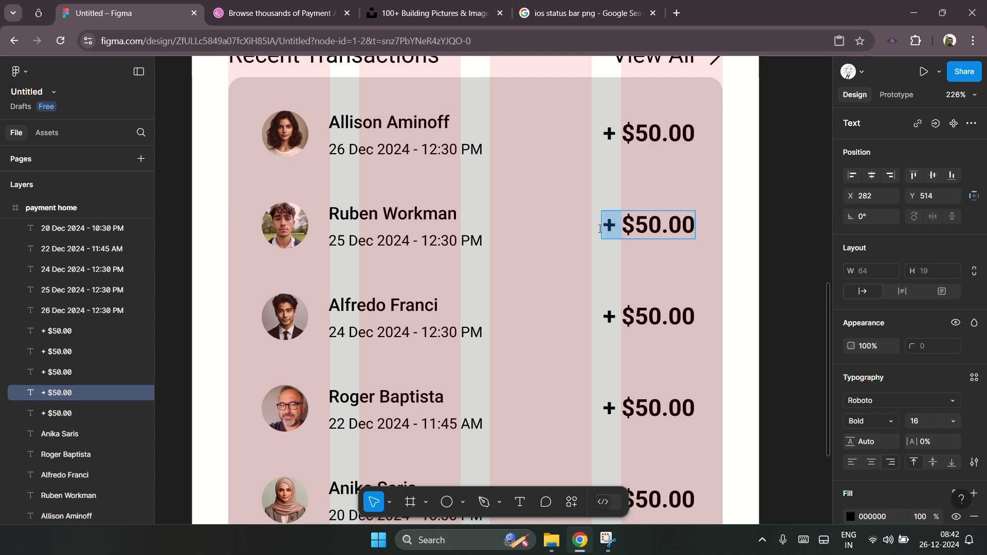
{"action": "type", "text": "-"}
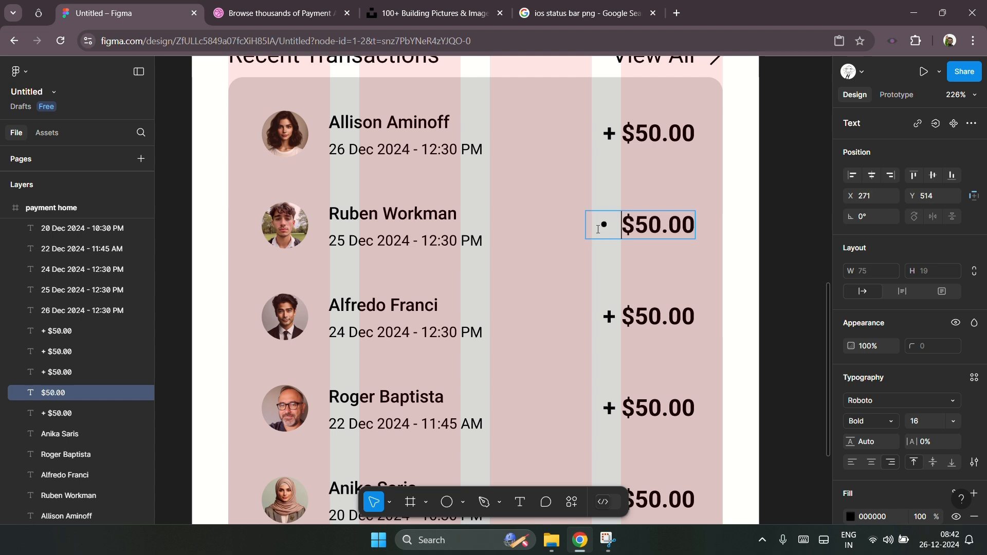
{"action": "key", "text": "ctrl+z"}
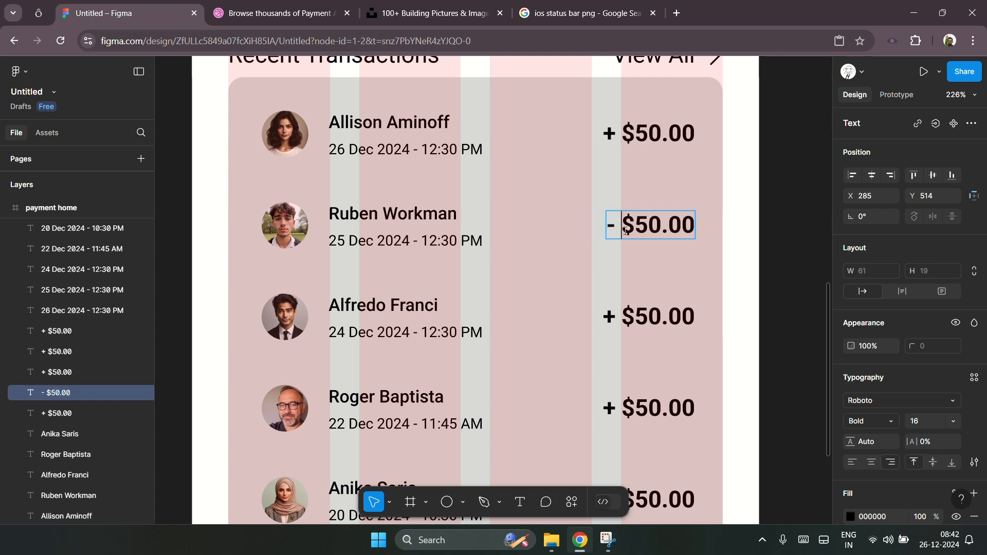
{"action": "left_click", "coordinate": [649, 231]}
{"action": "key", "text": "BackSpace"}
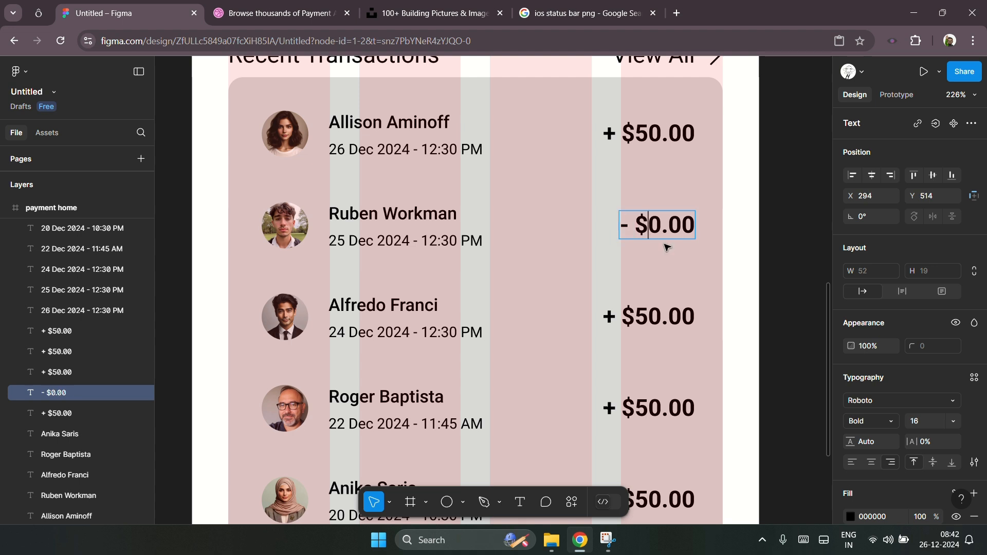
{"action": "type", "text": "25"}
{"action": "key", "text": "Delete"}
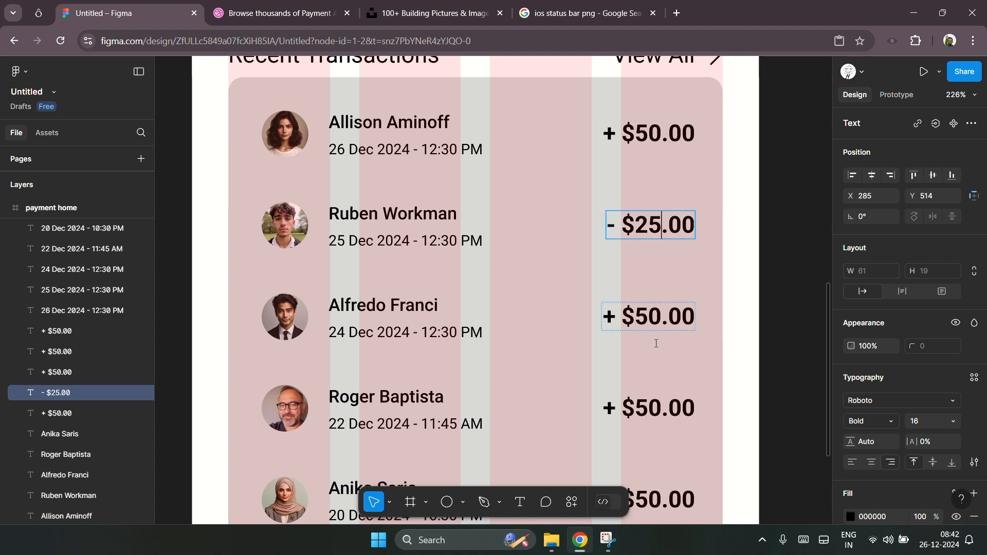
Step: Change the fourth row's amount to + $520.00
{"action": "left_click", "coordinate": [636, 320]}
{"action": "left_click", "coordinate": [644, 410]}
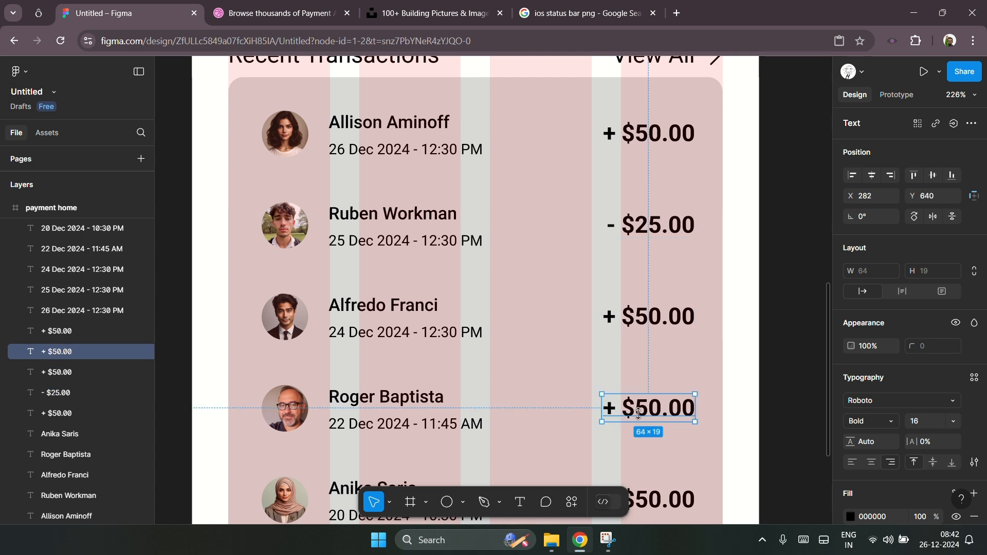
{"action": "double_click", "coordinate": [646, 412]}
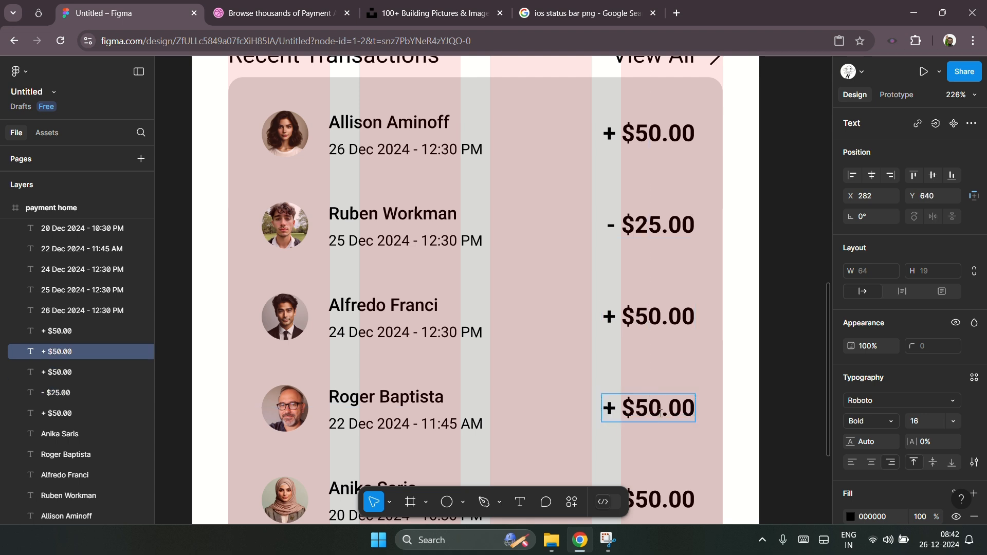
{"action": "type", "text": "2"}
{"action": "key", "text": "Escape"}
Step: Change the fifth row's amount to + $170.00
{"action": "scroll", "coordinate": [784, 379], "scroll_direction": "down", "scroll_amount": 3}
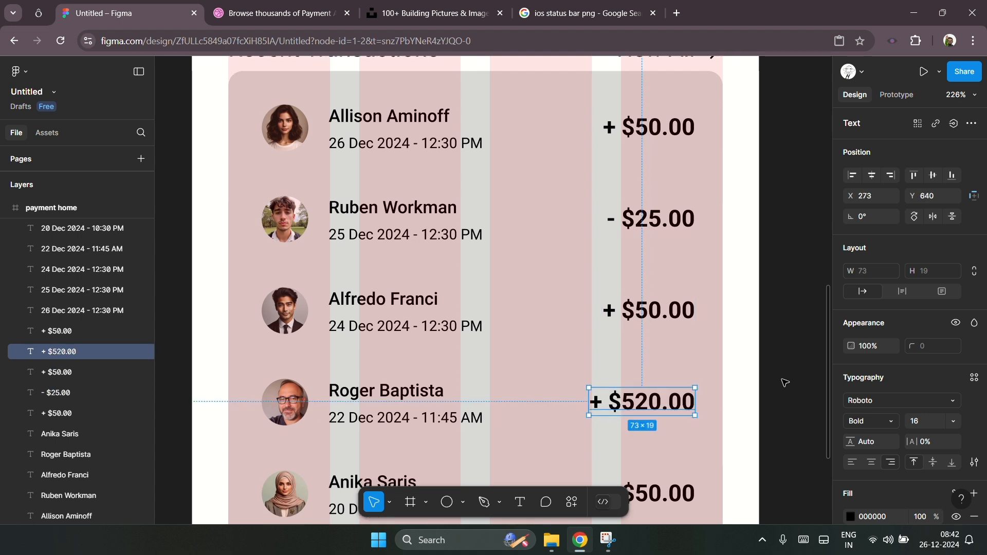
{"action": "left_click", "coordinate": [646, 380]}
{"action": "key", "text": "Return"}
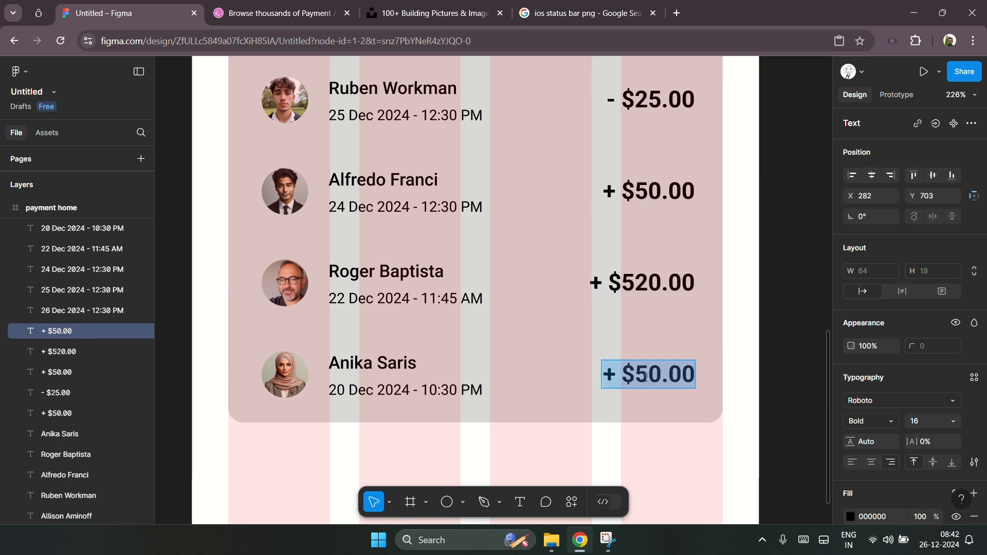
{"action": "left_click", "coordinate": [647, 378]}
{"action": "key", "text": "BackSpace"}
{"action": "type", "text": "17"}
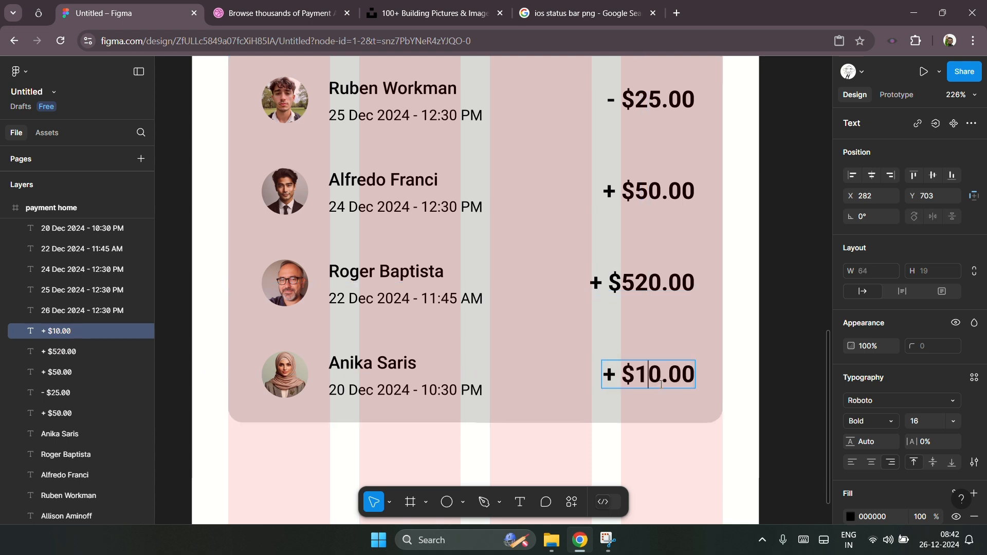
{"action": "key", "text": "Escape"}
{"action": "left_click", "coordinate": [801, 335]}
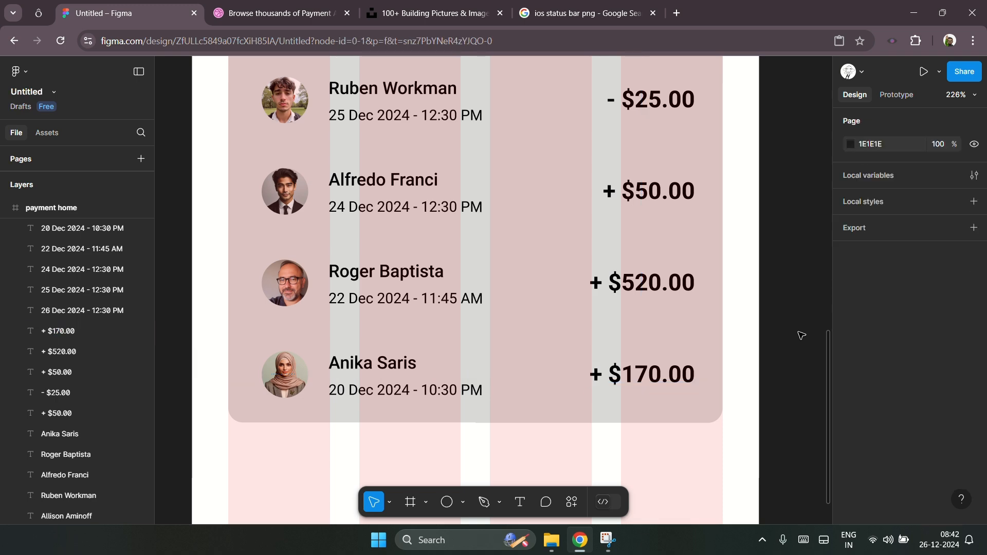
Step: Select the Recent Transactions heading and list together and nudge them up slightly
{"action": "scroll", "coordinate": [408, 403], "scroll_direction": "down", "scroll_amount": 3}
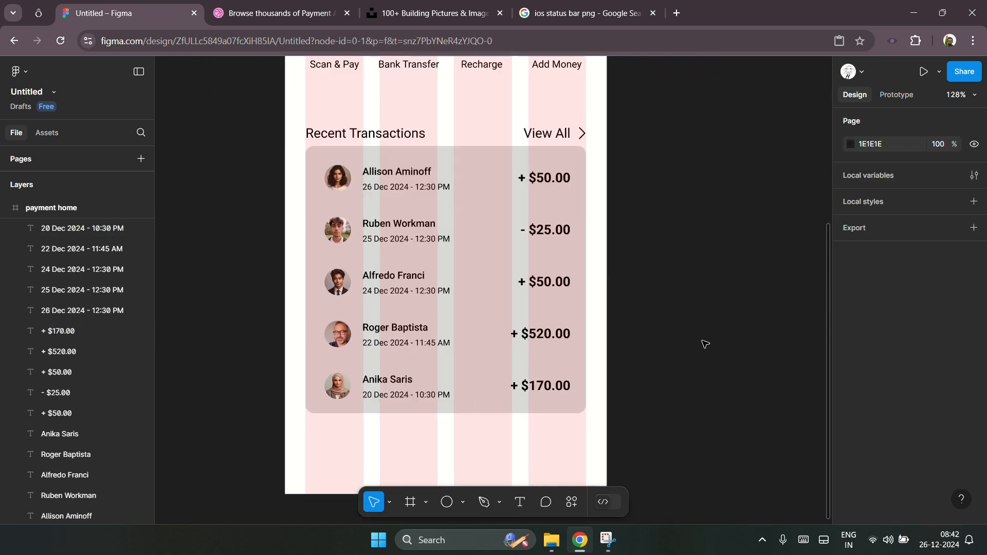
{"action": "scroll", "coordinate": [703, 342], "scroll_direction": "down", "scroll_amount": 1}
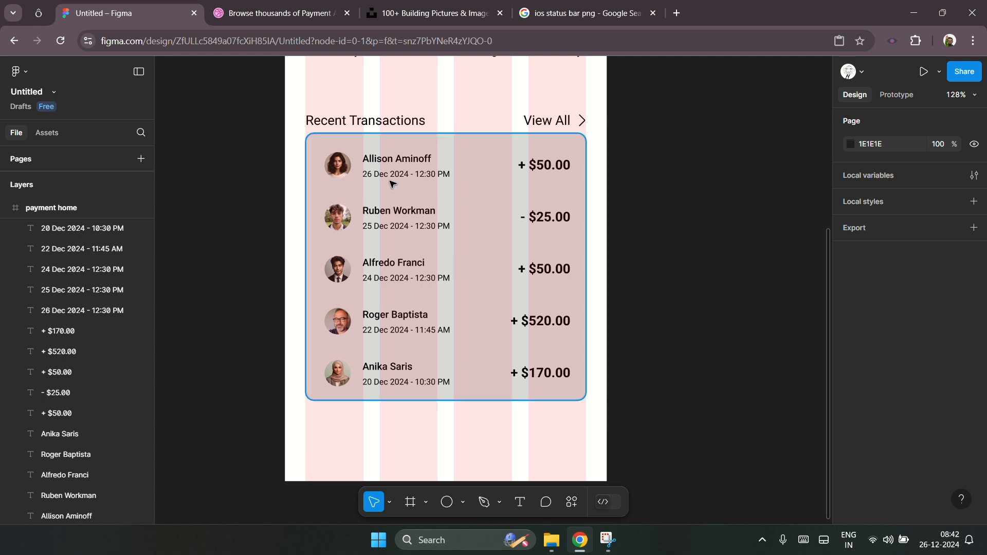
{"action": "scroll", "coordinate": [643, 226], "scroll_direction": "up", "scroll_amount": 2}
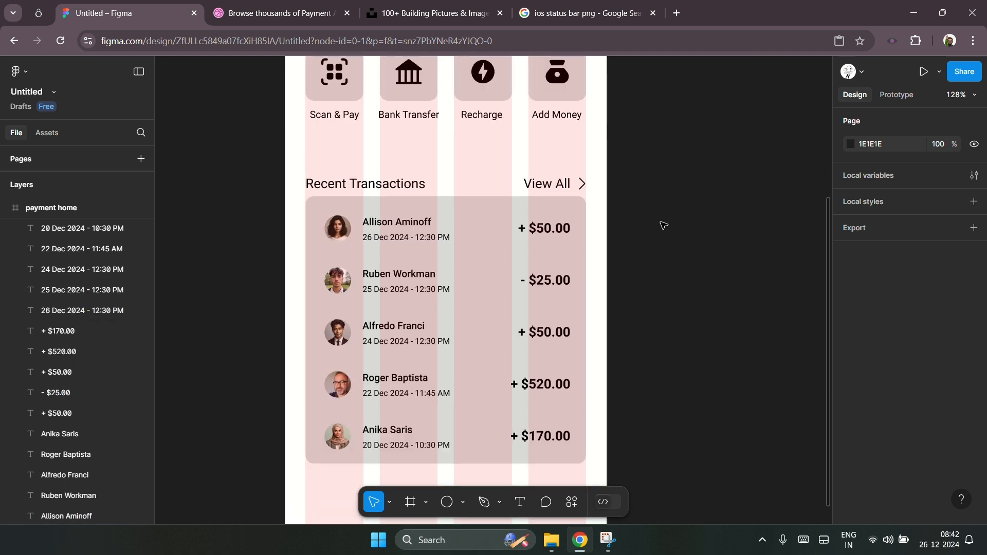
{"action": "left_click_drag", "start_coordinate": [635, 159], "coordinate": [251, 482]}
{"action": "key", "text": "shift+Up"}
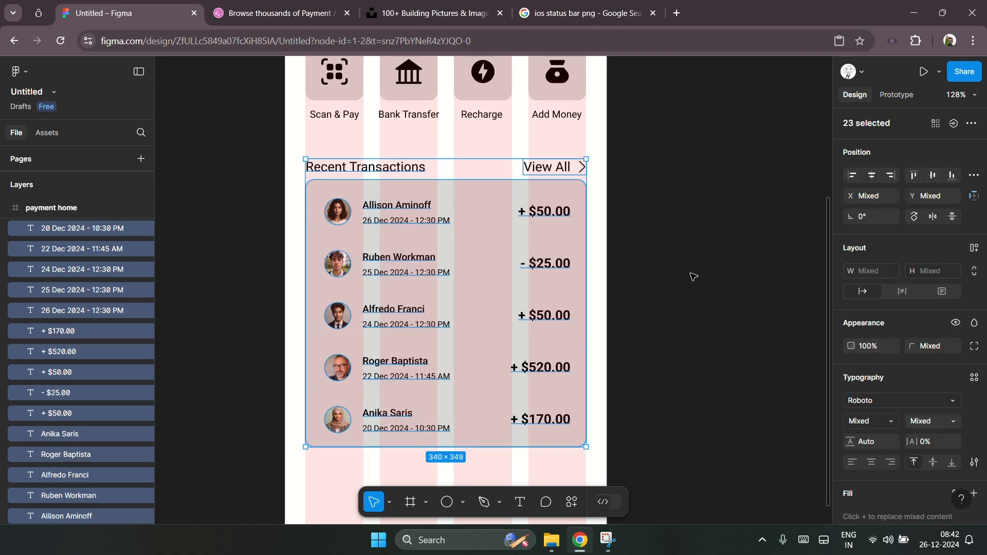
Step: Extend the transaction card background's height to 329
{"action": "scroll", "coordinate": [692, 277], "scroll_direction": "down", "scroll_amount": 2}
{"action": "left_click", "coordinate": [507, 392]}
{"action": "left_click", "coordinate": [482, 380]}
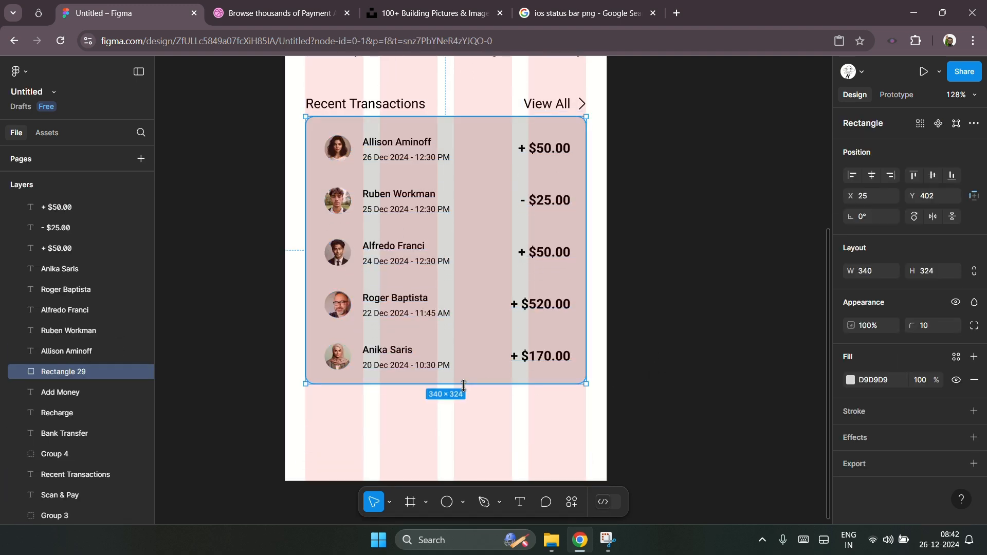
{"action": "left_click_drag", "start_coordinate": [461, 383], "coordinate": [454, 389]}
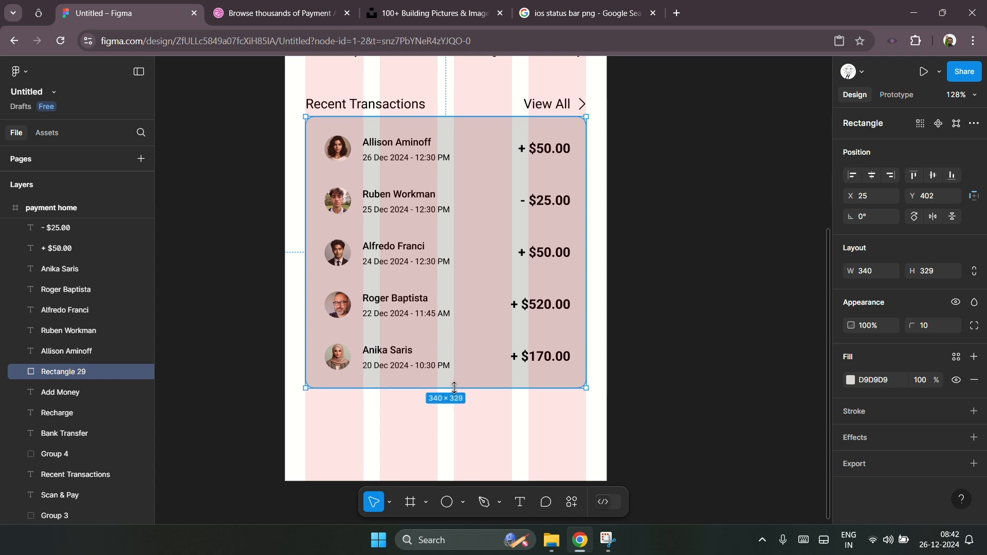
{"action": "left_click", "coordinate": [720, 340]}
Step: Inspect the transaction list and the empty space beneath it at different zoom levels
{"action": "scroll", "coordinate": [720, 341], "scroll_direction": "down", "scroll_amount": 1}
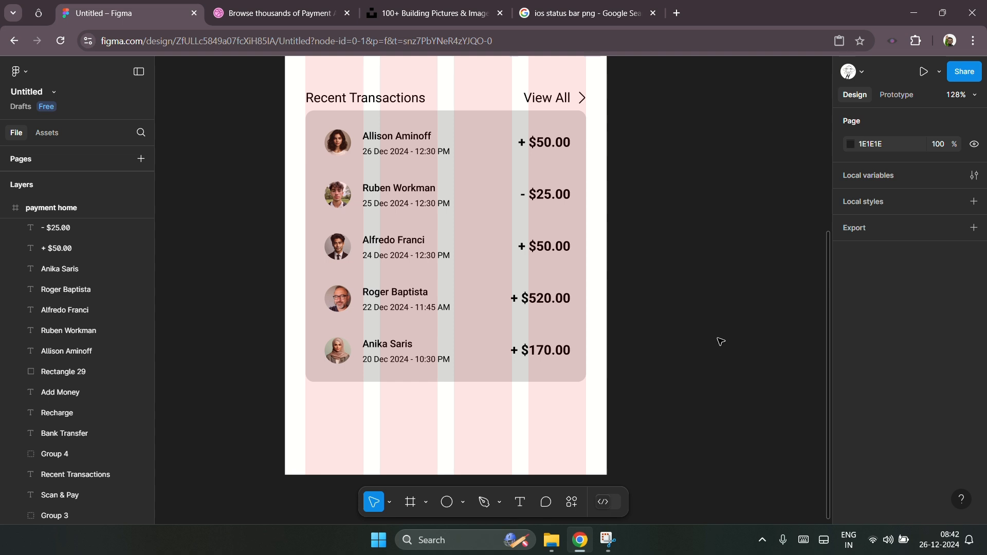
{"action": "scroll", "coordinate": [344, 401], "scroll_direction": "down", "scroll_amount": 2}
{"action": "scroll", "coordinate": [358, 396], "scroll_direction": "up", "scroll_amount": 1}
{"action": "scroll", "coordinate": [358, 396], "scroll_direction": "up", "scroll_amount": 1}
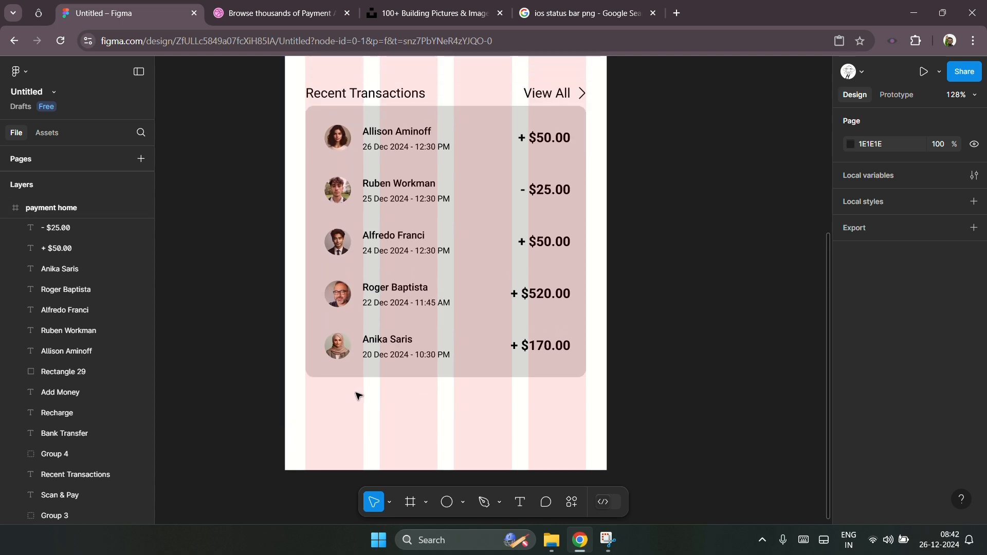
{"action": "scroll", "coordinate": [370, 432], "scroll_direction": "down", "scroll_amount": 1}
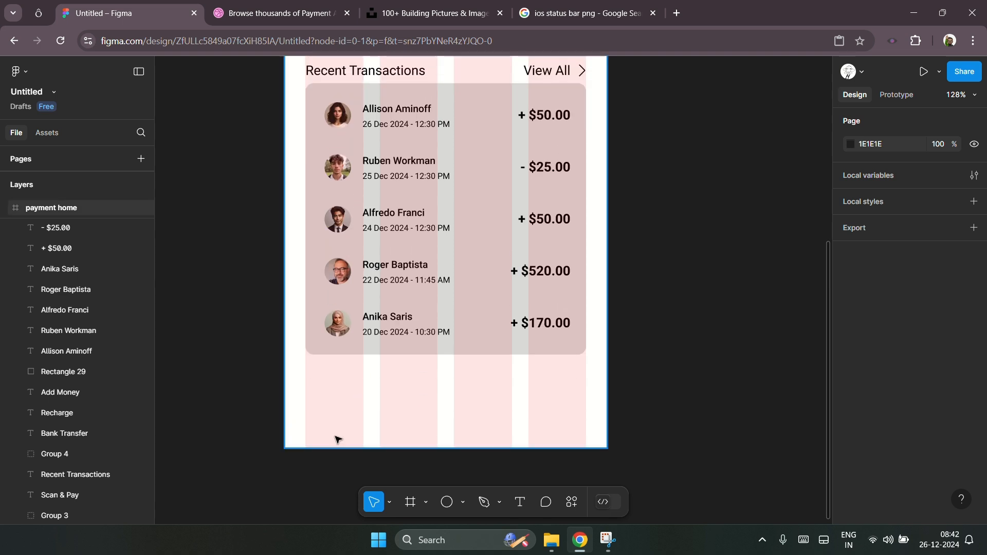
{"action": "scroll", "coordinate": [350, 457], "scroll_direction": "up", "scroll_amount": 4}
{"action": "scroll", "coordinate": [337, 439], "scroll_direction": "down", "scroll_amount": 1}
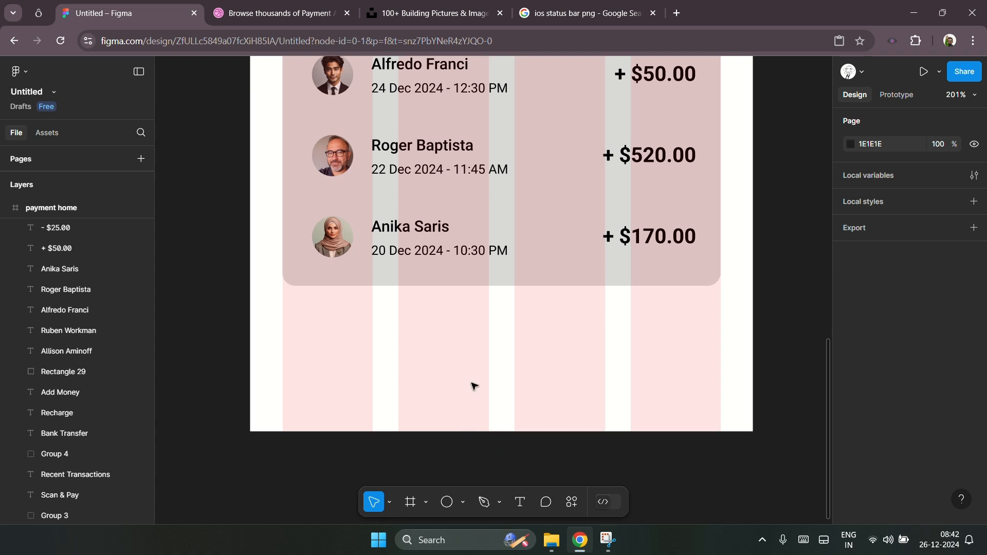
{"action": "scroll", "coordinate": [474, 386], "scroll_direction": "up", "scroll_amount": 1}
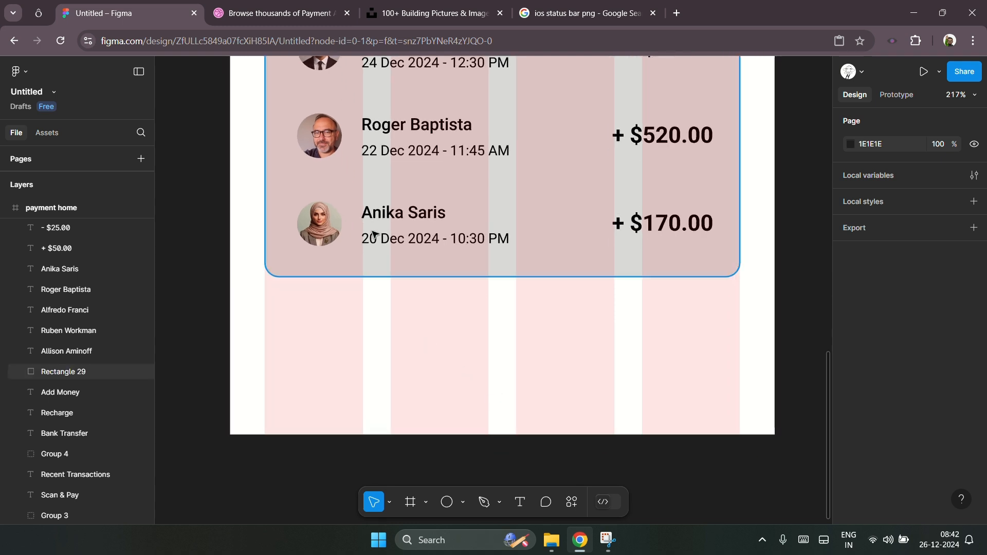
Step: Duplicate a date label, move the copy to the bottom of the frame and retype it as Home
{"action": "left_click", "coordinate": [405, 239]}
{"action": "key", "text": "ctrl+d"}
{"action": "left_click_drag", "start_coordinate": [412, 238], "coordinate": [360, 405]}
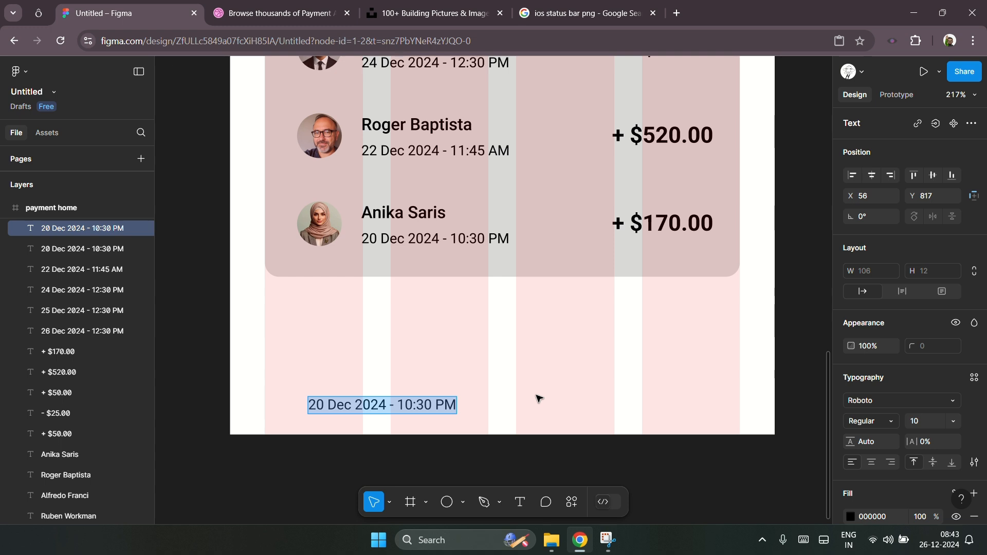
{"action": "type", "text": "Home"}
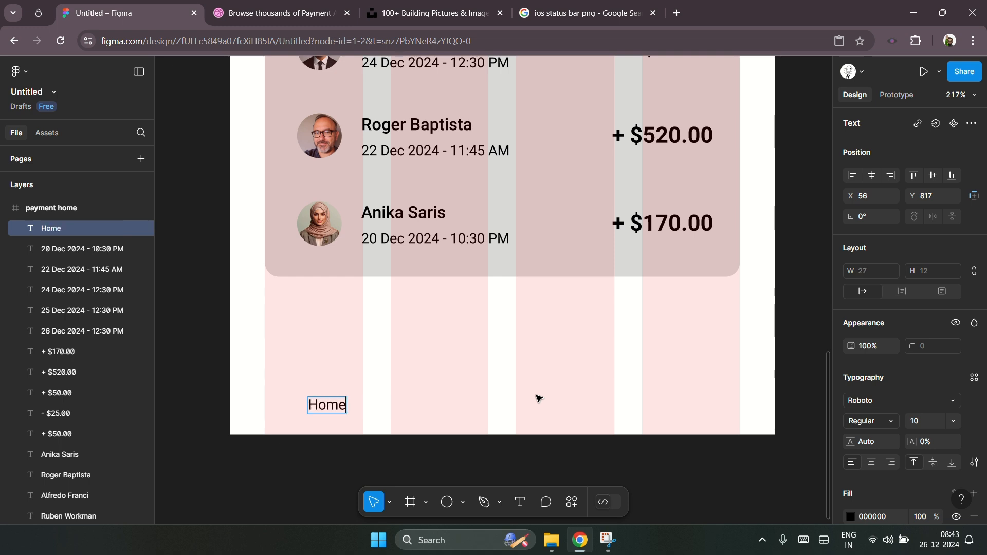
{"action": "key", "text": "Escape"}
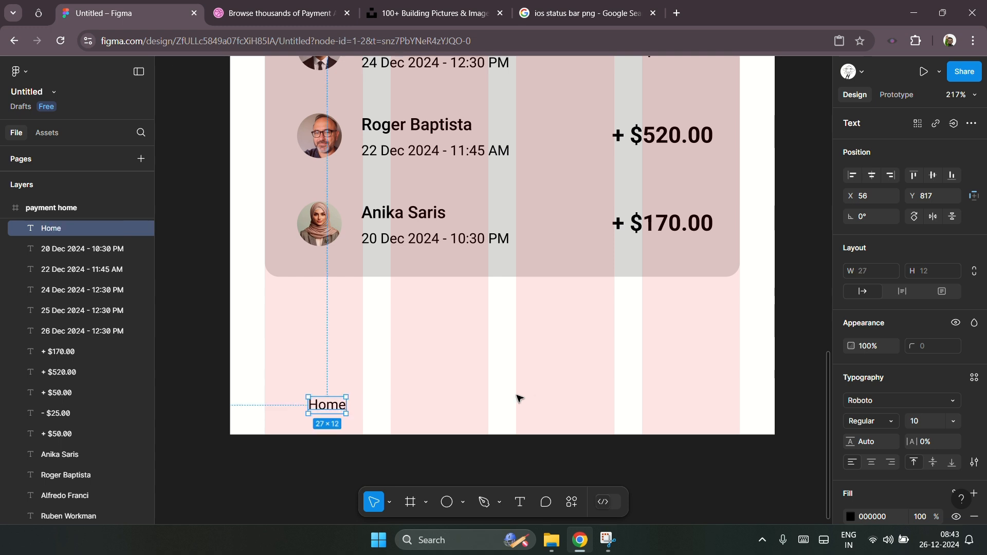
Step: Duplicate the Home label to the right along the bottom row and rename the copy Transactions
{"action": "left_click_drag", "start_coordinate": [338, 410], "coordinate": [452, 410]}
{"action": "left_click", "coordinate": [339, 409], "text": "shift"}
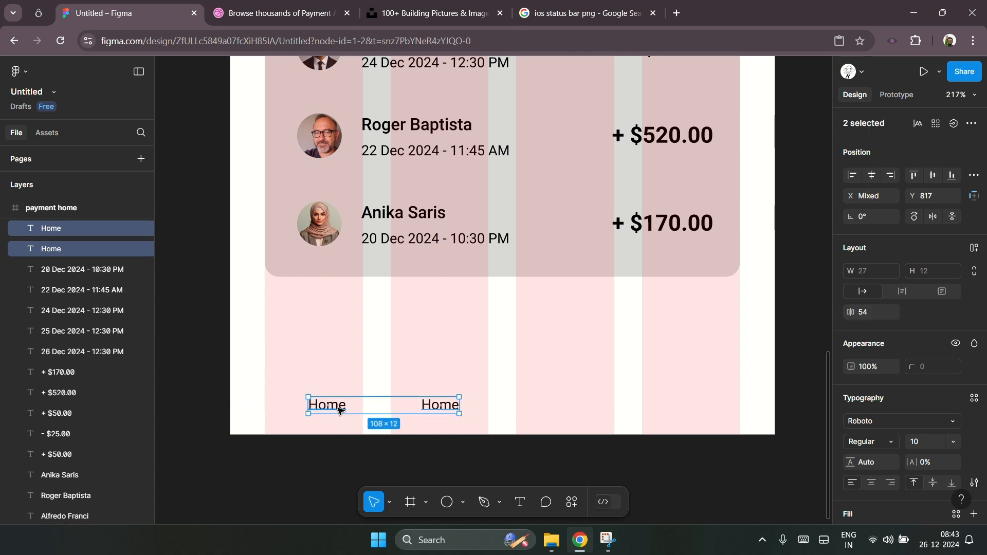
{"action": "left_click", "coordinate": [870, 483]}
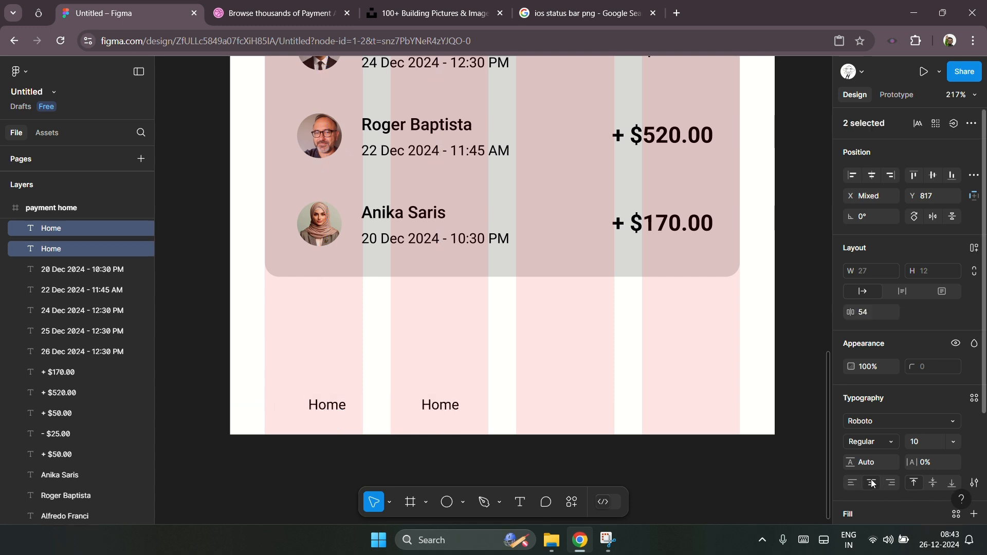
{"action": "key", "text": "Escape"}
{"action": "left_click", "coordinate": [442, 406]}
{"action": "key", "text": "Return"}
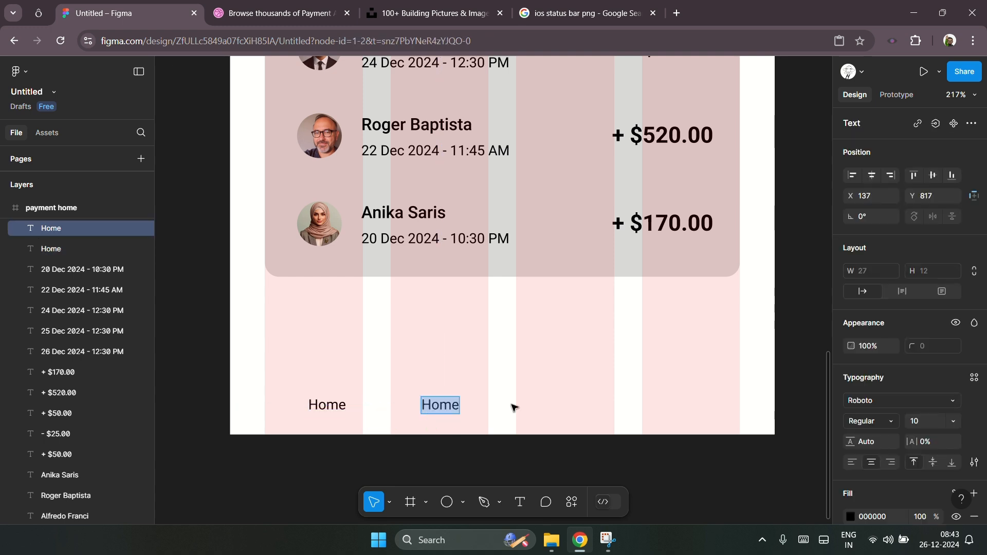
{"action": "type", "text": "Transact"}
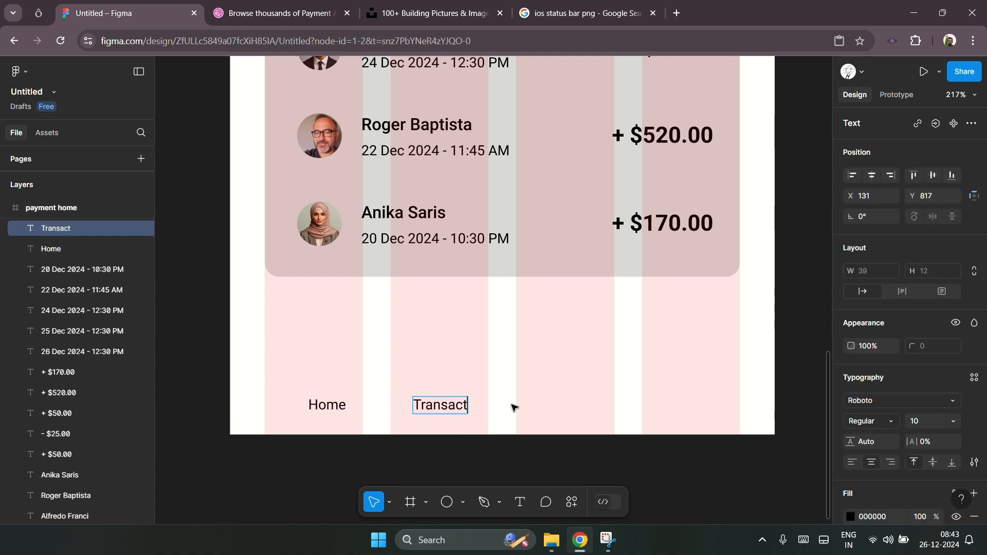
{"action": "type", "text": "ions"}
{"action": "key", "text": "Escape"}
Step: Duplicate the Transactions label further right and rename the copy Analytics
{"action": "key", "text": "ctrl+d"}
{"action": "left_click_drag", "start_coordinate": [466, 413], "coordinate": [593, 412]}
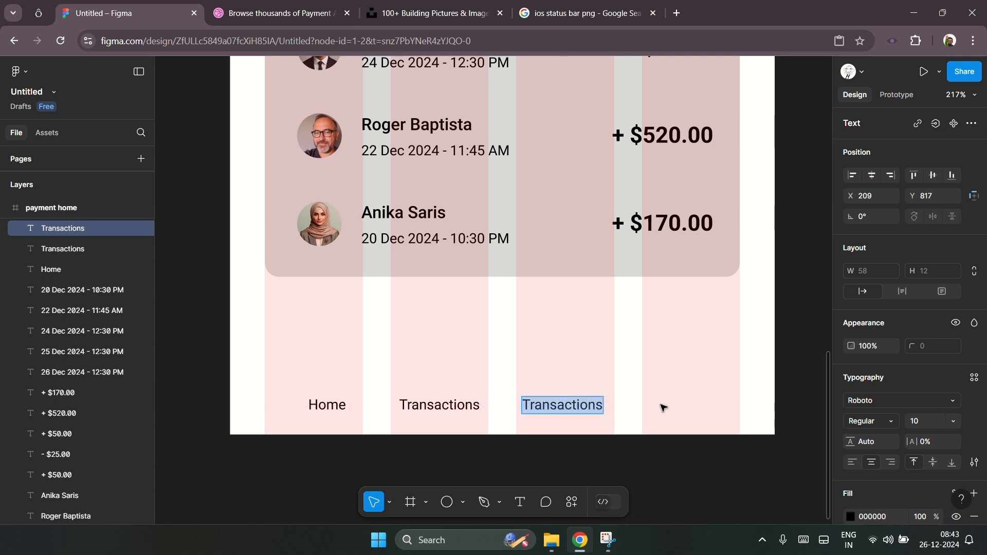
{"action": "type", "text": "An"}
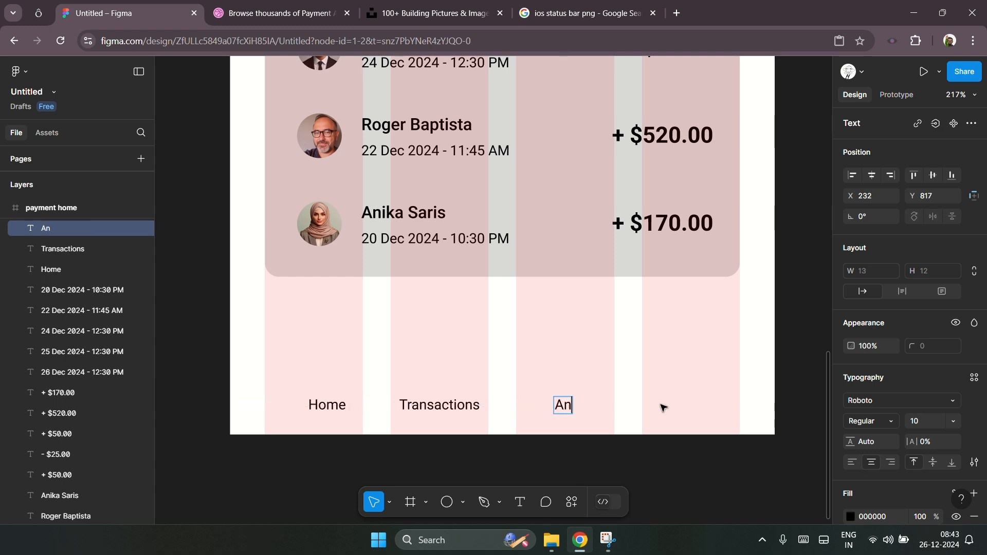
{"action": "type", "text": "alytics"}
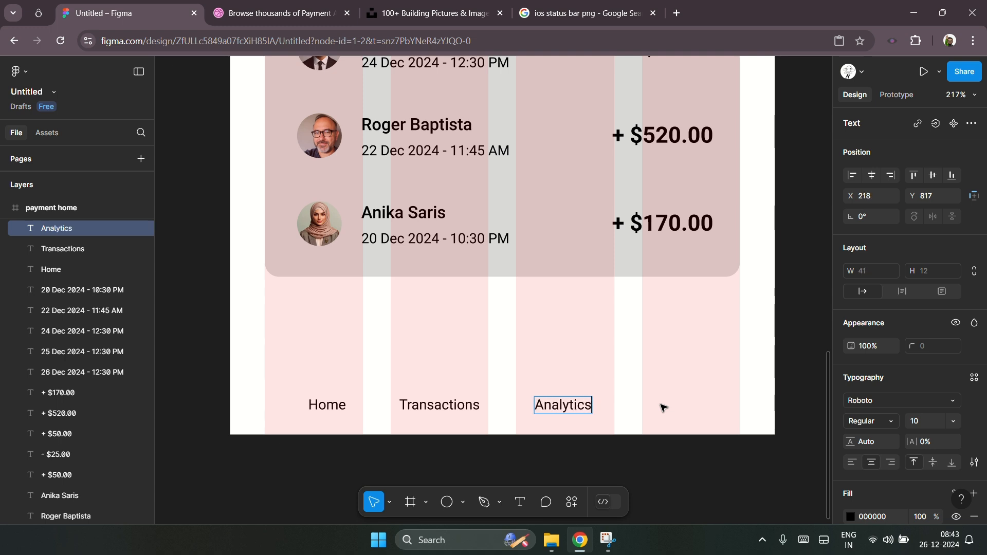
{"action": "key", "text": "Escape"}
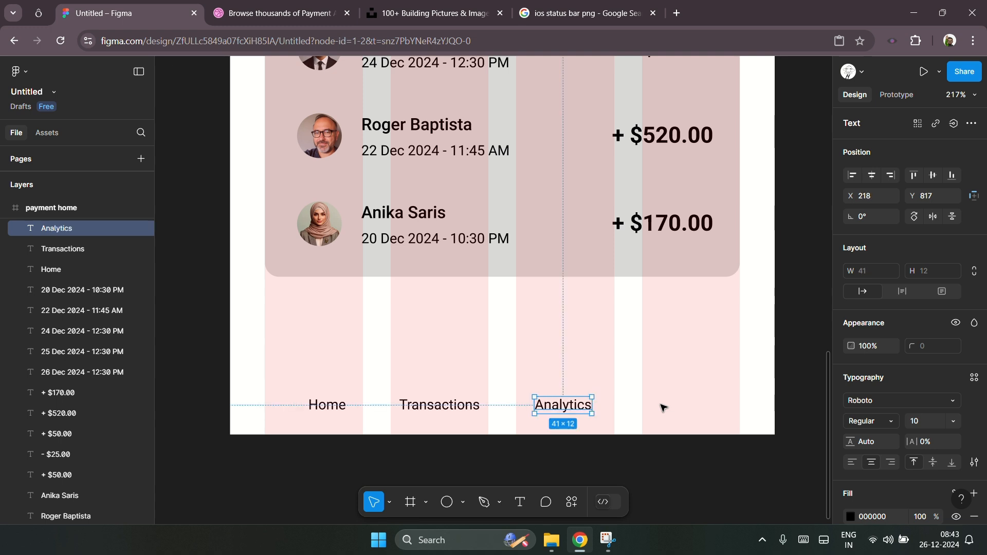
Step: Duplicate the Analytics label to the far right and rename the copy More
{"action": "key", "text": "ctrl+d"}
{"action": "left_click_drag", "start_coordinate": [584, 407], "coordinate": [703, 412]}
{"action": "key", "text": "Return"}
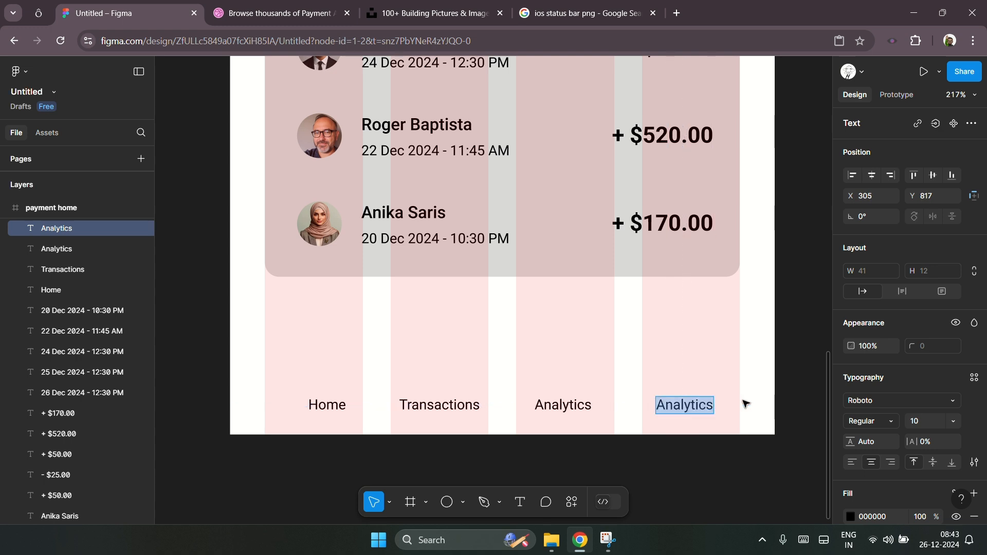
{"action": "type", "text": "More"}
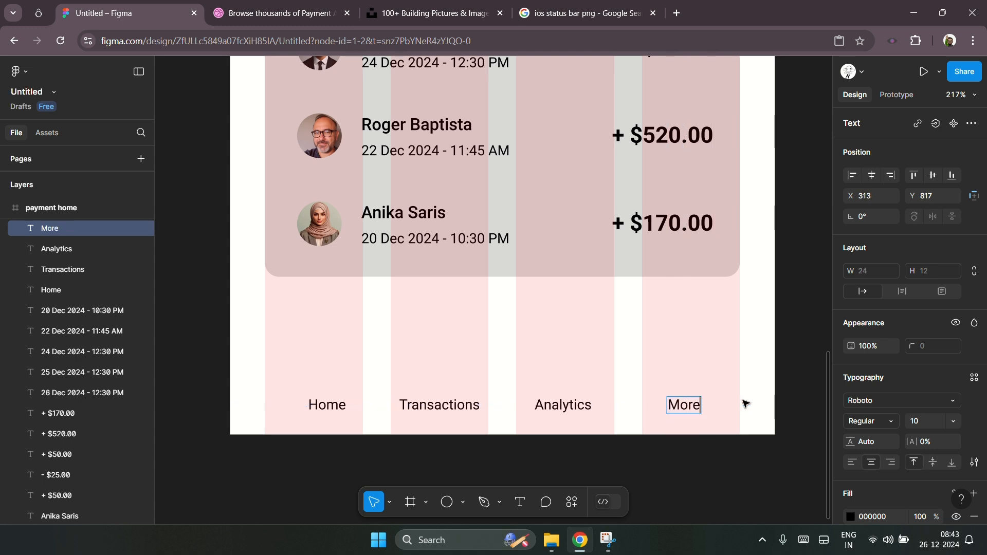
{"action": "key", "text": "Escape"}
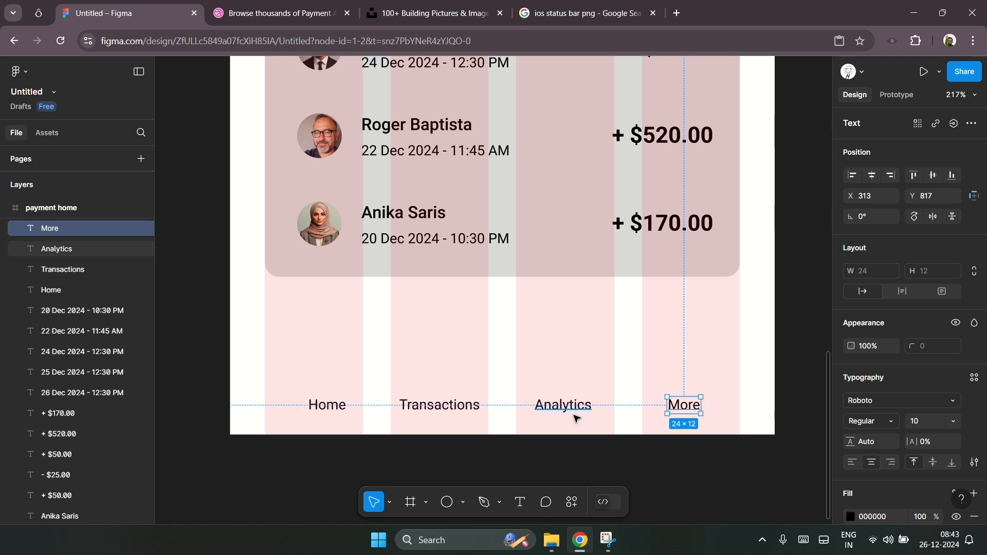
Step: Find a home icon on the icon site, copy it, and paste it into the design just above the Home label
{"action": "scroll", "coordinate": [422, 389], "scroll_direction": "down", "scroll_amount": 5}
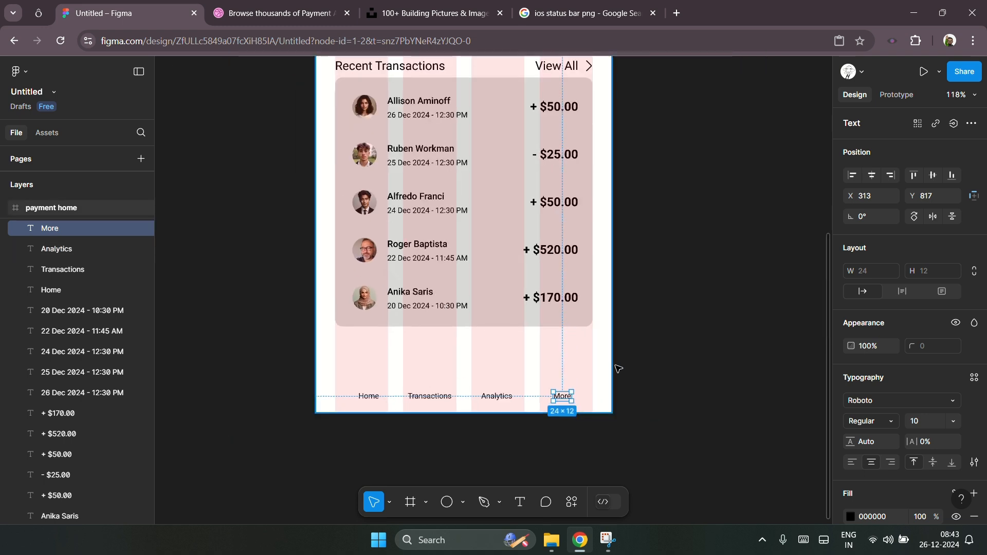
{"action": "scroll", "coordinate": [406, 426], "scroll_direction": "up", "scroll_amount": 5}
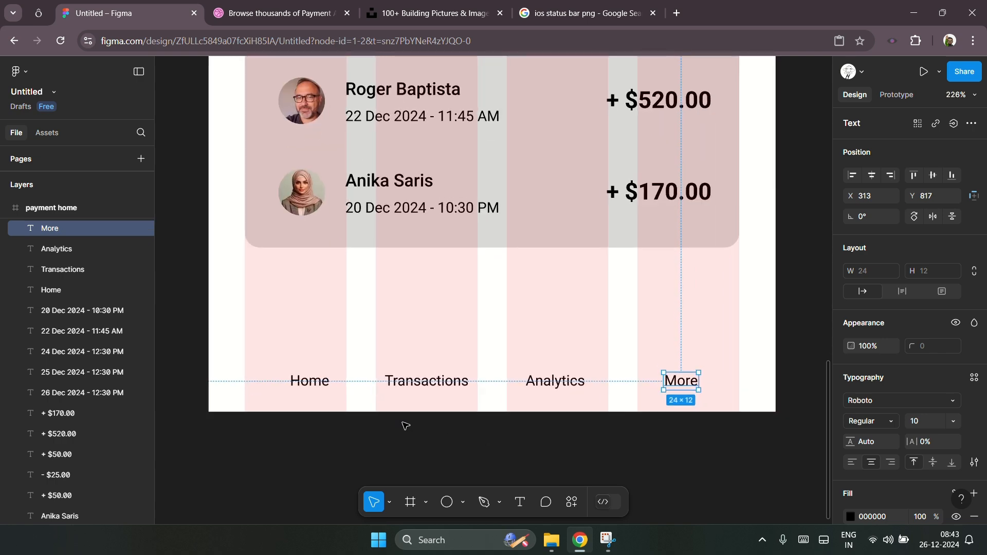
{"action": "left_click", "coordinate": [406, 426]}
{"action": "left_click", "coordinate": [311, 382]}
{"action": "left_click", "coordinate": [39, 13]}
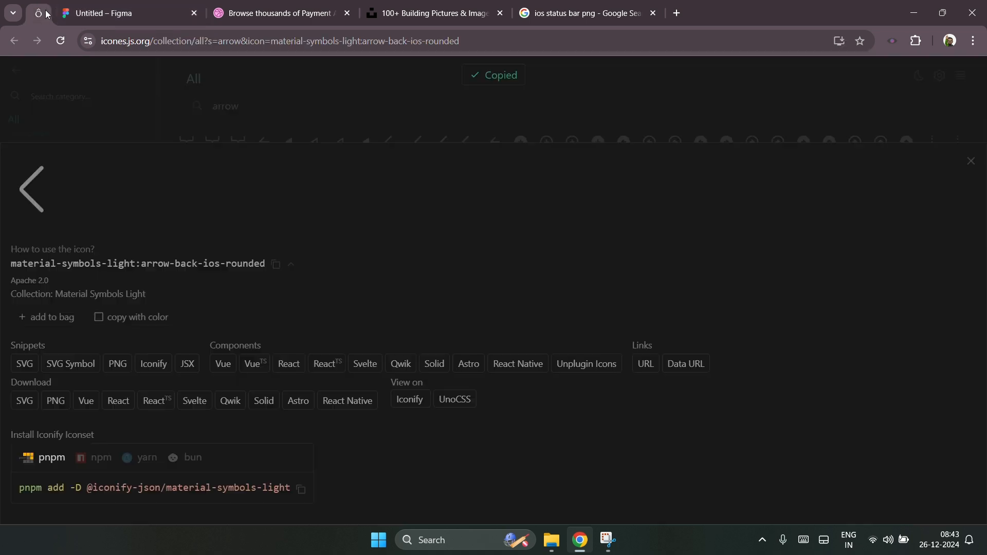
{"action": "left_click", "coordinate": [266, 121]}
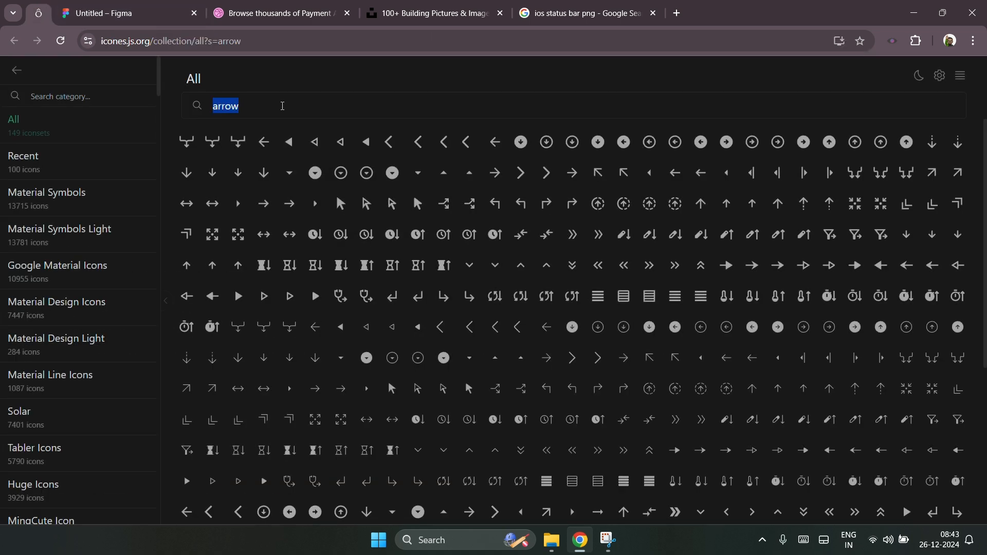
{"action": "type", "text": "home"}
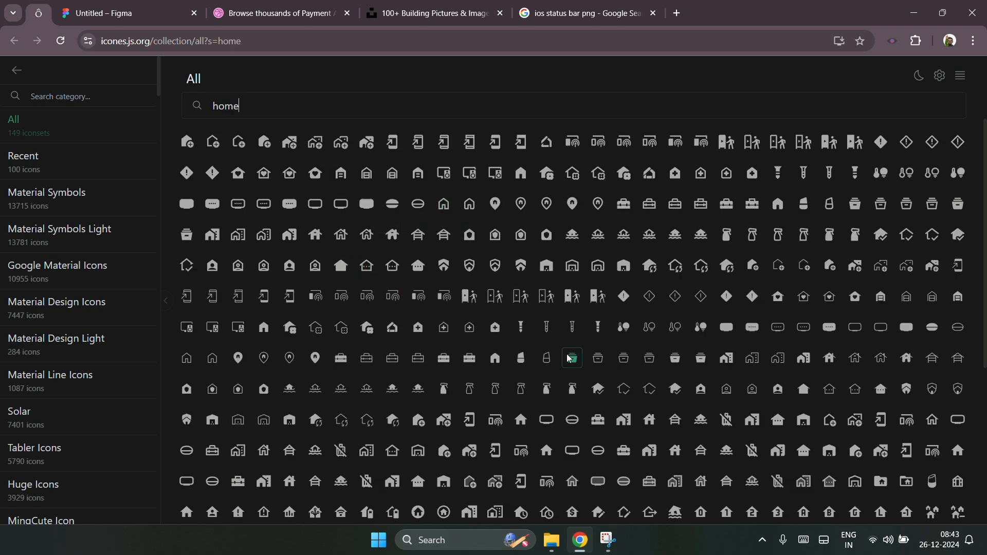
{"action": "left_click", "coordinate": [496, 359]}
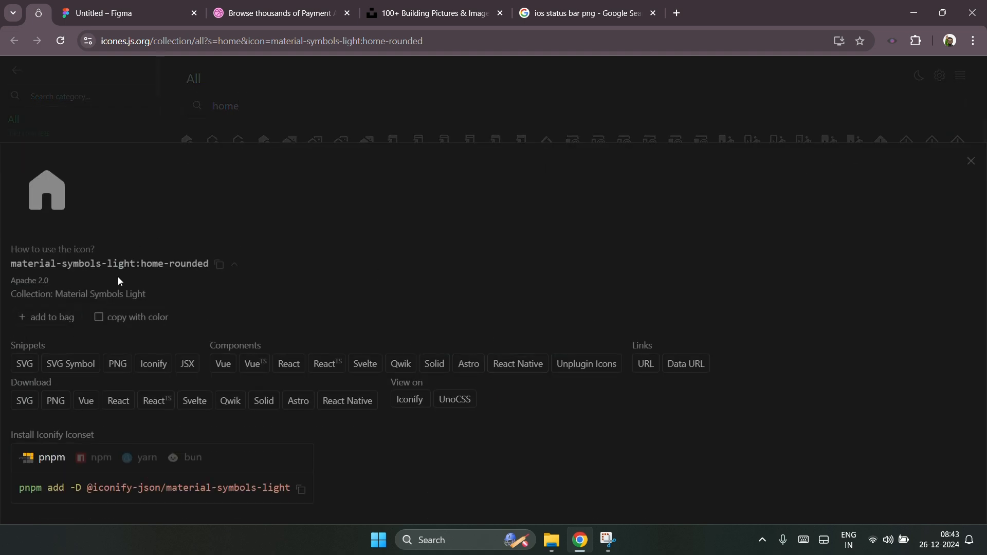
{"action": "left_click", "coordinate": [134, 11]}
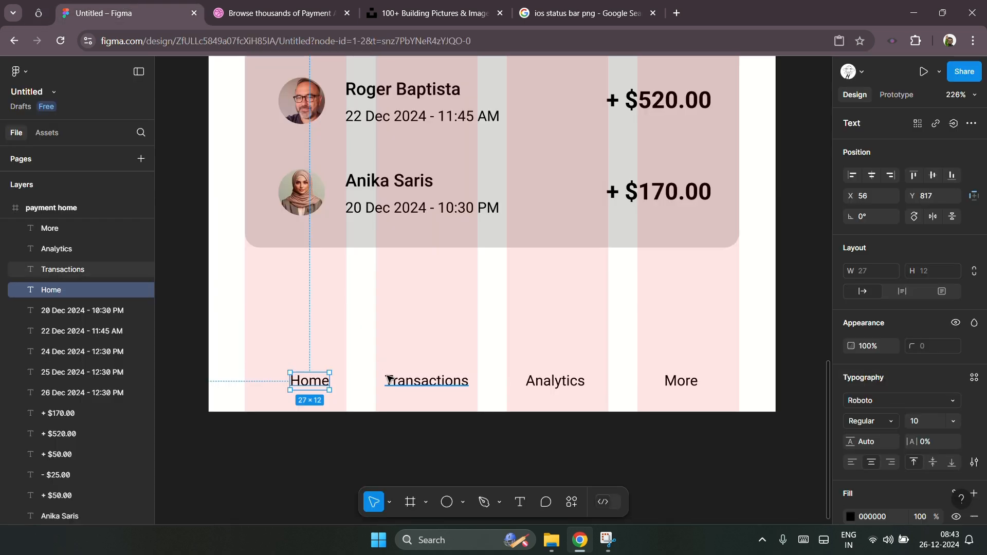
{"action": "key", "text": "ctrl+v"}
{"action": "left_click_drag", "start_coordinate": [515, 235], "coordinate": [328, 338]}
{"action": "left_click", "coordinate": [328, 338]}
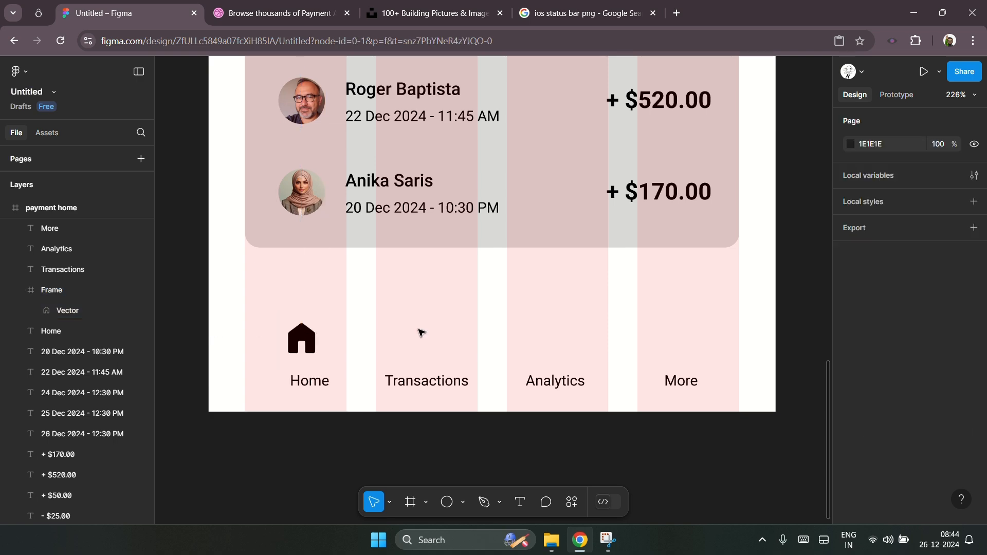
Step: Search the icon site for a transfer icon, copy its SVG, and paste it above the Transactions label
{"action": "left_click", "coordinate": [38, 13]}
{"action": "left_click", "coordinate": [303, 115]}
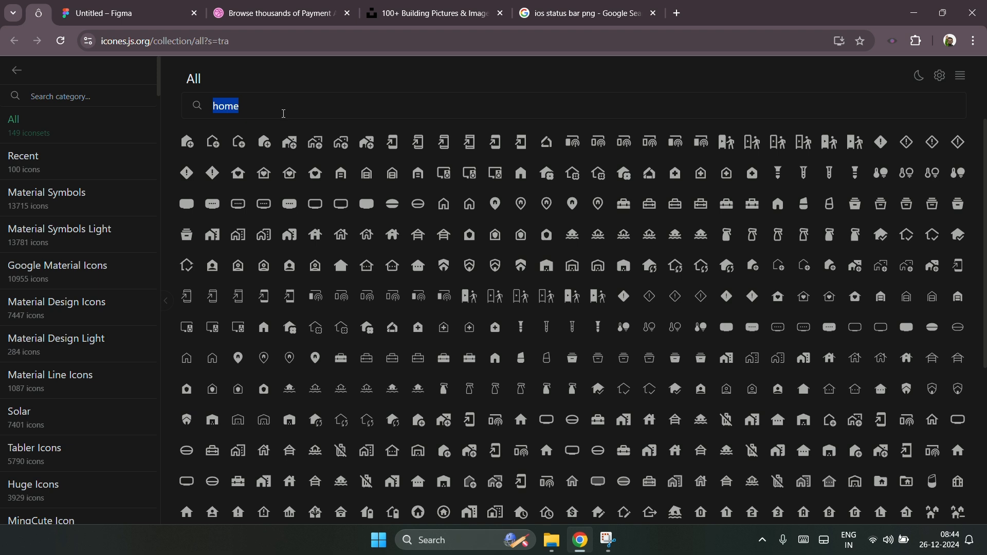
{"action": "type", "text": "tra"}
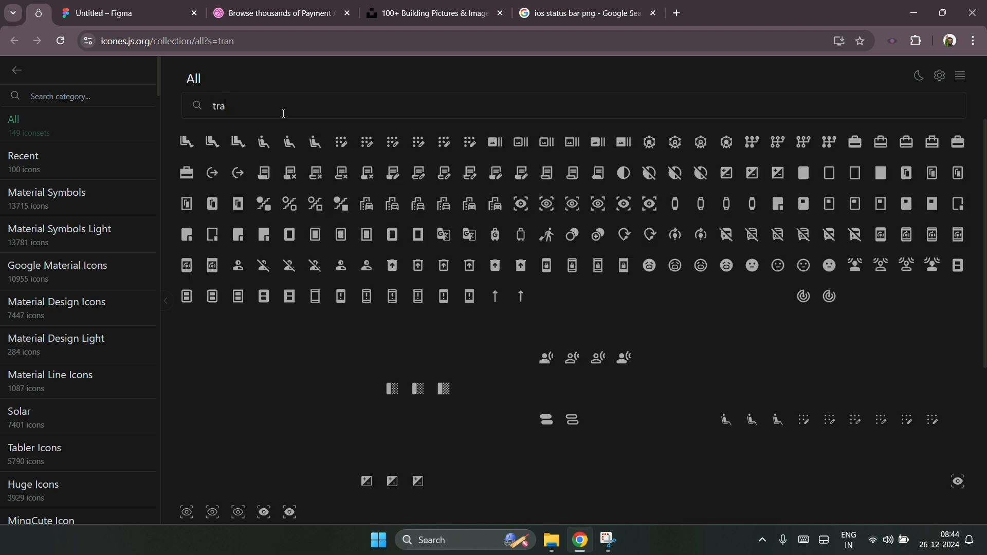
{"action": "type", "text": "ns"}
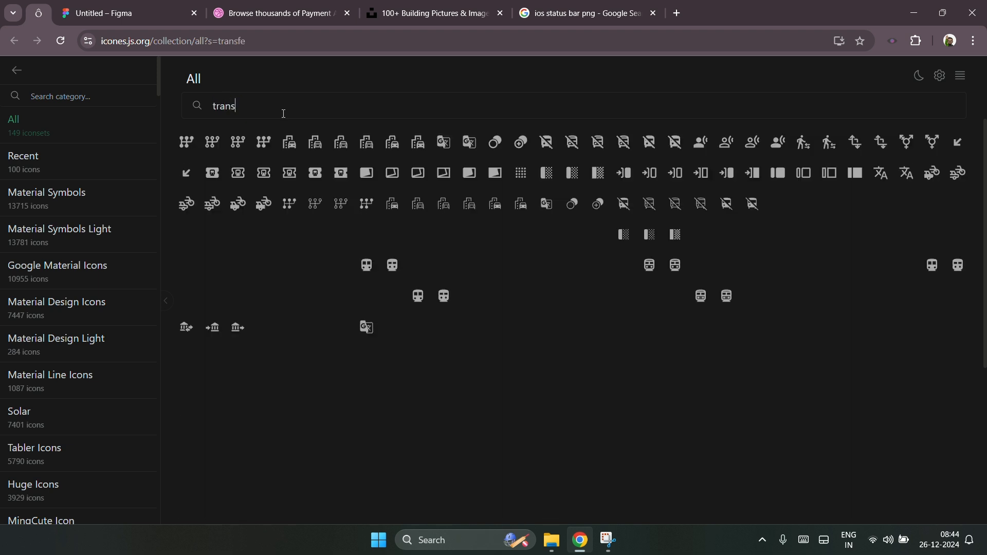
{"action": "type", "text": "fer"}
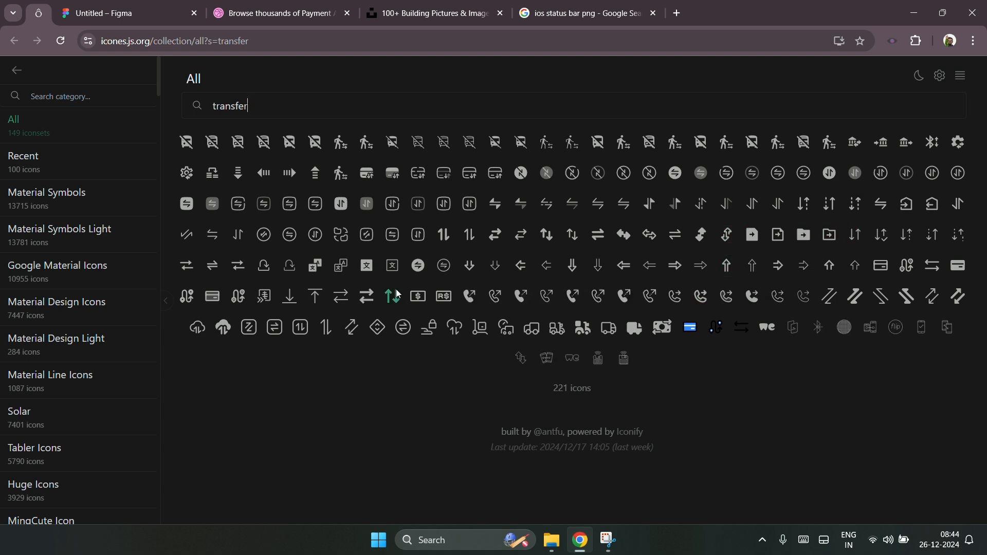
{"action": "left_click", "coordinate": [187, 204]}
{"action": "left_click", "coordinate": [24, 364]}
{"action": "left_click", "coordinate": [113, 21]}
{"action": "left_click", "coordinate": [434, 366]}
{"action": "key", "text": "ctrl+v"}
{"action": "left_click_drag", "start_coordinate": [510, 288], "coordinate": [433, 335]}
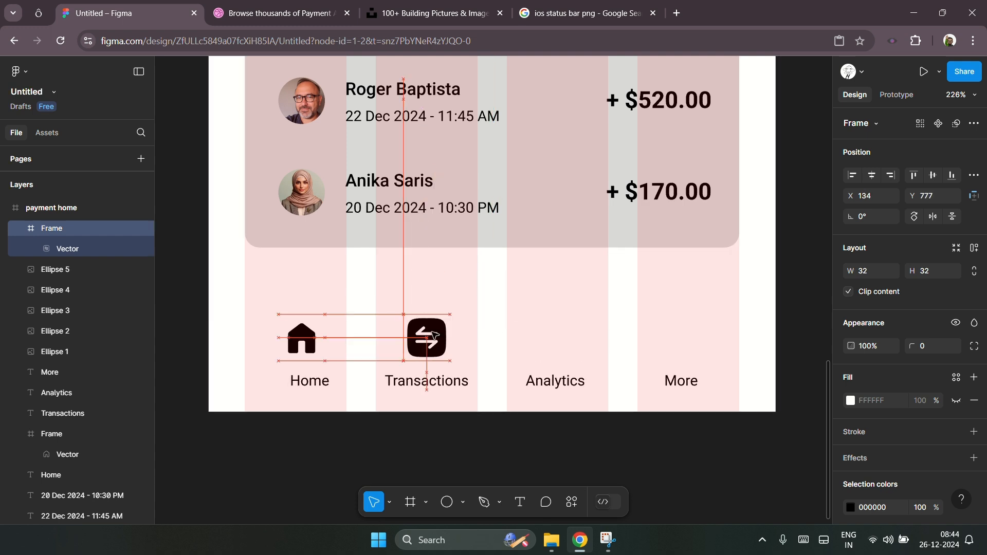
Step: Inspect the home icon's vector and its spacing inside its frame
{"action": "left_click", "coordinate": [308, 335]}
{"action": "double_click", "coordinate": [309, 334]}
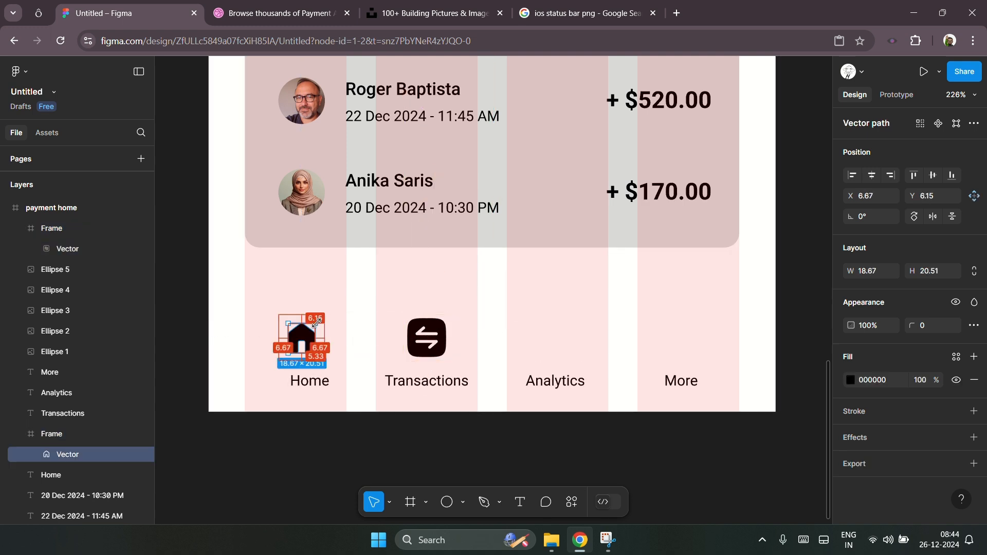
{"action": "left_click", "coordinate": [378, 330]}
{"action": "double_click", "coordinate": [309, 335]}
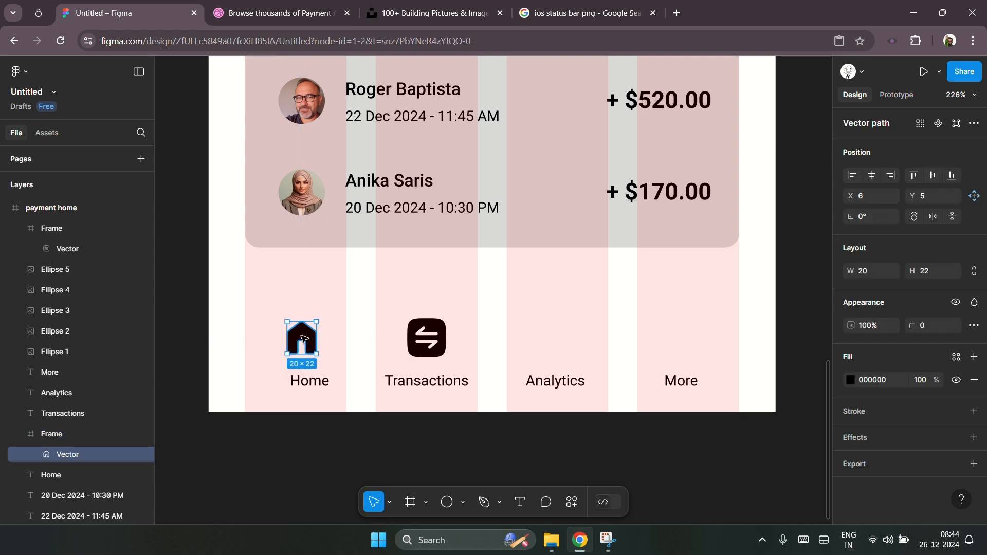
{"action": "scroll", "coordinate": [309, 335], "scroll_direction": "up", "scroll_amount": 5}
{"action": "key", "text": "alt"}
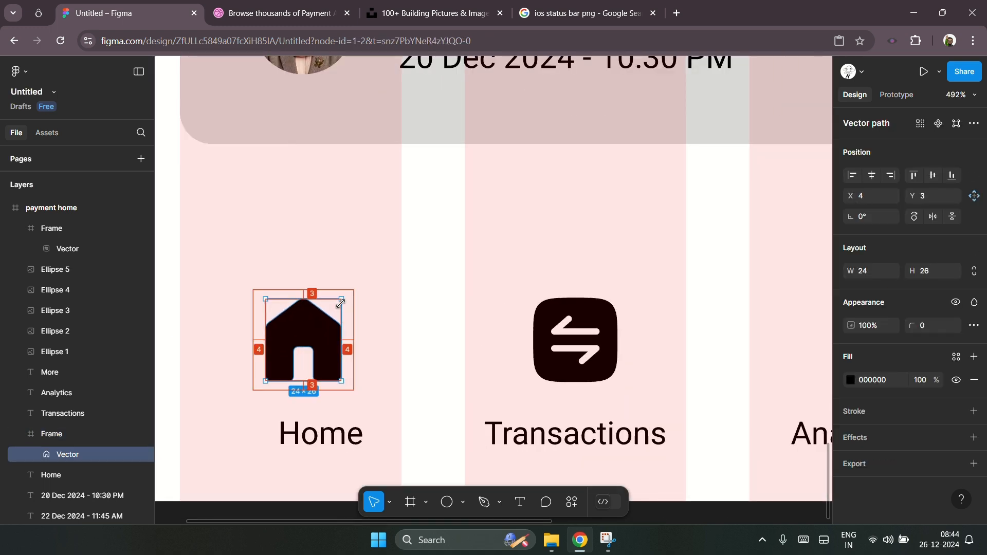
{"action": "left_click", "coordinate": [434, 324]}
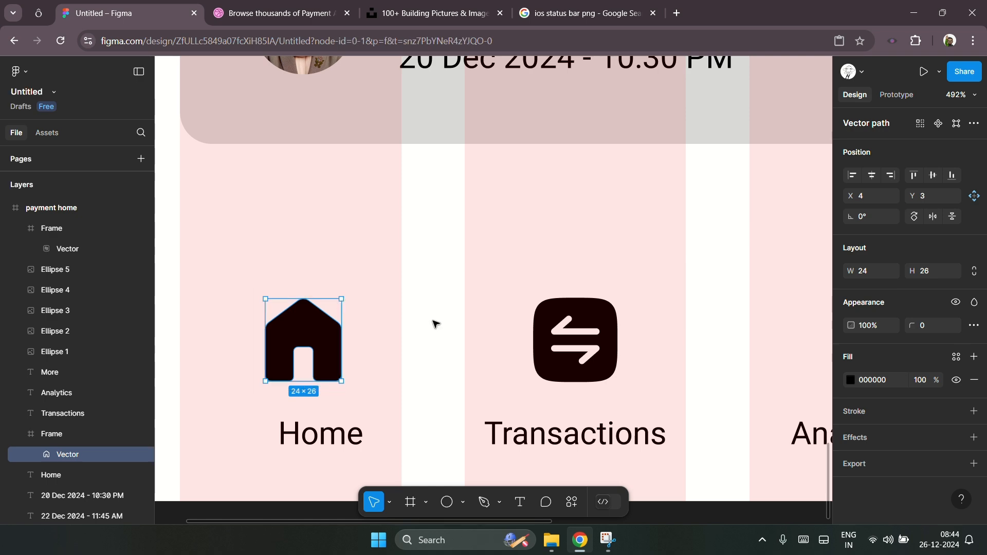
{"action": "left_click", "coordinate": [333, 342]}
{"action": "left_click", "coordinate": [563, 340], "text": "shift"}
{"action": "scroll", "coordinate": [352, 367], "scroll_direction": "down", "scroll_amount": 5}
{"action": "left_click", "coordinate": [584, 352]}
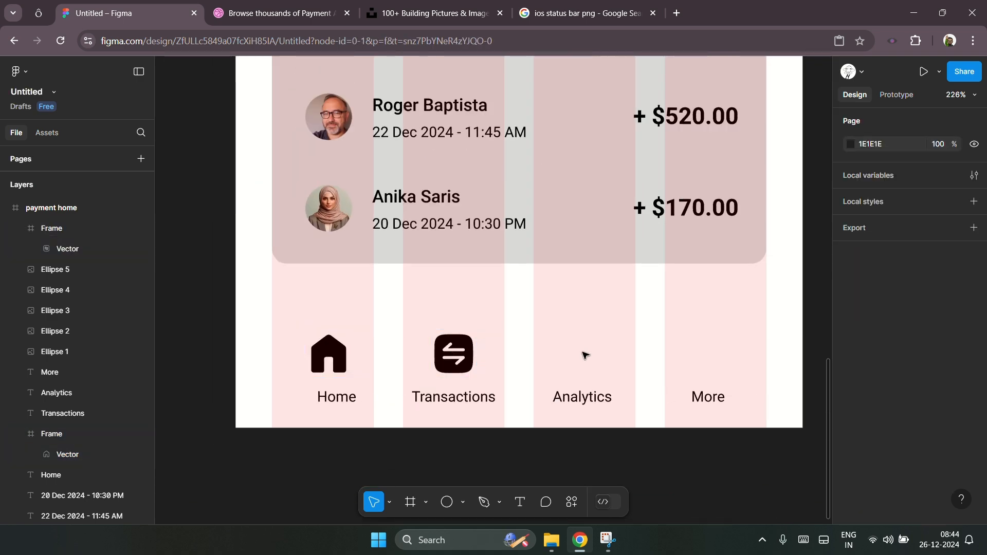
Step: Search the icon site for an analytics icon, copy its SVG, and place it above the Analytics label
{"action": "left_click", "coordinate": [38, 13]}
{"action": "left_click", "coordinate": [295, 104]}
{"action": "double_click", "coordinate": [279, 104]}
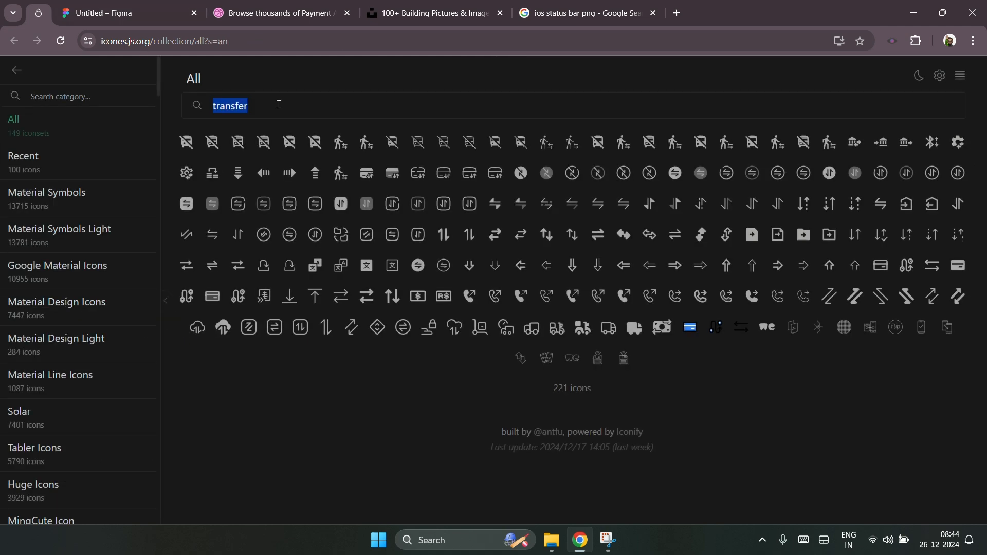
{"action": "type", "text": "analytics"}
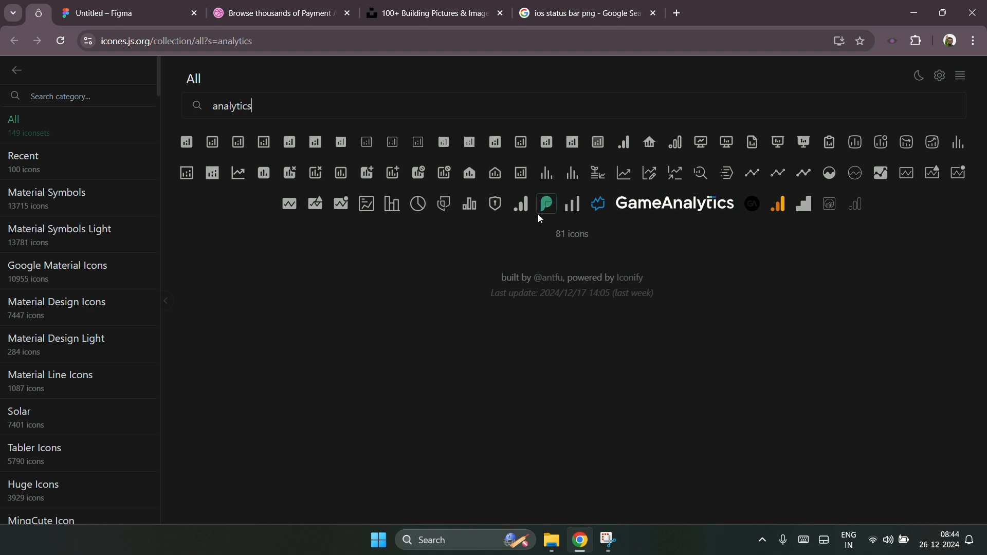
{"action": "left_click", "coordinate": [346, 205]}
{"action": "left_click", "coordinate": [410, 143]}
{"action": "left_click", "coordinate": [263, 178]}
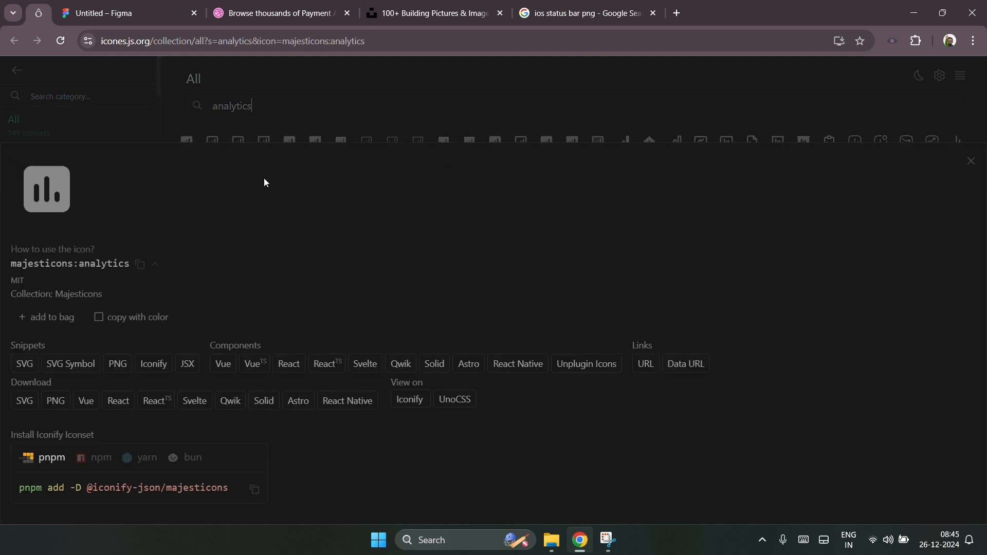
{"action": "left_click", "coordinate": [25, 364]}
{"action": "left_click", "coordinate": [128, 14]}
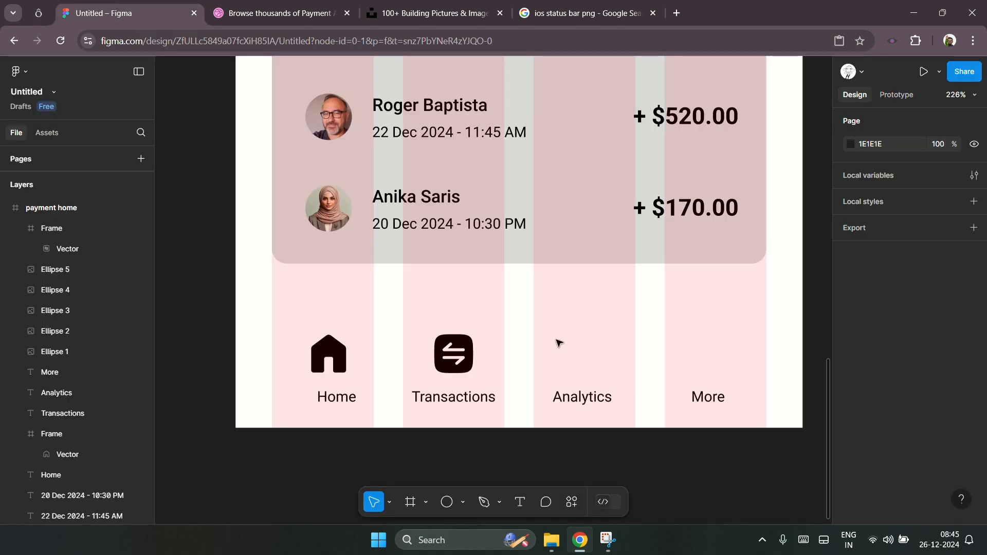
{"action": "key", "text": "ctrl+v"}
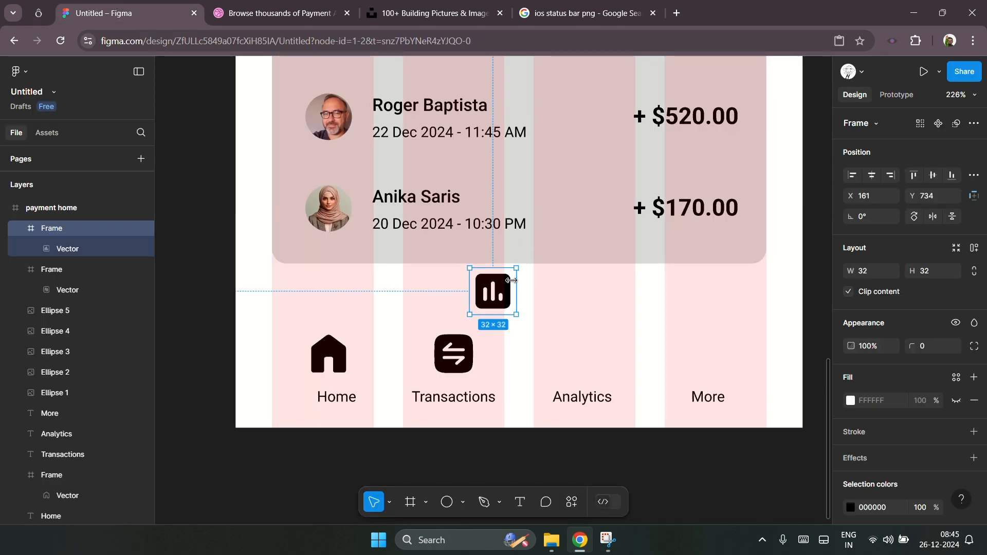
{"action": "left_click_drag", "start_coordinate": [509, 288], "coordinate": [594, 350]}
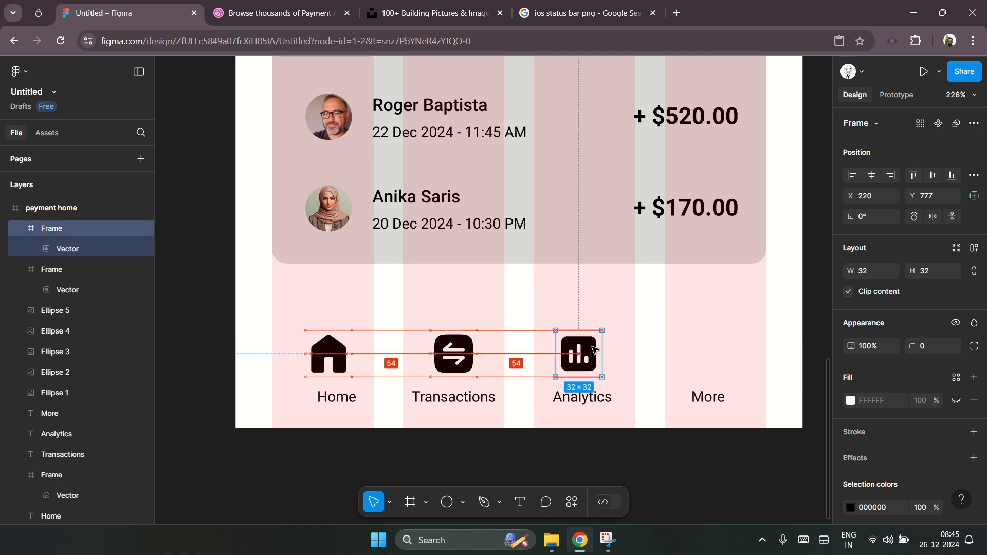
{"action": "left_click", "coordinate": [668, 347]}
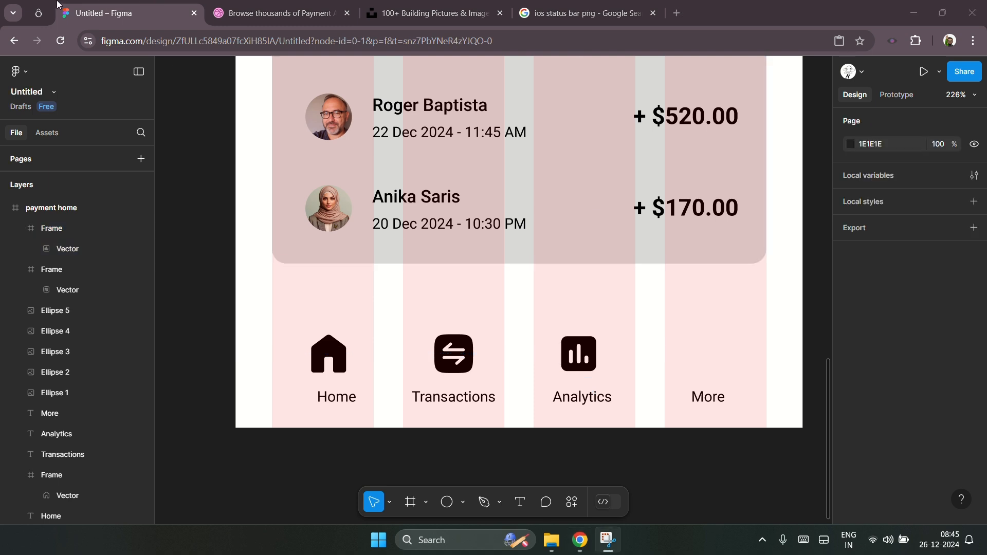
Step: Search the icon site for a more icon, copy its SVG, and place it above the More label
{"action": "left_click", "coordinate": [38, 13]}
{"action": "left_click", "coordinate": [294, 107]}
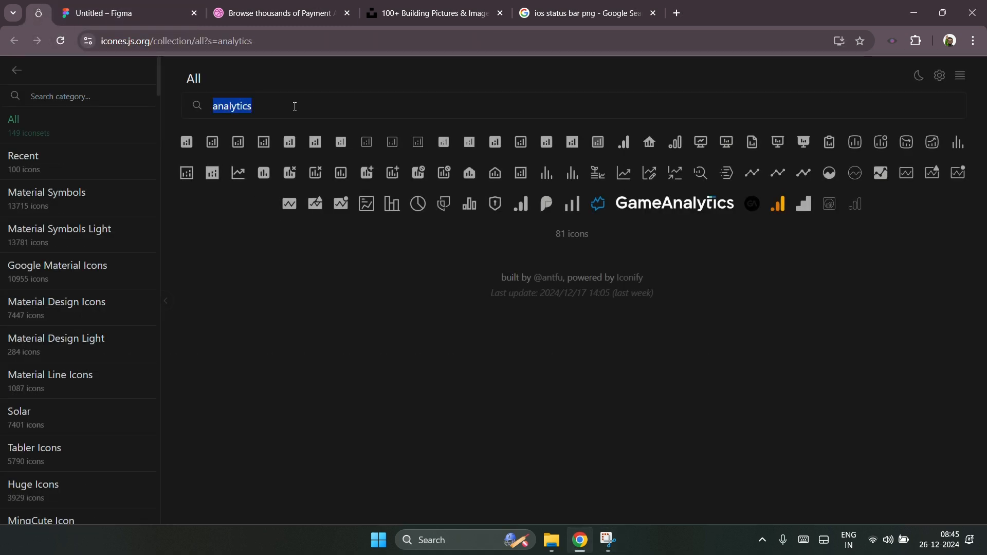
{"action": "type", "text": "more"}
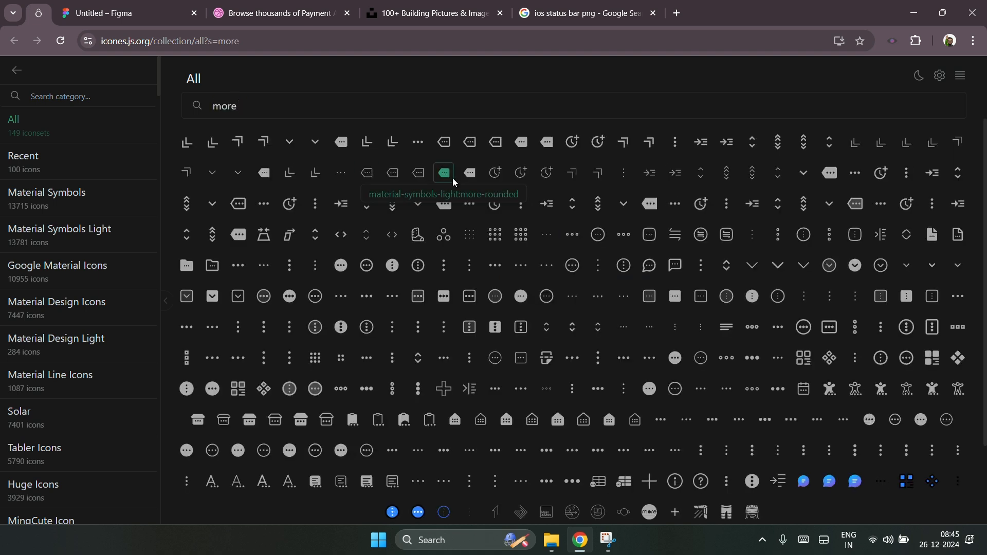
{"action": "left_click", "coordinate": [343, 267]}
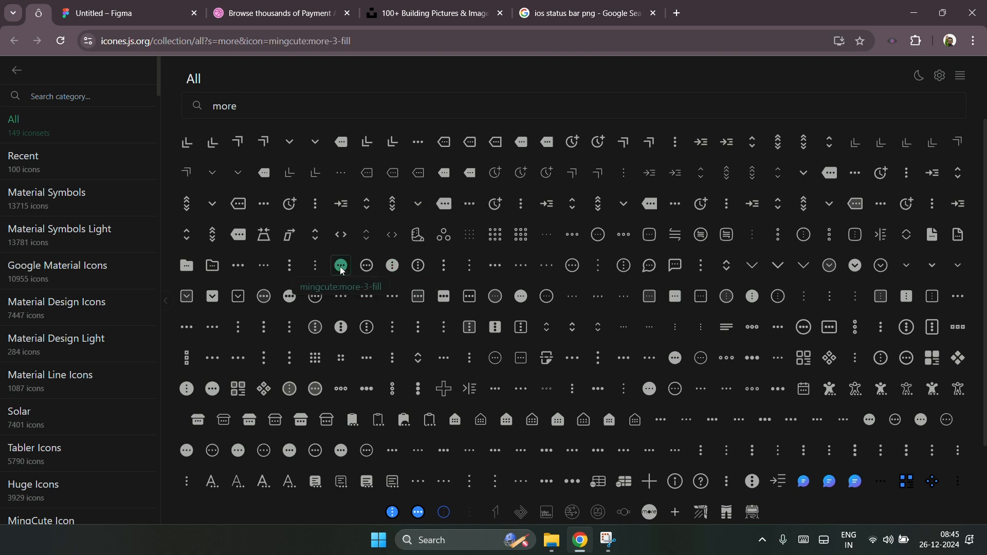
{"action": "left_click", "coordinate": [25, 364]}
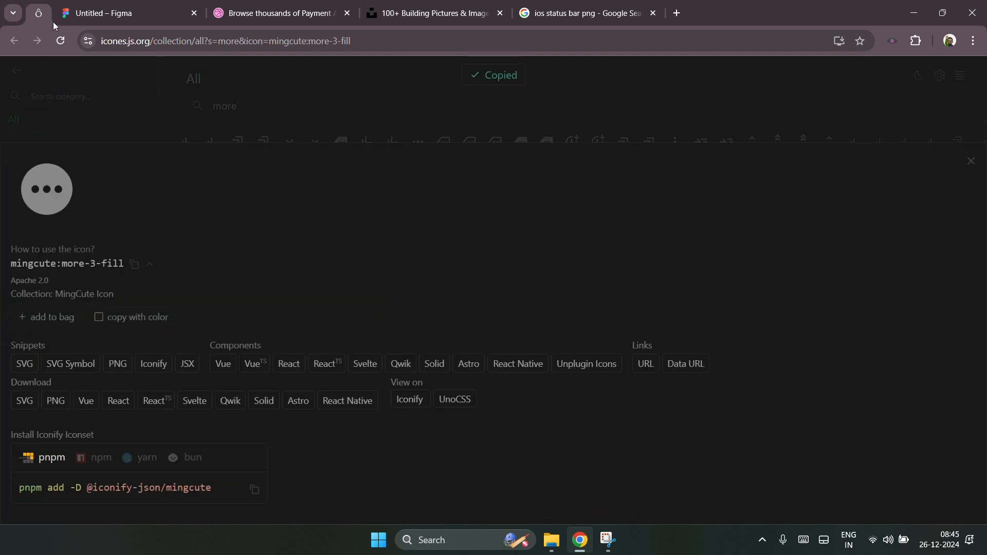
{"action": "left_click", "coordinate": [123, 12]}
{"action": "key", "text": "ctrl+v"}
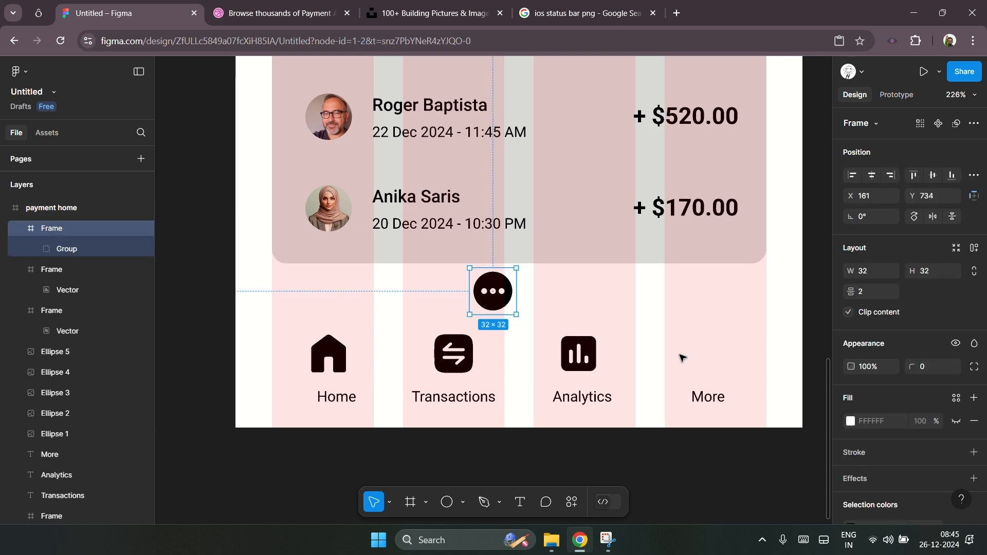
{"action": "left_click_drag", "start_coordinate": [498, 303], "coordinate": [717, 367]}
{"action": "scroll", "coordinate": [628, 379], "scroll_direction": "down", "scroll_amount": 10}
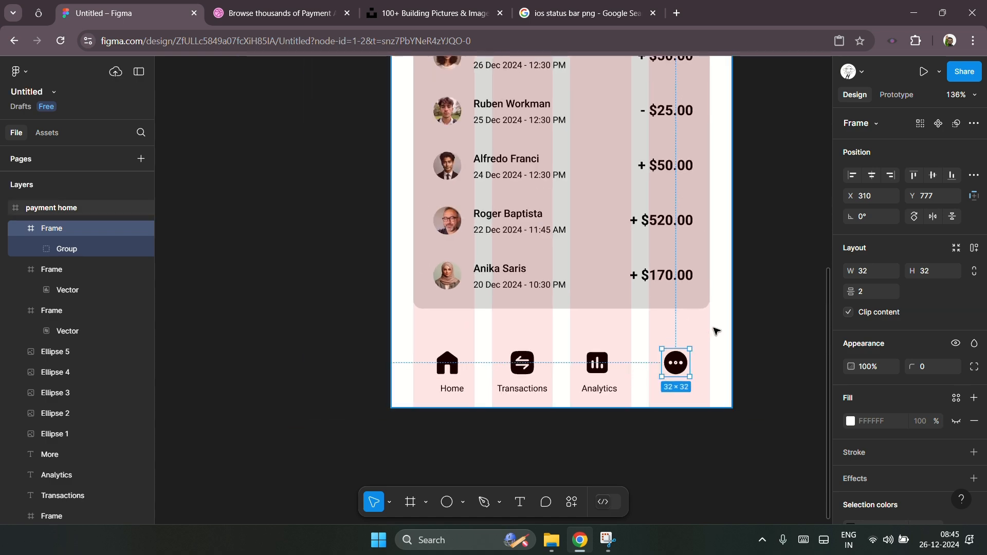
Step: Center the More icon and label horizontally with the Add Money button above
{"action": "left_click", "coordinate": [518, 146]}
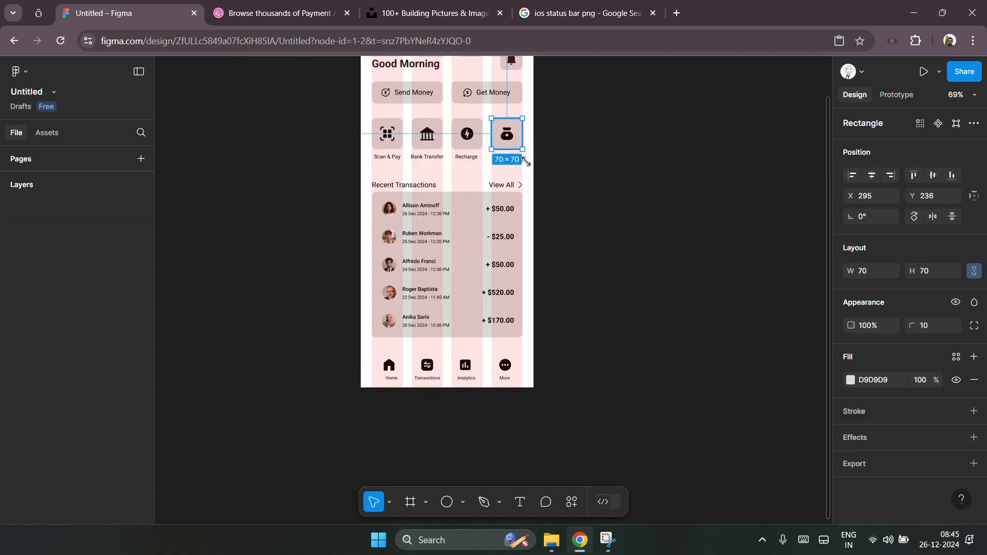
{"action": "left_click_drag", "start_coordinate": [525, 398], "coordinate": [498, 353]}
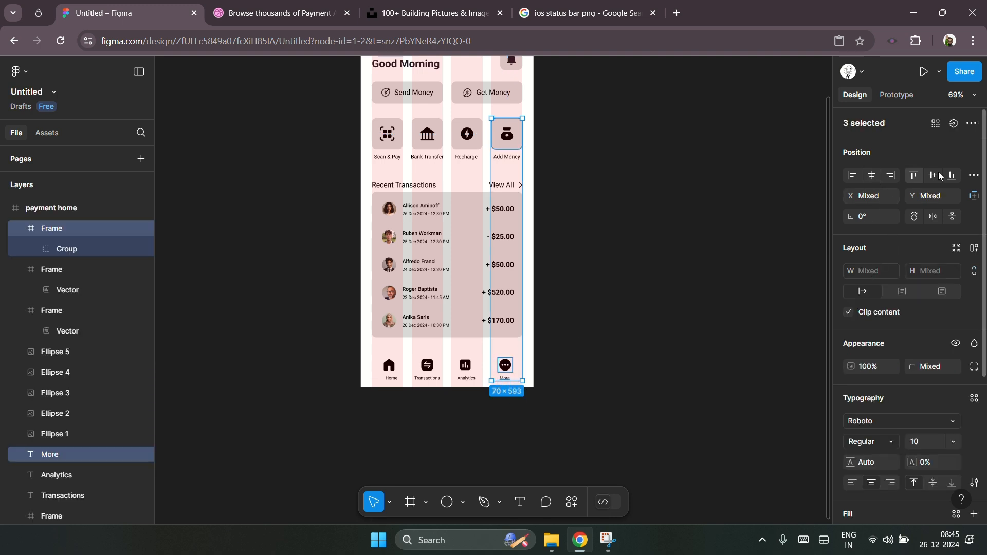
{"action": "left_click", "coordinate": [872, 176]}
Step: Center the Analytics icon and label horizontally with the Recharge column above
{"action": "left_click_drag", "start_coordinate": [474, 402], "coordinate": [455, 359]}
{"action": "scroll", "coordinate": [451, 355], "scroll_direction": "up", "scroll_amount": 1}
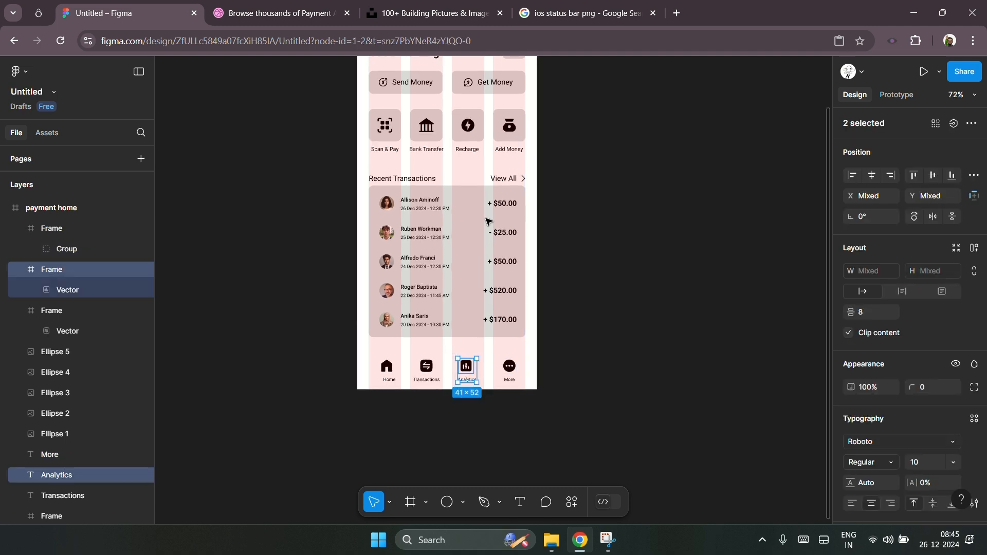
{"action": "left_click", "coordinate": [482, 139], "text": "shift"}
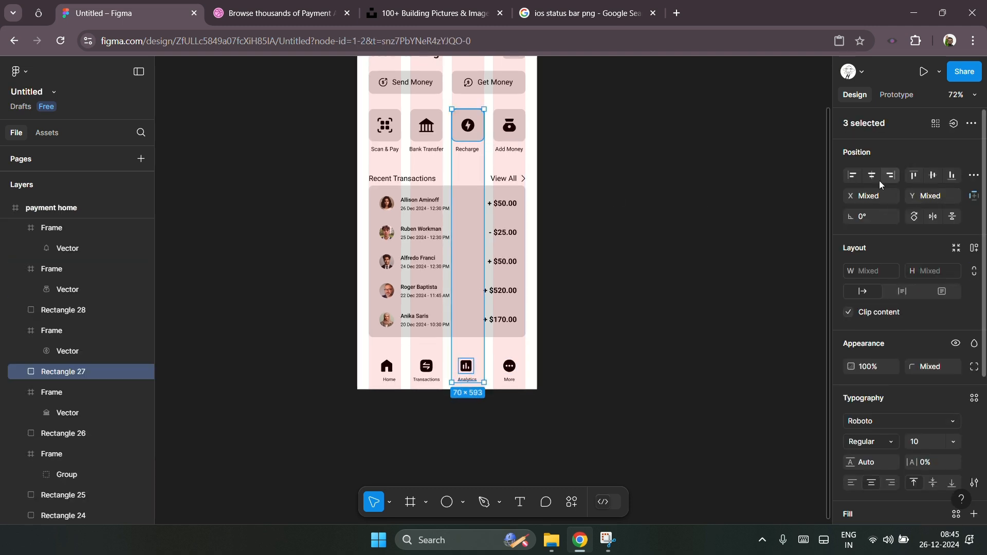
Step: Center the Transactions icon and label horizontally with the Bank Transfer column above
{"action": "left_click_drag", "start_coordinate": [444, 408], "coordinate": [415, 366]}
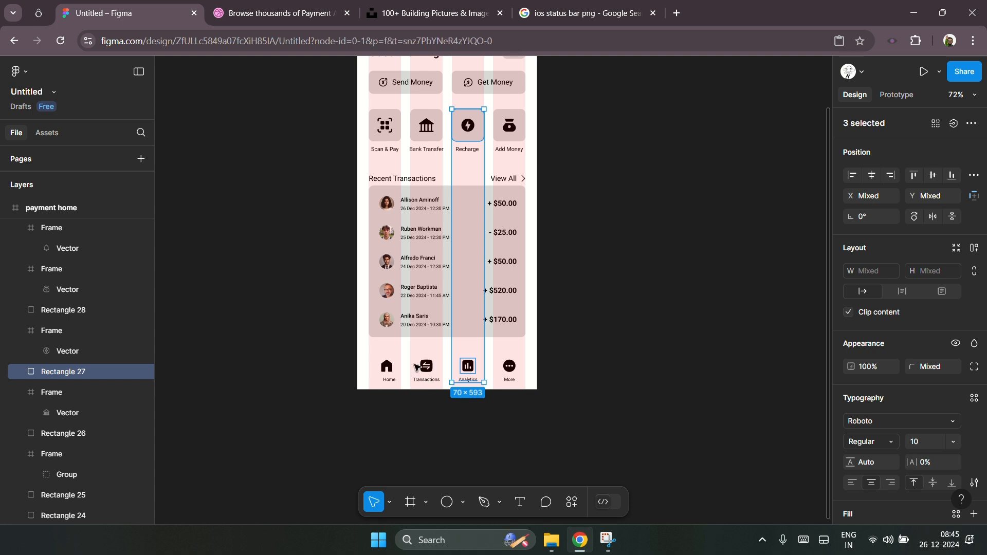
{"action": "left_click", "coordinate": [440, 139], "text": "shift"}
{"action": "scroll", "coordinate": [388, 386], "scroll_direction": "up", "scroll_amount": 3}
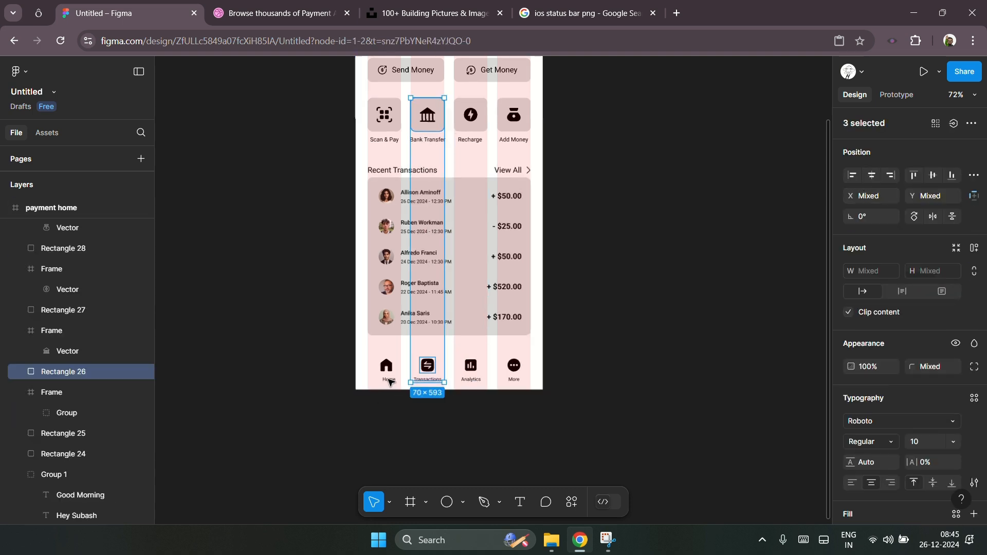
Step: Center the Home icon and label horizontally with the Scan & Pay column above
{"action": "left_click", "coordinate": [358, 348]}
{"action": "left_click_drag", "start_coordinate": [358, 348], "coordinate": [403, 399]}
{"action": "scroll", "coordinate": [297, 443], "scroll_direction": "down", "scroll_amount": 2}
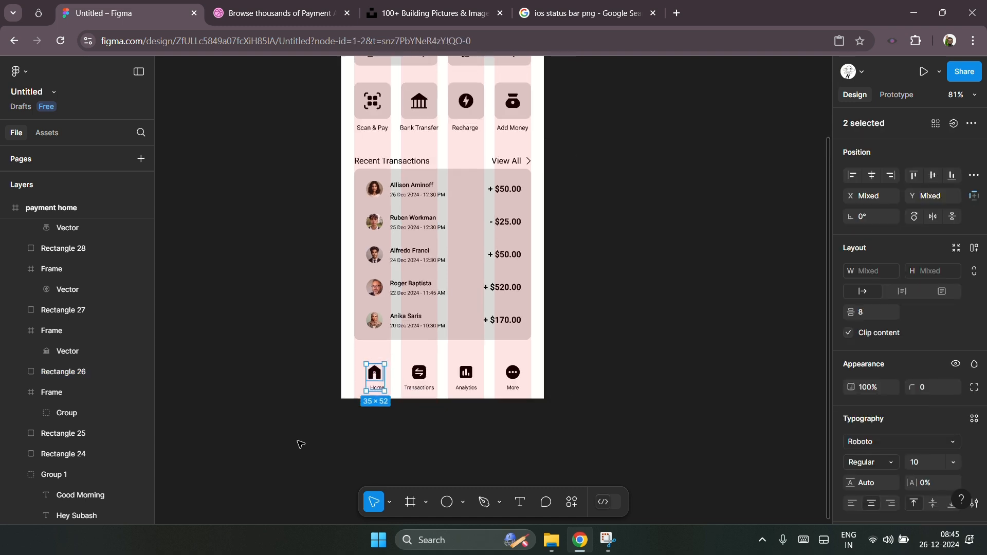
{"action": "left_click", "coordinate": [393, 118], "text": "shift"}
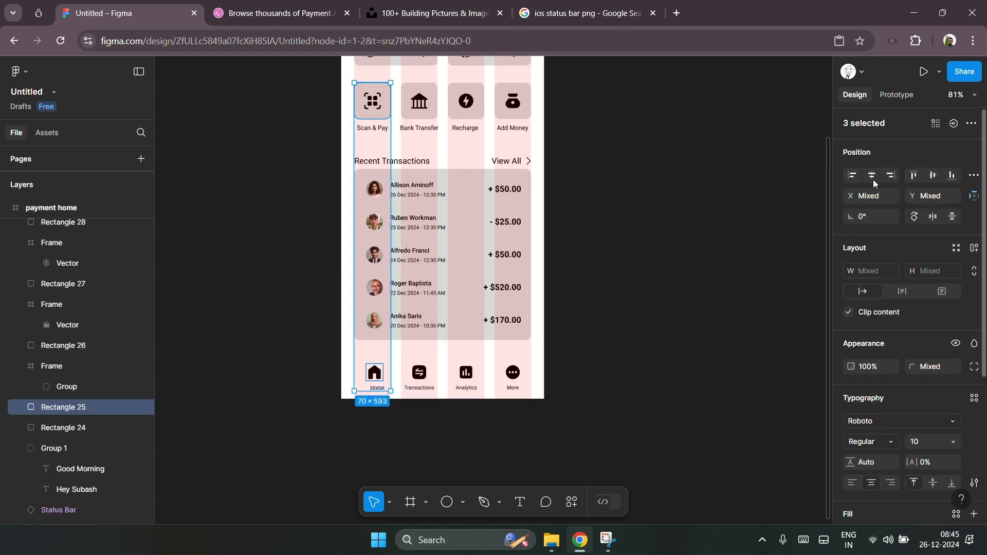
{"action": "left_click", "coordinate": [396, 418]}
Step: Hide the 4-column layout grid on the payment home frame
{"action": "scroll", "coordinate": [427, 396], "scroll_direction": "up", "scroll_amount": 6}
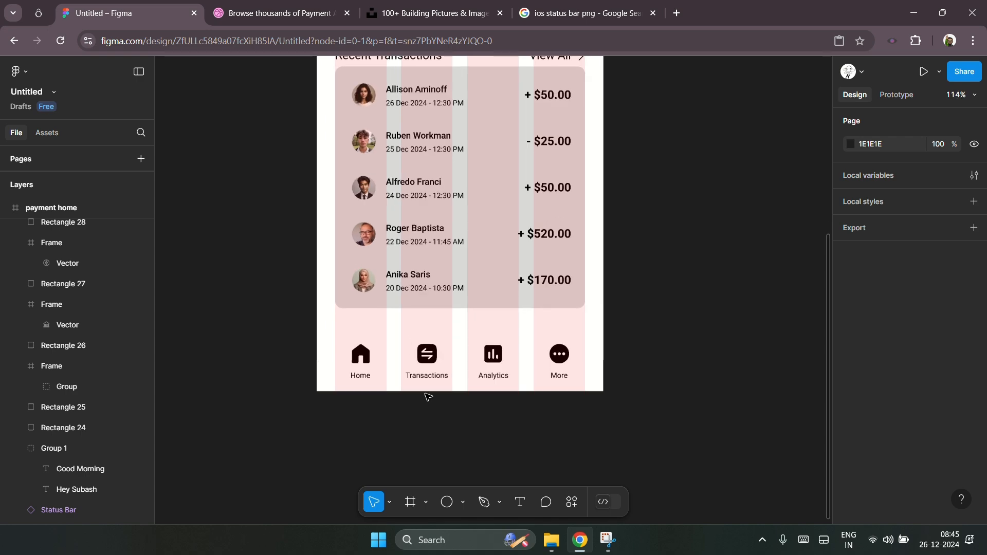
{"action": "scroll", "coordinate": [329, 463], "scroll_direction": "down", "scroll_amount": 3}
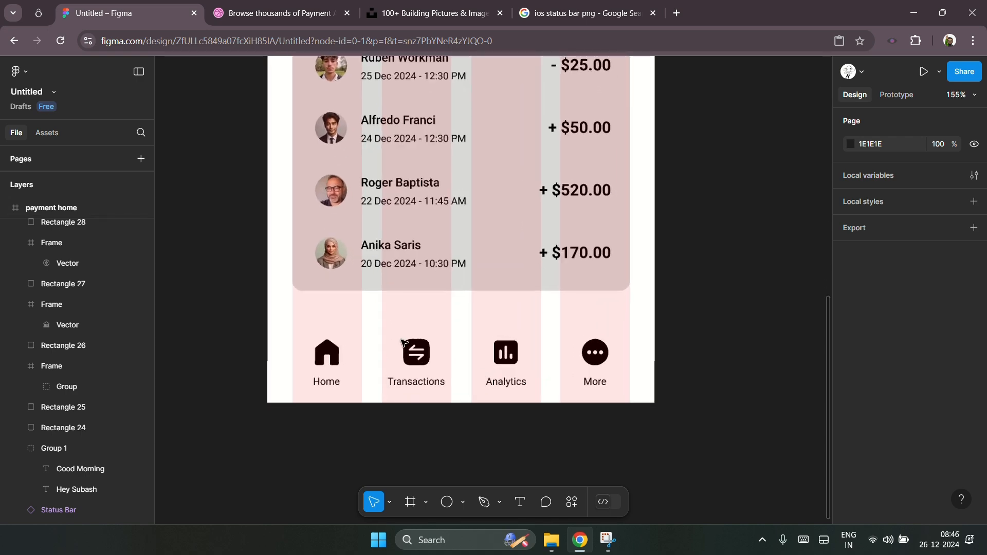
{"action": "scroll", "coordinate": [375, 403], "scroll_direction": "up", "scroll_amount": 5}
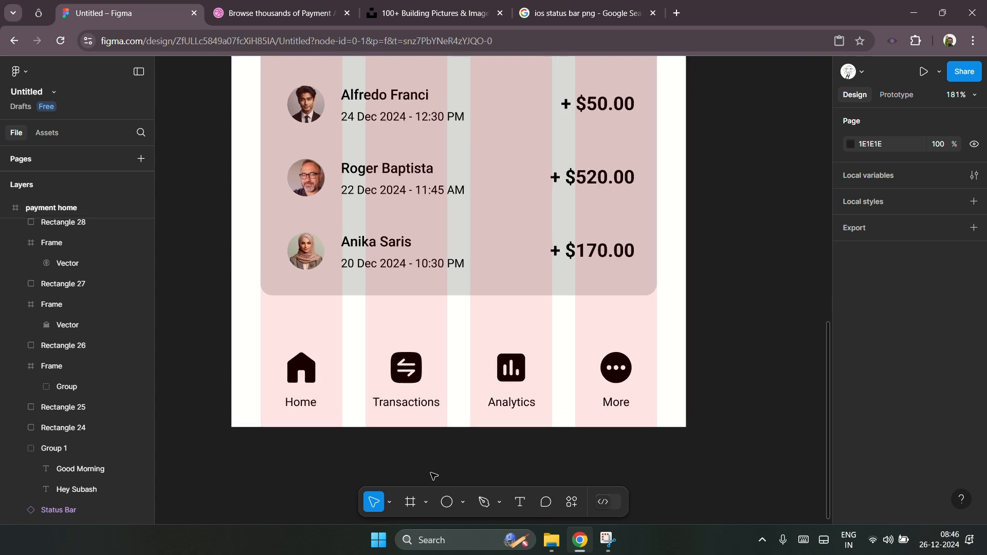
{"action": "scroll", "coordinate": [433, 476], "scroll_direction": "down", "scroll_amount": 10}
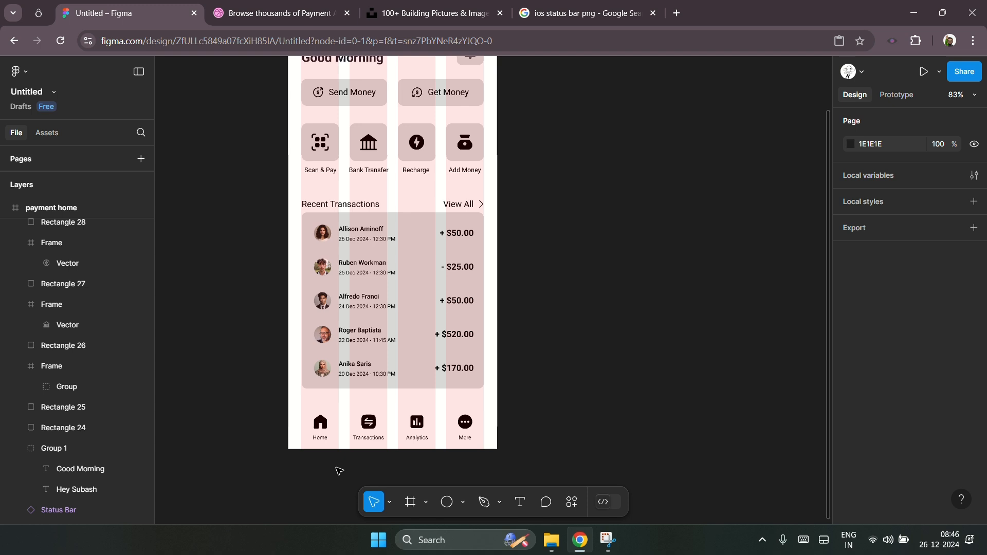
{"action": "scroll", "coordinate": [434, 389], "scroll_direction": "right", "scroll_amount": 1}
{"action": "scroll", "coordinate": [434, 388], "scroll_direction": "right", "scroll_amount": 1}
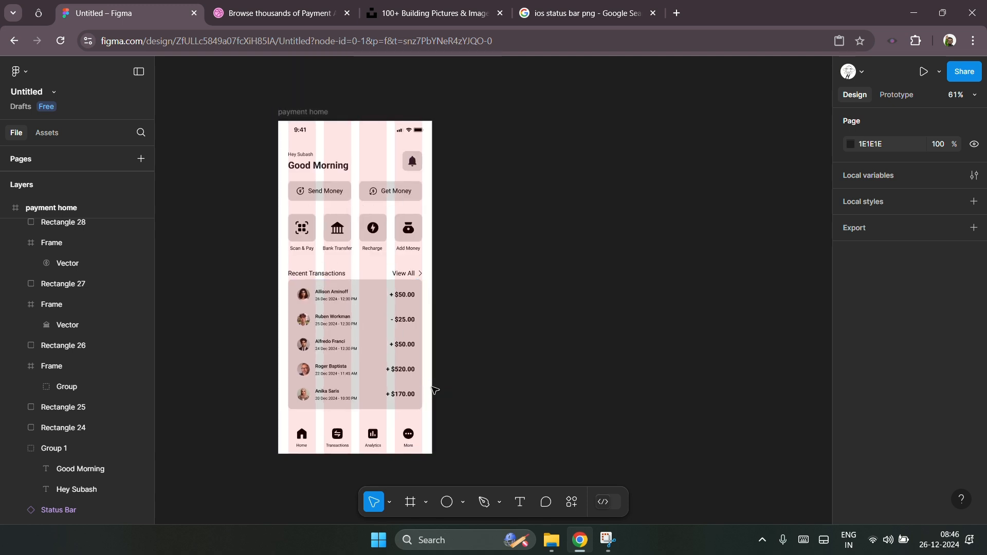
{"action": "scroll", "coordinate": [435, 383], "scroll_direction": "up", "scroll_amount": 2}
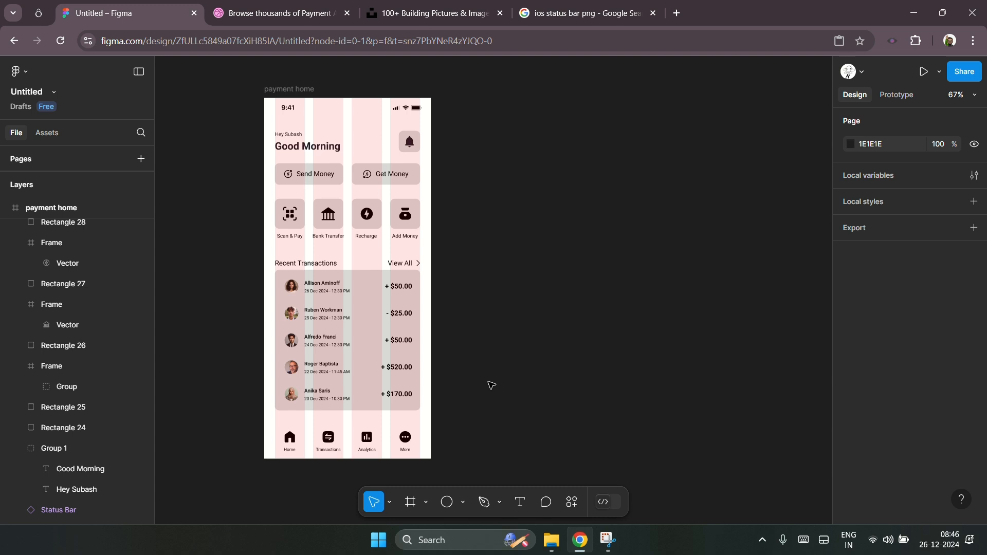
{"action": "left_click", "coordinate": [288, 89]}
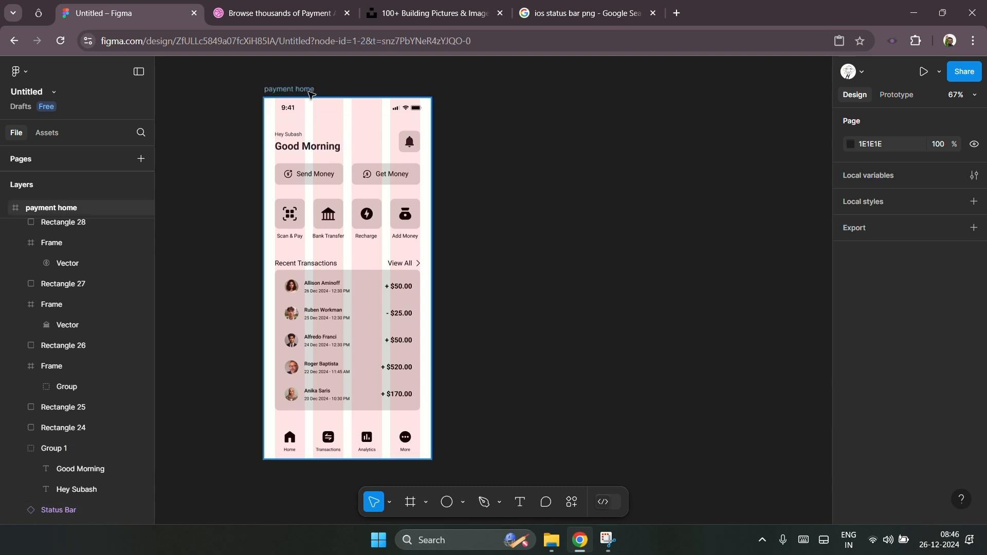
{"action": "scroll", "coordinate": [895, 445], "scroll_direction": "down", "scroll_amount": 5}
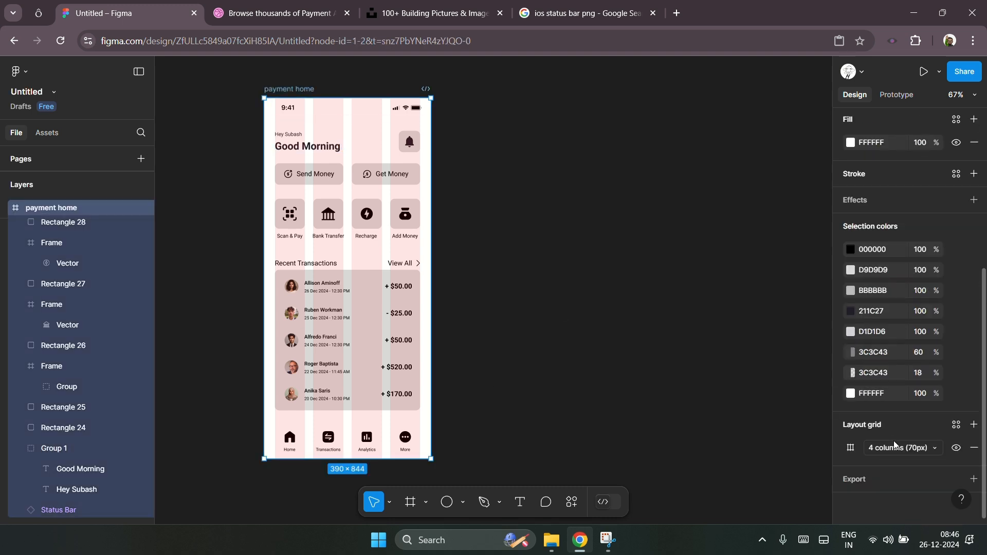
{"action": "left_click", "coordinate": [957, 449]}
{"action": "left_click", "coordinate": [514, 350]}
Step: Review the whole home screen design without the layout grid
{"action": "scroll", "coordinate": [514, 351], "scroll_direction": "left", "scroll_amount": 1}
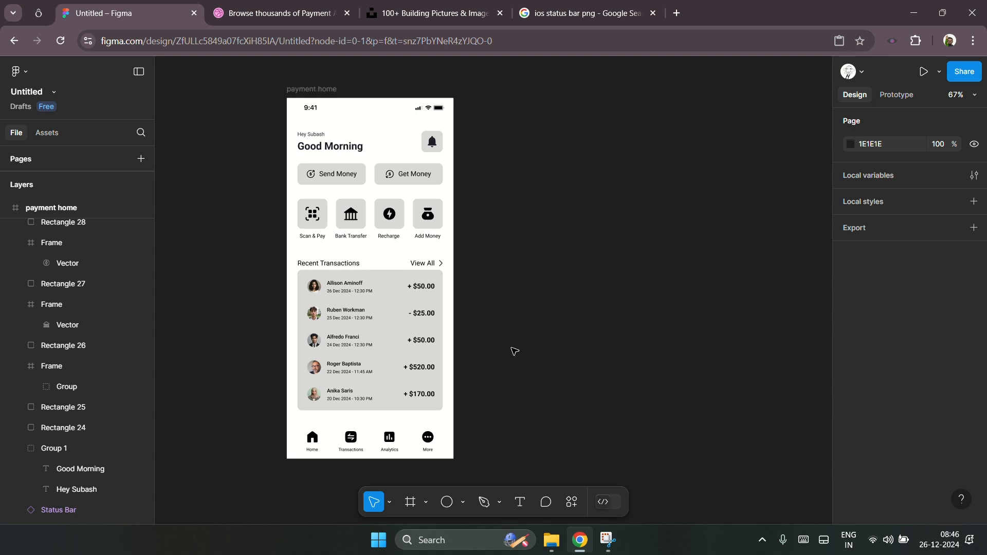
{"action": "scroll", "coordinate": [316, 470], "scroll_direction": "down", "scroll_amount": 1}
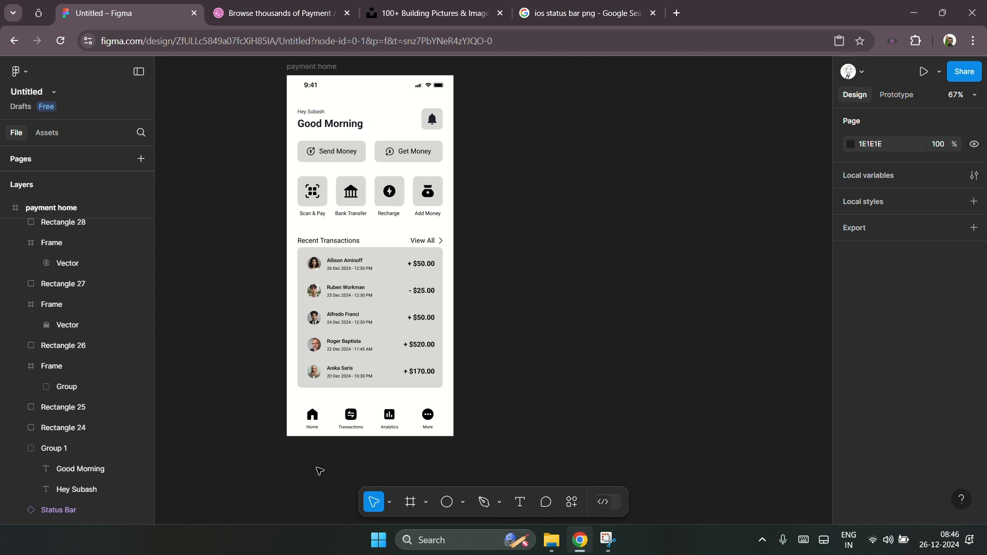
{"action": "scroll", "coordinate": [383, 174], "scroll_direction": "up", "scroll_amount": 2}
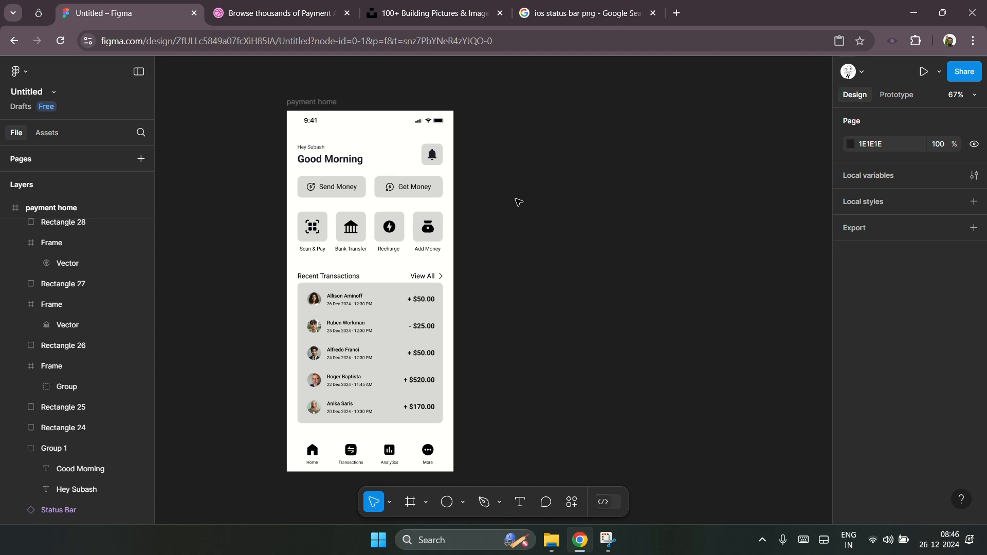
{"action": "scroll", "coordinate": [518, 202], "scroll_direction": "right", "scroll_amount": 2}
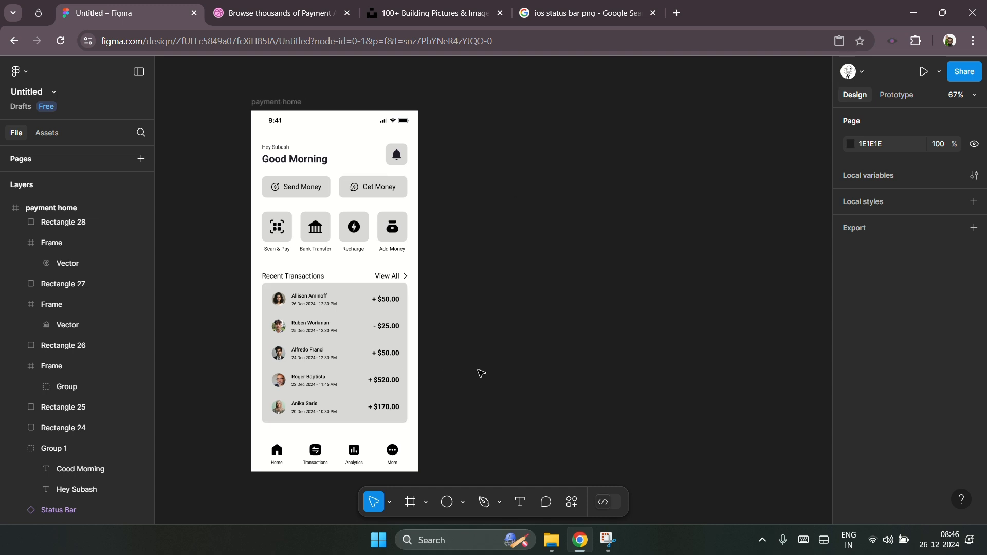
{"action": "scroll", "coordinate": [249, 509], "scroll_direction": "up", "scroll_amount": 5}
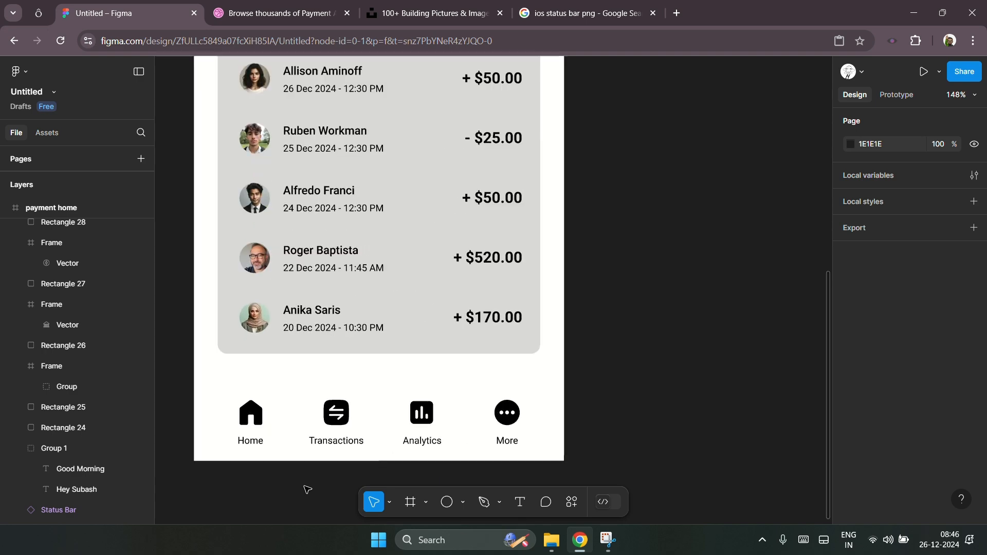
{"action": "scroll", "coordinate": [248, 508], "scroll_direction": "down", "scroll_amount": 3}
{"action": "scroll", "coordinate": [249, 509], "scroll_direction": "down", "scroll_amount": 2}
{"action": "scroll", "coordinate": [450, 441], "scroll_direction": "down", "scroll_amount": 1}
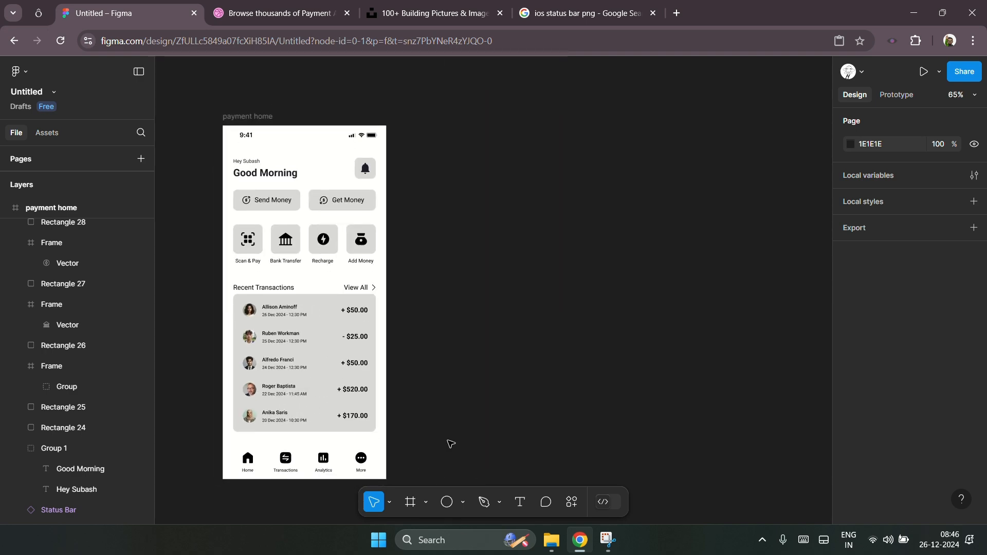
{"action": "scroll", "coordinate": [451, 441], "scroll_direction": "right", "scroll_amount": 1}
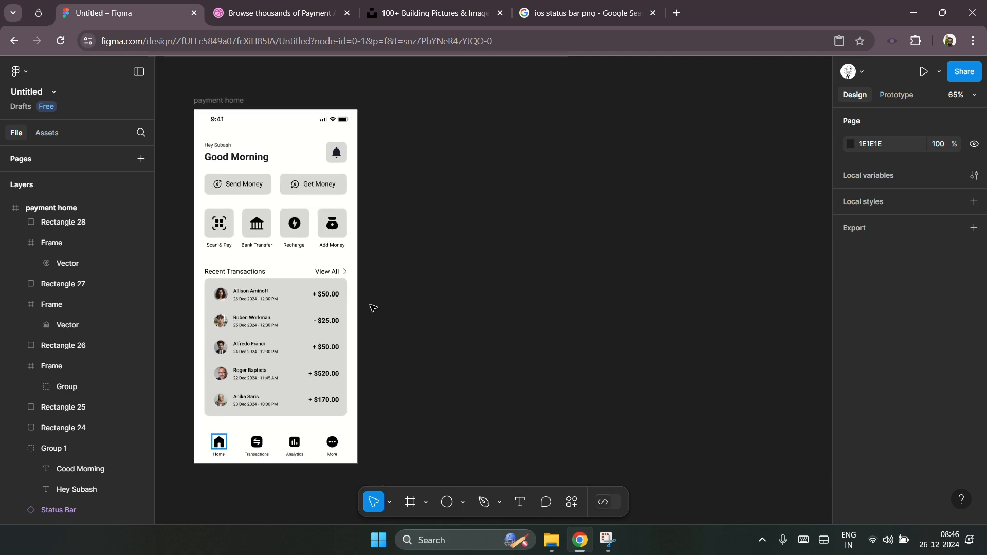
Step: Stretch the Recent Transactions background rectangle to the frame's top and full 390 width
{"action": "left_click", "coordinate": [289, 285]}
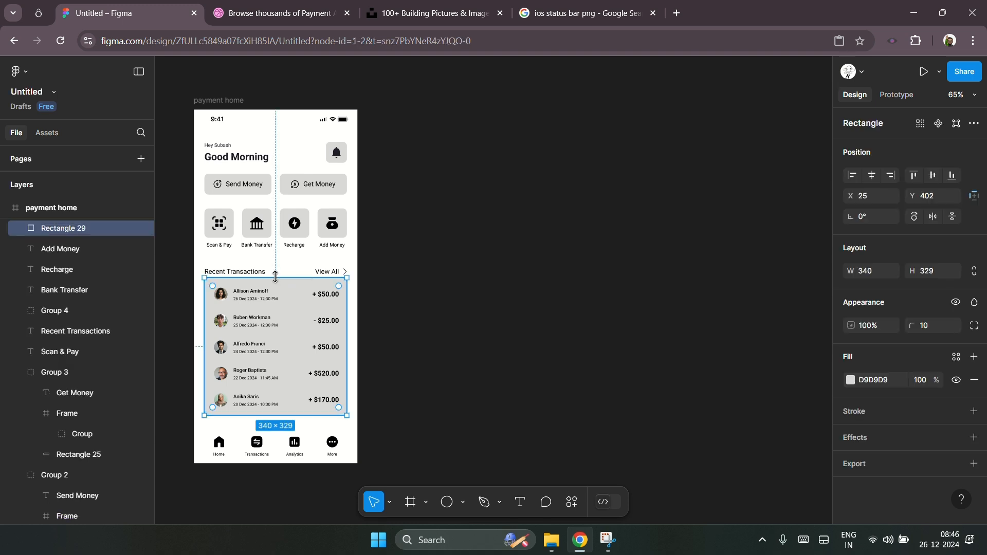
{"action": "left_click_drag", "start_coordinate": [275, 277], "coordinate": [249, 109]}
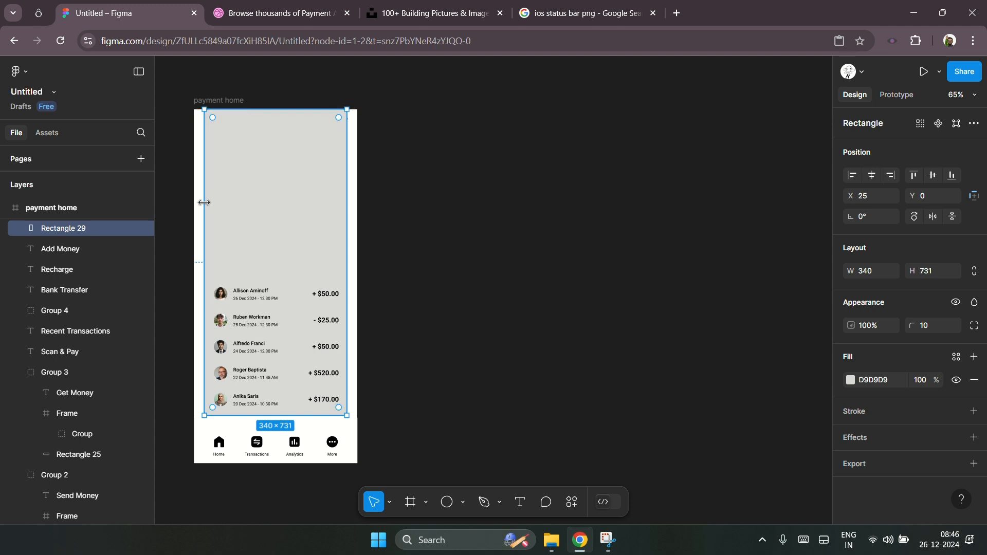
{"action": "left_click_drag", "start_coordinate": [204, 201], "coordinate": [194, 194]}
{"action": "left_click_drag", "start_coordinate": [349, 231], "coordinate": [357, 232]}
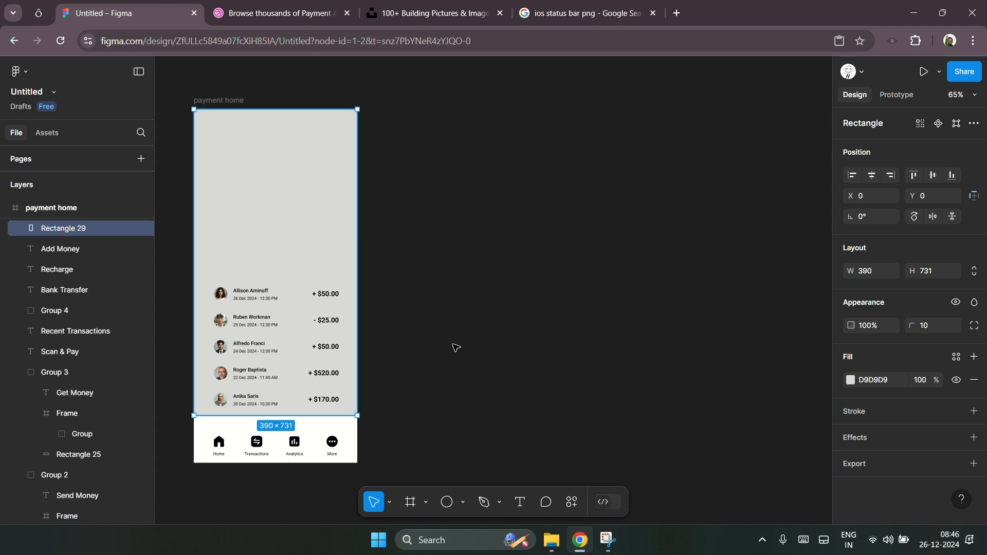
Step: Send the stretched rectangle behind all other layers and extend its height to 756
{"action": "key", "text": "bracketleft"}
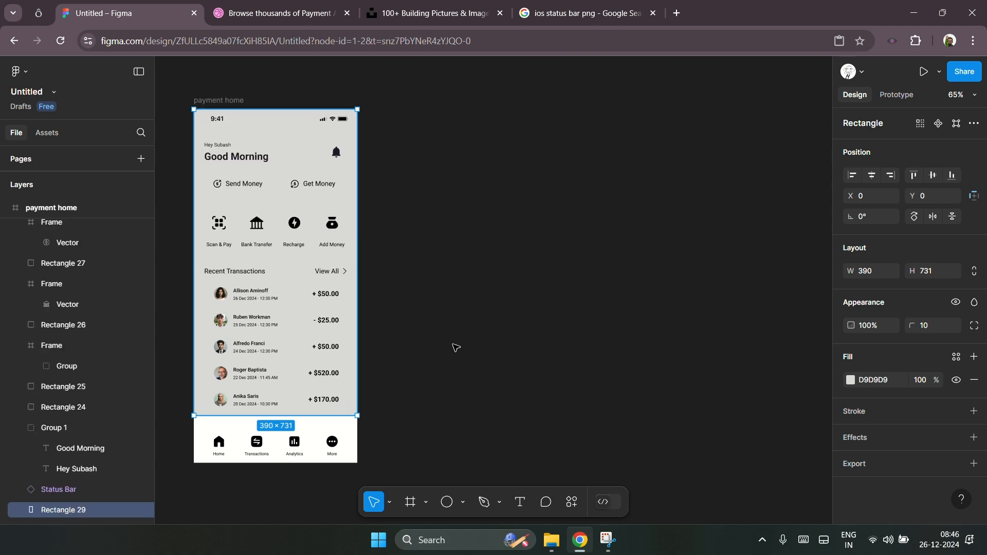
{"action": "left_click_drag", "start_coordinate": [292, 420], "coordinate": [292, 427]}
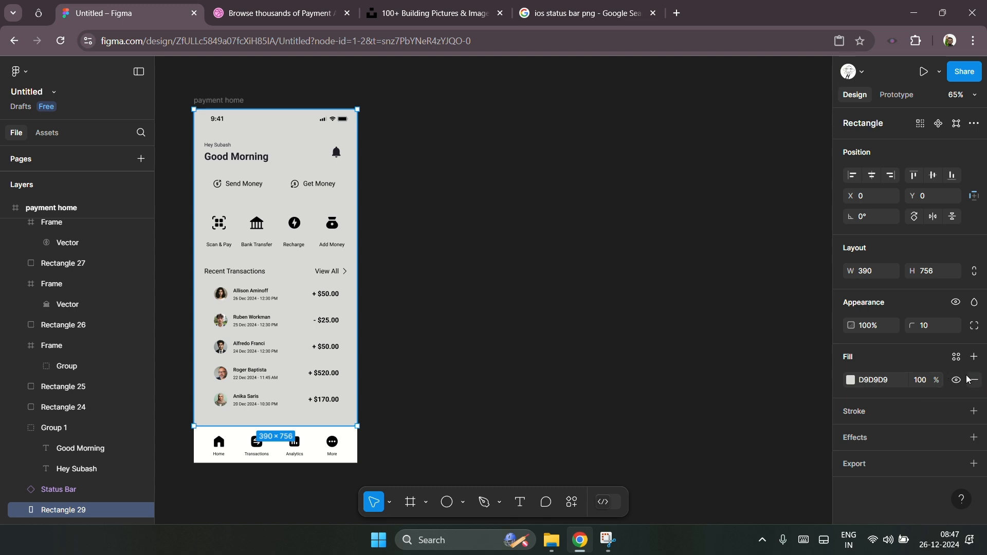
Step: Change the rectangle's fill to the dark navy colour 020215
{"action": "left_click", "coordinate": [848, 385]}
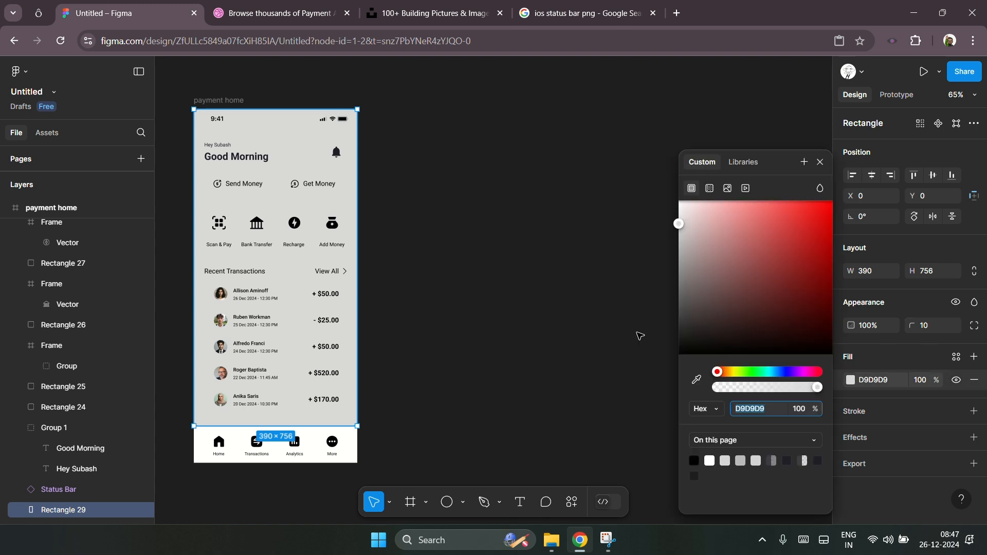
{"action": "left_click", "coordinate": [783, 372]}
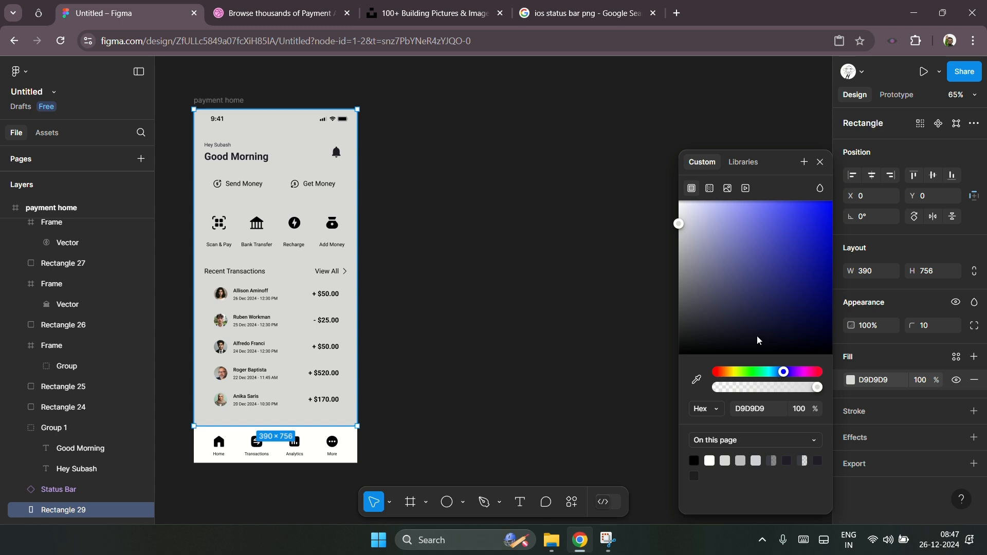
{"action": "left_click", "coordinate": [707, 333]}
{"action": "left_click_drag", "start_coordinate": [707, 344], "coordinate": [821, 352]}
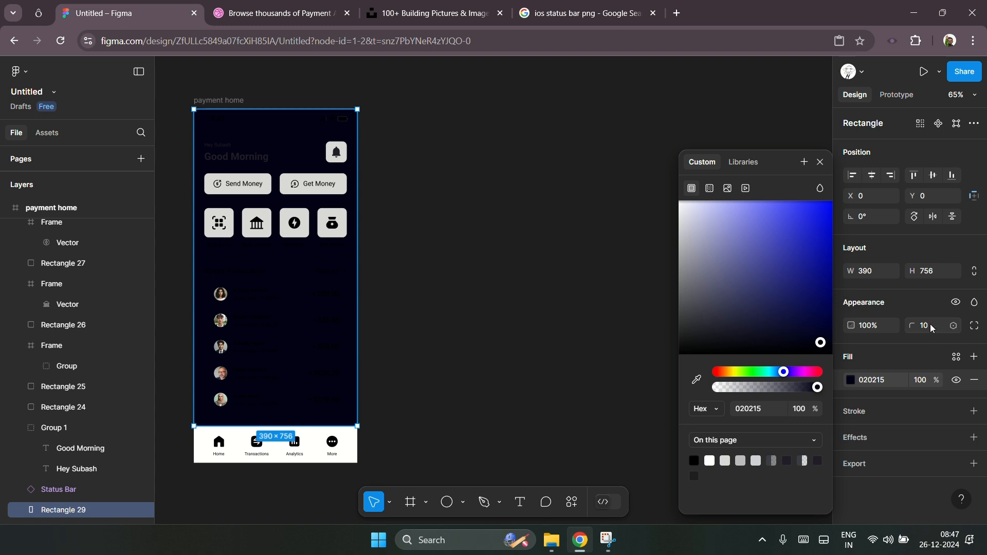
Step: Set the rectangle's individual corner radii to 0 at the top and 40 at the bottom
{"action": "left_click", "coordinate": [973, 326]}
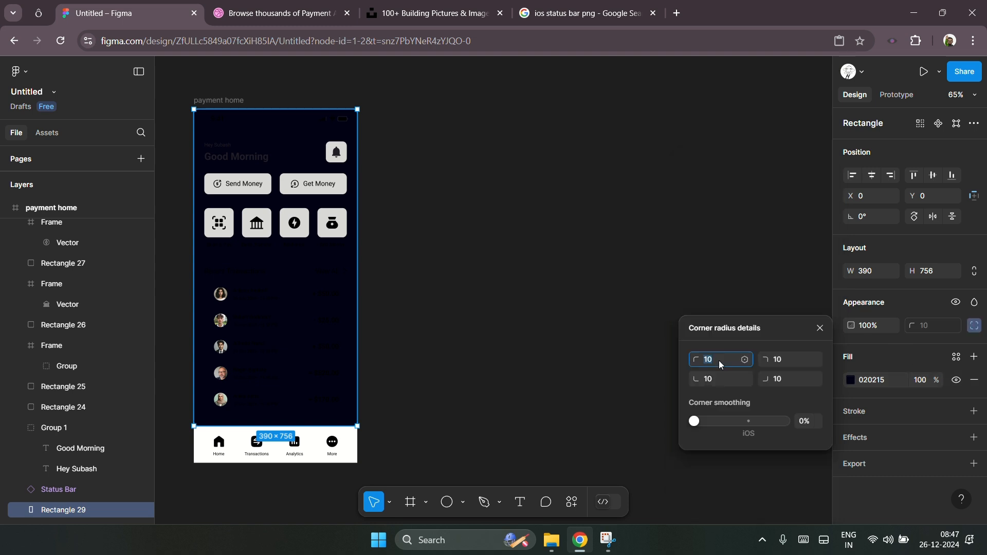
{"action": "type", "text": "0"}
{"action": "left_click", "coordinate": [785, 364]}
{"action": "type", "text": "0"}
{"action": "left_click", "coordinate": [712, 379]}
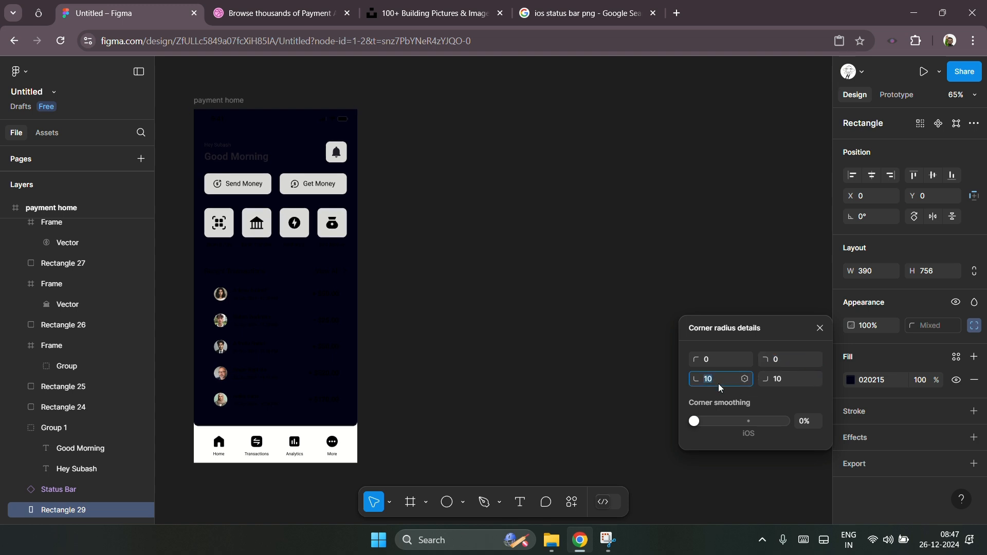
{"action": "type", "text": "30"}
{"action": "key", "text": "Return"}
{"action": "type", "text": "40"}
{"action": "left_click", "coordinate": [775, 379]}
{"action": "type", "text": "20"}
{"action": "key", "text": "Return"}
{"action": "type", "text": "40"}
{"action": "key", "text": "Return"}
{"action": "left_click", "coordinate": [450, 401]}
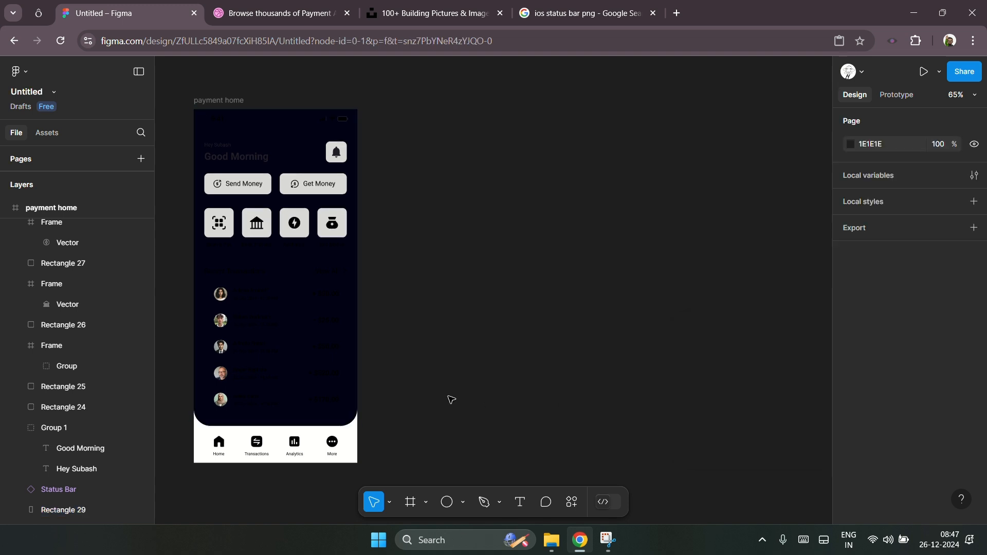
Step: Zoom around the bottom of the screen and select the dark background rectangle
{"action": "scroll", "coordinate": [205, 458], "scroll_direction": "up", "scroll_amount": 10}
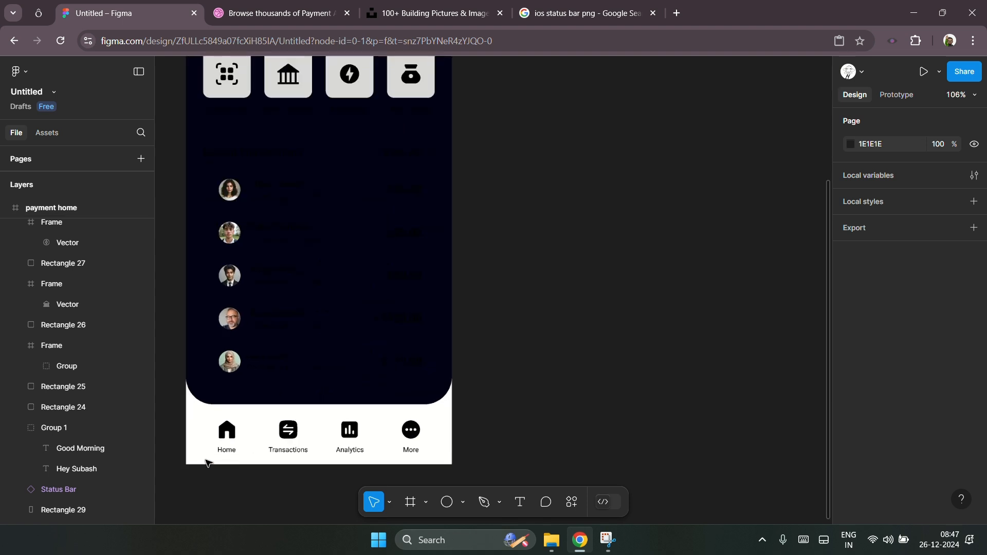
{"action": "scroll", "coordinate": [307, 438], "scroll_direction": "down", "scroll_amount": 9}
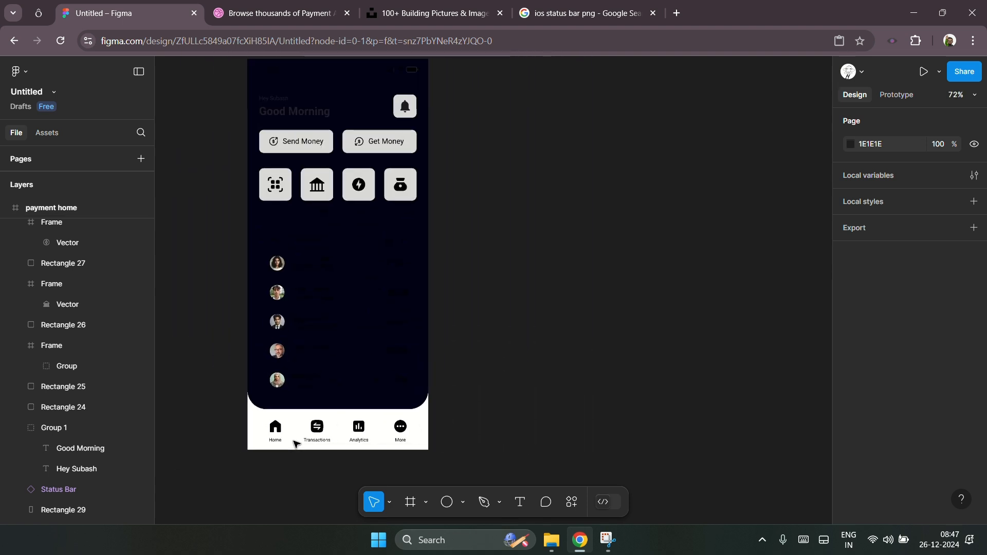
{"action": "scroll", "coordinate": [491, 452], "scroll_direction": "up", "scroll_amount": 1}
{"action": "scroll", "coordinate": [216, 448], "scroll_direction": "down", "scroll_amount": 1}
{"action": "left_click", "coordinate": [351, 418]}
{"action": "left_click", "coordinate": [350, 418]}
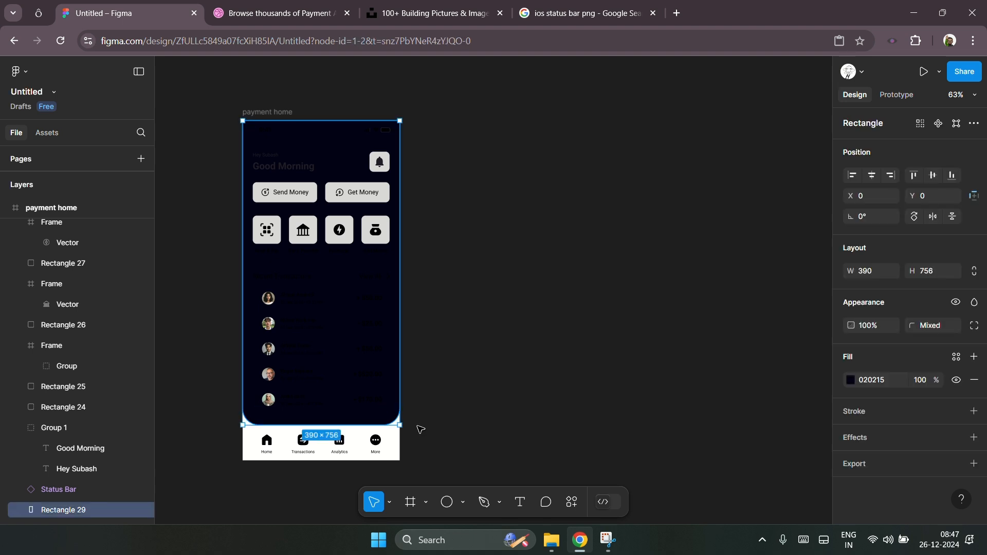
Step: Change the background rectangle's fill to the light colour F0F1FF
{"action": "left_click", "coordinate": [851, 381]}
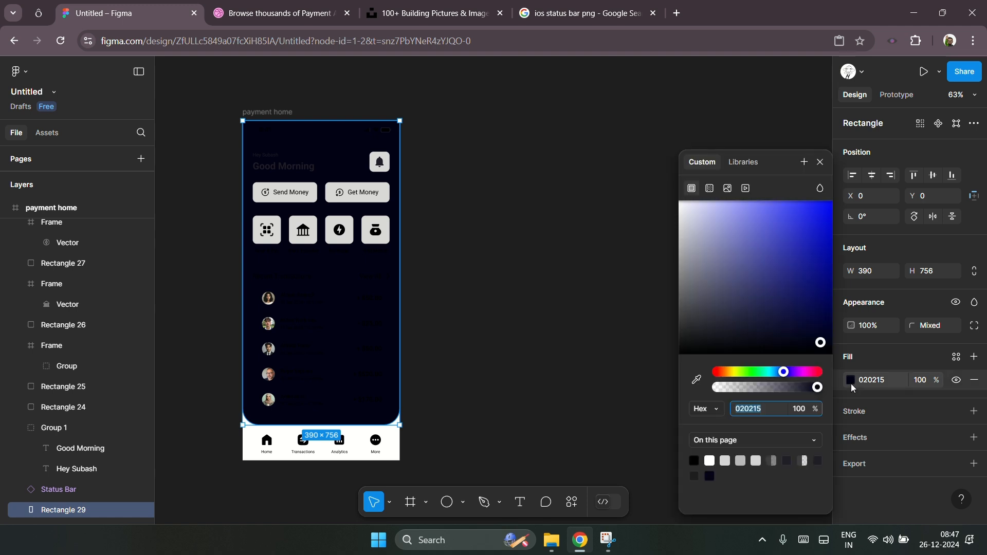
{"action": "left_click_drag", "start_coordinate": [691, 215], "coordinate": [687, 199]}
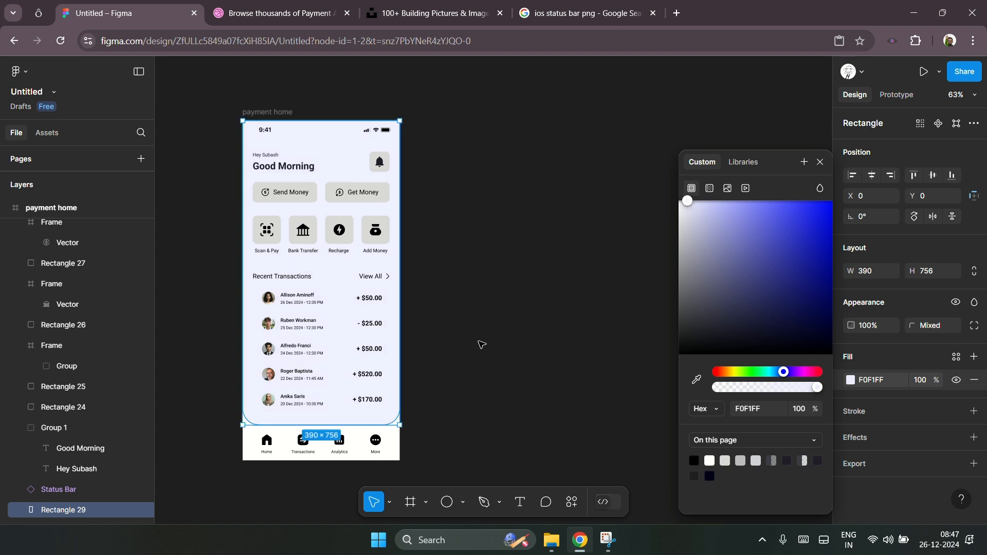
Step: Set the payment home frame's fill to the dark colour 040111
{"action": "left_click", "coordinate": [263, 113]}
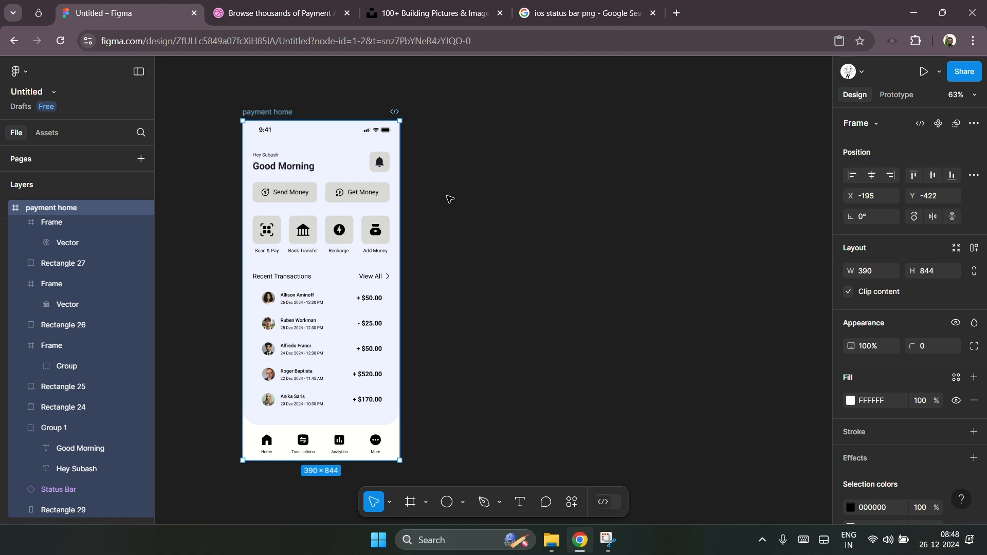
{"action": "scroll", "coordinate": [449, 221], "scroll_direction": "right", "scroll_amount": 1}
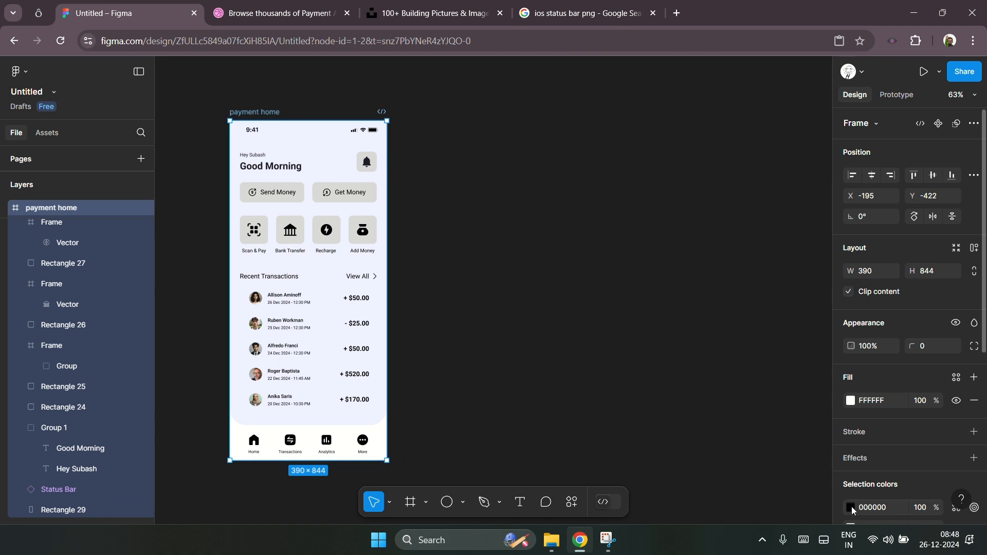
{"action": "scroll", "coordinate": [869, 442], "scroll_direction": "down", "scroll_amount": 3}
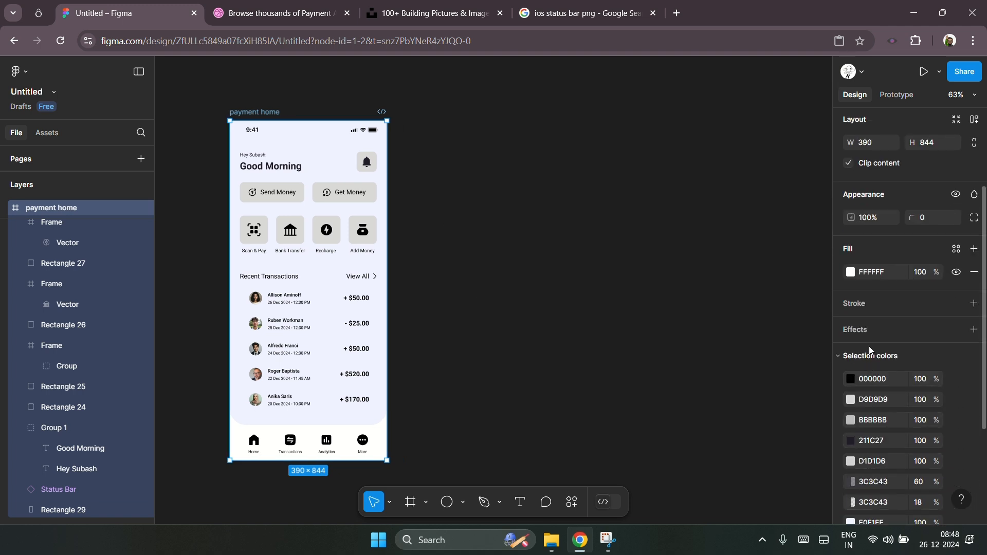
{"action": "left_click", "coordinate": [852, 273]}
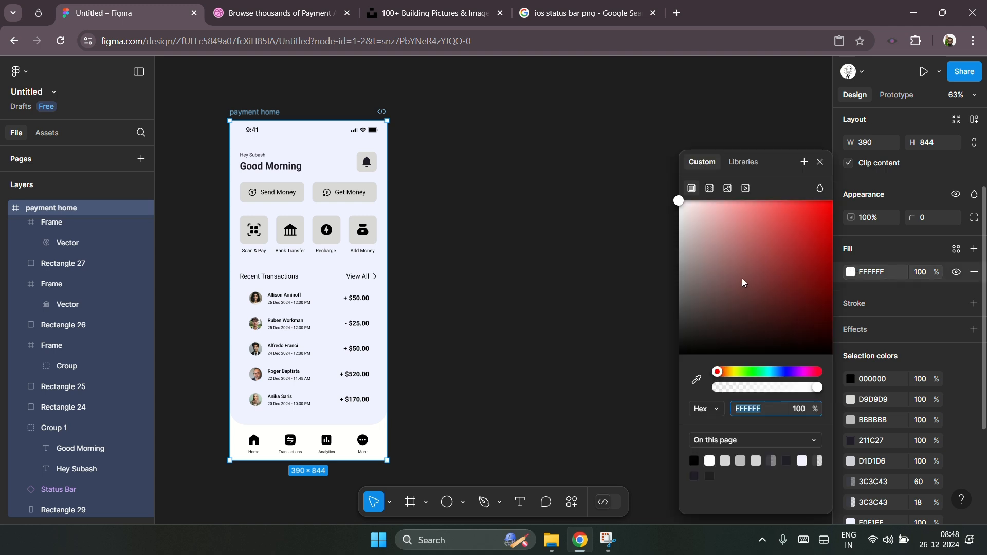
{"action": "left_click", "coordinate": [789, 372]}
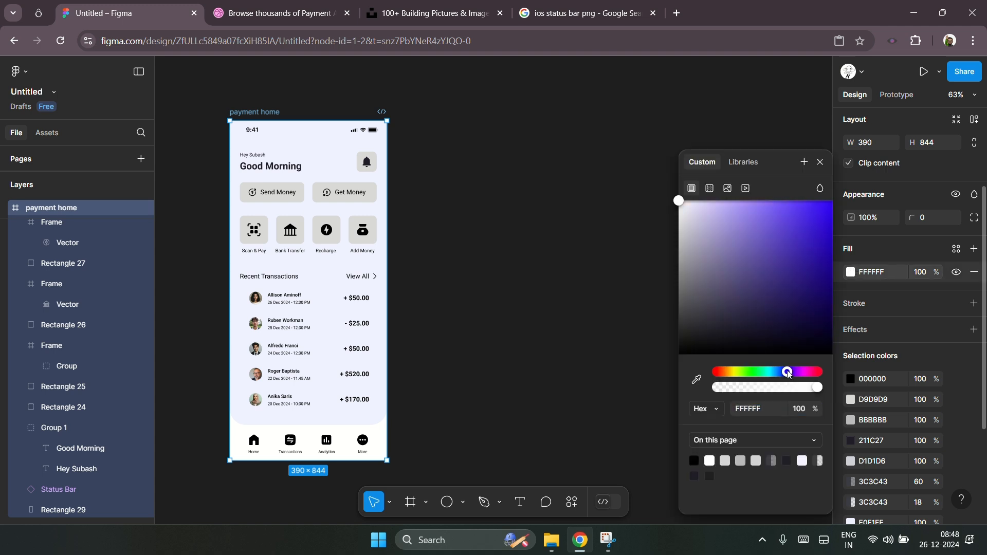
{"action": "left_click", "coordinate": [819, 335]}
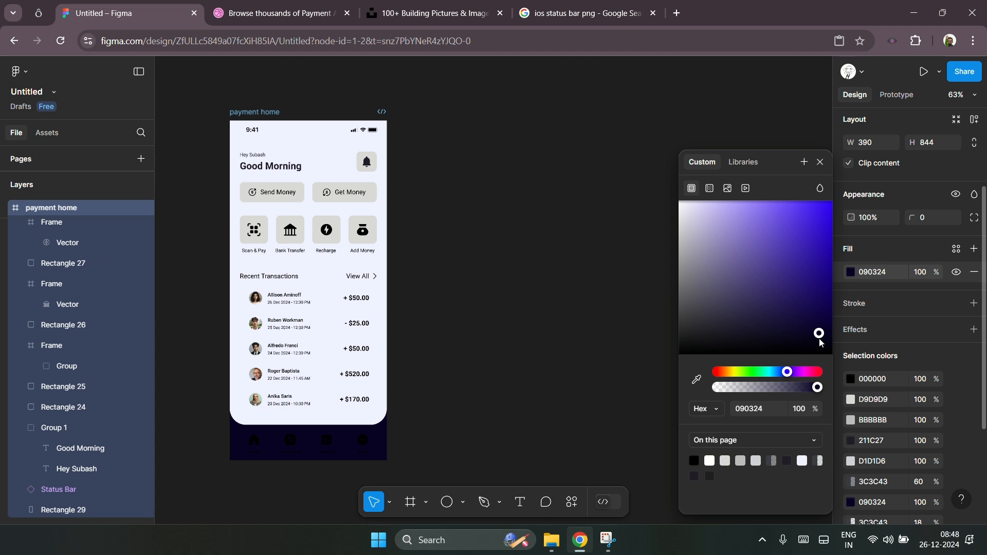
{"action": "left_click_drag", "start_coordinate": [820, 343], "coordinate": [826, 353]}
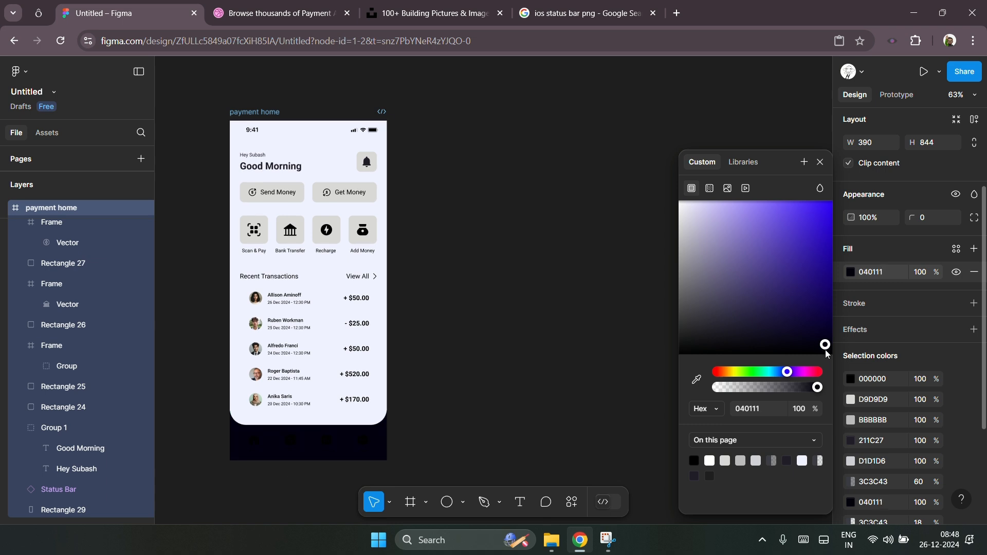
{"action": "left_click", "coordinate": [237, 484]}
Step: Recolour all bottom navigation icons and labels to white FFFFFF
{"action": "scroll", "coordinate": [236, 485], "scroll_direction": "up", "scroll_amount": 5}
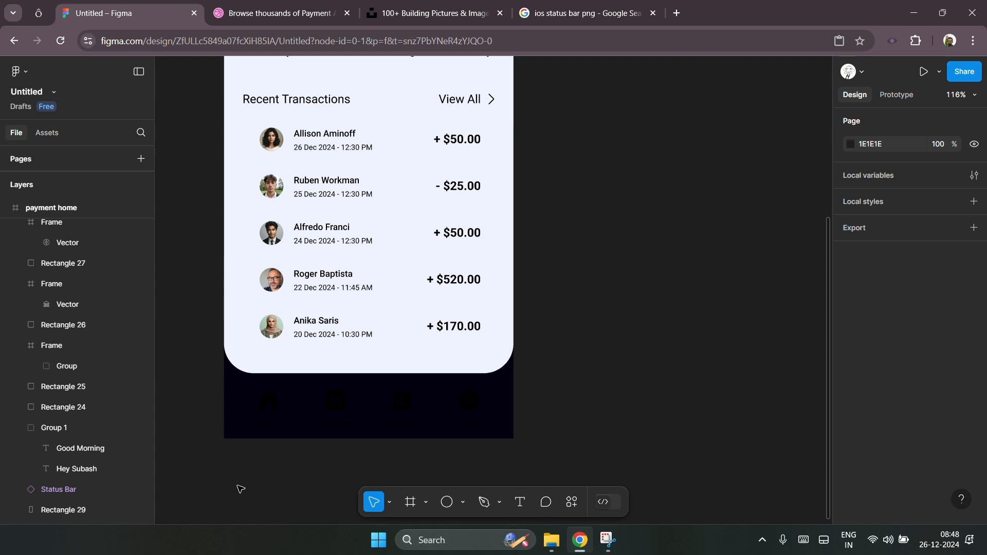
{"action": "left_click_drag", "start_coordinate": [250, 460], "coordinate": [548, 378]}
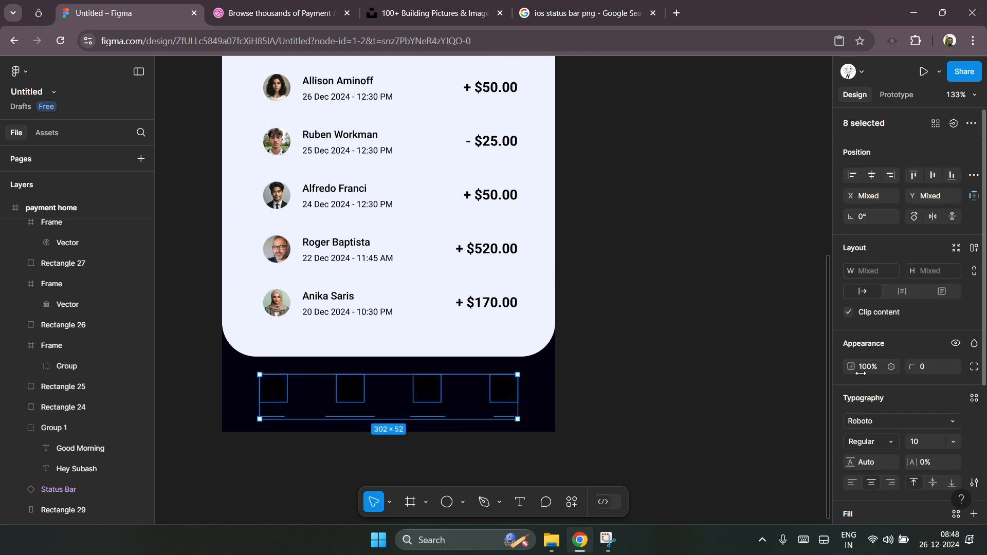
{"action": "scroll", "coordinate": [897, 370], "scroll_direction": "down", "scroll_amount": 4}
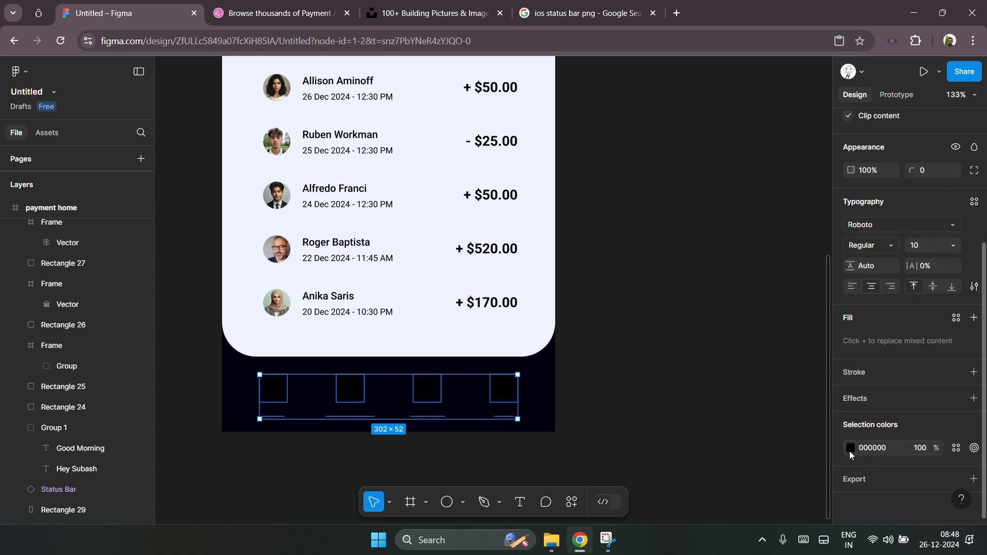
{"action": "left_click", "coordinate": [849, 448]}
{"action": "left_click_drag", "start_coordinate": [712, 229], "coordinate": [625, 156]}
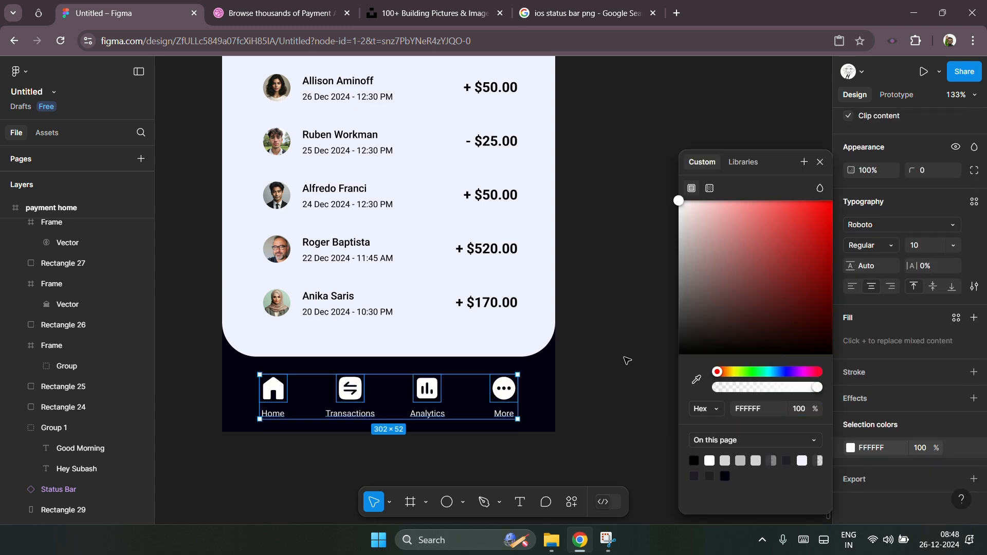
{"action": "left_click", "coordinate": [619, 373]}
Step: Set the Transactions, Analytics and More icons and labels to grey 696969
{"action": "left_click_drag", "start_coordinate": [412, 378], "coordinate": [556, 375]}
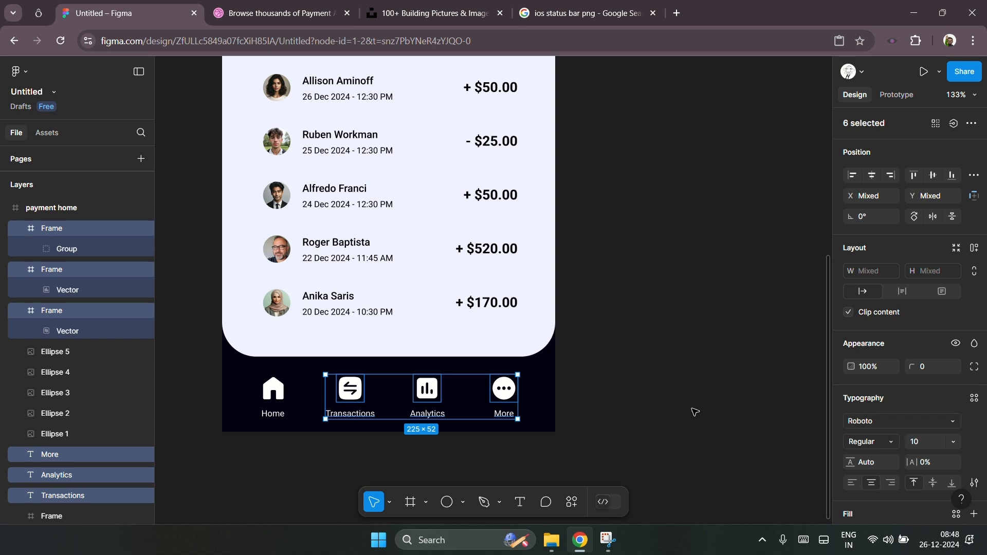
{"action": "scroll", "coordinate": [902, 408], "scroll_direction": "down", "scroll_amount": 4}
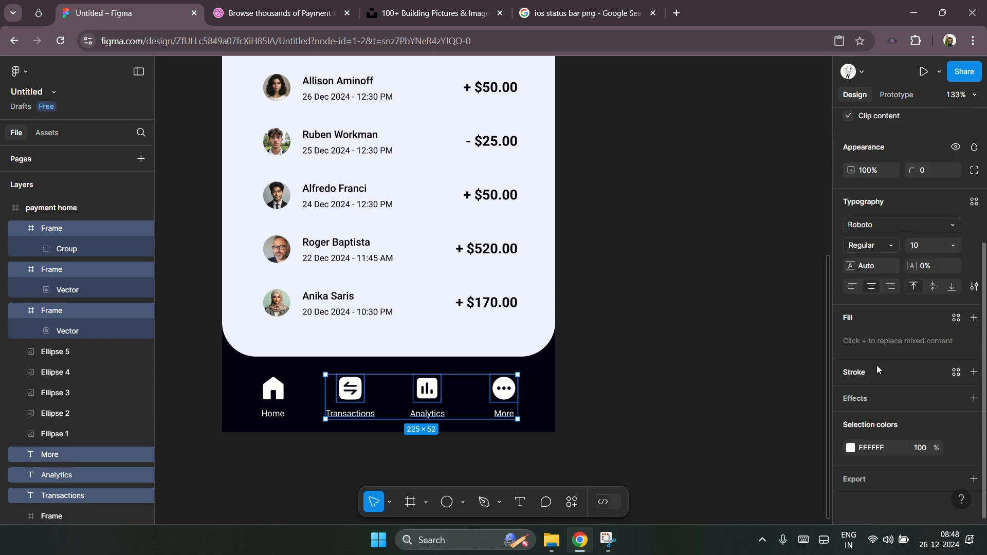
{"action": "left_click", "coordinate": [850, 448]}
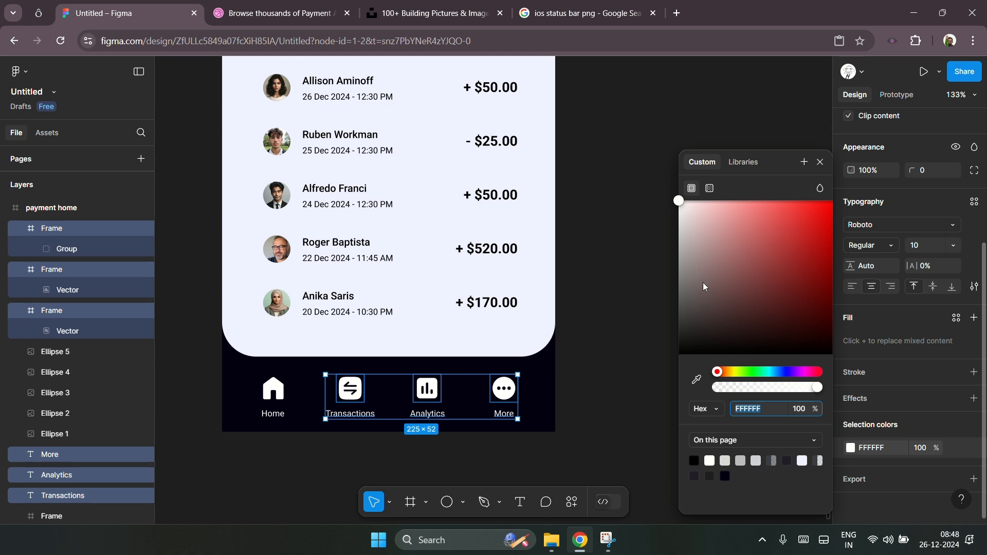
{"action": "left_click_drag", "start_coordinate": [690, 274], "coordinate": [639, 297]}
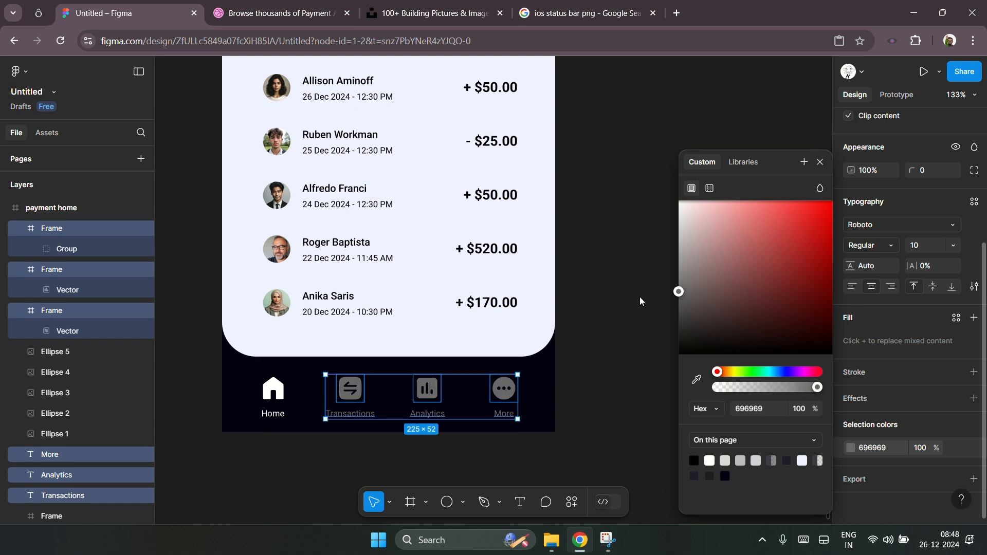
{"action": "left_click", "coordinate": [623, 396]}
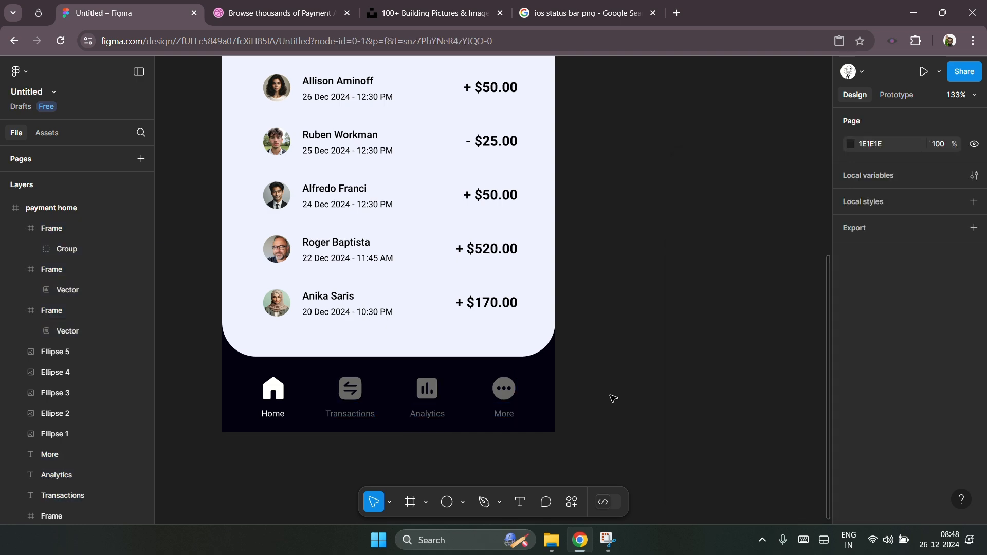
Step: Draw a 44 × 44 circle over the Home icon, send it behind the icon and nudge it into place
{"action": "scroll", "coordinate": [264, 458], "scroll_direction": "up", "scroll_amount": 5}
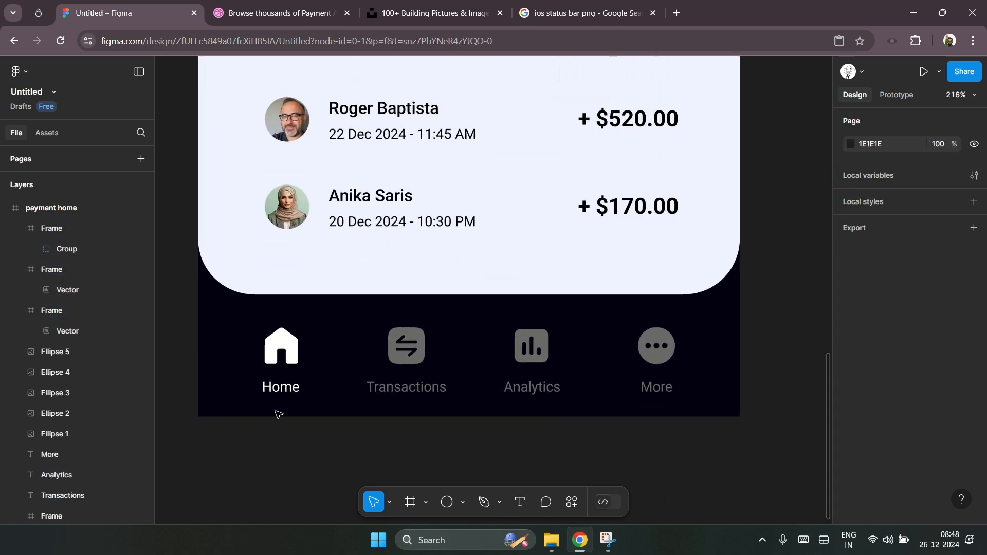
{"action": "scroll", "coordinate": [247, 413], "scroll_direction": "up", "scroll_amount": 2}
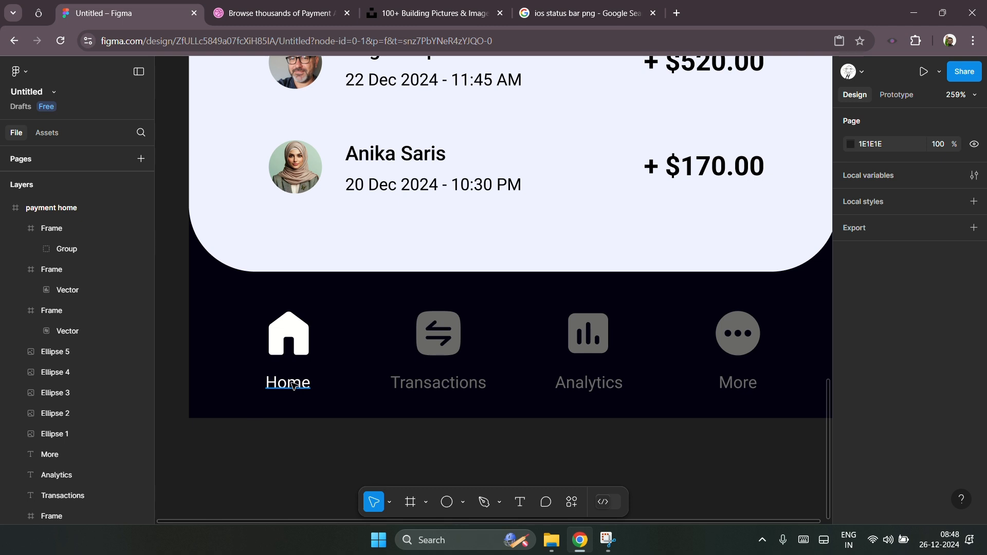
{"action": "left_click", "coordinate": [304, 343]}
{"action": "left_click", "coordinate": [345, 362]}
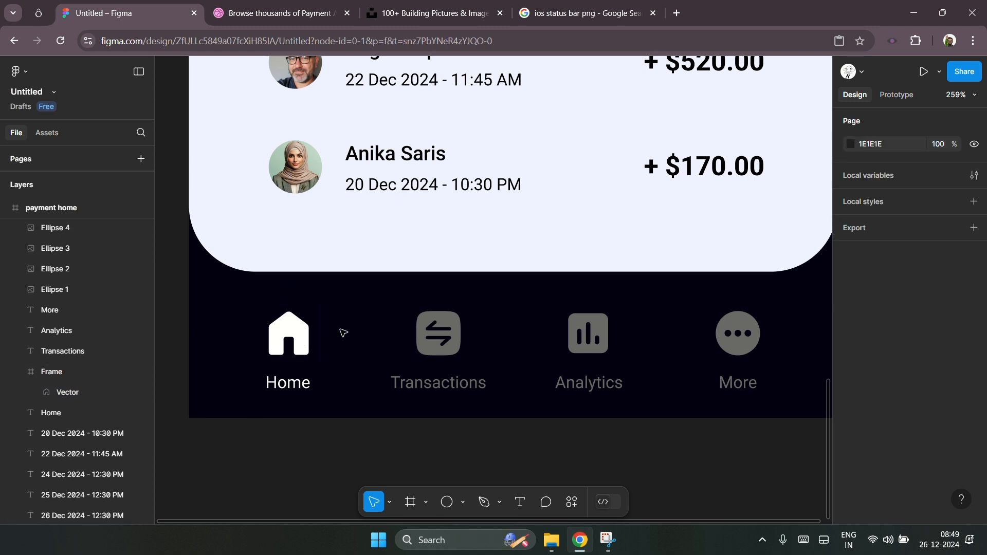
{"action": "left_click", "coordinate": [448, 502]}
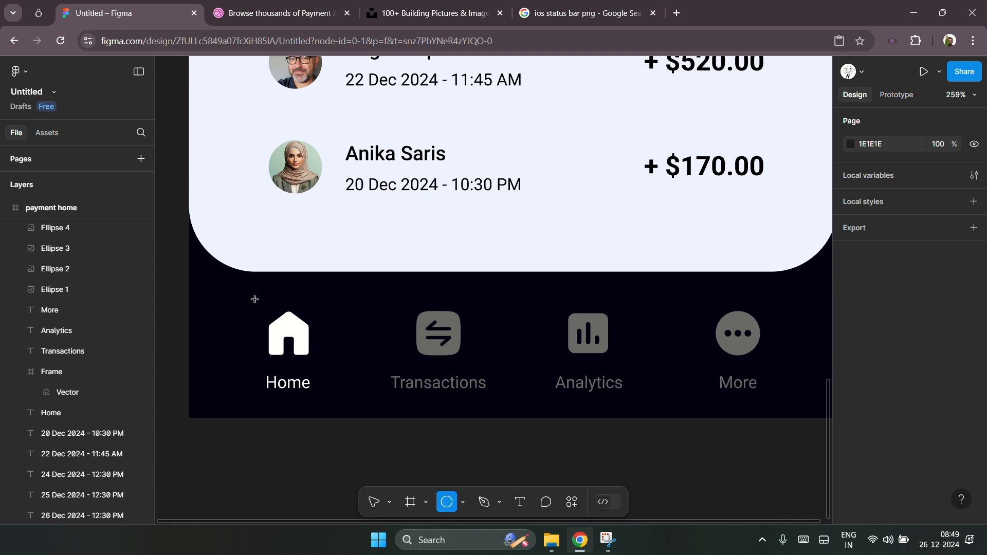
{"action": "left_click_drag", "start_coordinate": [245, 291], "coordinate": [327, 344]}
{"action": "key", "text": "ctrl+shift+bracketleft"}
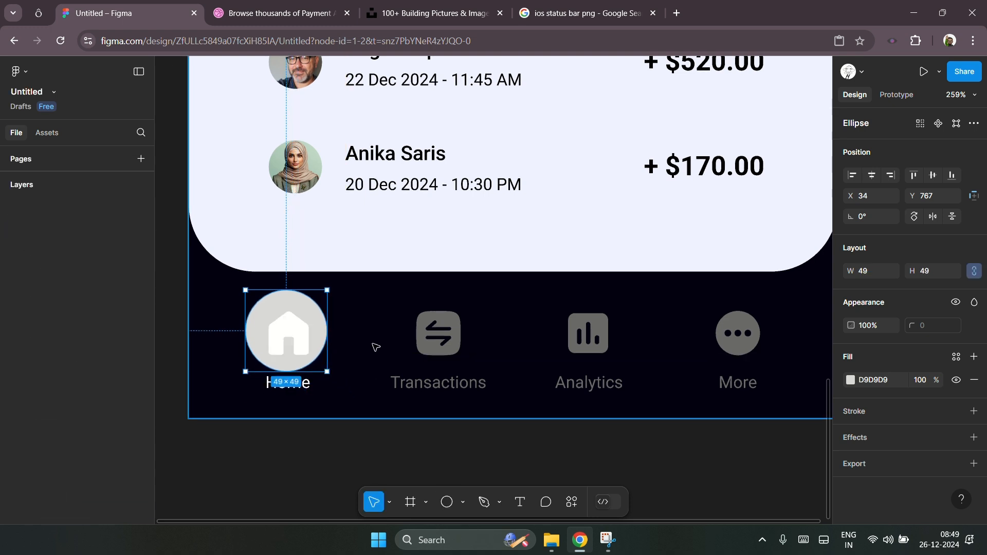
{"action": "left_click_drag", "start_coordinate": [245, 290], "coordinate": [254, 298]}
{"action": "key", "text": "Left"}
{"action": "key", "text": "Up"}
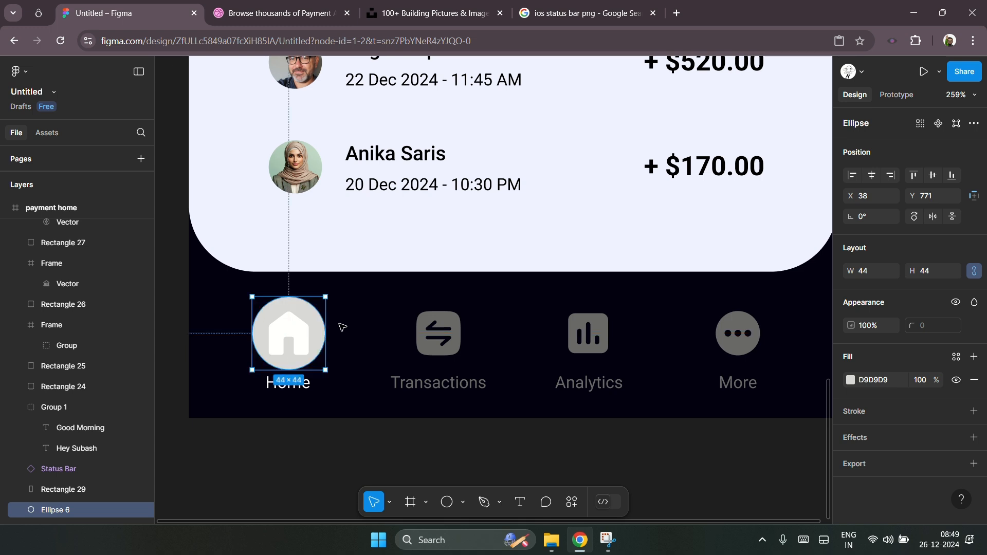
{"action": "key", "text": "Down"}
{"action": "key", "text": "Up"}
Step: Fill the circle behind the Home icon with the blue colour 3711DA
{"action": "left_click", "coordinate": [850, 380]}
{"action": "left_click", "coordinate": [696, 380]}
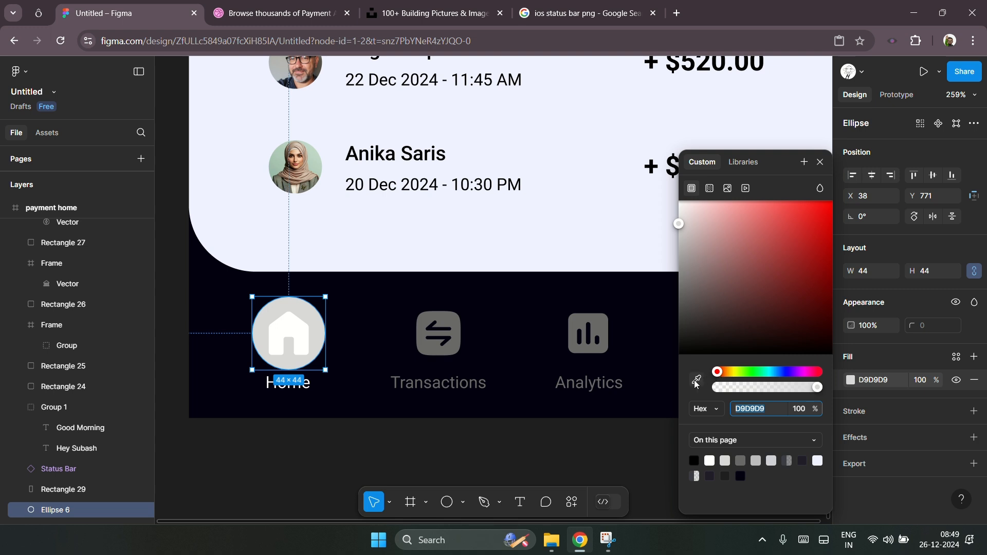
{"action": "left_click", "coordinate": [393, 360]}
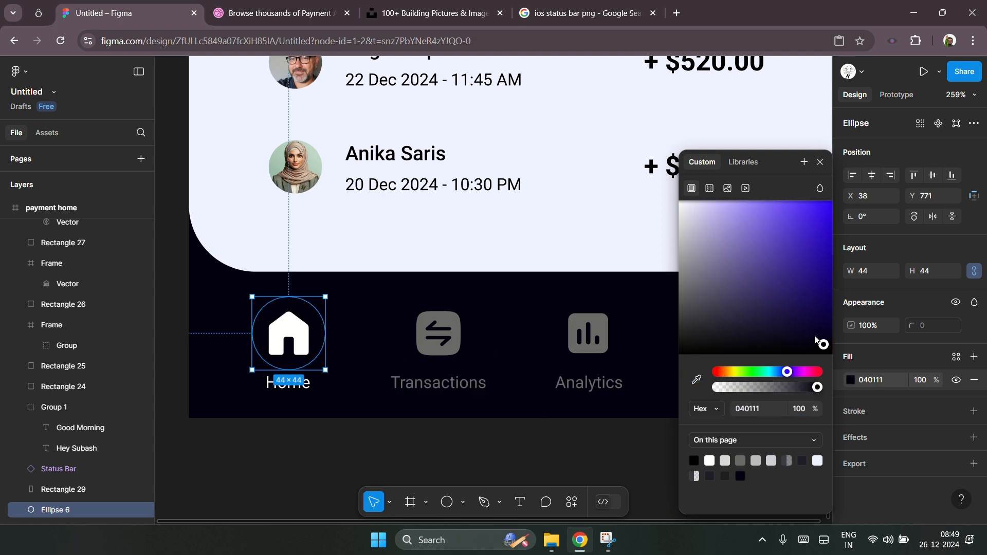
{"action": "left_click_drag", "start_coordinate": [818, 345], "coordinate": [786, 345]}
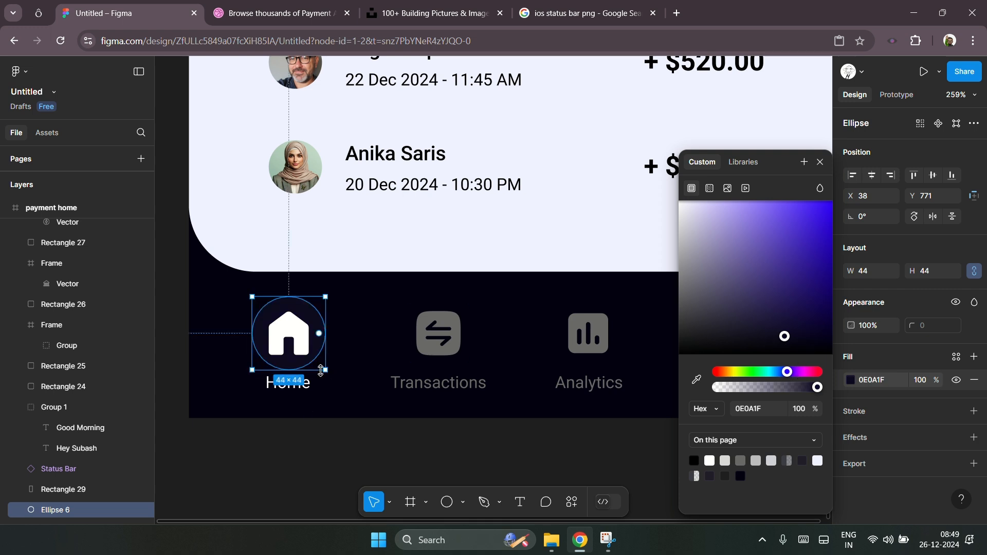
{"action": "scroll", "coordinate": [264, 443], "scroll_direction": "down", "scroll_amount": 3}
{"action": "scroll", "coordinate": [263, 442], "scroll_direction": "down", "scroll_amount": 5}
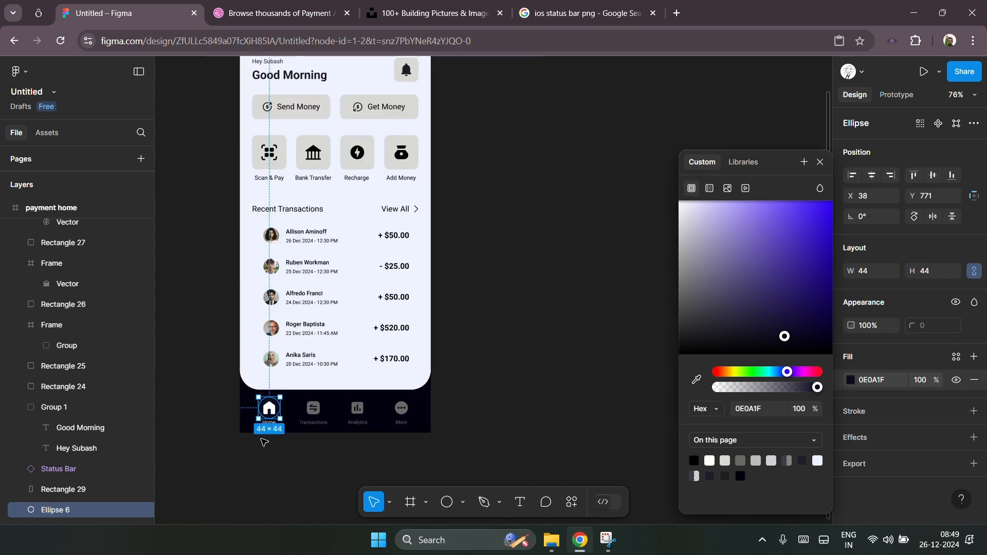
{"action": "left_click_drag", "start_coordinate": [807, 310], "coordinate": [822, 233]}
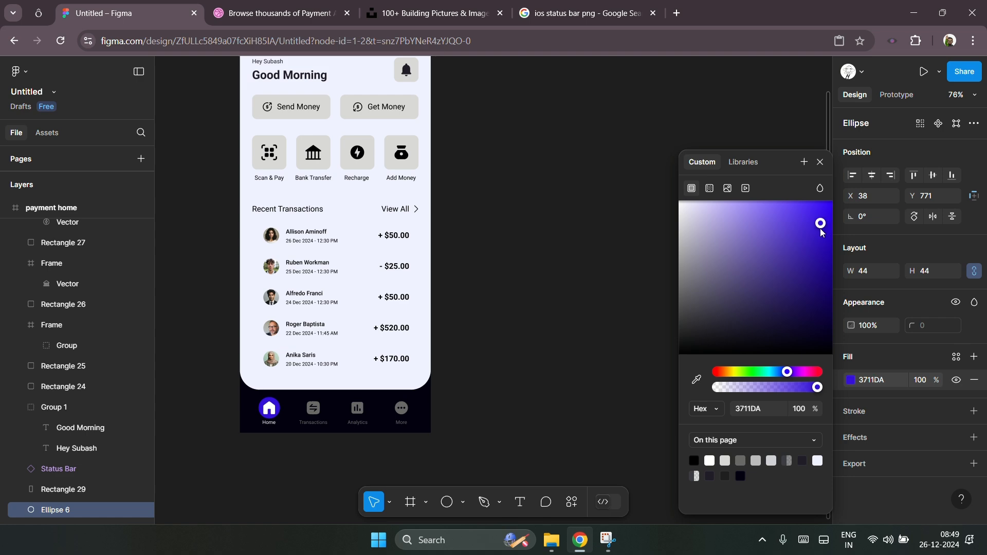
{"action": "left_click", "coordinate": [265, 450]}
Step: Enlarge the blue circle to 48 × 48 and centre it on the Home icon
{"action": "scroll", "coordinate": [258, 448], "scroll_direction": "up", "scroll_amount": 10}
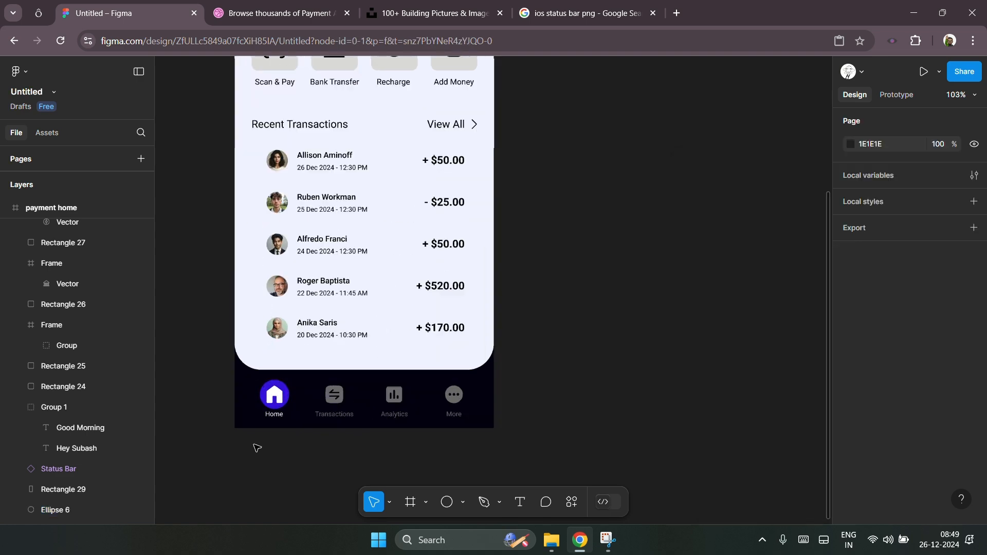
{"action": "scroll", "coordinate": [224, 379], "scroll_direction": "up", "scroll_amount": 3}
{"action": "left_click", "coordinate": [370, 291]}
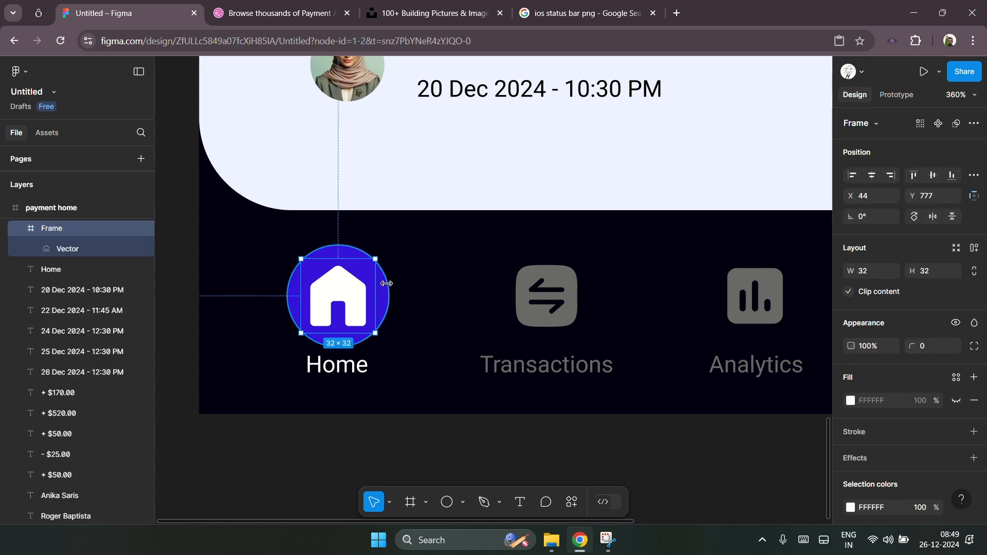
{"action": "left_click", "coordinate": [385, 283]}
{"action": "left_click_drag", "start_coordinate": [391, 352], "coordinate": [394, 353]}
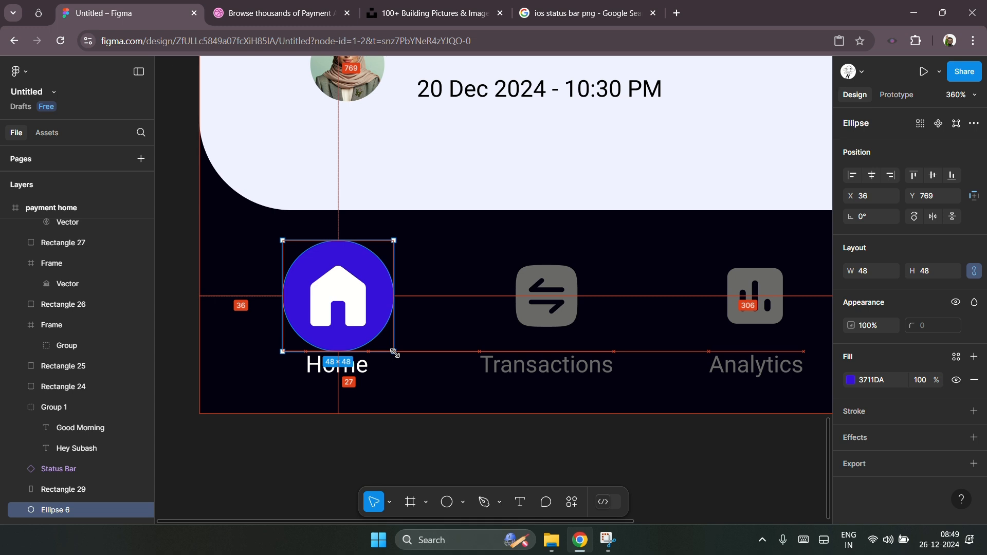
{"action": "key", "text": "Right"}
{"action": "key", "text": "Left"}
Step: Select the four navigation labels and nudge them down 3 px
{"action": "scroll", "coordinate": [260, 369], "scroll_direction": "down", "scroll_amount": 5, "text": "ctrl"}
{"action": "left_click", "coordinate": [355, 406]}
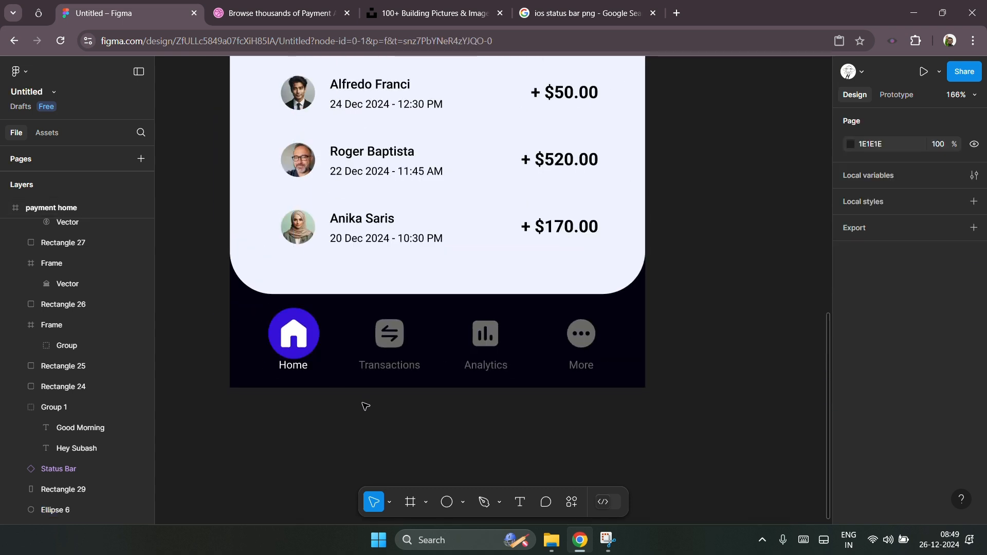
{"action": "left_click", "coordinate": [298, 366]}
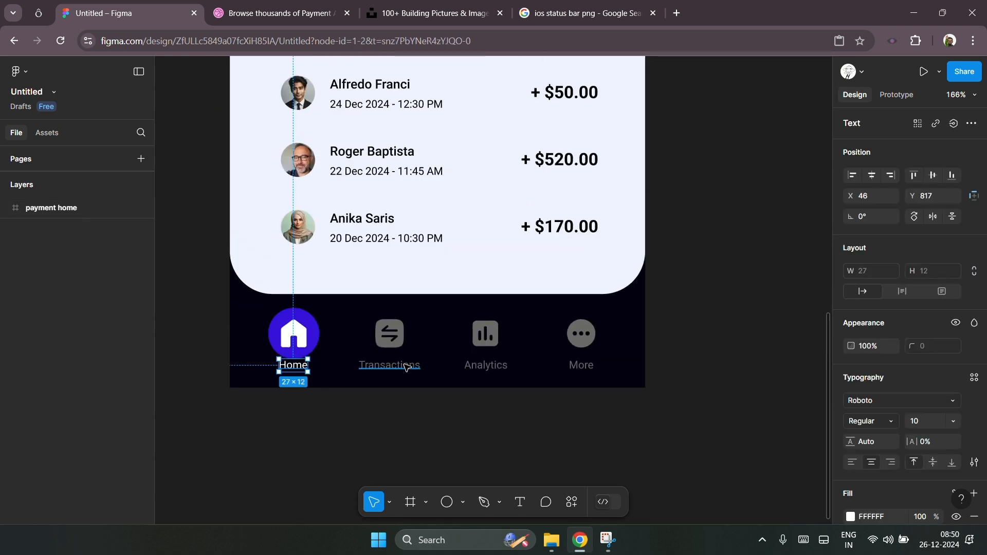
{"action": "left_click", "coordinate": [389, 366], "text": "shift"}
{"action": "left_click", "coordinate": [501, 366], "text": "shift"}
{"action": "left_click", "coordinate": [581, 366], "text": "shift"}
{"action": "key", "text": "Down"}
{"action": "key", "text": "Down"}
{"action": "key", "text": "Down"}
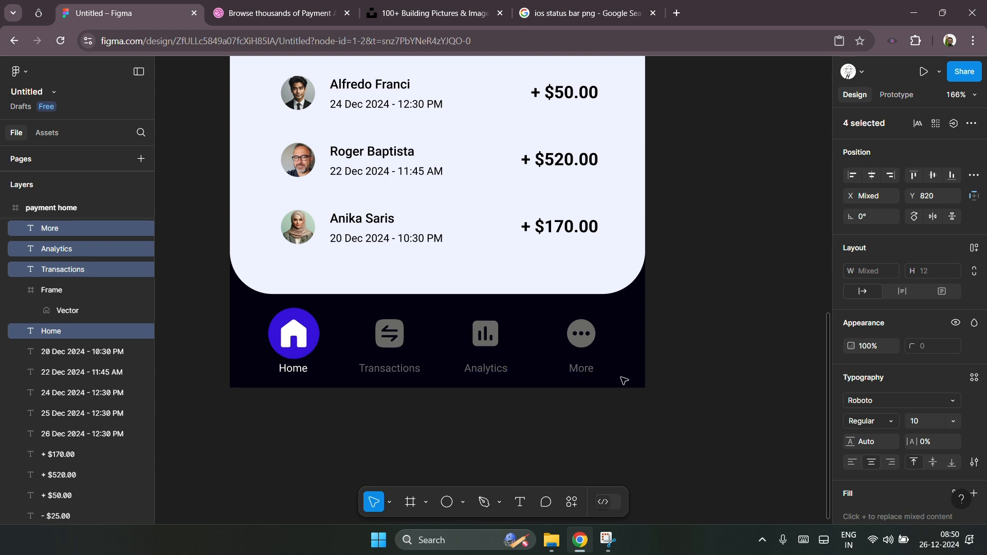
{"action": "left_click", "coordinate": [276, 408]}
{"action": "left_click_drag", "start_coordinate": [269, 404], "coordinate": [621, 316]}
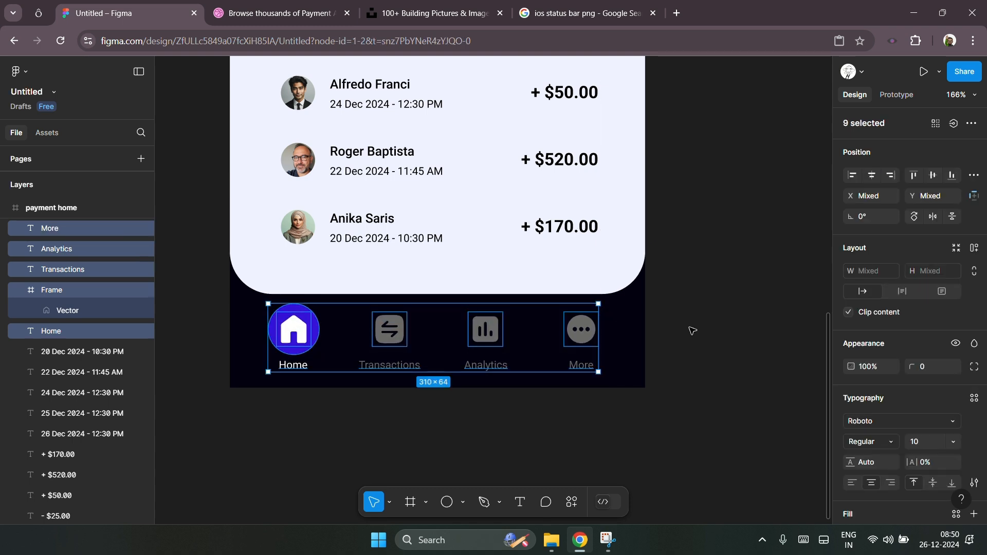
{"action": "left_click", "coordinate": [689, 345]}
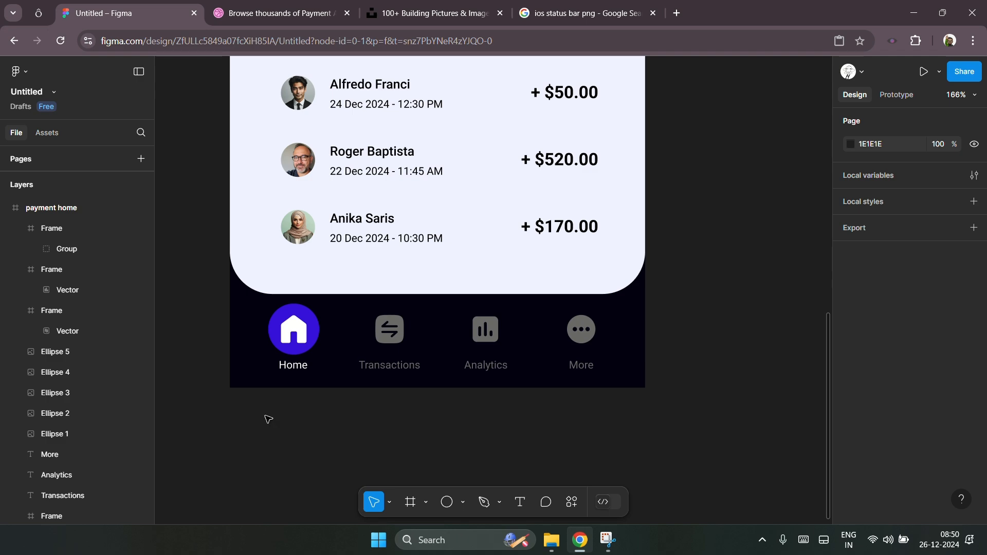
{"action": "scroll", "coordinate": [277, 419], "scroll_direction": "down", "scroll_amount": 5}
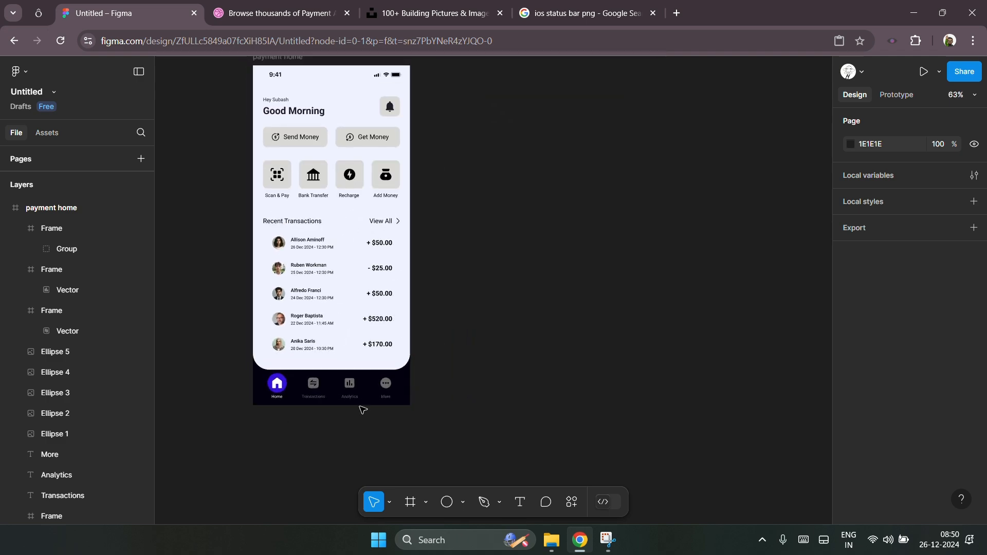
{"action": "scroll", "coordinate": [291, 411], "scroll_direction": "up", "scroll_amount": 4}
{"action": "scroll", "coordinate": [374, 450], "scroll_direction": "down", "scroll_amount": 3}
{"action": "scroll", "coordinate": [566, 412], "scroll_direction": "up", "scroll_amount": 2}
{"action": "scroll", "coordinate": [276, 339], "scroll_direction": "down", "scroll_amount": 2}
{"action": "scroll", "coordinate": [308, 401], "scroll_direction": "up", "scroll_amount": 8}
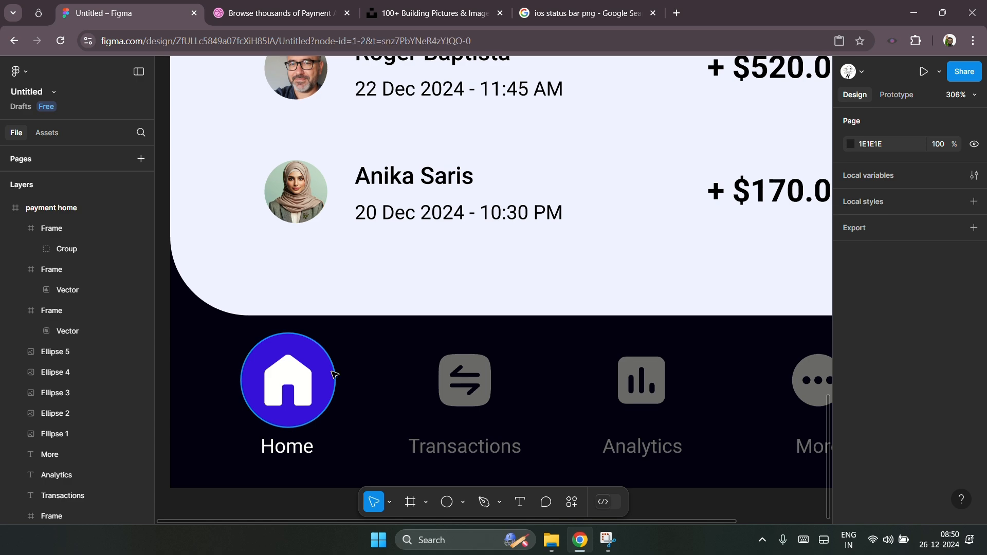
Step: Copy the blue Home circle's 3711DA fill and apply it as the colour of the View All link
{"action": "left_click", "coordinate": [334, 380]}
{"action": "left_click", "coordinate": [877, 380]}
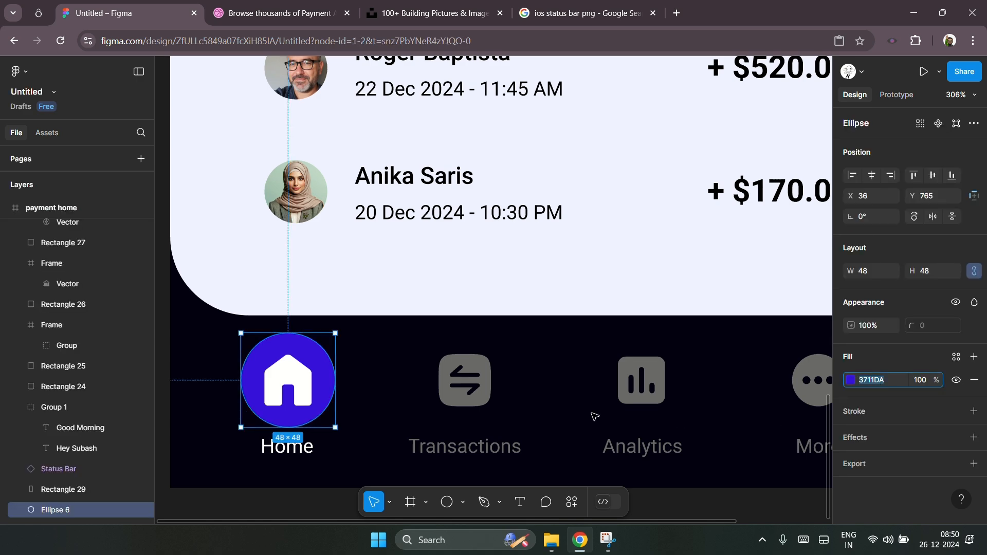
{"action": "left_click", "coordinate": [530, 341]}
{"action": "scroll", "coordinate": [308, 411], "scroll_direction": "down", "scroll_amount": 5}
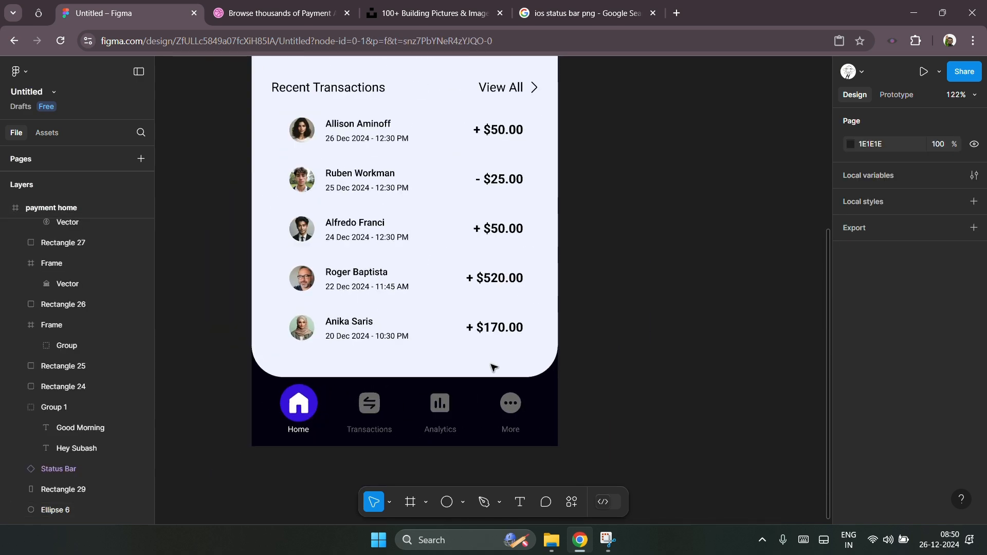
{"action": "scroll", "coordinate": [638, 303], "scroll_direction": "up", "scroll_amount": 3}
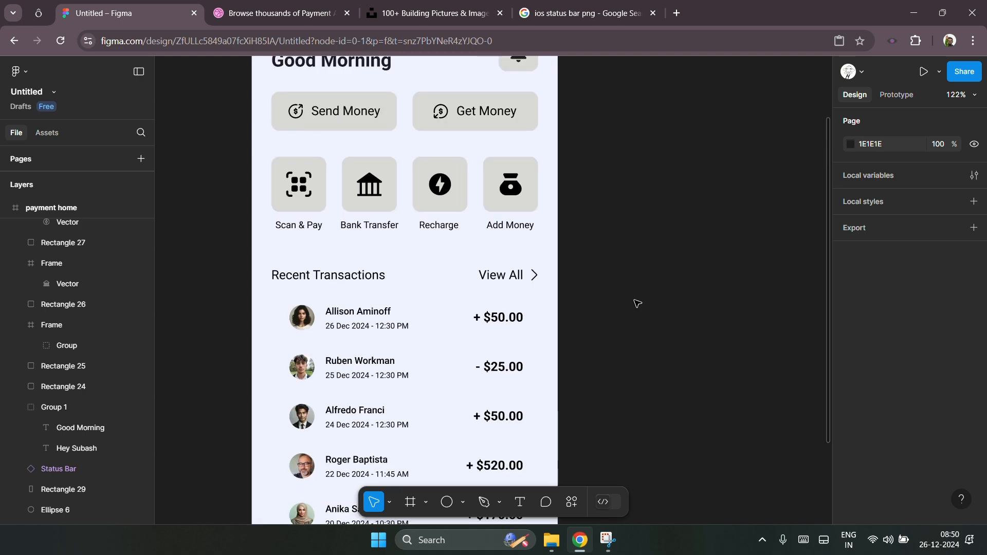
{"action": "scroll", "coordinate": [637, 304], "scroll_direction": "up", "scroll_amount": 3}
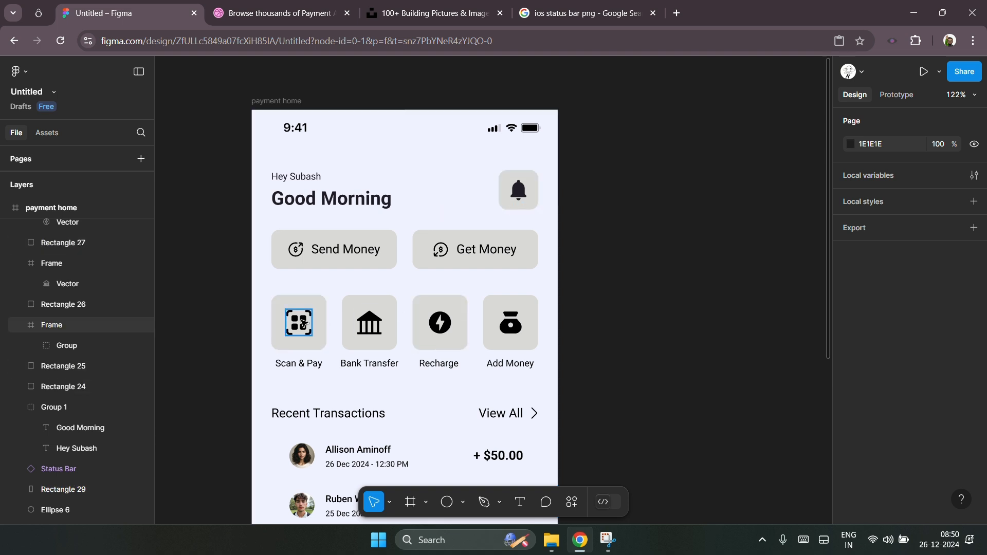
{"action": "scroll", "coordinate": [304, 323], "scroll_direction": "down", "scroll_amount": 3}
{"action": "left_click", "coordinate": [504, 252]}
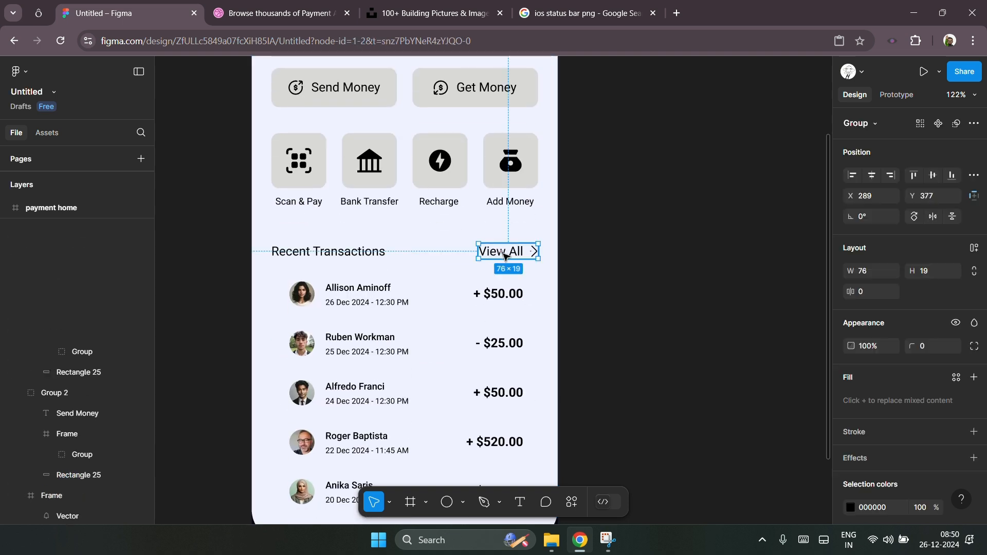
{"action": "scroll", "coordinate": [889, 457], "scroll_direction": "down", "scroll_amount": 2}
{"action": "left_click", "coordinate": [874, 448]}
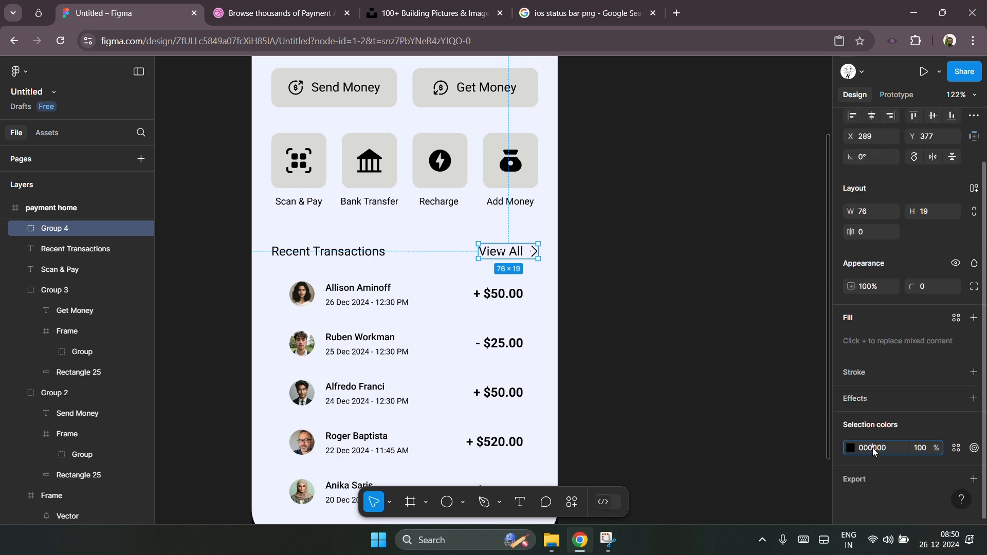
{"action": "key", "text": "Return"}
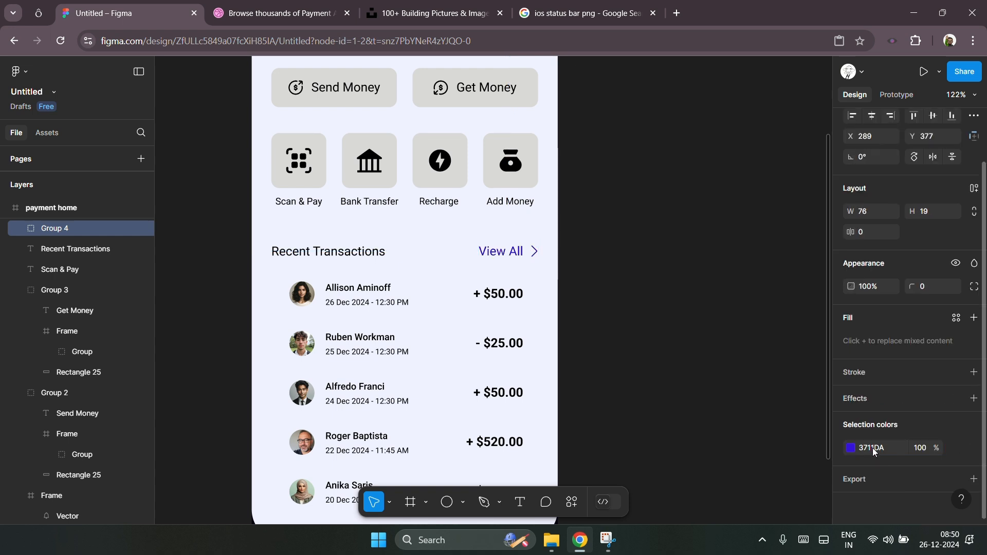
{"action": "left_click", "coordinate": [612, 271]}
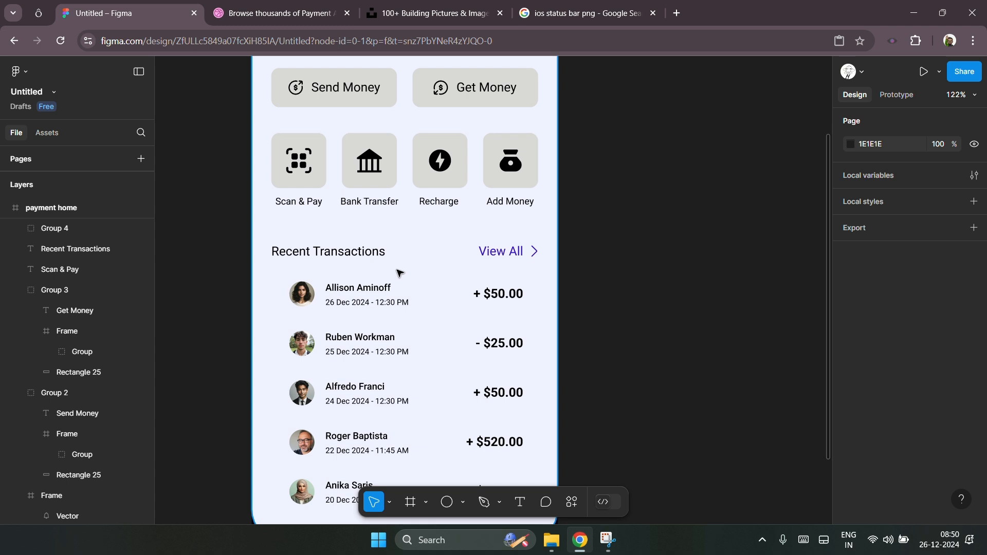
Step: Select the transaction avatars, names and dates and shift them left toward the card's edge
{"action": "scroll", "coordinate": [471, 256], "scroll_direction": "down", "scroll_amount": 3}
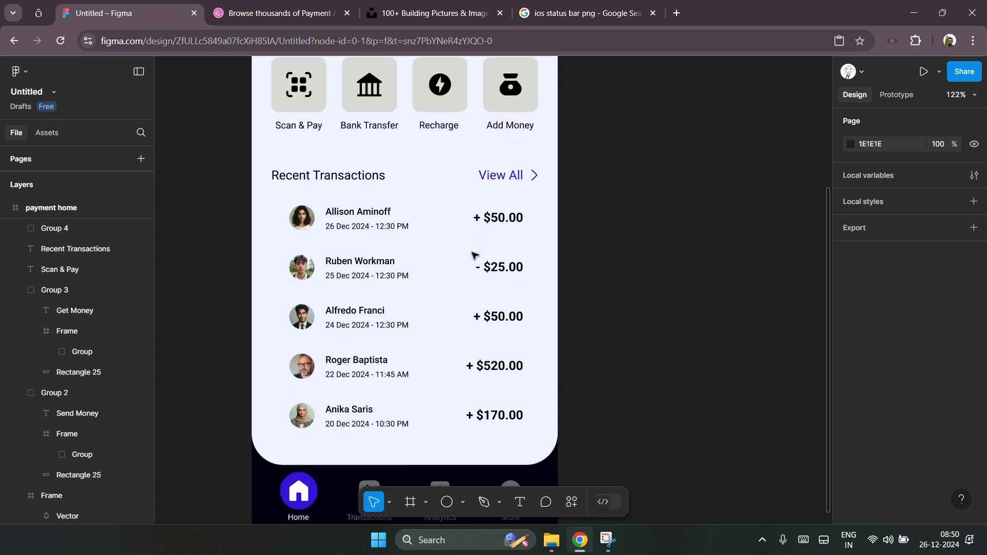
{"action": "scroll", "coordinate": [277, 220], "scroll_direction": "up", "scroll_amount": 1}
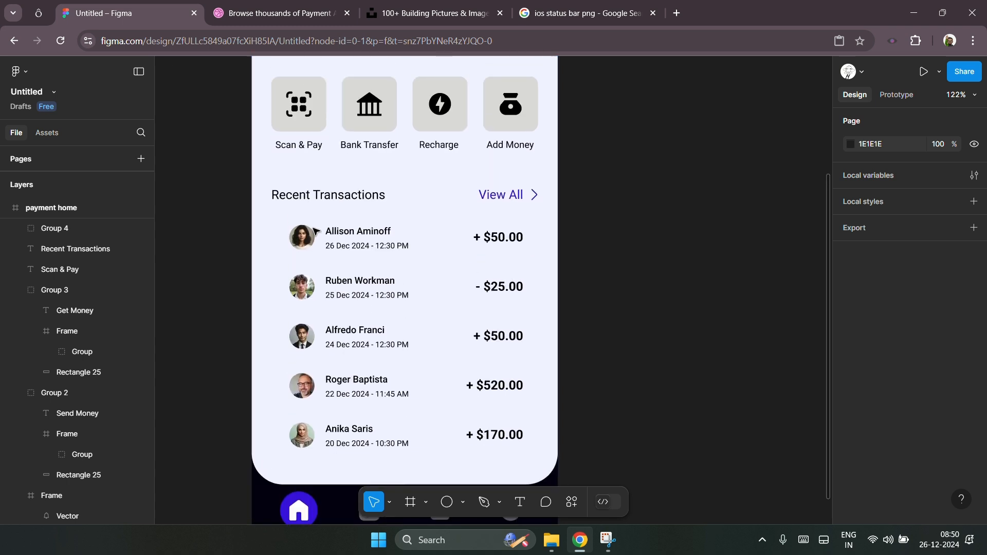
{"action": "left_click_drag", "start_coordinate": [230, 218], "coordinate": [434, 426]}
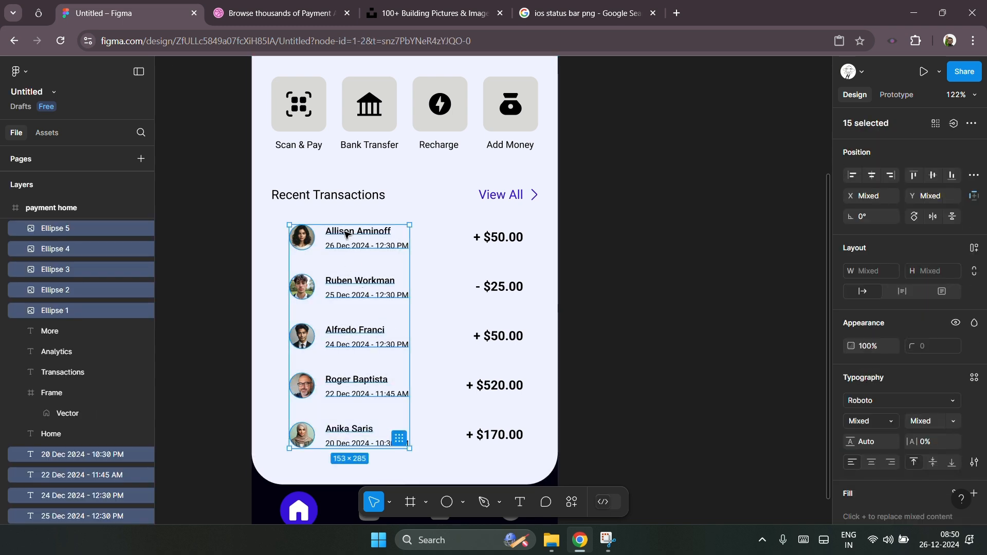
{"action": "left_click_drag", "start_coordinate": [347, 235], "coordinate": [327, 234]}
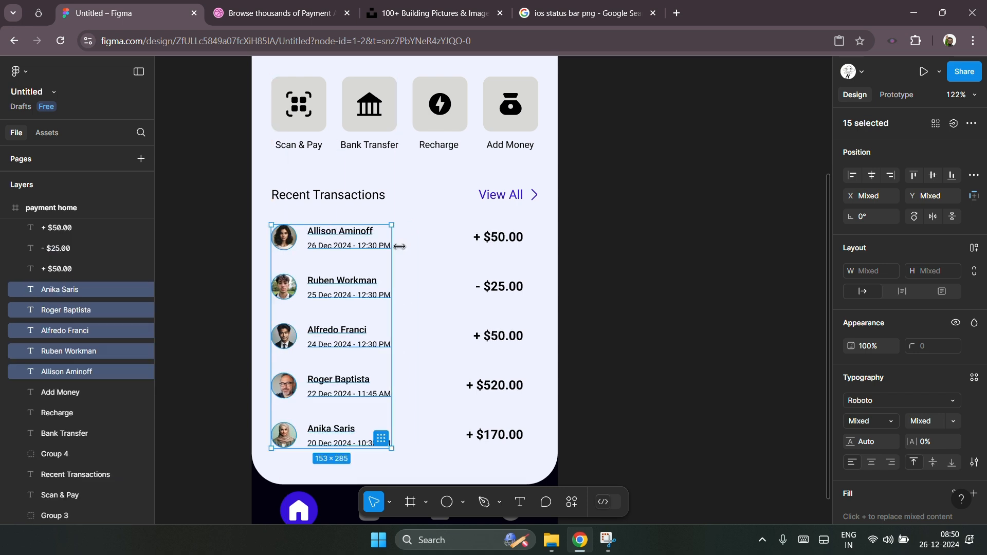
Step: Select the five transaction amounts and shift them right toward the card's edge
{"action": "left_click", "coordinate": [512, 243]}
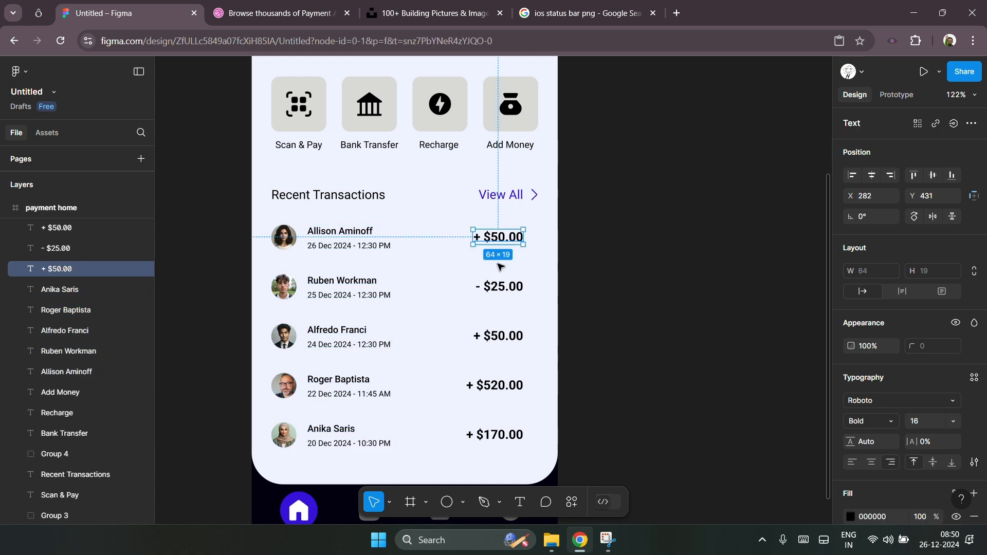
{"action": "left_click", "coordinate": [594, 226]}
{"action": "left_click_drag", "start_coordinate": [594, 224], "coordinate": [463, 439]}
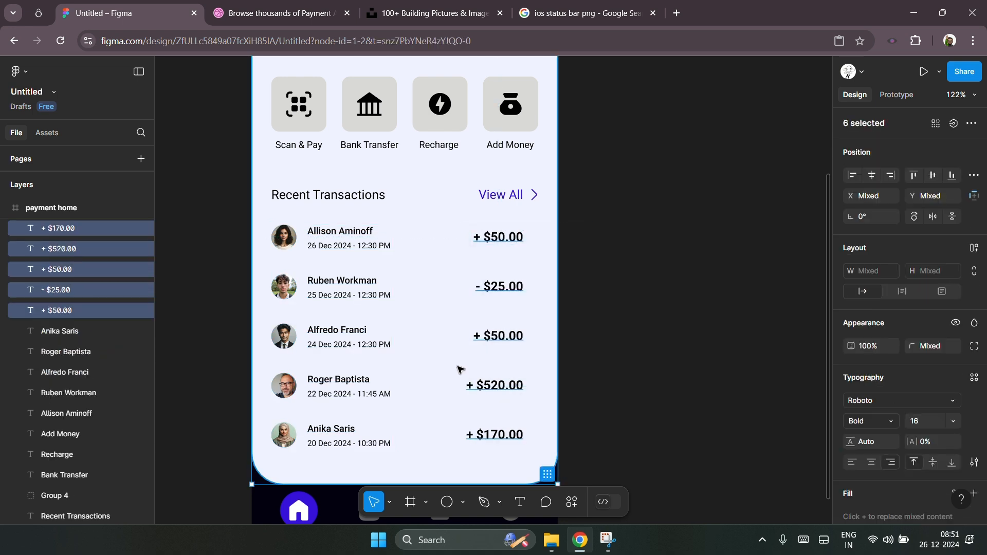
{"action": "left_click_drag", "start_coordinate": [516, 289], "coordinate": [527, 290]}
{"action": "left_click", "coordinate": [613, 290]}
Step: Set the bell button's background fill to the light purple E2DCFA
{"action": "scroll", "coordinate": [614, 291], "scroll_direction": "down", "scroll_amount": 3}
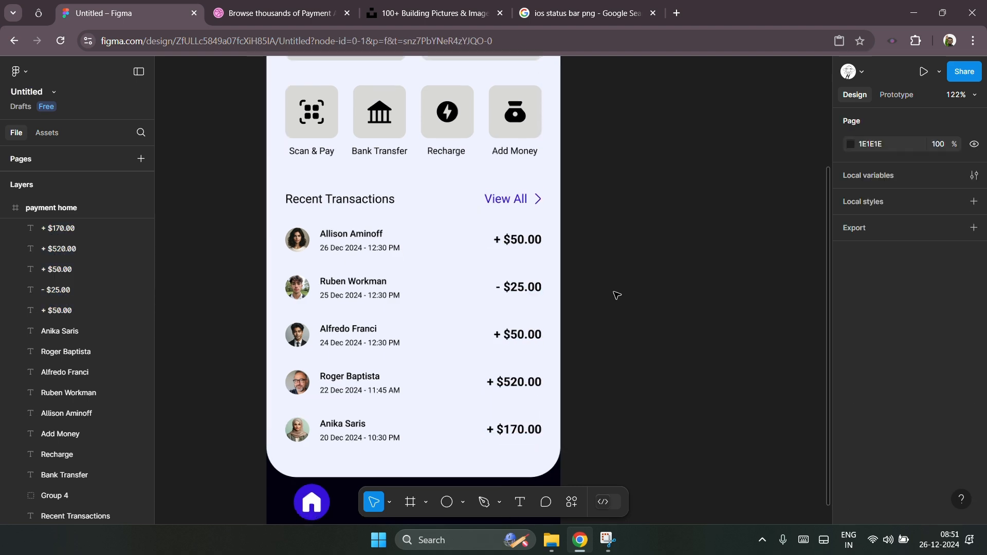
{"action": "scroll", "coordinate": [274, 390], "scroll_direction": "down", "scroll_amount": 3}
{"action": "scroll", "coordinate": [275, 390], "scroll_direction": "down", "scroll_amount": 2}
{"action": "scroll", "coordinate": [556, 321], "scroll_direction": "up", "scroll_amount": 2}
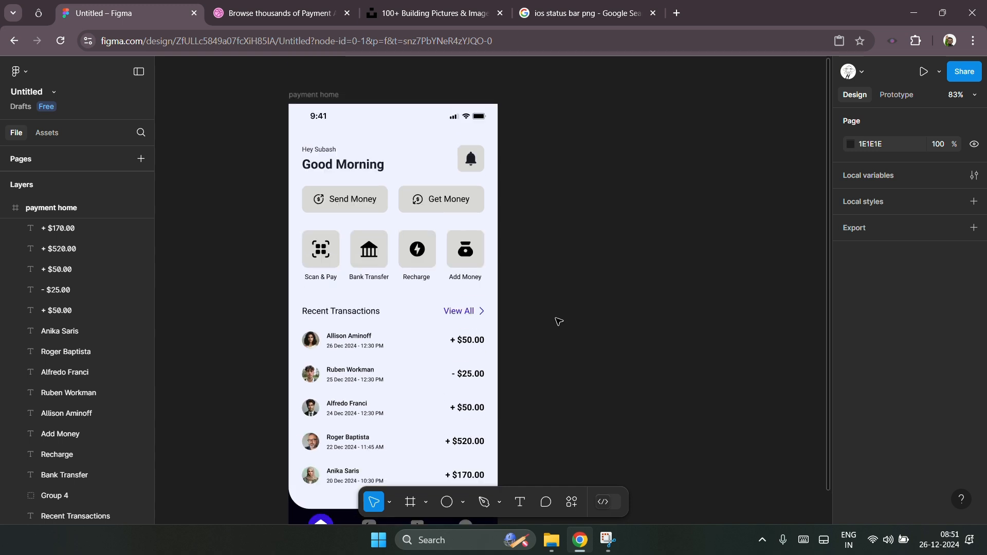
{"action": "scroll", "coordinate": [373, 95], "scroll_direction": "up", "scroll_amount": 3}
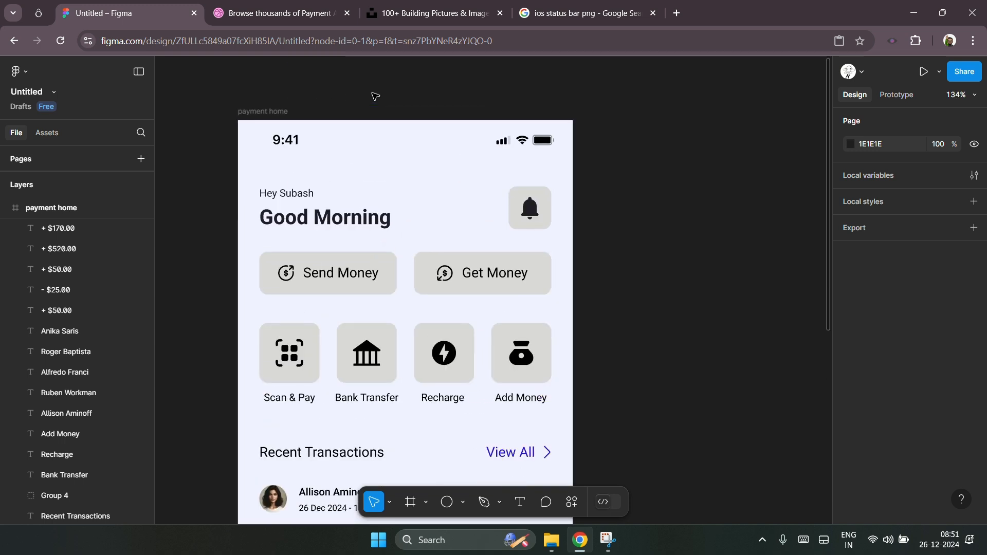
{"action": "scroll", "coordinate": [406, 191], "scroll_direction": "up", "scroll_amount": 2}
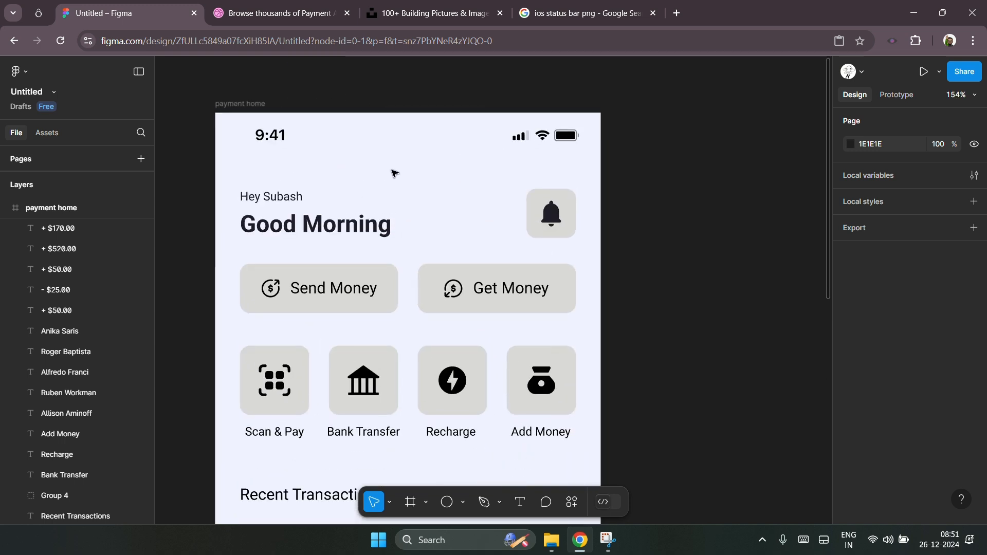
{"action": "left_click", "coordinate": [550, 222]}
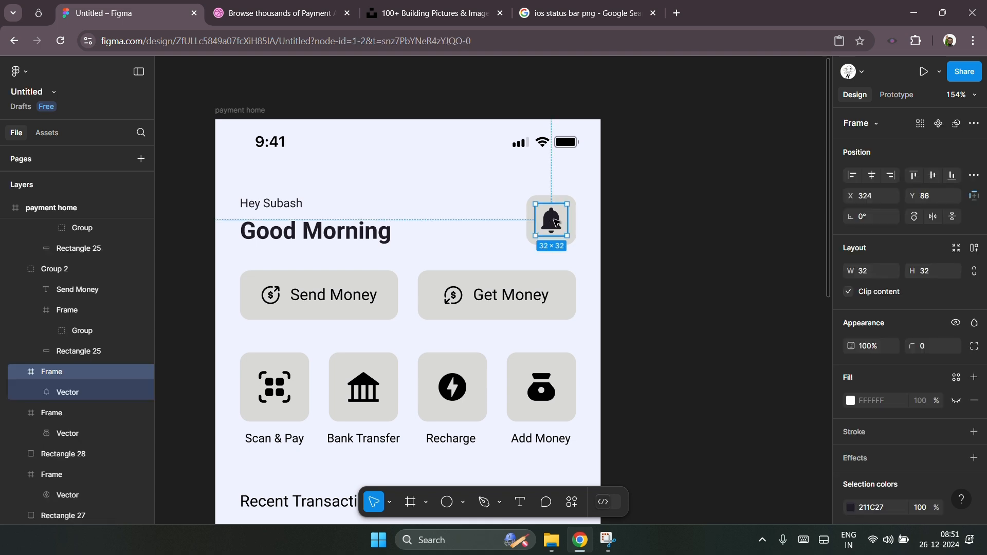
{"action": "left_click", "coordinate": [578, 200]}
{"action": "left_click", "coordinate": [573, 202]}
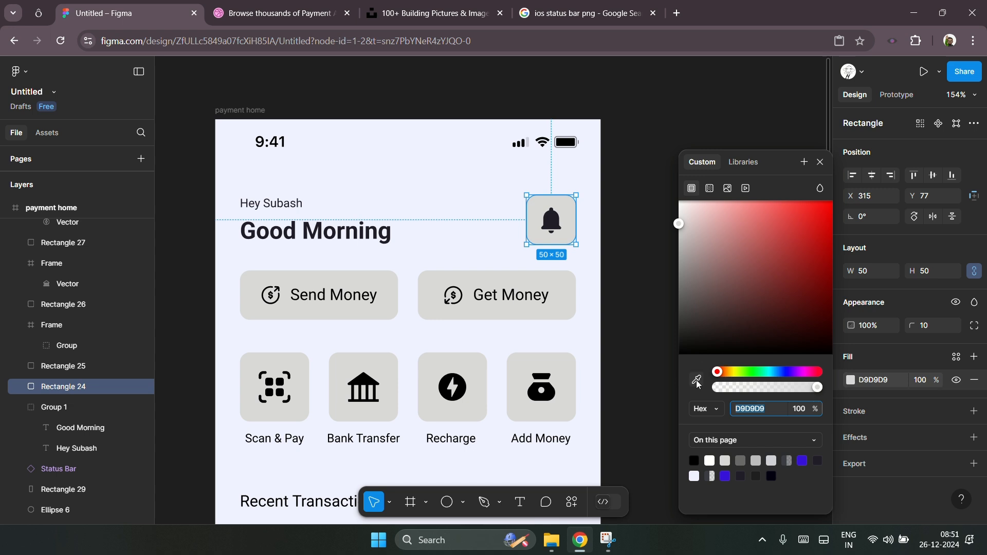
{"action": "type", "text": "3711DA"}
{"action": "key", "text": "Return"}
{"action": "left_click_drag", "start_coordinate": [749, 230], "coordinate": [697, 209]}
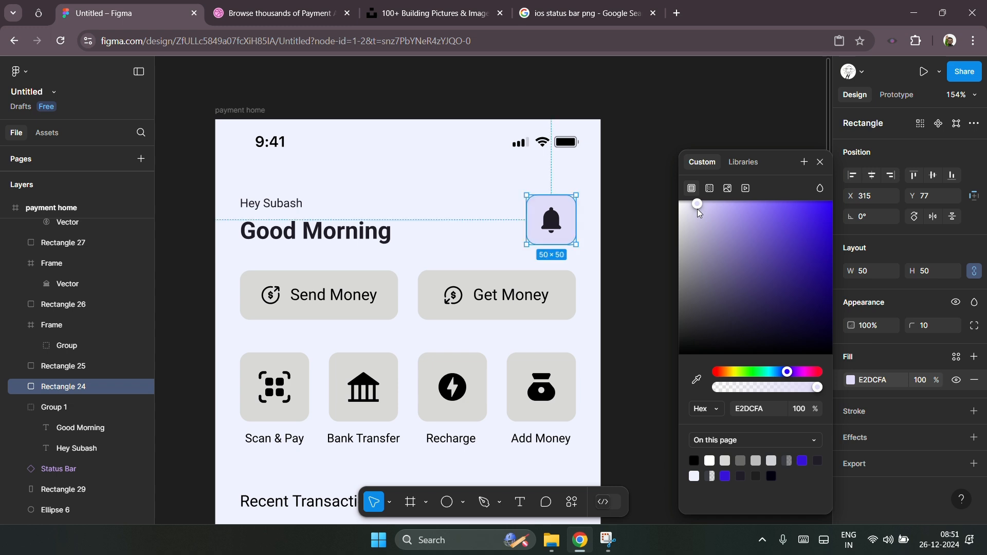
{"action": "left_click", "coordinate": [637, 258]}
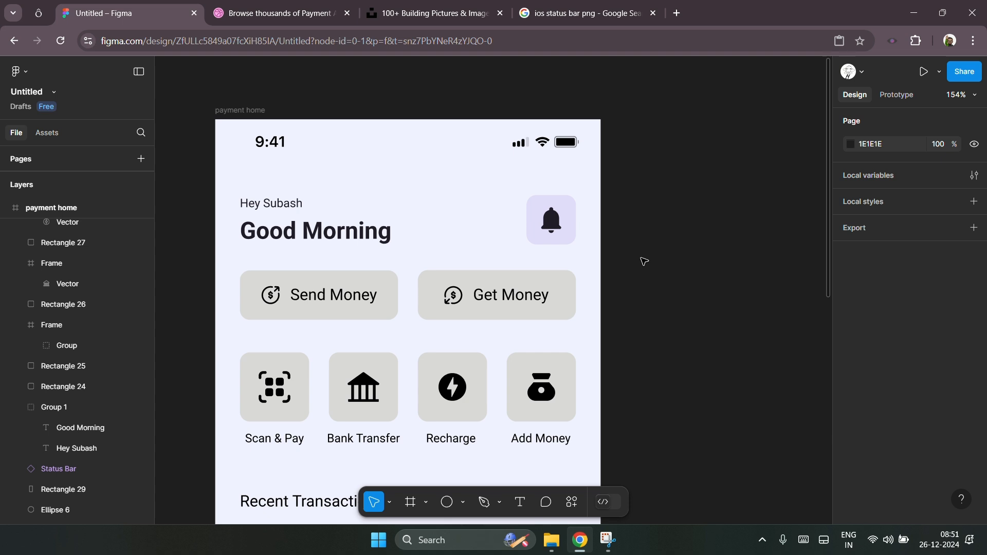
Step: Fill the Send Money button's background with the blue colour 3711DA
{"action": "scroll", "coordinate": [668, 254], "scroll_direction": "down", "scroll_amount": 3}
{"action": "left_click", "coordinate": [391, 180]}
{"action": "left_click", "coordinate": [392, 185]}
{"action": "left_click", "coordinate": [392, 186]}
{"action": "scroll", "coordinate": [430, 214], "scroll_direction": "up", "scroll_amount": 2}
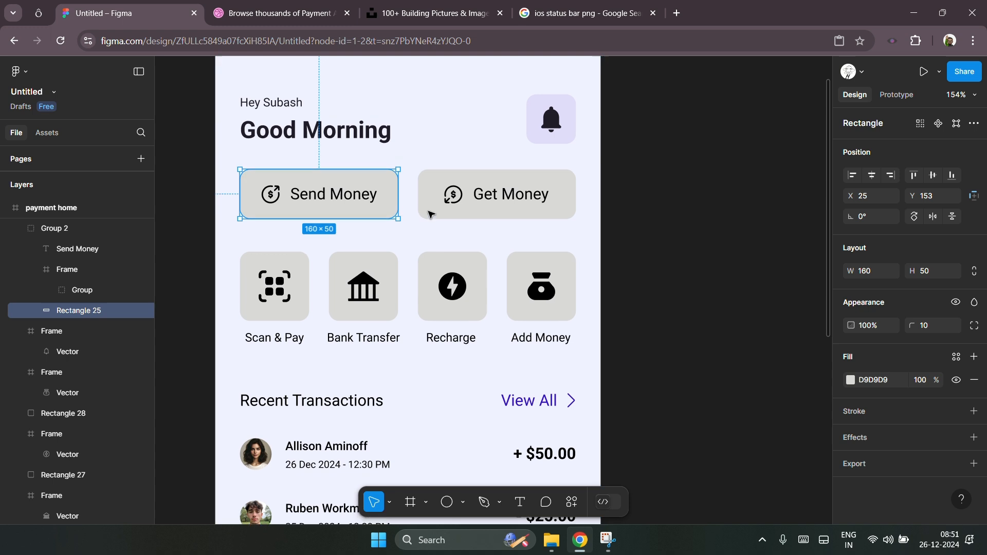
{"action": "scroll", "coordinate": [431, 214], "scroll_direction": "up", "scroll_amount": 2}
{"action": "left_click", "coordinate": [876, 380]}
{"action": "type", "text": "3711DA"}
{"action": "key", "text": "Return"}
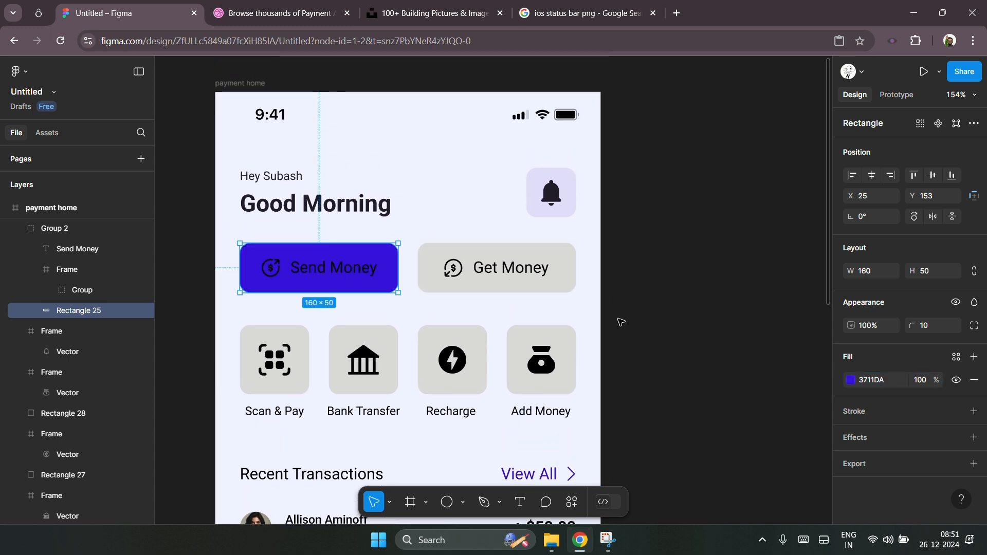
Step: Change the Send Money label and its icon to white
{"action": "left_click", "coordinate": [359, 270]}
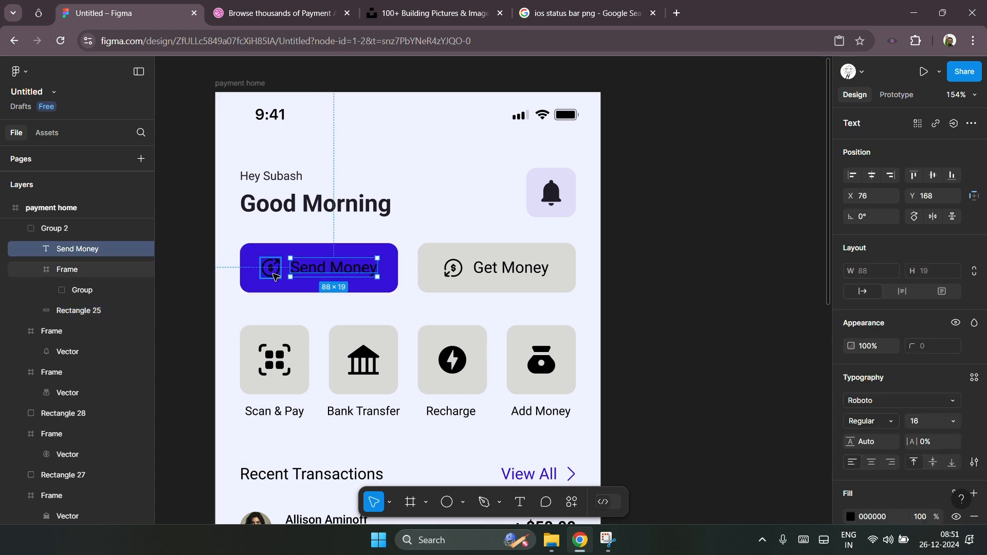
{"action": "left_click", "coordinate": [273, 276], "text": "shift"}
{"action": "scroll", "coordinate": [904, 430], "scroll_direction": "down", "scroll_amount": 5}
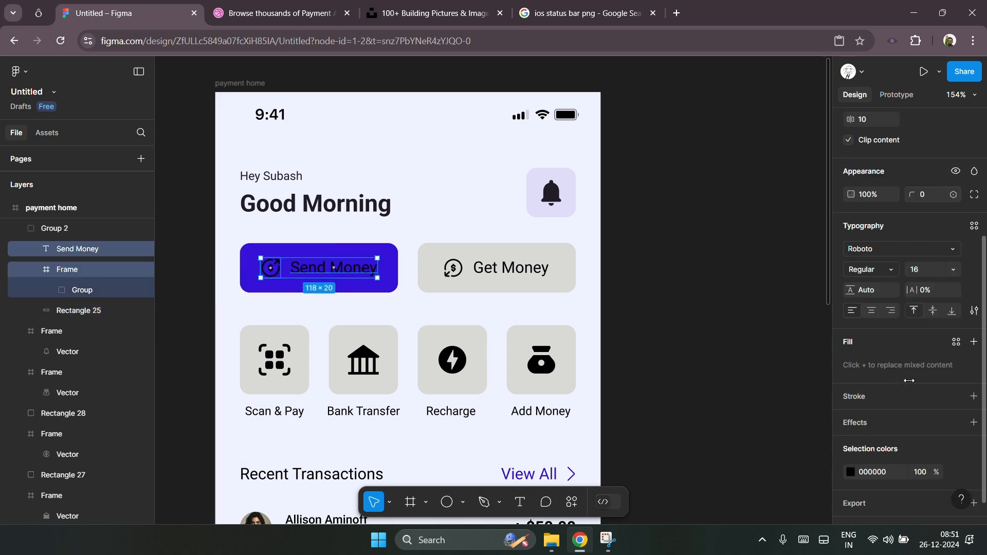
{"action": "left_click", "coordinate": [851, 449]}
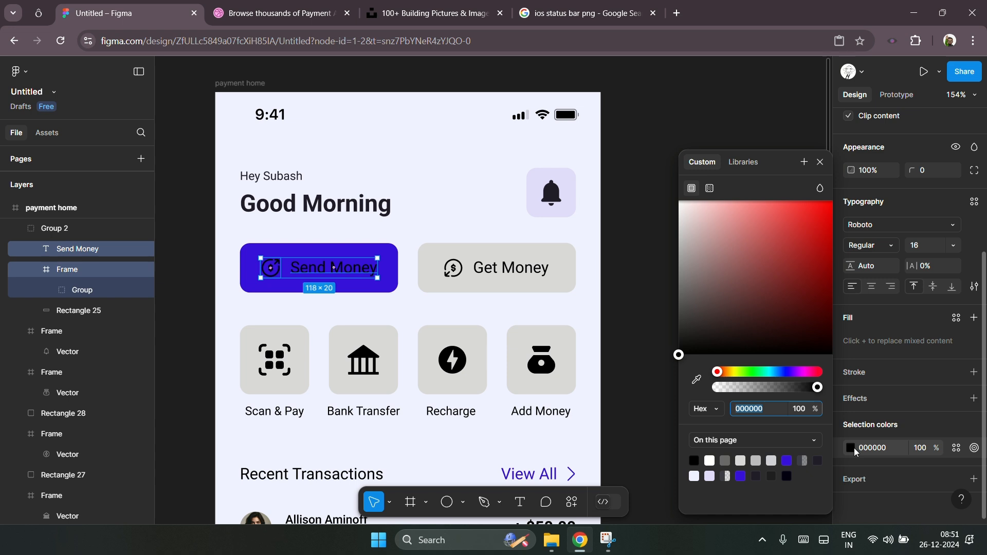
{"action": "left_click", "coordinate": [662, 229]}
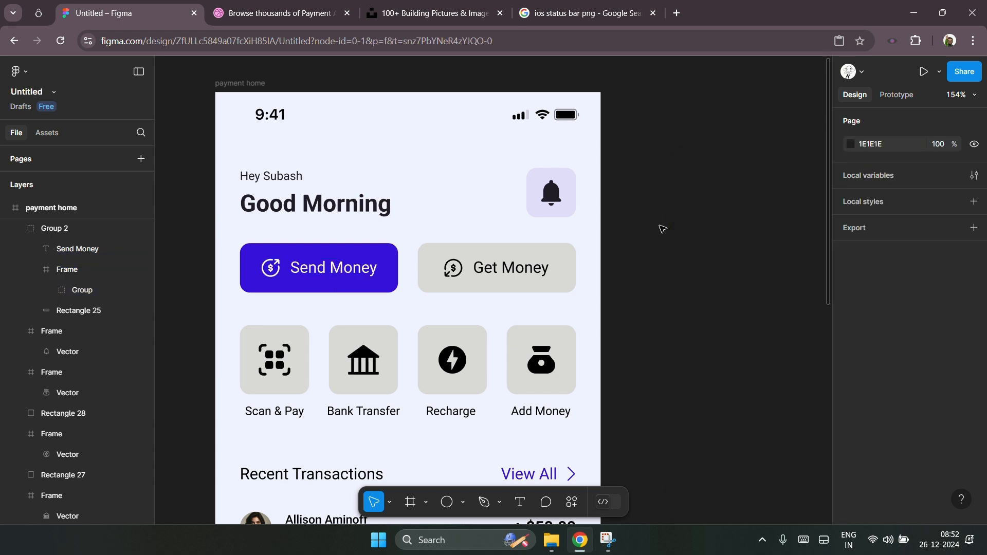
Step: Fill the Get Money button's background with the blue colour 3711DA
{"action": "left_click", "coordinate": [568, 248]}
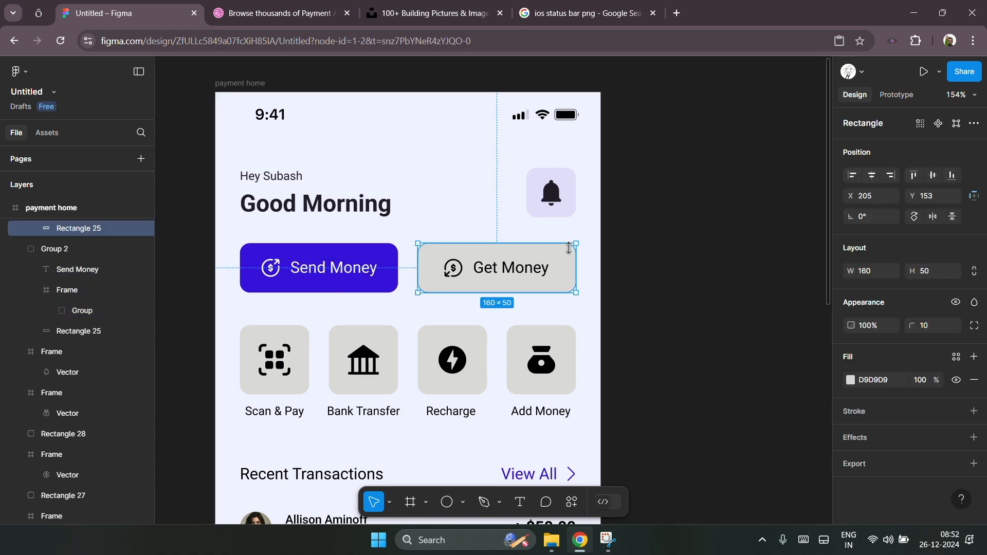
{"action": "left_click", "coordinate": [851, 380]}
{"action": "left_click", "coordinate": [873, 381]}
{"action": "type", "text": "3711DA"}
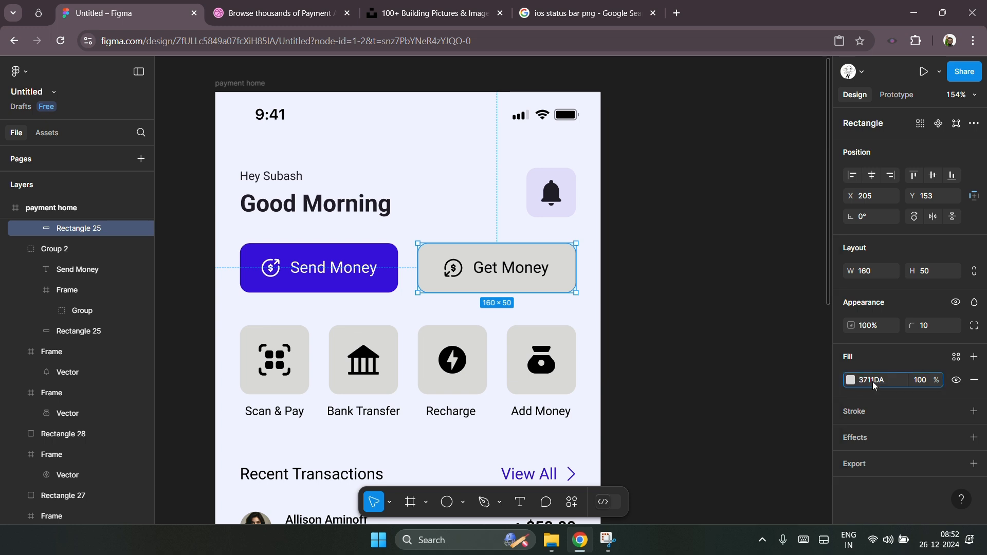
{"action": "key", "text": "Return"}
{"action": "left_click", "coordinate": [851, 380]}
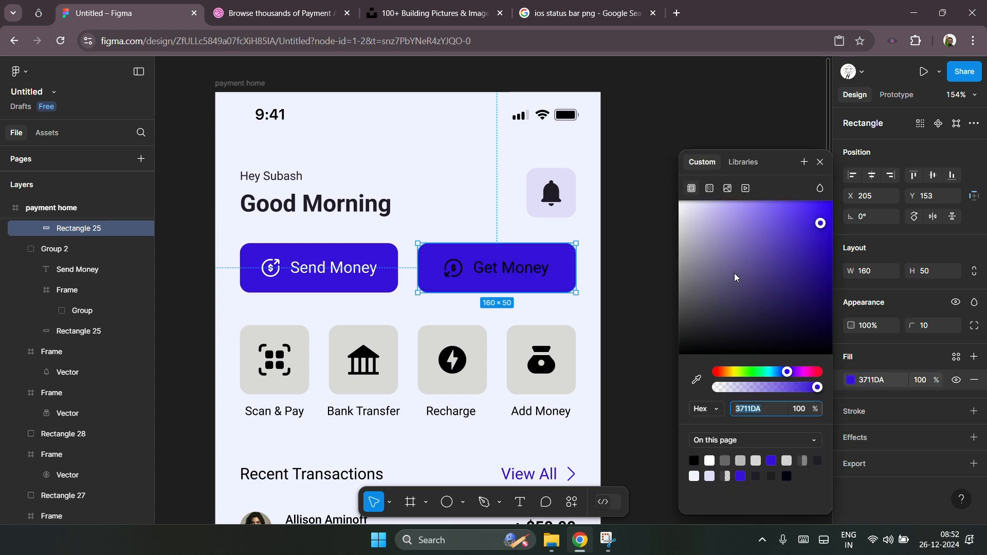
Step: Shift the Get Money button's fill hue to the purple 9711DA
{"action": "left_click", "coordinate": [728, 372]}
{"action": "left_click_drag", "start_coordinate": [729, 372], "coordinate": [728, 376]}
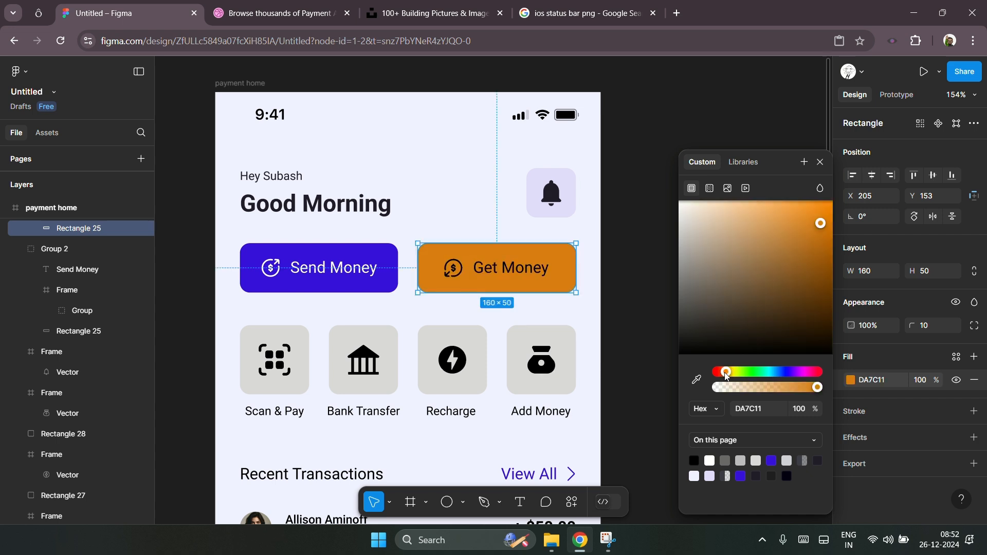
{"action": "mouse_move", "coordinate": [779, 375]}
{"action": "left_mouse_down"}
{"action": "mouse_move", "coordinate": [768, 375]}
{"action": "mouse_move", "coordinate": [809, 372]}
{"action": "mouse_move", "coordinate": [796, 380]}
{"action": "left_mouse_up"}
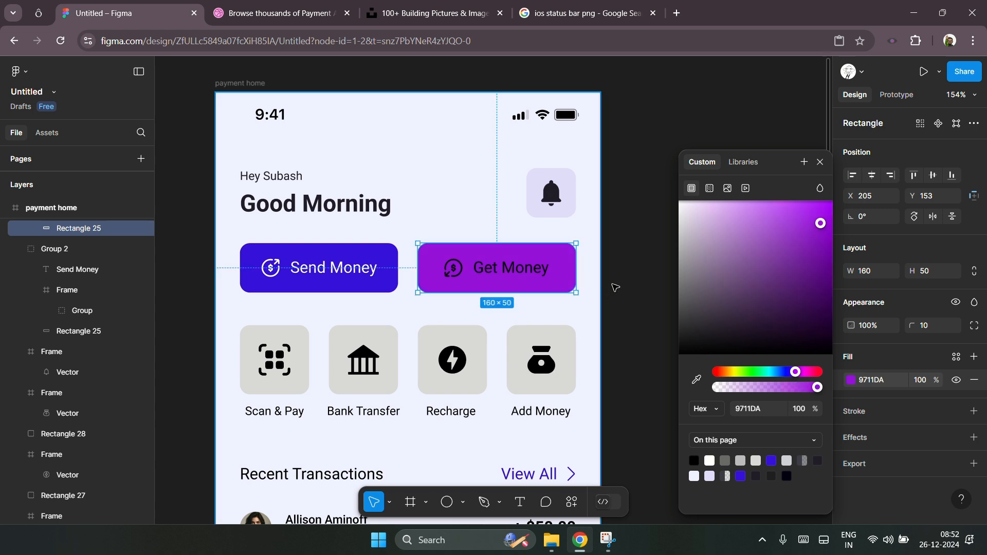
Step: Change the Get Money label and its icon to white
{"action": "double_click", "coordinate": [467, 271]}
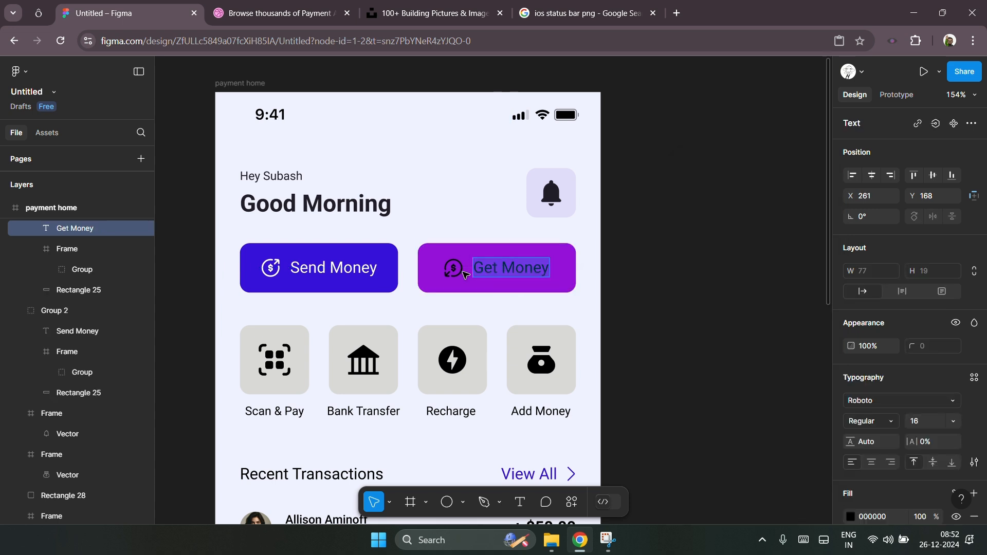
{"action": "key", "text": "Escape"}
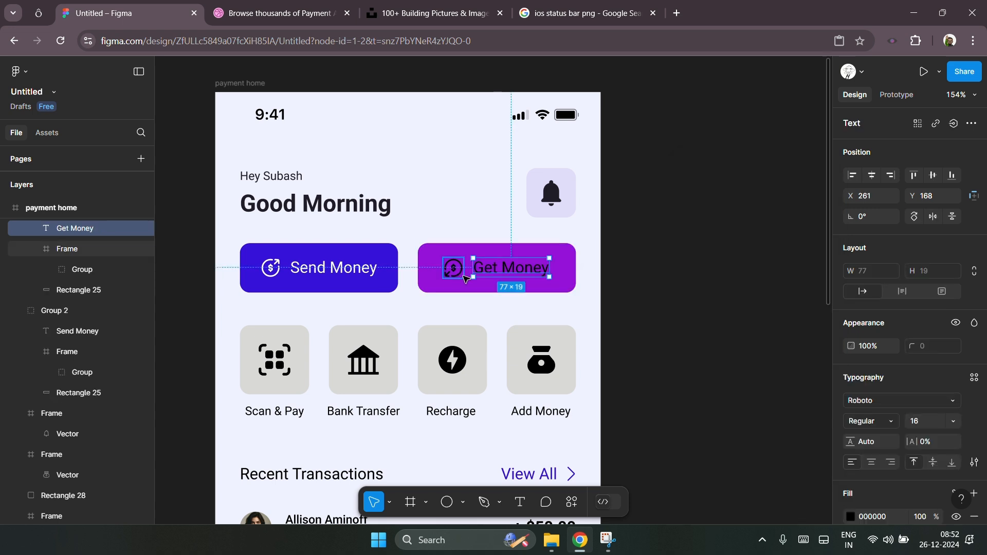
{"action": "left_click", "coordinate": [452, 269], "text": "shift"}
{"action": "left_click", "coordinate": [861, 472]}
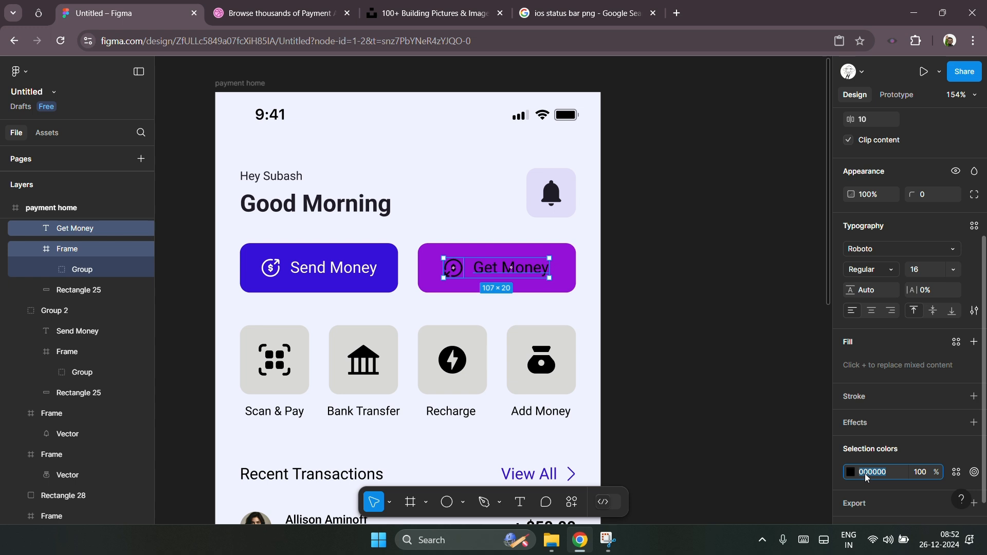
{"action": "left_click", "coordinate": [850, 471]}
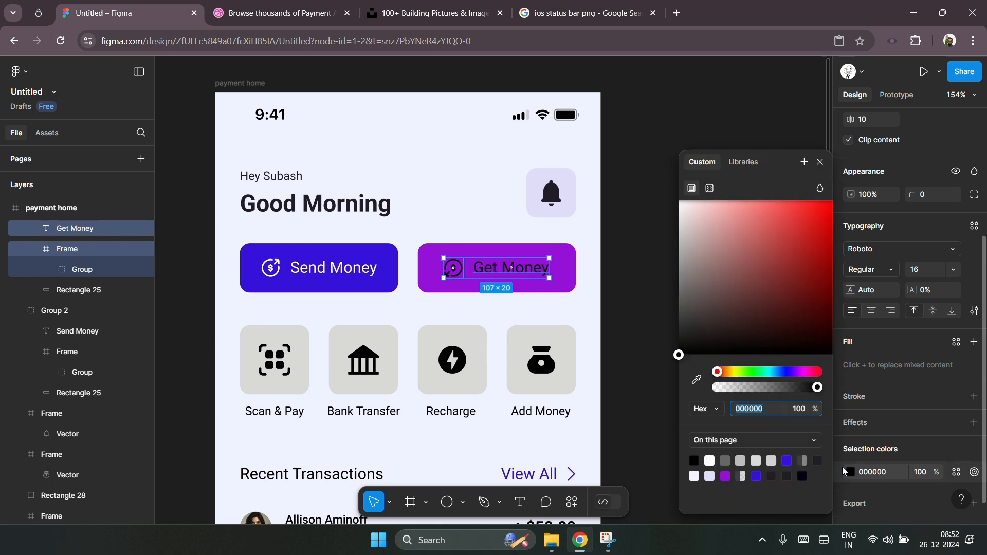
{"action": "left_click", "coordinate": [679, 200]}
{"action": "left_click", "coordinate": [643, 251]}
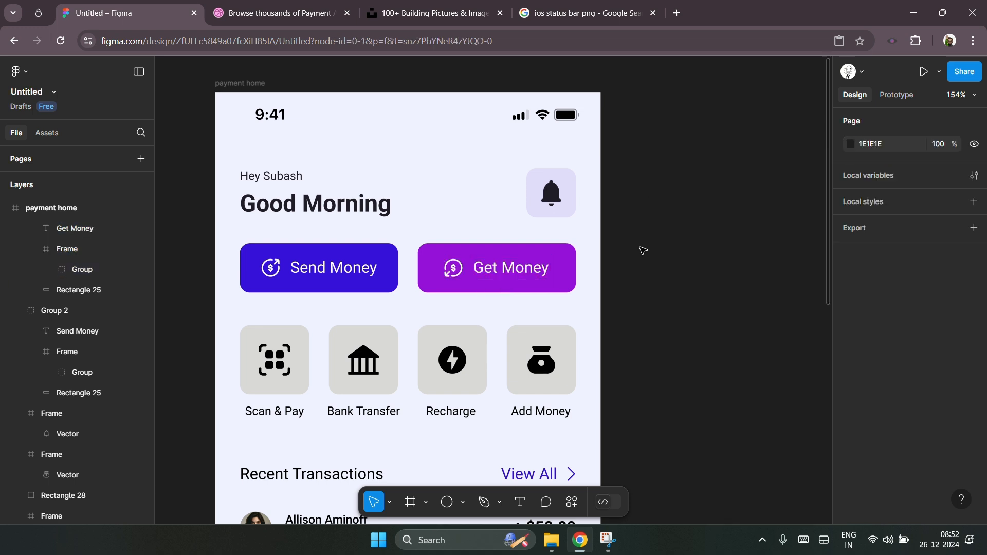
Step: Try to add a fill to the four icon tile backgrounds
{"action": "scroll", "coordinate": [643, 251], "scroll_direction": "down", "scroll_amount": 3}
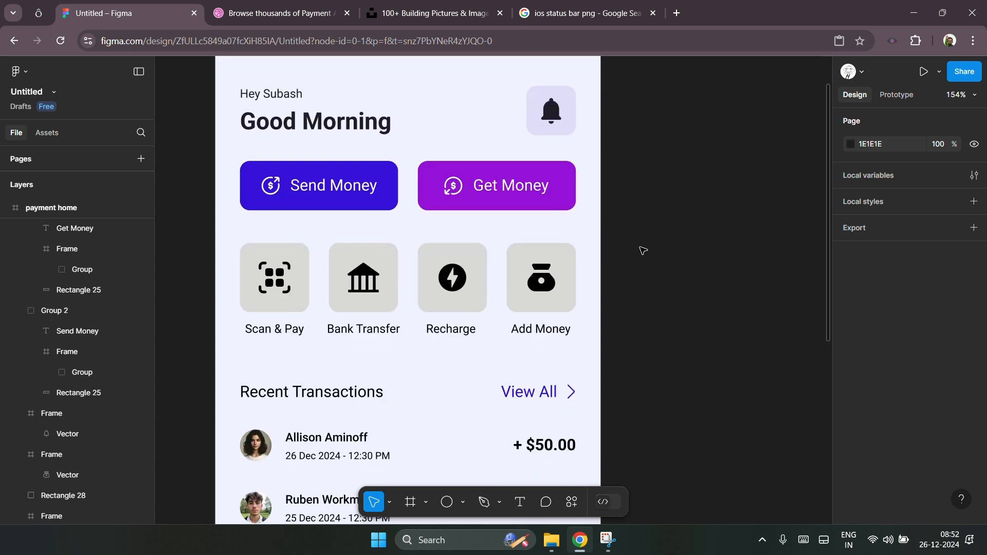
{"action": "scroll", "coordinate": [640, 251], "scroll_direction": "up", "scroll_amount": 1}
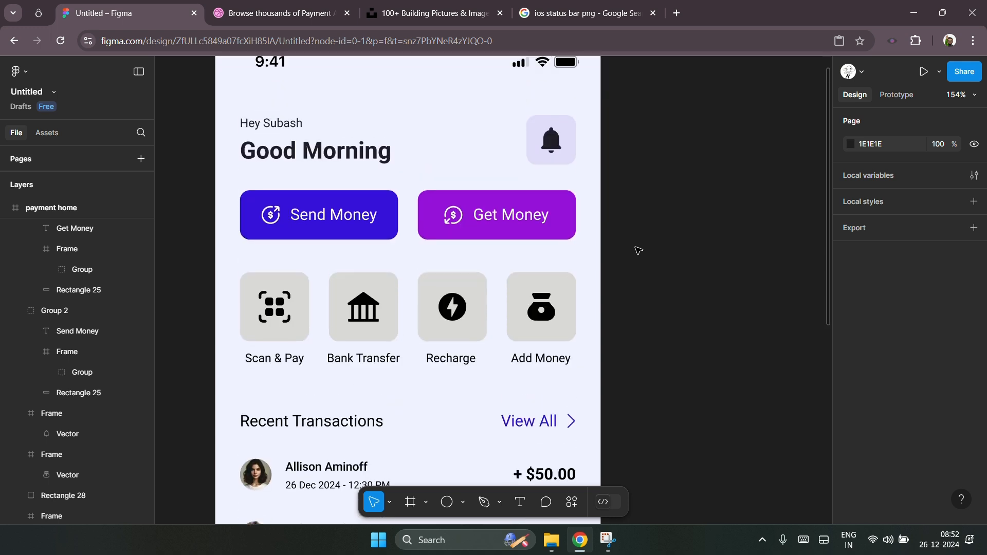
{"action": "scroll", "coordinate": [286, 293], "scroll_direction": "up", "scroll_amount": 2}
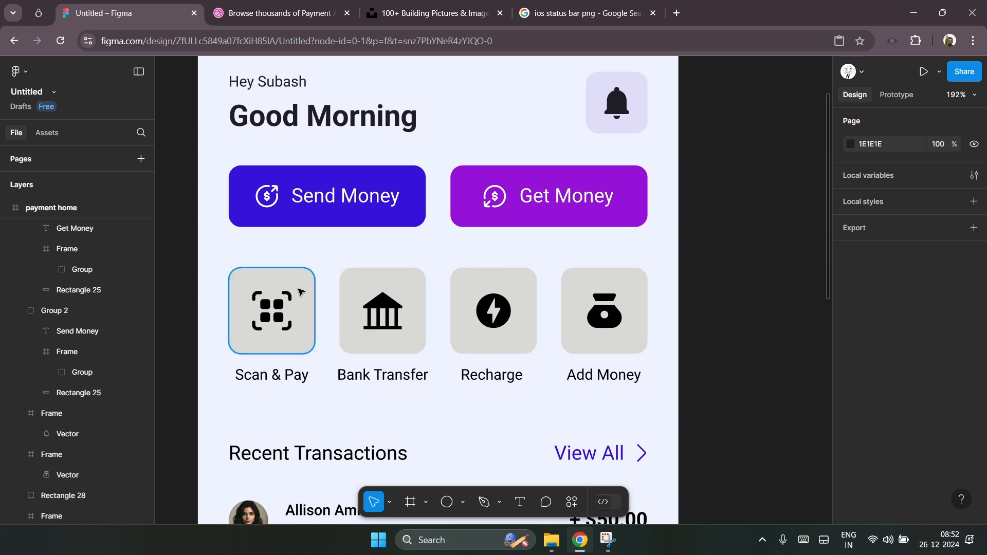
{"action": "left_click", "coordinate": [305, 283]}
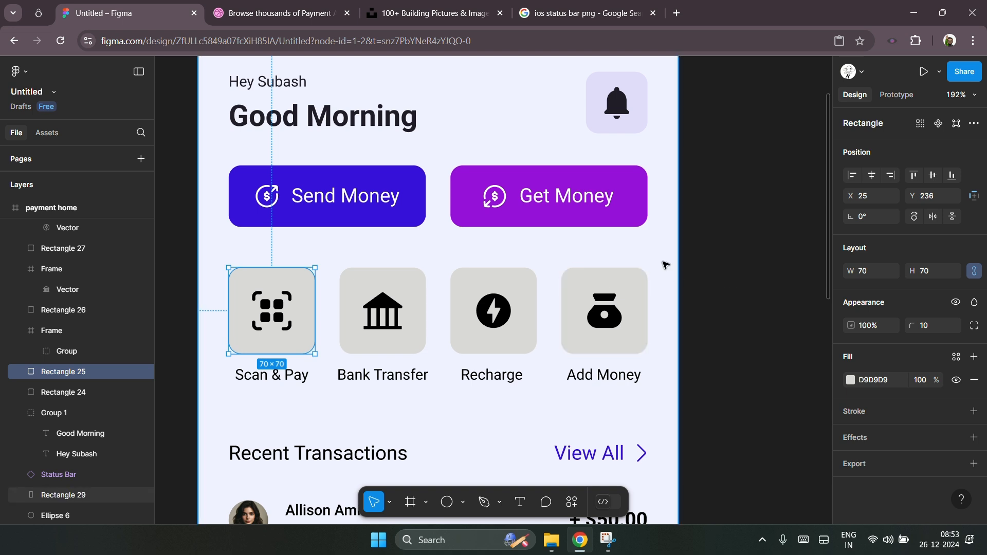
{"action": "left_click_drag", "start_coordinate": [720, 267], "coordinate": [293, 279]}
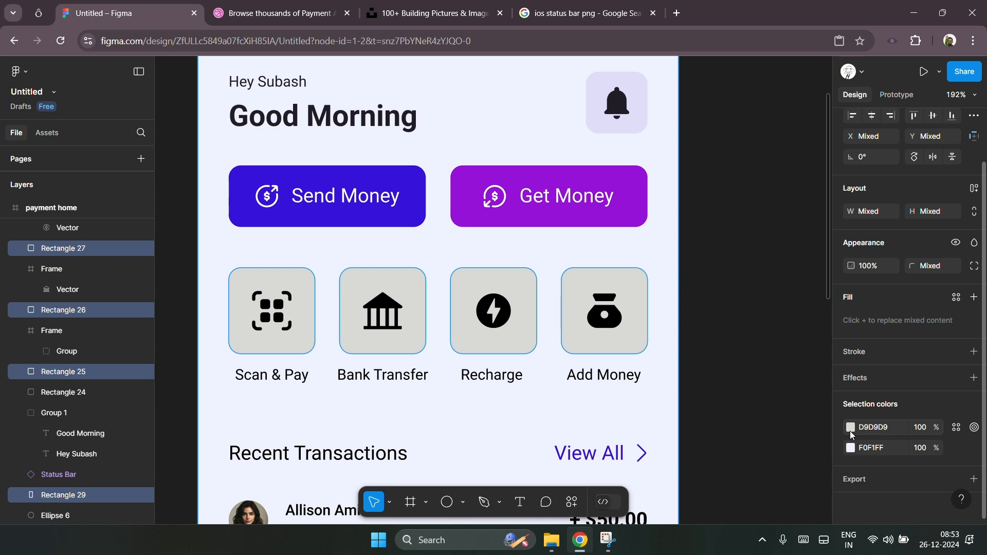
{"action": "left_click", "coordinate": [694, 274]}
{"action": "left_click_drag", "start_coordinate": [712, 258], "coordinate": [260, 271]}
{"action": "scroll", "coordinate": [874, 360], "scroll_direction": "down", "scroll_amount": 2}
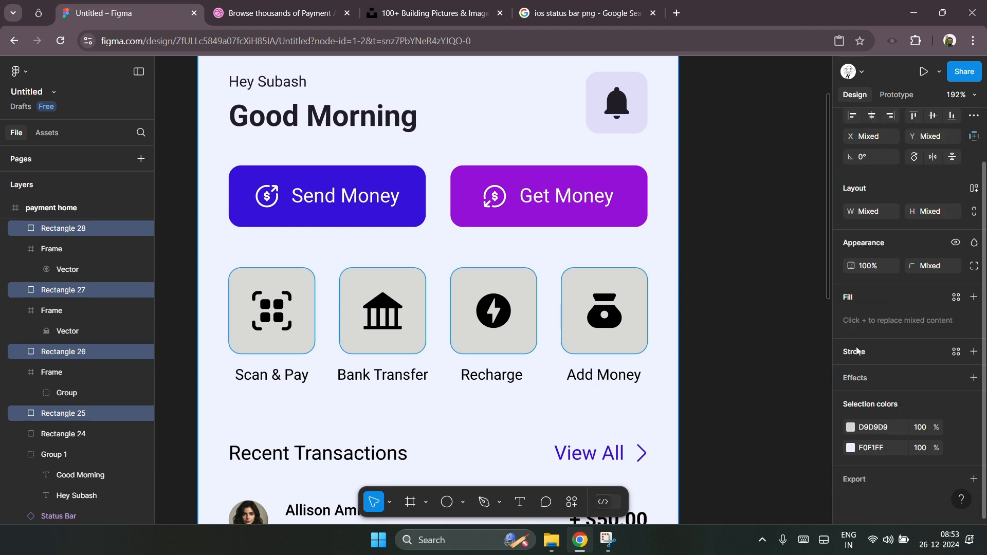
{"action": "left_click", "coordinate": [974, 297]}
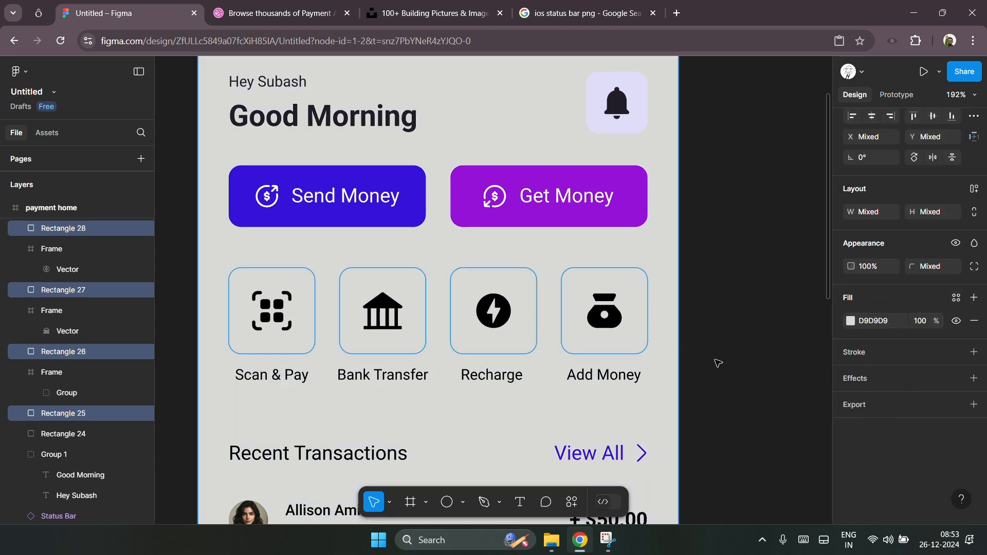
{"action": "scroll", "coordinate": [718, 364], "scroll_direction": "up", "scroll_amount": 1}
{"action": "key", "text": "ctrl+z"}
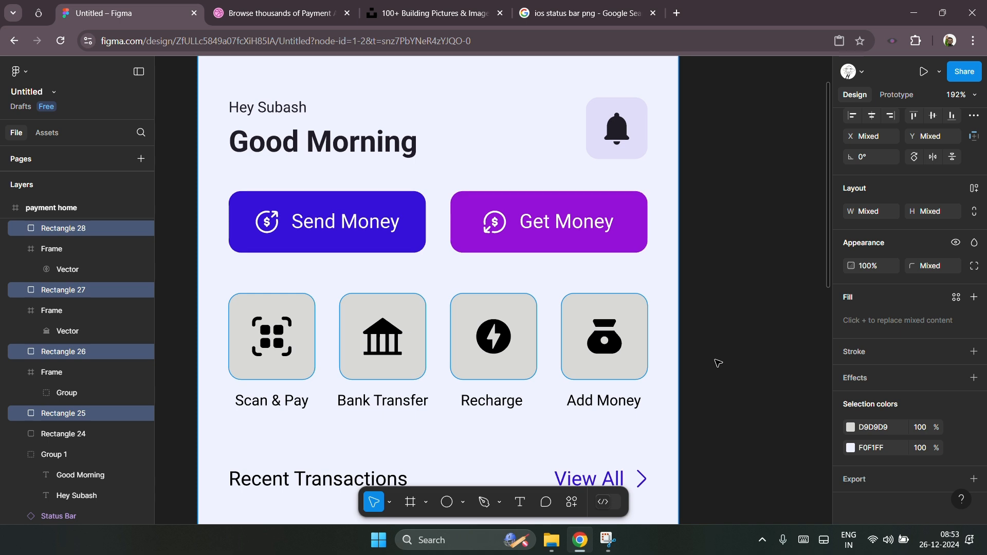
Step: Fill the four icon tile backgrounds with the bell button's light purple E1DCFA using the eyedropper
{"action": "scroll", "coordinate": [714, 361], "scroll_direction": "up", "scroll_amount": 2}
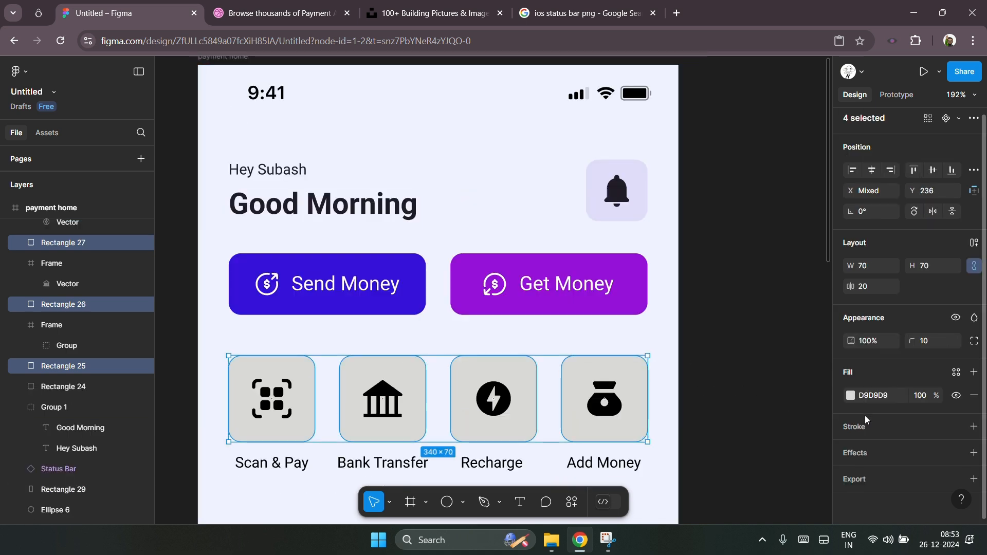
{"action": "left_click", "coordinate": [851, 396]}
{"action": "left_click", "coordinate": [698, 378]}
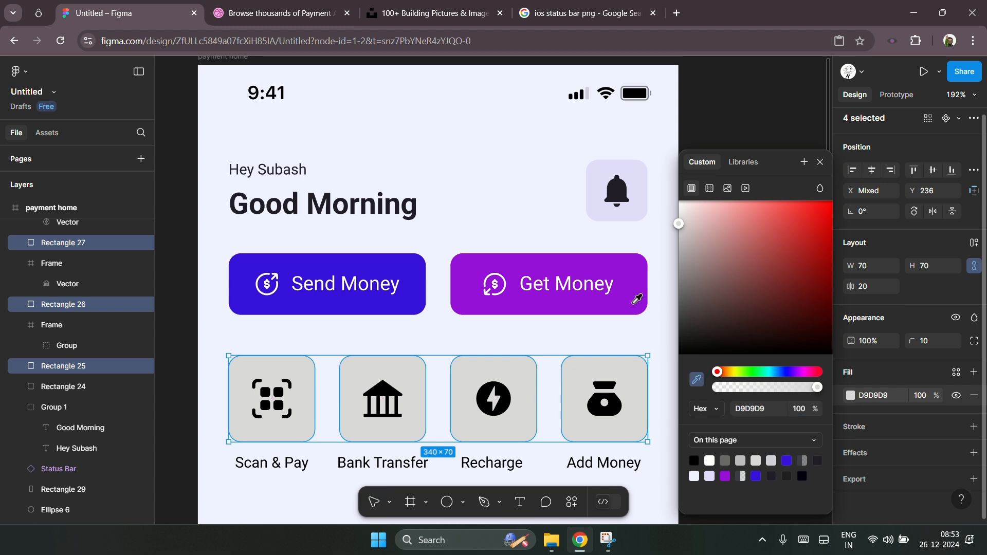
{"action": "left_click", "coordinate": [602, 167]}
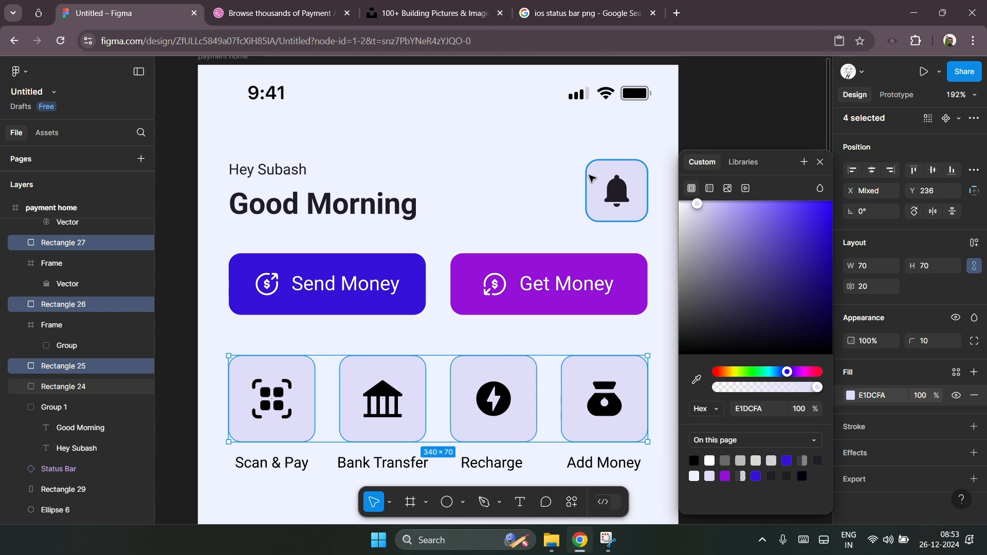
Step: Colour the Scan & Pay icon blue by sampling the Send Money button with the eyedropper
{"action": "scroll", "coordinate": [392, 285], "scroll_direction": "down", "scroll_amount": 3}
{"action": "left_click", "coordinate": [639, 372]}
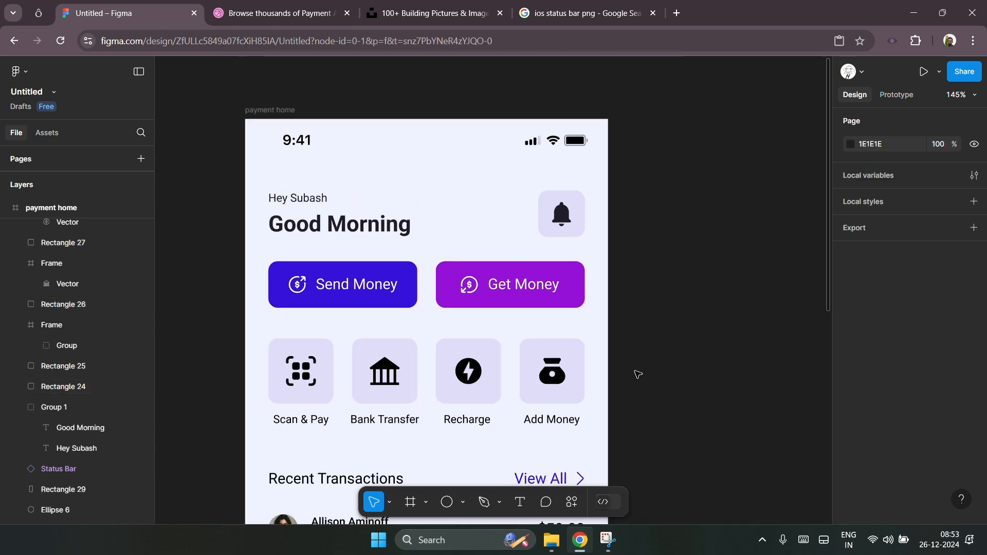
{"action": "scroll", "coordinate": [638, 374], "scroll_direction": "down", "scroll_amount": 3}
{"action": "scroll", "coordinate": [617, 369], "scroll_direction": "down", "scroll_amount": 1}
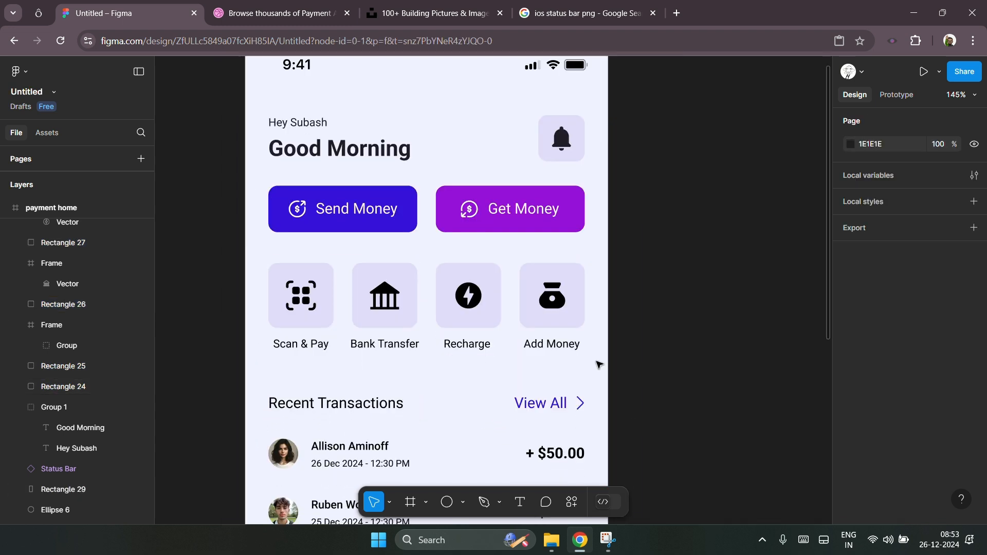
{"action": "left_click", "coordinate": [308, 299]}
{"action": "scroll", "coordinate": [315, 316], "scroll_direction": "up", "scroll_amount": 3}
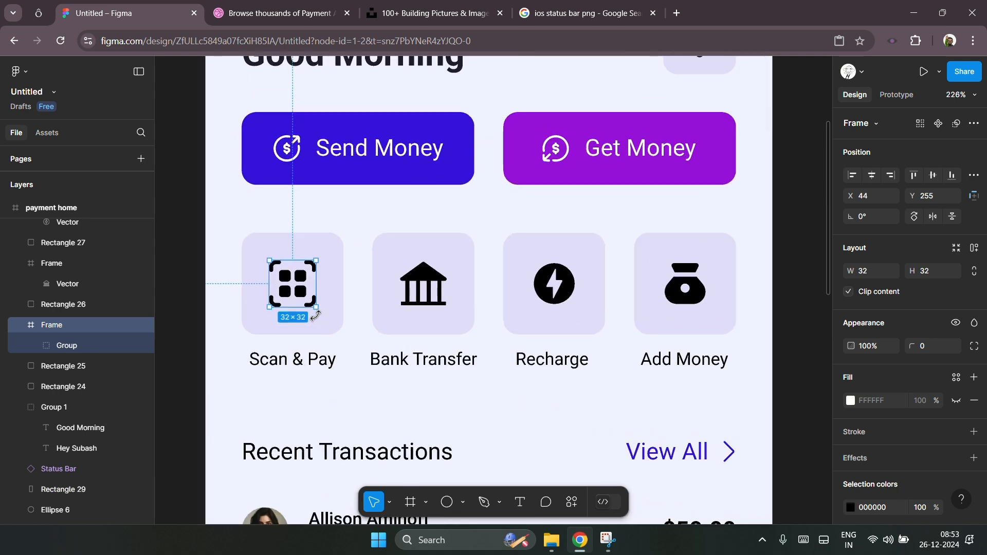
{"action": "scroll", "coordinate": [869, 417], "scroll_direction": "down", "scroll_amount": 2}
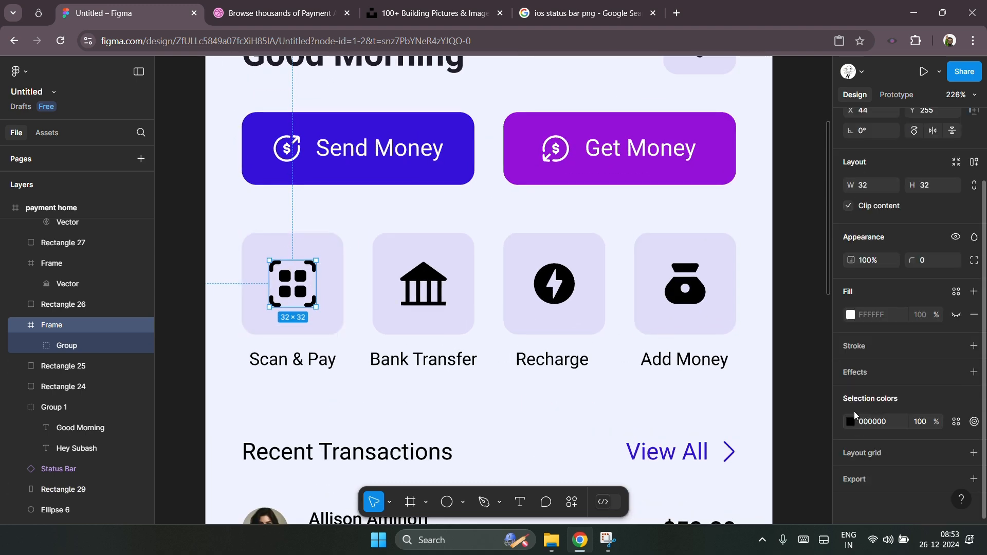
{"action": "left_click", "coordinate": [851, 422]}
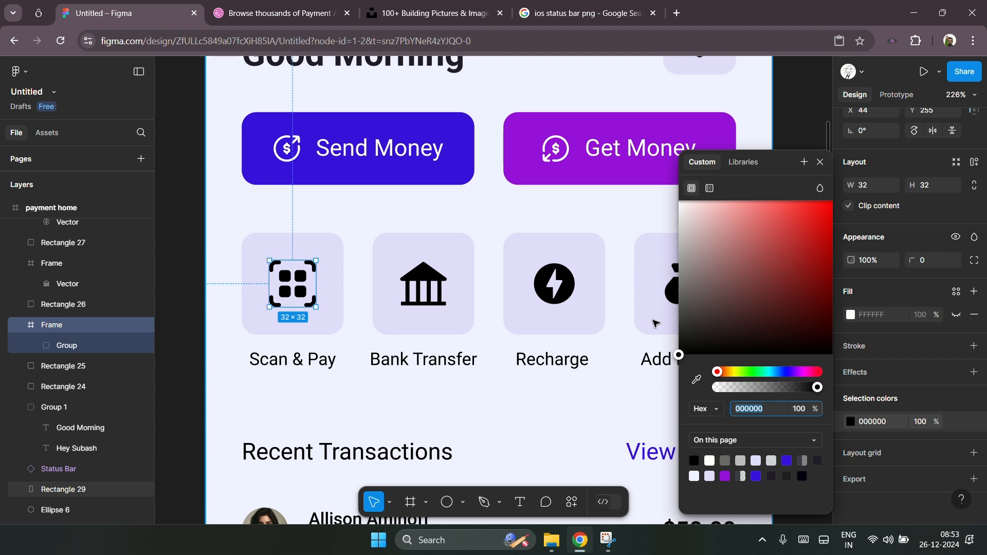
{"action": "left_click", "coordinate": [696, 379]}
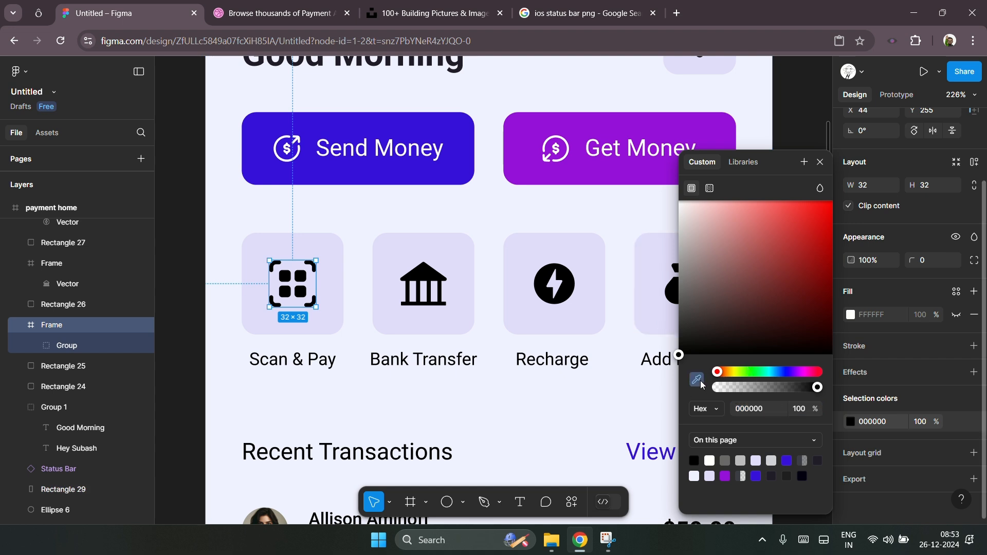
{"action": "left_click", "coordinate": [452, 177]}
Step: Colour the Bank Transfer icon with the Send Money button's blue 3711DA using the eyedropper
{"action": "left_click", "coordinate": [441, 278]}
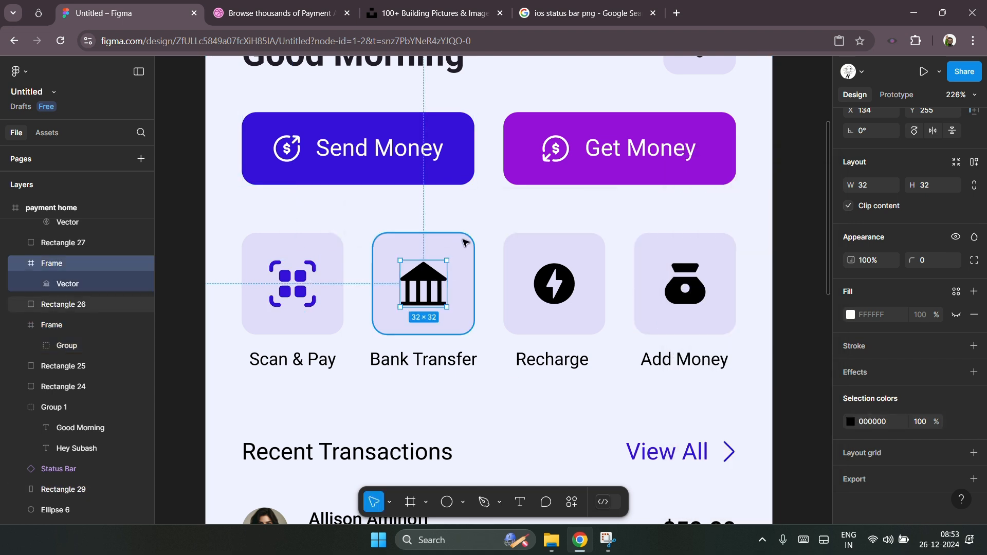
{"action": "left_click", "coordinate": [848, 422]}
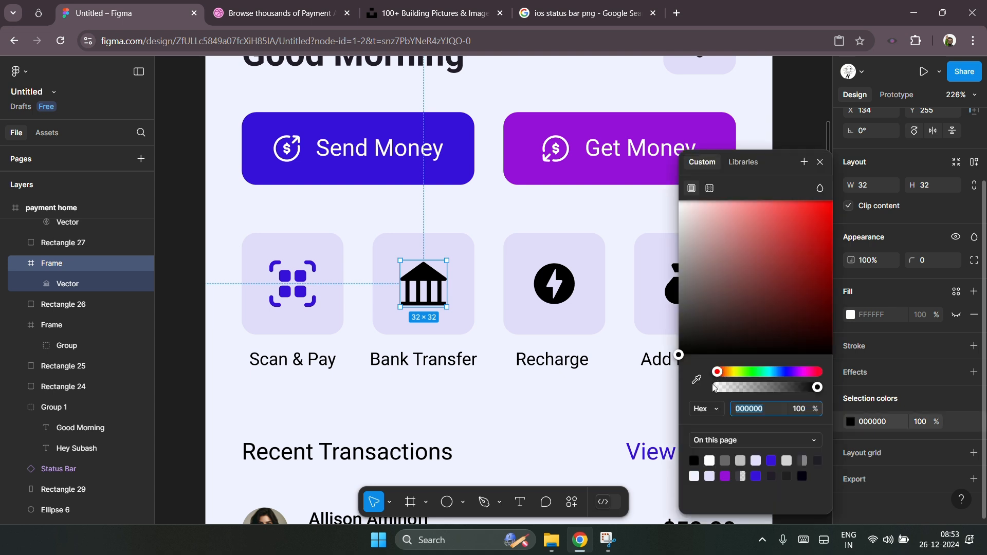
{"action": "left_click", "coordinate": [696, 380]}
{"action": "left_click", "coordinate": [470, 156]}
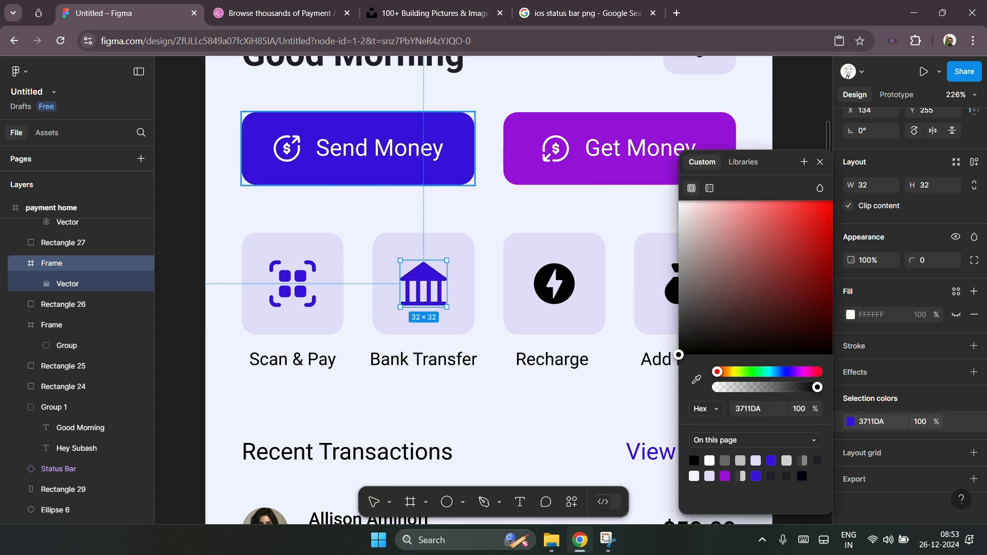
Step: Colour the Recharge icon with the Send Money button's blue 3711DA using the eyedropper
{"action": "left_click", "coordinate": [554, 284]}
{"action": "left_click", "coordinate": [850, 421]}
{"action": "left_click", "coordinate": [696, 380]}
{"action": "left_click", "coordinate": [452, 161]}
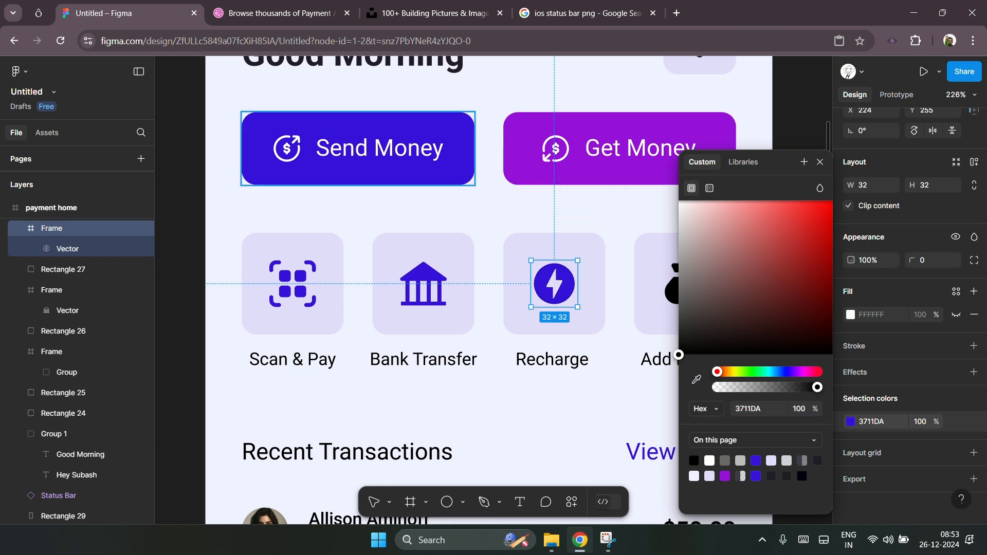
Step: Colour the Add Money icon with the Send Money button's blue 3711DA using the eyedropper
{"action": "left_click", "coordinate": [670, 295]}
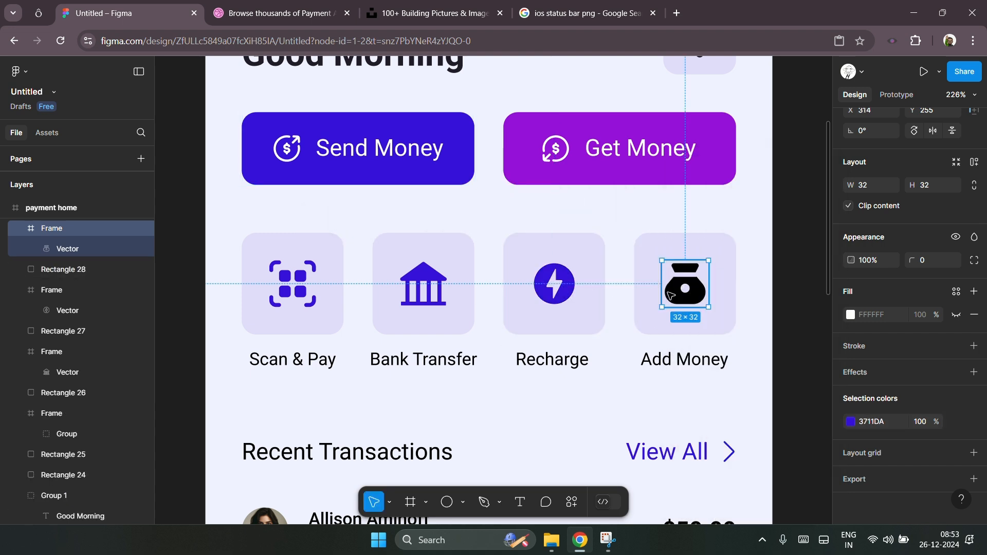
{"action": "left_click", "coordinate": [851, 422]}
{"action": "left_click", "coordinate": [697, 379]}
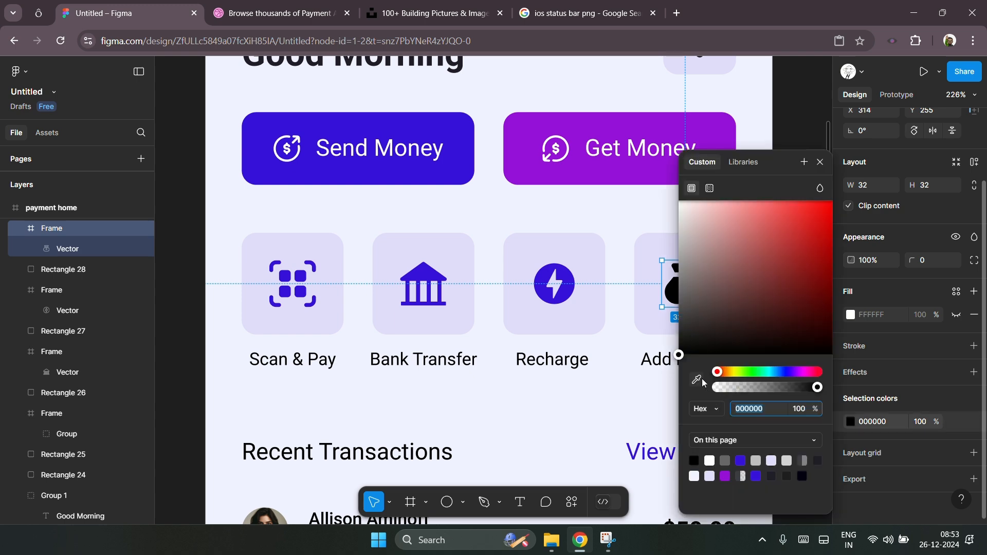
{"action": "left_click", "coordinate": [426, 160]}
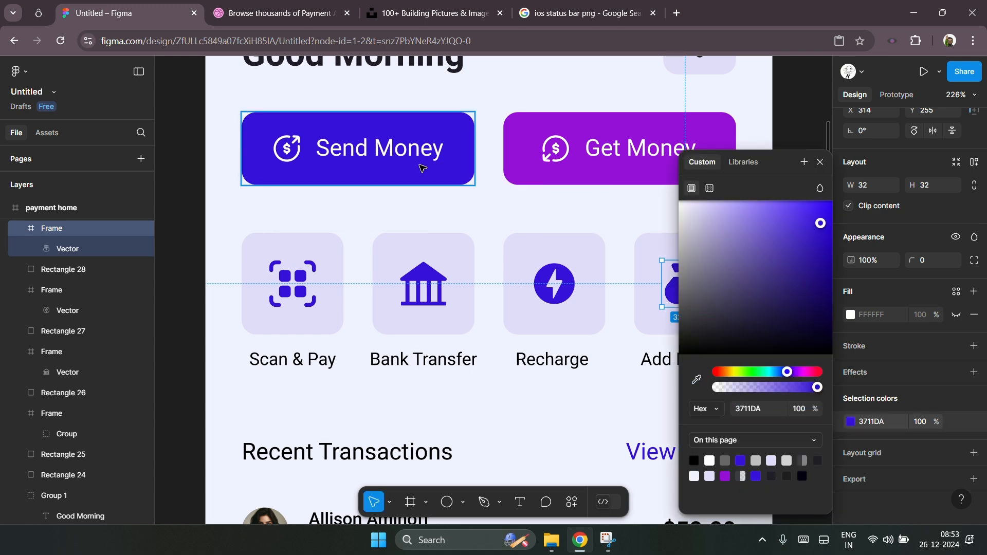
Step: Review the whole home screen design from the status bar down to the bottom navigation
{"action": "key", "text": "shift+1"}
{"action": "left_click", "coordinate": [607, 221]}
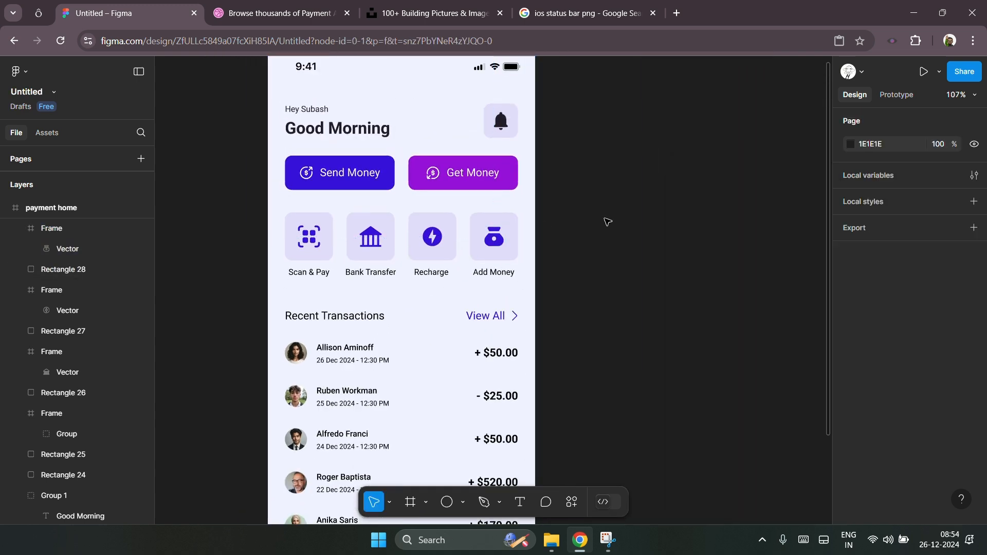
{"action": "scroll", "coordinate": [608, 221], "scroll_direction": "up", "scroll_amount": 2}
{"action": "scroll", "coordinate": [607, 221], "scroll_direction": "down", "scroll_amount": 7}
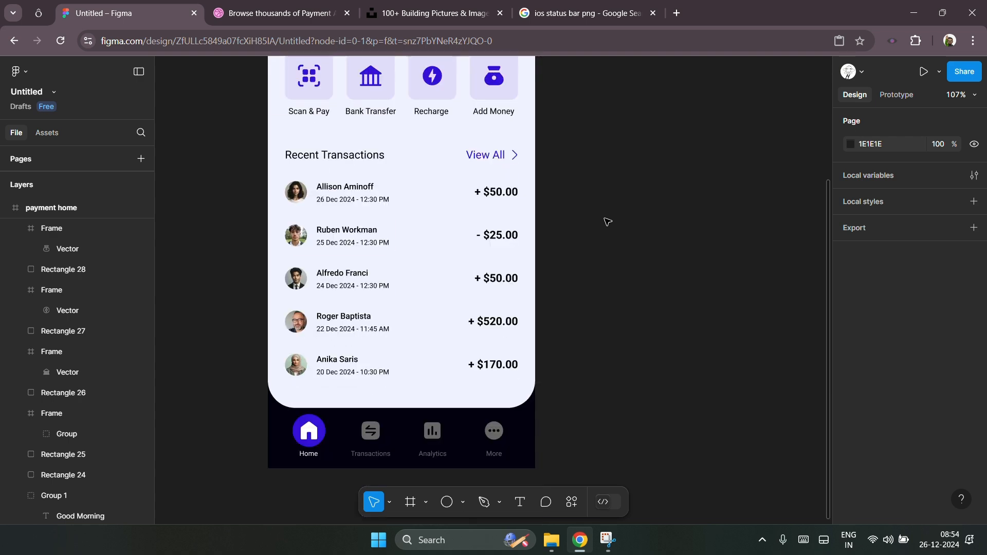
{"action": "scroll", "coordinate": [607, 221], "scroll_direction": "up", "scroll_amount": 7}
{"action": "scroll", "coordinate": [326, 264], "scroll_direction": "up", "scroll_amount": 5}
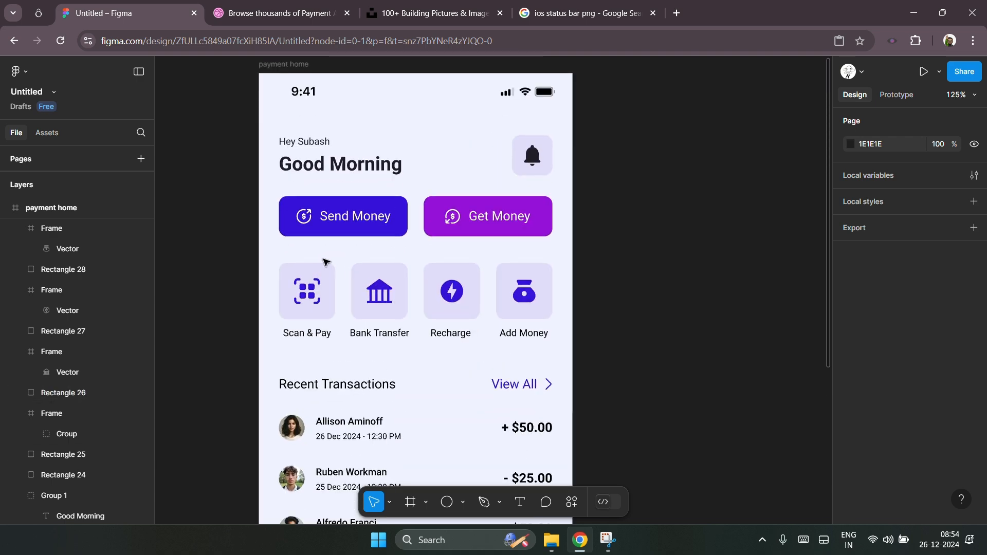
{"action": "scroll", "coordinate": [329, 282], "scroll_direction": "up", "scroll_amount": 1}
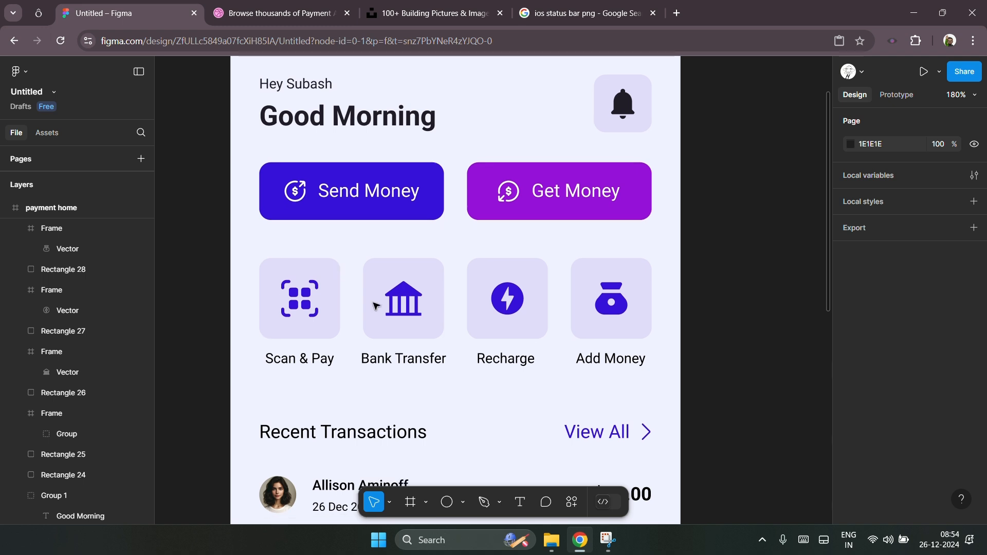
Step: Change the Scan & Pay icon's colour to the orange DA8611
{"action": "left_click", "coordinate": [299, 300]}
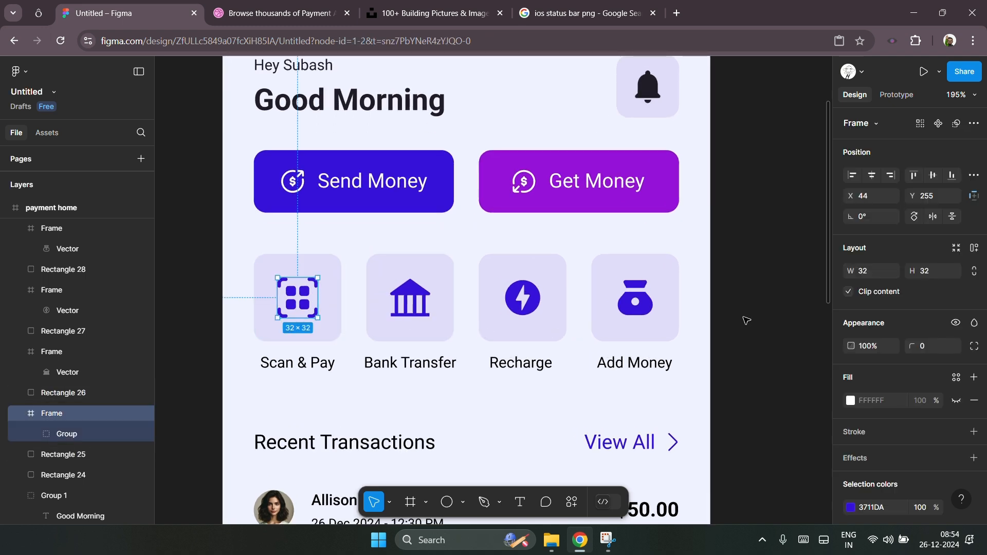
{"action": "scroll", "coordinate": [892, 412], "scroll_direction": "down", "scroll_amount": 4}
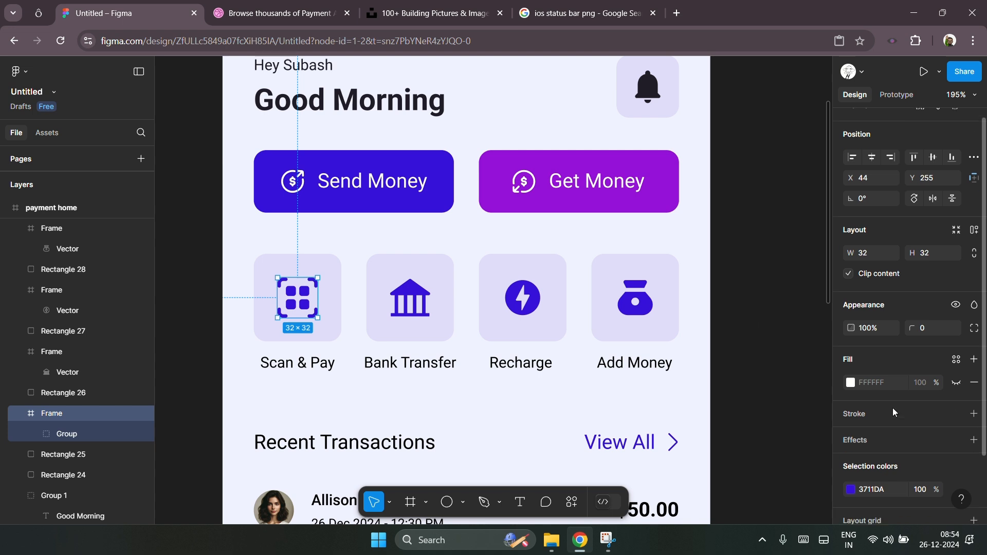
{"action": "left_click", "coordinate": [852, 424]}
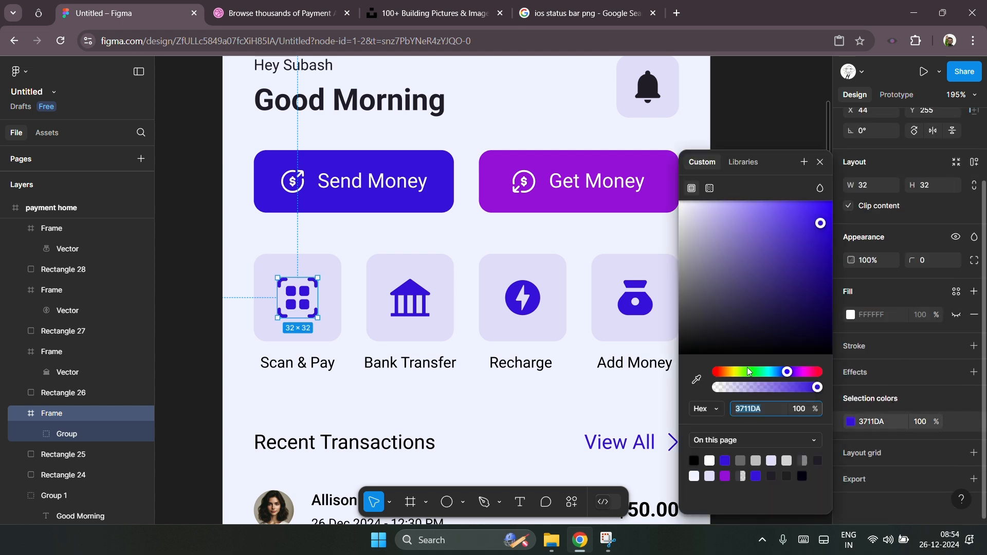
{"action": "left_click", "coordinate": [728, 373]}
{"action": "left_click_drag", "start_coordinate": [731, 376], "coordinate": [729, 378]}
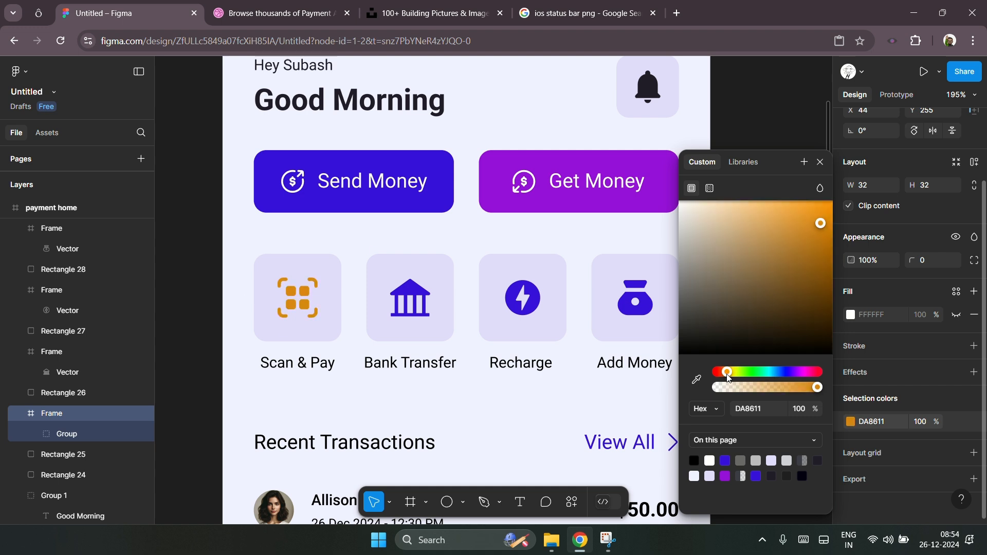
Step: Change the Bank Transfer icon's colour to the green 08CC50
{"action": "left_click", "coordinate": [410, 298]}
{"action": "left_click", "coordinate": [851, 422]}
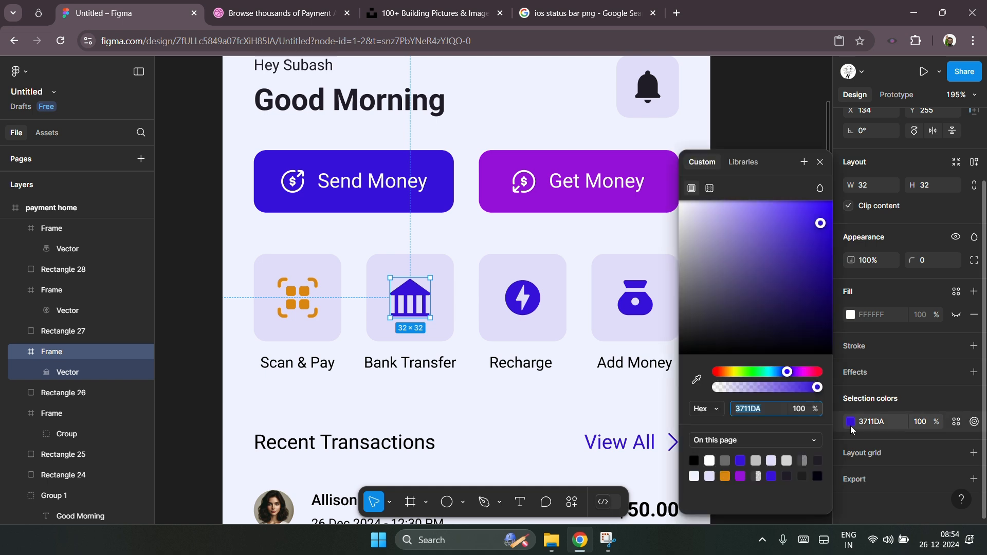
{"action": "left_click_drag", "start_coordinate": [753, 377], "coordinate": [761, 375]}
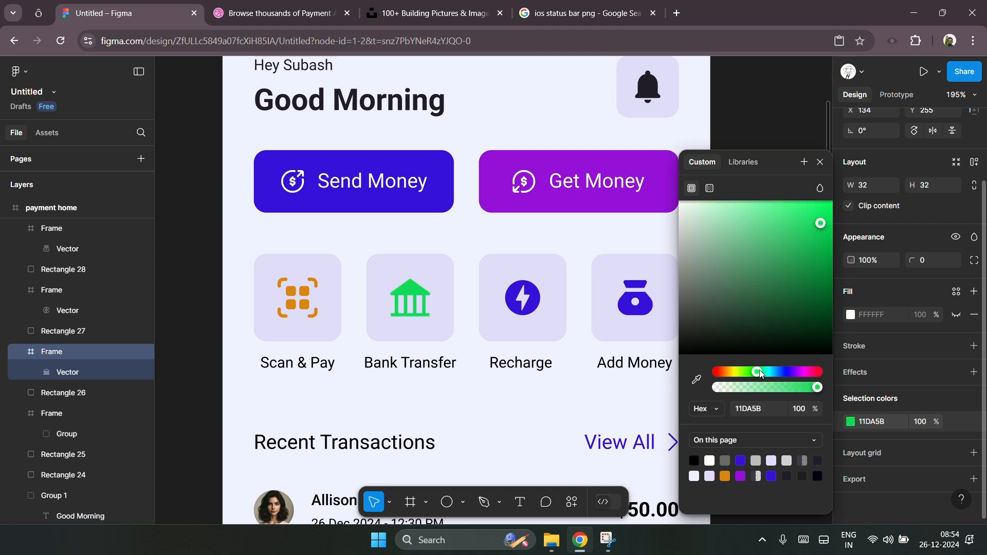
{"action": "left_click_drag", "start_coordinate": [821, 225], "coordinate": [827, 238]}
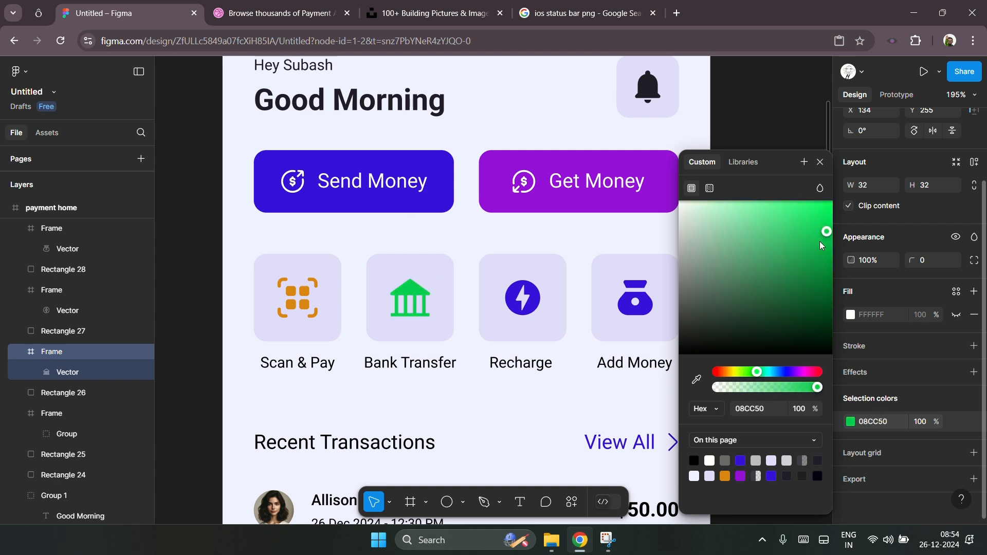
Step: Change the Recharge icon's colour to the yellow CFD202
{"action": "left_click", "coordinate": [532, 298]}
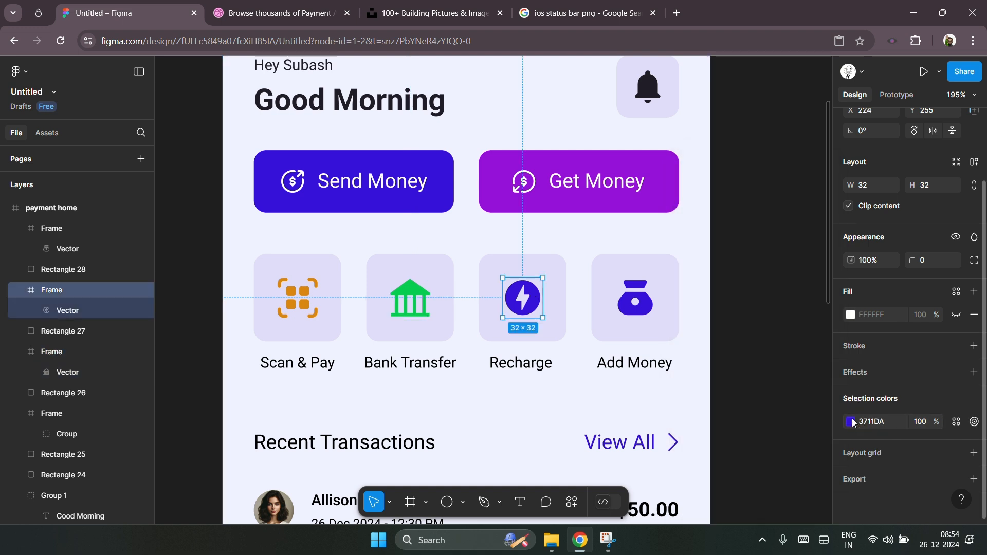
{"action": "left_click", "coordinate": [851, 422]}
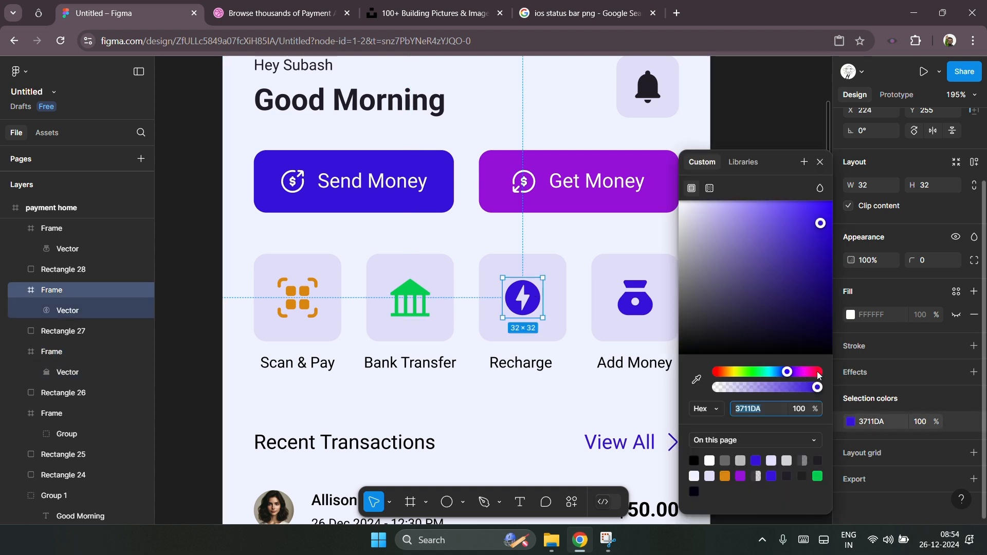
{"action": "left_click", "coordinate": [736, 373]}
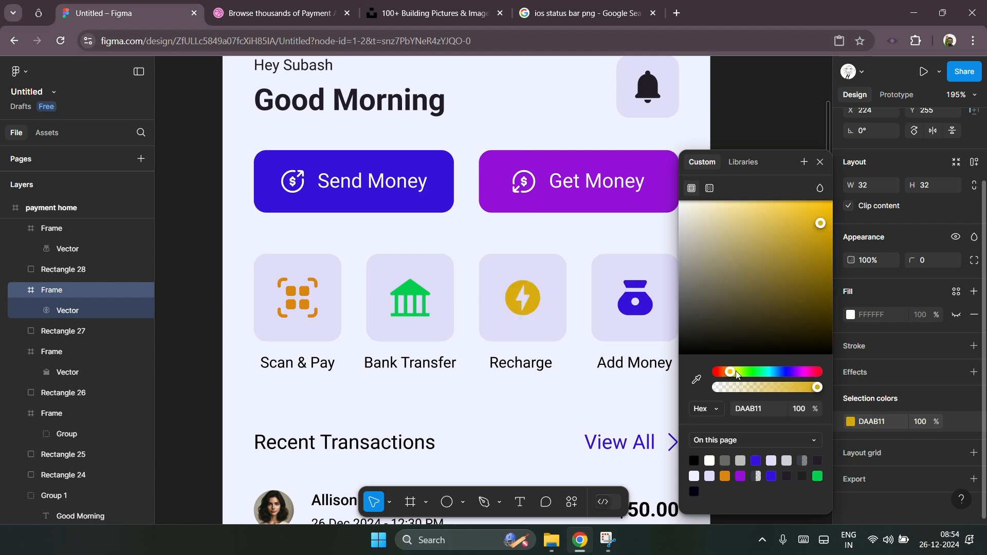
{"action": "left_click_drag", "start_coordinate": [736, 374], "coordinate": [733, 376]}
{"action": "left_click", "coordinate": [734, 372]}
{"action": "left_click", "coordinate": [827, 226]}
{"action": "left_click_drag", "start_coordinate": [828, 235], "coordinate": [833, 237]}
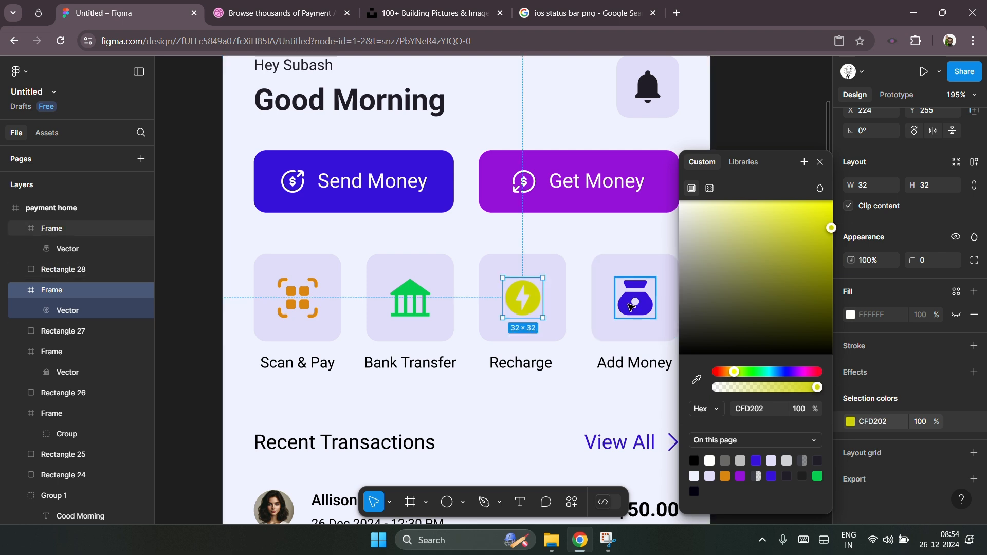
Step: Change the Add Money icon's colour to the pinkish red FF4B6F
{"action": "left_click", "coordinate": [850, 421]}
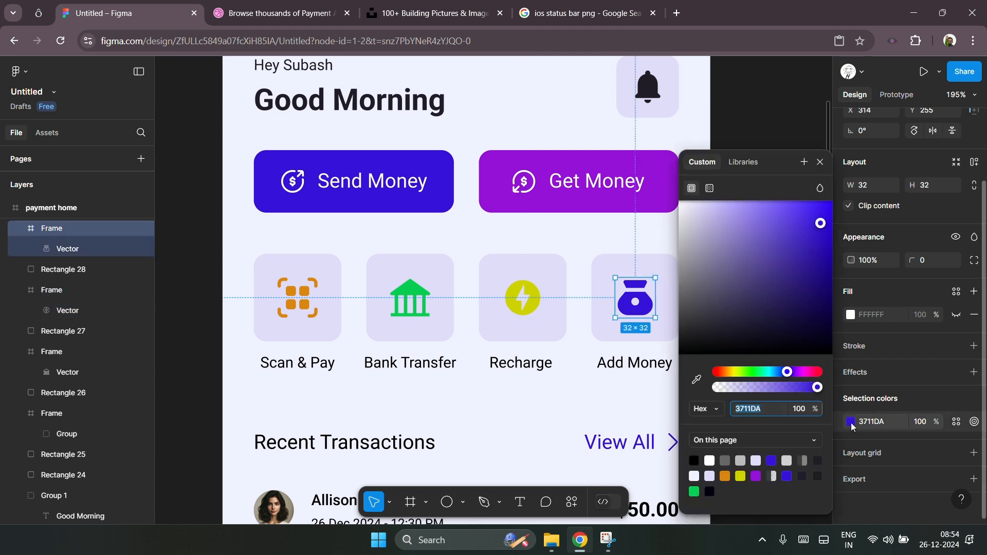
{"action": "scroll", "coordinate": [625, 359], "scroll_direction": "right", "scroll_amount": 1}
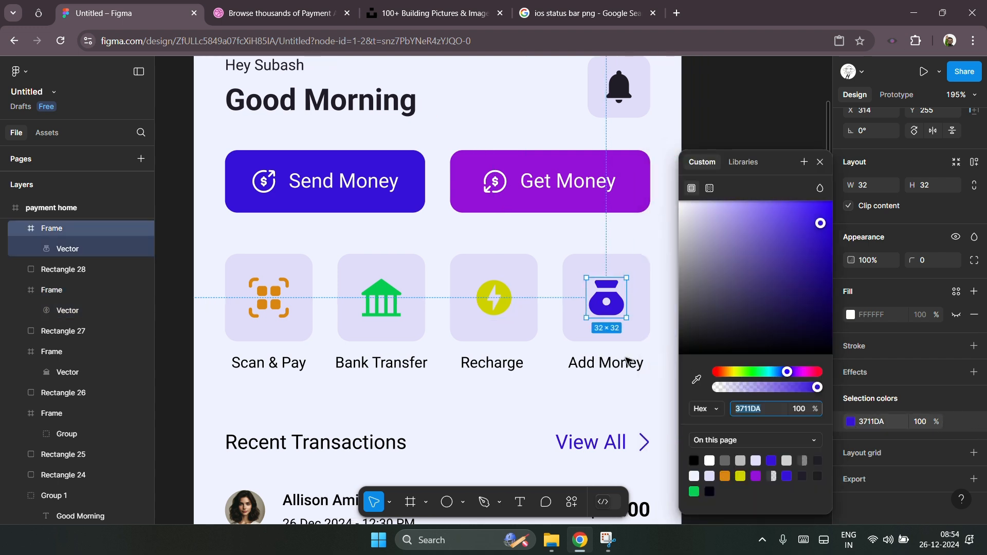
{"action": "left_click", "coordinate": [762, 373]}
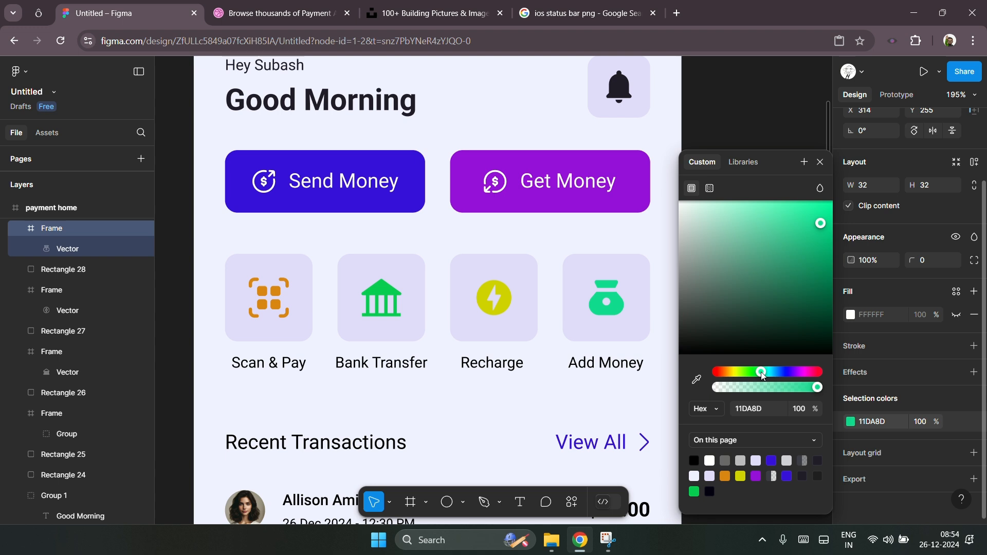
{"action": "left_click_drag", "start_coordinate": [755, 374], "coordinate": [689, 373]}
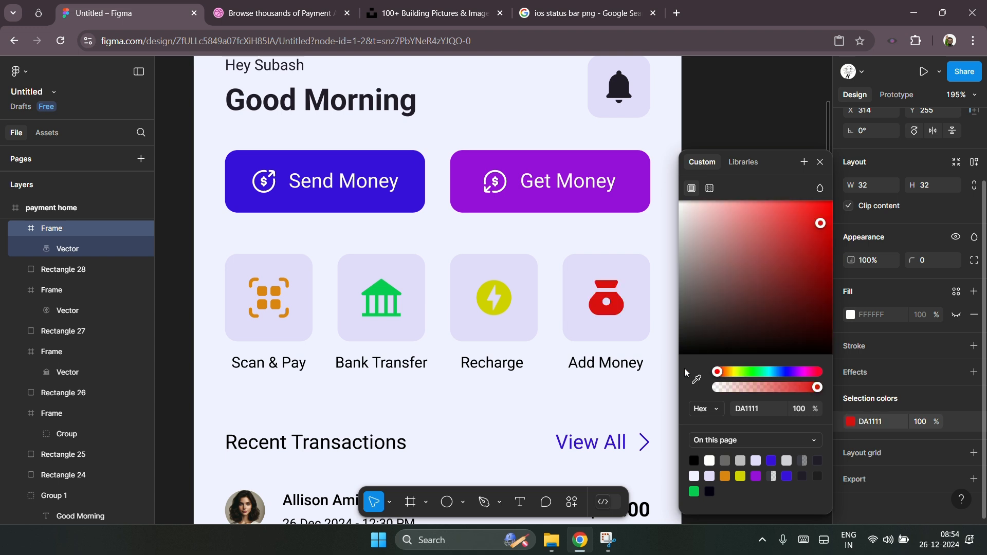
{"action": "mouse_move", "coordinate": [792, 216]}
{"action": "left_mouse_down"}
{"action": "mouse_move", "coordinate": [777, 214]}
{"action": "mouse_move", "coordinate": [787, 214]}
{"action": "left_mouse_up"}
{"action": "left_click_drag", "start_coordinate": [801, 372], "coordinate": [811, 376]}
{"action": "left_click_drag", "start_coordinate": [780, 207], "coordinate": [790, 207]}
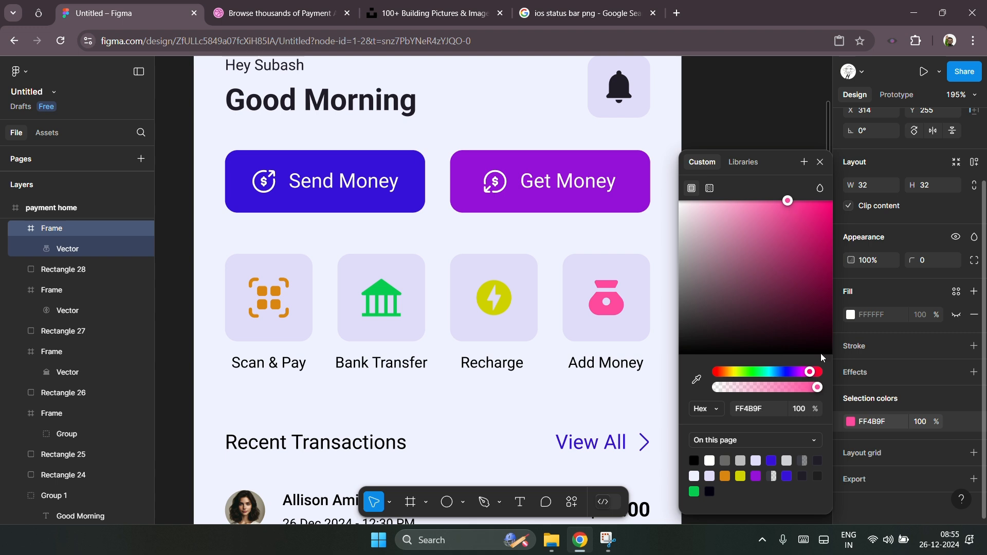
{"action": "left_click_drag", "start_coordinate": [811, 375], "coordinate": [815, 377]}
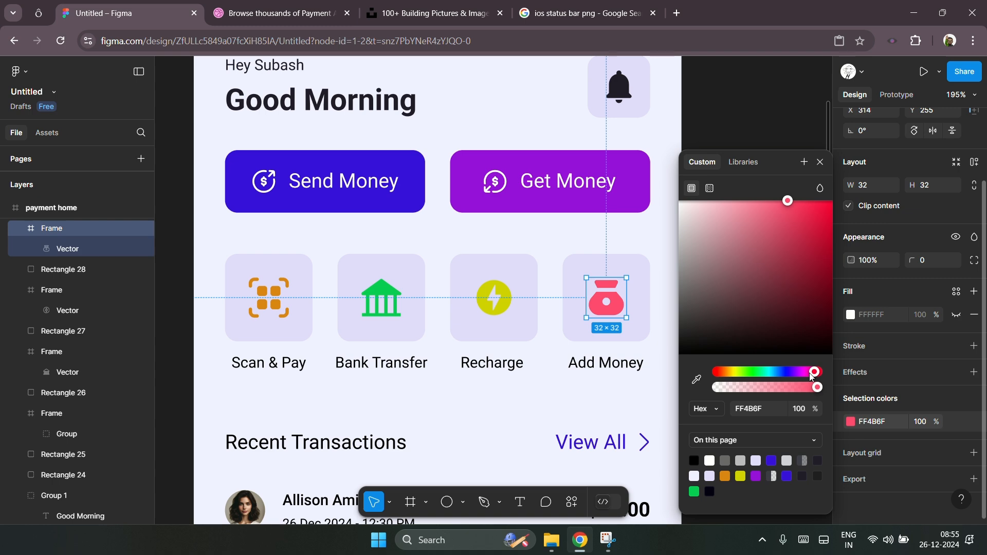
{"action": "left_click", "coordinate": [663, 244]}
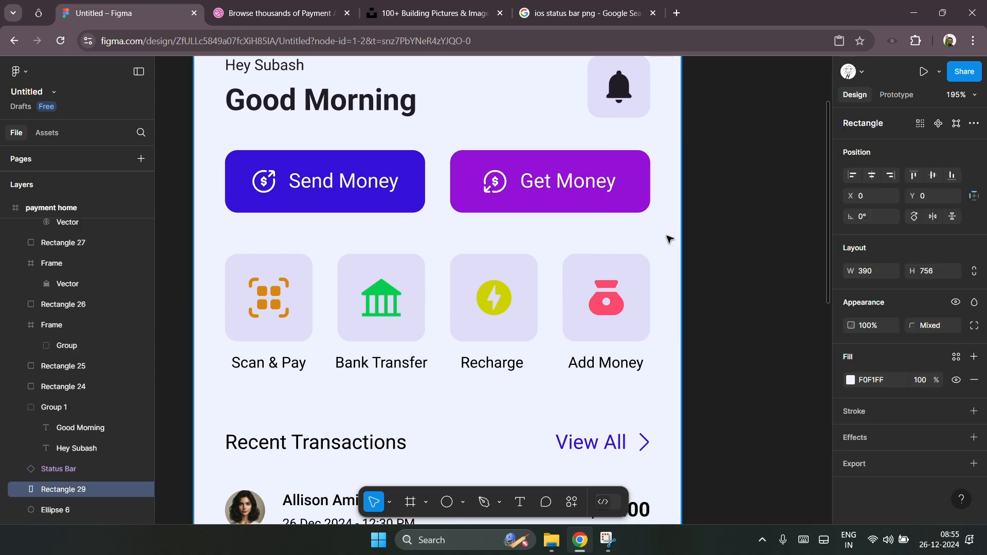
{"action": "scroll", "coordinate": [609, 311], "scroll_direction": "down", "scroll_amount": 5}
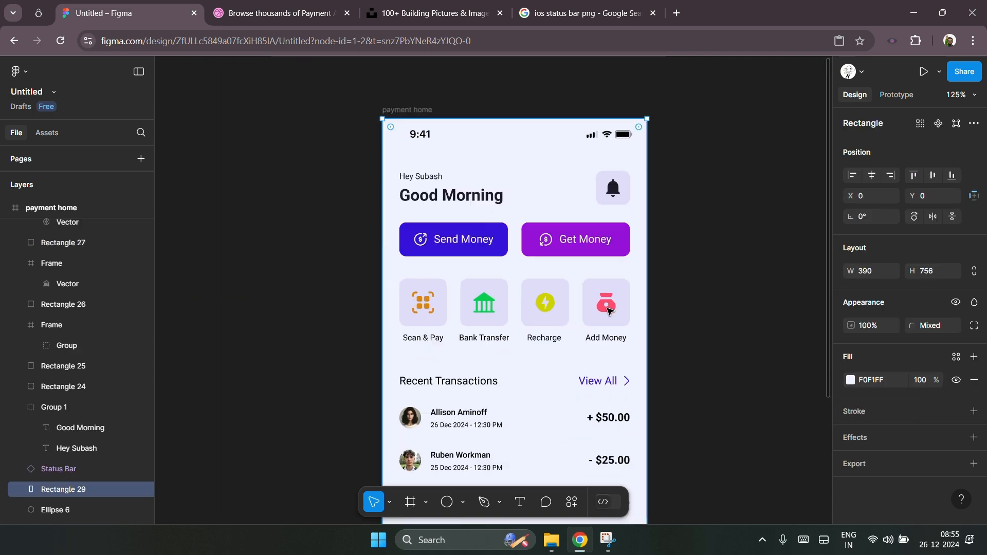
{"action": "left_click", "coordinate": [697, 304]}
{"action": "scroll", "coordinate": [594, 314], "scroll_direction": "up", "scroll_amount": 5}
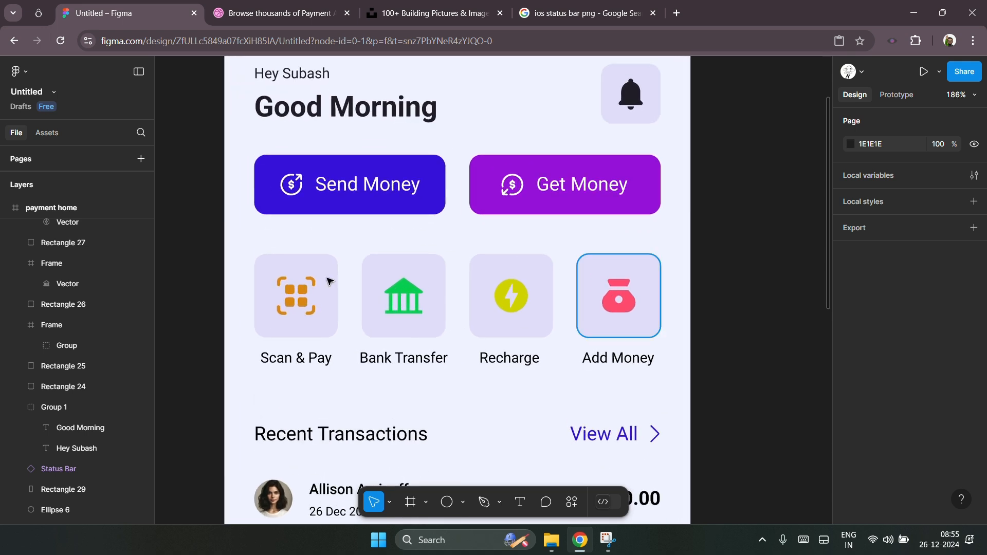
{"action": "left_click", "coordinate": [330, 272]}
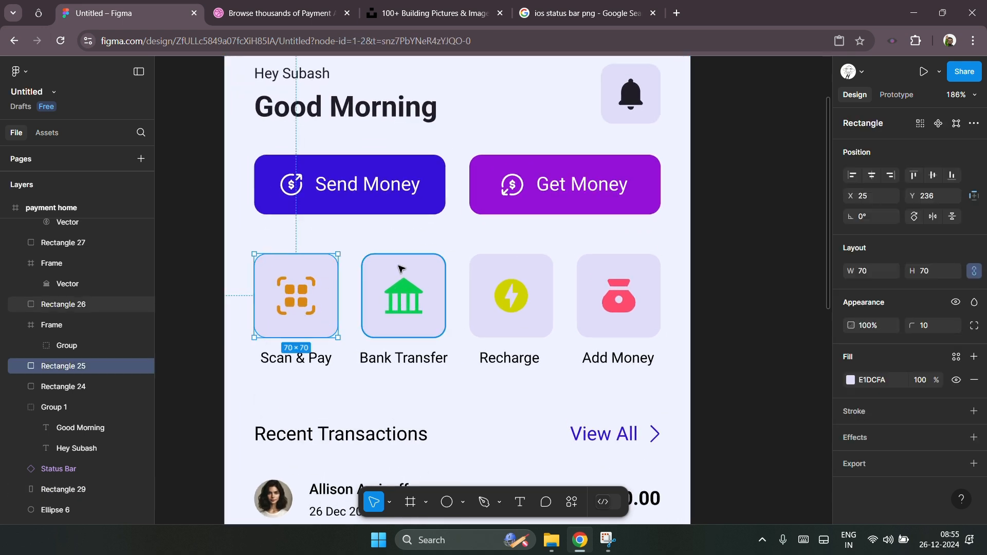
{"action": "left_click", "coordinate": [408, 269], "text": "shift"}
{"action": "left_click", "coordinate": [534, 265], "text": "shift"}
{"action": "left_click", "coordinate": [634, 265], "text": "shift"}
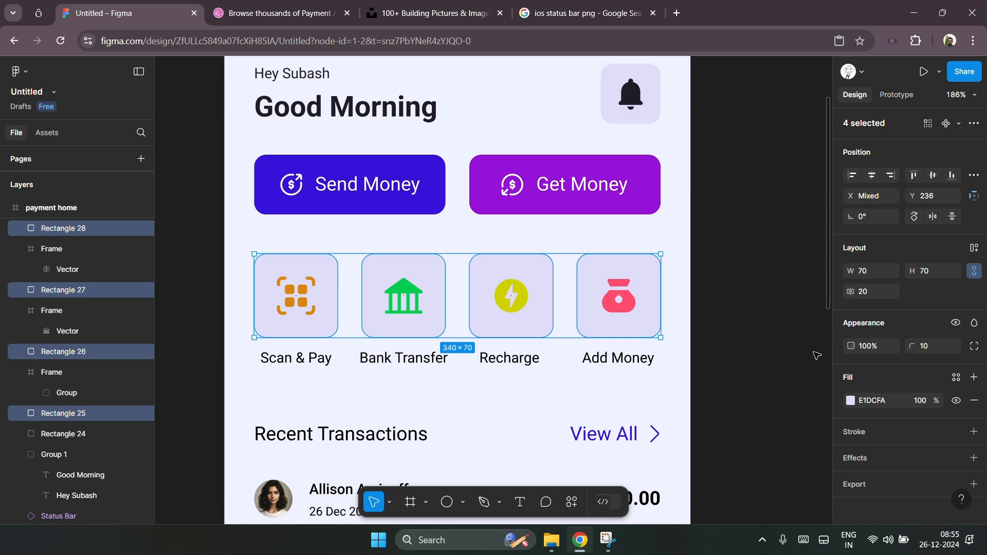
{"action": "left_click", "coordinate": [221, 253]}
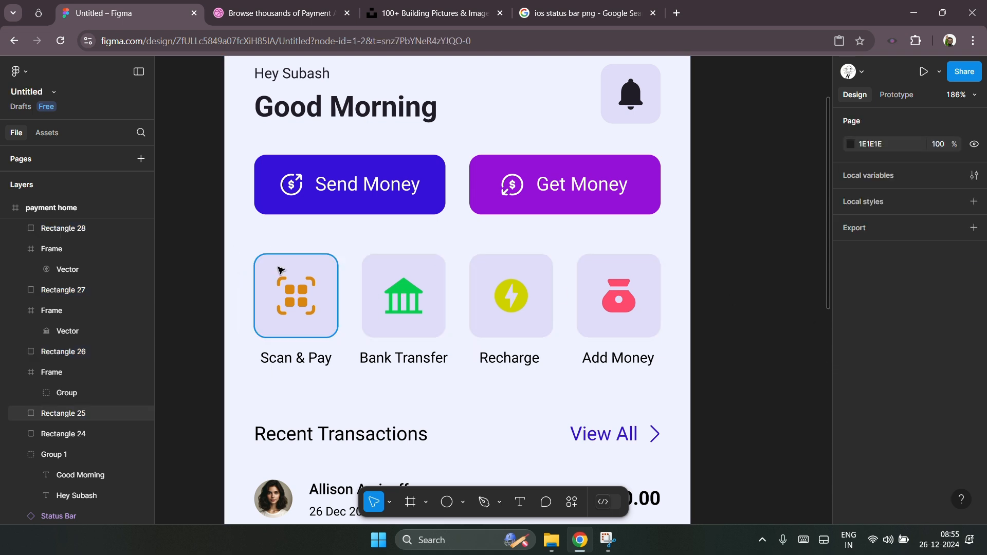
Step: Fill the Scan & Pay tile with a light tint of its icon's orange, F1E4D2, using the eyedropper
{"action": "left_click", "coordinate": [280, 270]}
{"action": "scroll", "coordinate": [280, 270], "scroll_direction": "up", "scroll_amount": 3}
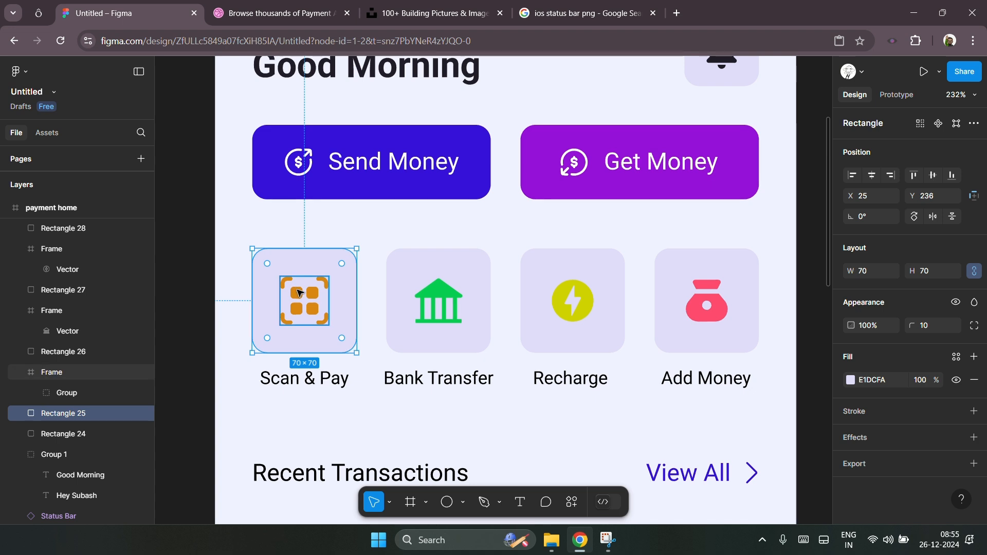
{"action": "key", "text": "i"}
{"action": "left_click", "coordinate": [310, 290]}
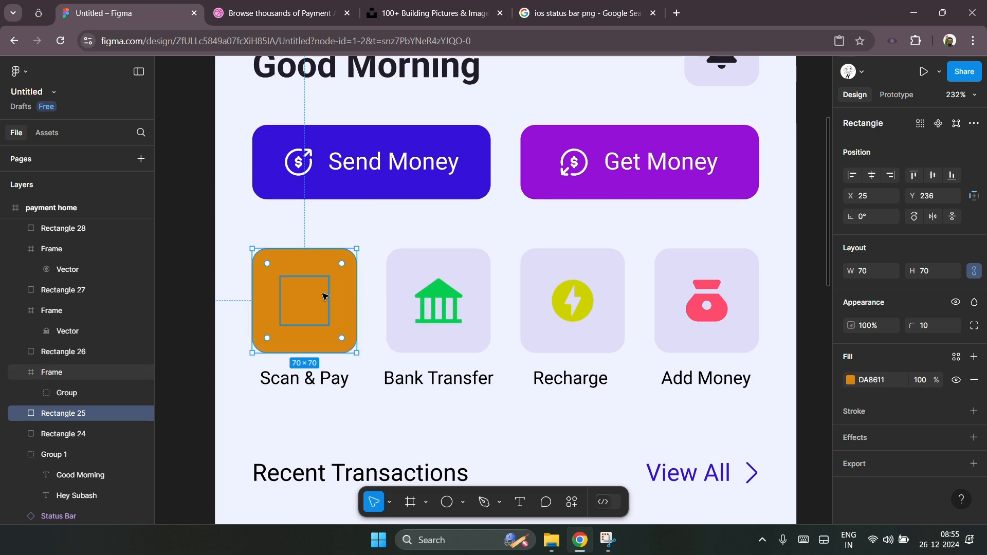
{"action": "left_click", "coordinate": [851, 380]}
{"action": "mouse_move", "coordinate": [708, 218]}
{"action": "left_mouse_down"}
{"action": "mouse_move", "coordinate": [694, 205]}
{"action": "mouse_move", "coordinate": [699, 214]}
{"action": "left_mouse_up"}
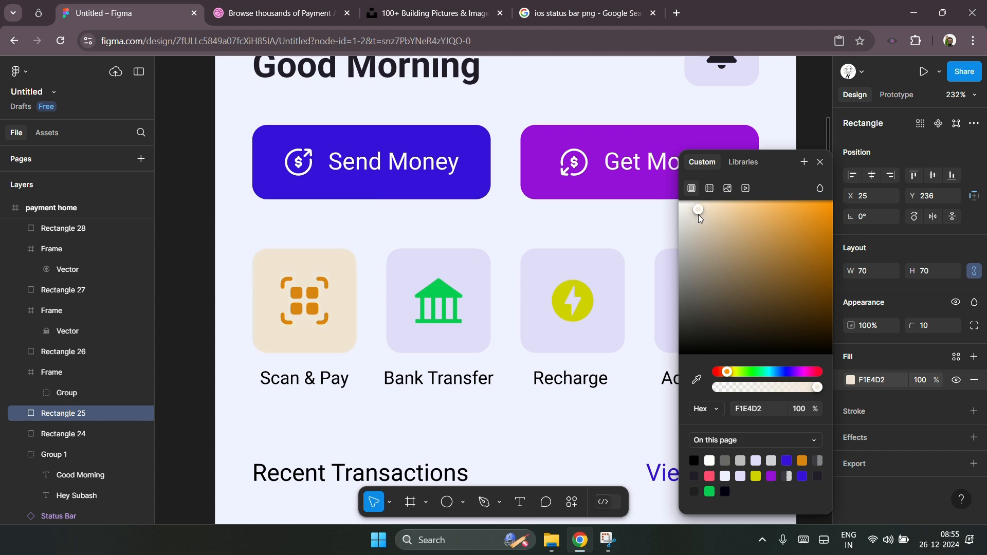
Step: Fill the Bank Transfer tile with a light tint of its icon's green, B5EBC9
{"action": "left_click", "coordinate": [469, 280]}
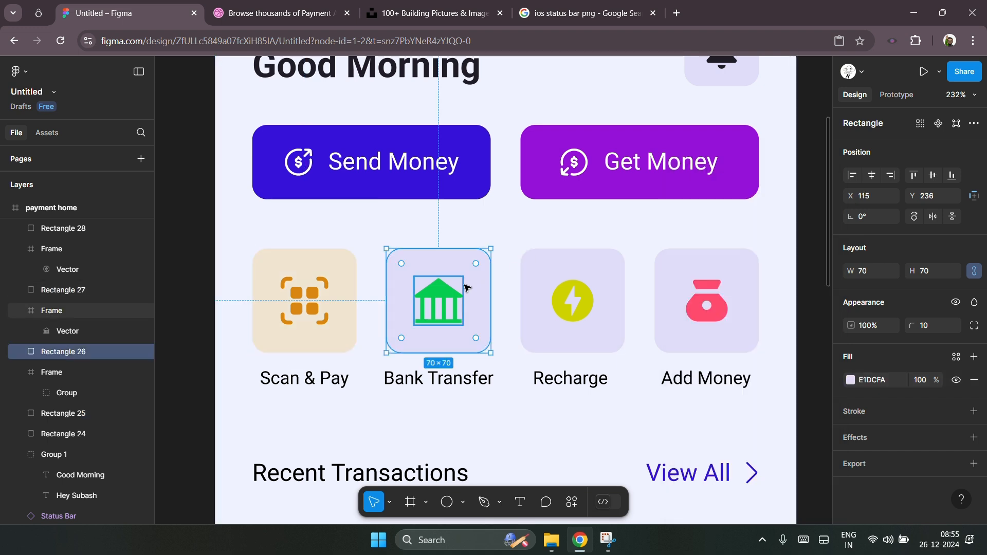
{"action": "left_click", "coordinate": [457, 303]}
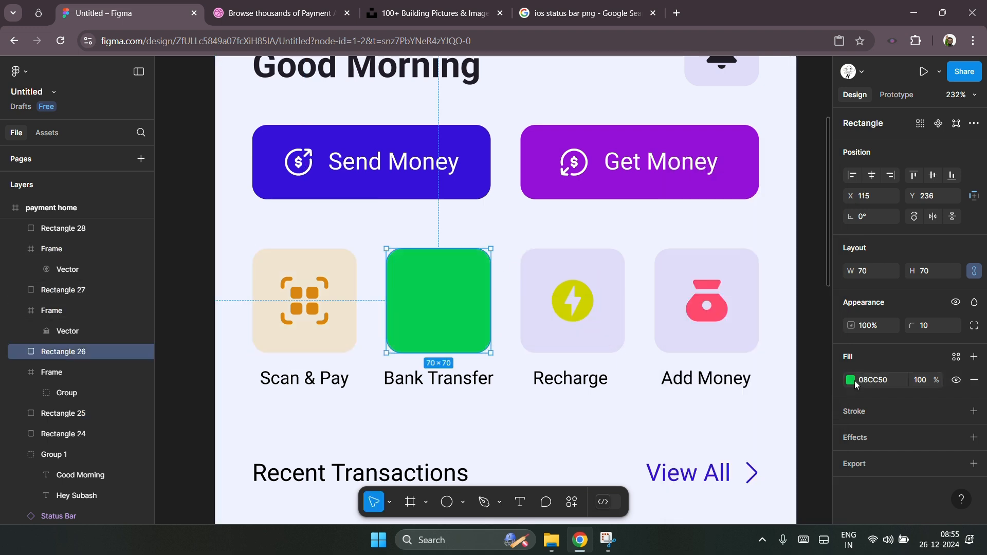
{"action": "left_click", "coordinate": [851, 380]}
{"action": "mouse_move", "coordinate": [736, 221]}
{"action": "left_mouse_down"}
{"action": "mouse_move", "coordinate": [707, 213]}
{"action": "mouse_move", "coordinate": [716, 218]}
{"action": "left_mouse_up"}
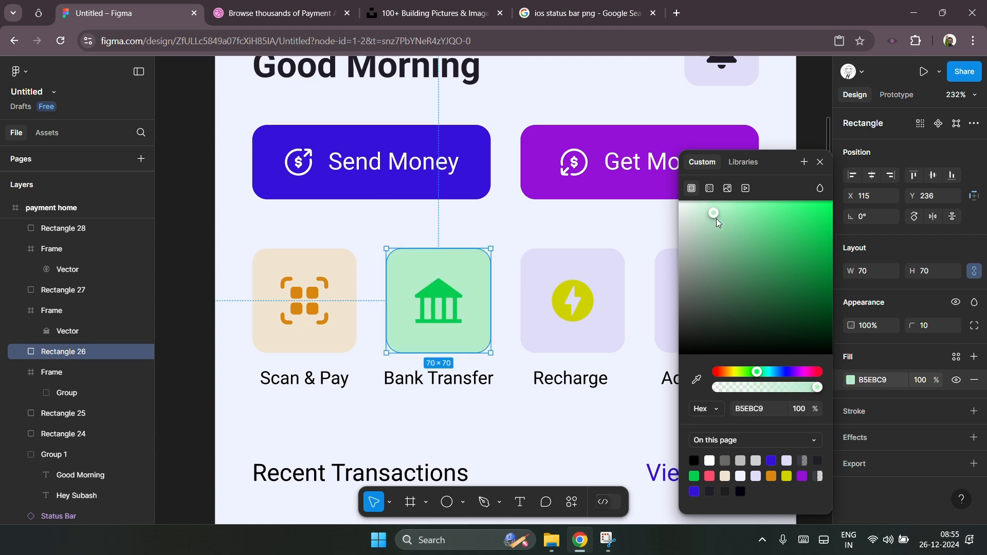
Step: Fill the Recharge tile with a light tint of its icon's yellow, EFF0B9, using the eyedropper
{"action": "left_click", "coordinate": [610, 260]}
{"action": "key", "text": "i"}
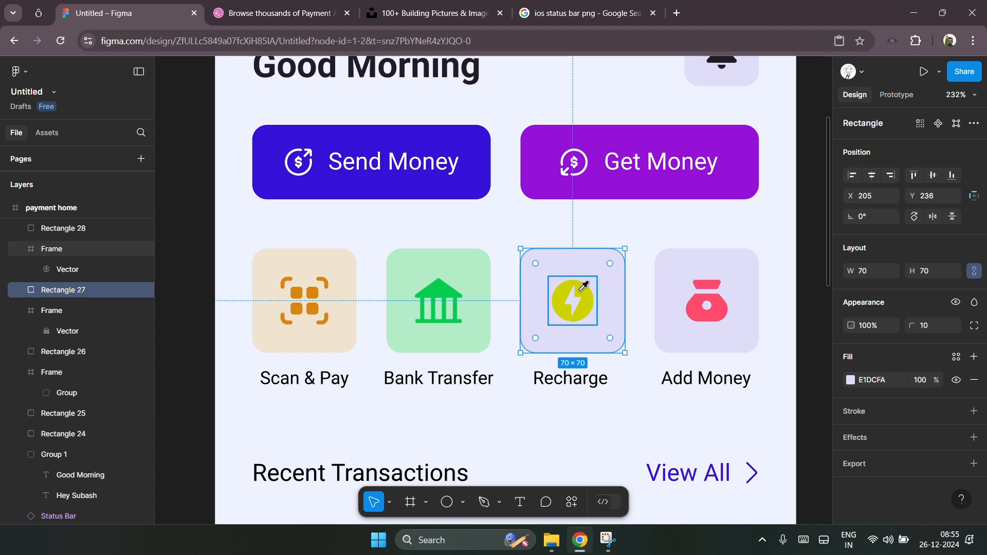
{"action": "left_click", "coordinate": [585, 287]}
{"action": "left_click", "coordinate": [851, 381]}
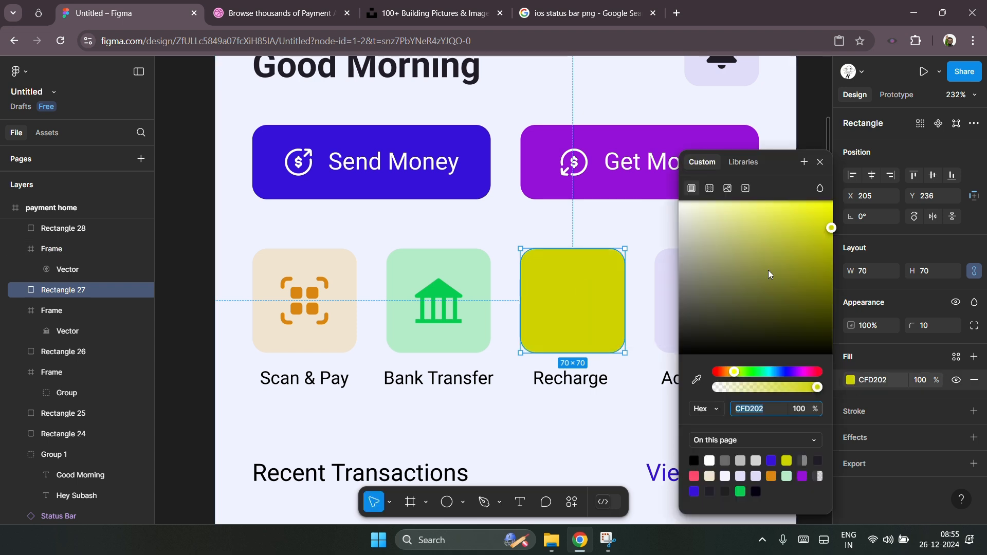
{"action": "left_click", "coordinate": [711, 204]}
{"action": "mouse_move", "coordinate": [716, 215]}
{"action": "left_mouse_down"}
{"action": "mouse_move", "coordinate": [724, 218]}
{"action": "mouse_move", "coordinate": [714, 218]}
{"action": "left_mouse_up"}
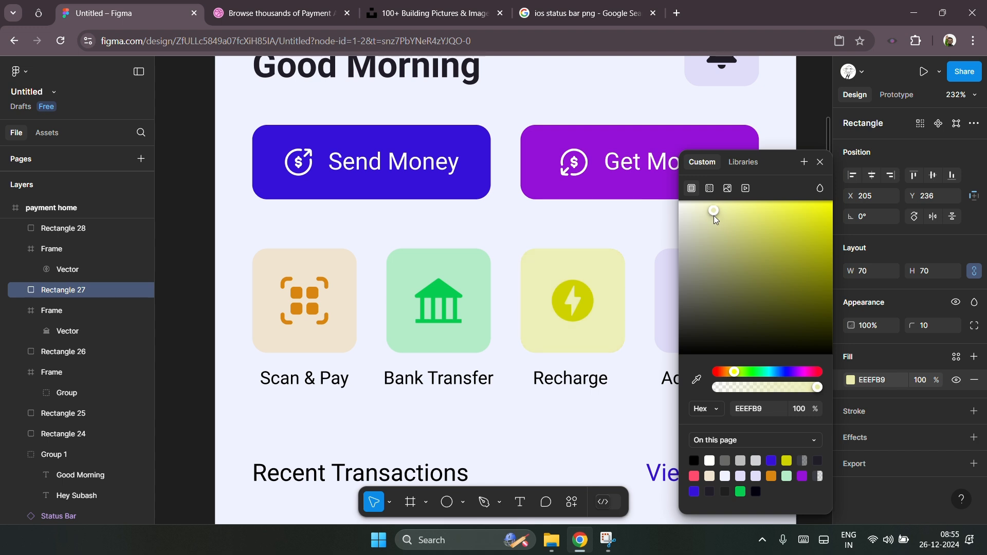
{"action": "scroll", "coordinate": [564, 284], "scroll_direction": "right", "scroll_amount": 1}
{"action": "left_click_drag", "start_coordinate": [716, 214], "coordinate": [715, 215]}
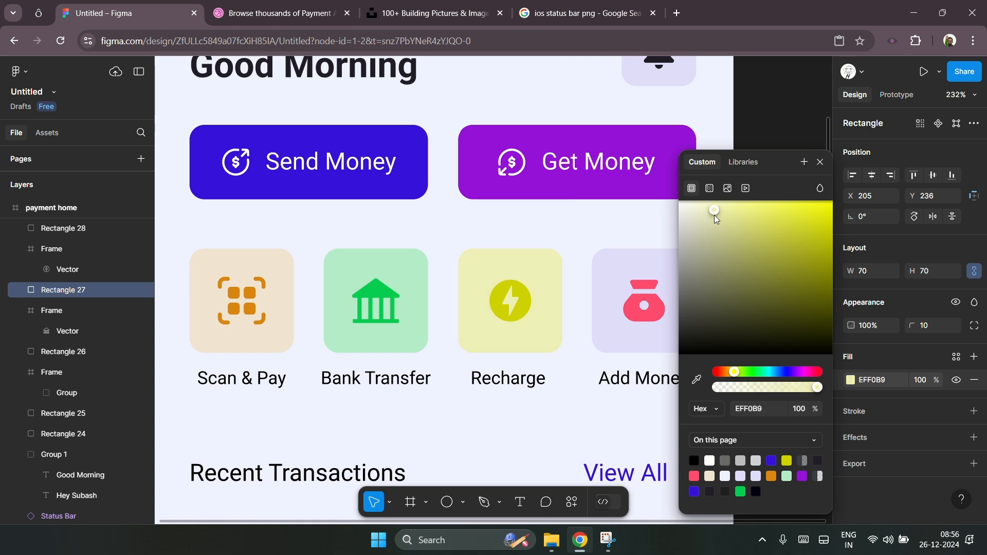
Step: Fill the Add Money tile with a light tint of its icon's pink, F2D5DB, using the eyedropper
{"action": "left_click", "coordinate": [651, 258]}
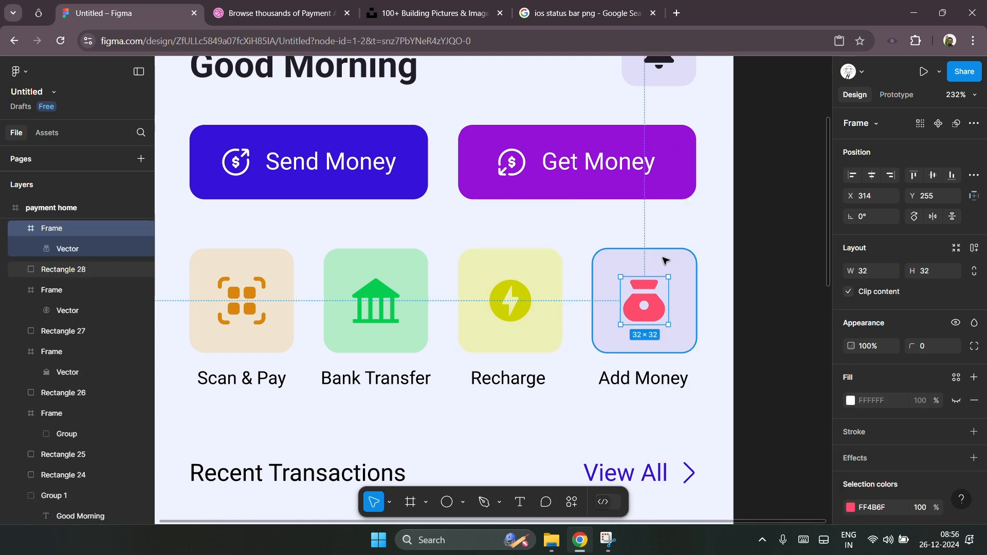
{"action": "left_click", "coordinate": [660, 260]}
{"action": "key", "text": "ctrl+v"}
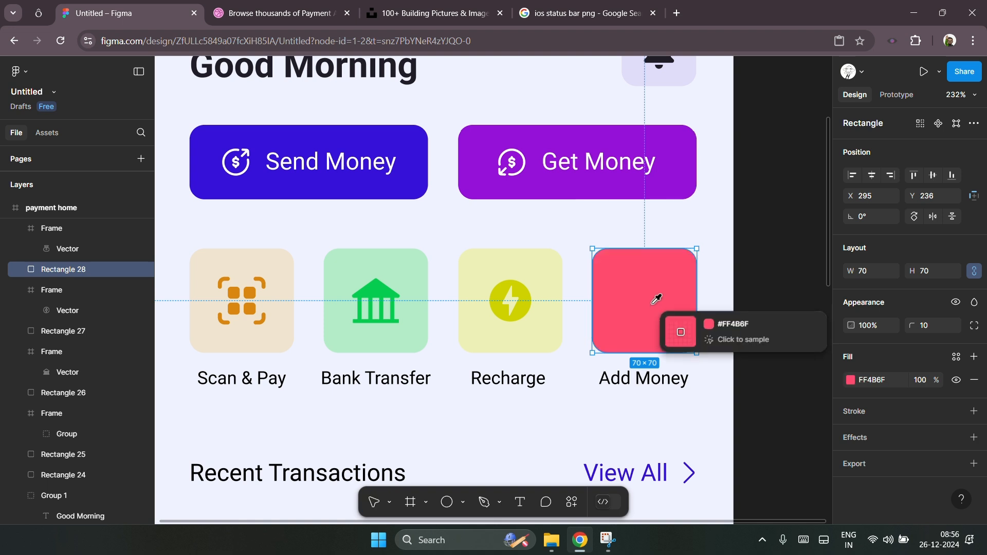
{"action": "left_click", "coordinate": [851, 380]}
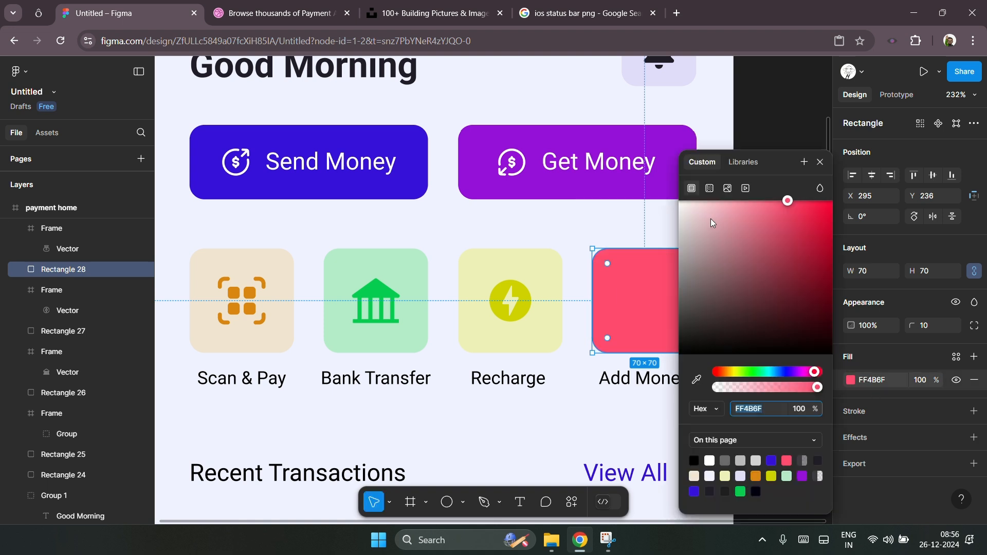
{"action": "left_click_drag", "start_coordinate": [701, 216], "coordinate": [699, 214]}
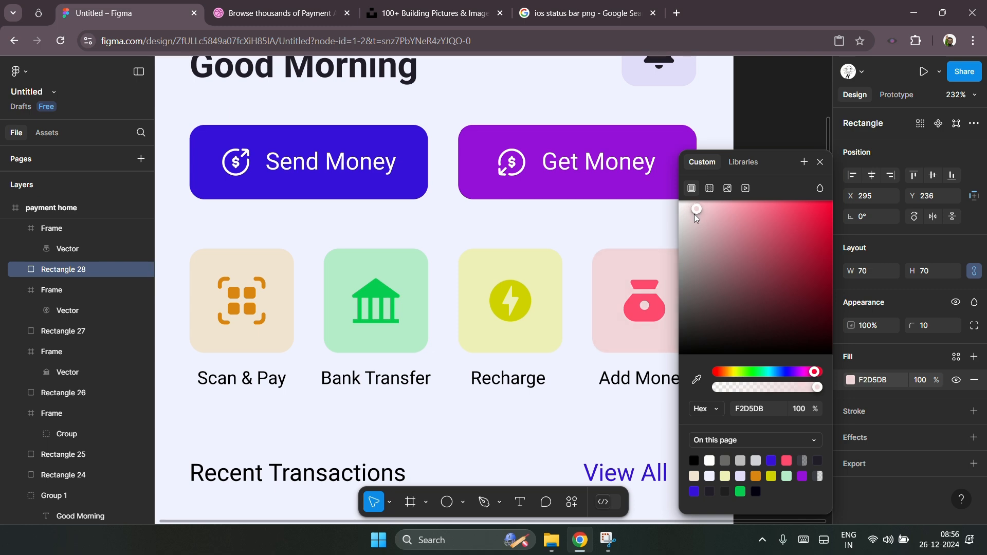
Step: Review the recoloured action tiles and the rest of the home screen
{"action": "scroll", "coordinate": [448, 271], "scroll_direction": "down", "scroll_amount": 5}
{"action": "left_click", "coordinate": [604, 234]}
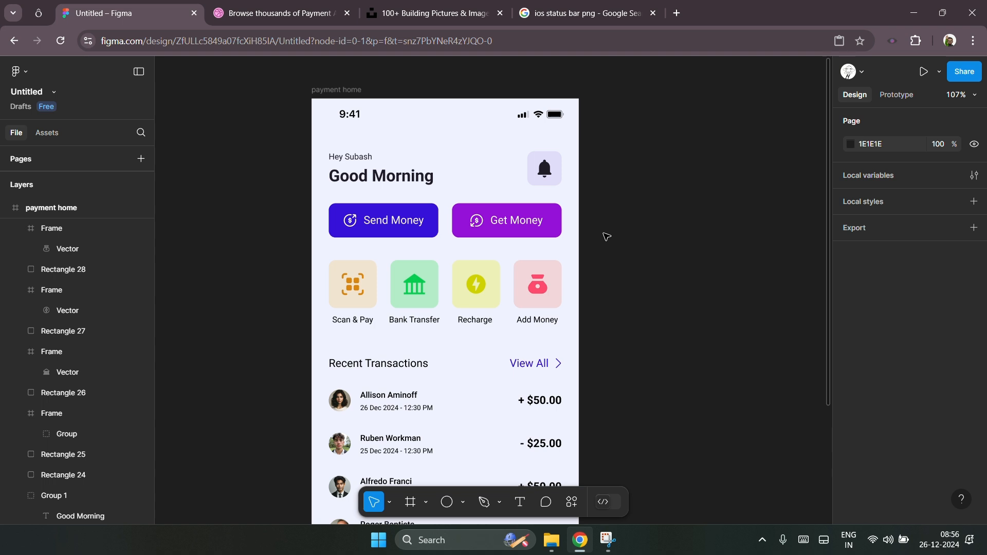
{"action": "scroll", "coordinate": [672, 262], "scroll_direction": "down", "scroll_amount": 1}
{"action": "scroll", "coordinate": [672, 262], "scroll_direction": "down", "scroll_amount": 1}
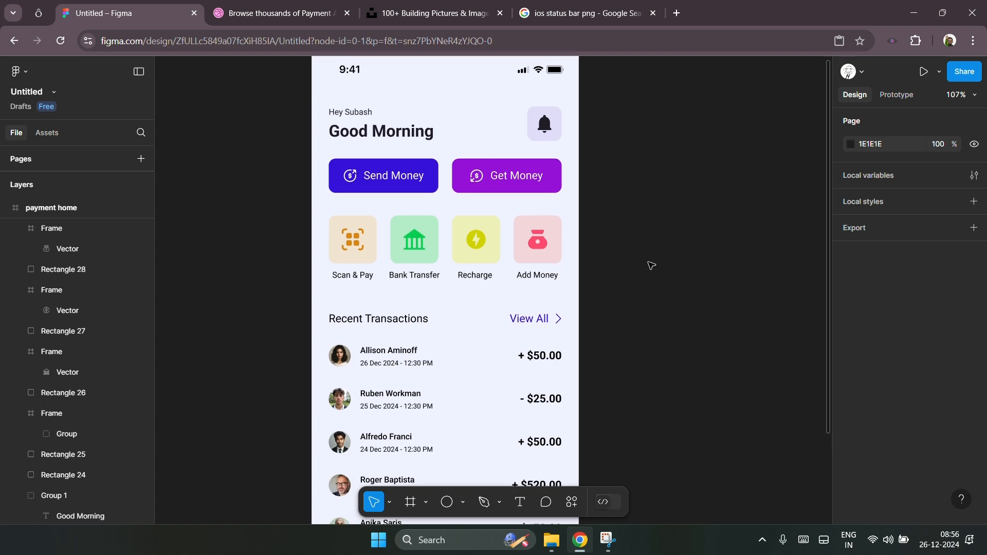
Step: Group the four action tiles together with their labels into a single group
{"action": "scroll", "coordinate": [650, 266], "scroll_direction": "down", "scroll_amount": 2}
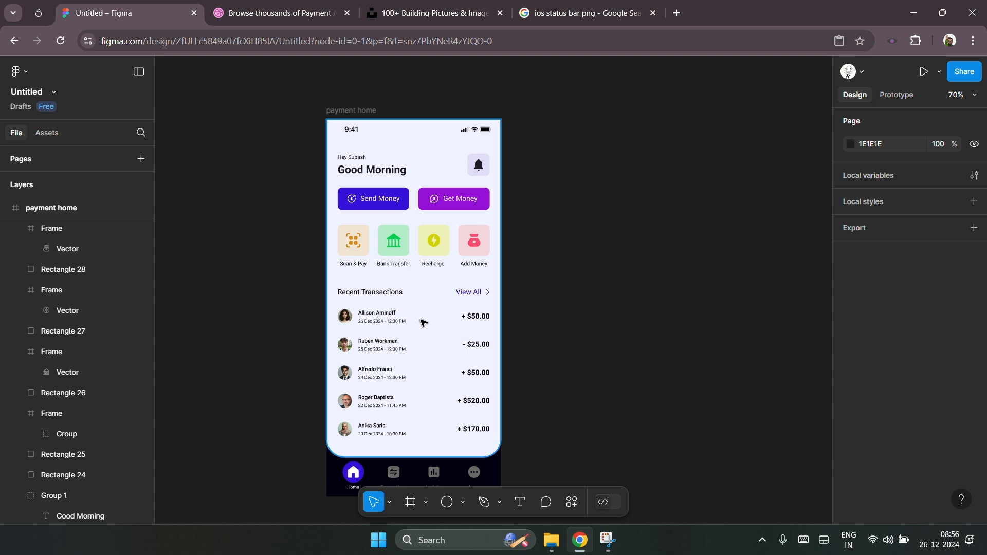
{"action": "scroll", "coordinate": [389, 211], "scroll_direction": "up", "scroll_amount": 1}
{"action": "scroll", "coordinate": [387, 212], "scroll_direction": "up", "scroll_amount": 3}
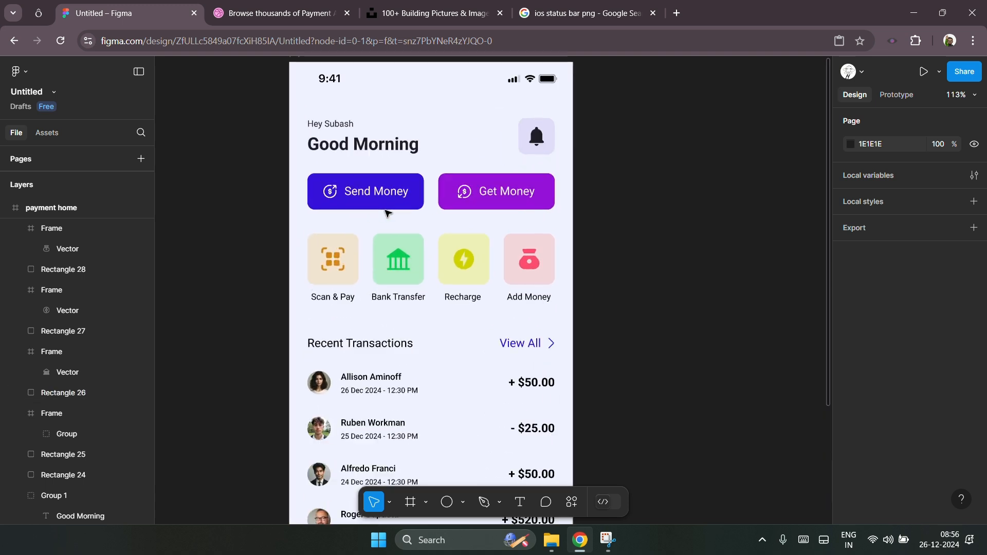
{"action": "left_click_drag", "start_coordinate": [612, 227], "coordinate": [286, 309]}
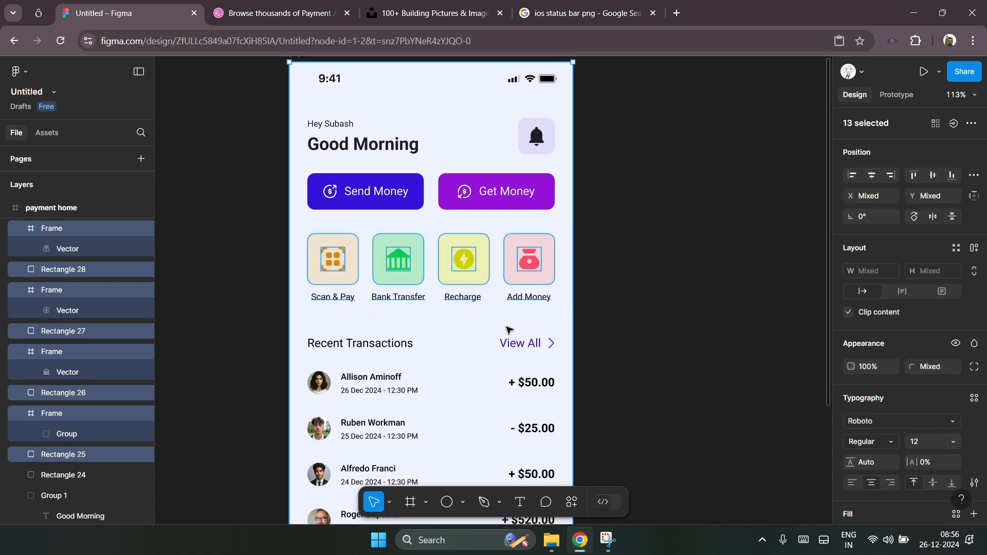
{"action": "left_click", "coordinate": [567, 321], "text": "shift"}
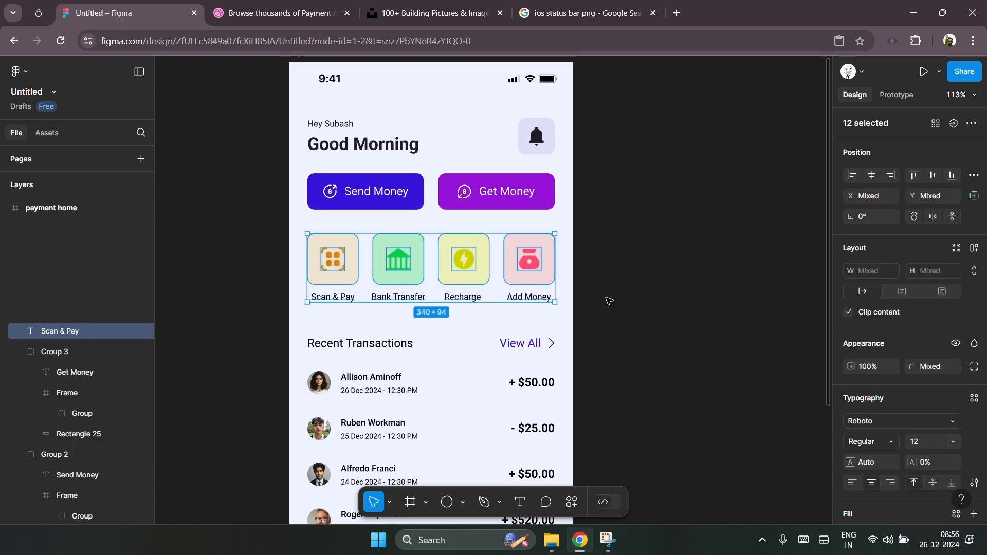
{"action": "key", "text": "ctrl+g"}
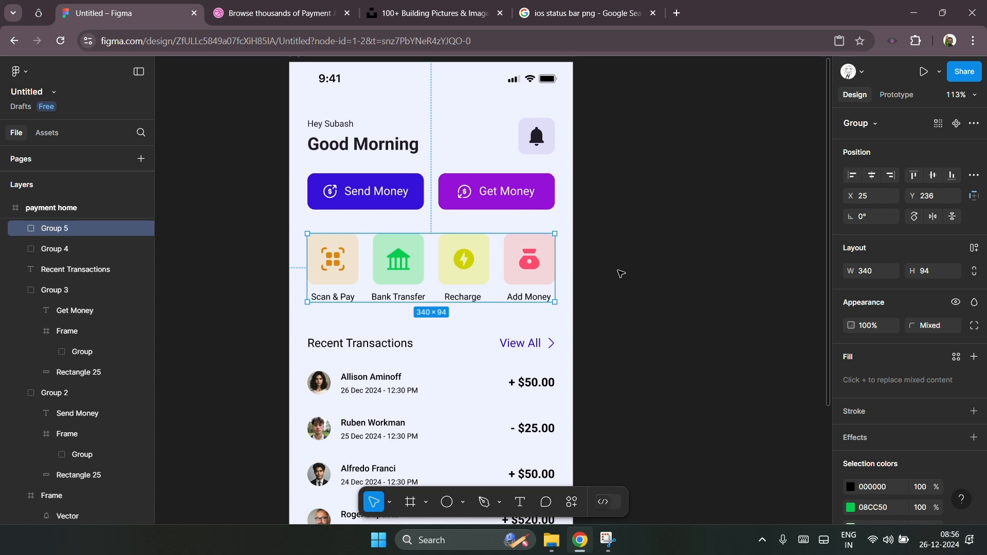
Step: Shrink the bell icon to about 26 × 26
{"action": "left_click", "coordinate": [659, 250]}
{"action": "scroll", "coordinate": [419, 255], "scroll_direction": "down", "scroll_amount": 2}
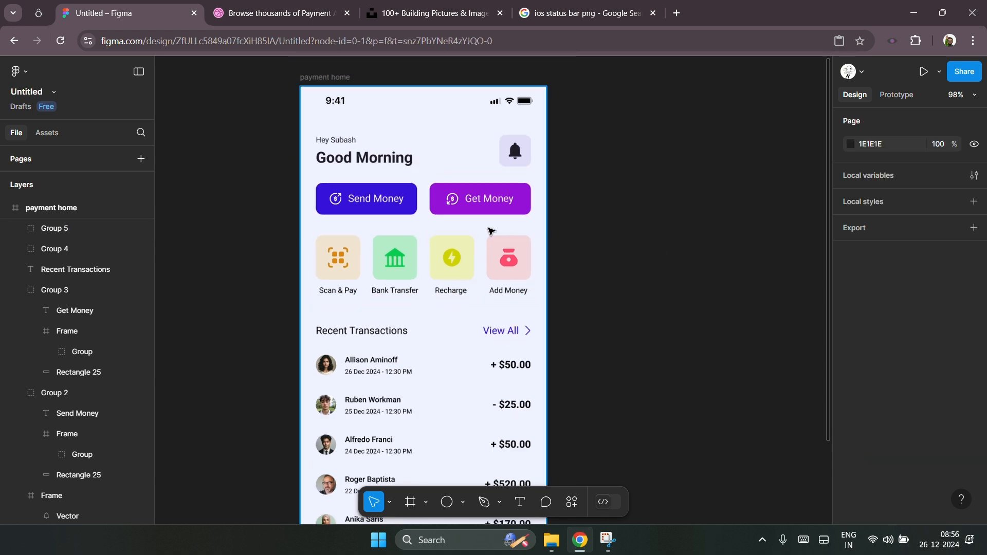
{"action": "scroll", "coordinate": [614, 199], "scroll_direction": "up", "scroll_amount": 1}
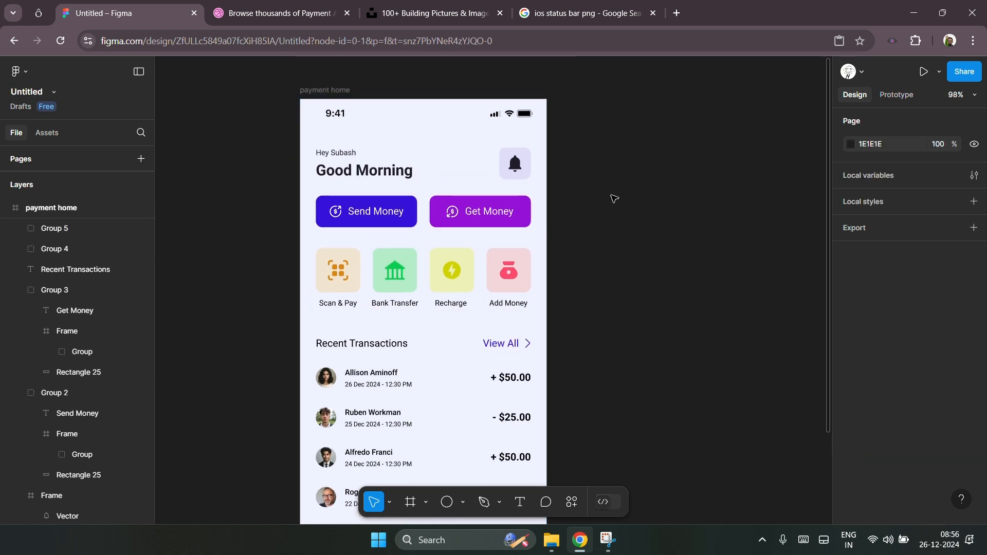
{"action": "scroll", "coordinate": [613, 198], "scroll_direction": "down", "scroll_amount": 2}
{"action": "scroll", "coordinate": [614, 199], "scroll_direction": "up", "scroll_amount": 2}
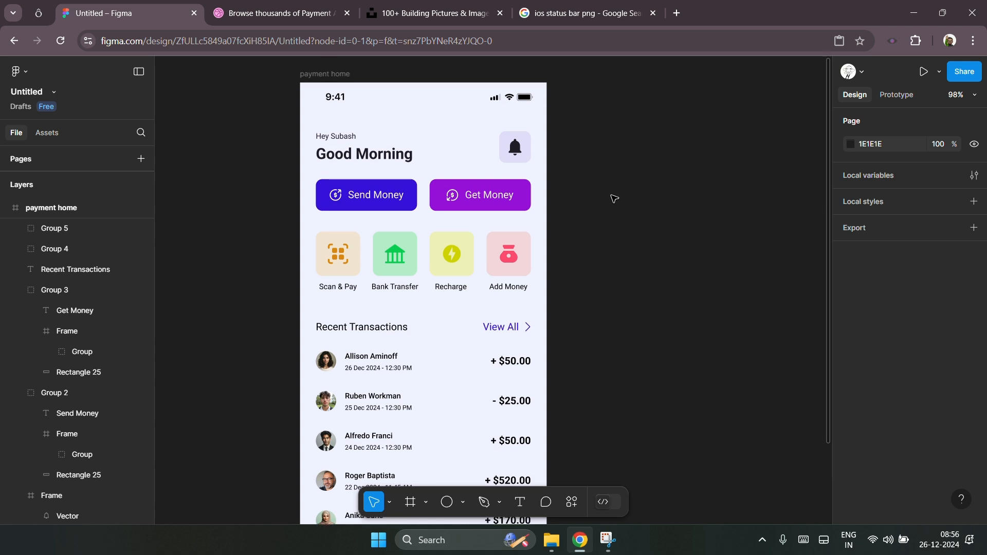
{"action": "scroll", "coordinate": [612, 198], "scroll_direction": "up", "scroll_amount": 2}
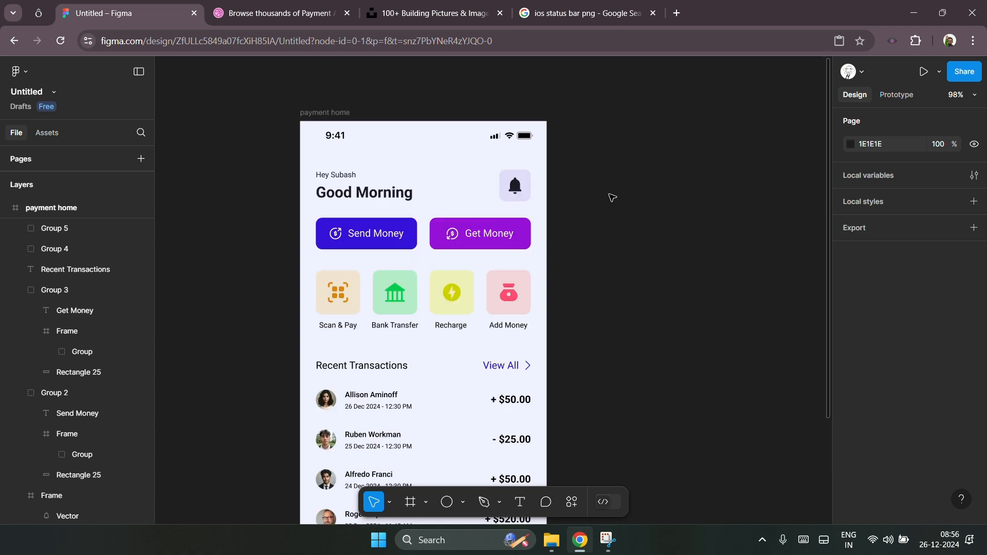
{"action": "scroll", "coordinate": [520, 192], "scroll_direction": "up", "scroll_amount": 5, "text": "ctrl"}
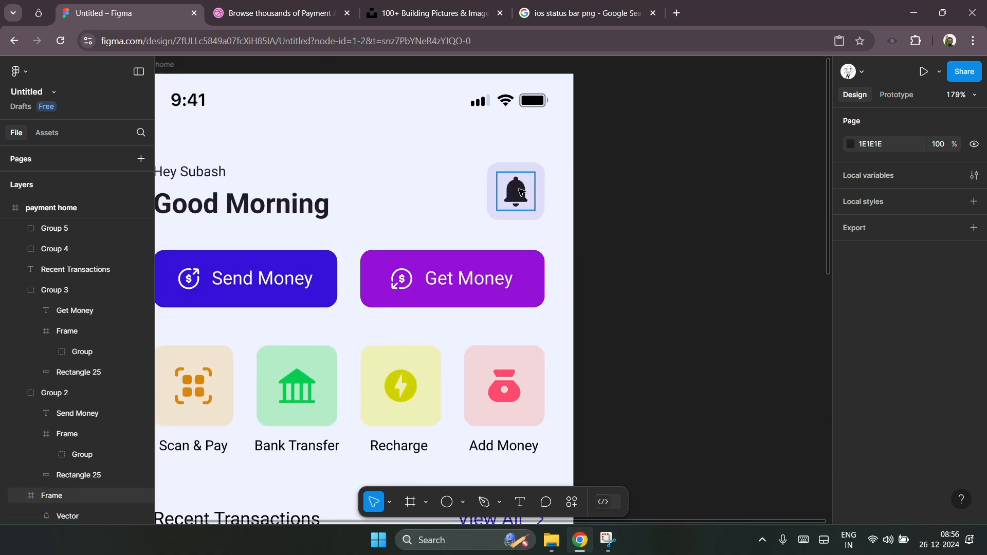
{"action": "left_click", "coordinate": [521, 192]}
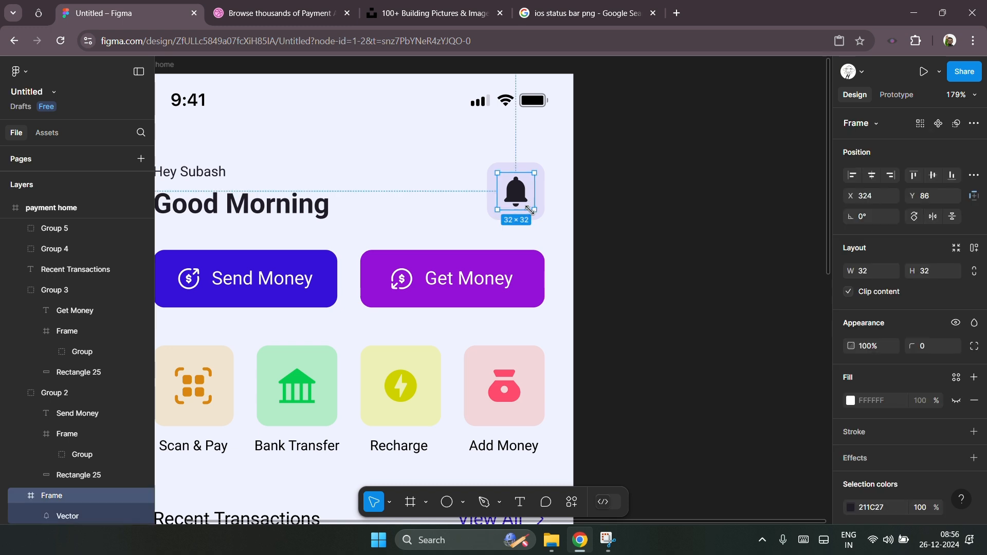
{"action": "left_click_drag", "start_coordinate": [530, 210], "coordinate": [528, 208]}
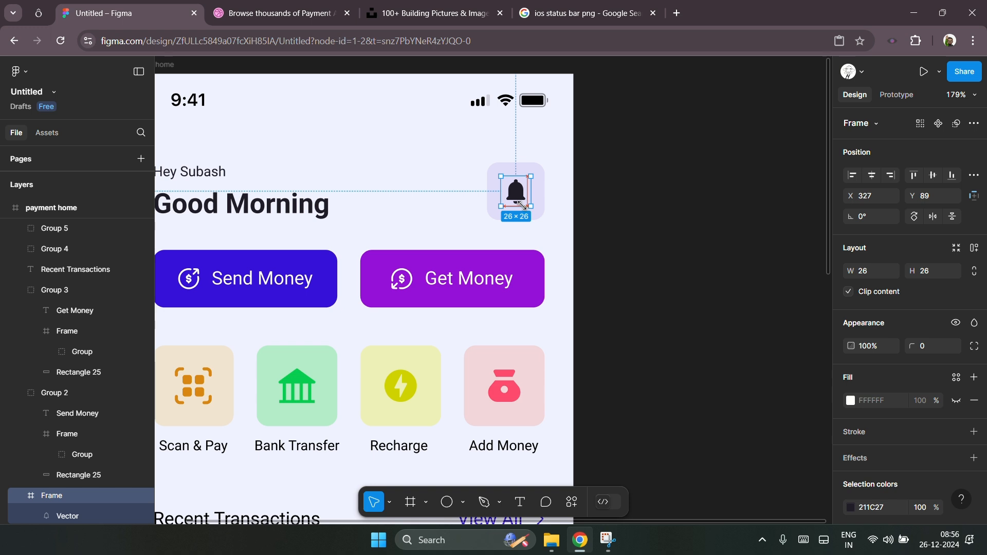
Step: Resize the bell's background square to 49 × 49
{"action": "left_click_drag", "start_coordinate": [522, 205], "coordinate": [519, 204]}
{"action": "left_click", "coordinate": [537, 212]}
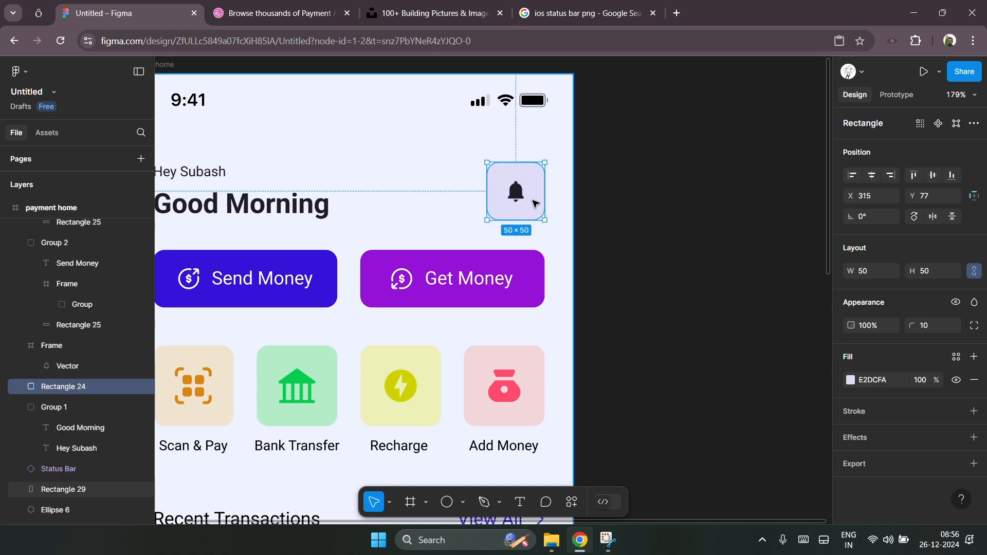
{"action": "left_click_drag", "start_coordinate": [487, 163], "coordinate": [486, 220]}
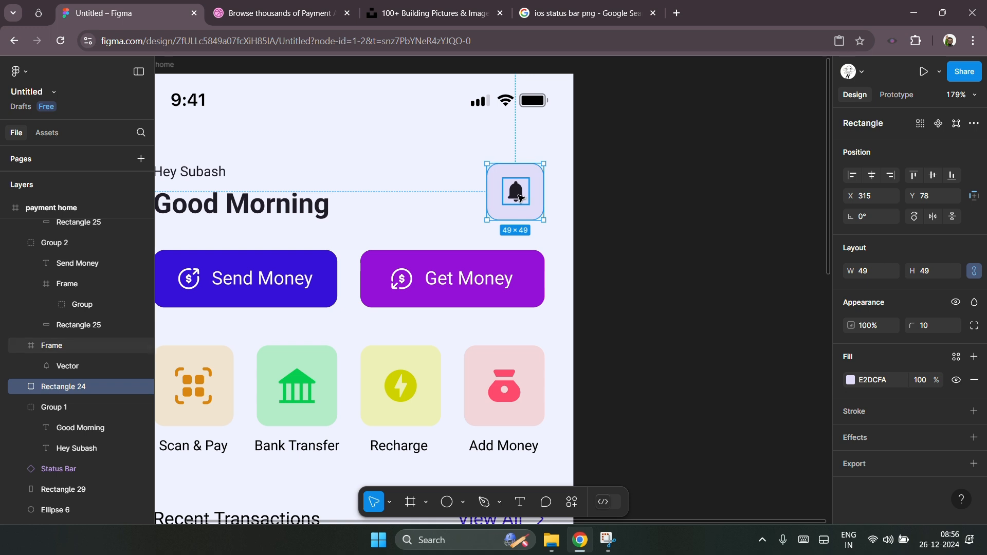
Step: Centre the bell icon on its background square, nudge both slightly left, and group them
{"action": "left_click", "coordinate": [520, 198], "text": "shift"}
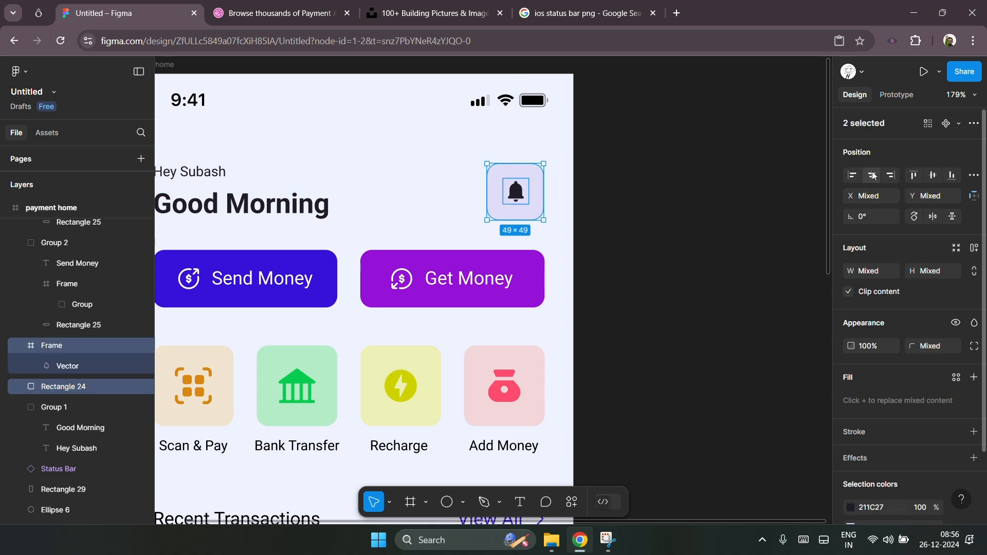
{"action": "left_click", "coordinate": [932, 176]}
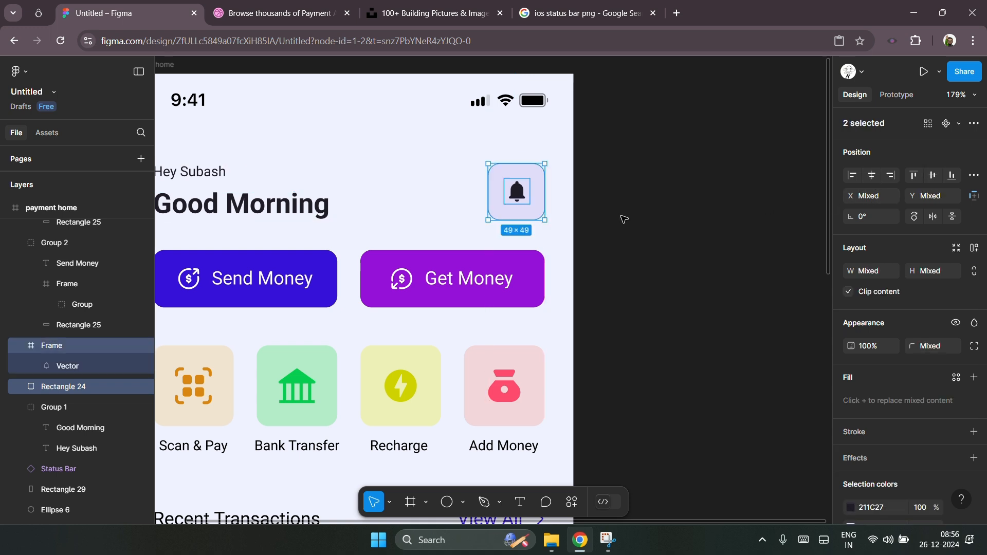
{"action": "key", "text": "alt"}
{"action": "key", "text": "shift+Left"}
{"action": "key", "text": "Left"}
{"action": "key", "text": "Left"}
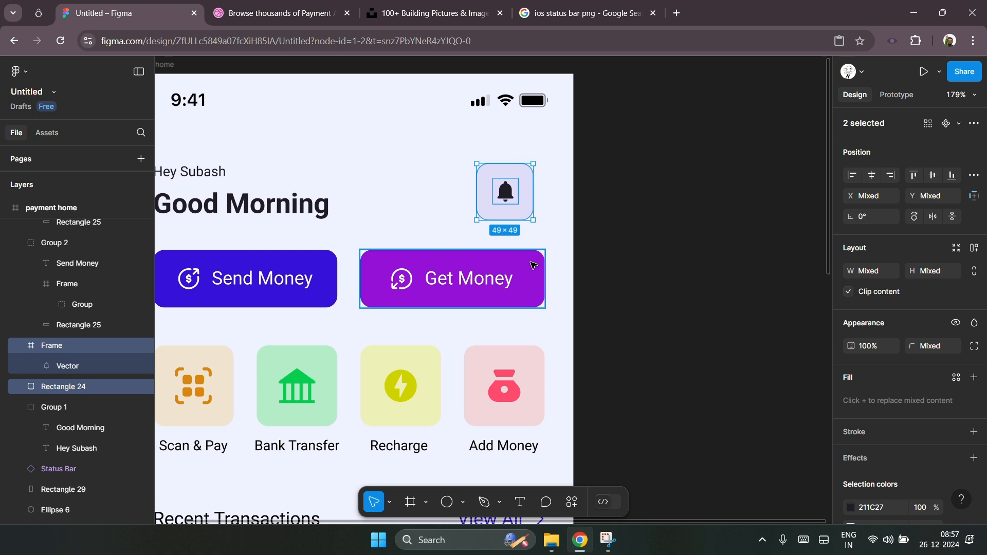
{"action": "key", "text": "ctrl+g"}
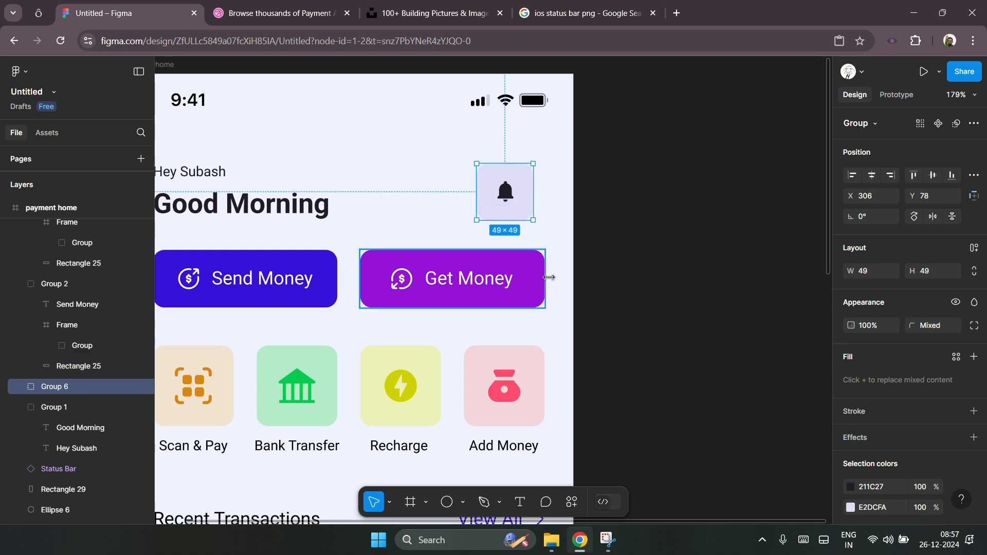
Step: Align the bell group's right edge with the Get Money button
{"action": "left_click", "coordinate": [535, 265], "text": "shift"}
{"action": "left_click", "coordinate": [890, 175]}
{"action": "left_click", "coordinate": [640, 236]}
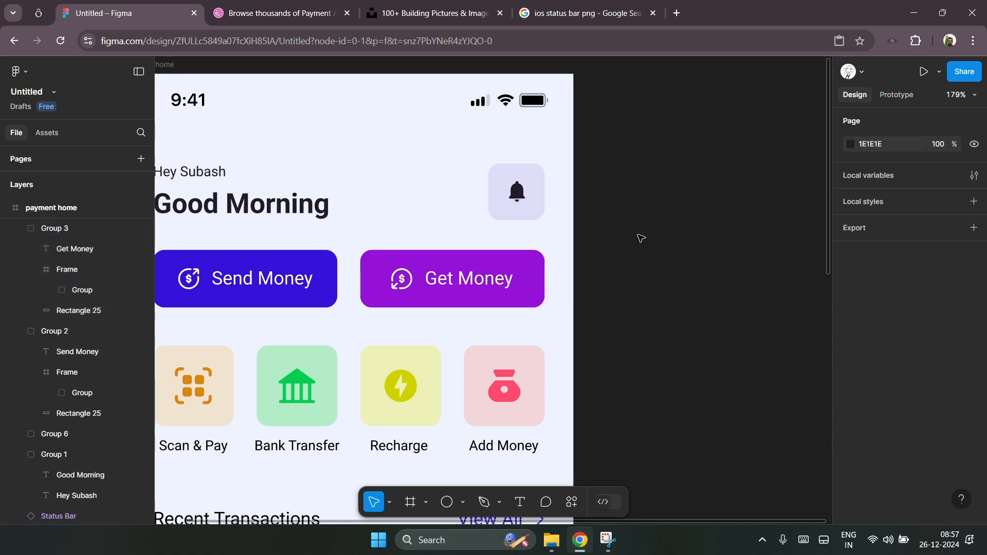
{"action": "scroll", "coordinate": [508, 242], "scroll_direction": "down", "scroll_amount": 5}
{"action": "scroll", "coordinate": [650, 212], "scroll_direction": "down", "scroll_amount": 1}
{"action": "scroll", "coordinate": [647, 212], "scroll_direction": "down", "scroll_amount": 5}
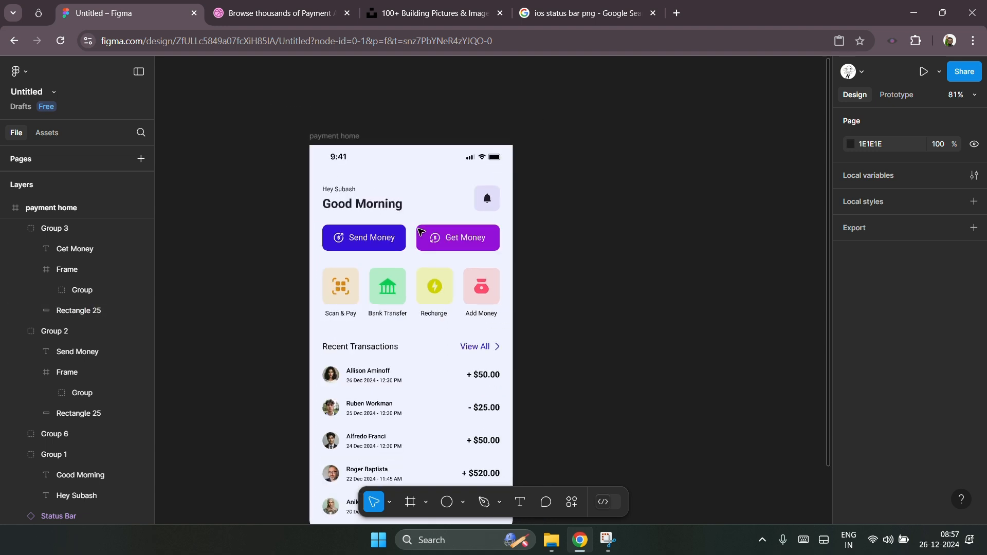
{"action": "scroll", "coordinate": [606, 302], "scroll_direction": "right", "scroll_amount": 2}
{"action": "scroll", "coordinate": [588, 305], "scroll_direction": "right", "scroll_amount": 2}
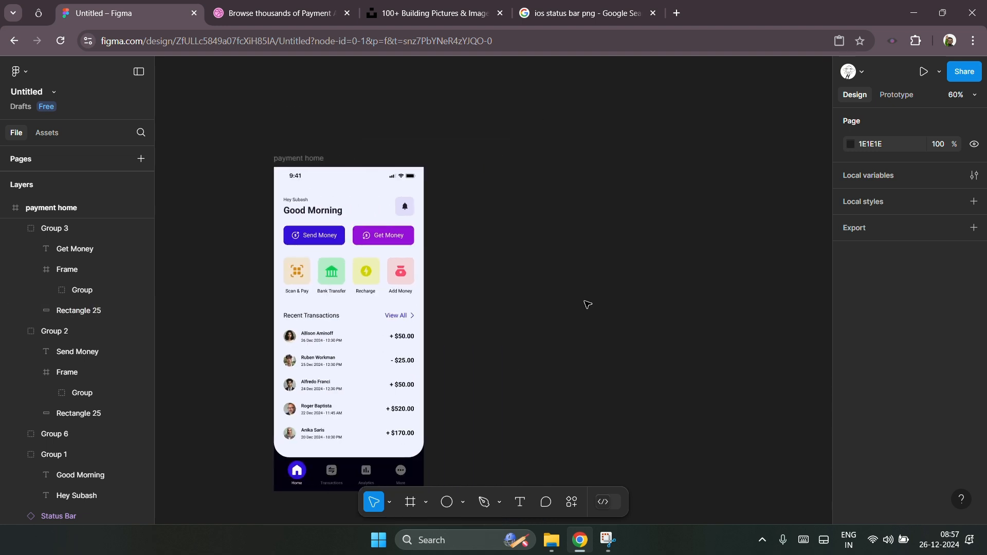
{"action": "scroll", "coordinate": [586, 305], "scroll_direction": "down", "scroll_amount": 1}
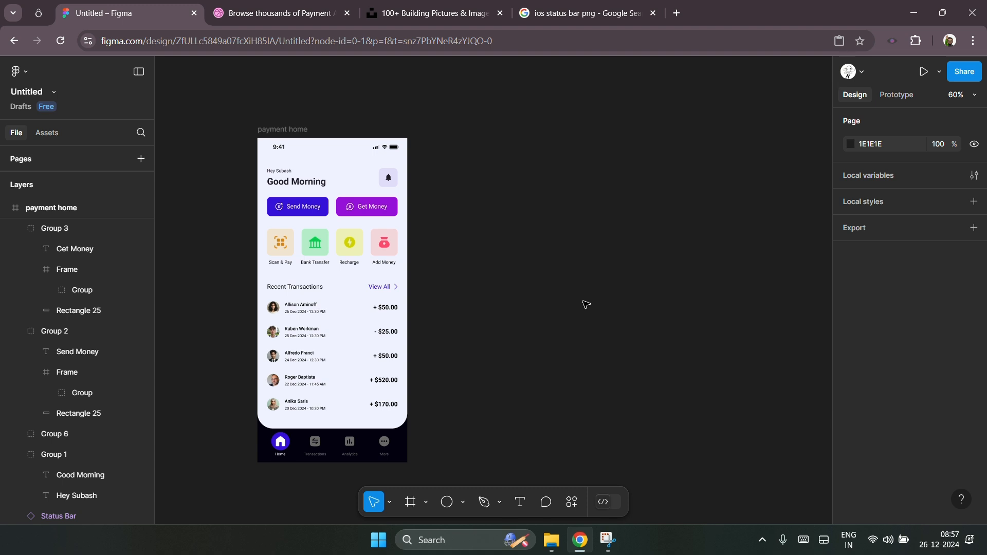
{"action": "scroll", "coordinate": [287, 359], "scroll_direction": "up", "scroll_amount": 5}
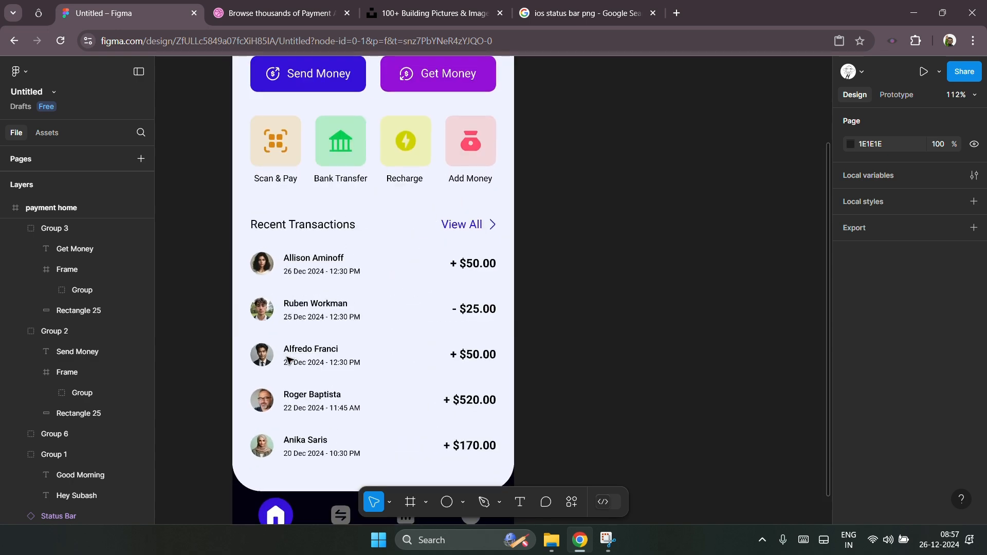
{"action": "scroll", "coordinate": [352, 343], "scroll_direction": "up", "scroll_amount": 1}
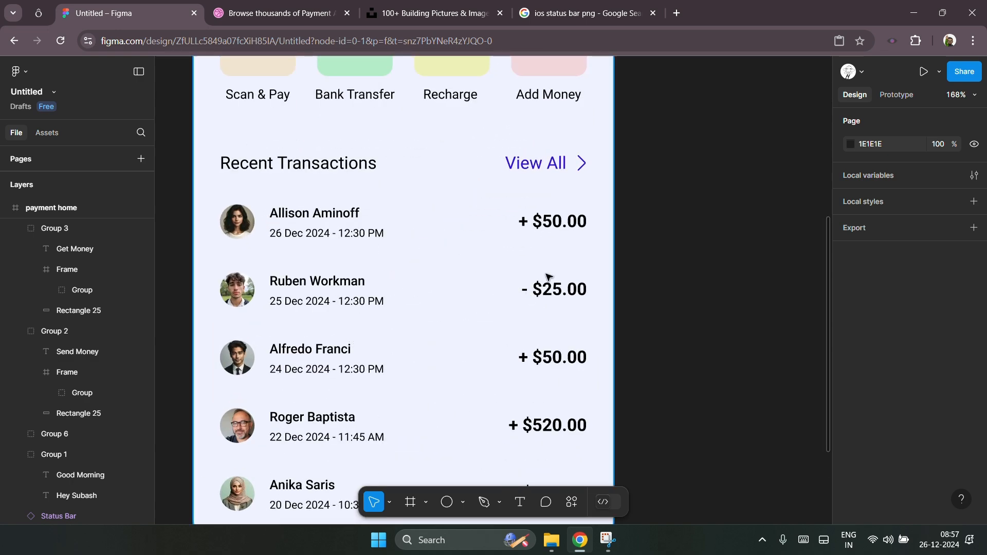
{"action": "scroll", "coordinate": [534, 286], "scroll_direction": "up", "scroll_amount": 1}
{"action": "scroll", "coordinate": [547, 277], "scroll_direction": "up", "scroll_amount": 2}
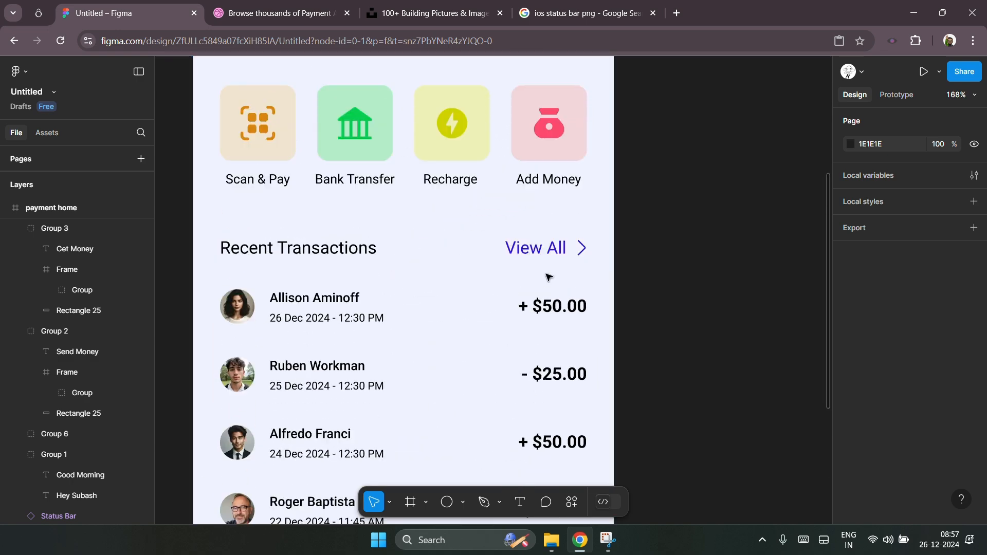
{"action": "left_click", "coordinate": [557, 309]}
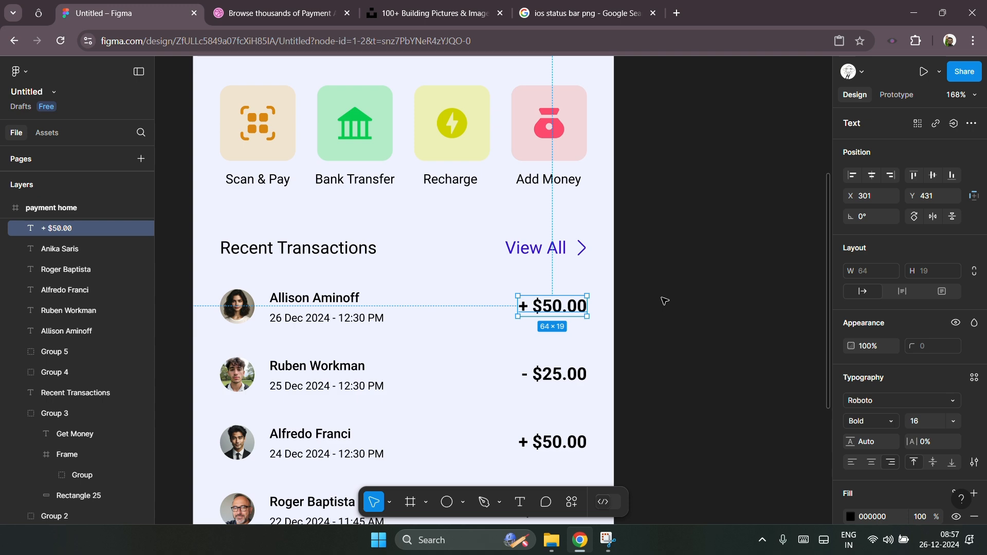
{"action": "scroll", "coordinate": [653, 302], "scroll_direction": "down", "scroll_amount": 2}
{"action": "scroll", "coordinate": [451, 331], "scroll_direction": "down", "scroll_amount": 2}
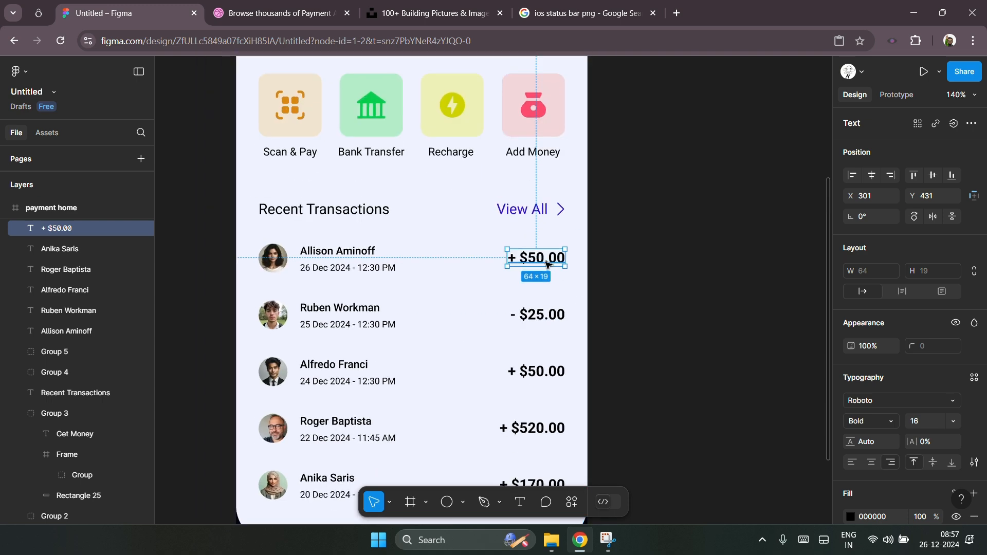
{"action": "key", "text": "i"}
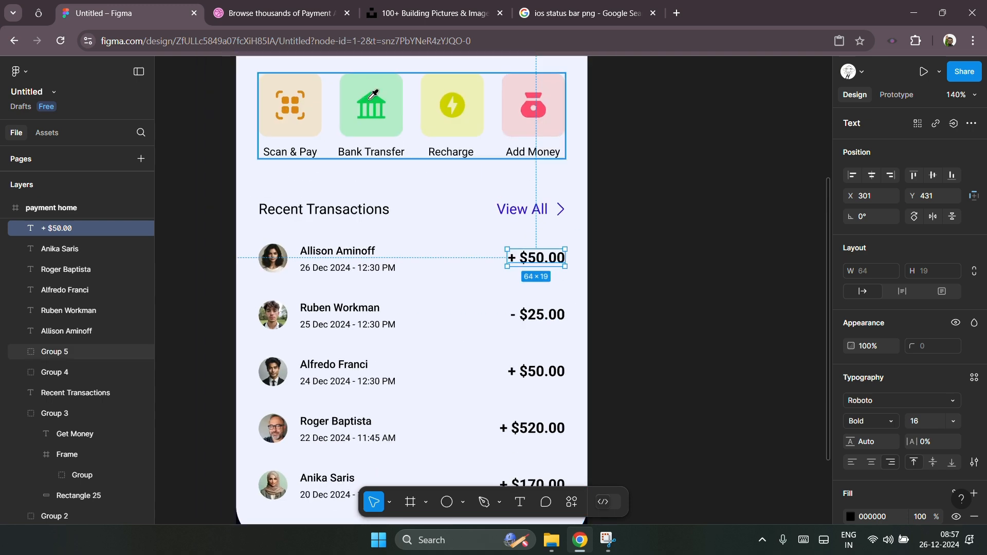
{"action": "left_click", "coordinate": [373, 96]}
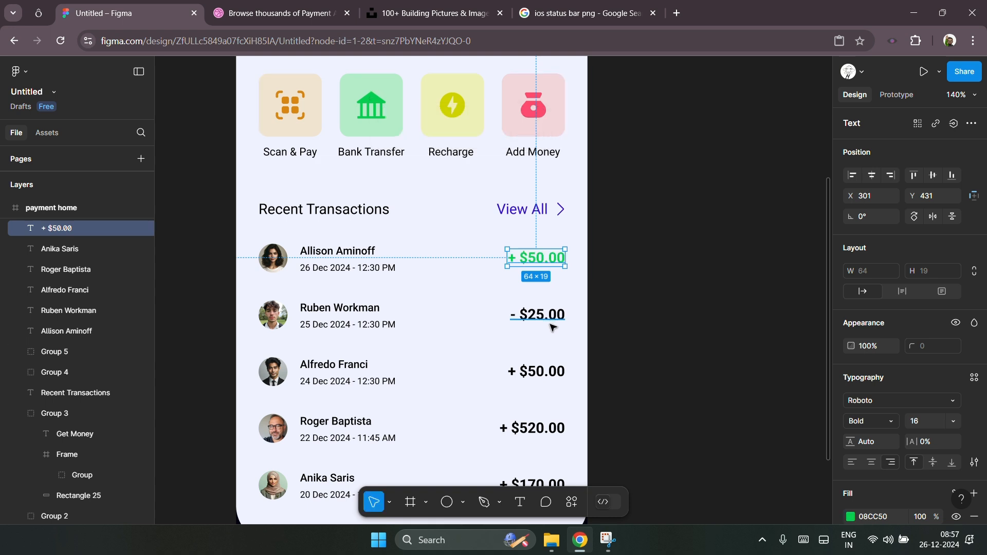
Step: Colour Ruben Workman's - $25.00 amount pink, FF4B6F, by sampling the Add Money icon
{"action": "left_click", "coordinate": [549, 321]}
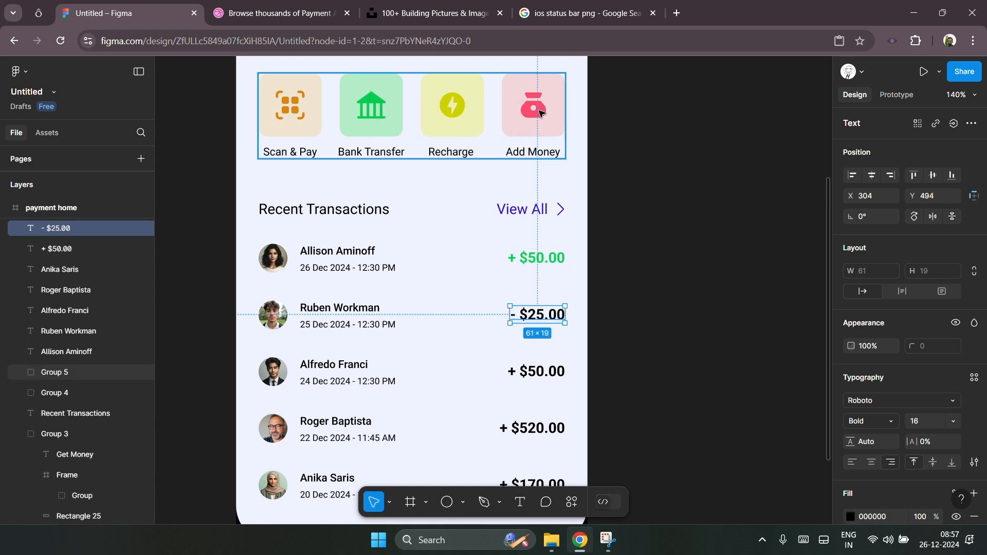
{"action": "key", "text": "i"}
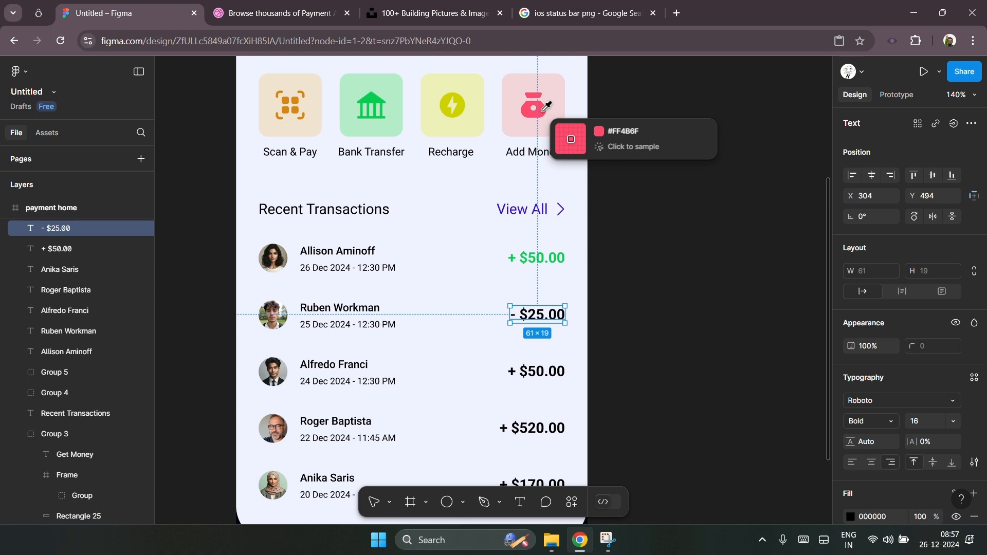
{"action": "left_click", "coordinate": [545, 107]}
{"action": "left_click", "coordinate": [545, 373]}
{"action": "key", "text": "i"}
{"action": "left_click", "coordinate": [377, 91]}
{"action": "scroll", "coordinate": [412, 257], "scroll_direction": "down", "scroll_amount": 3}
{"action": "left_click", "coordinate": [527, 291]}
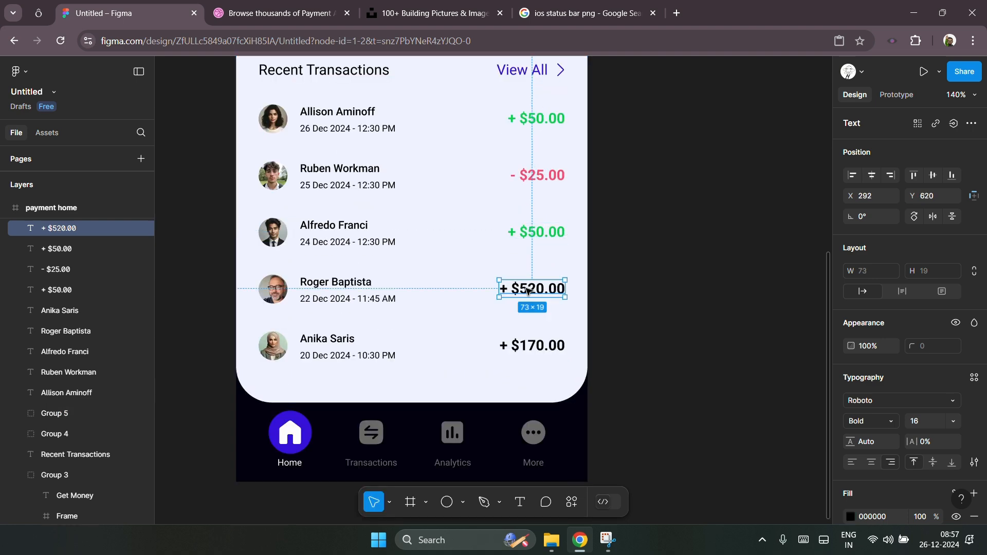
{"action": "scroll", "coordinate": [530, 298], "scroll_direction": "up", "scroll_amount": 2}
{"action": "key", "text": "i"}
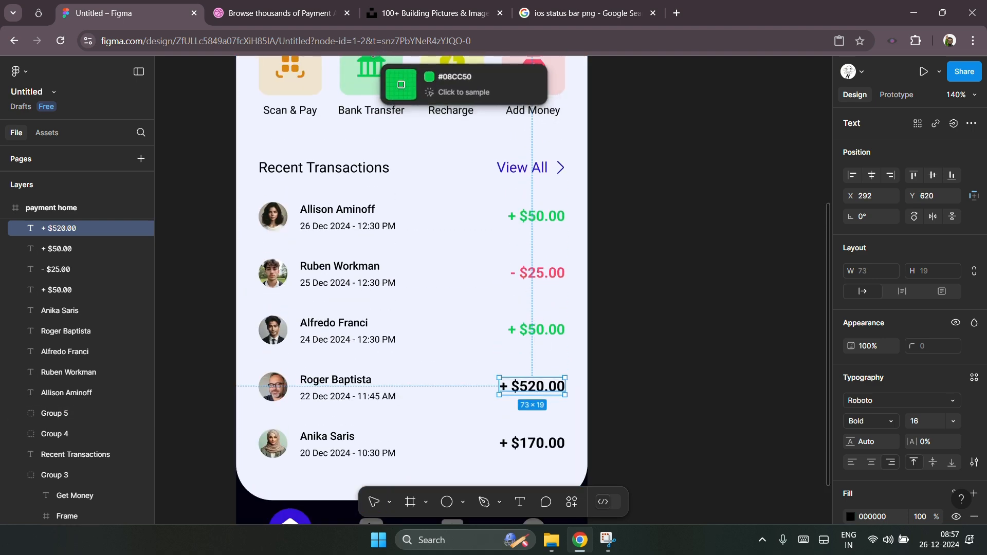
{"action": "left_click", "coordinate": [373, 57]}
{"action": "left_click", "coordinate": [553, 441]}
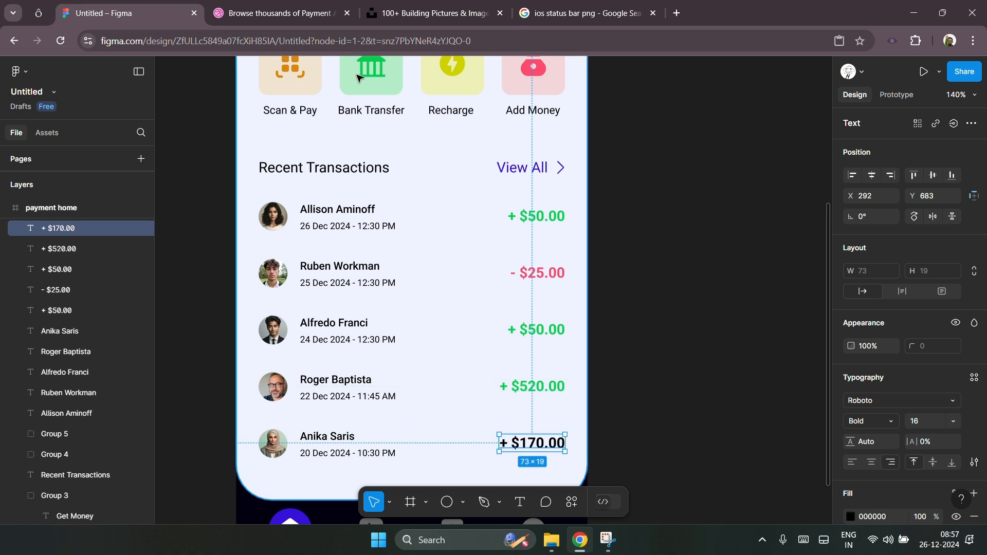
{"action": "key", "text": "i"}
{"action": "left_click", "coordinate": [374, 57]}
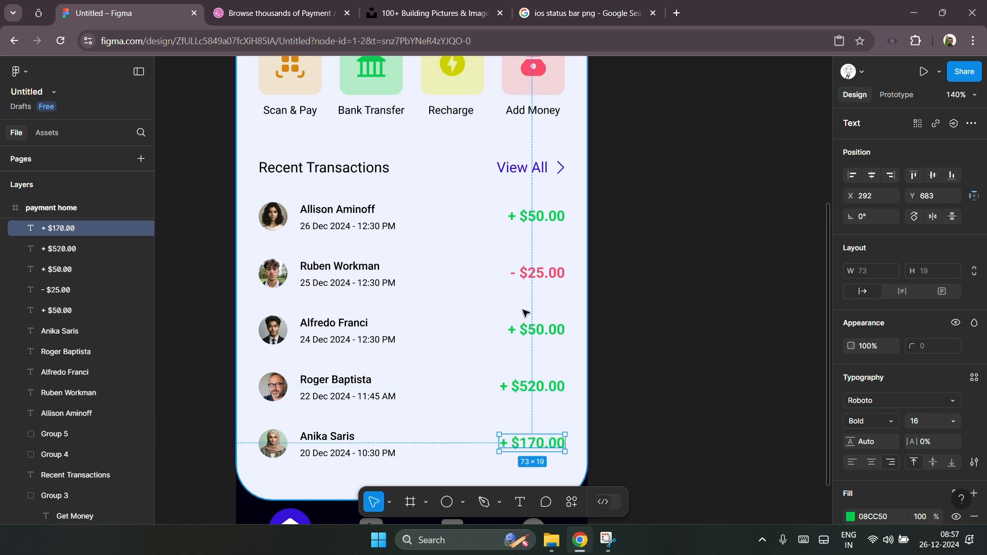
Step: Select the four positive transaction amounts together and change their fill to a deeper green, 00C548
{"action": "scroll", "coordinate": [414, 310], "scroll_direction": "down", "scroll_amount": 3}
{"action": "scroll", "coordinate": [420, 313], "scroll_direction": "down", "scroll_amount": 1}
{"action": "left_click", "coordinate": [622, 338]}
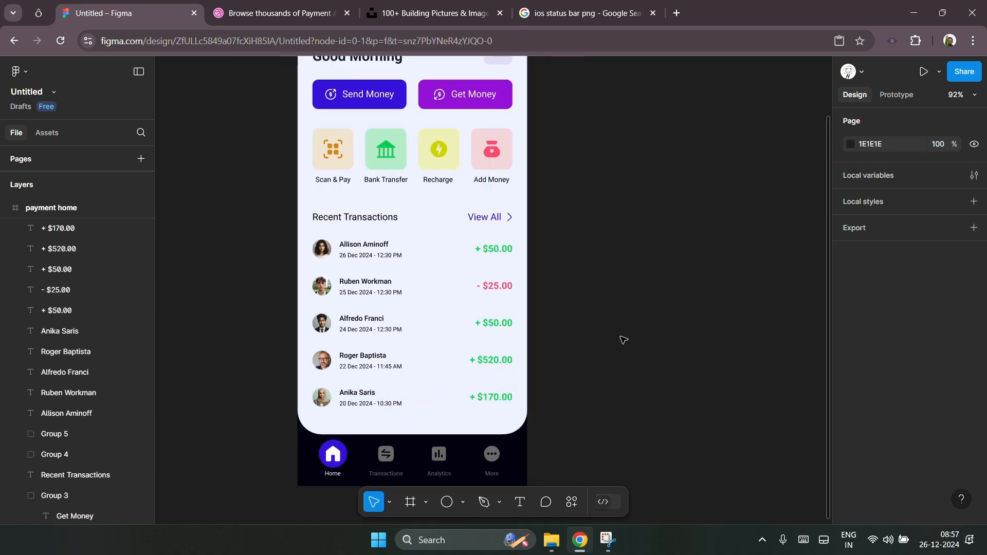
{"action": "left_click_drag", "start_coordinate": [551, 406], "coordinate": [465, 315]}
{"action": "left_click", "coordinate": [439, 337], "text": "shift"}
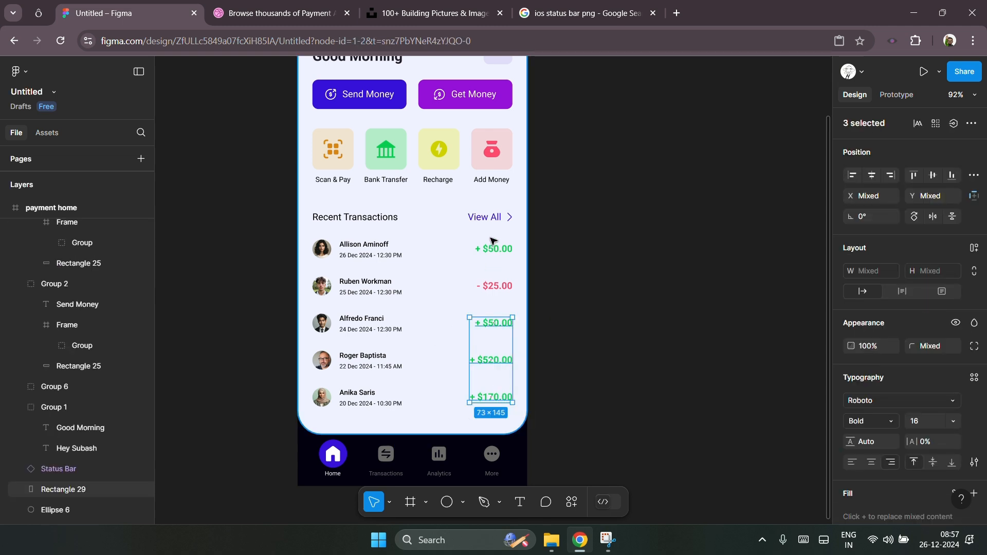
{"action": "left_click", "coordinate": [492, 247], "text": "shift"}
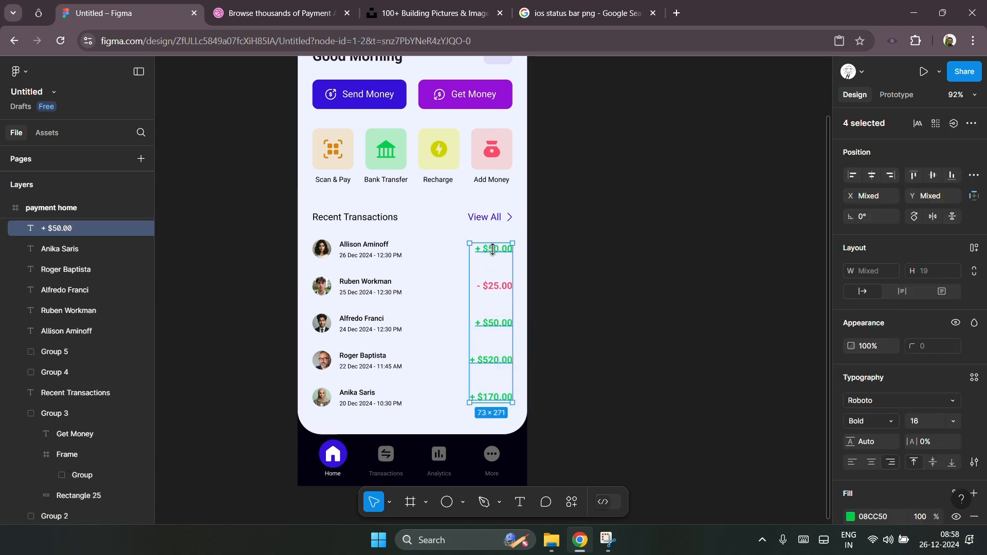
{"action": "left_click", "coordinate": [391, 149], "text": "ctrl+shift"}
{"action": "scroll", "coordinate": [934, 455], "scroll_direction": "down", "scroll_amount": 3}
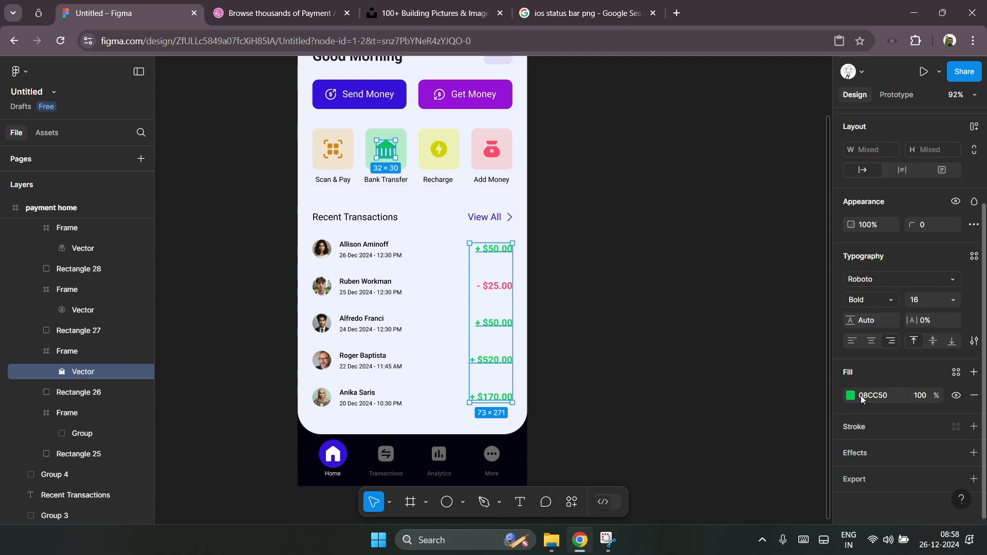
{"action": "left_click", "coordinate": [850, 395]}
{"action": "scroll", "coordinate": [502, 335], "scroll_direction": "up", "scroll_amount": 5}
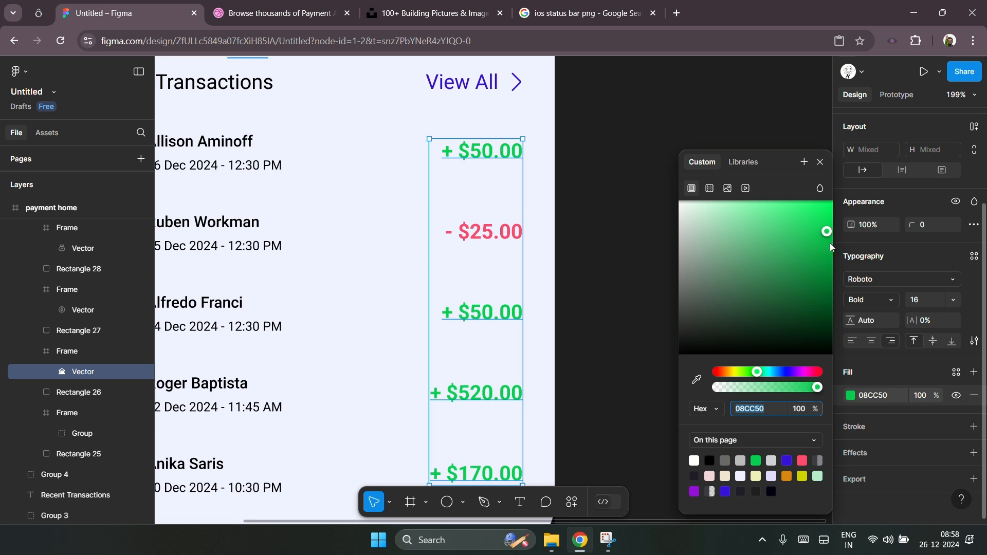
{"action": "left_click_drag", "start_coordinate": [830, 243], "coordinate": [830, 246]}
{"action": "left_click_drag", "start_coordinate": [831, 249], "coordinate": [833, 249]}
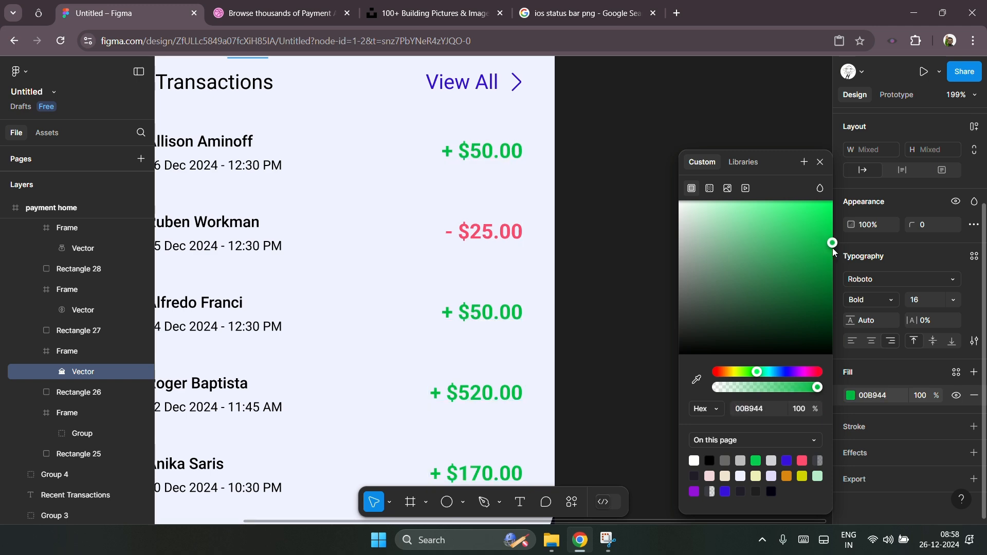
{"action": "scroll", "coordinate": [533, 310], "scroll_direction": "down", "scroll_amount": 5}
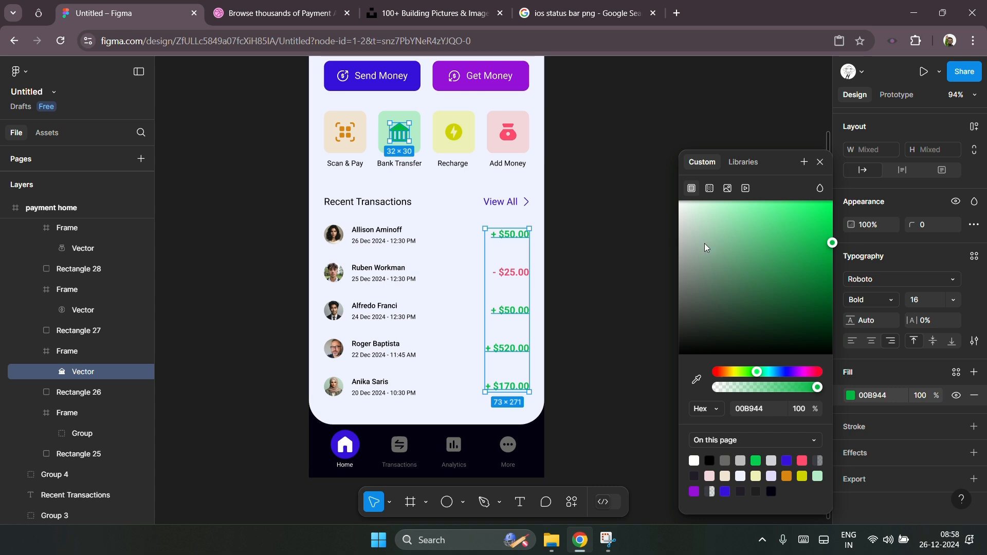
{"action": "left_click_drag", "start_coordinate": [830, 241], "coordinate": [835, 246]}
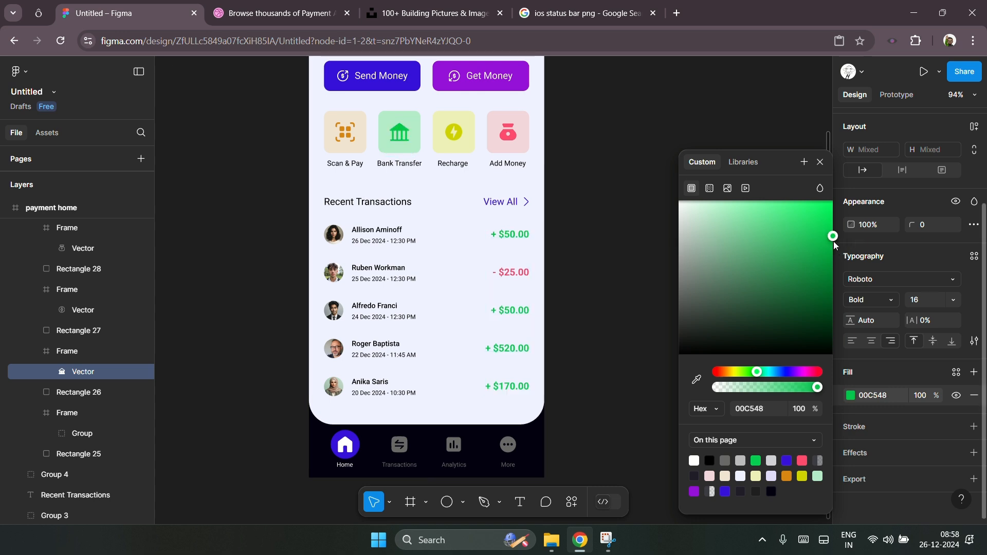
{"action": "left_click", "coordinate": [612, 273]}
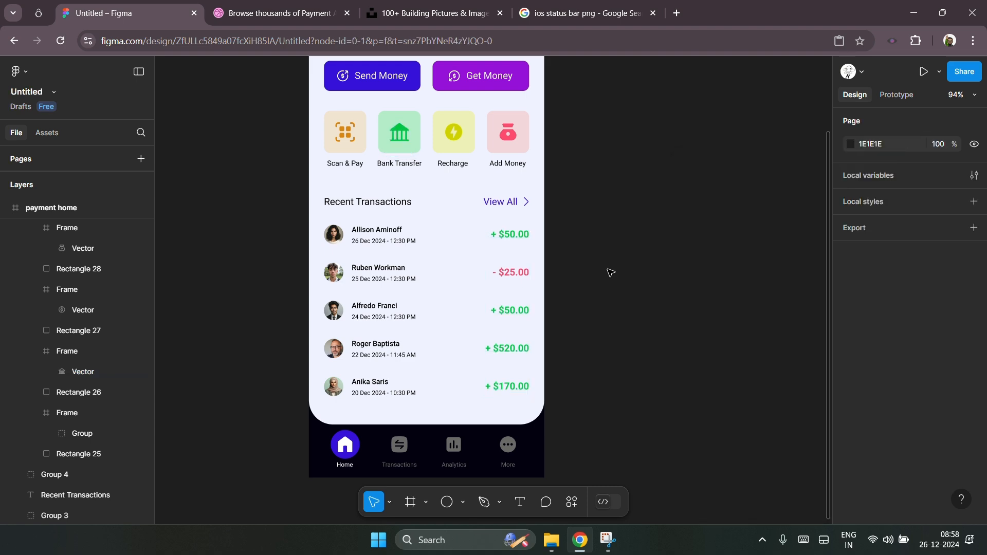
Step: Reduce the View All link text size to 14
{"action": "scroll", "coordinate": [392, 99], "scroll_direction": "up", "scroll_amount": 5}
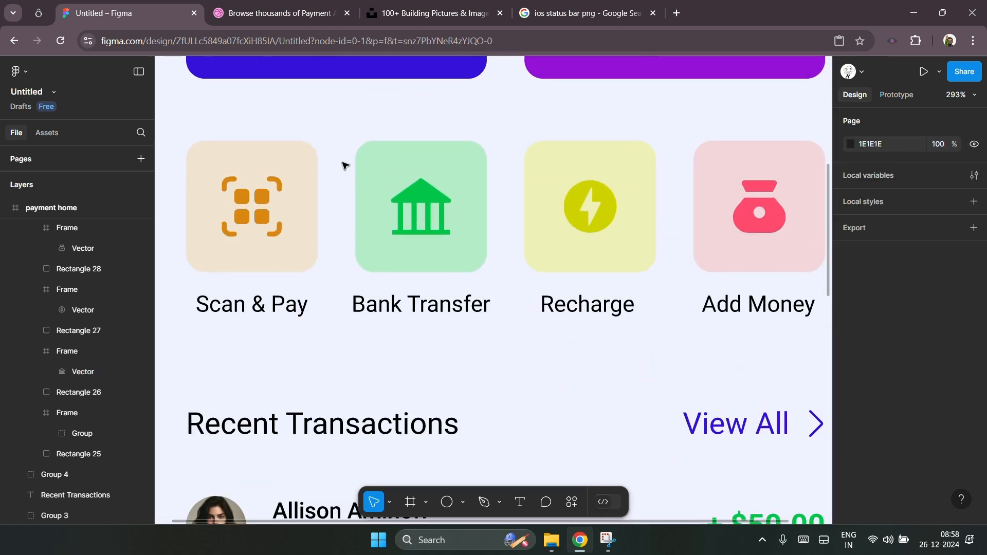
{"action": "scroll", "coordinate": [344, 166], "scroll_direction": "down", "scroll_amount": 2}
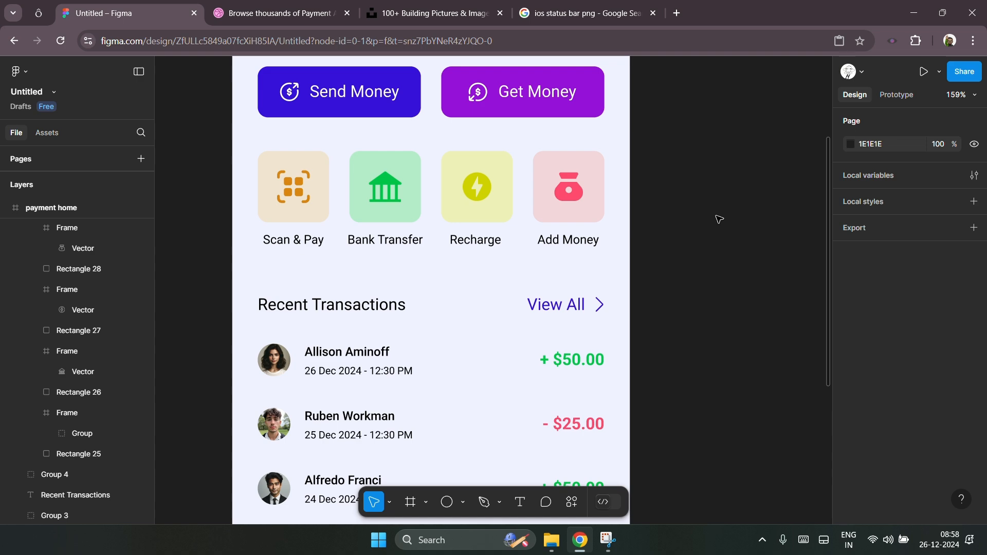
{"action": "scroll", "coordinate": [385, 233], "scroll_direction": "down", "scroll_amount": 5}
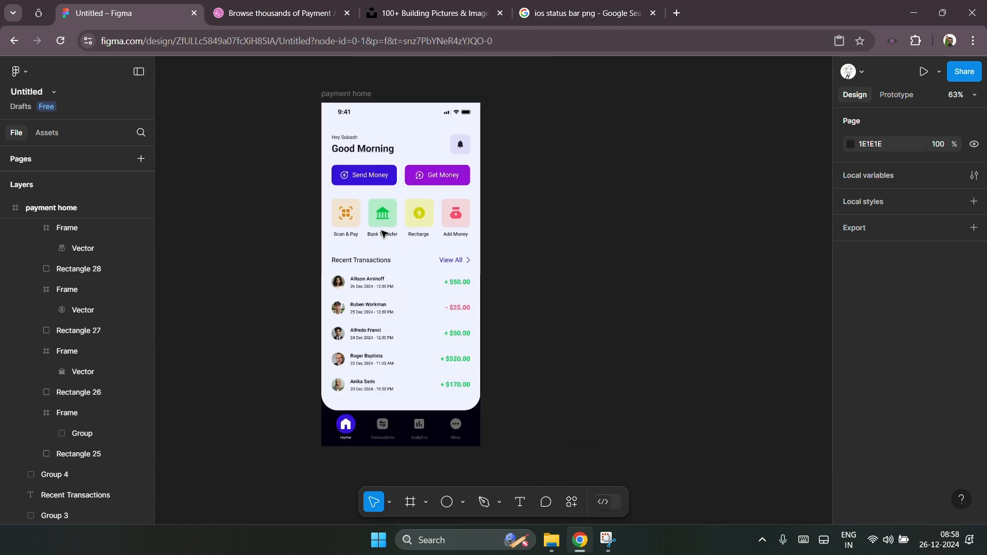
{"action": "scroll", "coordinate": [560, 303], "scroll_direction": "right", "scroll_amount": 1}
{"action": "scroll", "coordinate": [560, 304], "scroll_direction": "right", "scroll_amount": 1}
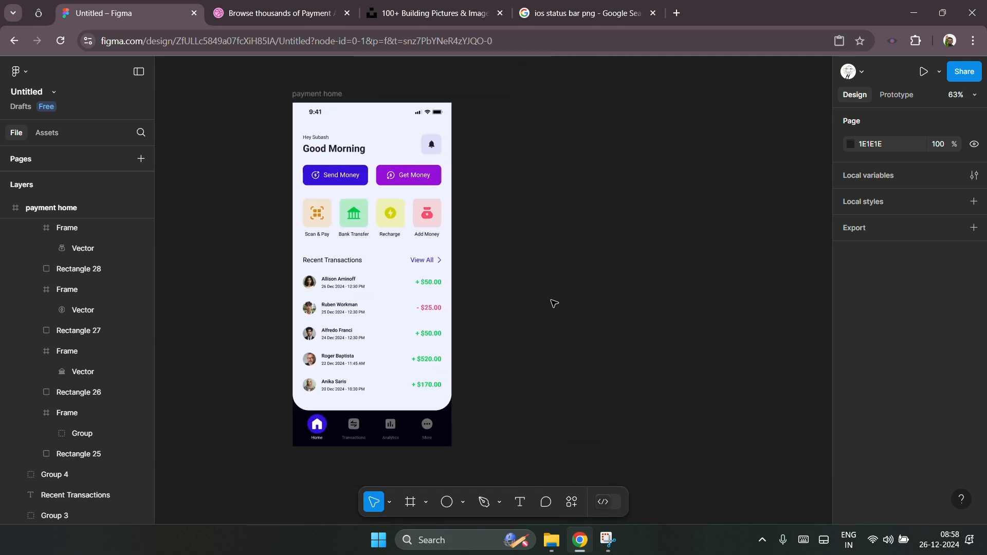
{"action": "scroll", "coordinate": [368, 316], "scroll_direction": "up", "scroll_amount": 5}
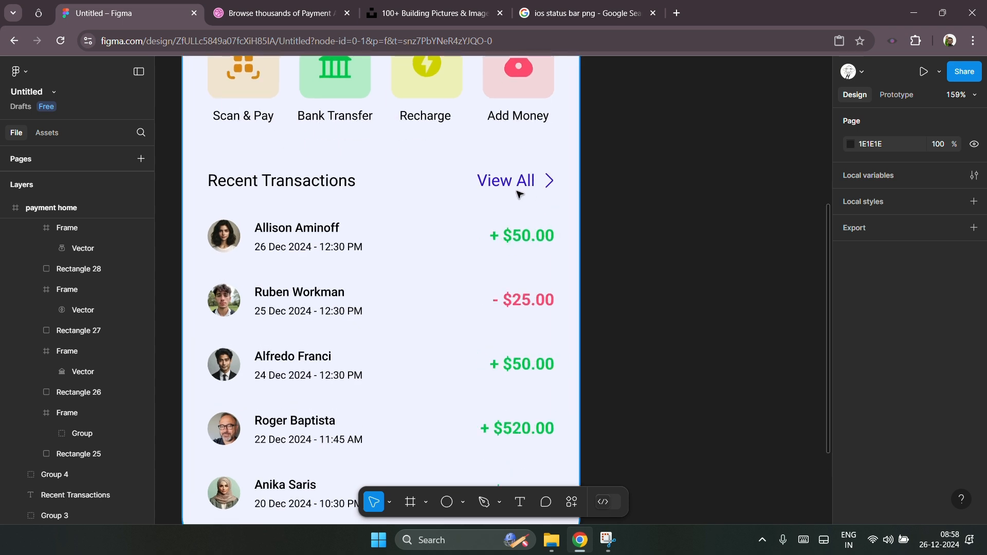
{"action": "left_click", "coordinate": [523, 186]}
{"action": "double_click", "coordinate": [524, 186]}
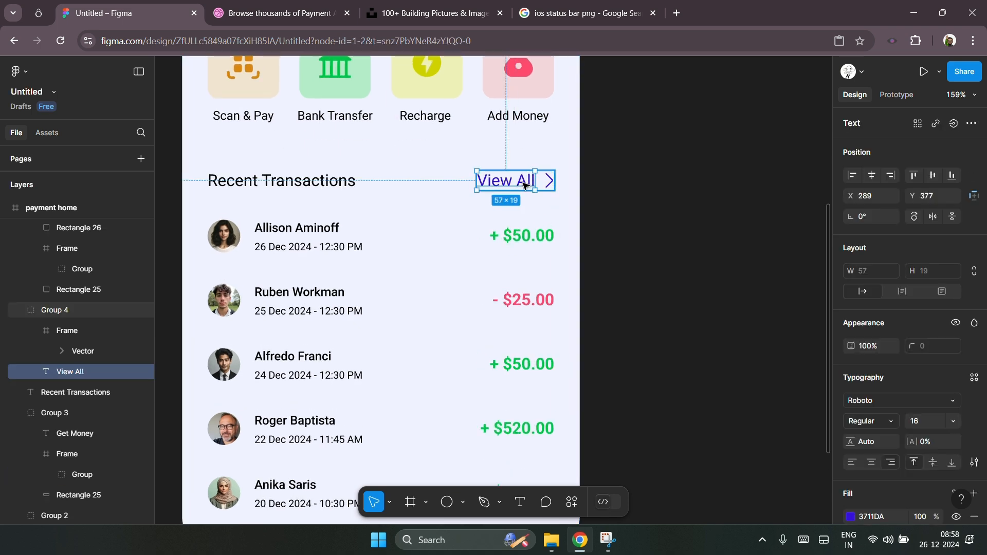
{"action": "left_click", "coordinate": [921, 422]}
{"action": "key", "text": "Down"}
Step: Nudge the View All text 3 px right so it sits closer to its arrow
{"action": "key", "text": "Down"}
{"action": "key", "text": "Return"}
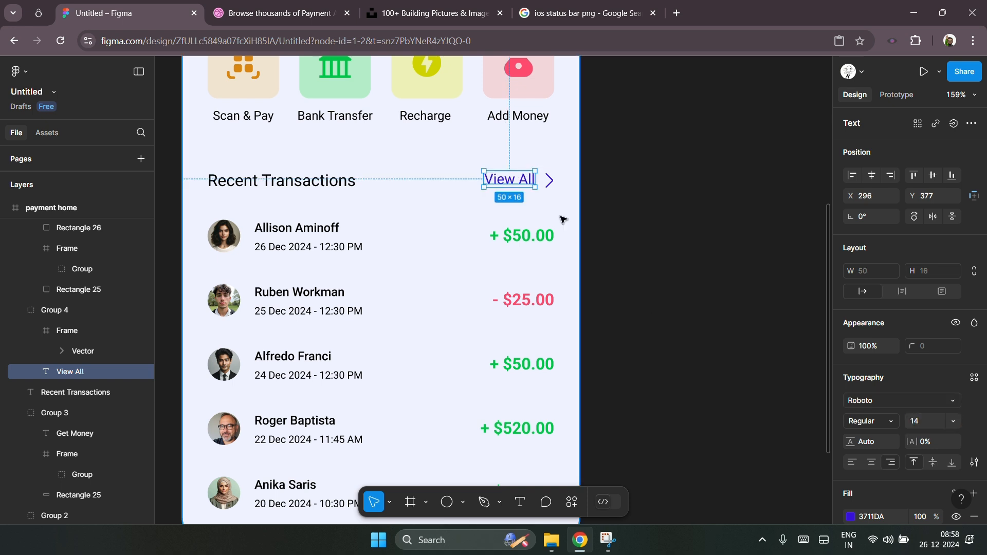
{"action": "key", "text": "Down"}
{"action": "key", "text": "Right"}
{"action": "key", "text": "Right"}
{"action": "key", "text": "Right"}
{"action": "key", "text": "Right"}
{"action": "key", "text": "Down"}
{"action": "key", "text": "Up"}
{"action": "left_click", "coordinate": [550, 182]}
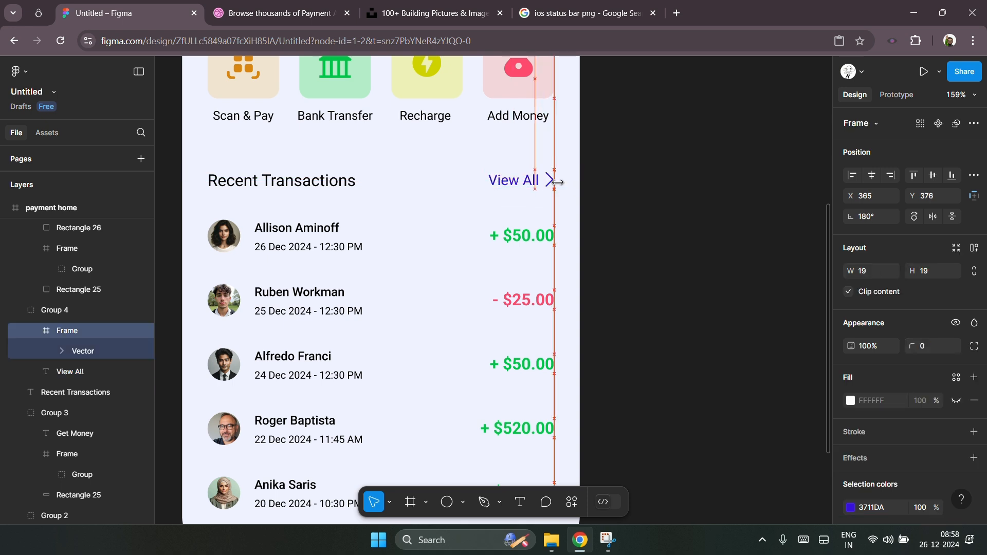
{"action": "left_click", "coordinate": [616, 189]}
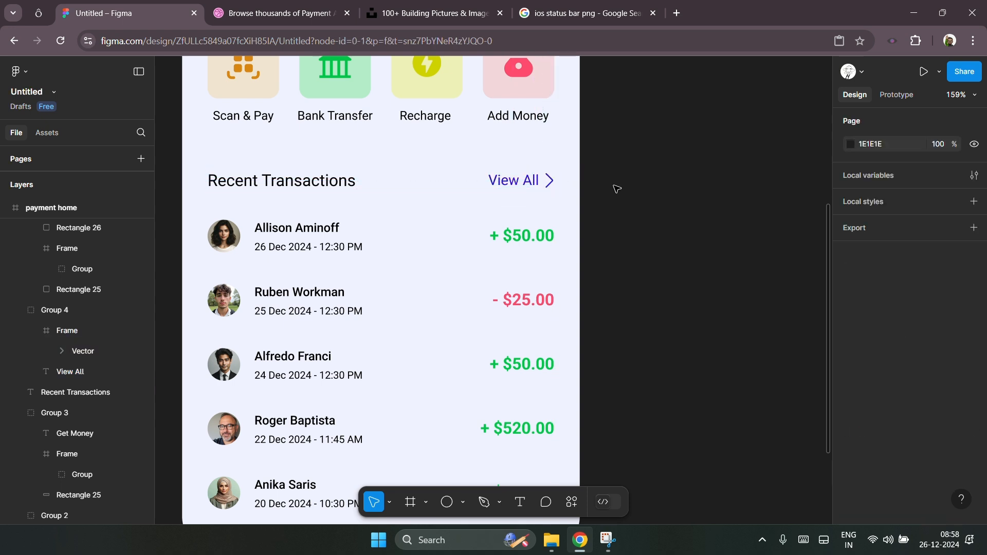
{"action": "left_click", "coordinate": [530, 191]}
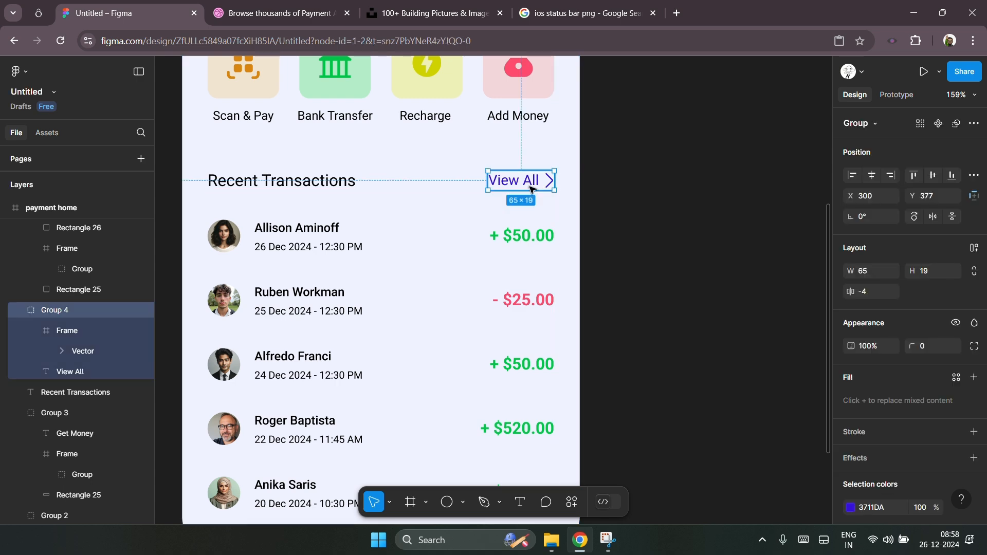
{"action": "left_click", "coordinate": [619, 196]}
{"action": "scroll", "coordinate": [388, 212], "scroll_direction": "down", "scroll_amount": 3}
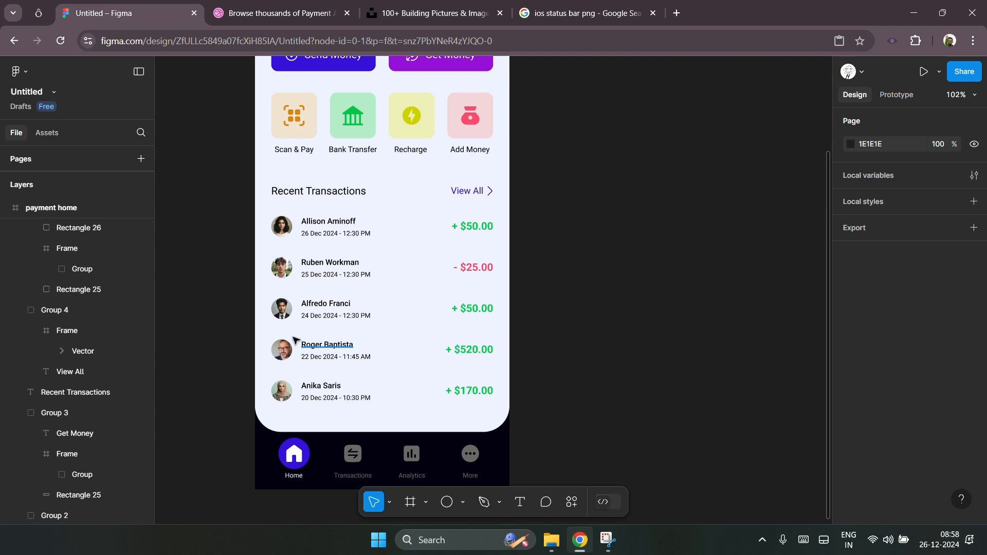
{"action": "scroll", "coordinate": [307, 396], "scroll_direction": "down", "scroll_amount": 2, "text": "ctrl"}
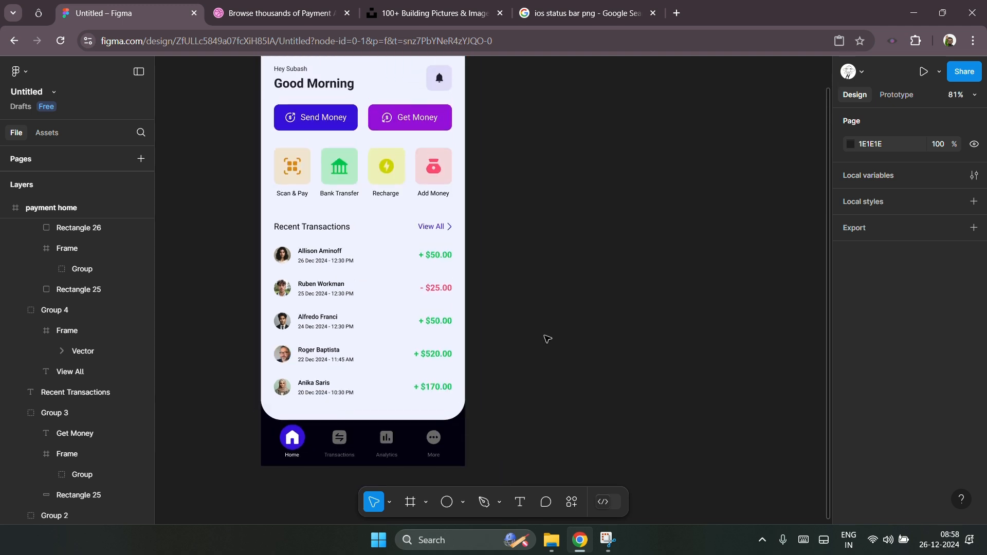
{"action": "scroll", "coordinate": [306, 383], "scroll_direction": "up", "scroll_amount": 5, "text": "ctrl"}
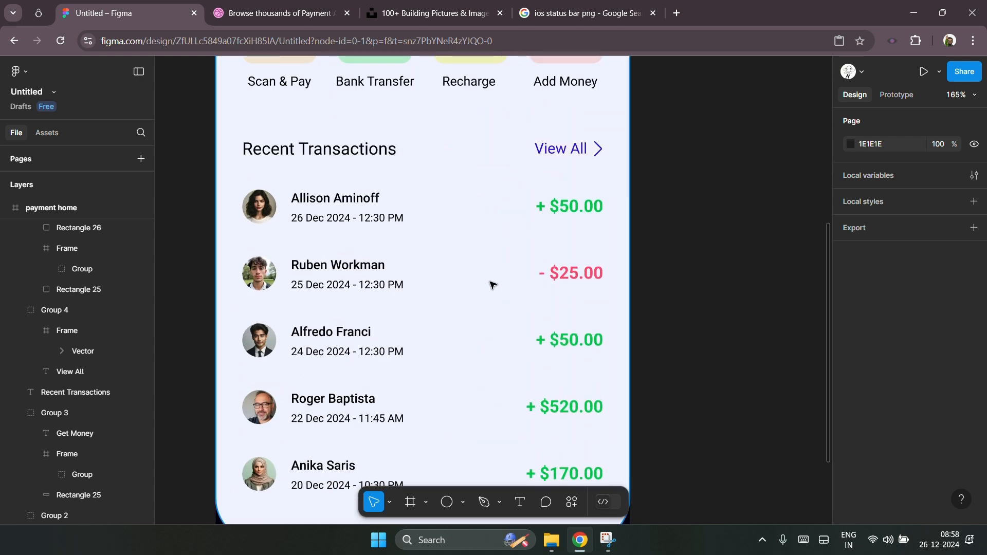
{"action": "left_click", "coordinate": [329, 150]}
{"action": "left_click", "coordinate": [348, 219]}
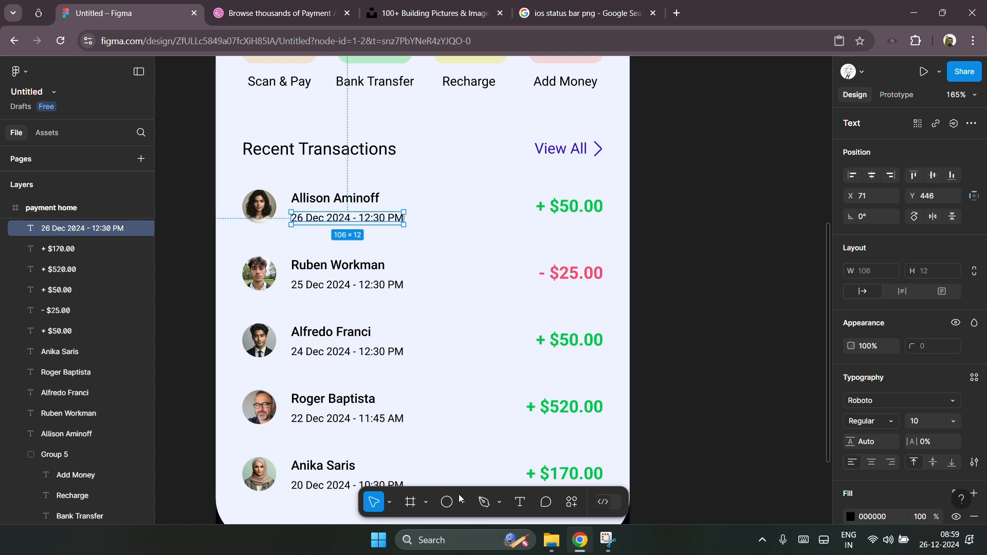
{"action": "left_click", "coordinate": [485, 503]}
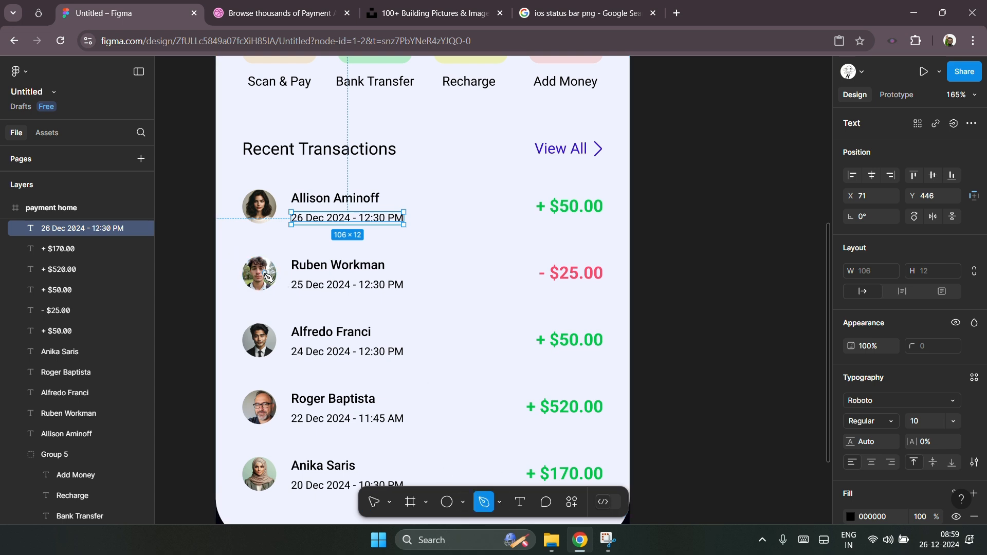
{"action": "left_click", "coordinate": [218, 248]}
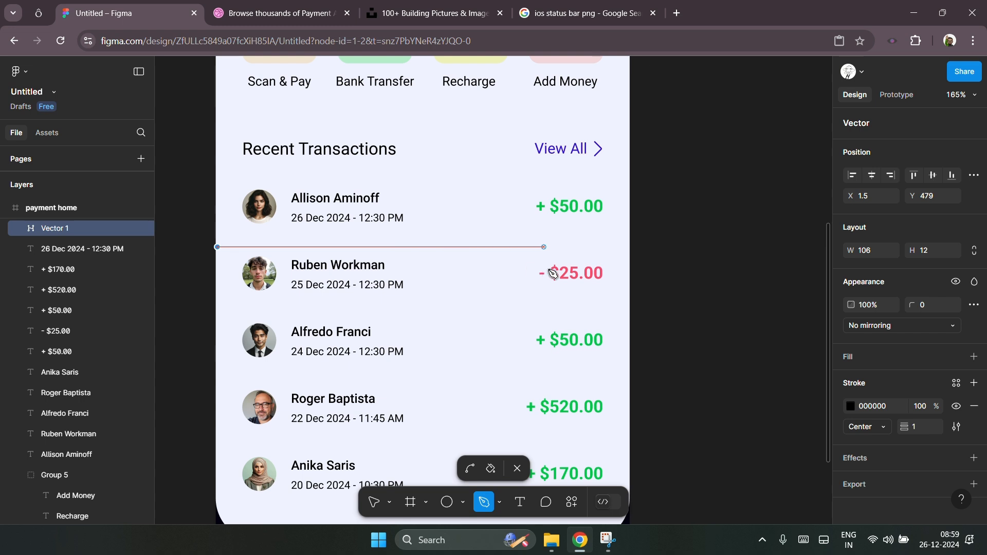
{"action": "left_click", "coordinate": [629, 256]}
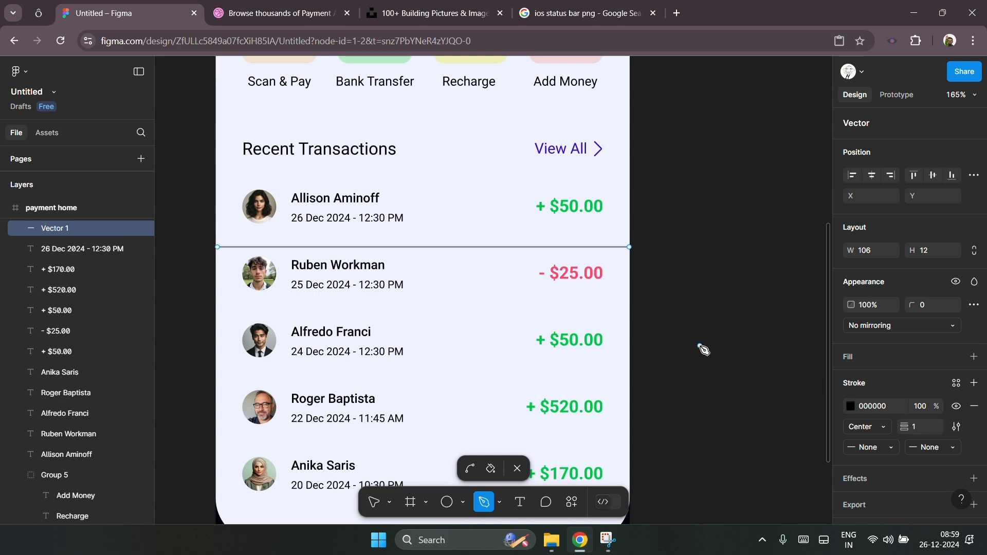
{"action": "key", "text": "Escape"}
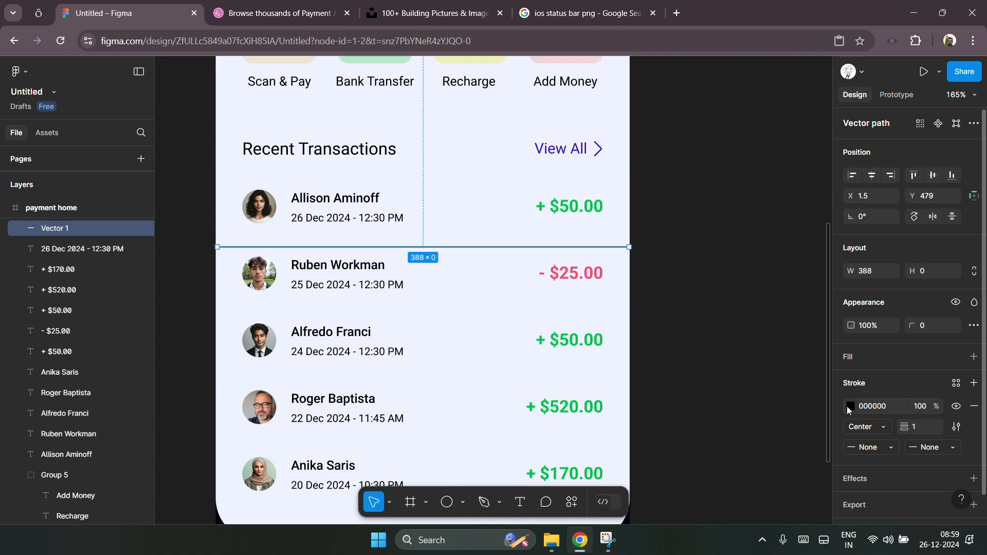
Step: Colour the divider's stroke E1DCFA by sampling the bell button background with the eyedropper
{"action": "scroll", "coordinate": [601, 315], "scroll_direction": "up", "scroll_amount": 6}
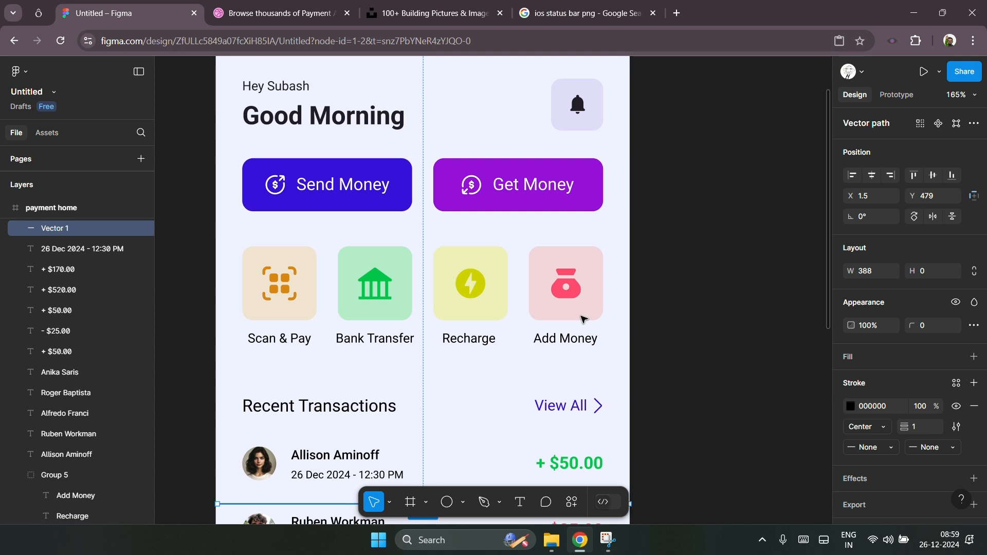
{"action": "scroll", "coordinate": [677, 381], "scroll_direction": "down", "scroll_amount": 1}
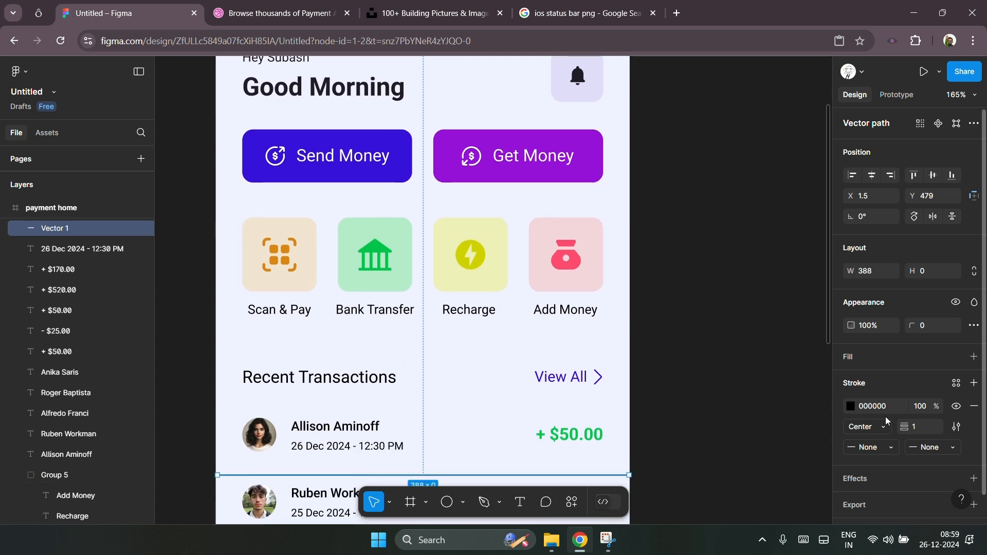
{"action": "left_click", "coordinate": [849, 406]}
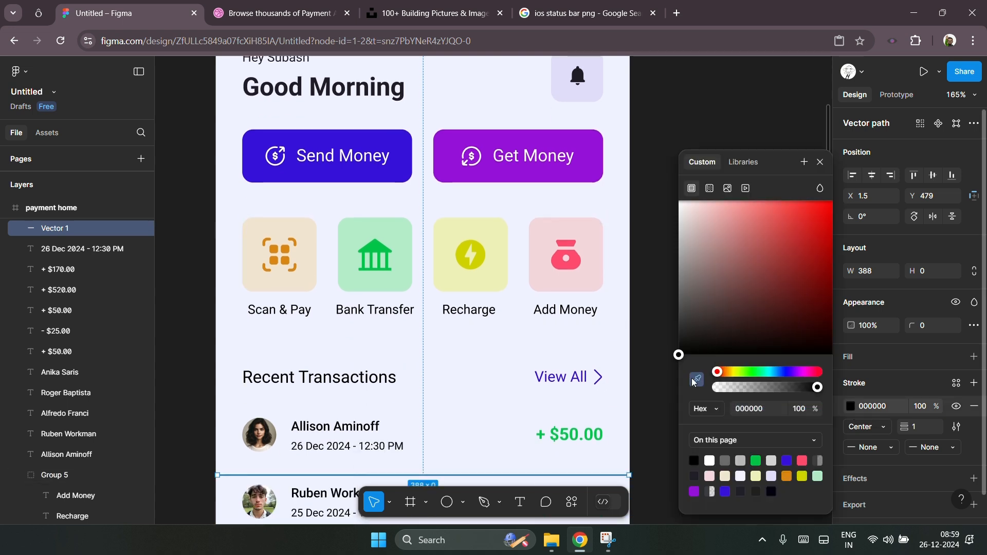
{"action": "left_click", "coordinate": [696, 380]}
{"action": "left_click", "coordinate": [567, 86]}
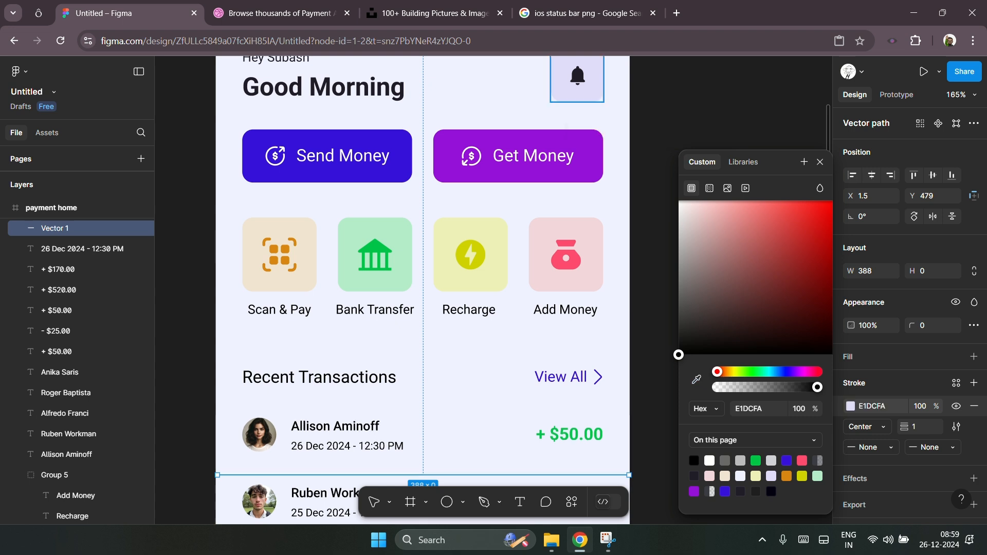
{"action": "scroll", "coordinate": [649, 337], "scroll_direction": "down", "scroll_amount": 4}
{"action": "left_click", "coordinate": [647, 309]}
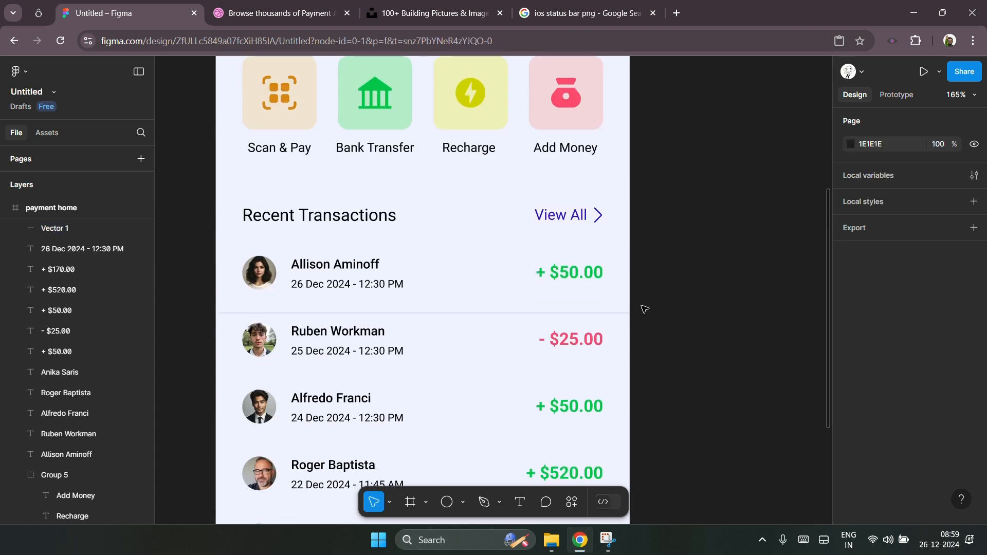
Step: Move the divider line up 6 px to Y 473, between the first two transactions
{"action": "left_click", "coordinate": [446, 313]}
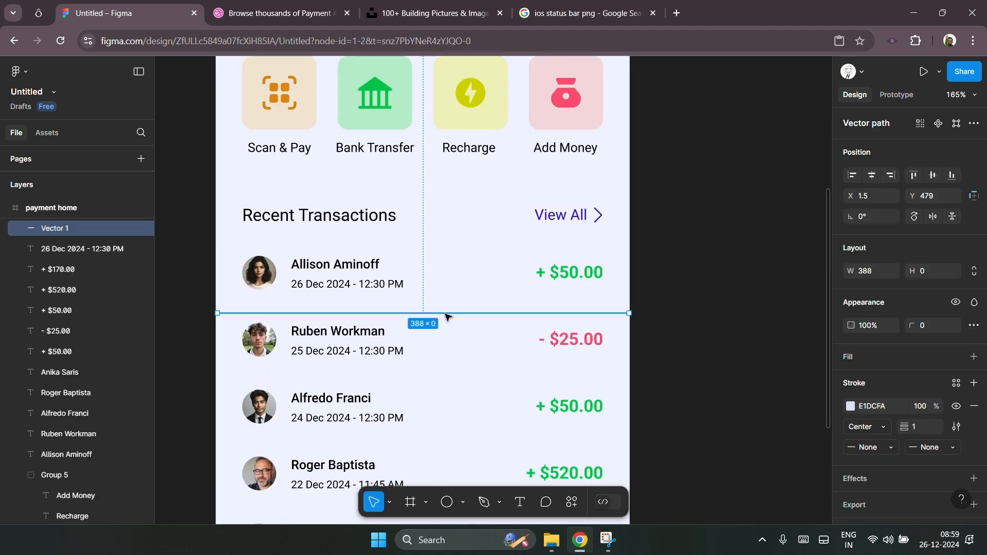
{"action": "key", "text": "Up"}
{"action": "key", "text": "Up"}
{"action": "key", "text": "Up"}
{"action": "key", "text": "Up"}
{"action": "key", "text": "Up"}
{"action": "key", "text": "Up"}
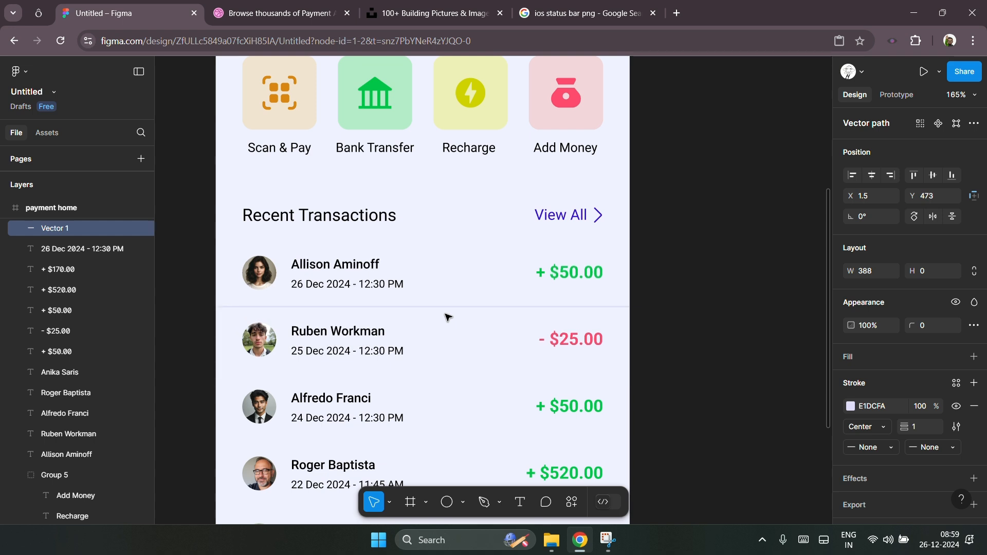
{"action": "scroll", "coordinate": [447, 316], "scroll_direction": "down", "scroll_amount": 1}
{"action": "scroll", "coordinate": [448, 316], "scroll_direction": "down", "scroll_amount": 3}
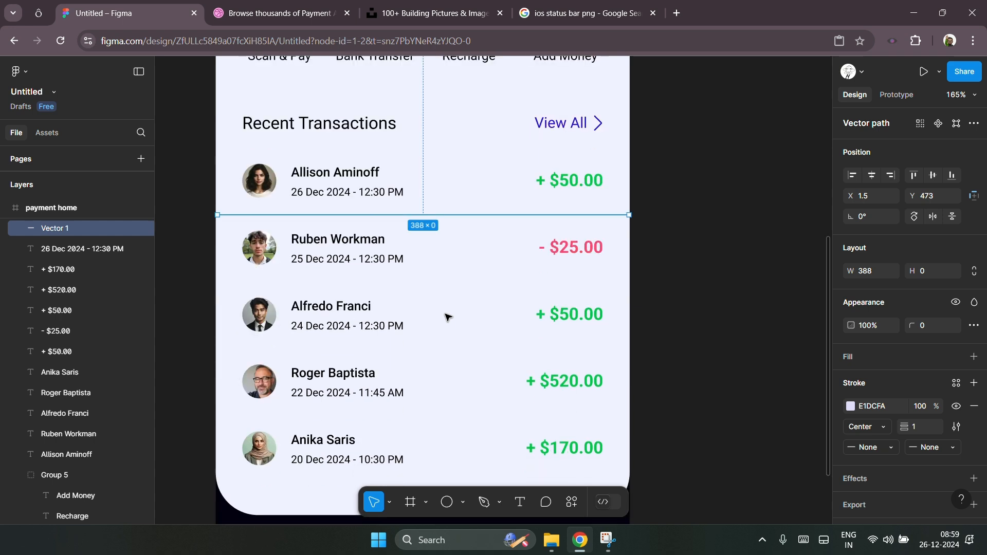
Step: Duplicate the divider line and move the copy down to Y 535, between the second and third transactions
{"action": "key", "text": "ctrl+d"}
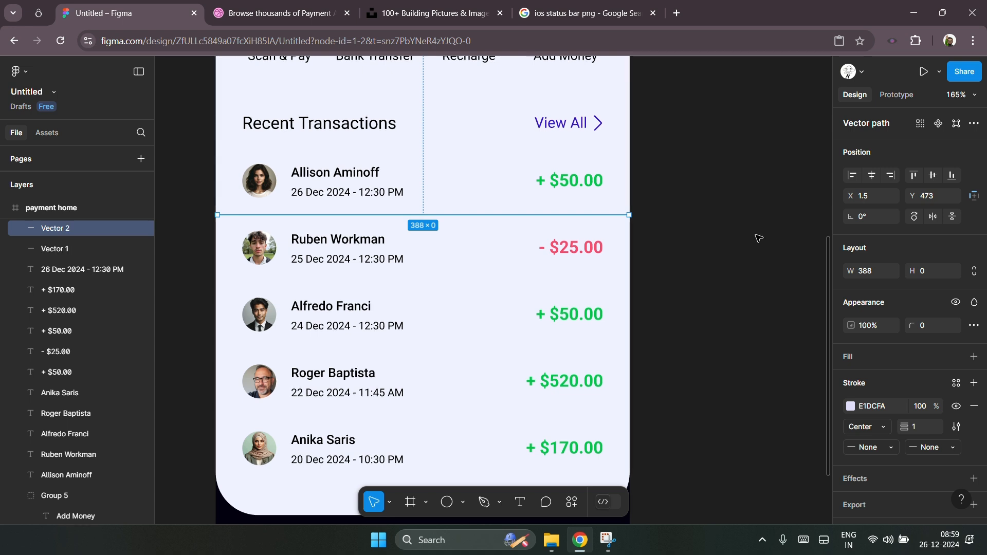
{"action": "key", "text": "shift+Down"}
{"action": "key", "text": "shift+Down"}
{"action": "key", "text": "shift+Down"}
{"action": "key", "text": "shift+Down"}
{"action": "key", "text": "shift+Down"}
{"action": "key", "text": "shift+Down"}
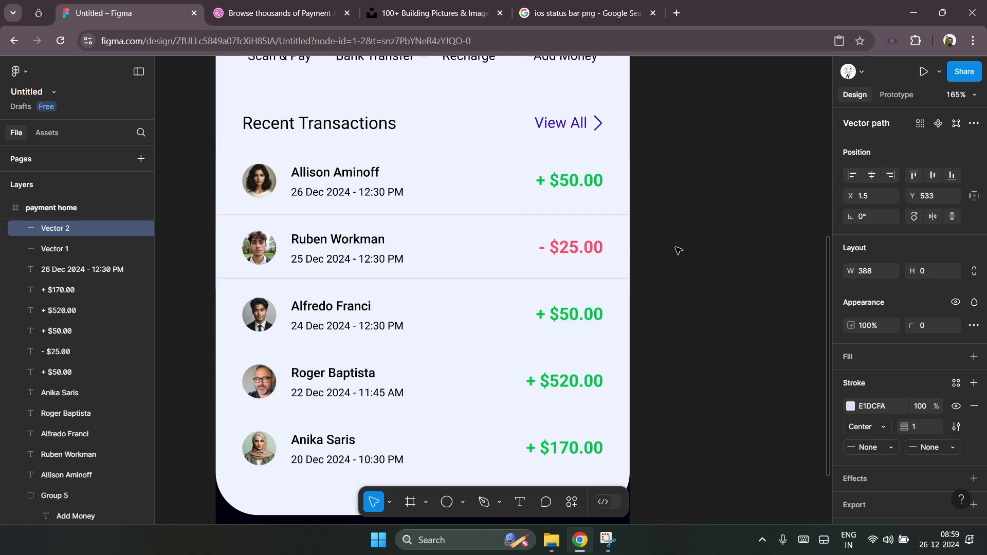
{"action": "key", "text": "Down"}
{"action": "key", "text": "Down"}
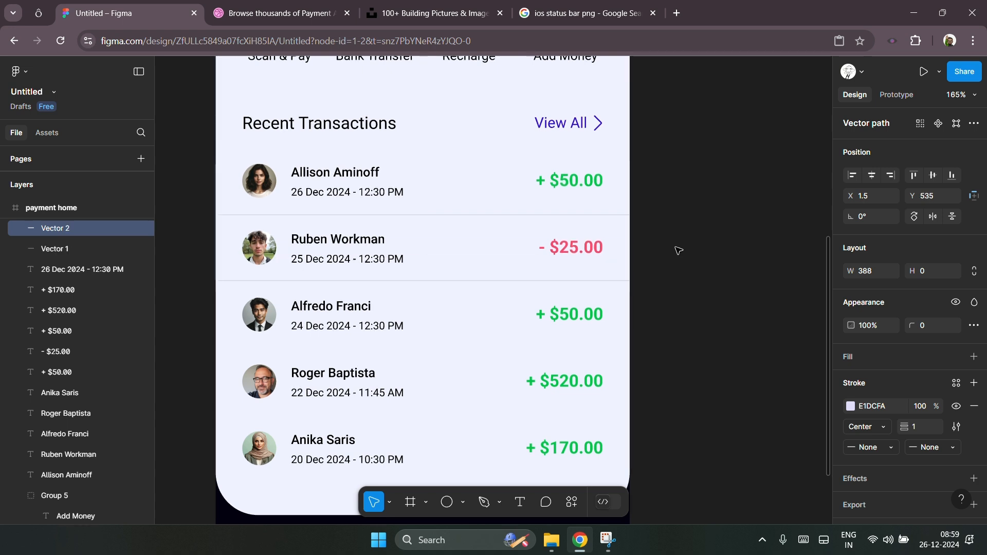
Step: Duplicate the divider twice more and nudge the copies to sit below the third and fourth transactions
{"action": "key", "text": "ctrl+d"}
{"action": "key", "text": "ctrl+d"}
{"action": "scroll", "coordinate": [678, 251], "scroll_direction": "down", "scroll_amount": 1}
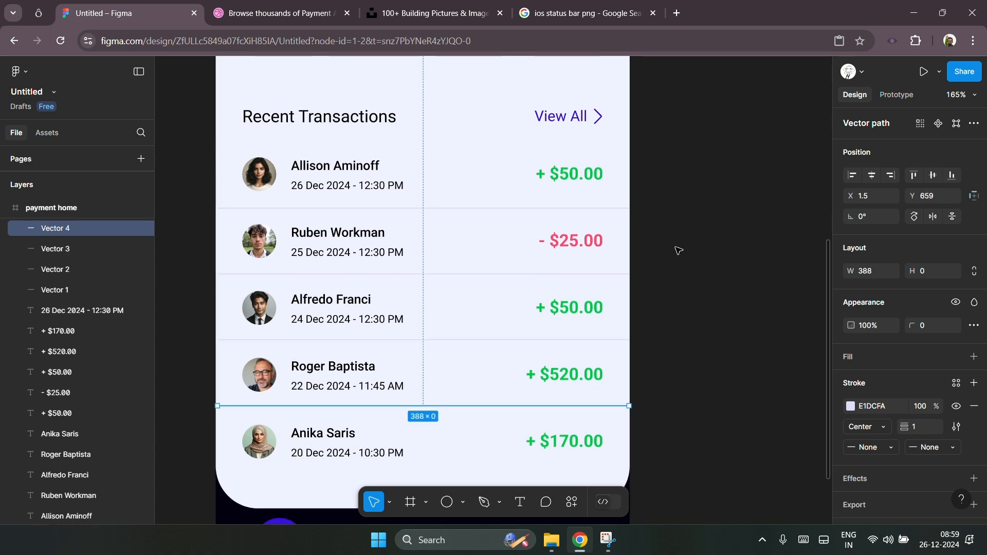
{"action": "scroll", "coordinate": [678, 251], "scroll_direction": "down", "scroll_amount": 3}
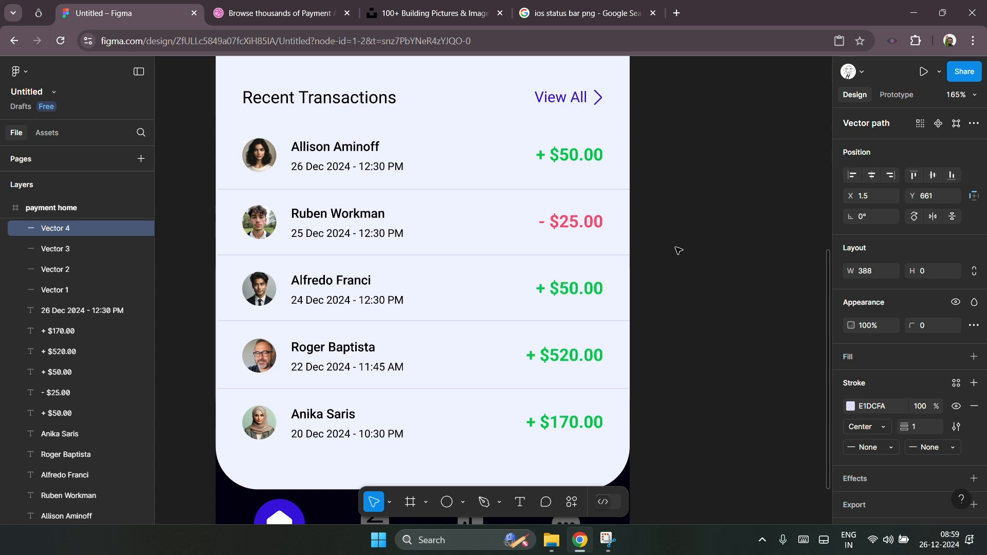
{"action": "key", "text": "Down"}
{"action": "key", "text": "Down"}
{"action": "left_click", "coordinate": [343, 322]}
{"action": "key", "text": "Down"}
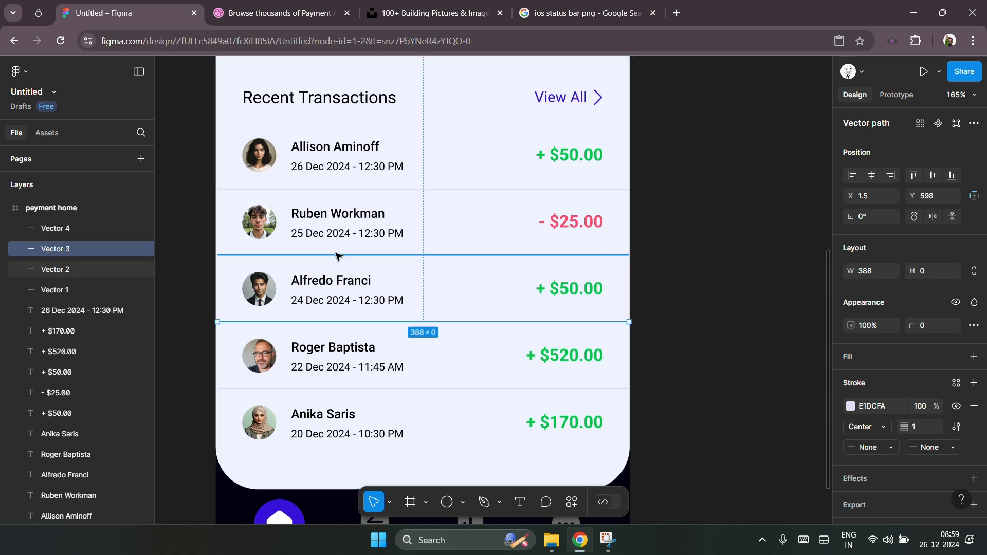
{"action": "left_click", "coordinate": [338, 256]}
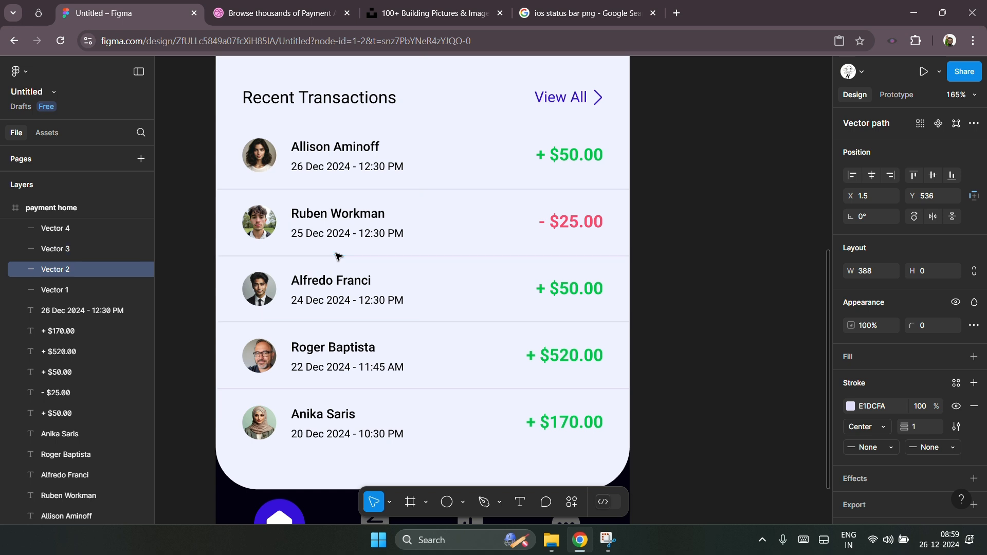
{"action": "left_click", "coordinate": [334, 189]}
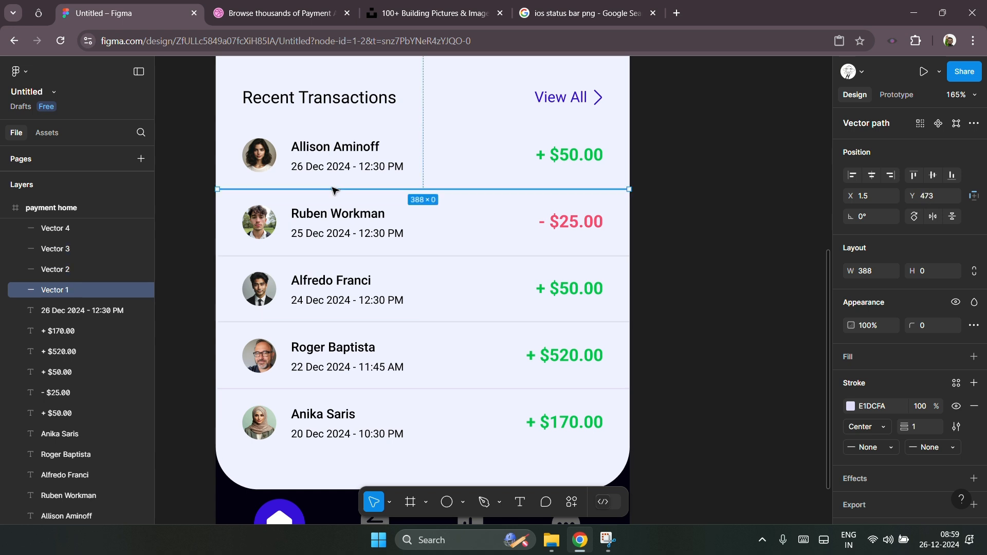
{"action": "left_click", "coordinate": [705, 302]}
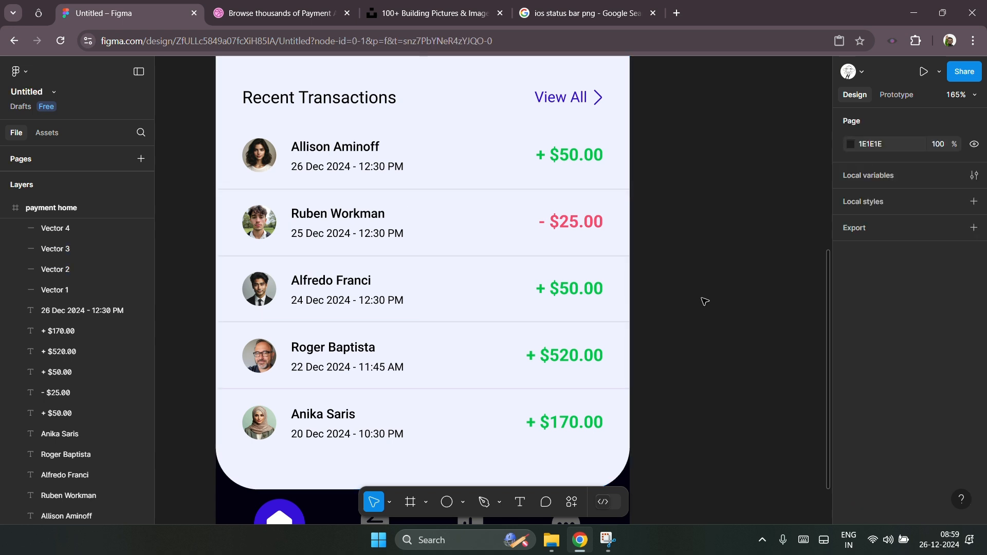
{"action": "left_click", "coordinate": [370, 390]}
{"action": "left_click", "coordinate": [355, 323]}
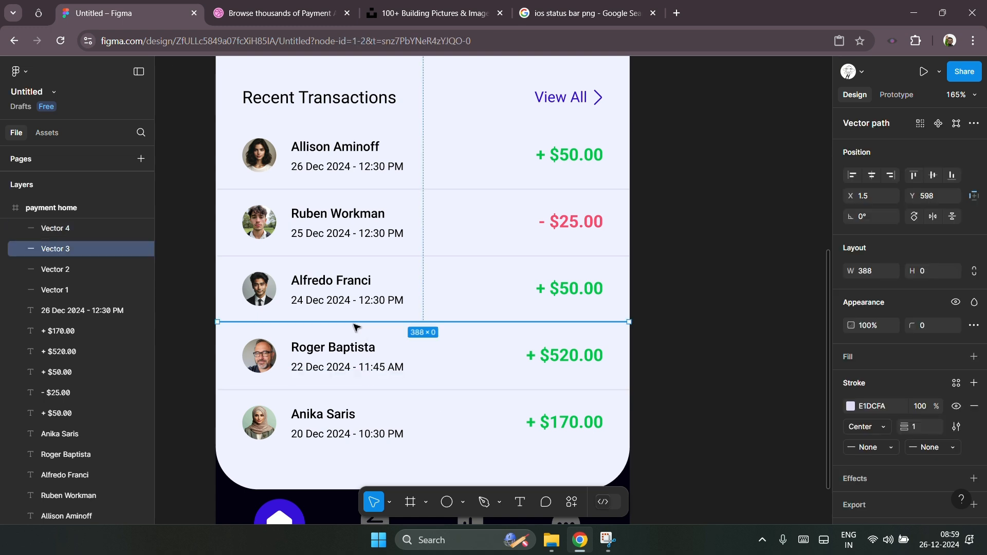
{"action": "left_click", "coordinate": [706, 362]}
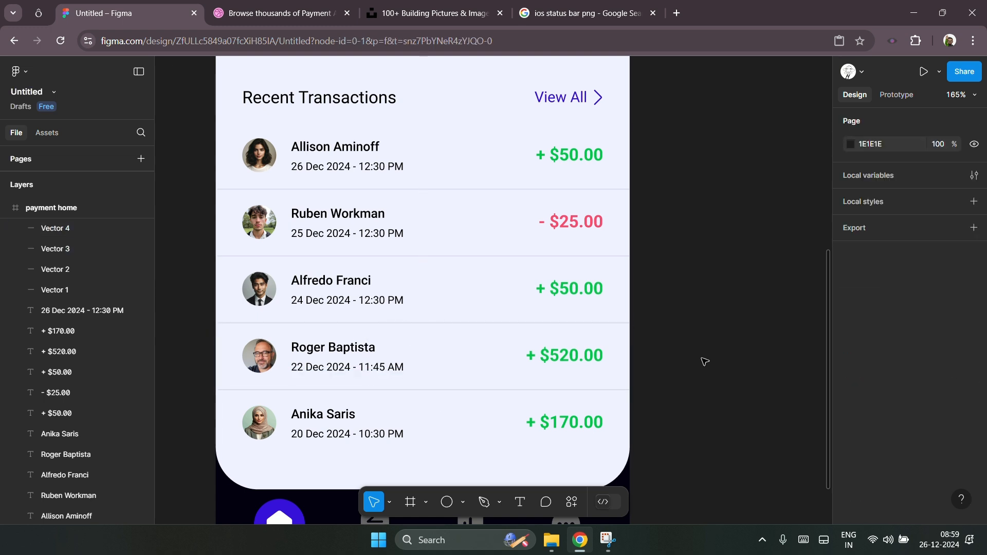
Step: Duplicate the last divider and move the copy below Anika Saris's transaction to Y 726
{"action": "scroll", "coordinate": [555, 391], "scroll_direction": "down", "scroll_amount": 3}
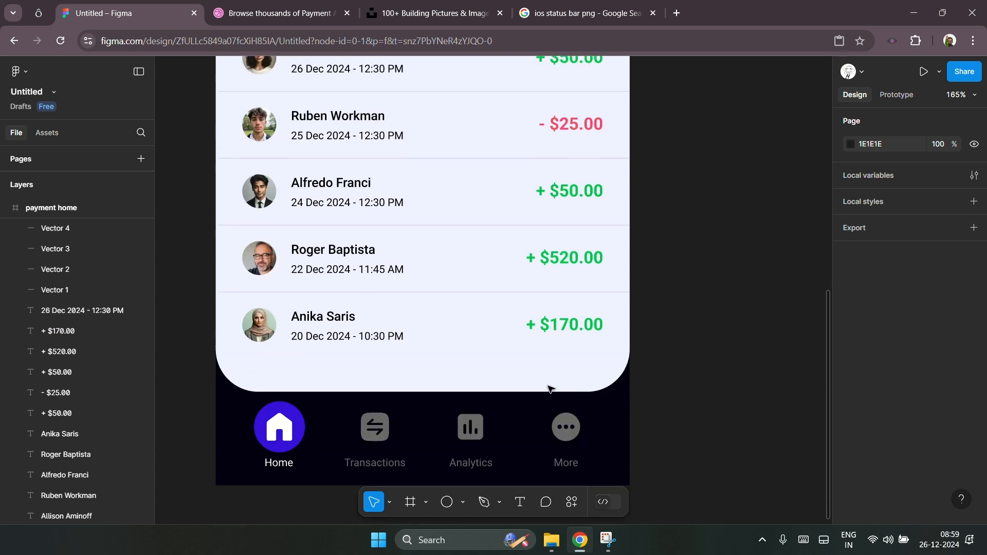
{"action": "left_click", "coordinate": [403, 293]}
{"action": "key", "text": "ctrl+d"}
{"action": "left_click_drag", "start_coordinate": [398, 295], "coordinate": [397, 361]}
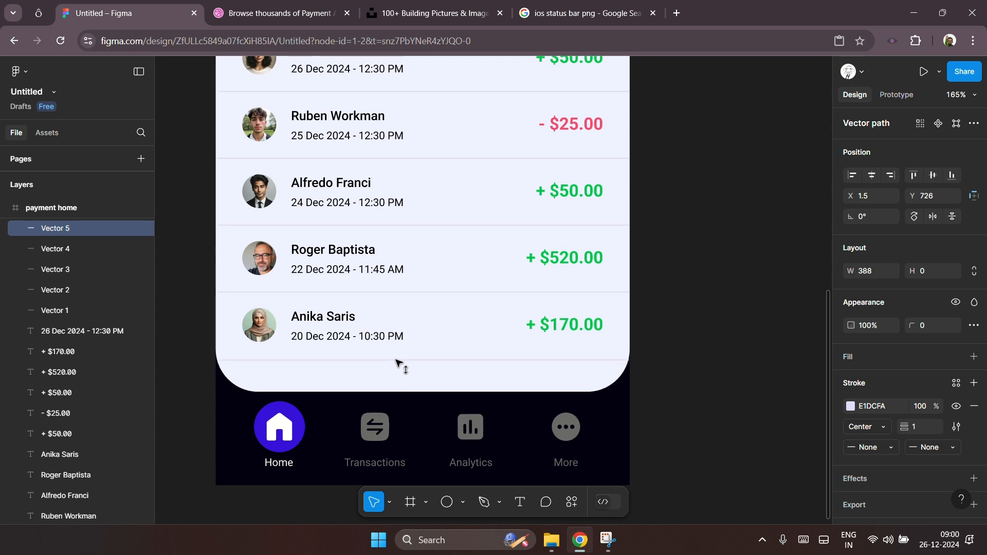
{"action": "left_click", "coordinate": [671, 356]}
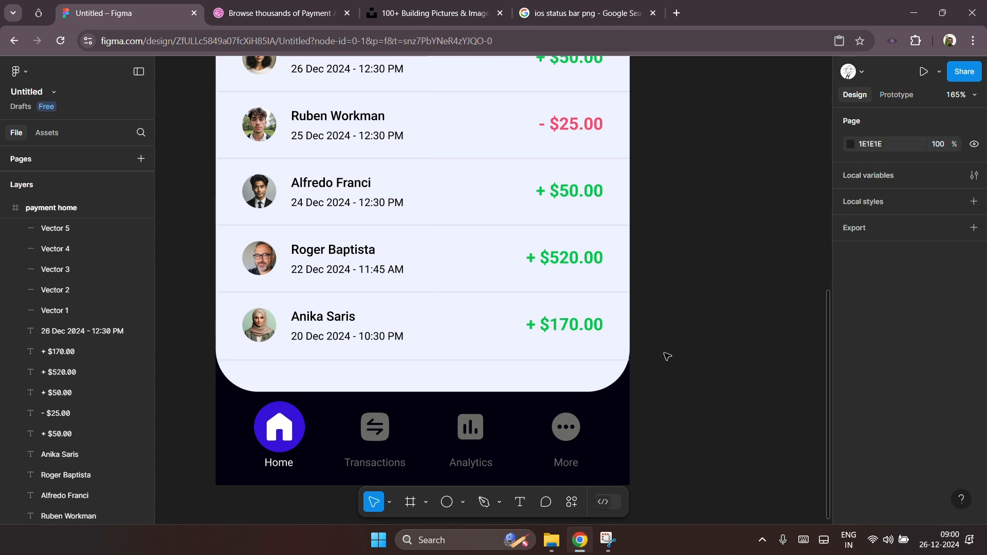
Step: Select all Recent Transactions section elements and nudge them down 6 px together
{"action": "scroll", "coordinate": [334, 375], "scroll_direction": "down", "scroll_amount": 5, "text": "ctrl"}
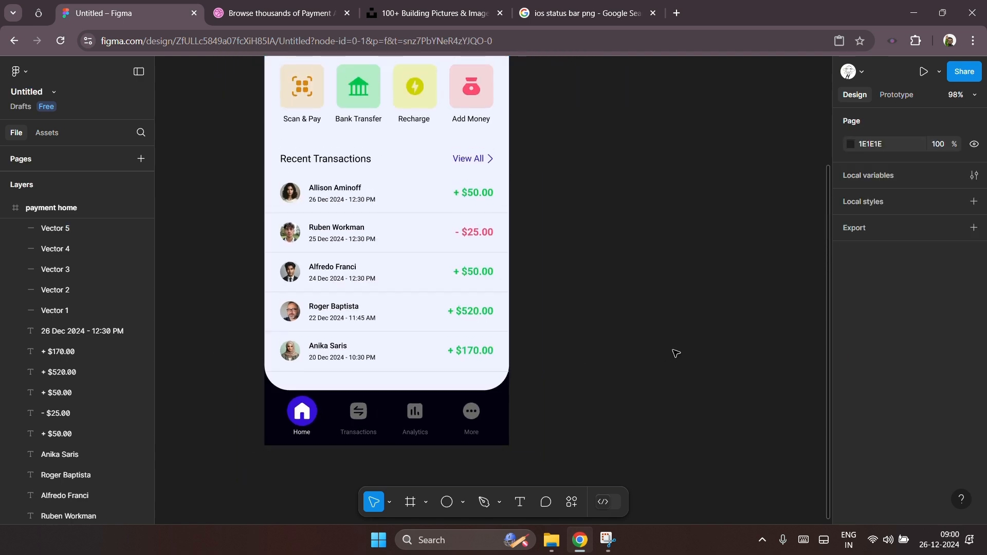
{"action": "scroll", "coordinate": [675, 353], "scroll_direction": "up", "scroll_amount": 1}
{"action": "scroll", "coordinate": [340, 377], "scroll_direction": "down", "scroll_amount": 3, "text": "ctrl"}
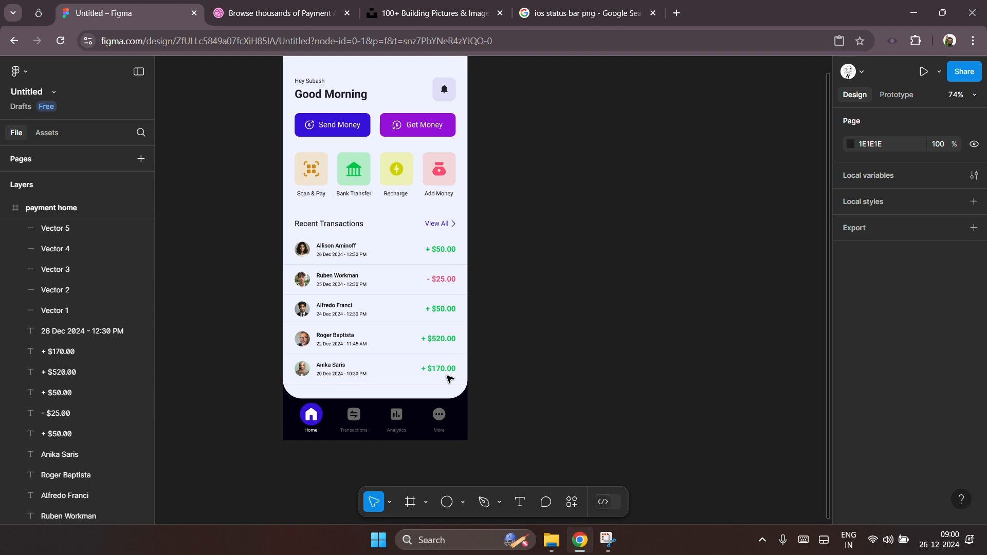
{"action": "scroll", "coordinate": [449, 377], "scroll_direction": "up", "scroll_amount": 1}
{"action": "left_click_drag", "start_coordinate": [262, 229], "coordinate": [491, 412]}
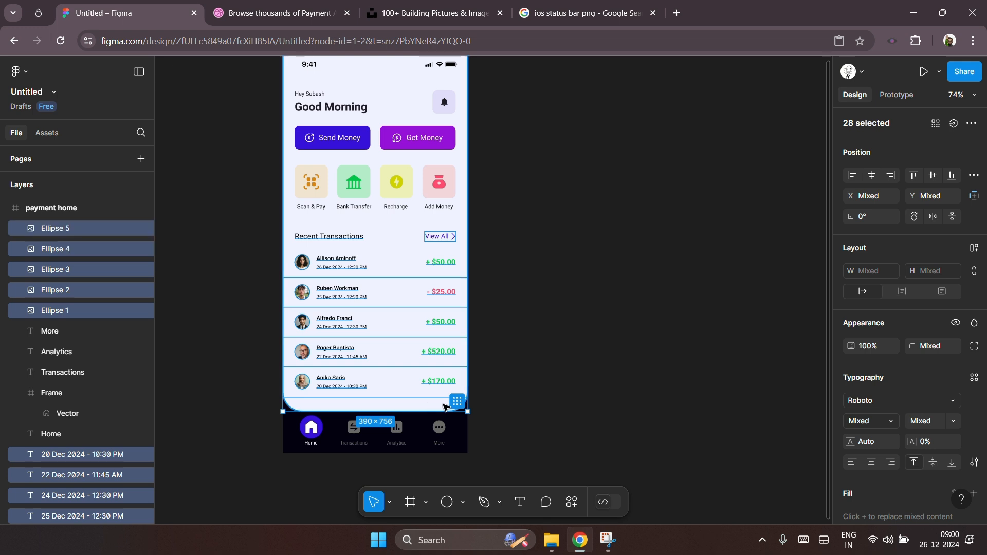
{"action": "left_click", "coordinate": [445, 408], "text": "shift"}
{"action": "key", "text": "Down"}
{"action": "key", "text": "Down"}
{"action": "key", "text": "Down"}
{"action": "key", "text": "Down"}
{"action": "key", "text": "Down"}
{"action": "key", "text": "Down"}
{"action": "key", "text": "Down"}
{"action": "key", "text": "Down"}
{"action": "key", "text": "Down"}
{"action": "key", "text": "Down"}
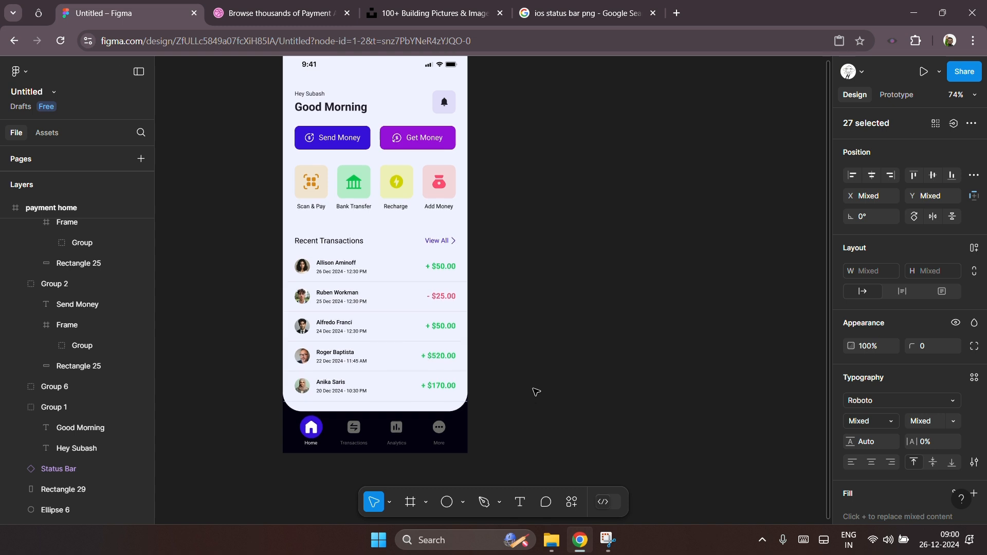
{"action": "key", "text": "Down"}
{"action": "left_click", "coordinate": [533, 307]}
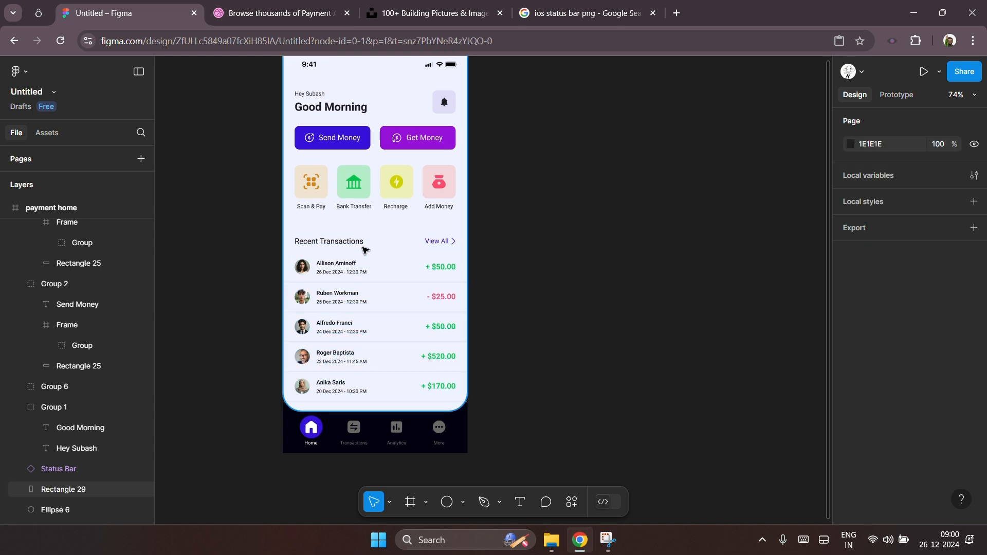
Step: Select the Recent Transactions heading and View All link and nudge them up 3 px
{"action": "left_click", "coordinate": [357, 241]}
{"action": "left_click", "coordinate": [440, 243], "text": "shift"}
{"action": "key", "text": "Up"}
{"action": "key", "text": "Up"}
{"action": "key", "text": "Up"}
{"action": "left_click", "coordinate": [514, 242]}
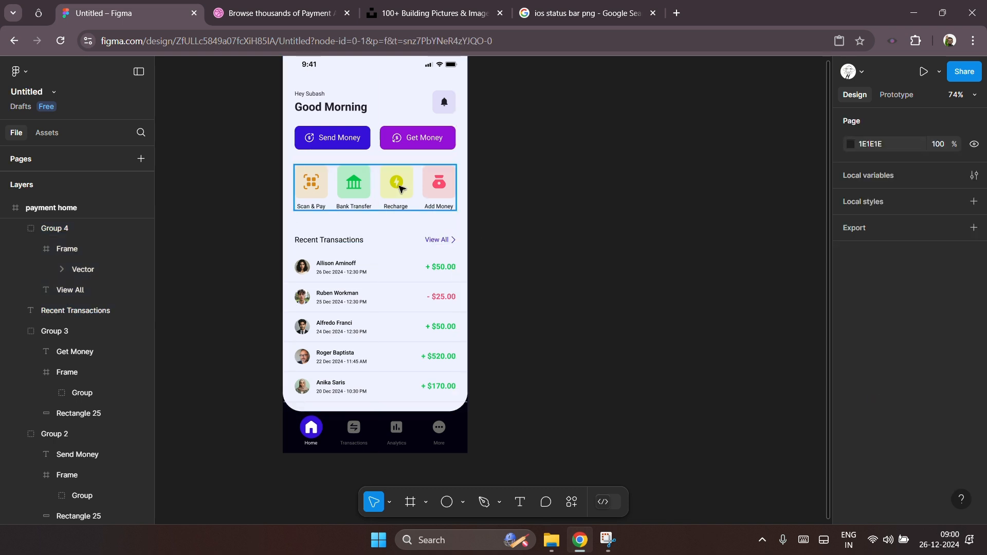
Step: Reposition the Scan & Pay, Bank Transfer, Recharge and Add Money tile group to Y 244
{"action": "left_click", "coordinate": [406, 190]}
{"action": "key", "text": "Up"}
{"action": "key", "text": "Up"}
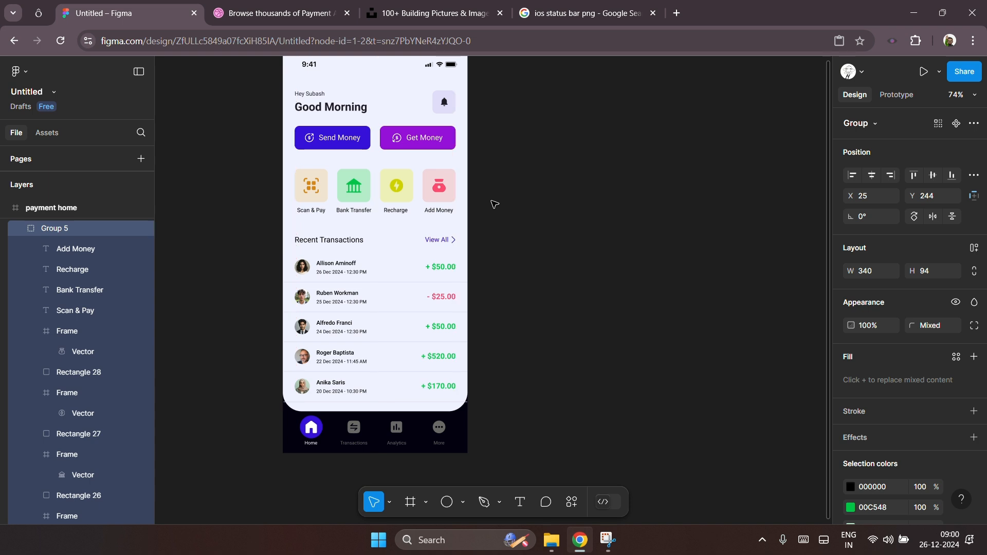
{"action": "left_click", "coordinate": [552, 209]}
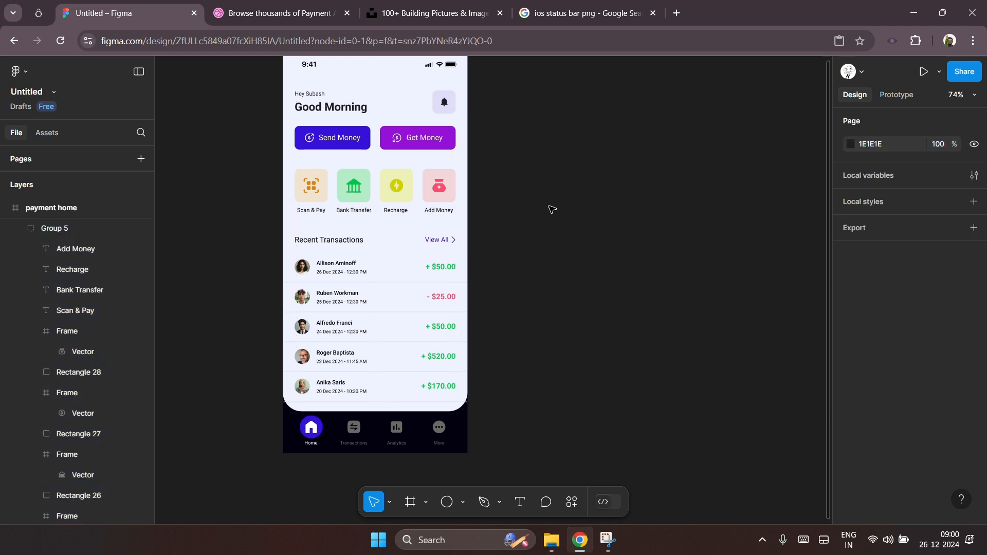
Step: Set the light background rectangle's bottom-left and bottom-right corner radii to 30 each
{"action": "scroll", "coordinate": [324, 411], "scroll_direction": "up", "scroll_amount": 5}
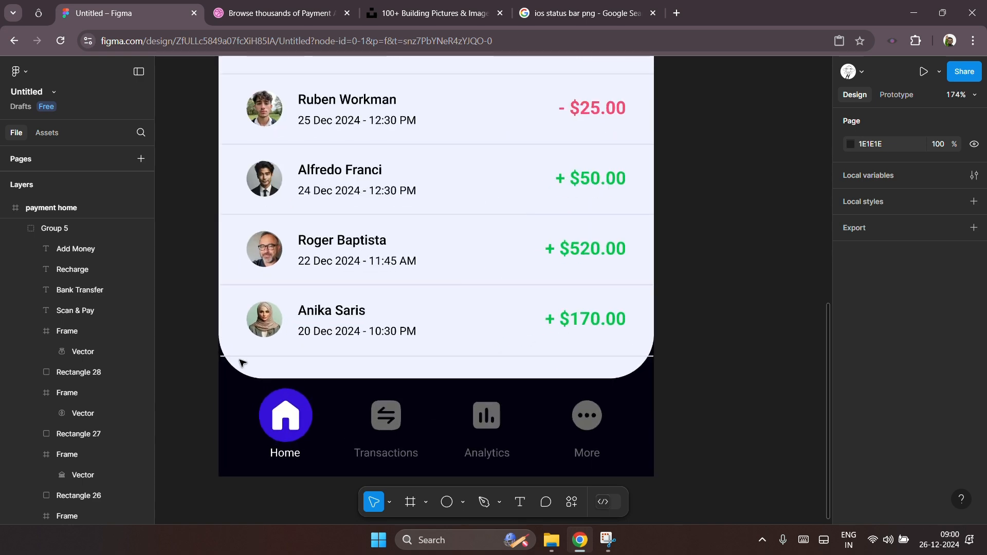
{"action": "left_click", "coordinate": [237, 357]}
{"action": "scroll", "coordinate": [231, 369], "scroll_direction": "up", "scroll_amount": 2}
{"action": "left_click", "coordinate": [284, 368]}
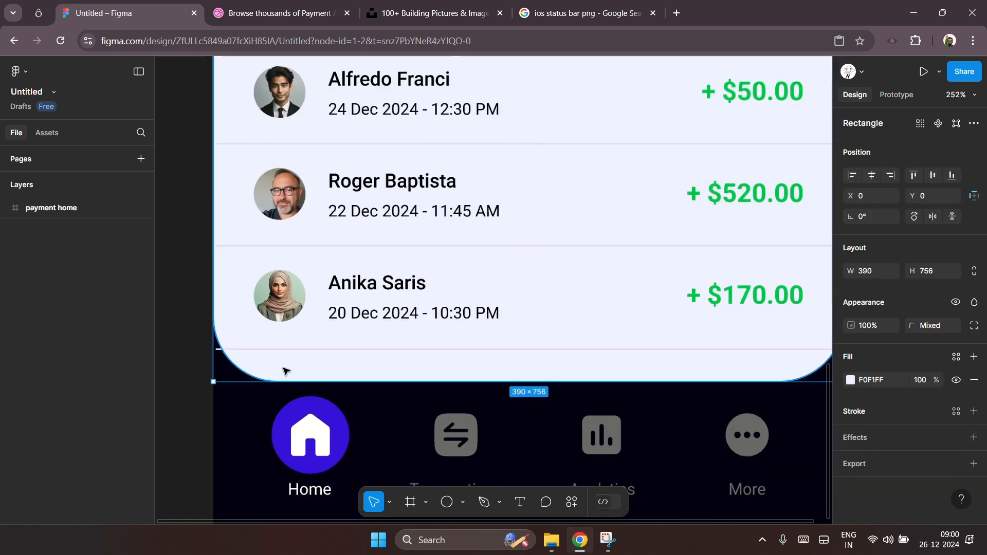
{"action": "scroll", "coordinate": [214, 380], "scroll_direction": "down", "scroll_amount": 2}
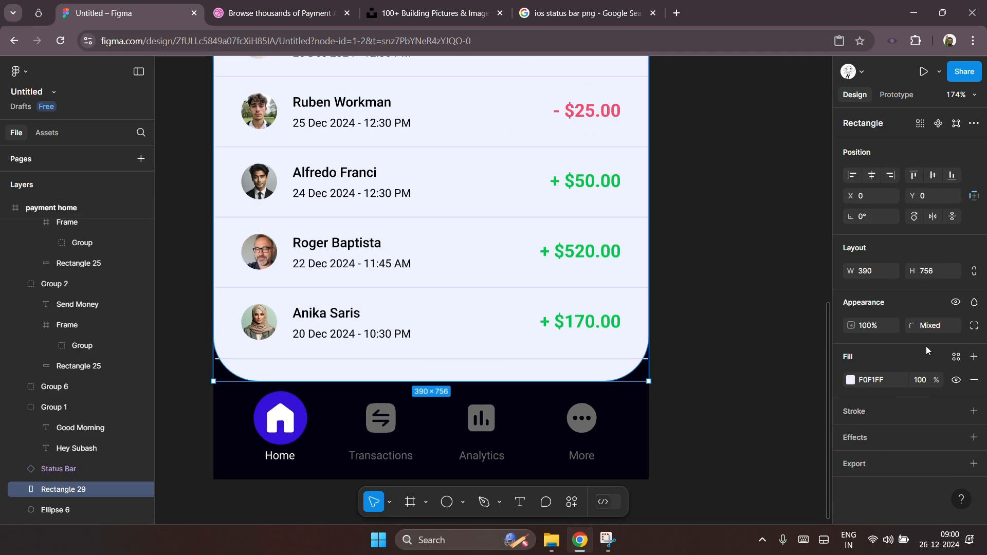
{"action": "left_click", "coordinate": [974, 325]}
{"action": "left_click", "coordinate": [715, 380]}
{"action": "type", "text": "30"}
{"action": "key", "text": "Return"}
{"action": "left_click", "coordinate": [784, 381]}
{"action": "type", "text": "30"}
{"action": "key", "text": "Return"}
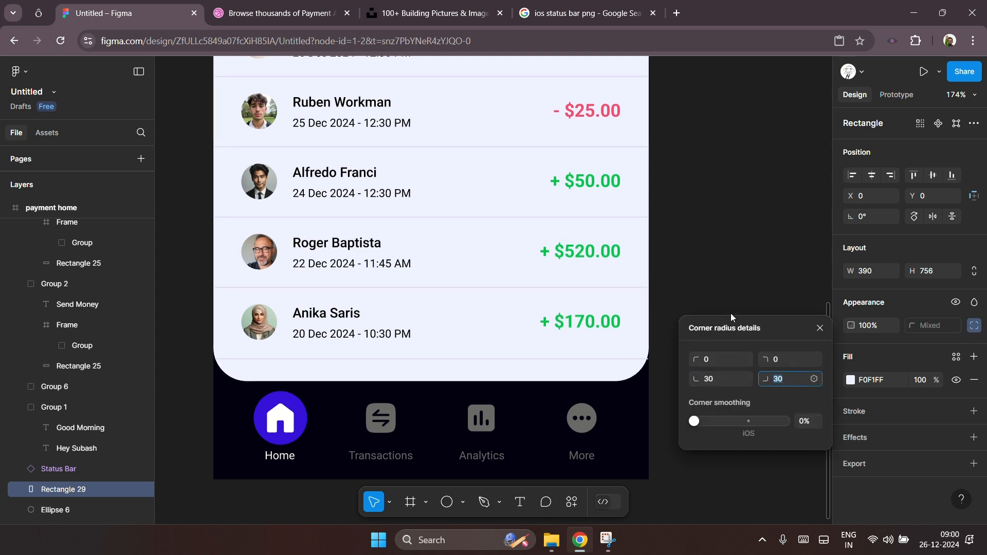
{"action": "left_click", "coordinate": [726, 287]}
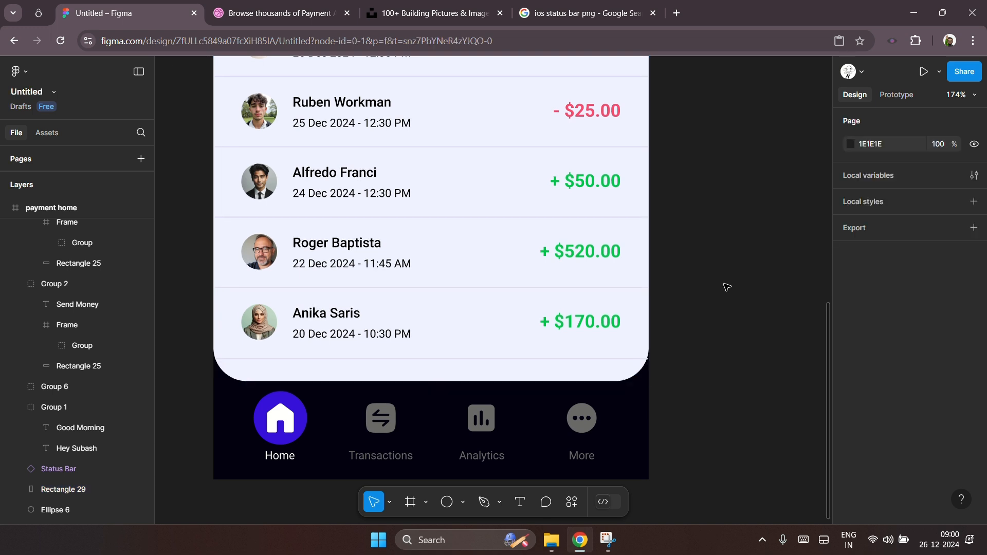
Step: Shorten the bottom divider line to about 378 px wide so it fits inside the rounded corners
{"action": "left_click", "coordinate": [632, 360]}
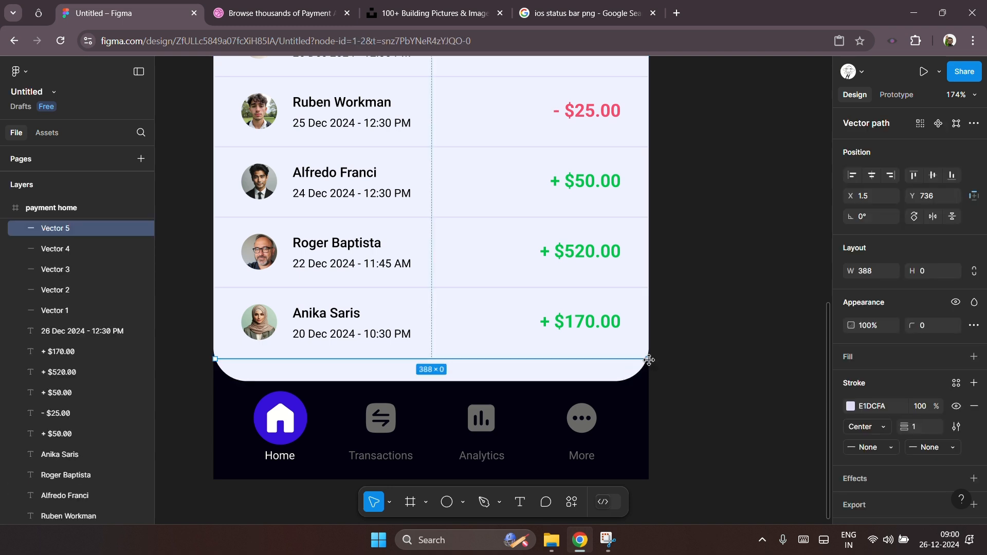
{"action": "left_click_drag", "start_coordinate": [648, 360], "coordinate": [637, 359]}
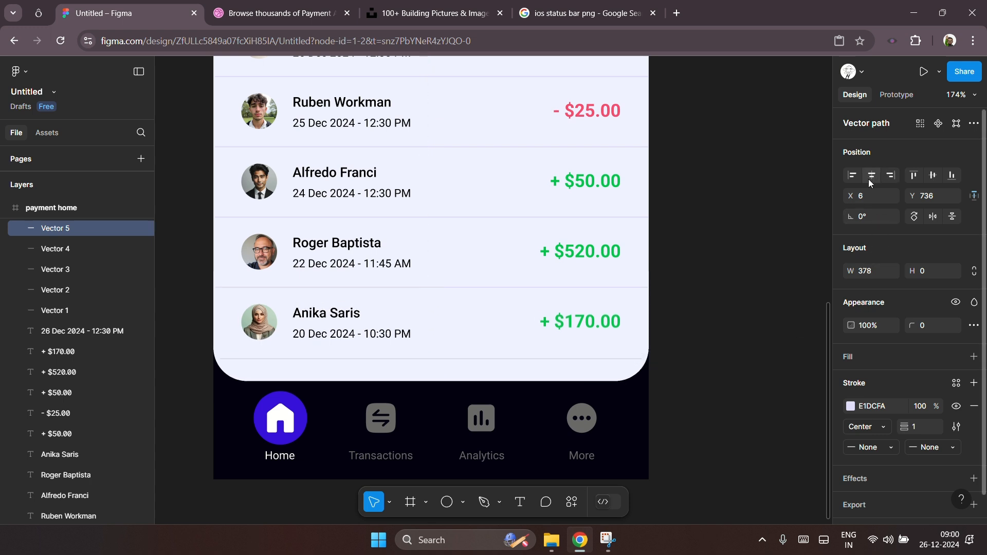
{"action": "left_click", "coordinate": [712, 350]}
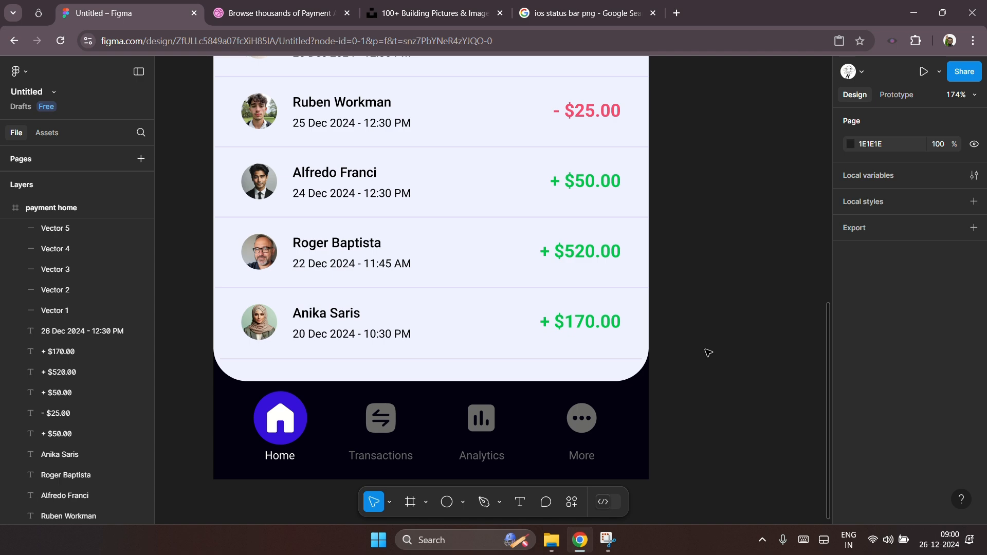
Step: Select the Recent Transactions heading, View All link and all transaction rows and group them together
{"action": "scroll", "coordinate": [710, 348], "scroll_direction": "up", "scroll_amount": 1}
{"action": "scroll", "coordinate": [487, 409], "scroll_direction": "down", "scroll_amount": 5}
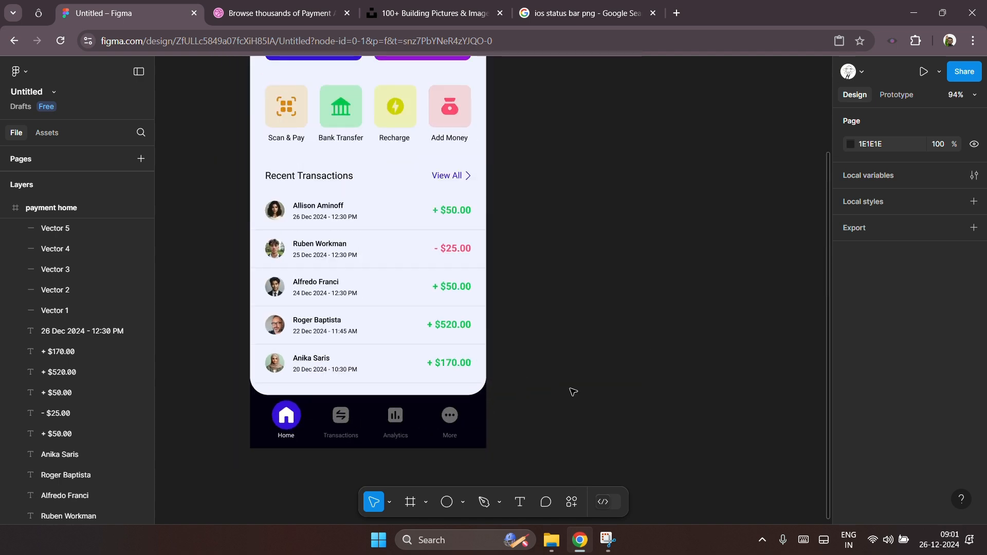
{"action": "scroll", "coordinate": [573, 392], "scroll_direction": "up", "scroll_amount": 1}
{"action": "scroll", "coordinate": [545, 404], "scroll_direction": "down", "scroll_amount": 3}
{"action": "scroll", "coordinate": [520, 411], "scroll_direction": "up", "scroll_amount": 1}
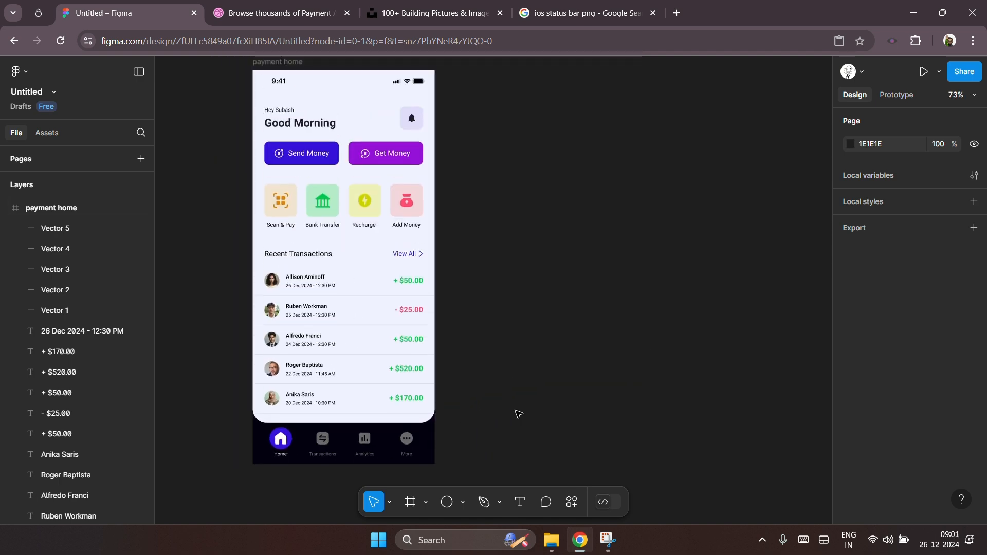
{"action": "scroll", "coordinate": [519, 414], "scroll_direction": "down", "scroll_amount": 2}
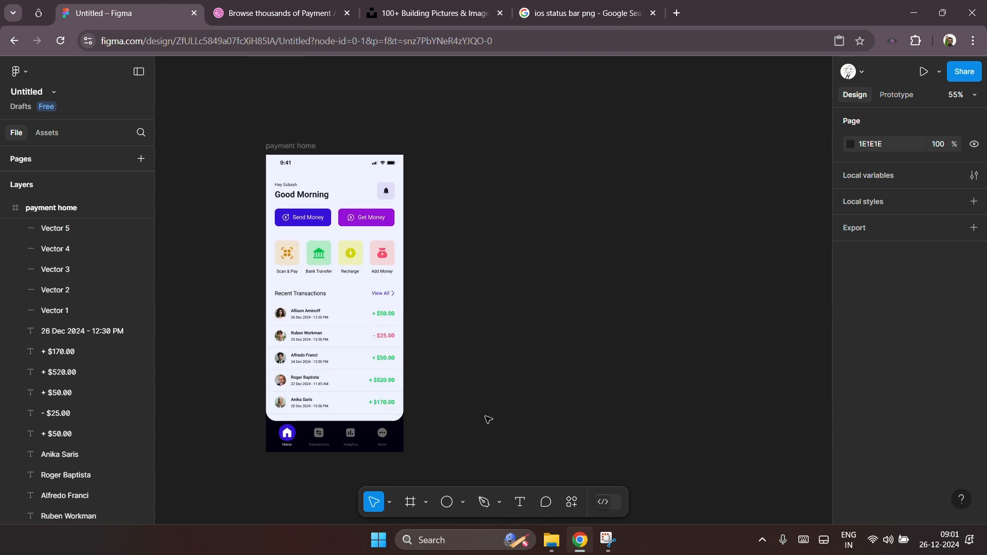
{"action": "scroll", "coordinate": [488, 419], "scroll_direction": "right", "scroll_amount": 1}
{"action": "left_click_drag", "start_coordinate": [222, 288], "coordinate": [422, 418]}
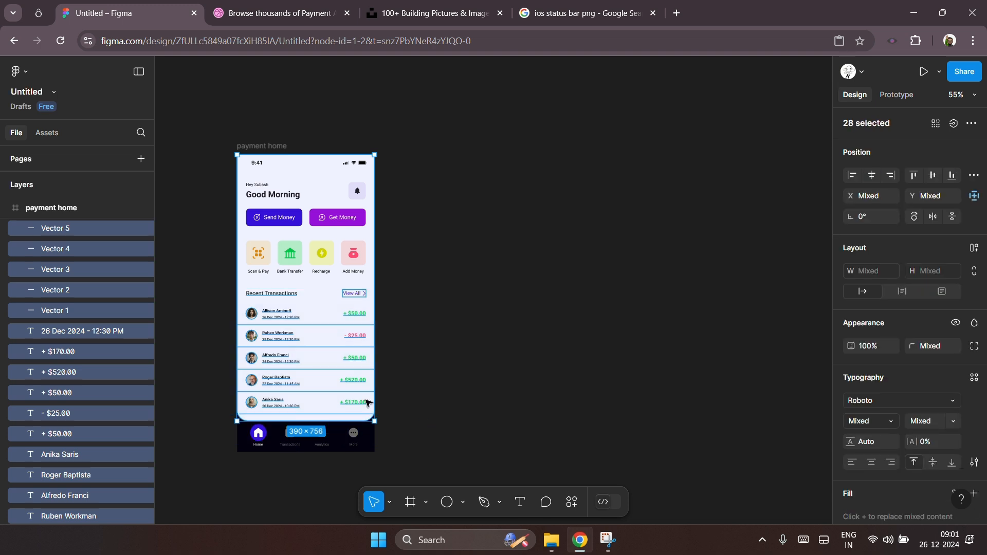
{"action": "left_click", "coordinate": [319, 284], "text": "shift"}
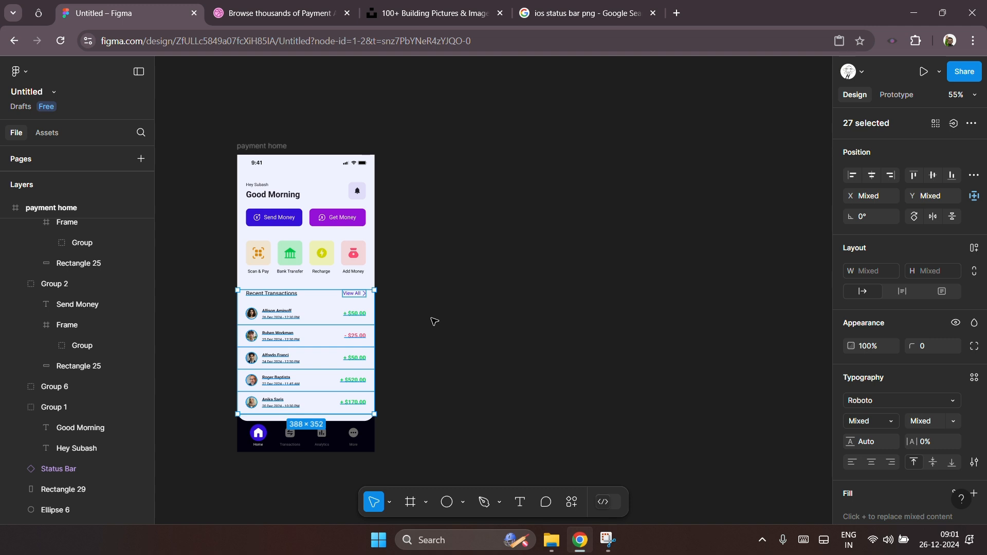
{"action": "key", "text": "ctrl+g"}
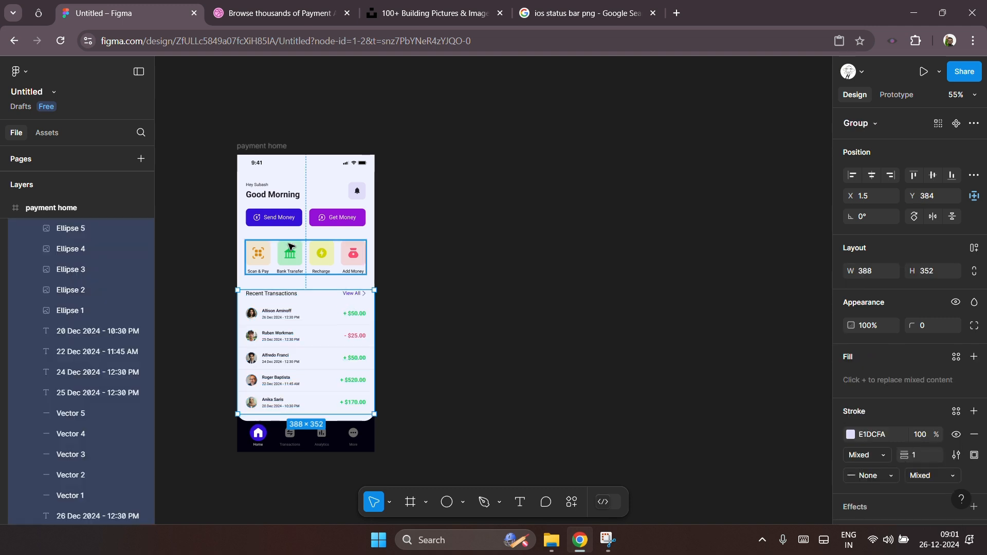
Step: Open the payment home frame in the prototype presentation view to preview the screen
{"action": "left_click", "coordinate": [289, 248]}
{"action": "left_click", "coordinate": [465, 234]}
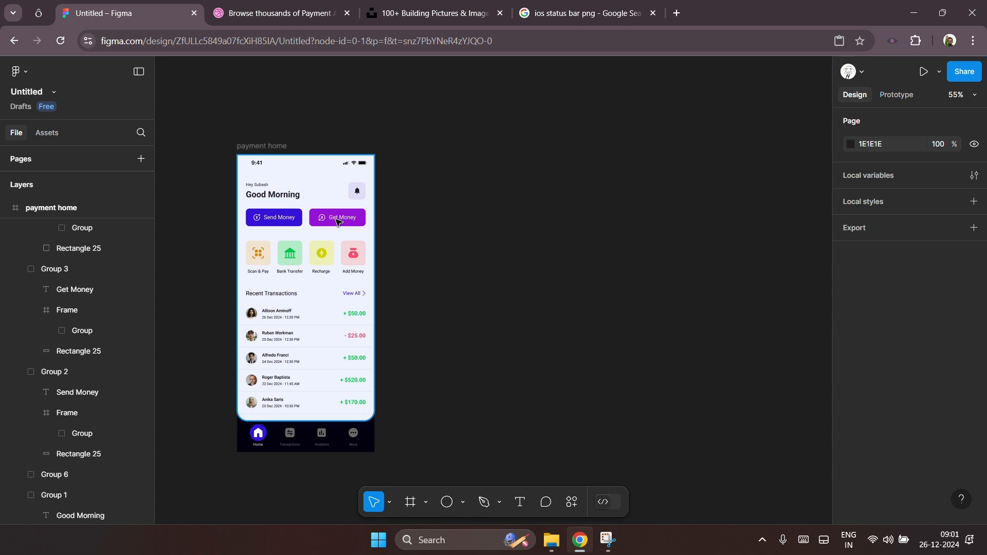
{"action": "scroll", "coordinate": [514, 253], "scroll_direction": "down", "scroll_amount": 3}
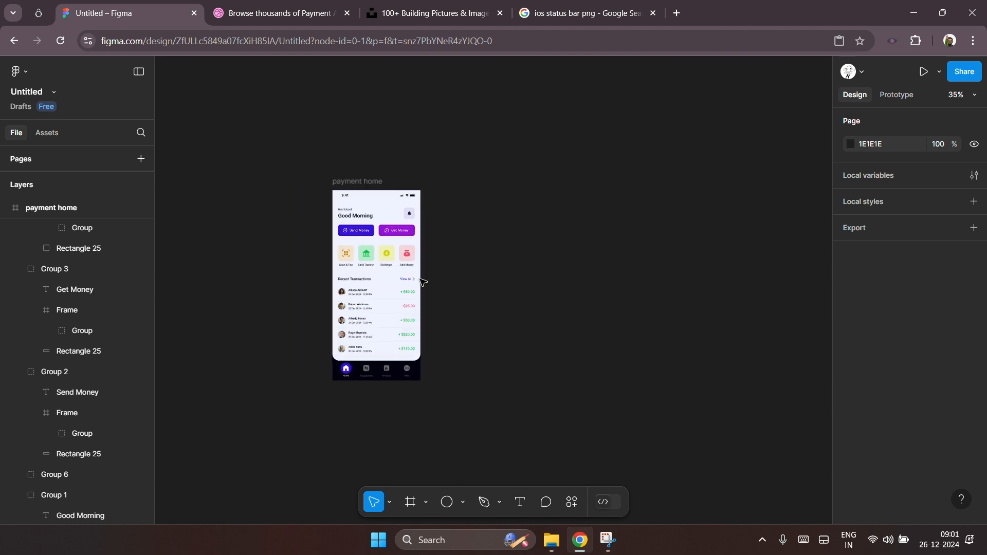
{"action": "scroll", "coordinate": [414, 288], "scroll_direction": "up", "scroll_amount": 5}
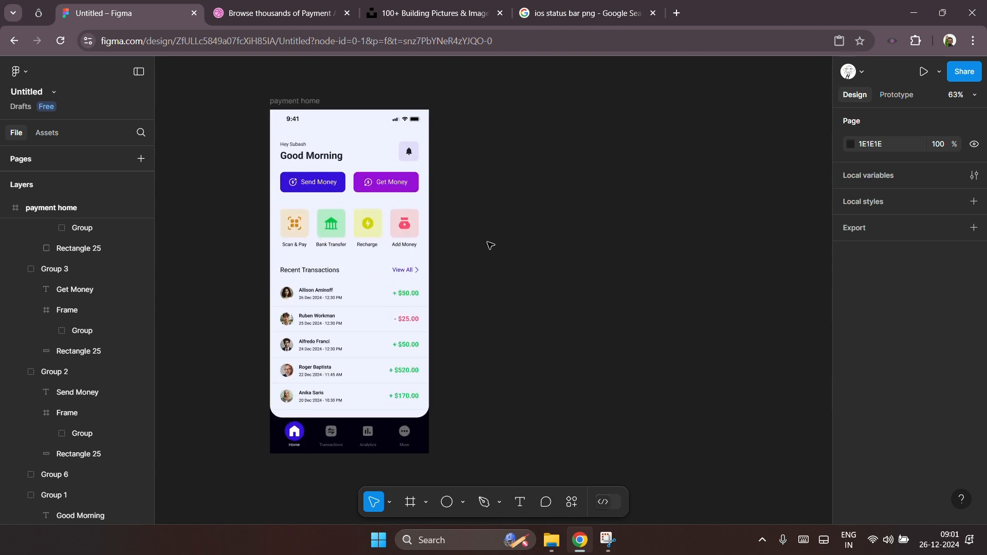
{"action": "scroll", "coordinate": [490, 245], "scroll_direction": "up", "scroll_amount": 1}
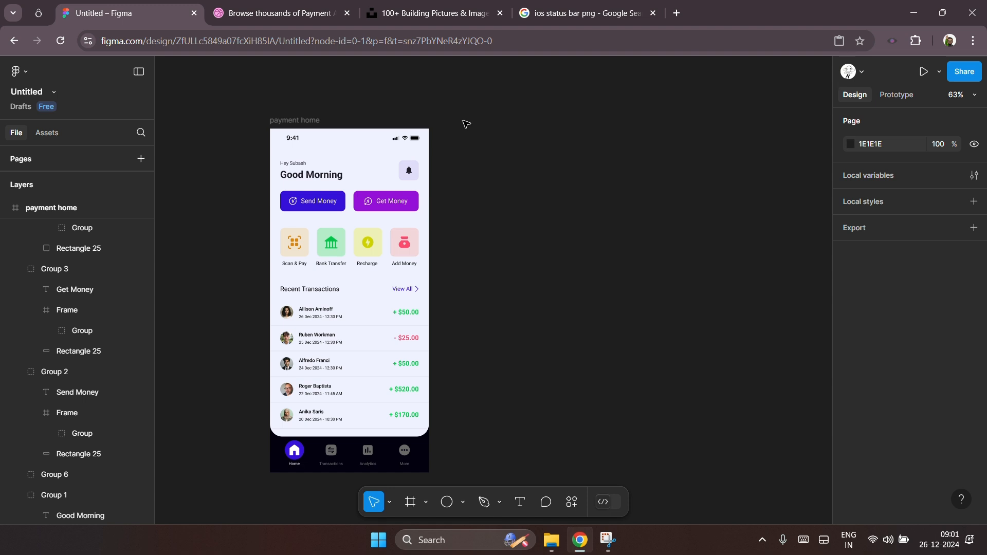
{"action": "left_click", "coordinate": [923, 74]}
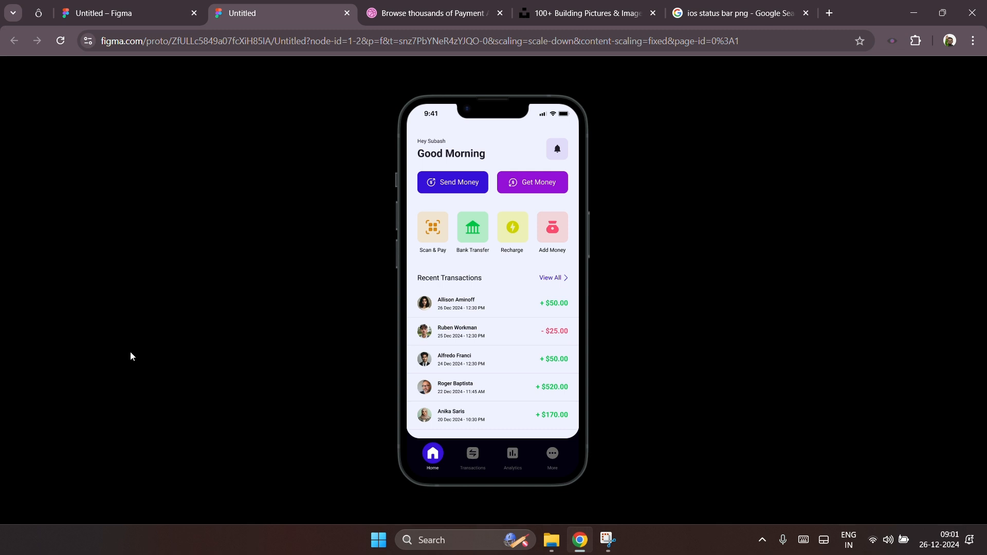
Step: Select the greeting, bell button and Send Money / Get Money buttons and nudge them upward
{"action": "left_click", "coordinate": [135, 16]}
{"action": "left_click_drag", "start_coordinate": [250, 154], "coordinate": [447, 188]}
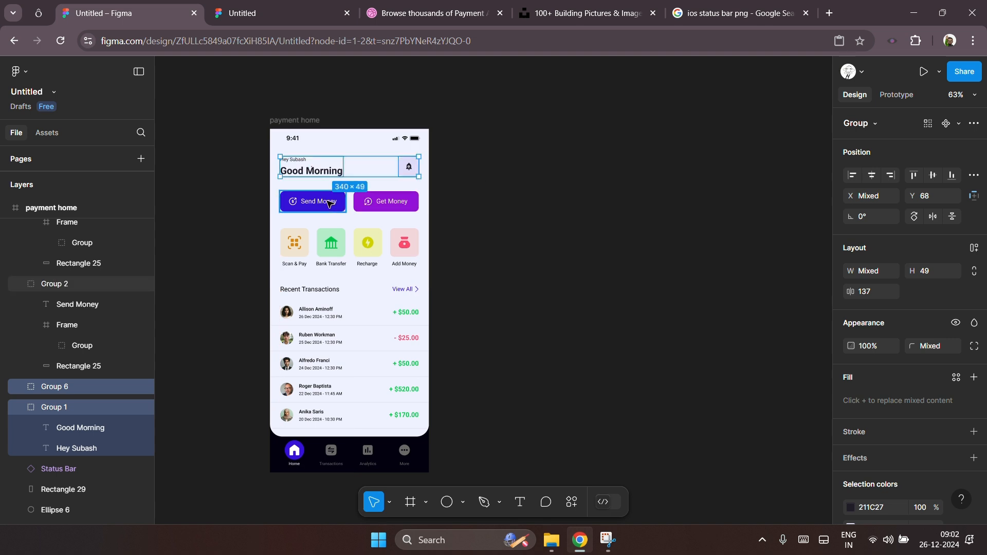
{"action": "left_click_drag", "start_coordinate": [235, 202], "coordinate": [461, 165]}
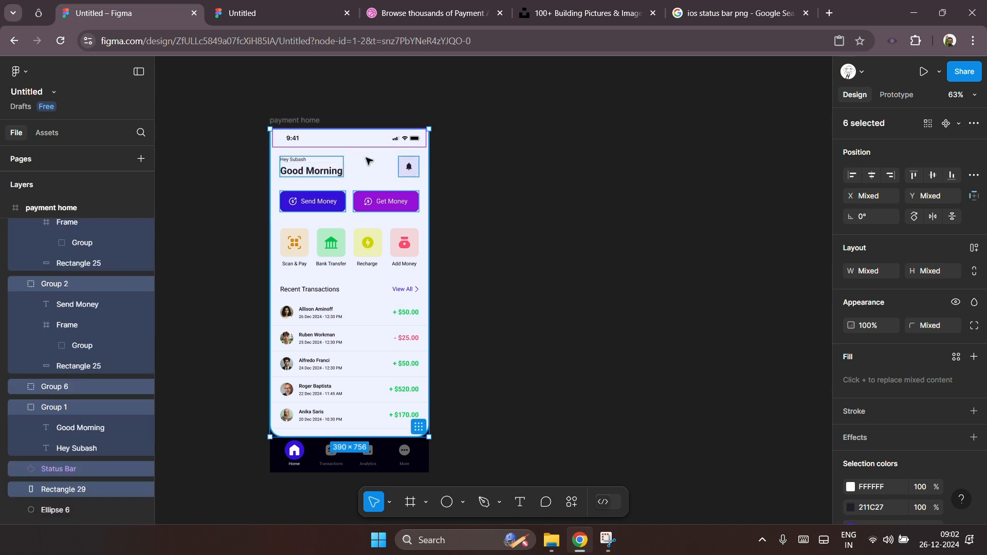
{"action": "left_click", "coordinate": [363, 142], "text": "shift"}
{"action": "left_click", "coordinate": [363, 143], "text": "shift"}
{"action": "key", "text": "shift+Up"}
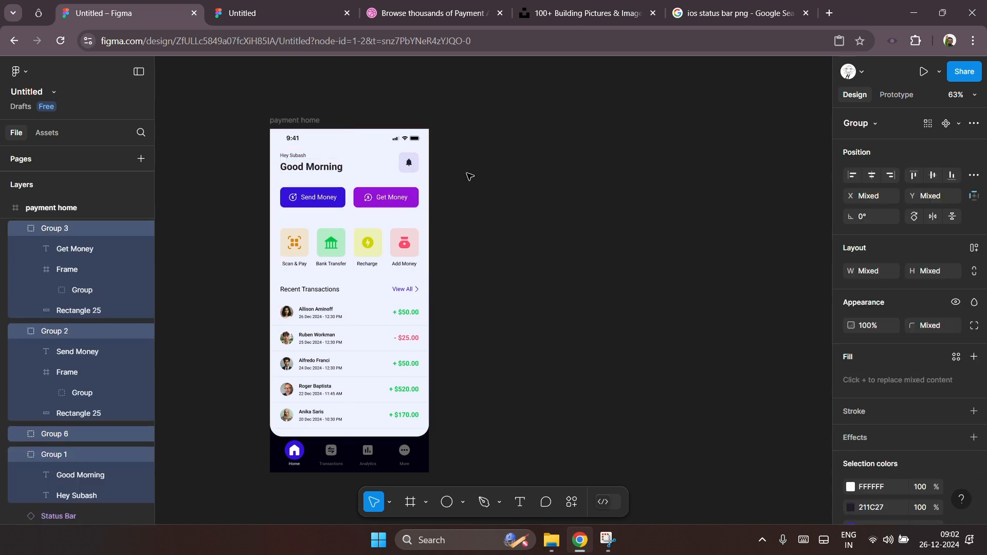
Step: Move the Scan & Pay, Bank Transfer, Recharge and Add Money tile group up to Y 237
{"action": "left_click", "coordinate": [383, 240]}
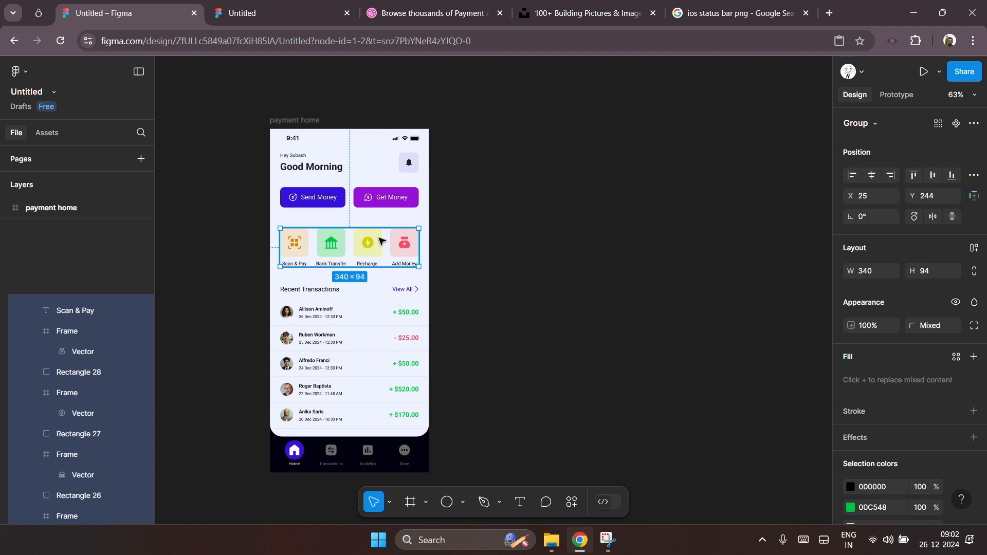
{"action": "key", "text": "Down"}
{"action": "key", "text": "Down"}
{"action": "key", "text": "Down"}
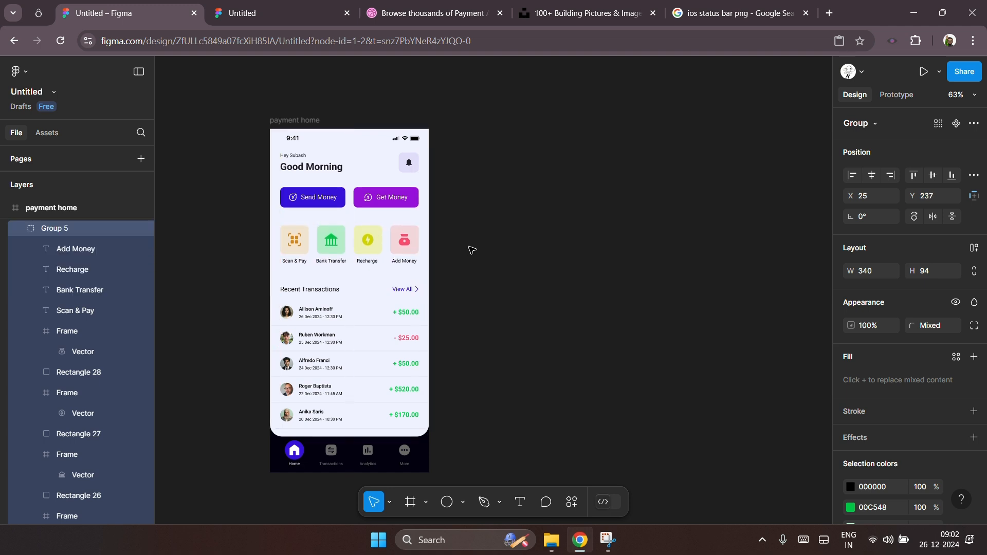
{"action": "left_click", "coordinate": [472, 250]}
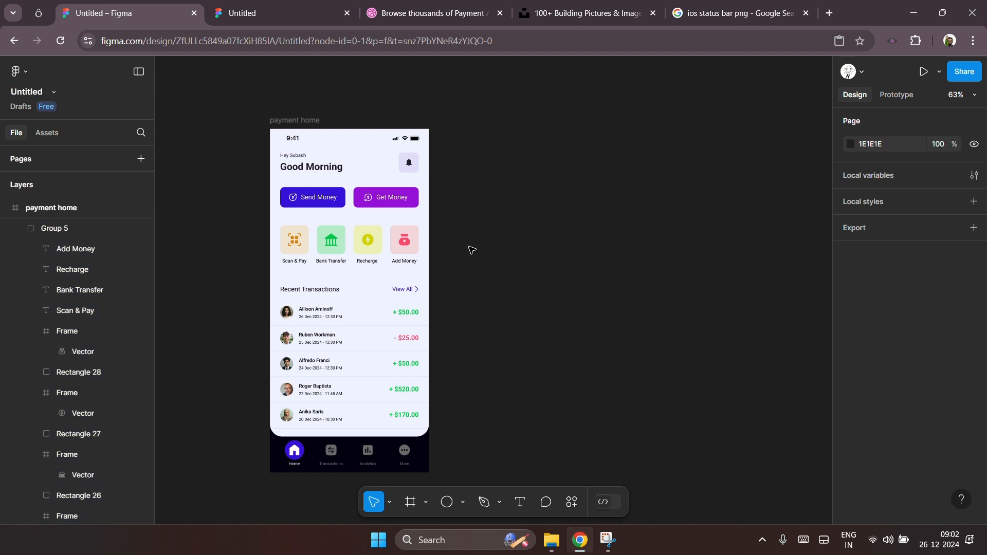
Step: Review the updated screen in the prototype preview tab
{"action": "left_click", "coordinate": [289, 10]}
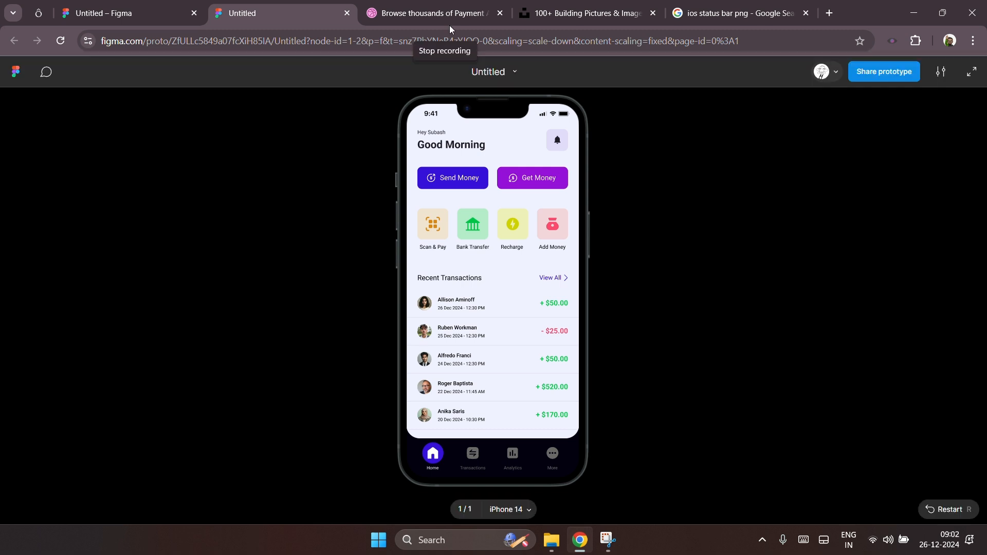
{"action": "left_click", "coordinate": [453, 31]}
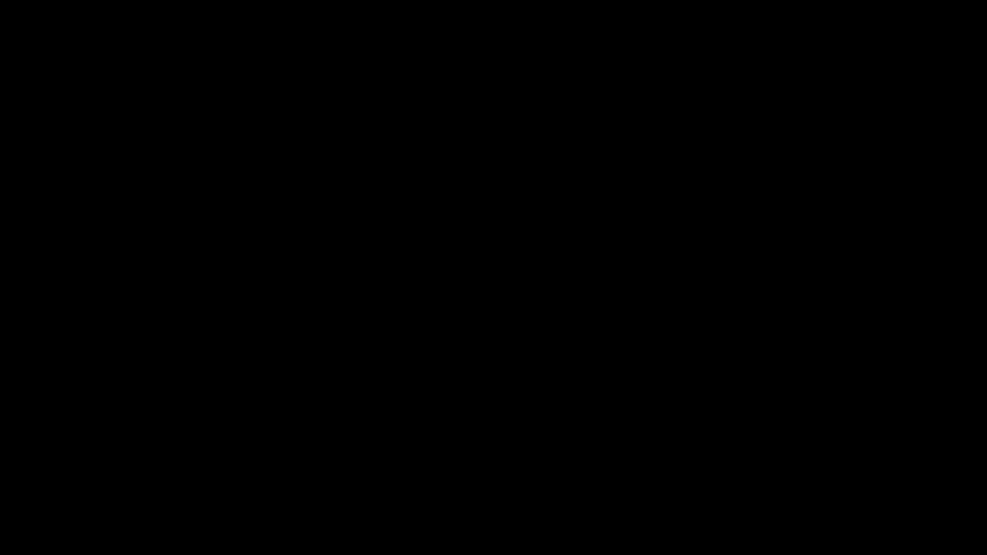